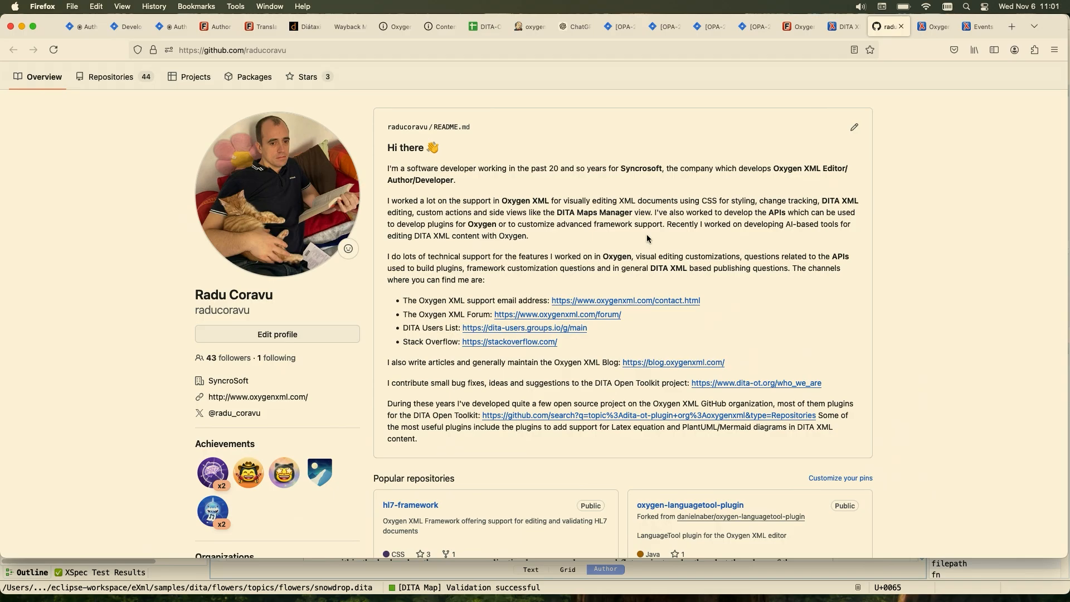
# Step: Open the DITA XML Editing, Collaboration and Publishing Overview blog page and highlight the domain blog.oxygenxml.com in its address
pyautogui.click(839, 32)
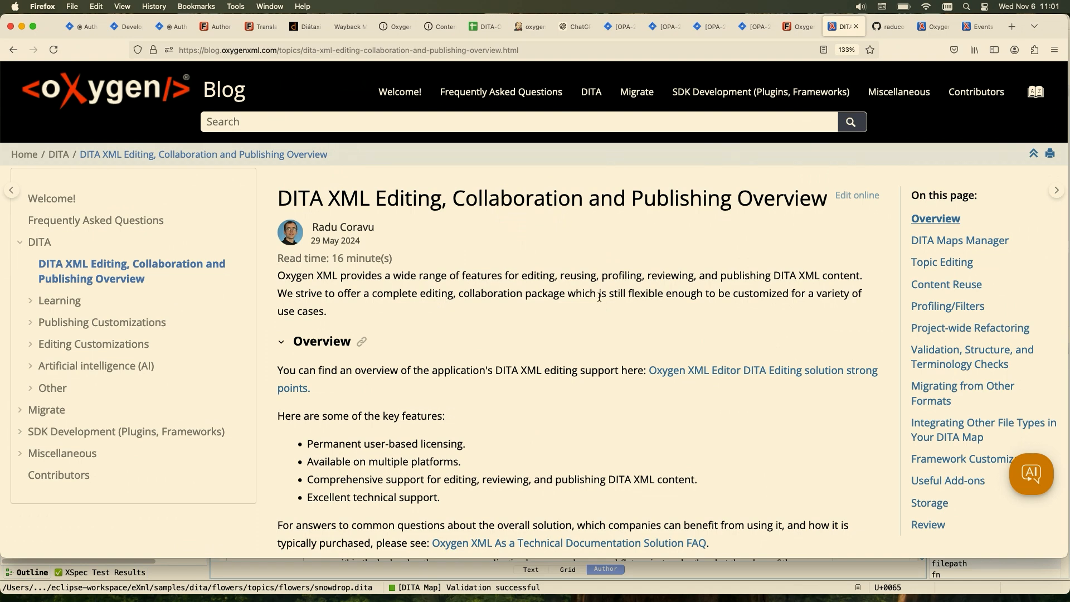
pyautogui.click(535, 50)
pyautogui.click(543, 50)
pyautogui.moveTo(203, 50); pyautogui.dragTo(278, 51)
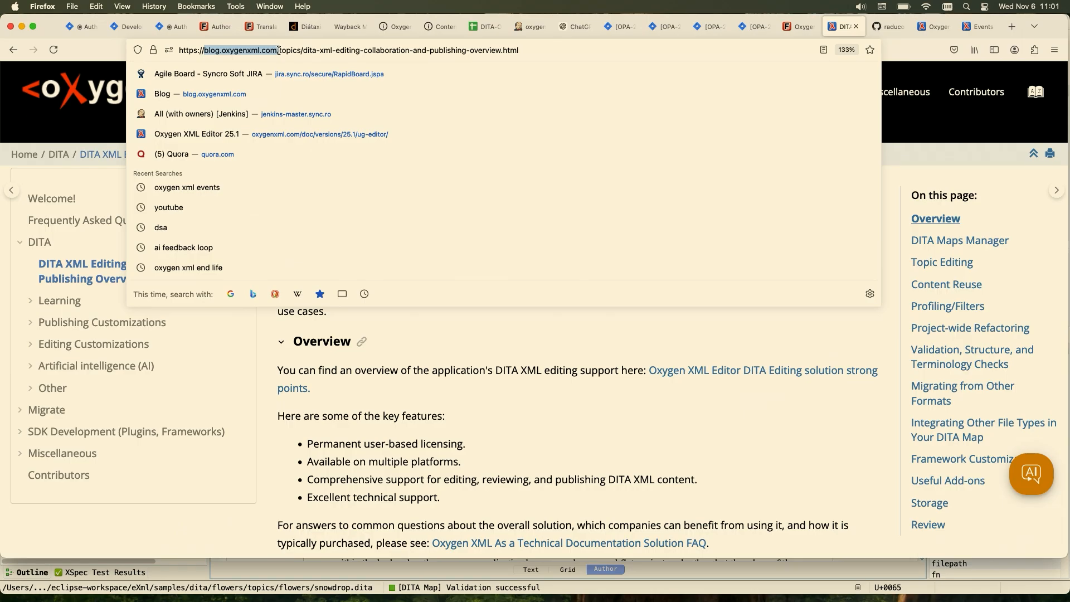
pyautogui.click(560, 342)
# Step: Read the article's Overview and General Advantages sections at 150% zoom in an enlarged window, highlighting PDF among the publishing formats
pyautogui.scroll(-5, 560, 342)
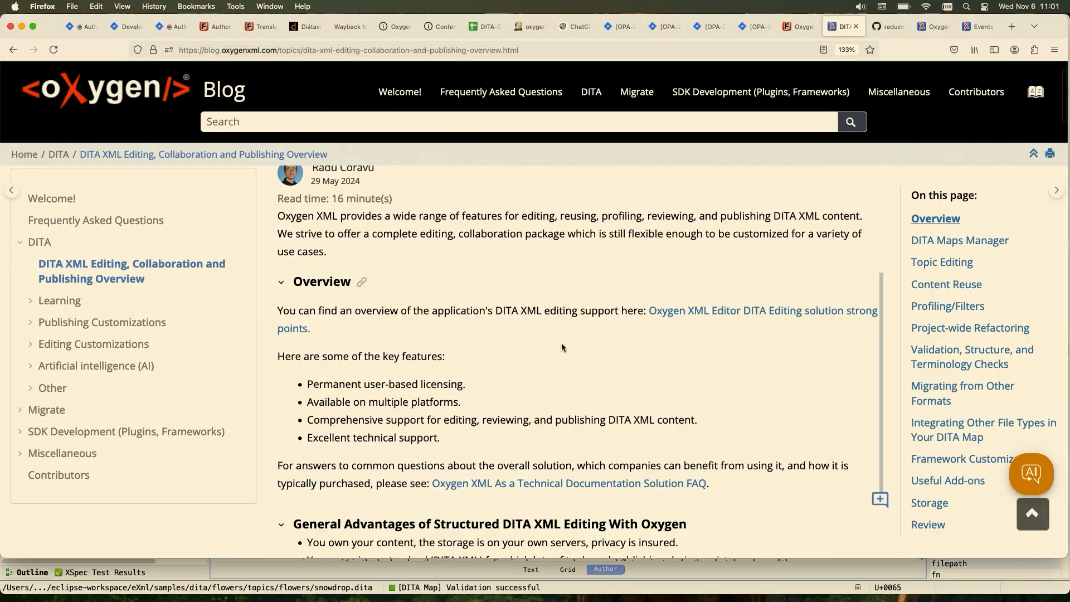
pyautogui.scroll(1, 561, 343)
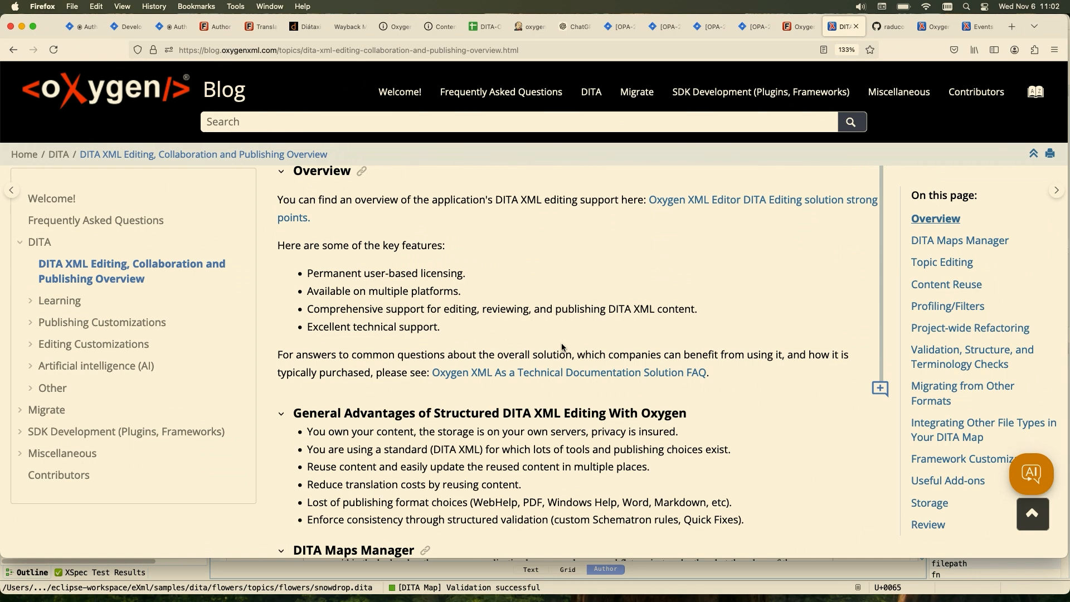
pyautogui.scroll(-5, 562, 345)
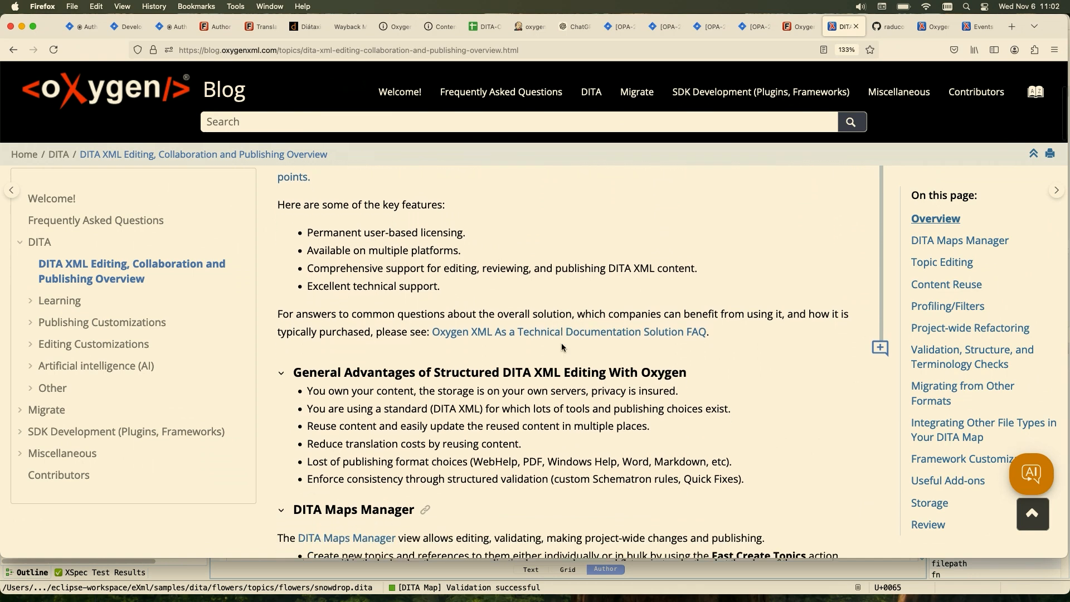
pyautogui.scroll(1, 562, 342)
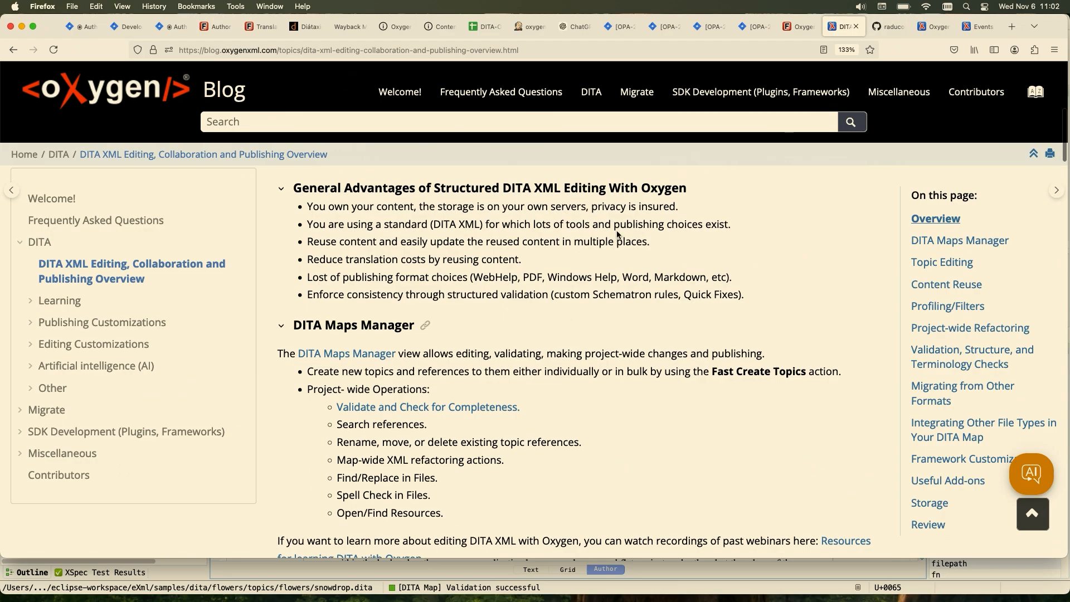
pyautogui.press('super+equal')
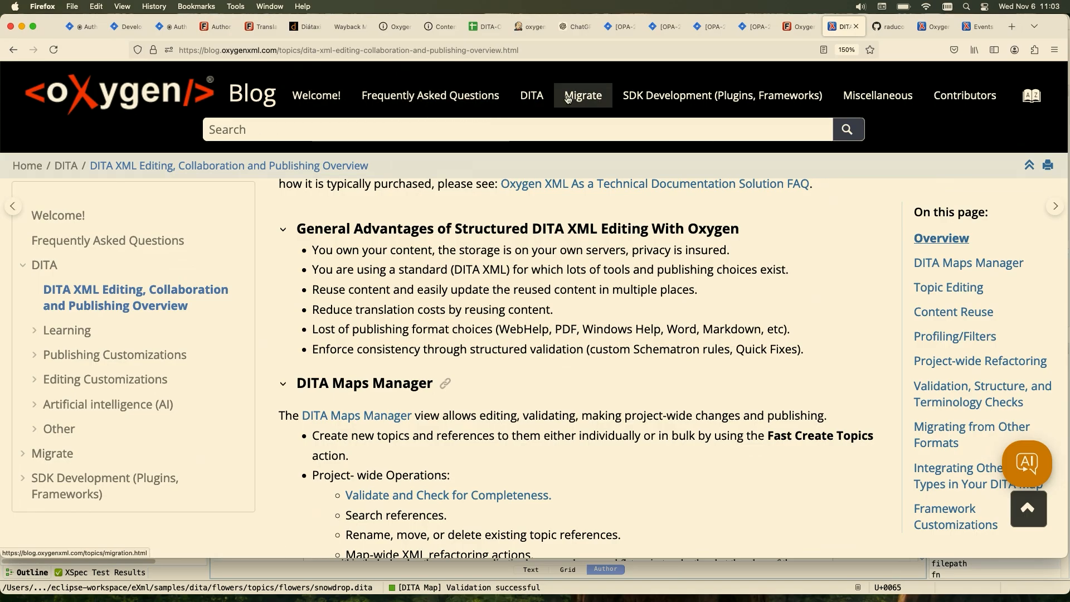
pyautogui.moveTo(568, 99)
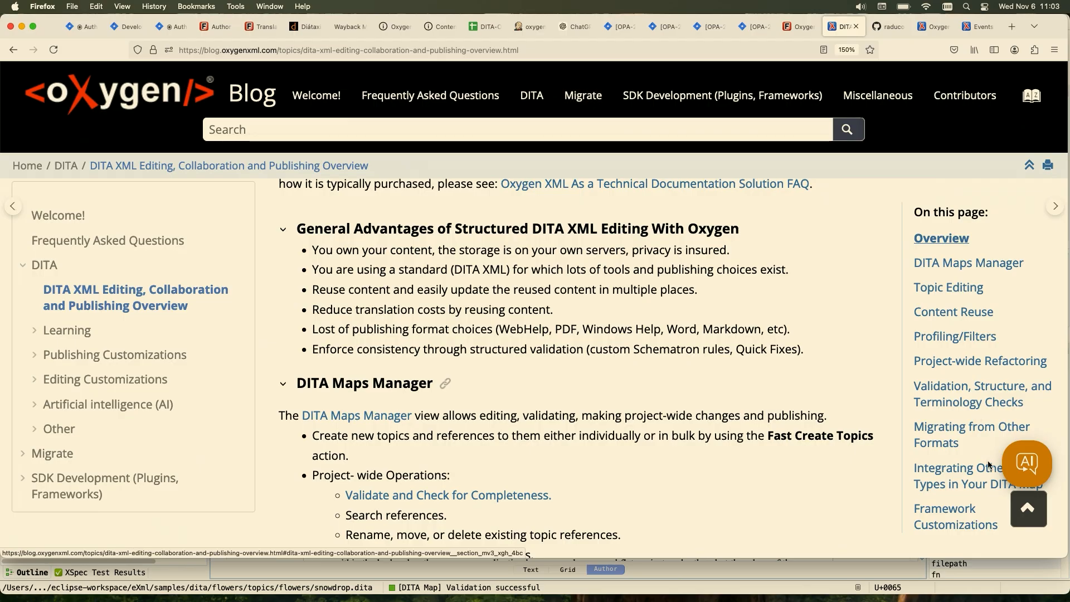
pyautogui.moveTo(1059, 554); pyautogui.dragTo(1068, 600)
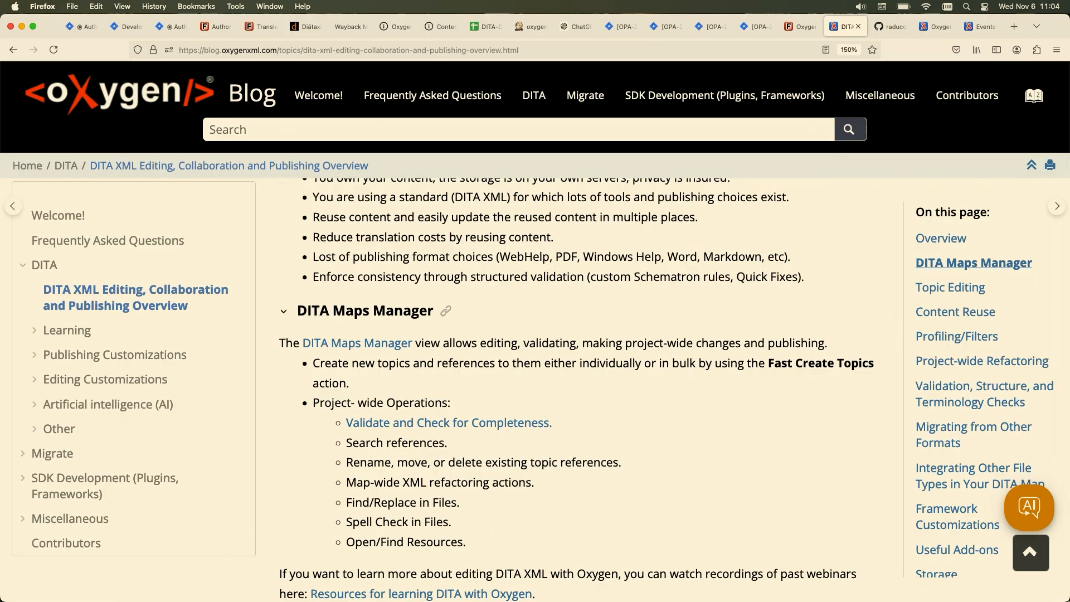
pyautogui.doubleClick(564, 256)
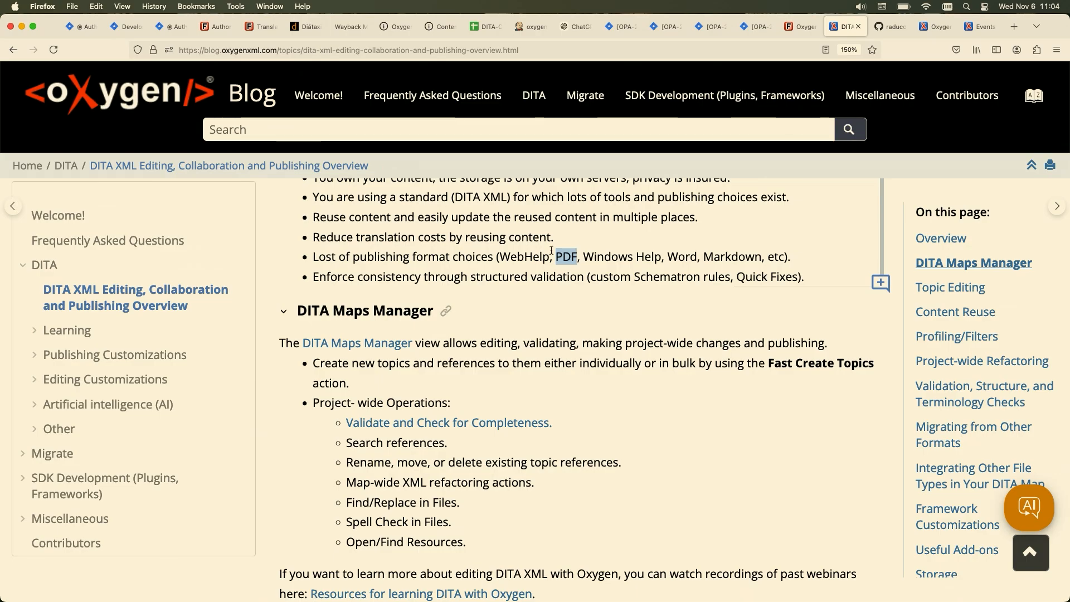
# Step: Enlarge the page to 170% and read the DITA Maps Manager section
pyautogui.scroll(-1, 523, 277)
pyautogui.scroll(-3, 524, 275)
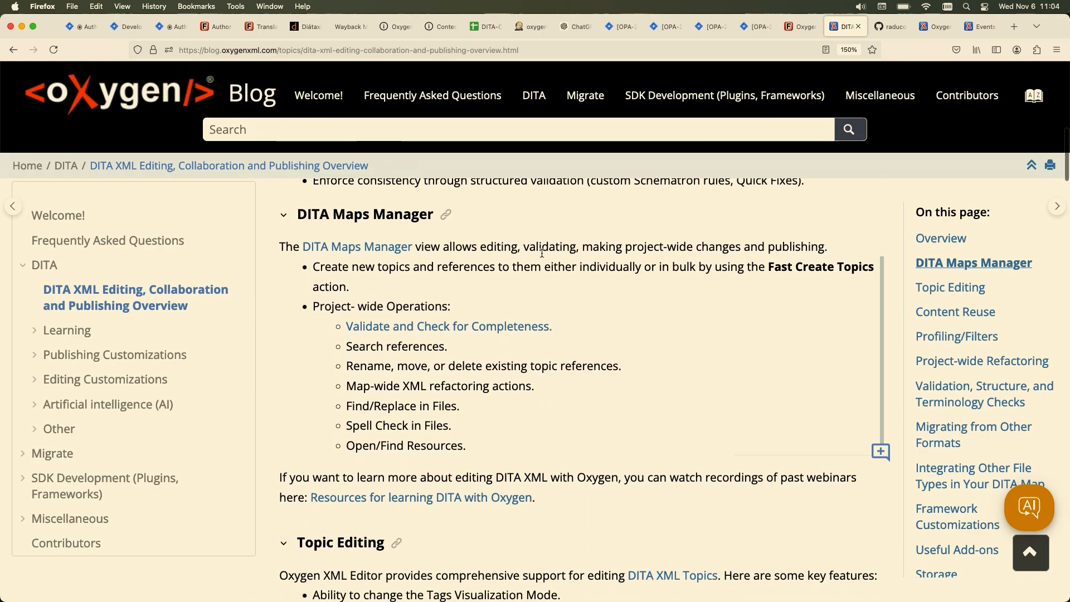
pyautogui.press('super+equal')
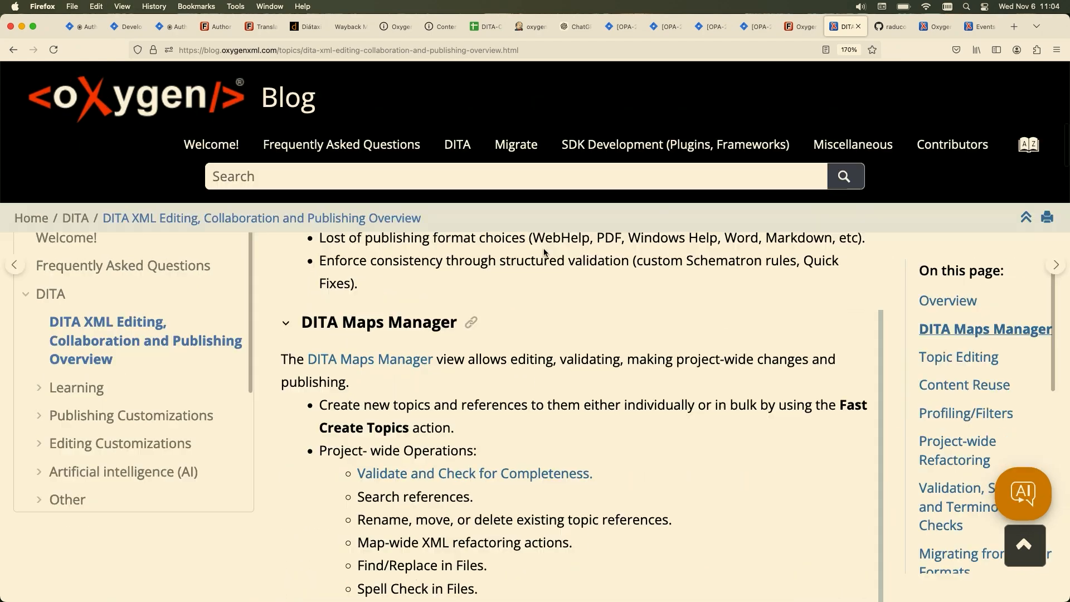
pyautogui.scroll(-2, 496, 303)
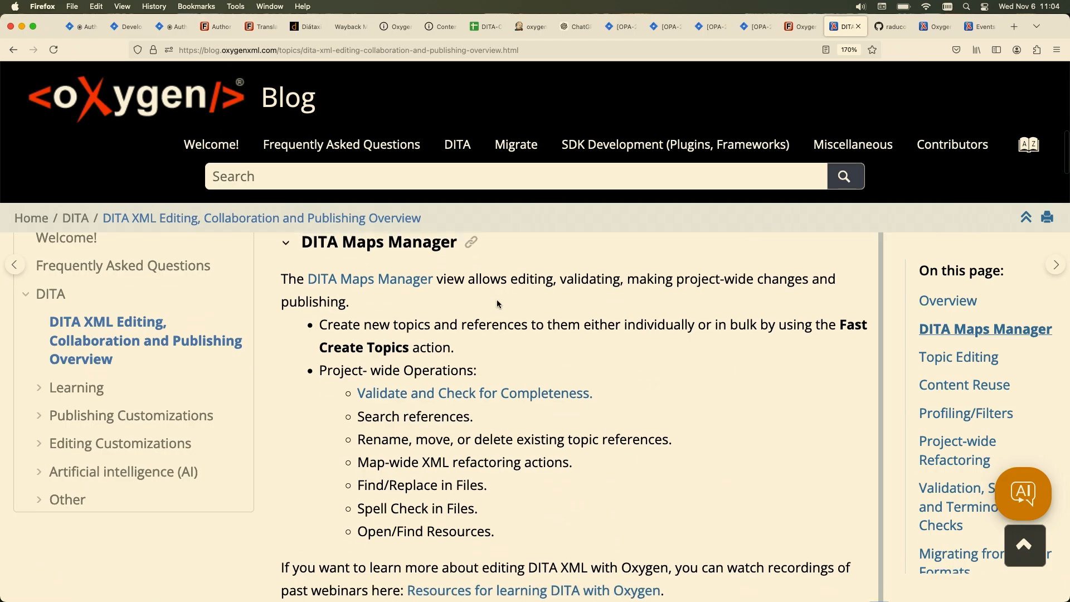
pyautogui.scroll(-1, 496, 300)
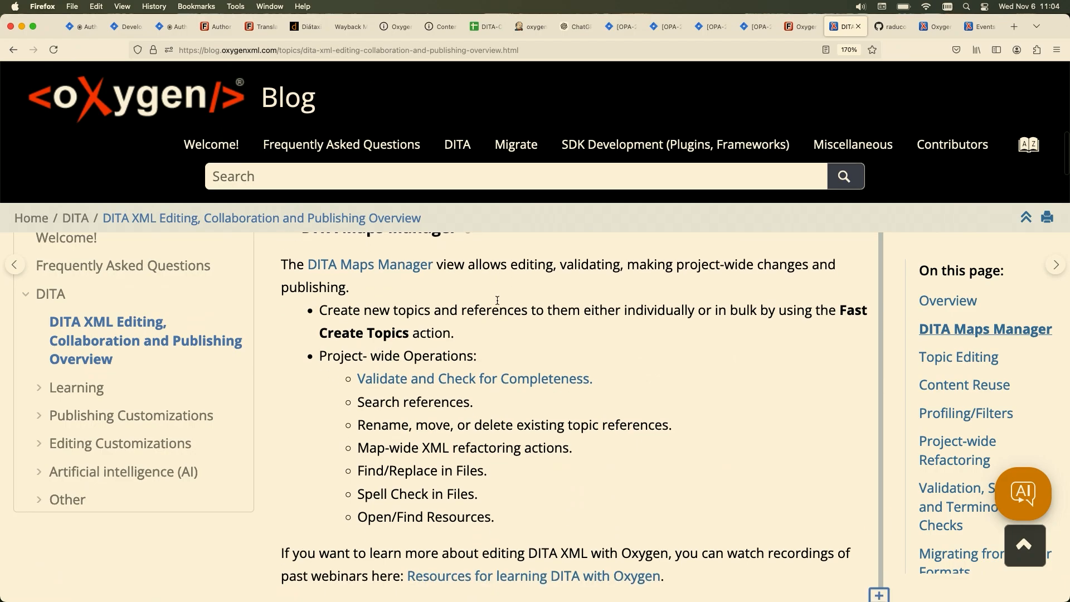
pyautogui.scroll(1, 497, 301)
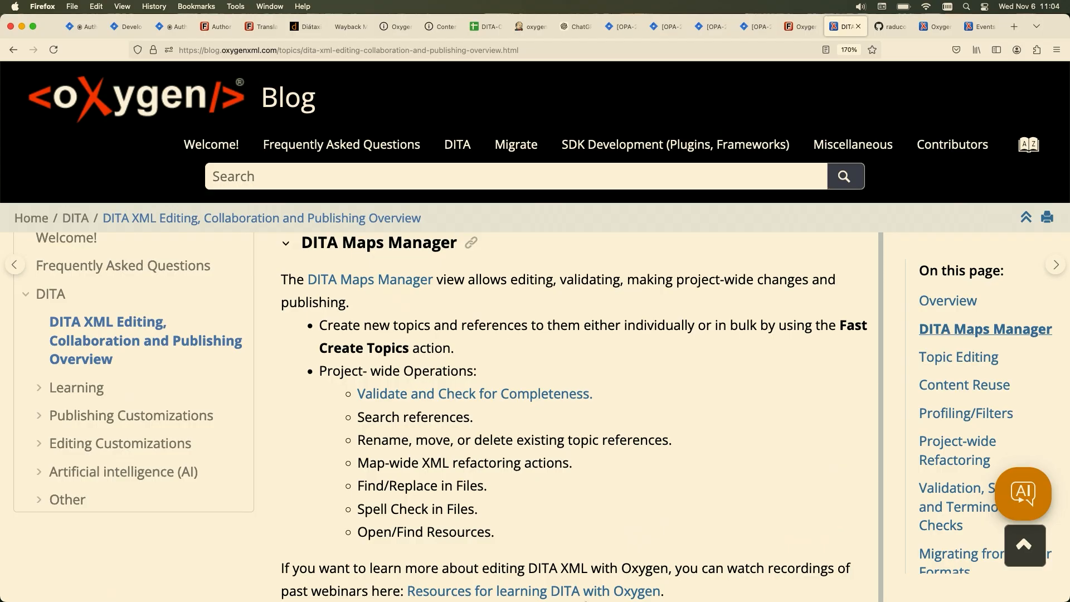
# Step: Switch to Oxygen XML Editor and expand the Summer Flowers and Autumn Flowers branches of flowers.ditamap
pyautogui.moveTo(549, 596)
pyautogui.click(521, 581)
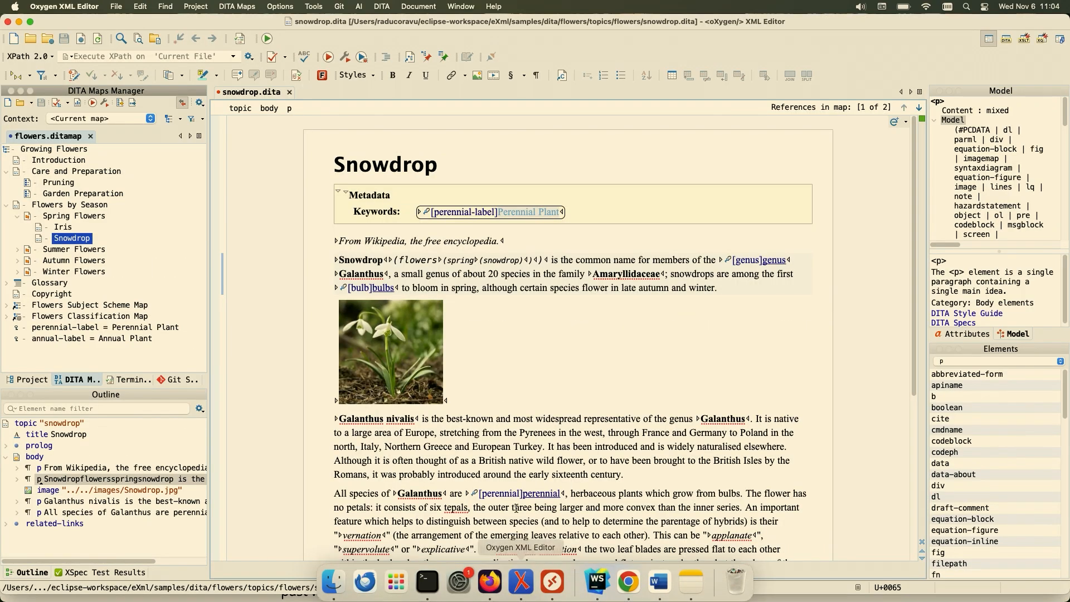
pyautogui.click(17, 249)
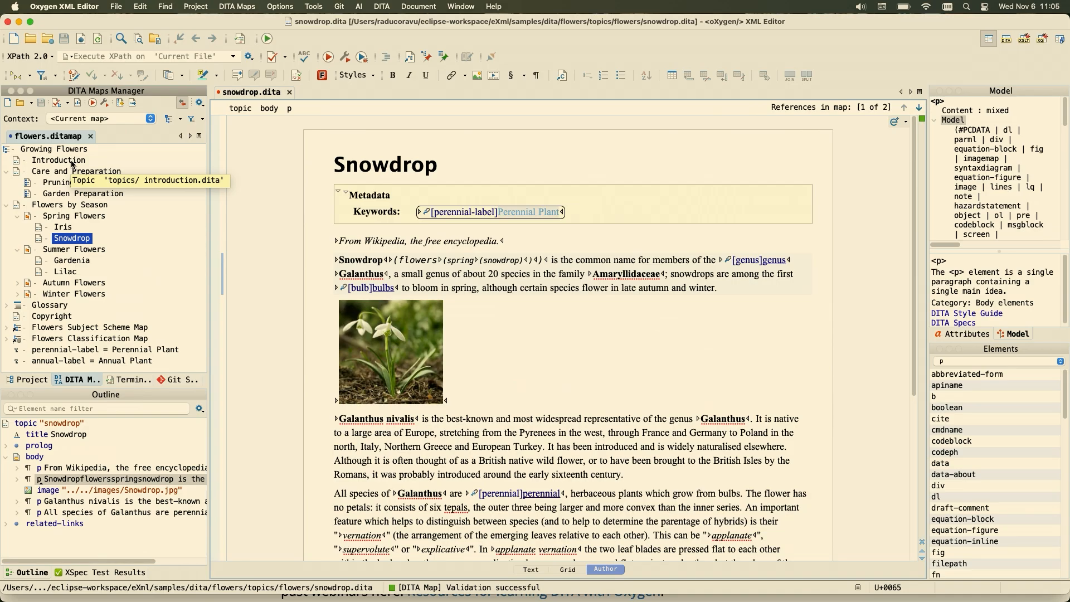
pyautogui.click(7, 172)
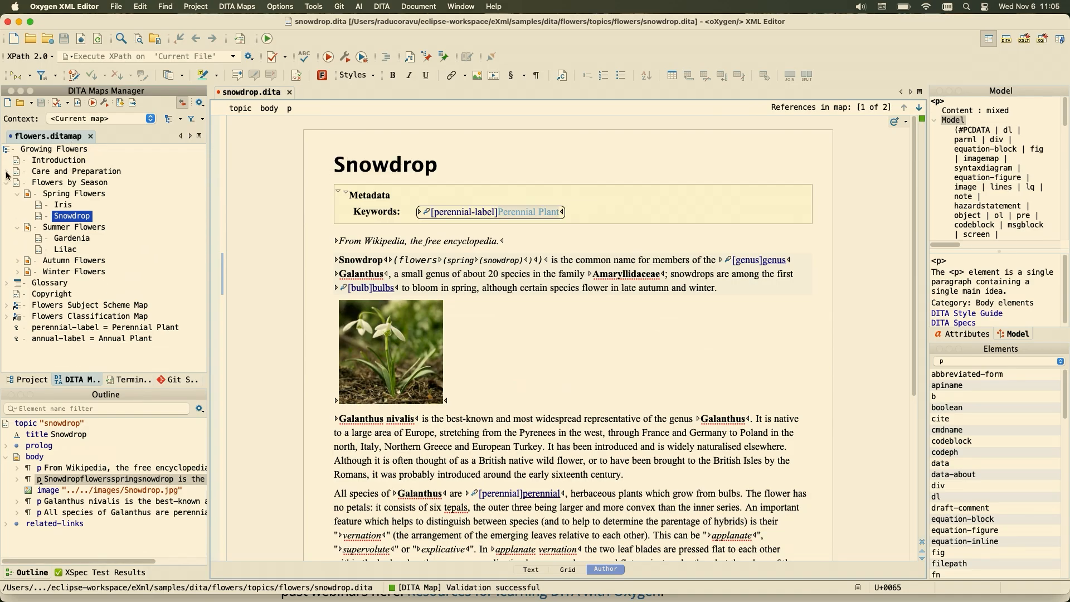
pyautogui.click(7, 172)
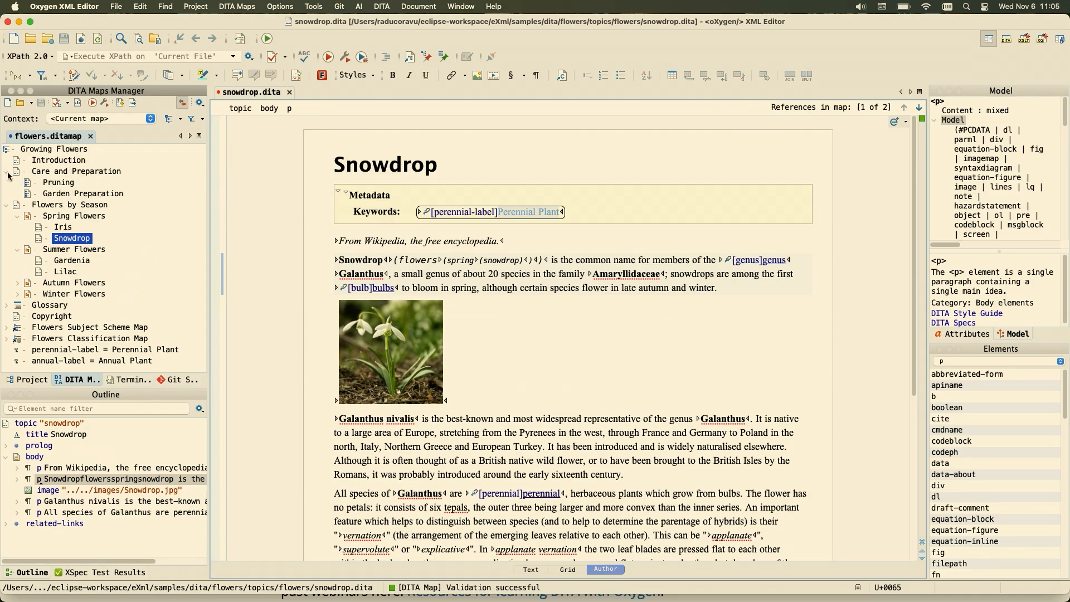
pyautogui.click(19, 284)
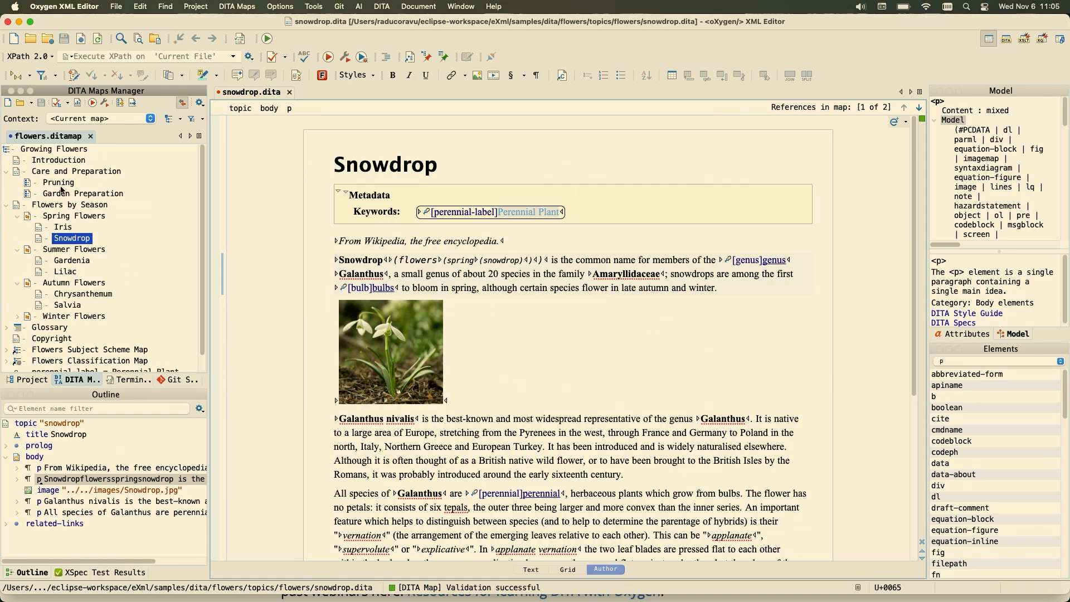
# Step: Open the Growing Flowers root map in the editor and look through its topic references
pyautogui.click(68, 150)
pyautogui.doubleClick(67, 150)
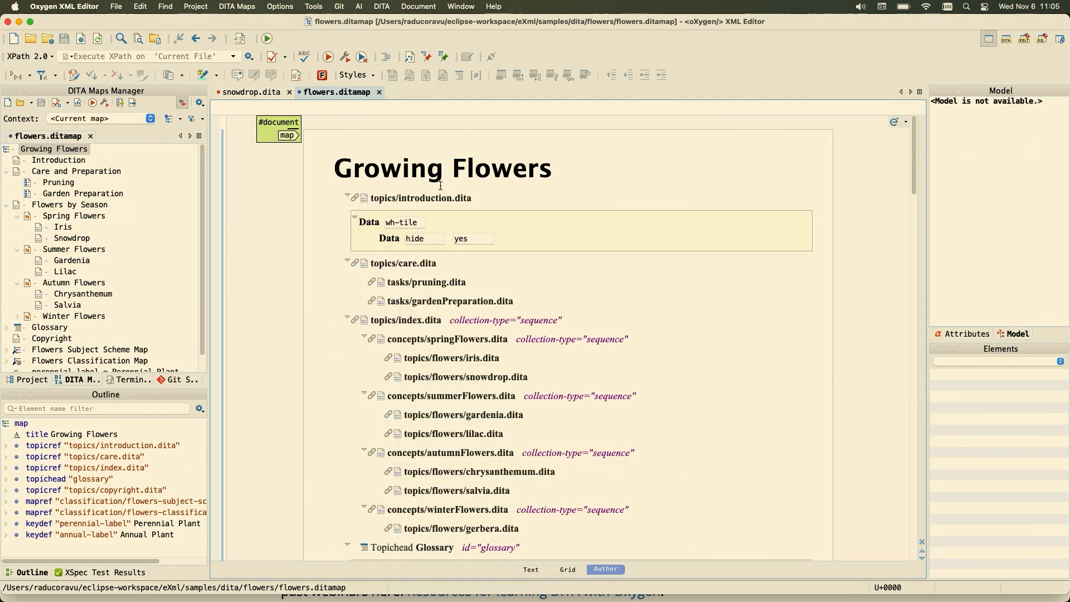
pyautogui.scroll(-5, 613, 236)
pyautogui.scroll(-5, 579, 236)
pyautogui.scroll(8, 503, 197)
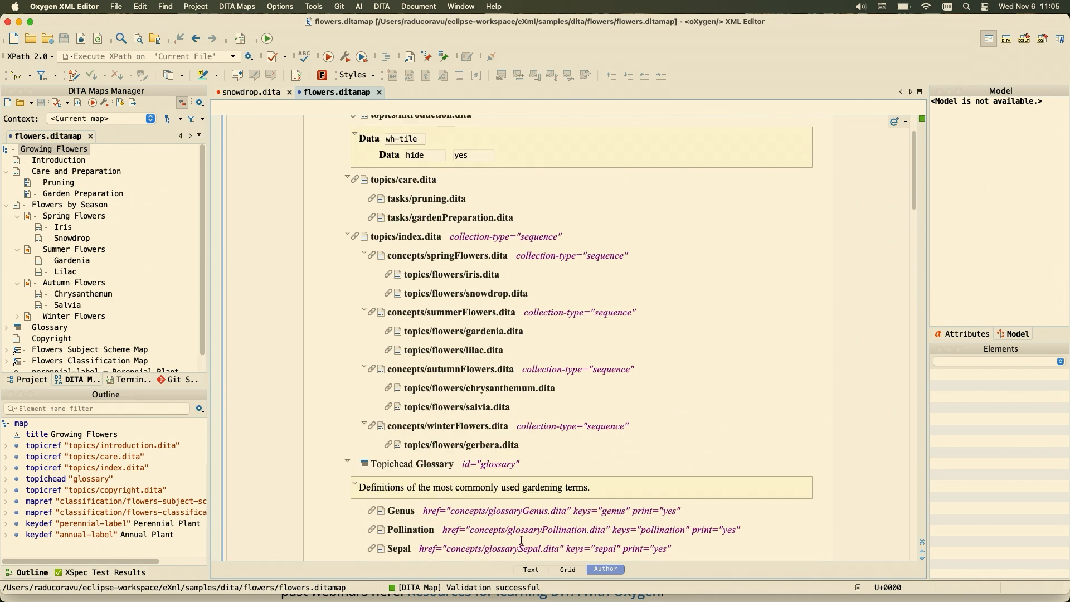
# Step: Examine the map's XML source in Text mode, highlighting the glossary topicref lines from Sepal to Panicle, and close the map editor
pyautogui.click(530, 569)
pyautogui.scroll(-7, 523, 266)
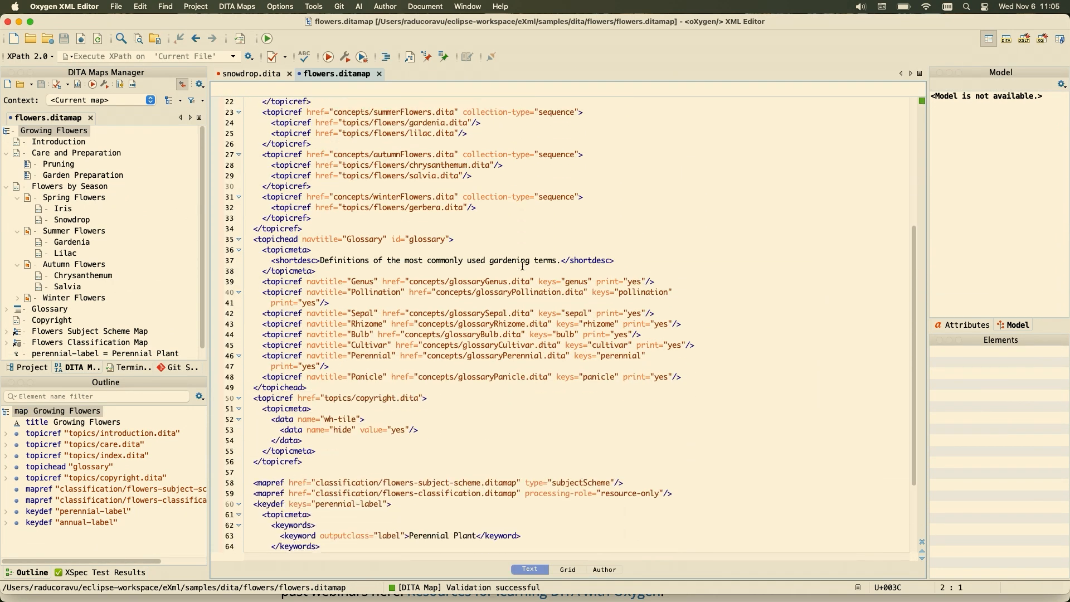
pyautogui.scroll(-4, 523, 266)
pyautogui.moveTo(261, 199); pyautogui.dragTo(708, 256)
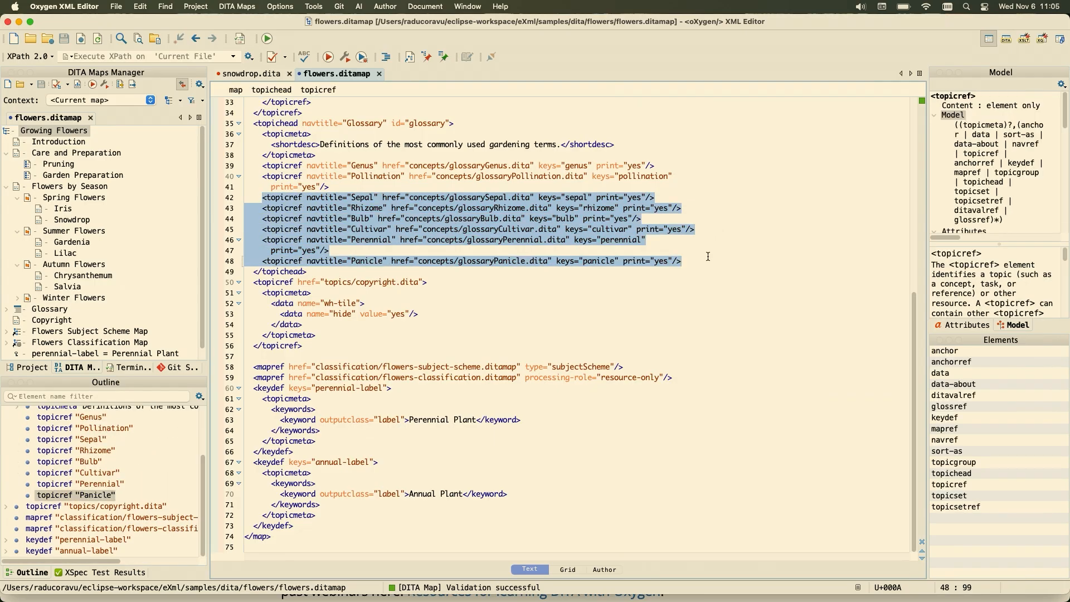
pyautogui.click(380, 74)
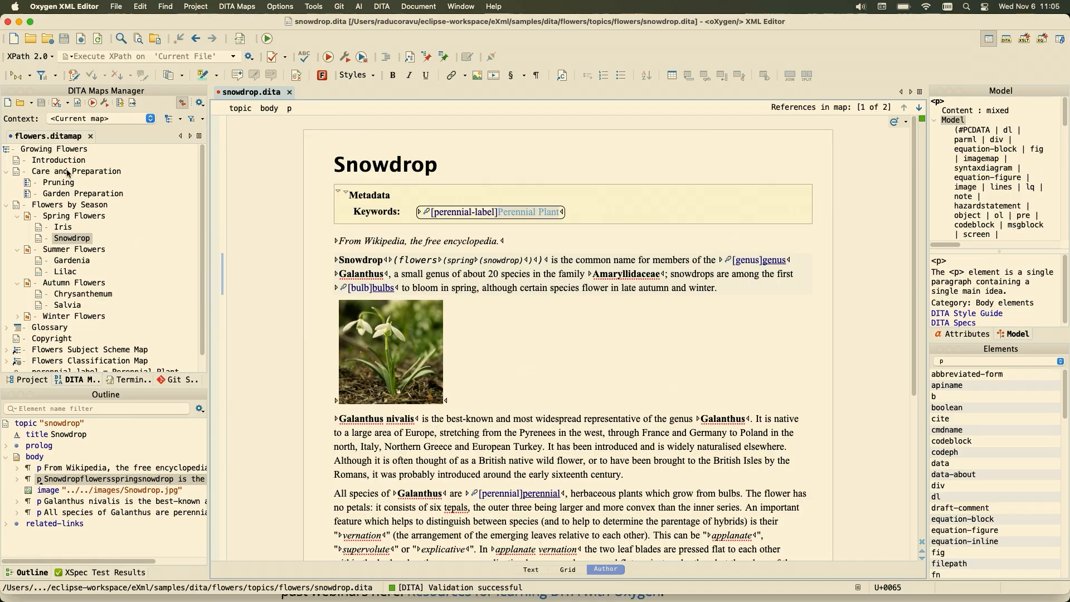
# Step: Try moving the Introduction topic below Care and Preparation in the map, and undo the move
pyautogui.click(72, 161)
pyautogui.moveTo(71, 163); pyautogui.dragTo(77, 176)
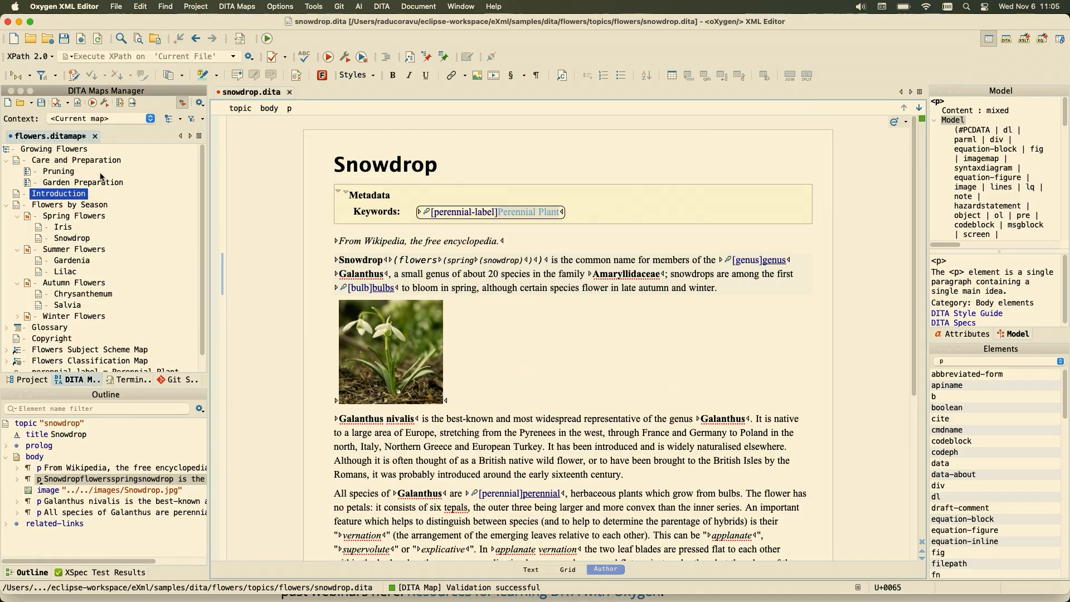
pyautogui.press('super+z')
# Step: Start Fast Create Topics on the Introduction topic and review the indented title lines of the example hierarchy
pyautogui.rightClick(70, 162)
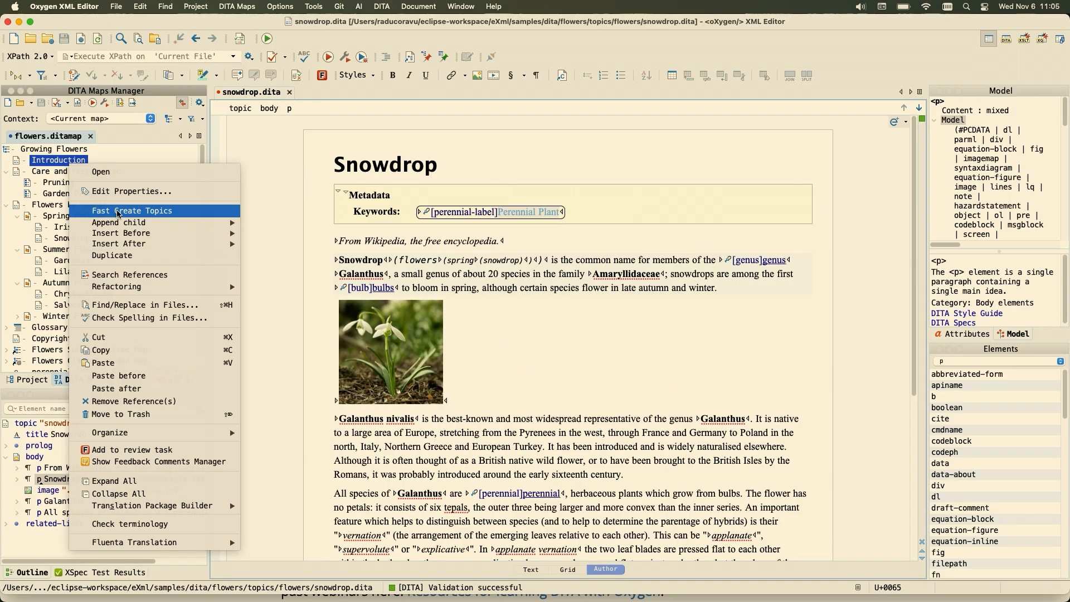
pyautogui.click(76, 160)
pyautogui.rightClick(76, 160)
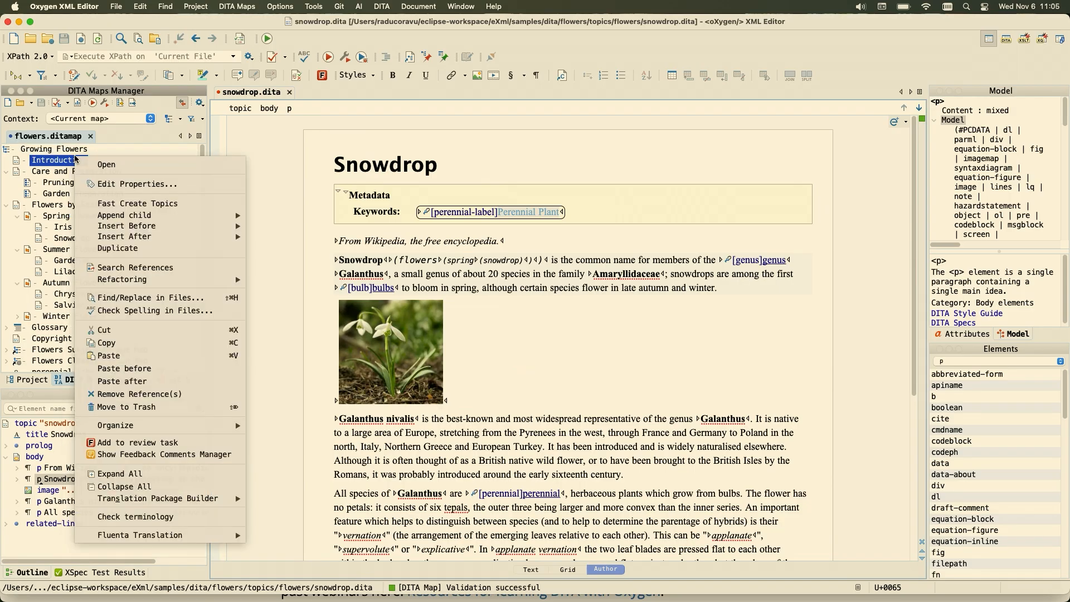
pyautogui.click(147, 204)
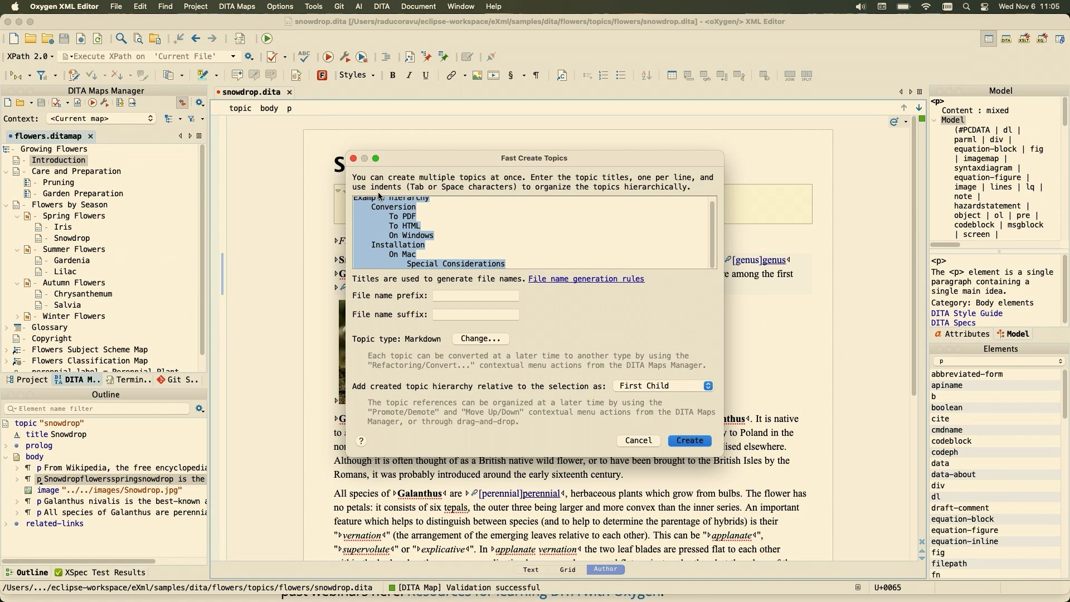
pyautogui.click(439, 215)
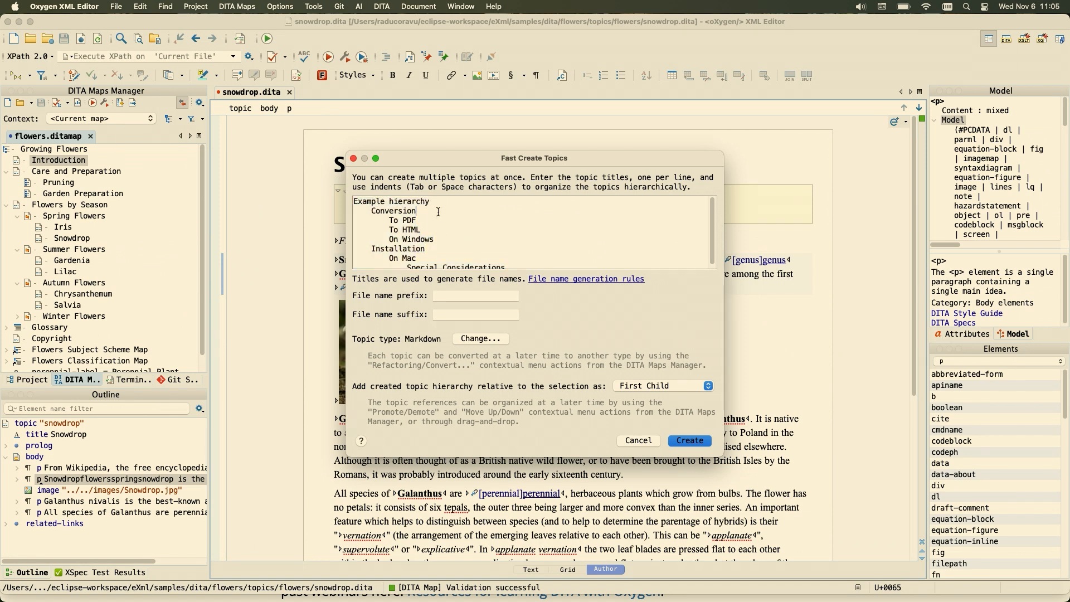
pyautogui.moveTo(356, 201)
pyautogui.mouseDown()
pyautogui.moveTo(462, 229)
pyautogui.moveTo(354, 202)
pyautogui.mouseUp()
pyautogui.click(462, 227)
pyautogui.click(406, 211)
pyautogui.moveTo(354, 202); pyautogui.dragTo(437, 204)
pyautogui.click(393, 208)
pyautogui.moveTo(370, 209); pyautogui.dragTo(347, 213)
pyautogui.click(442, 220)
# Step: Set the topic type to Concept and create the example topic hierarchy as First Child of Introduction
pyautogui.click(499, 346)
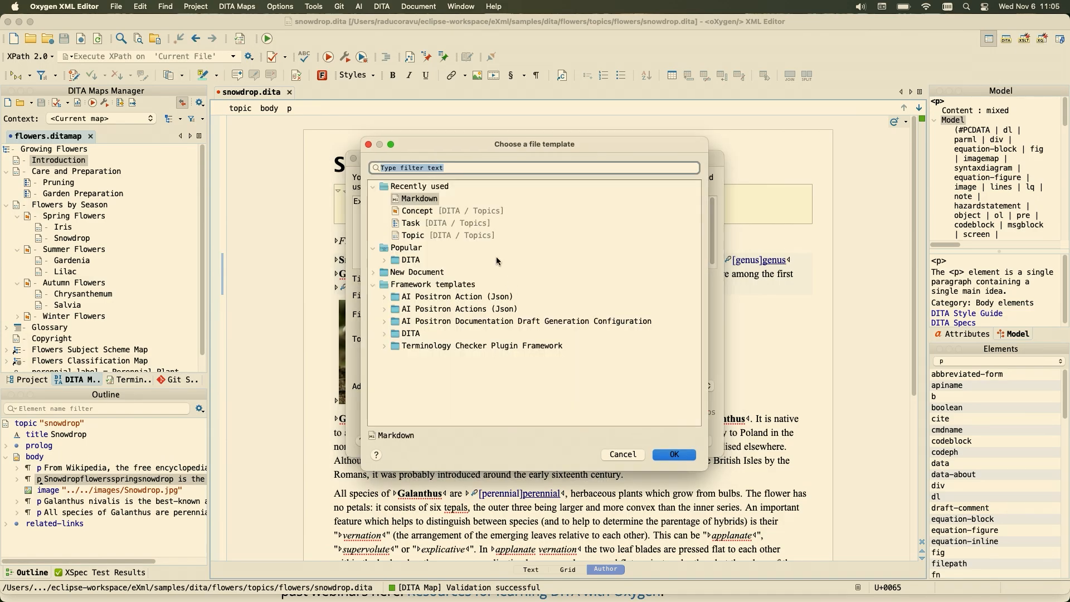
pyautogui.click(453, 213)
pyautogui.click(674, 454)
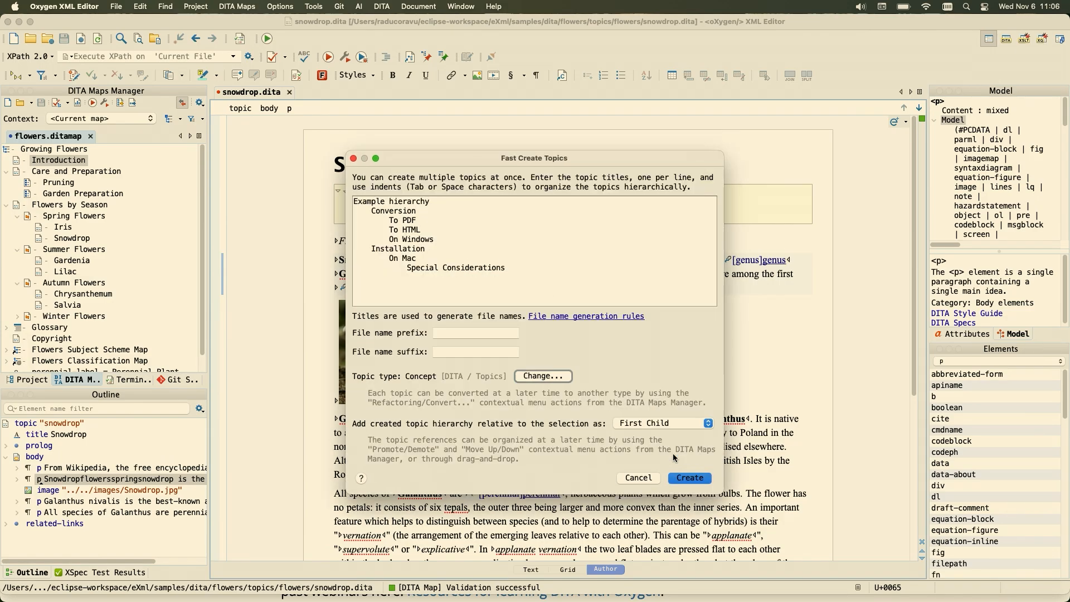
pyautogui.click(689, 479)
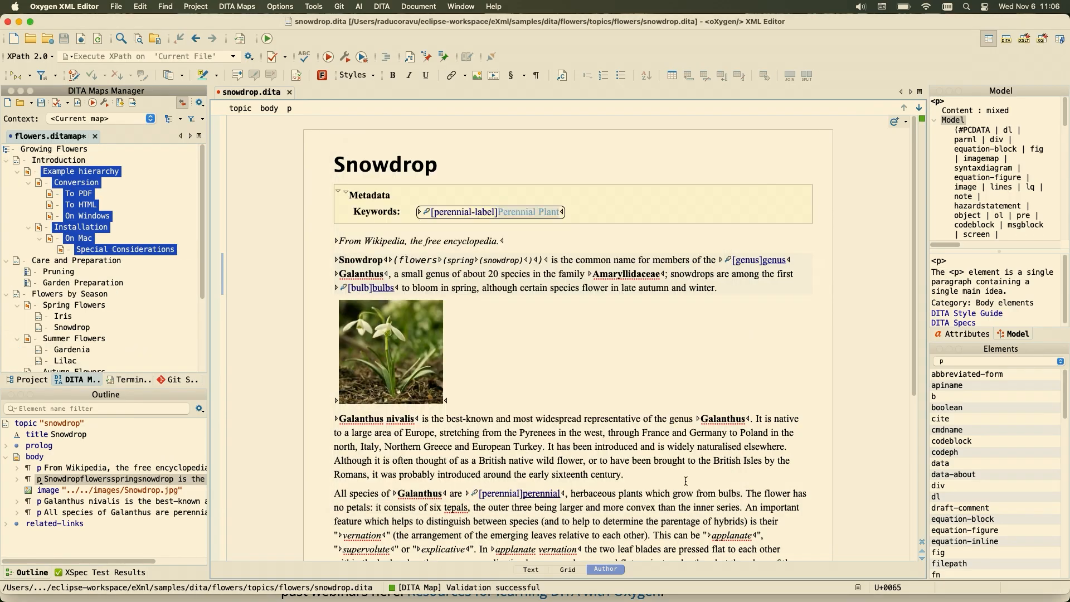
# Step: Open the new Conversion, To HTML and On Windows topics in the editor
pyautogui.doubleClick(78, 186)
pyautogui.click(83, 203)
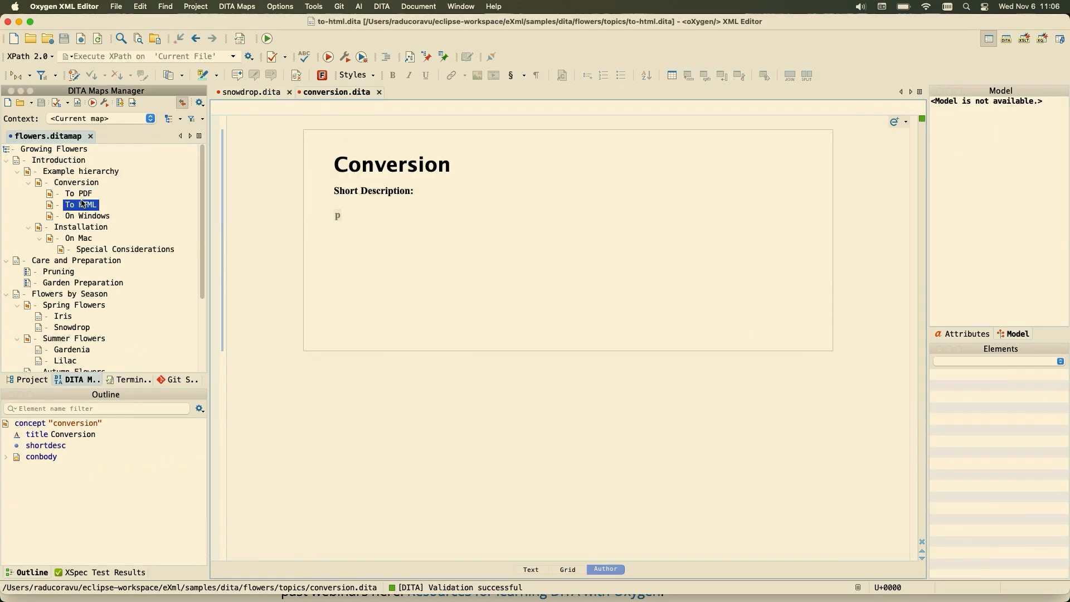
pyautogui.doubleClick(83, 204)
pyautogui.doubleClick(89, 217)
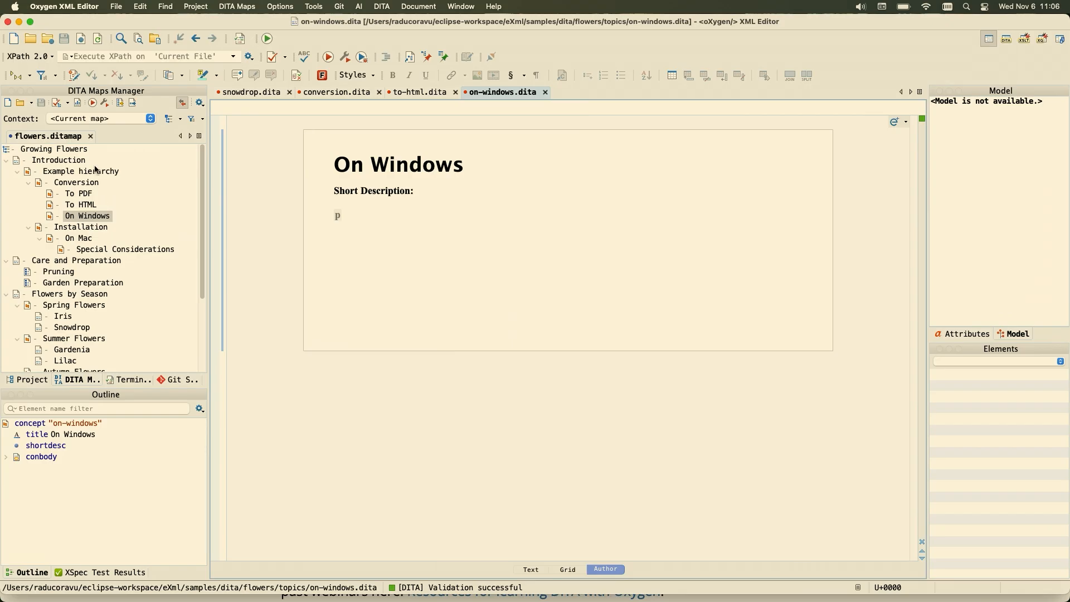
# Step: Undo the creation of the example topic hierarchy beneath Introduction in the map
pyautogui.click(73, 163)
pyautogui.press('Left')
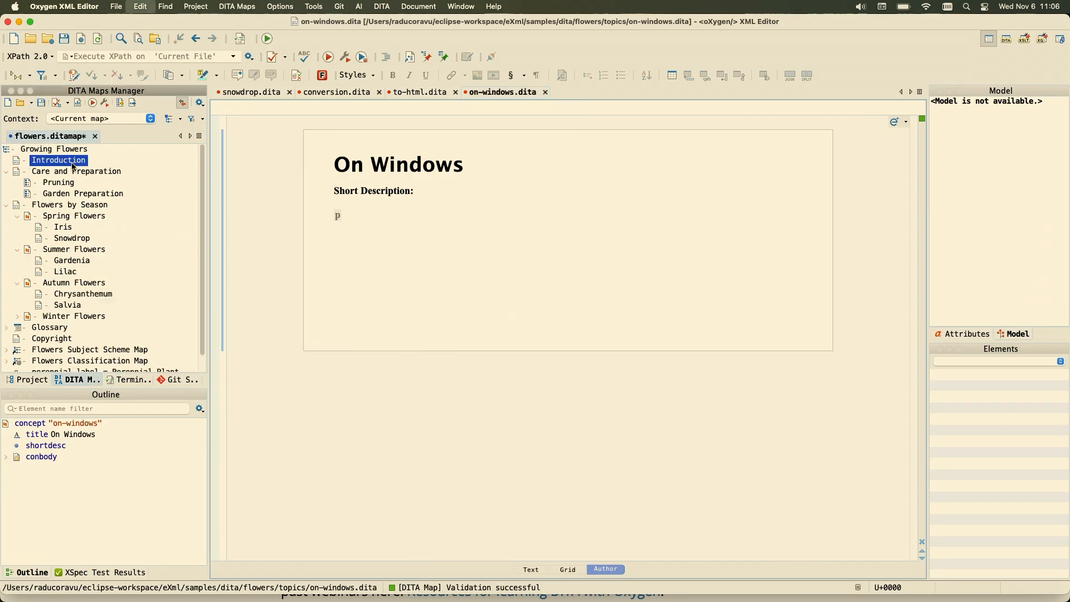
# Step: Open the Care and Preparation topic and close the On Windows and To HTML topics
pyautogui.click(61, 175)
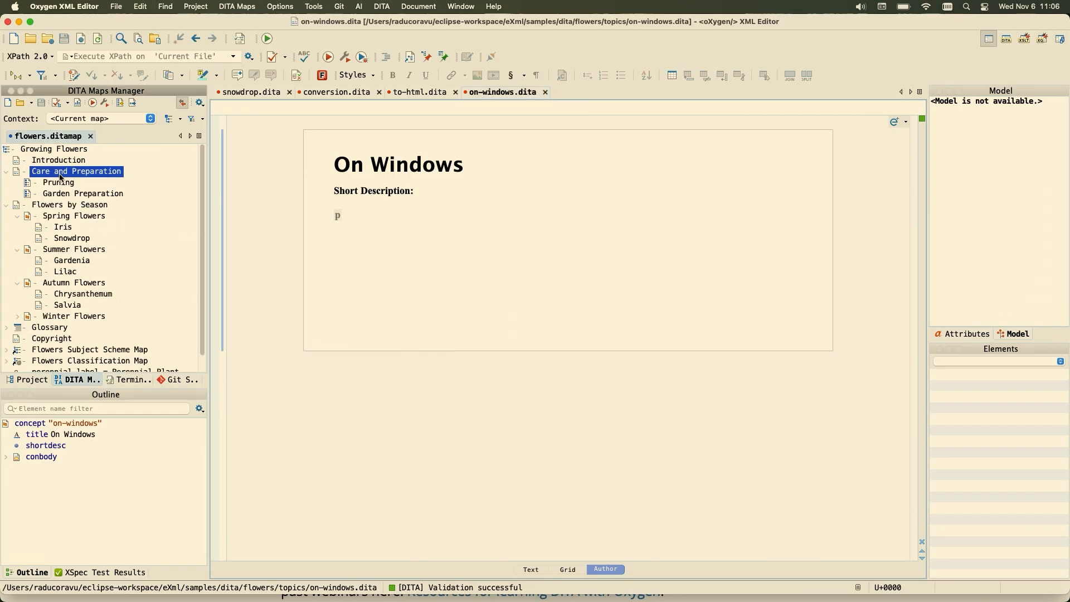
pyautogui.doubleClick(62, 177)
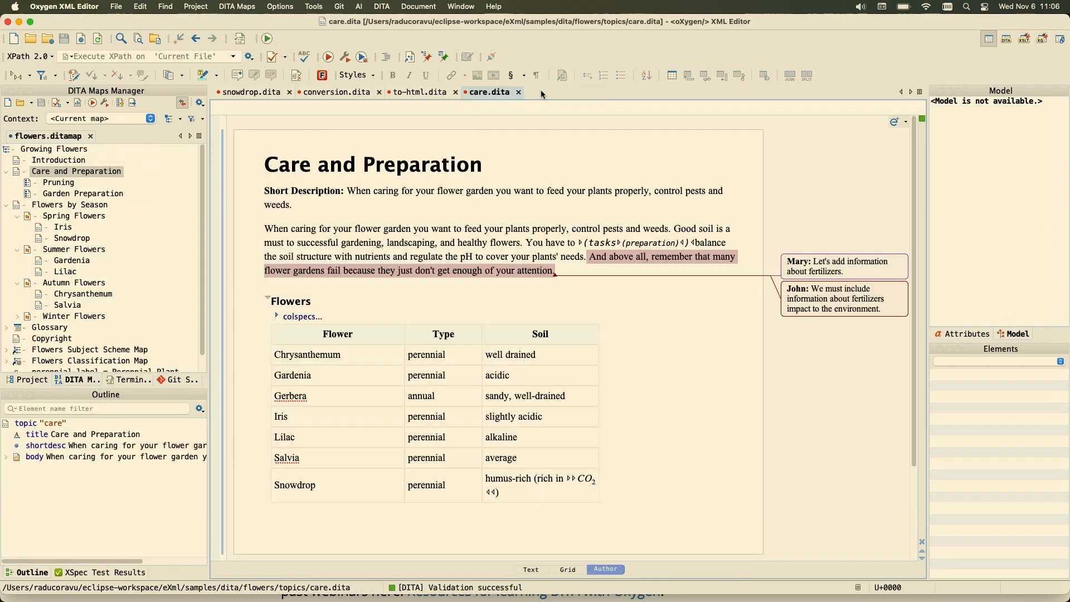
pyautogui.click(456, 92)
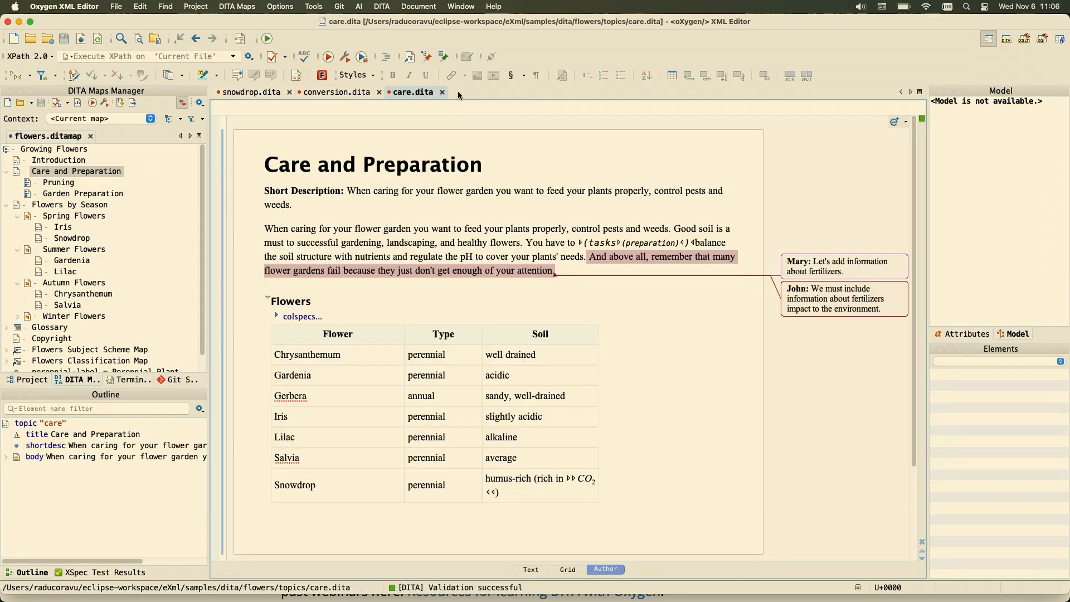
# Step: Find all occurrences of "iris" in the current DITA map hierarchy, review the matches and close the results
pyautogui.rightClick(72, 176)
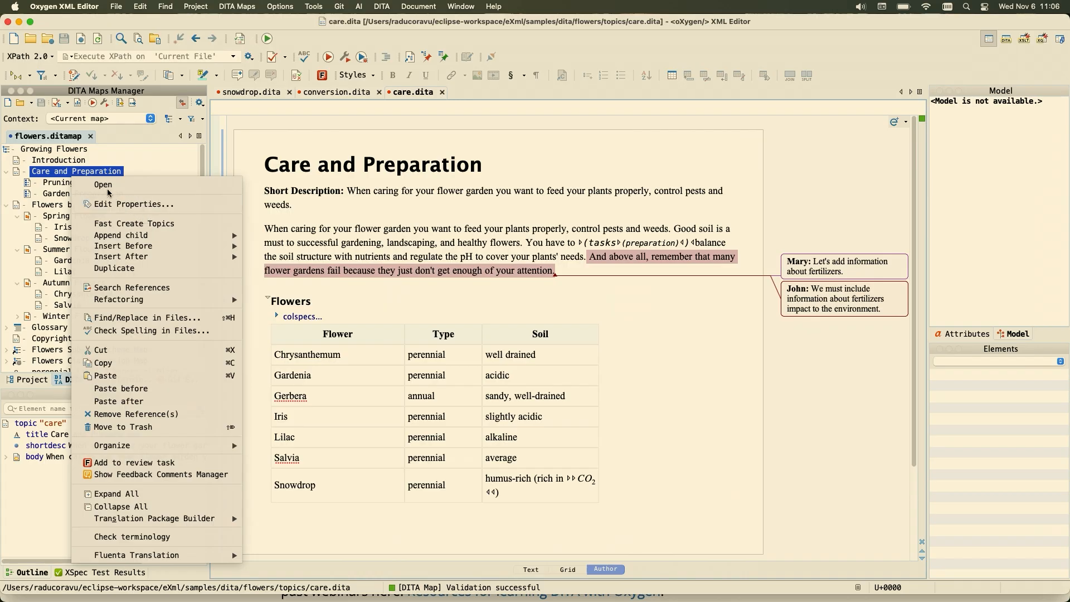
pyautogui.press('Escape')
pyautogui.rightClick(62, 150)
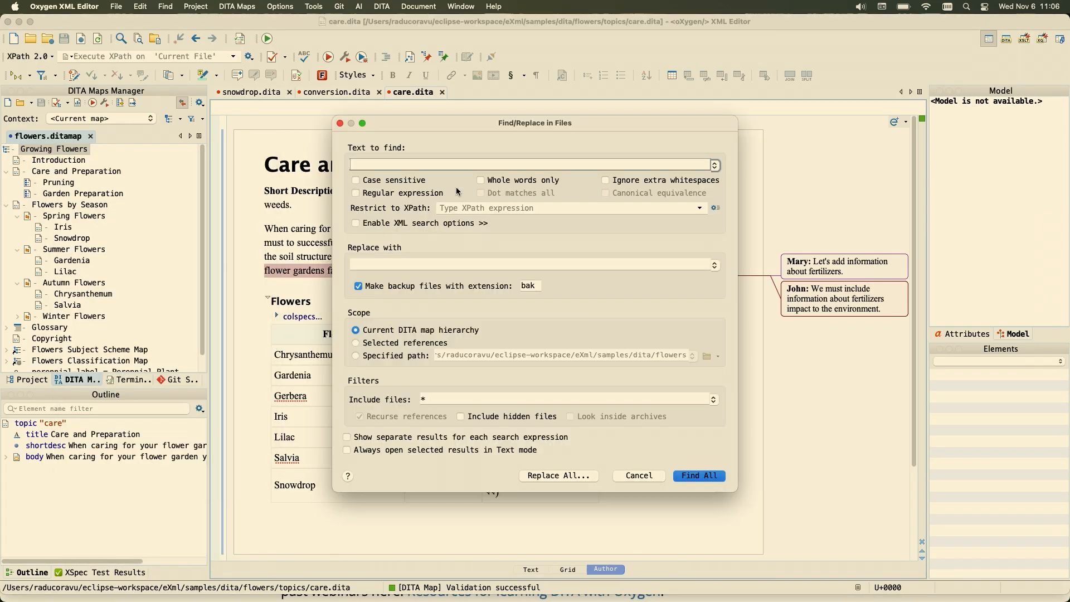
pyautogui.write('iris')
pyautogui.click(696, 475)
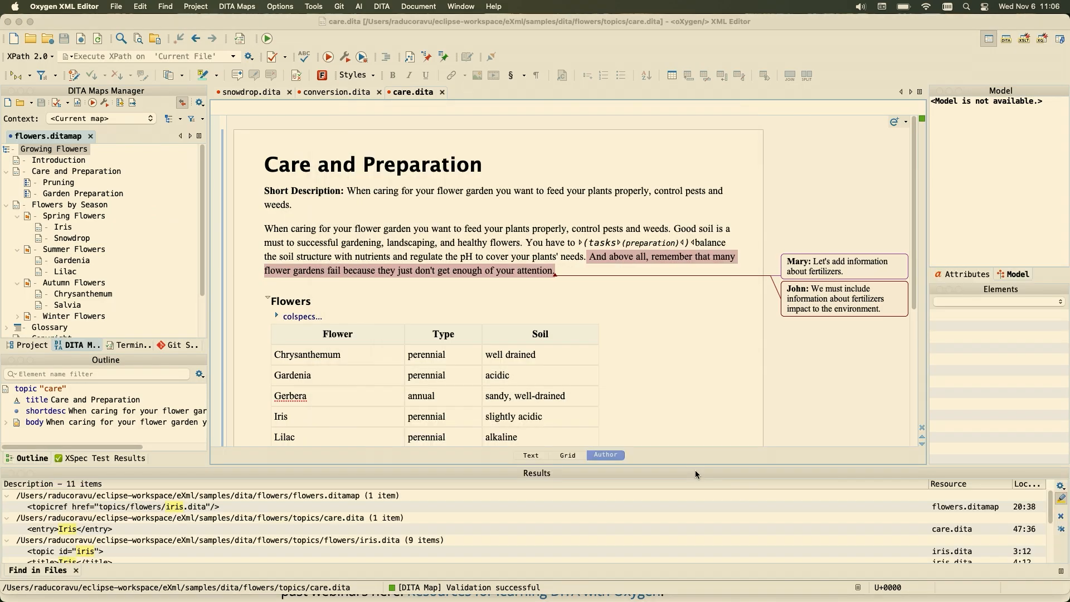
pyautogui.scroll(-1, 220, 513)
pyautogui.scroll(-8, 220, 513)
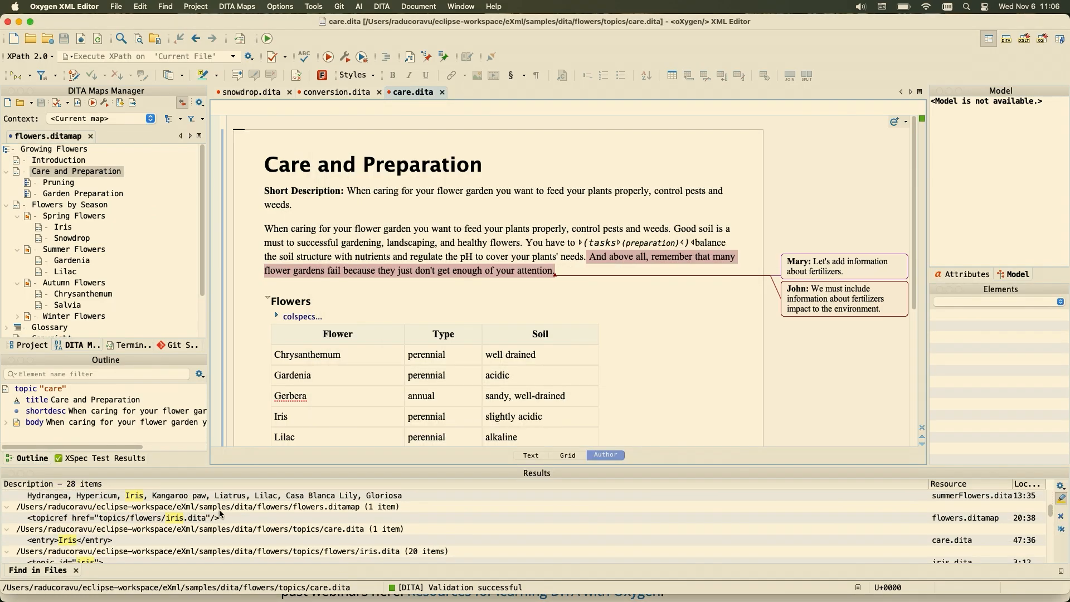
pyautogui.click(76, 570)
# Step: Close the Conversion topic and switch to the Snowdrop topic in the editor
pyautogui.rightClick(65, 150)
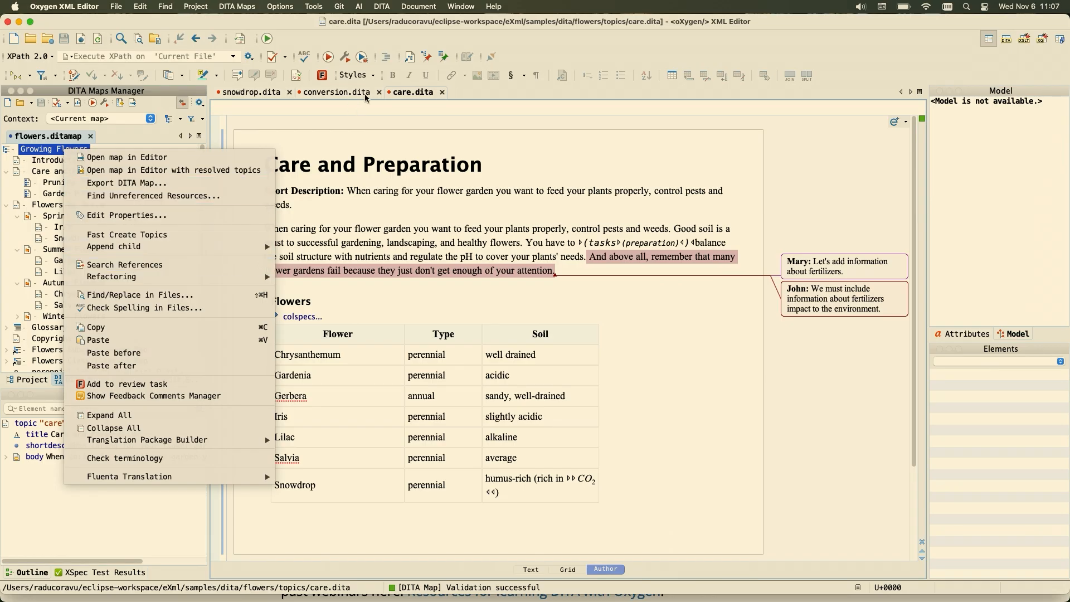
pyautogui.click(379, 92)
pyautogui.click(264, 96)
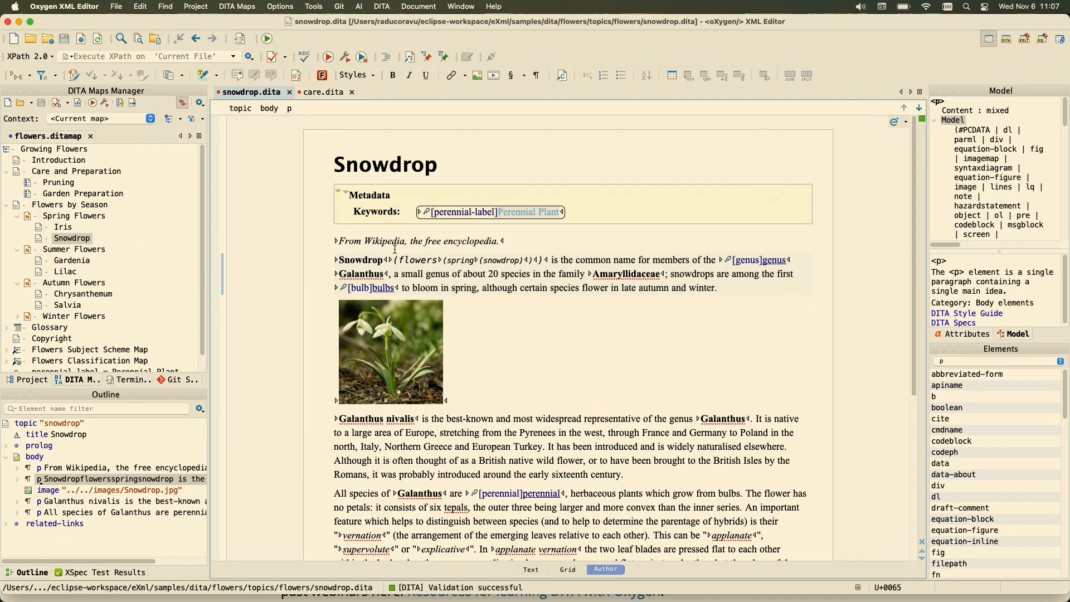
# Step: Search for references to the Snowdrop topic and dock the results directly beneath the editor
pyautogui.click(79, 239)
pyautogui.rightClick(78, 241)
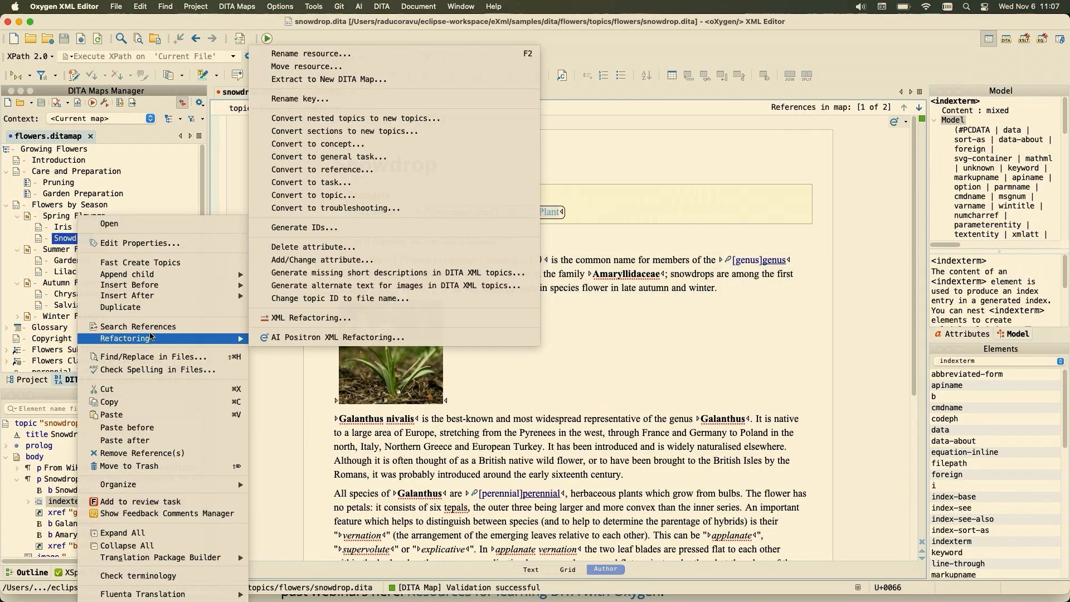
pyautogui.click(146, 327)
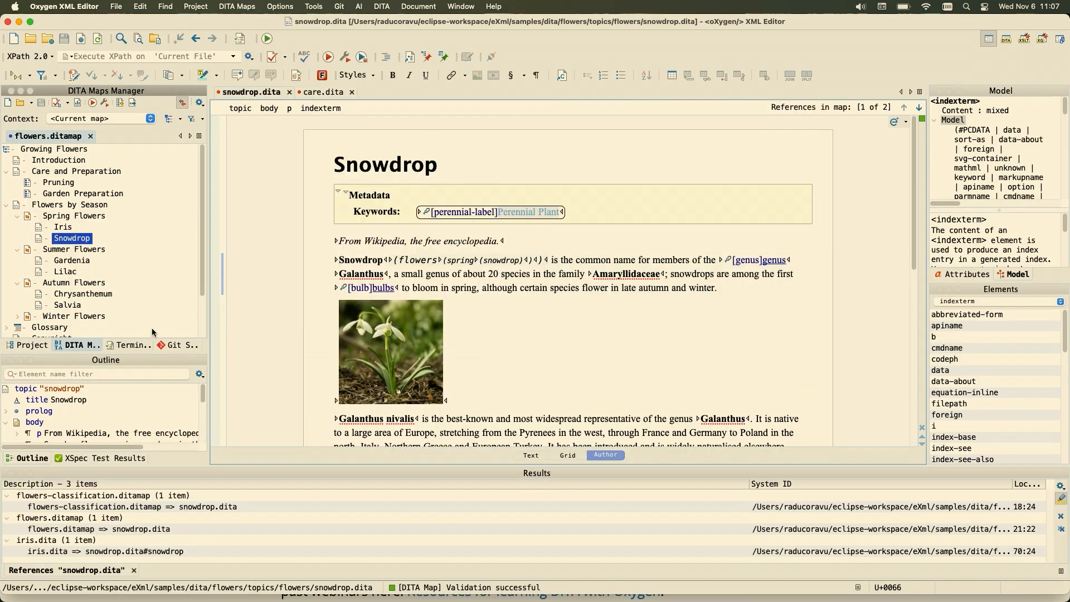
pyautogui.click(247, 480)
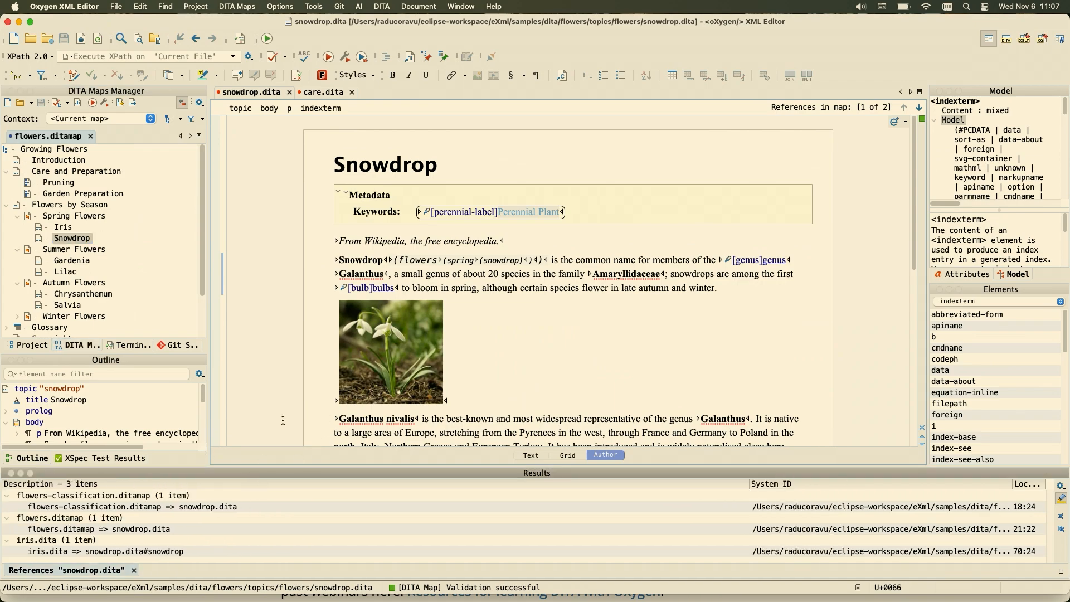
pyautogui.moveTo(296, 472)
pyautogui.mouseDown()
pyautogui.moveTo(306, 414)
pyautogui.moveTo(306, 457)
pyautogui.mouseUp()
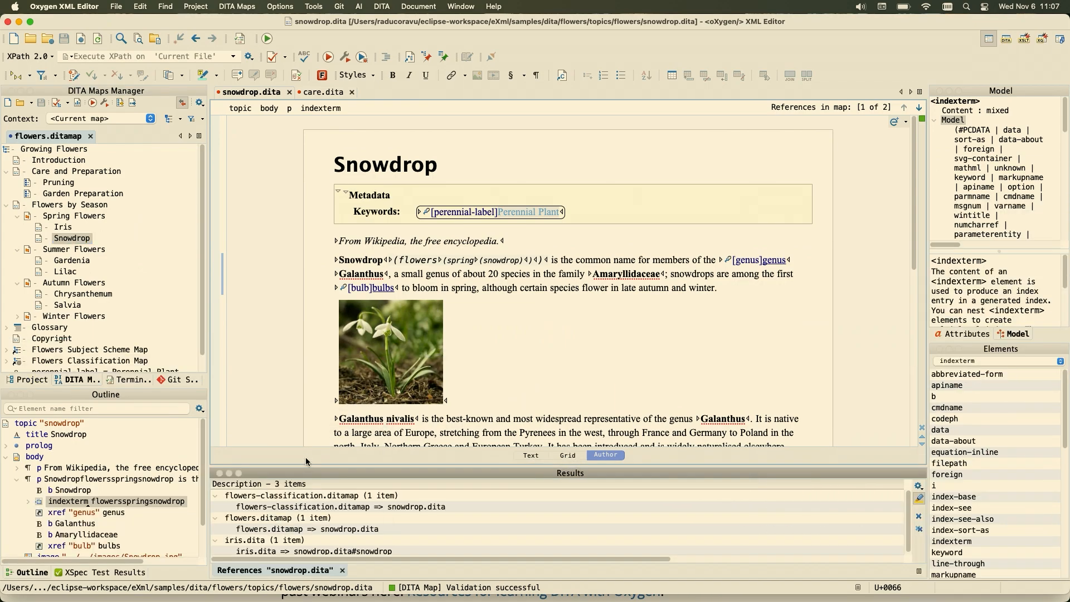
# Step: Review the map references to snowdrop.dita and open the related link to it in iris.dita
pyautogui.click(290, 504)
pyautogui.click(290, 527)
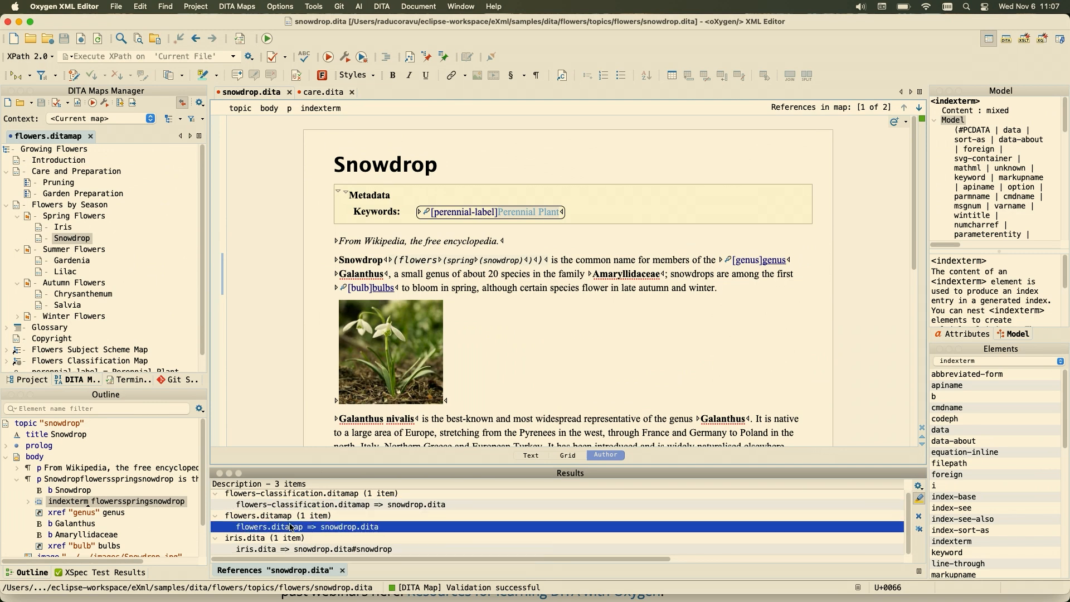
pyautogui.doubleClick(291, 549)
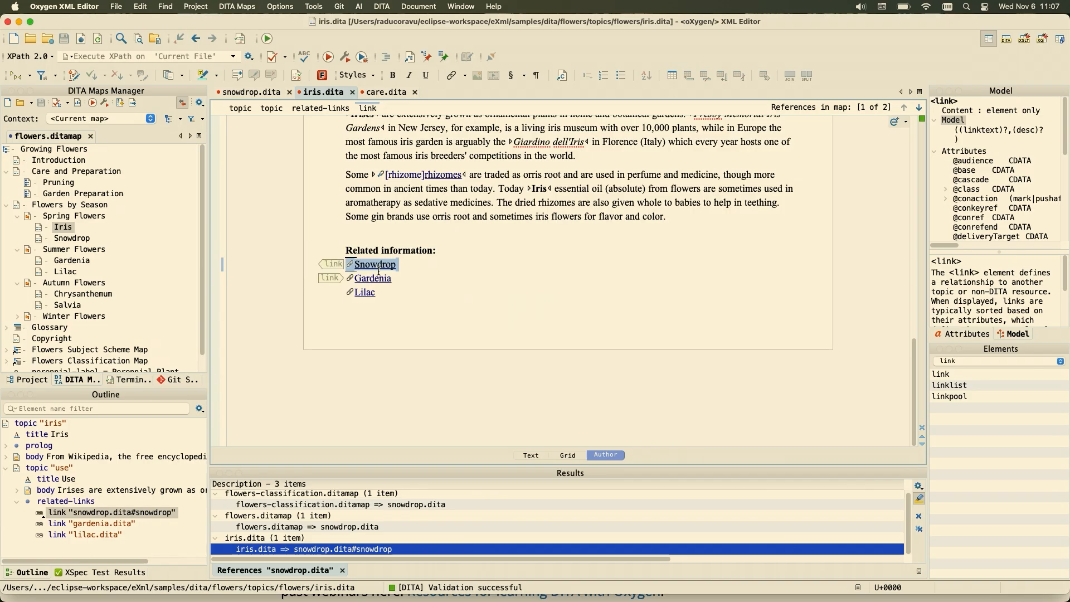
# Step: Return to the Snowdrop topic, select the paragraph above its image and show the Search References action for it
pyautogui.click(267, 94)
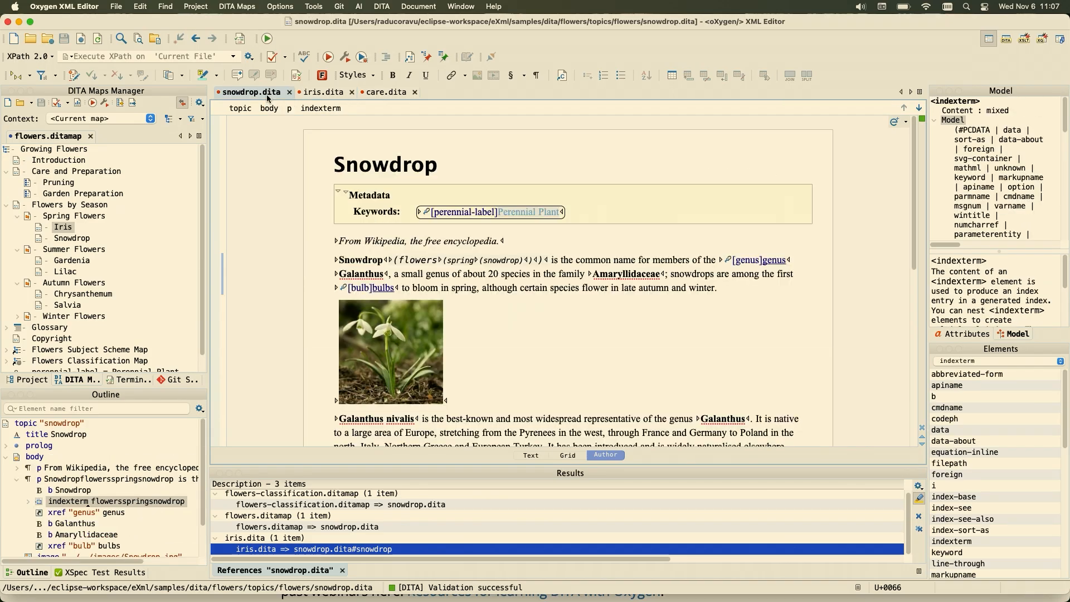
pyautogui.tripleClick(614, 259)
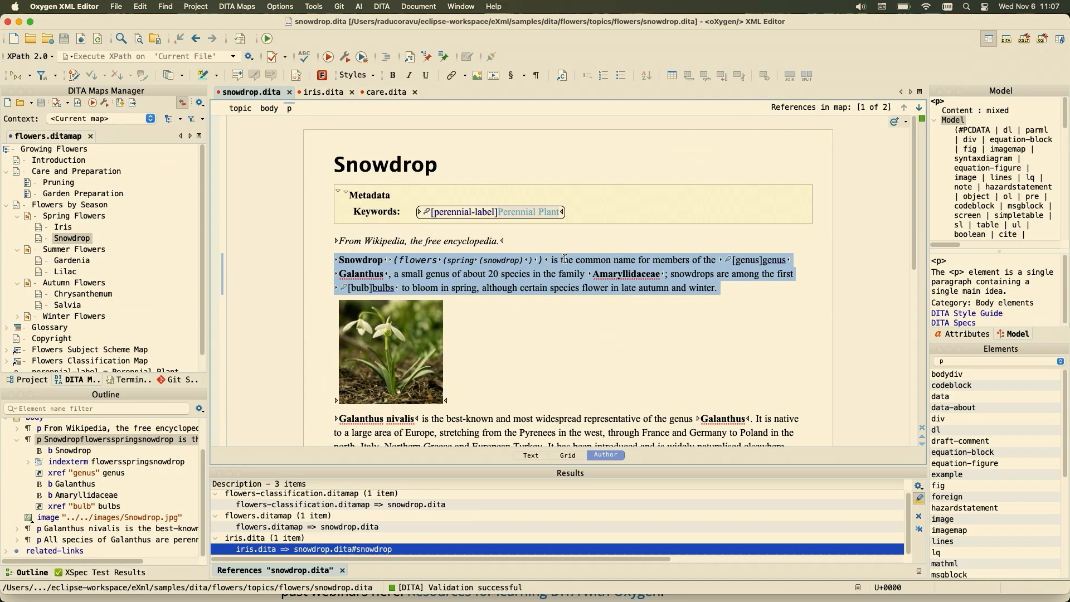
pyautogui.rightClick(620, 263)
pyautogui.moveTo(663, 254)
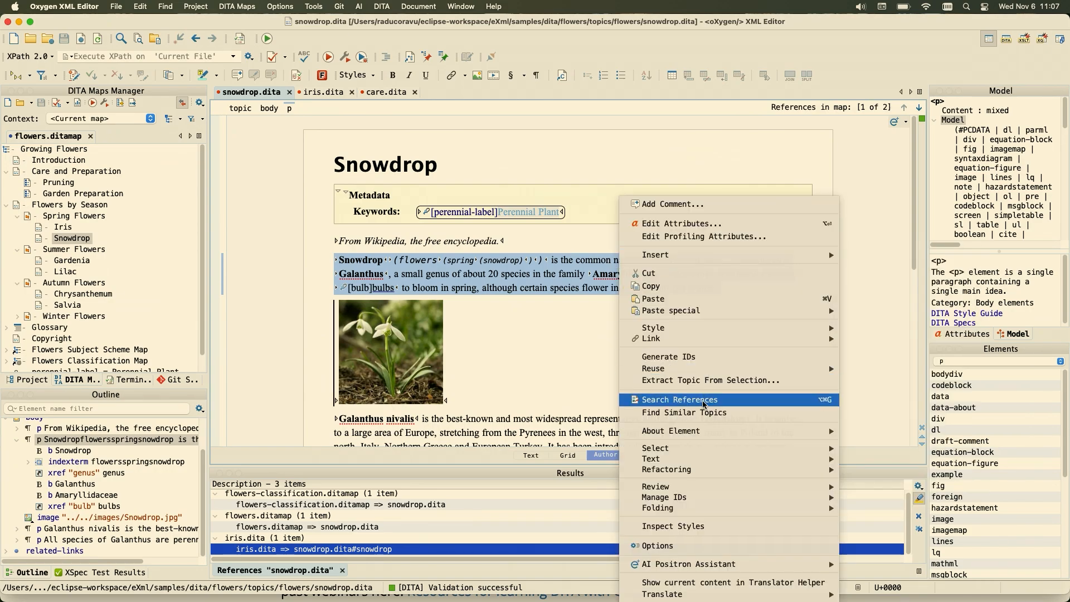
pyautogui.click(73, 170)
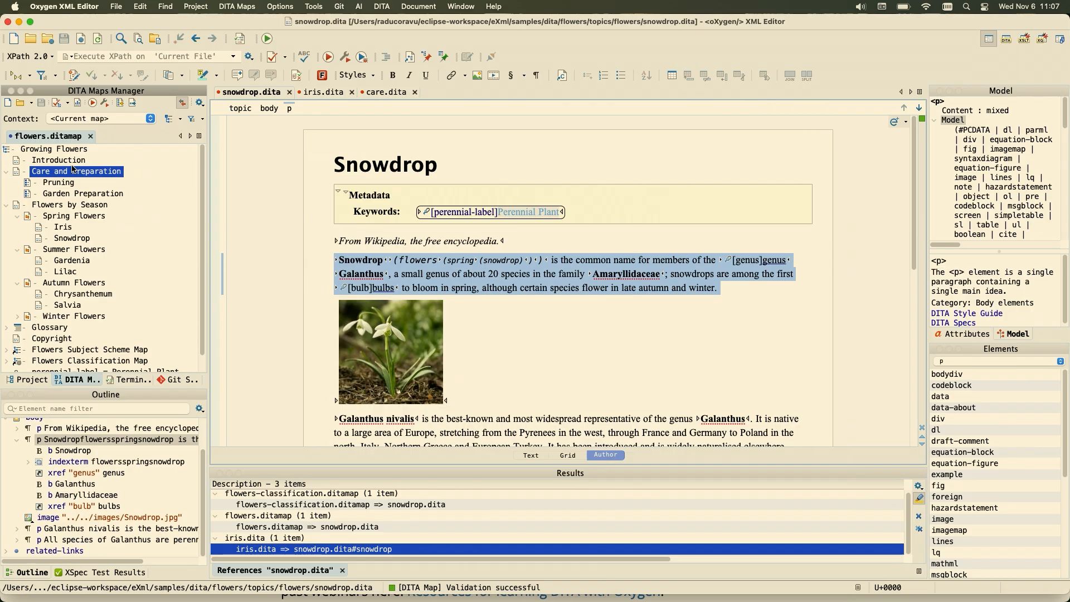
pyautogui.rightClick(73, 169)
pyautogui.click(68, 153)
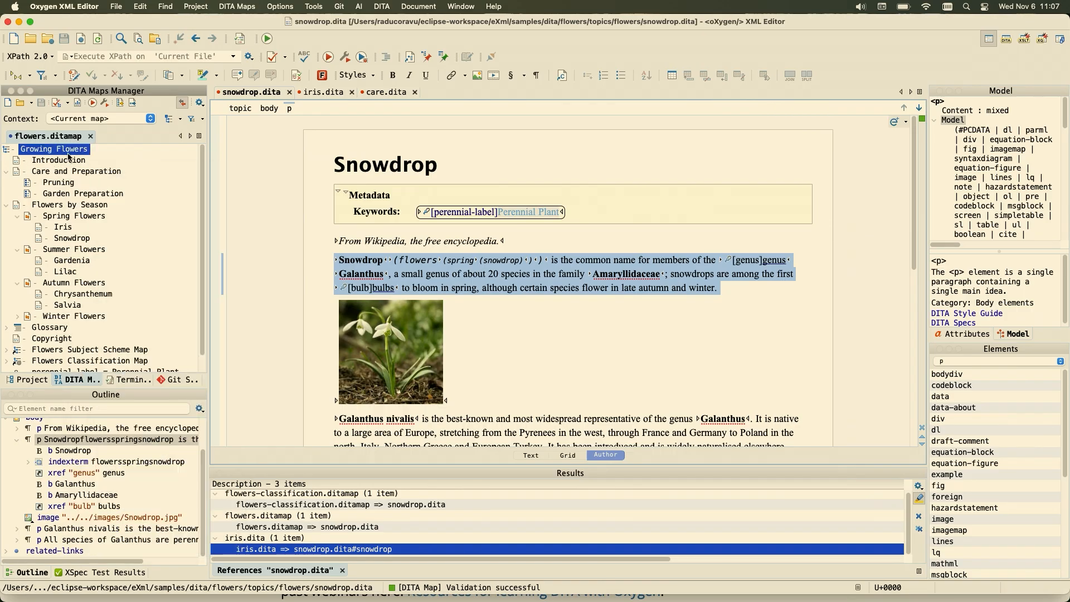
pyautogui.rightClick(69, 157)
pyautogui.moveTo(192, 286)
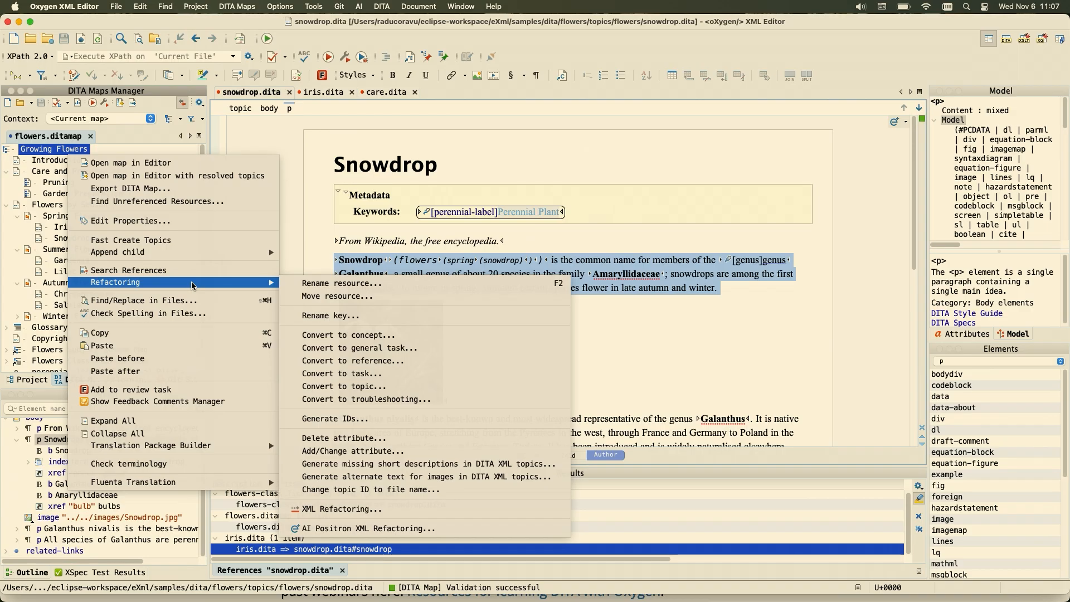
pyautogui.click(319, 283)
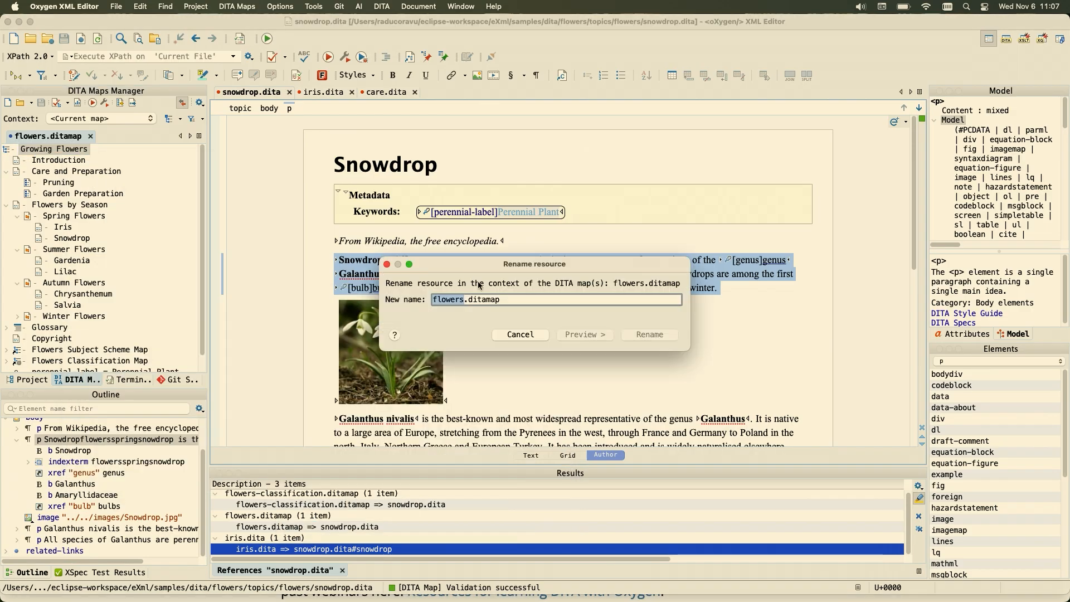
pyautogui.press('Escape')
pyautogui.click(77, 172)
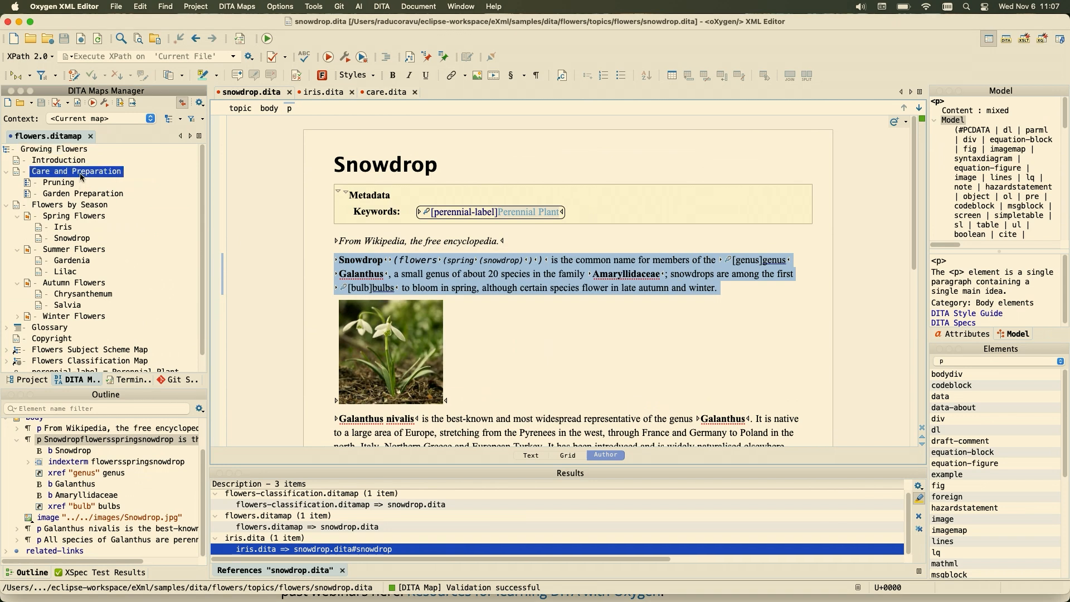
# Step: Enter gardenPreparation3.dita as the new file name for the Garden Preparation topic and preview the rename changes
pyautogui.click(67, 193)
pyautogui.rightClick(67, 194)
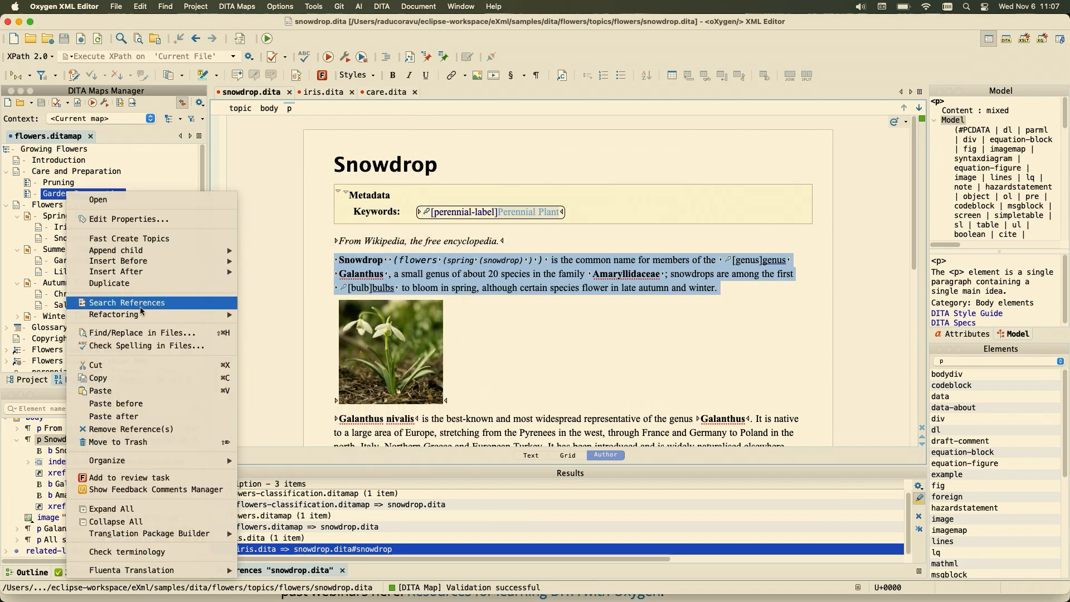
pyautogui.moveTo(142, 315)
pyautogui.click(321, 31)
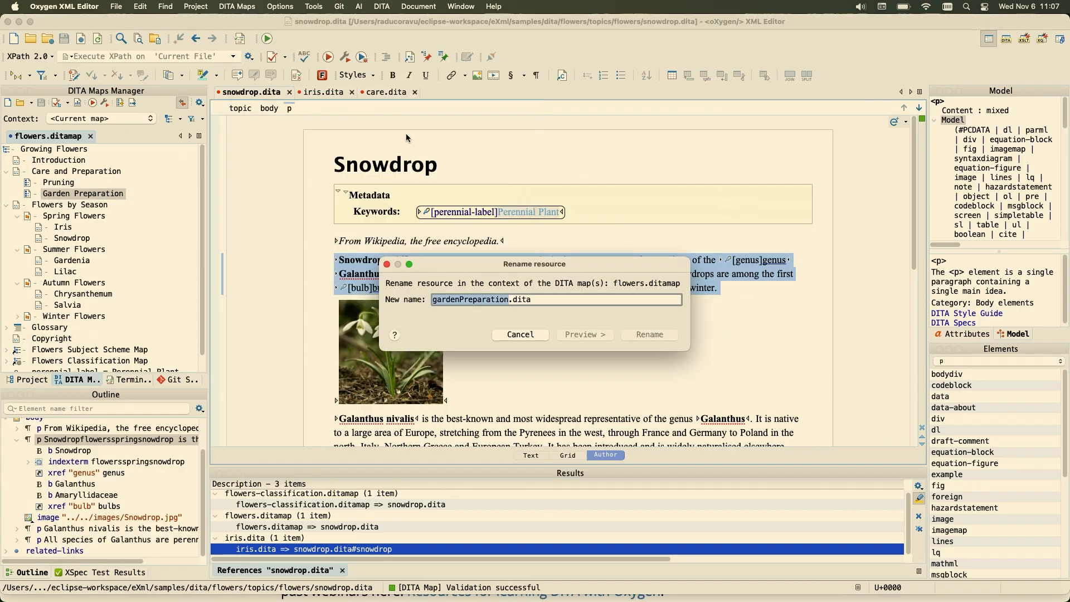
pyautogui.click(507, 300)
pyautogui.write('3')
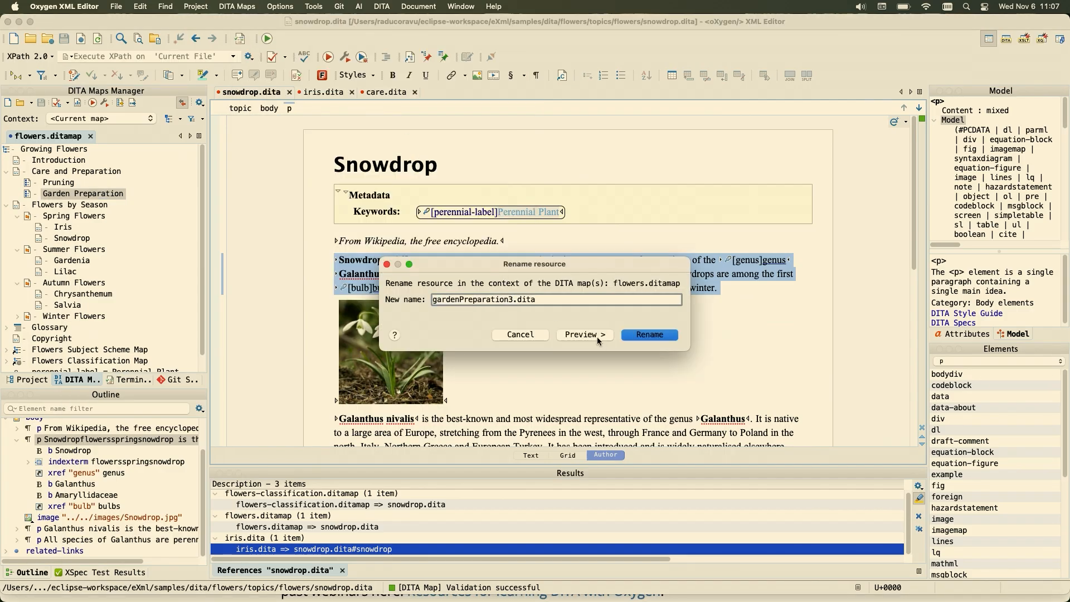
pyautogui.click(582, 334)
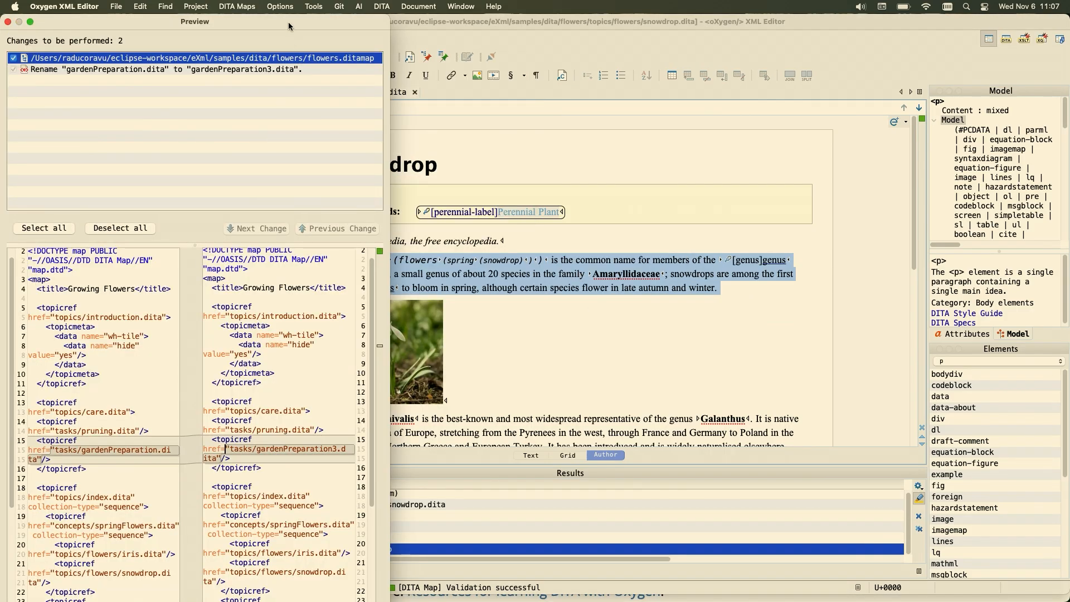
# Step: Examine the previewed file rename and the flowers.ditamap reference change, and close the preview without applying the rename
pyautogui.moveTo(289, 22); pyautogui.dragTo(565, 25)
pyautogui.click(531, 68)
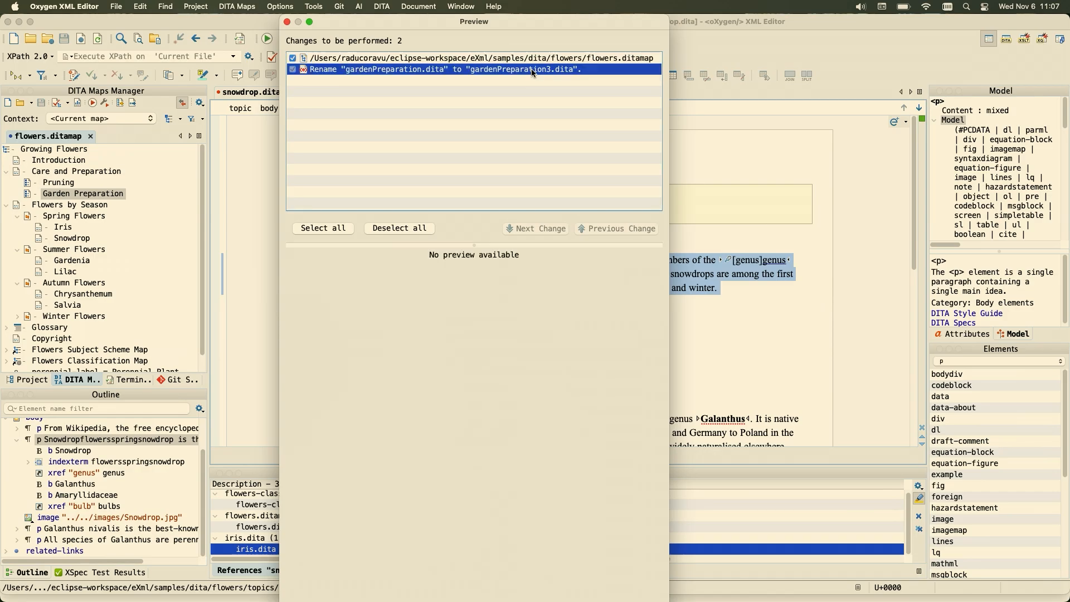
pyautogui.click(533, 59)
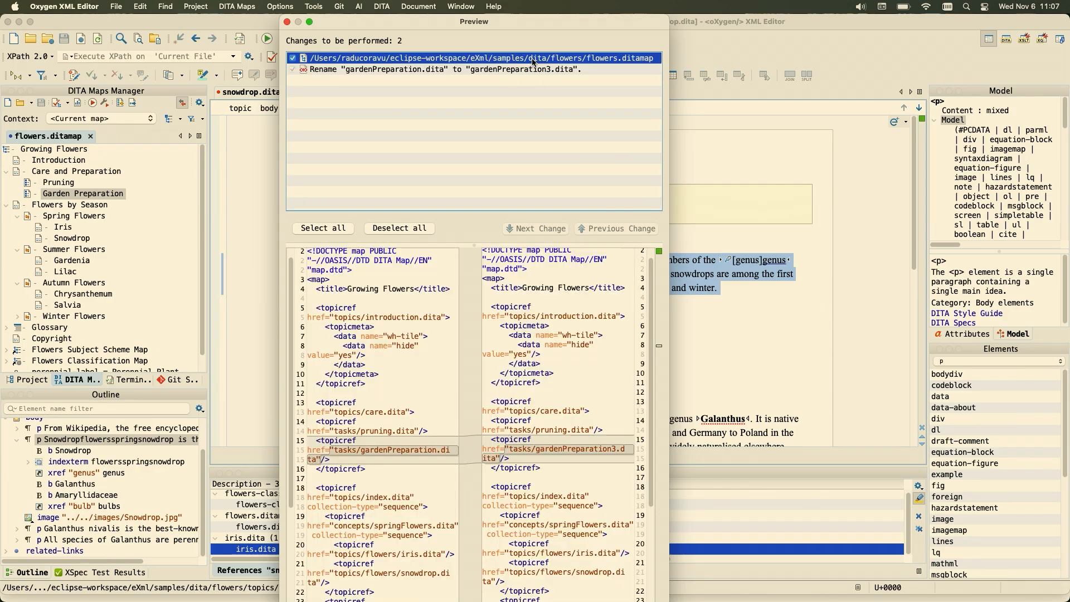
pyautogui.scroll(-5, 390, 383)
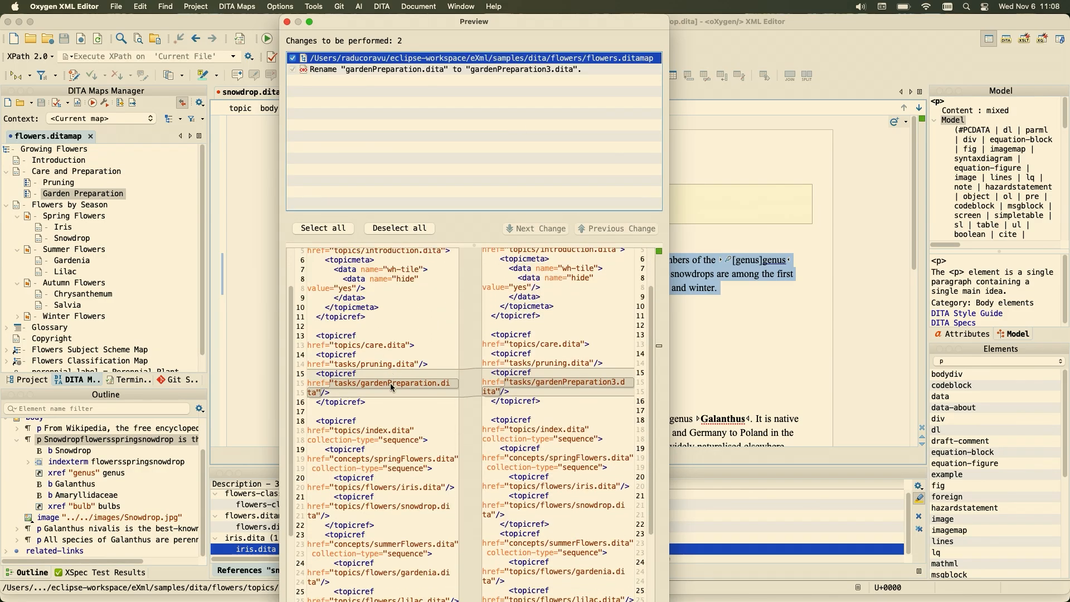
pyautogui.scroll(-3, 391, 387)
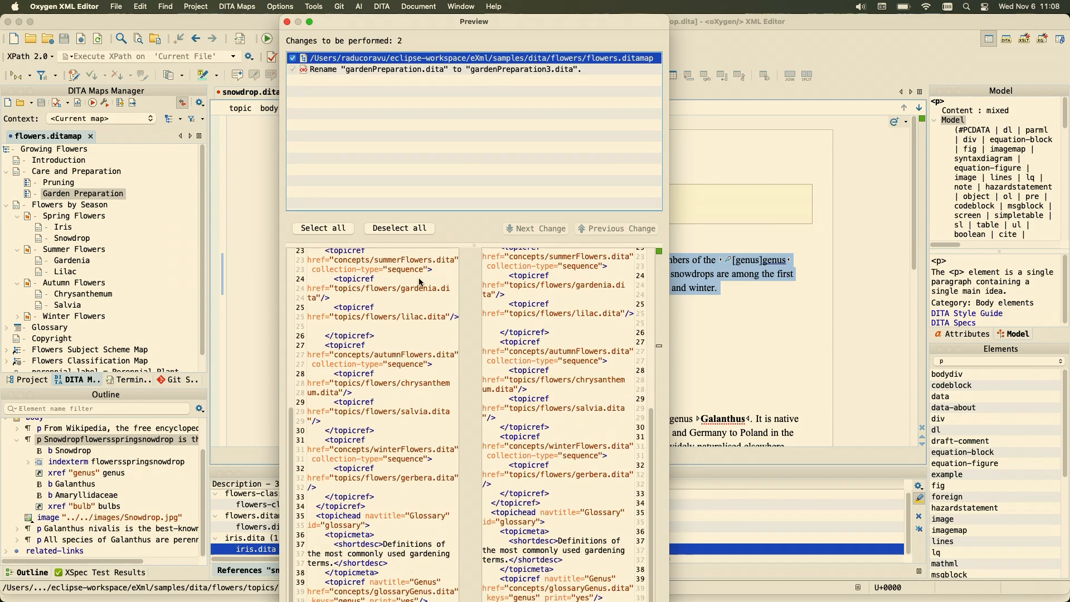
pyautogui.click(288, 23)
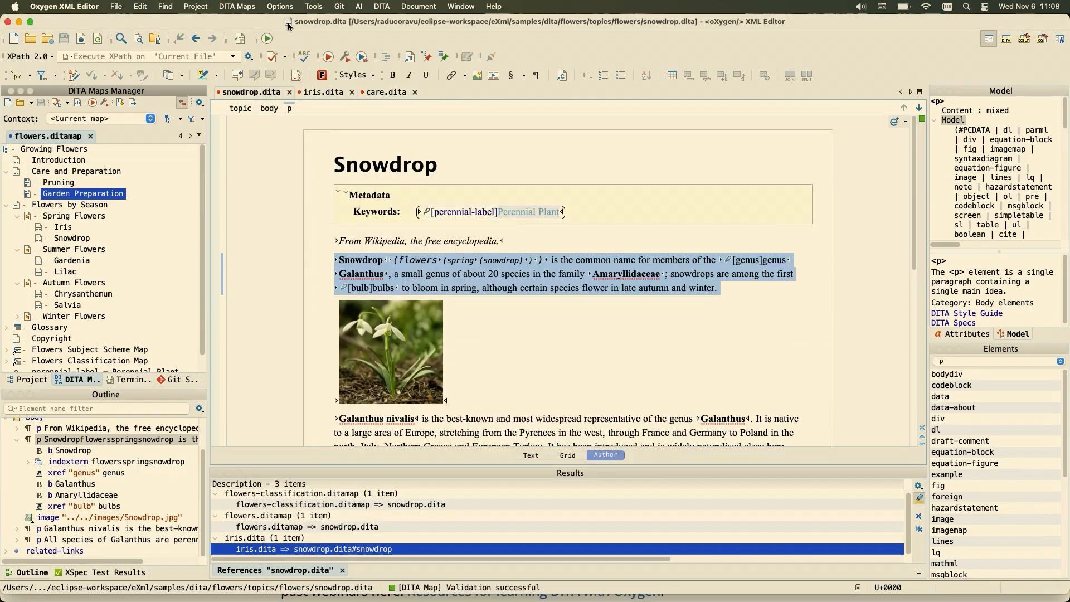
# Step: Show the refactoring actions available for the Garden Preparation topic
pyautogui.rightClick(88, 195)
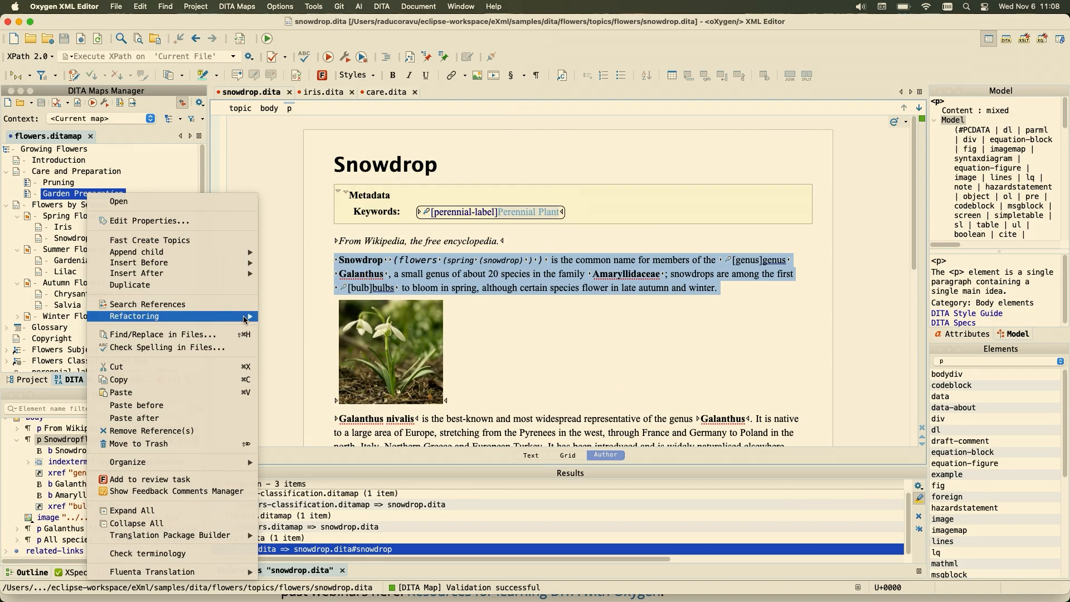
pyautogui.moveTo(245, 320)
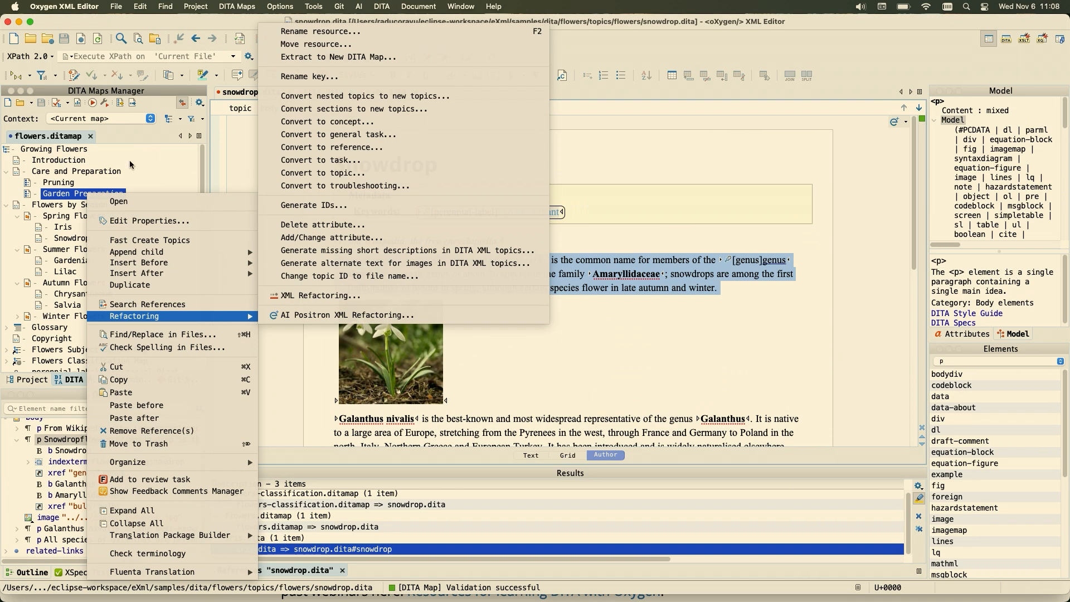
# Step: Extract the Flowers by Season branch to a new DITA map titled Flowers by Season Map, saved as flowers-by-season-map.ditamap
pyautogui.click(83, 175)
pyautogui.click(63, 206)
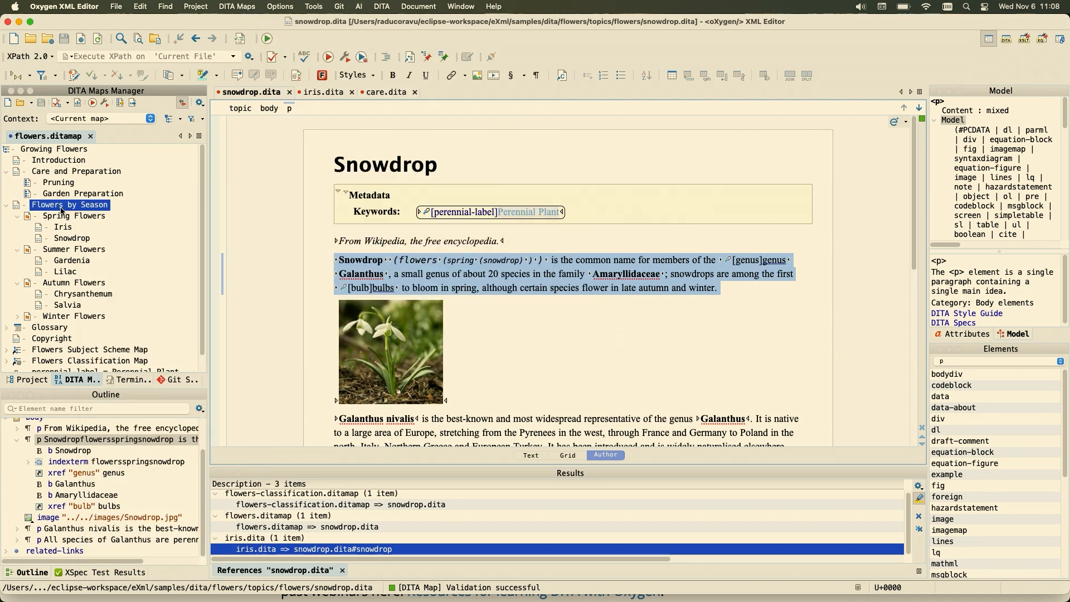
pyautogui.rightClick(57, 209)
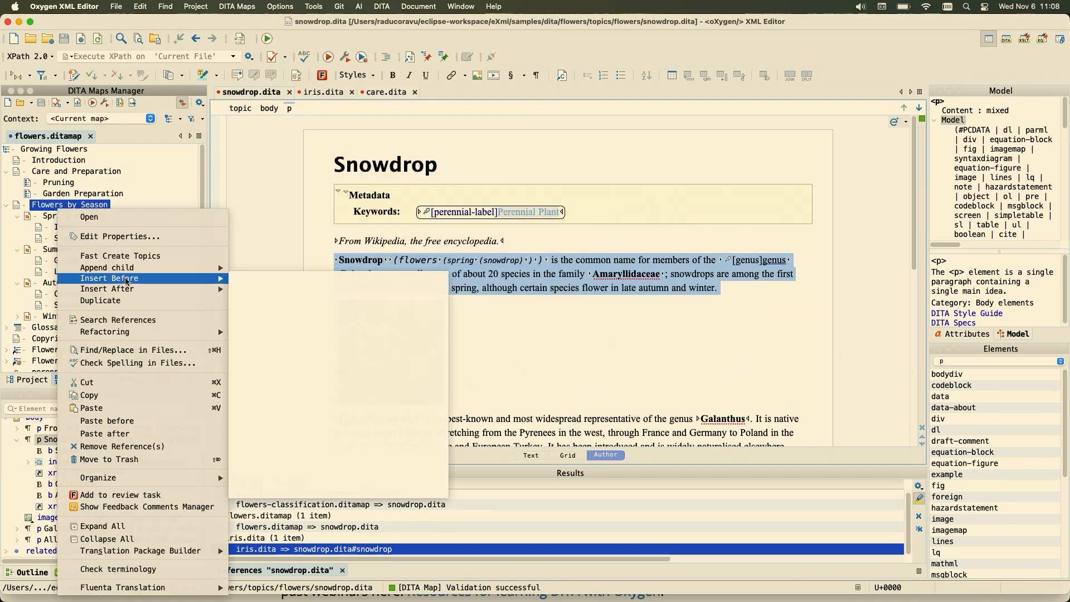
pyautogui.moveTo(181, 334)
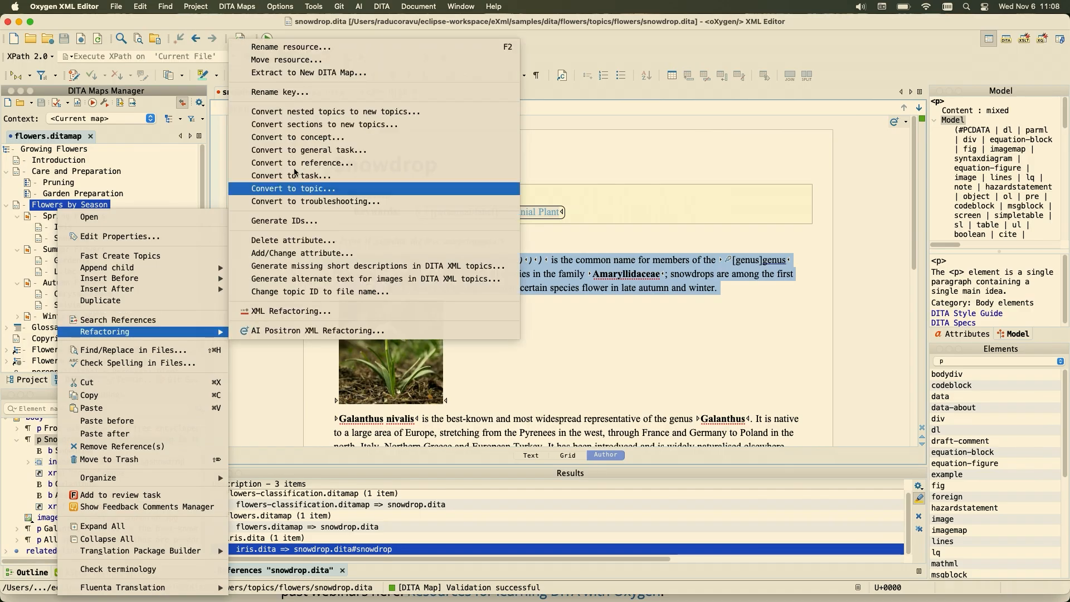
pyautogui.click(306, 73)
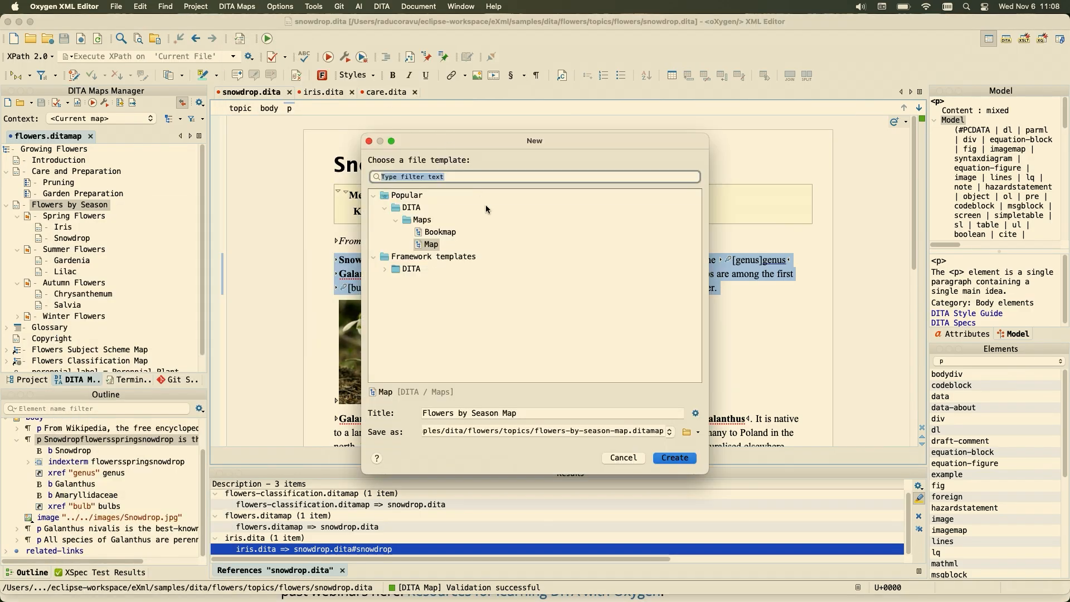
pyautogui.click(674, 458)
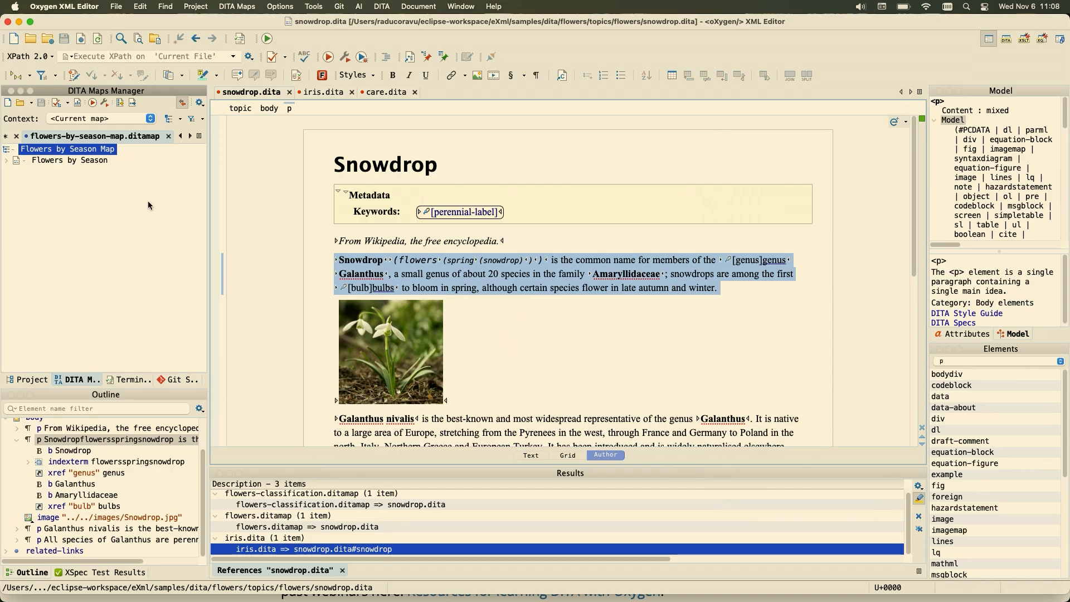
# Step: Check the topics in the extracted map, close it, and expand its reference in flowers.ditamap, closing the Snowdrop reference results
pyautogui.click(6, 160)
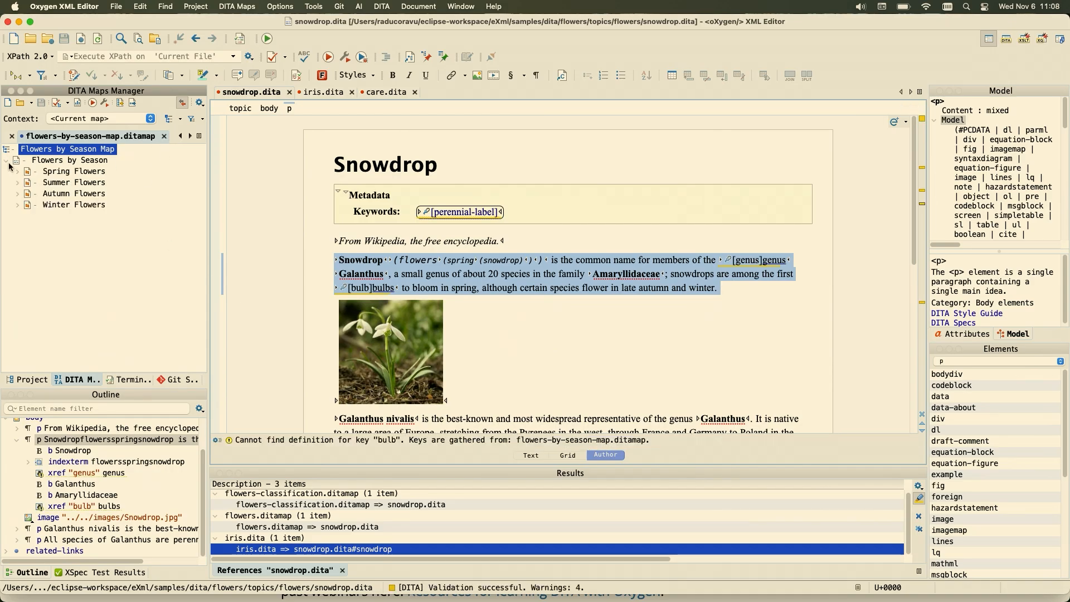
pyautogui.click(163, 136)
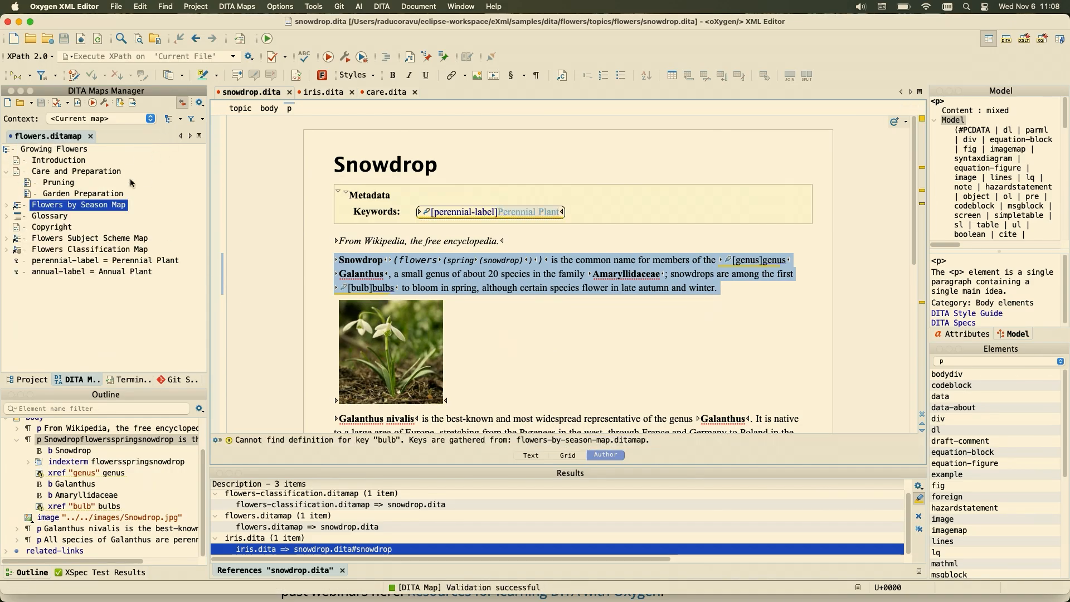
pyautogui.click(6, 205)
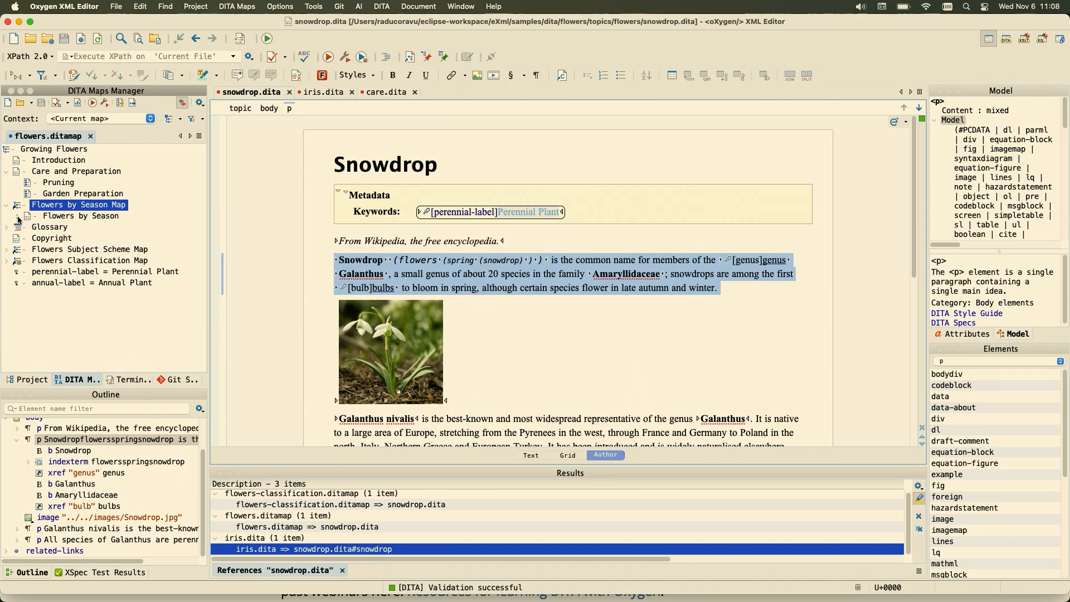
pyautogui.click(342, 570)
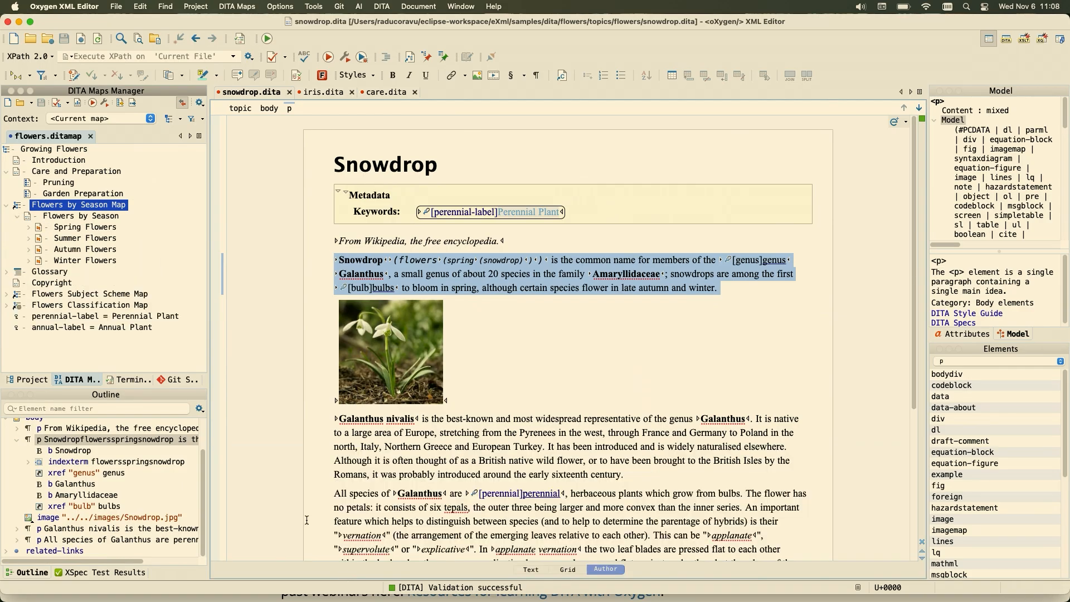
# Step: Show the refactoring actions available for the Care and Preparation topic, including the conversion to concept
pyautogui.click(72, 172)
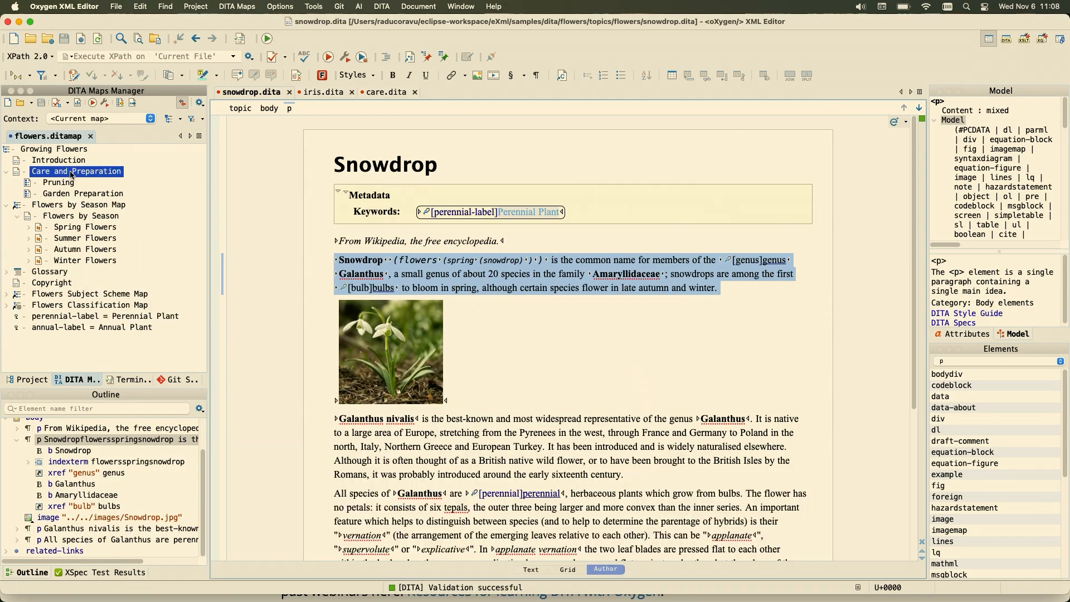
pyautogui.rightClick(72, 173)
pyautogui.moveTo(183, 301)
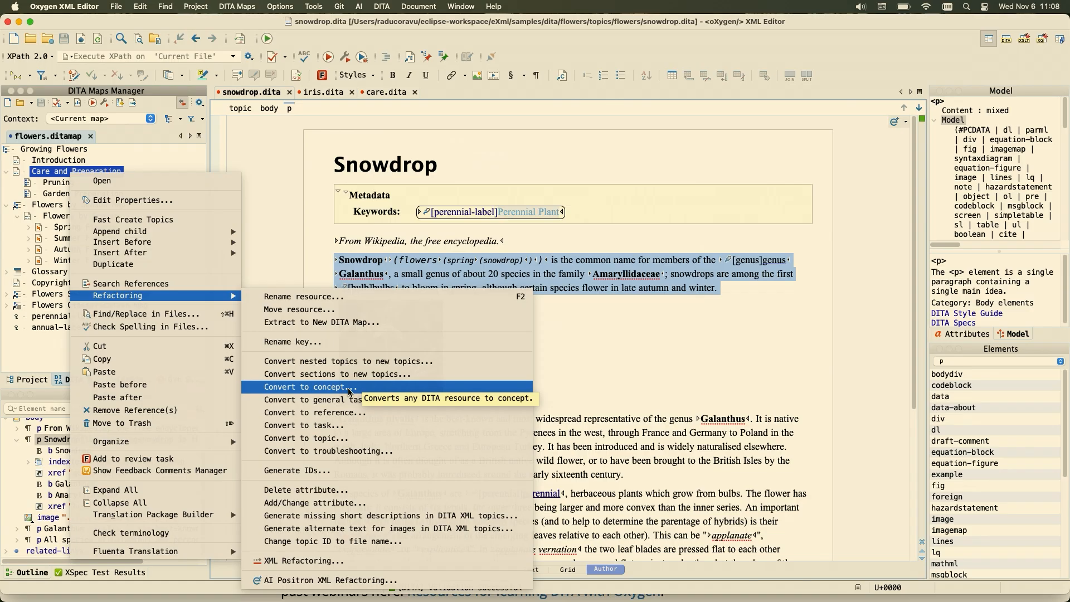
# Step: Set up converting the Garden Preparation topic to a concept, with Selected references as the scope, and preview the changes
pyautogui.click(56, 194)
pyautogui.rightClick(56, 195)
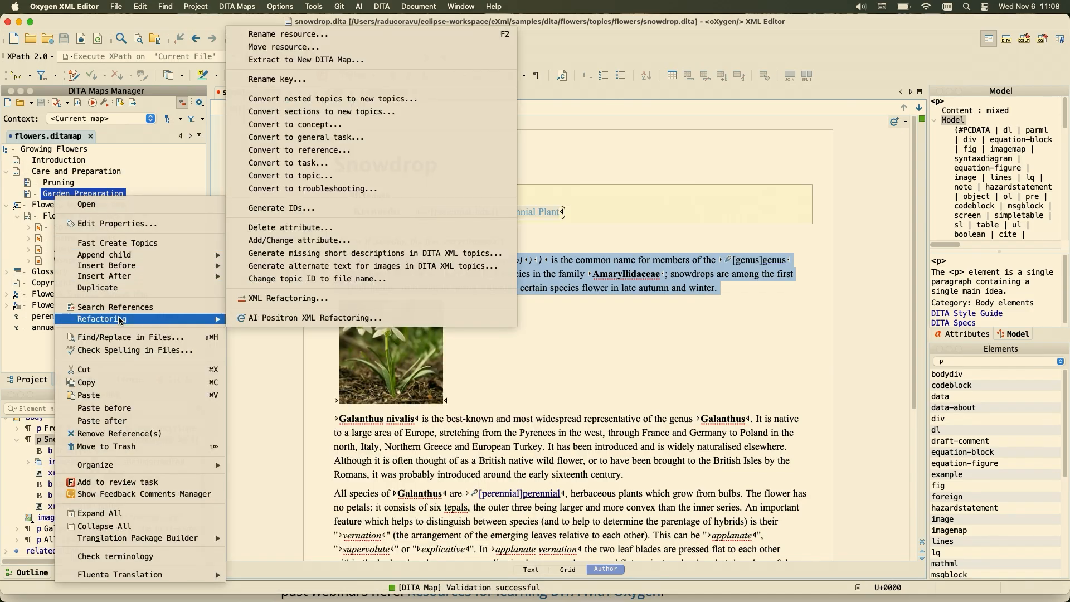
pyautogui.moveTo(211, 319)
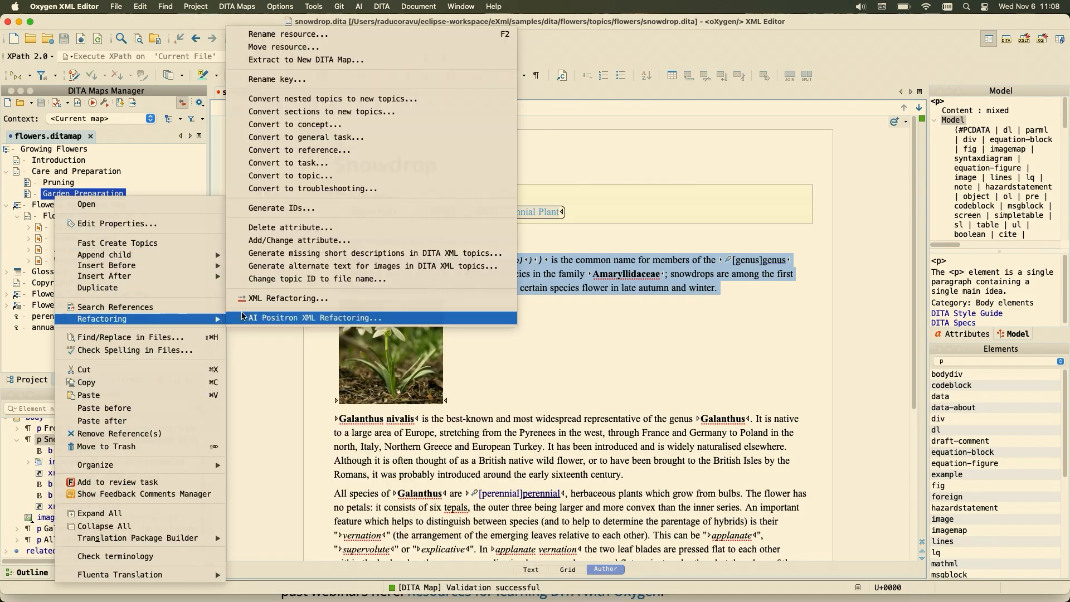
pyautogui.click(340, 125)
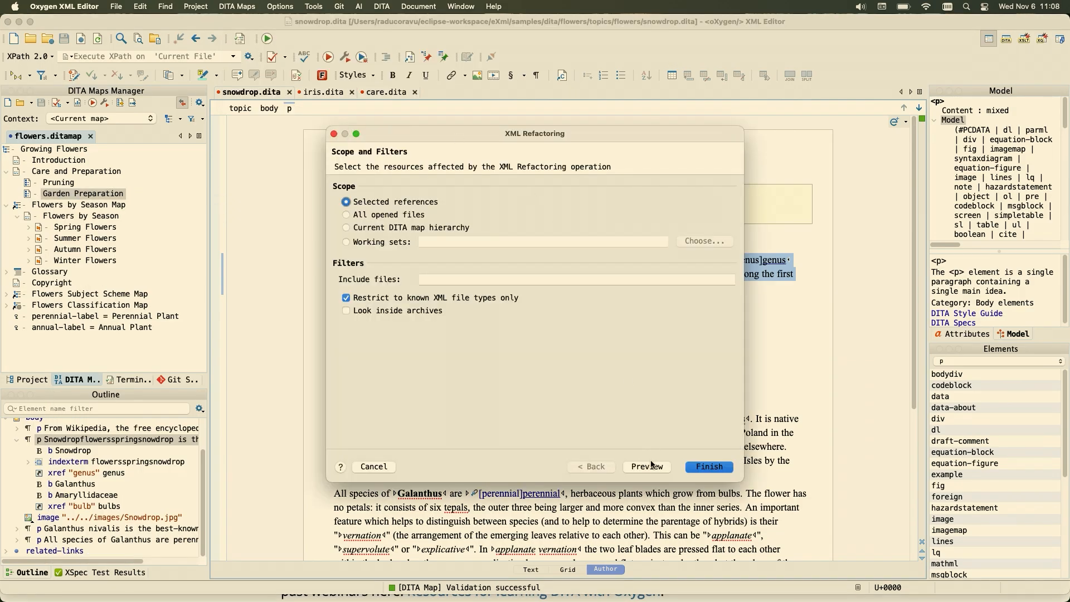
pyautogui.click(647, 466)
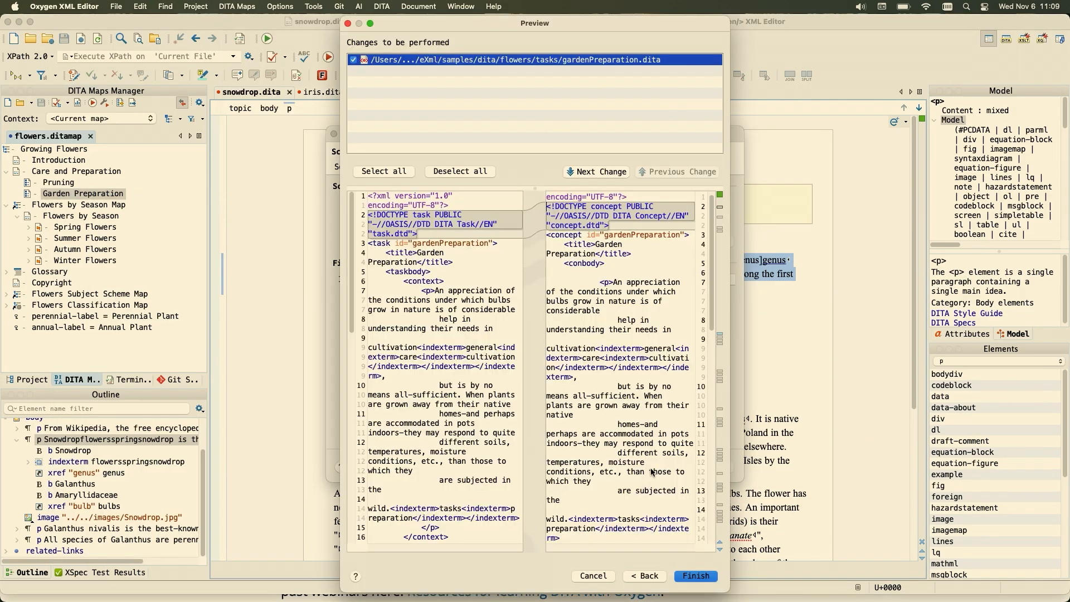
# Step: Enlarge the conversion preview and compare the DOCTYPE, root element and steps of the task with the concept version
pyautogui.doubleClick(638, 23)
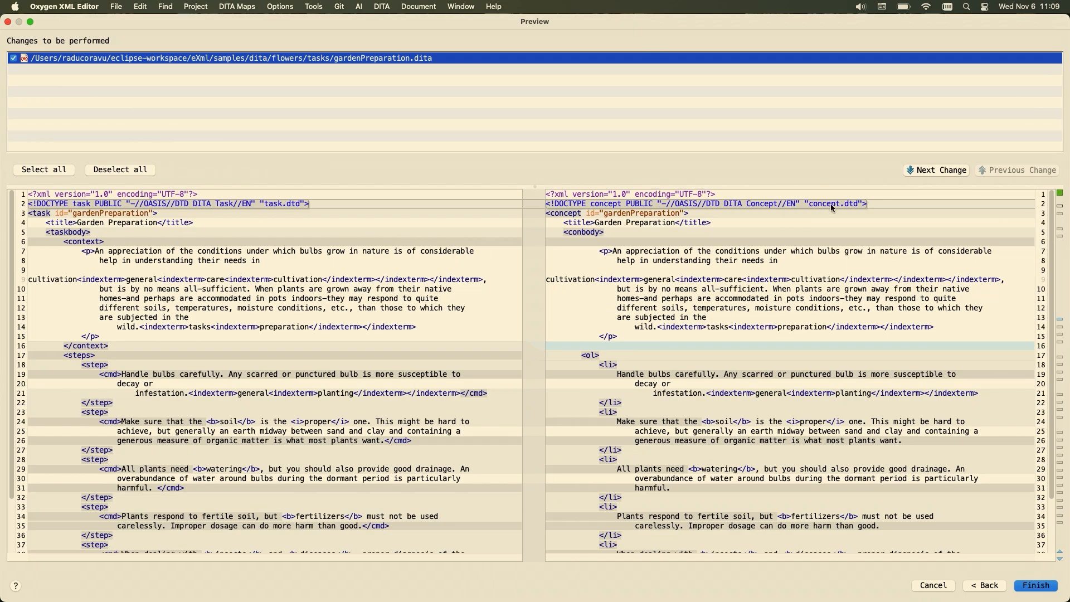
pyautogui.moveTo(880, 200); pyautogui.dragTo(542, 203)
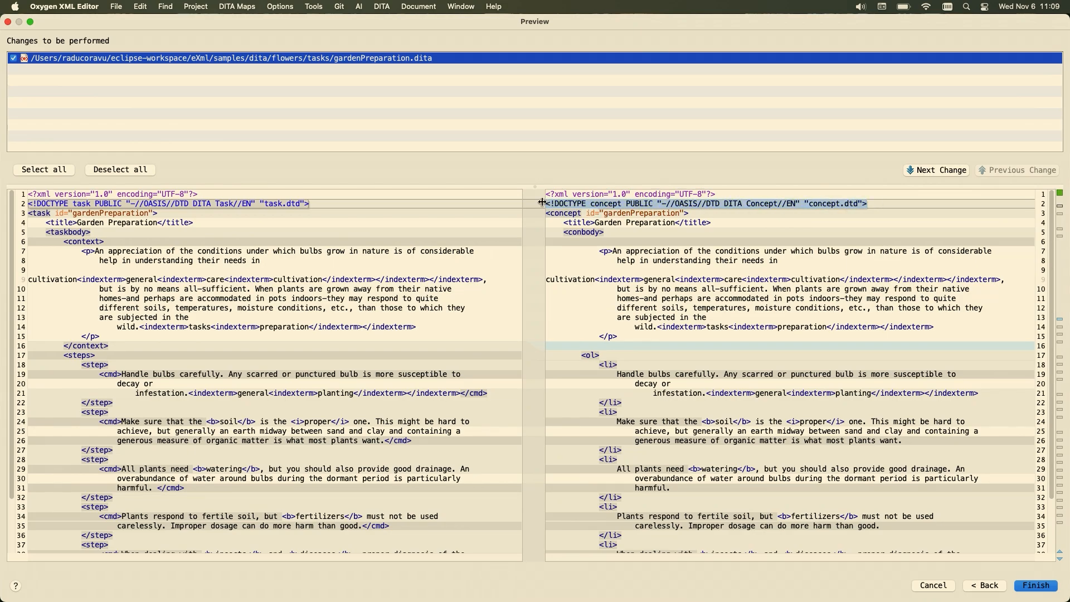
pyautogui.moveTo(31, 216); pyautogui.dragTo(83, 216)
pyautogui.scroll(-3, 560, 231)
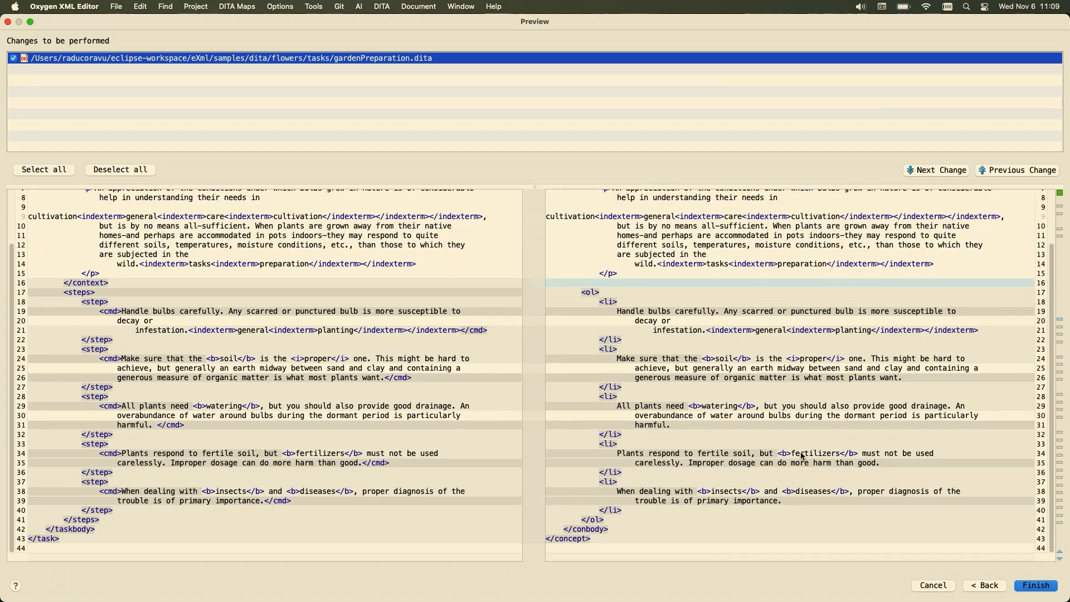
# Step: Apply the concept conversion and open the Garden Preparation topic in the editor
pyautogui.click(1039, 587)
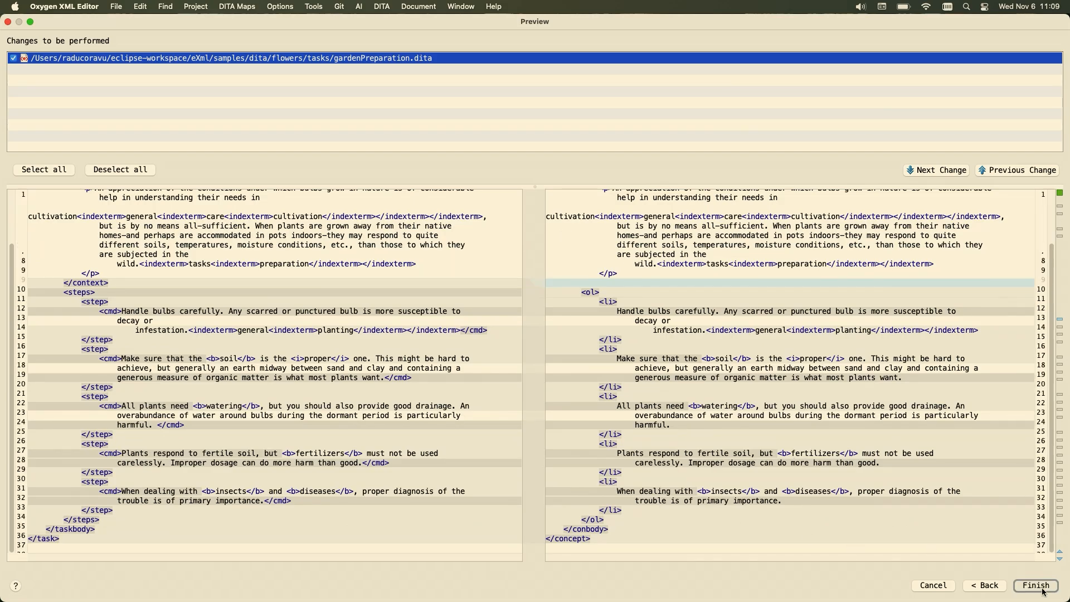
pyautogui.doubleClick(98, 195)
pyautogui.click(415, 196)
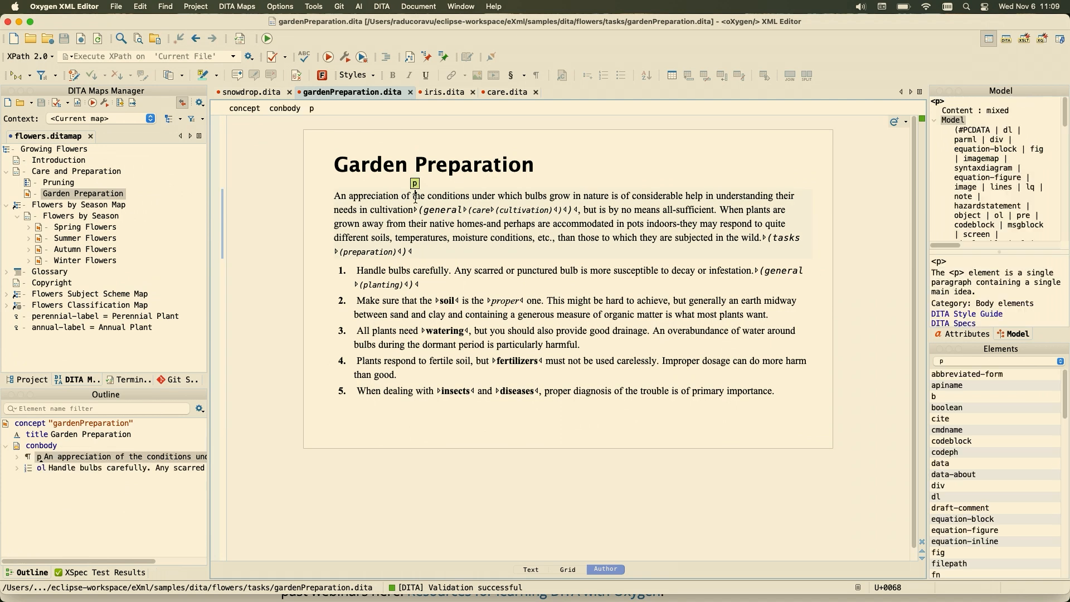
# Step: Browse the full list of XML Refactoring operations for the Garden Preparation topic and close it without running any
pyautogui.rightClick(67, 195)
pyautogui.moveTo(155, 318)
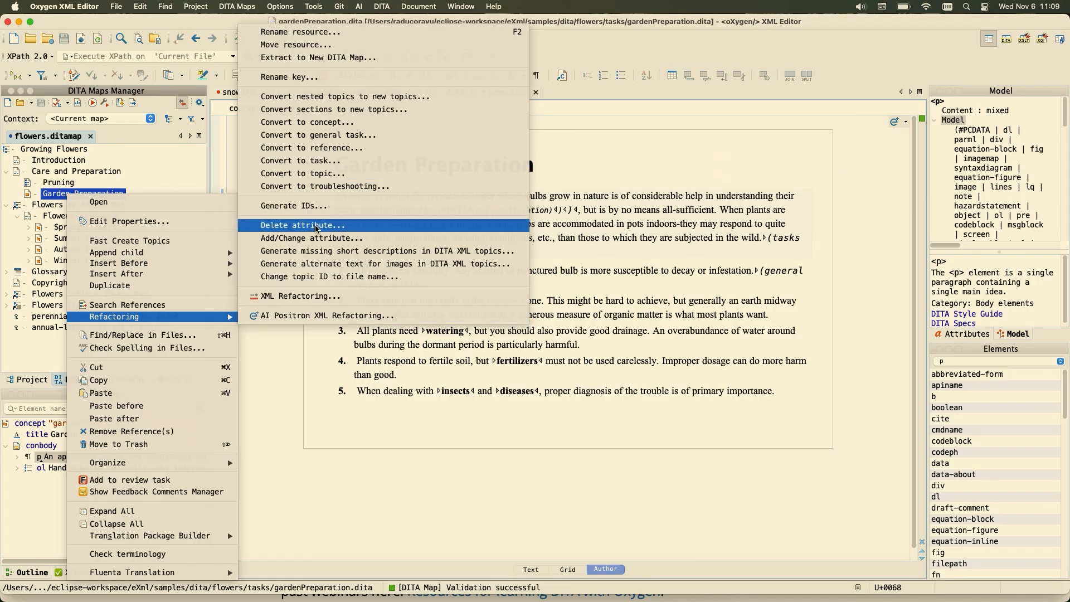
pyautogui.click(311, 298)
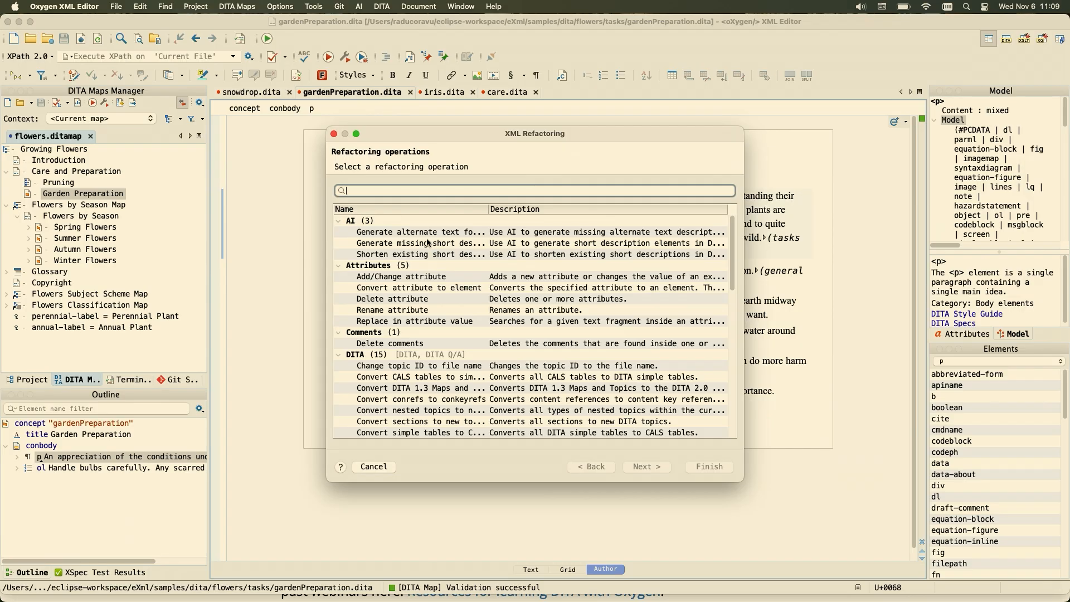
pyautogui.scroll(-2, 428, 243)
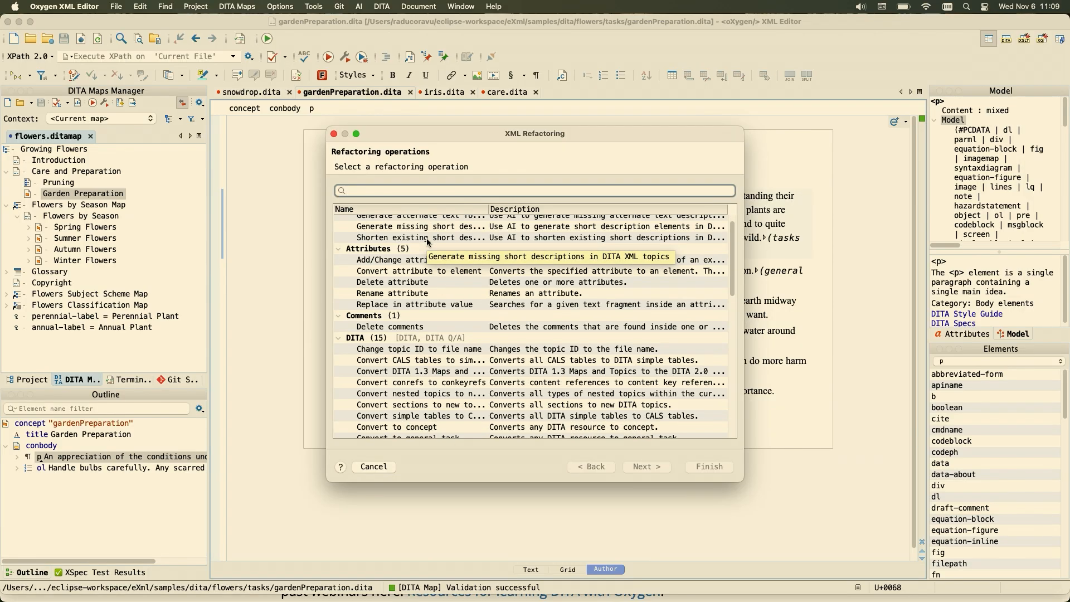
pyautogui.click(413, 283)
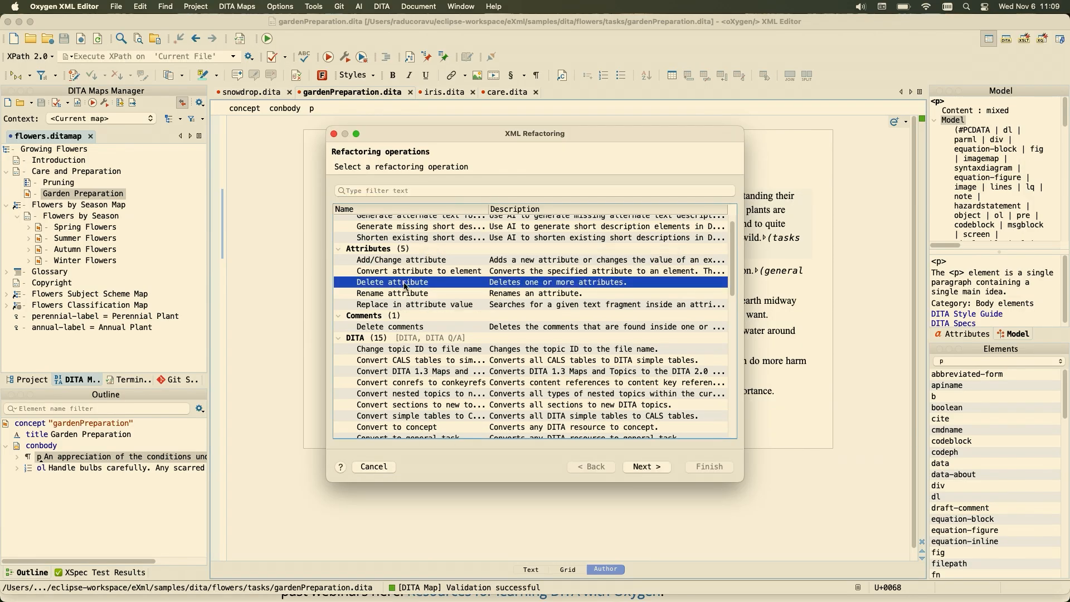
pyautogui.click(392, 305)
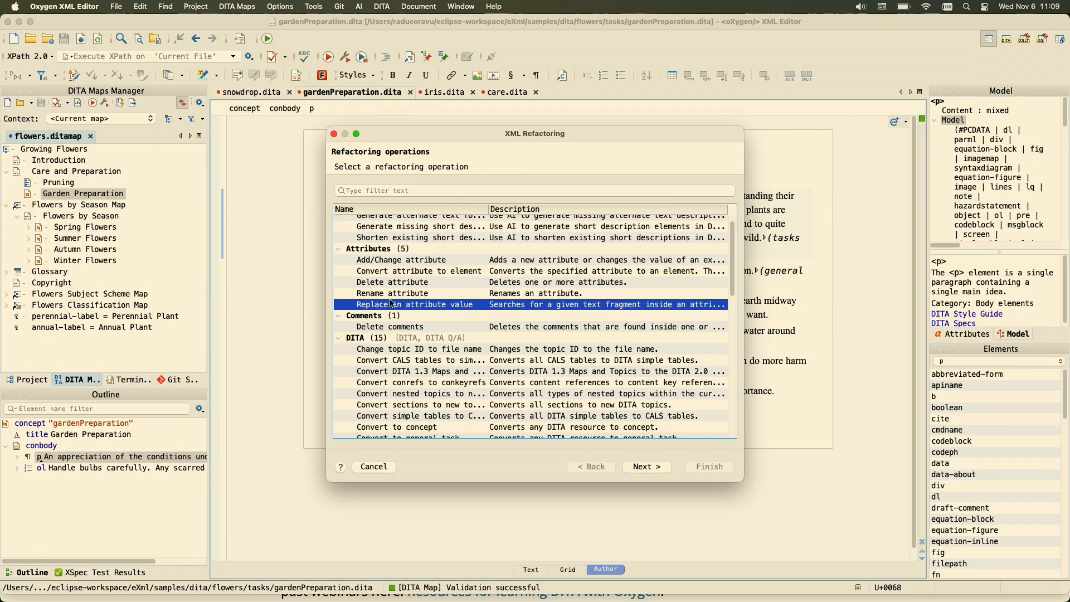
pyautogui.scroll(-6, 391, 303)
pyautogui.scroll(-10, 392, 303)
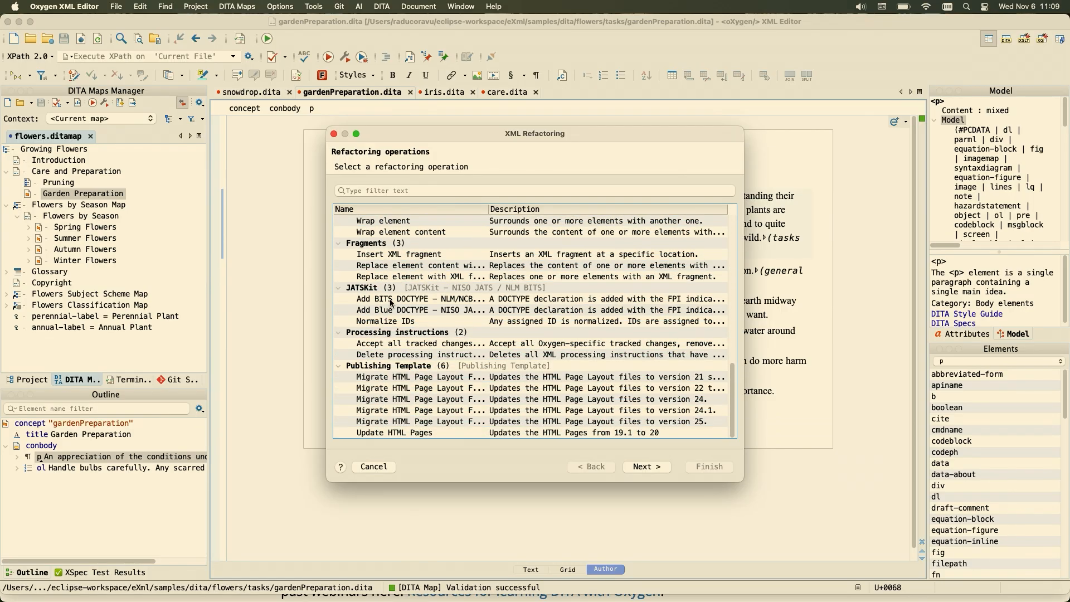
pyautogui.click(334, 135)
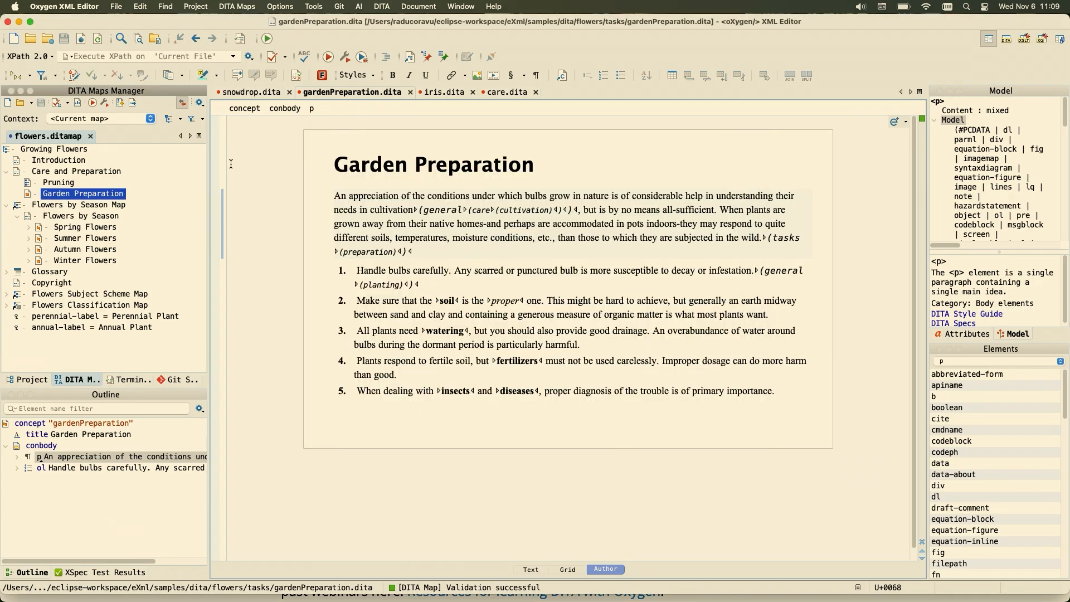
# Step: Run Check Spelling in Files on the whole Growing Flowers map and close the list of misspelled words
pyautogui.rightClick(69, 173)
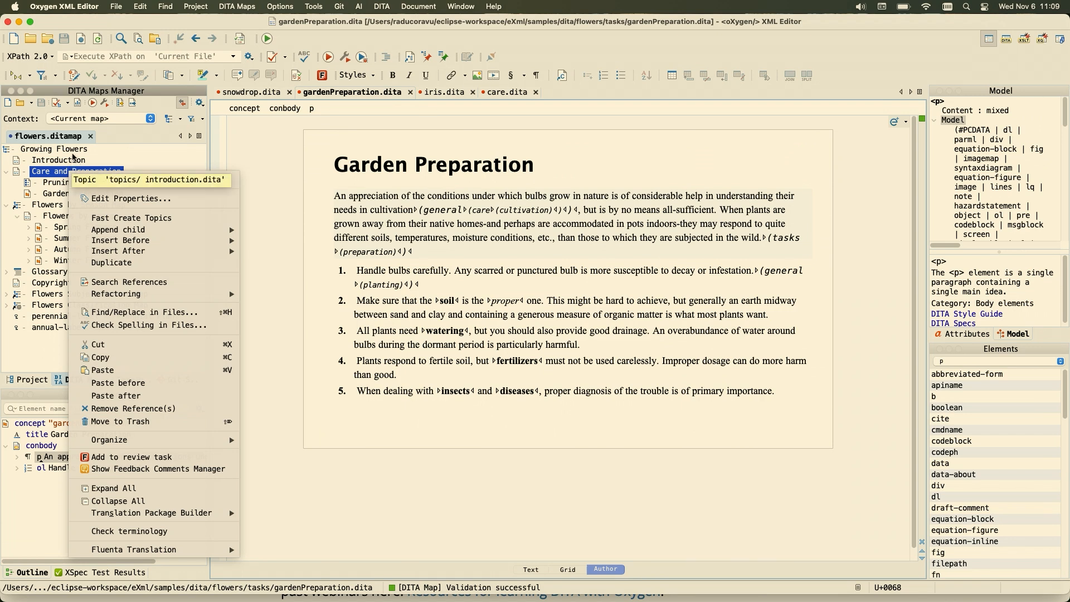
pyautogui.click(72, 150)
pyautogui.rightClick(72, 153)
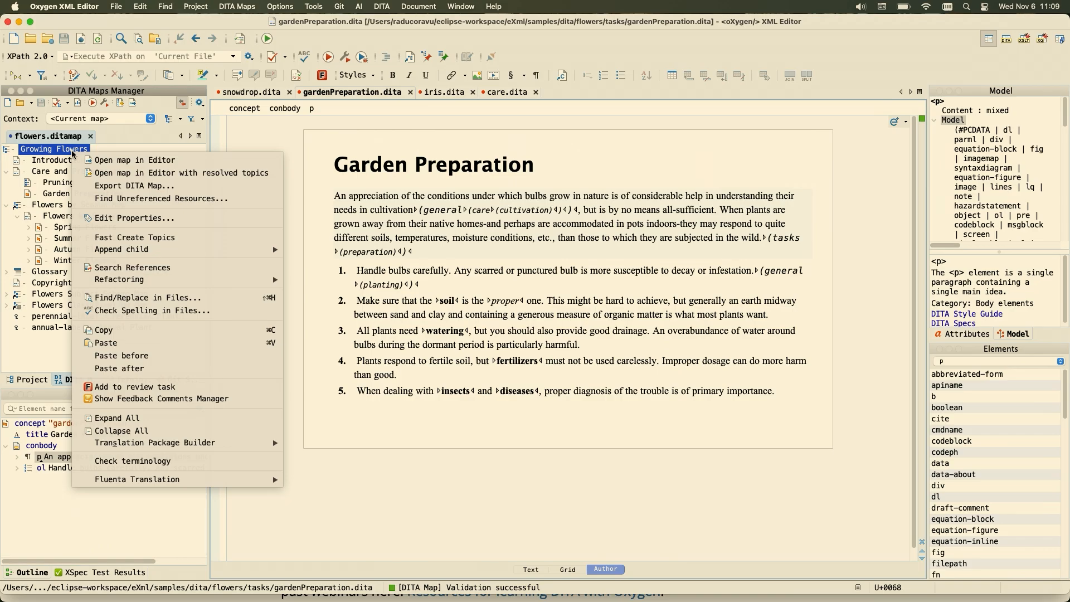
pyautogui.click(165, 311)
pyautogui.click(611, 382)
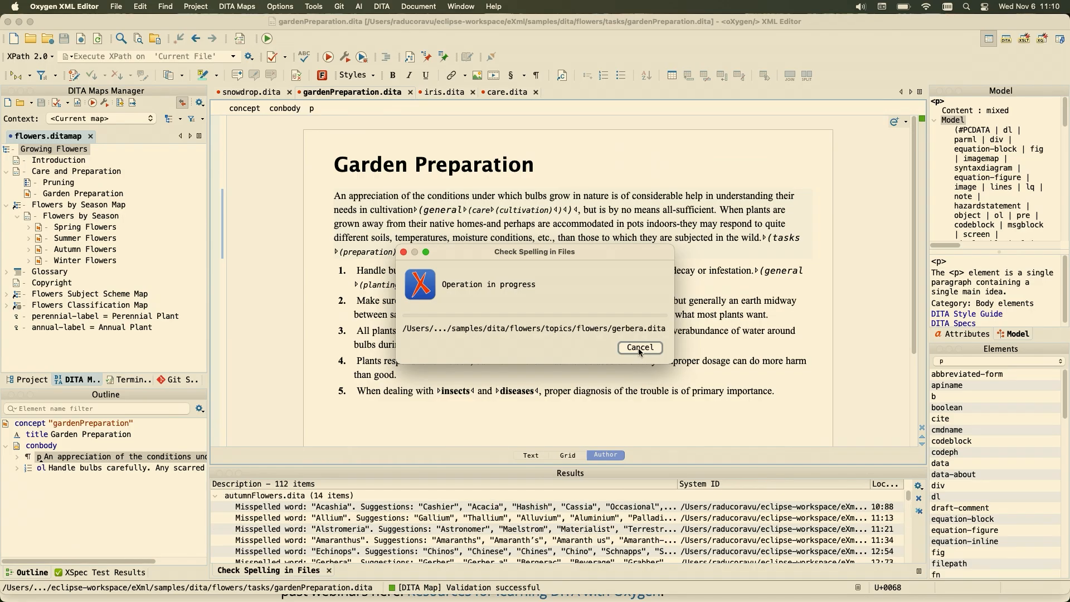
pyautogui.click(592, 340)
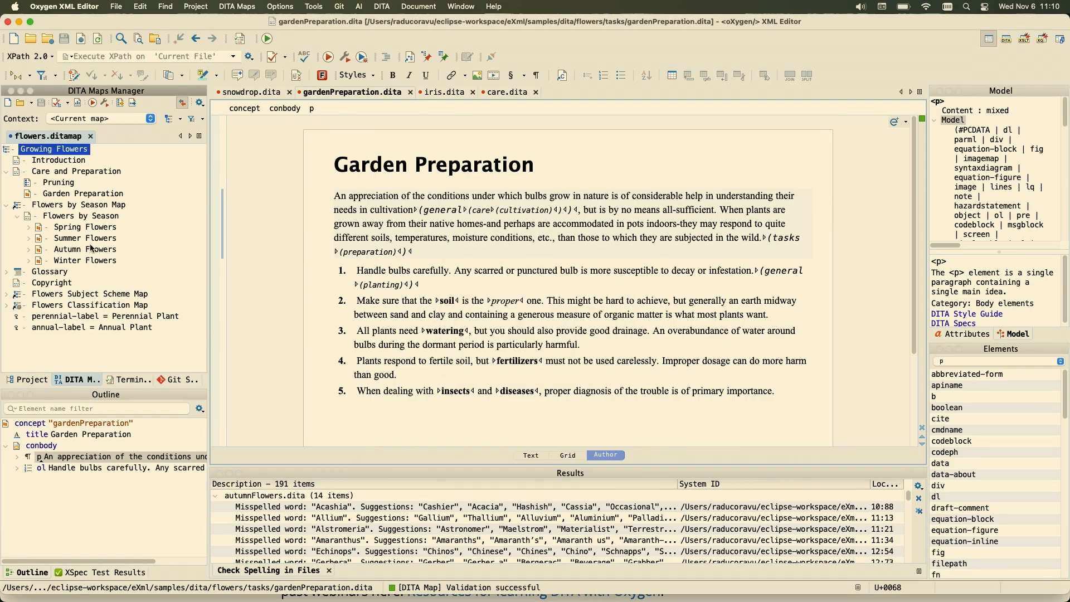
pyautogui.click(329, 570)
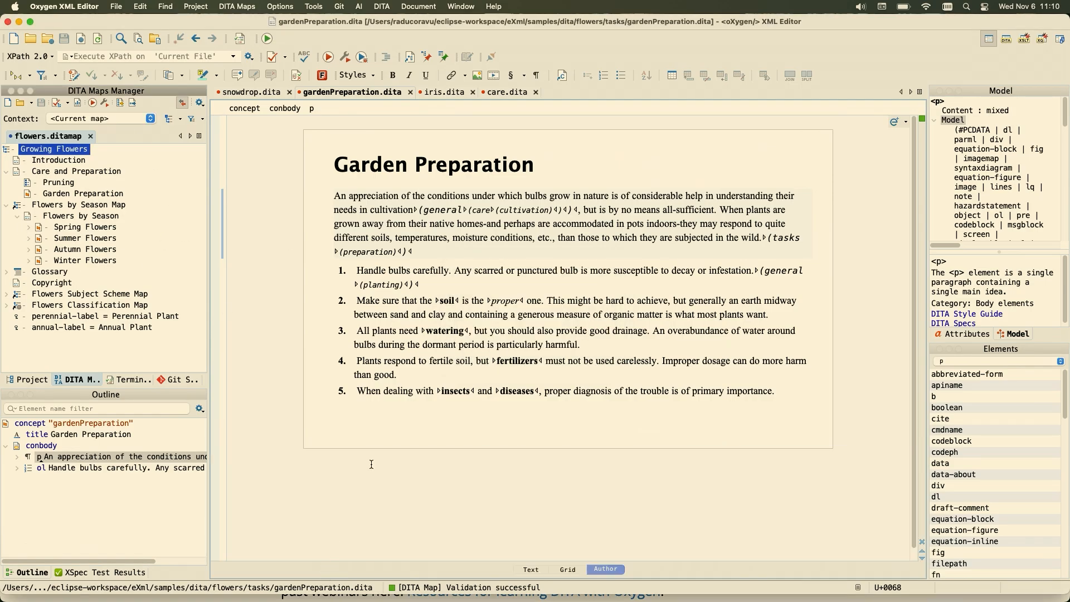
# Step: Switch to Firefox and go to the Topic Editing section of the DITA XML editing overview blog page
pyautogui.click(498, 584)
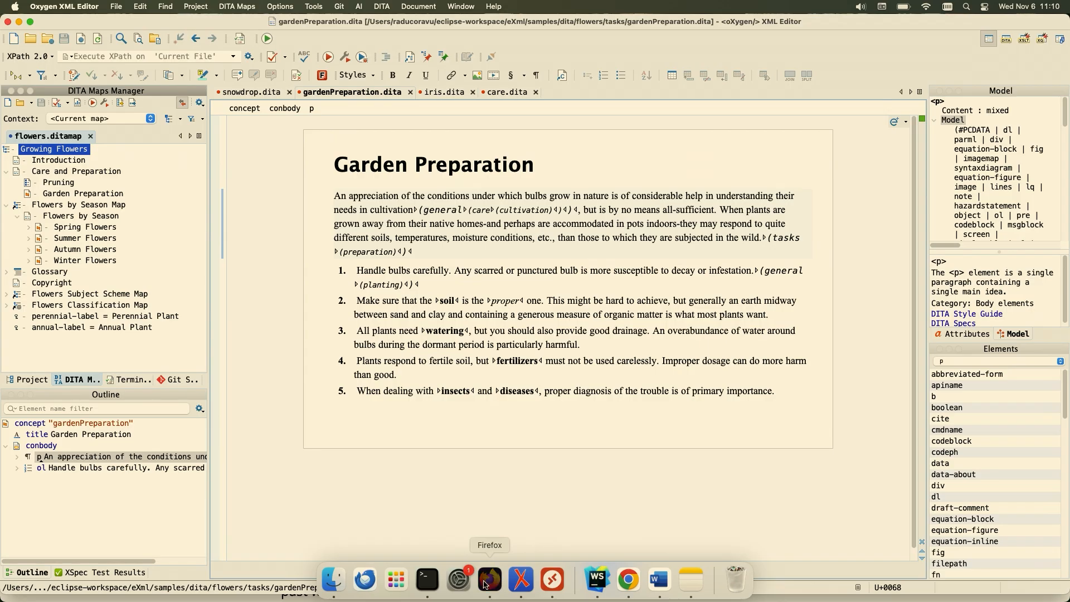
pyautogui.scroll(-5, 508, 375)
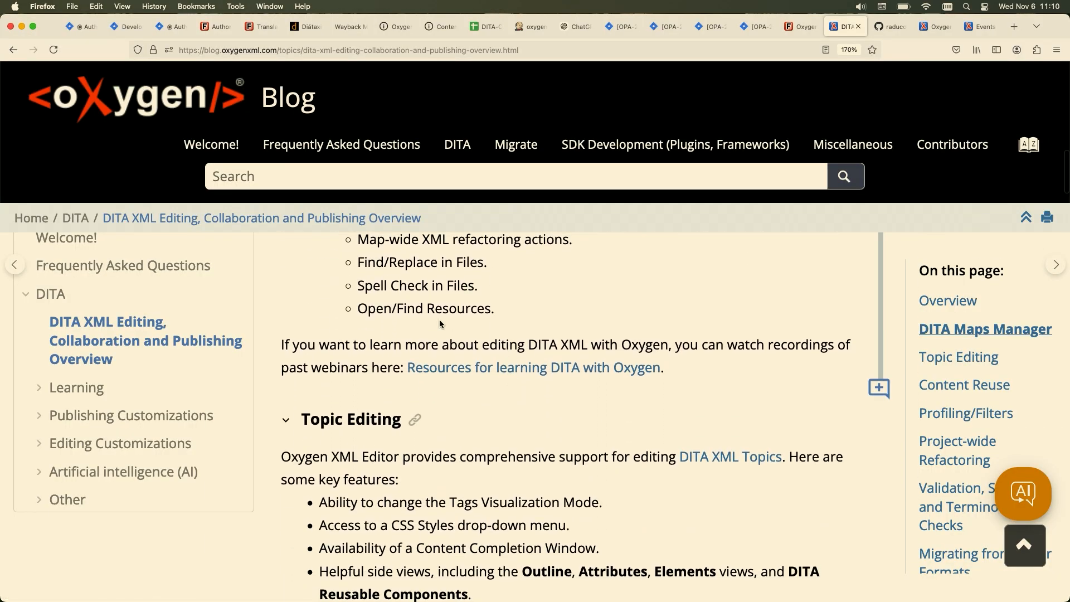
pyautogui.scroll(-3, 439, 319)
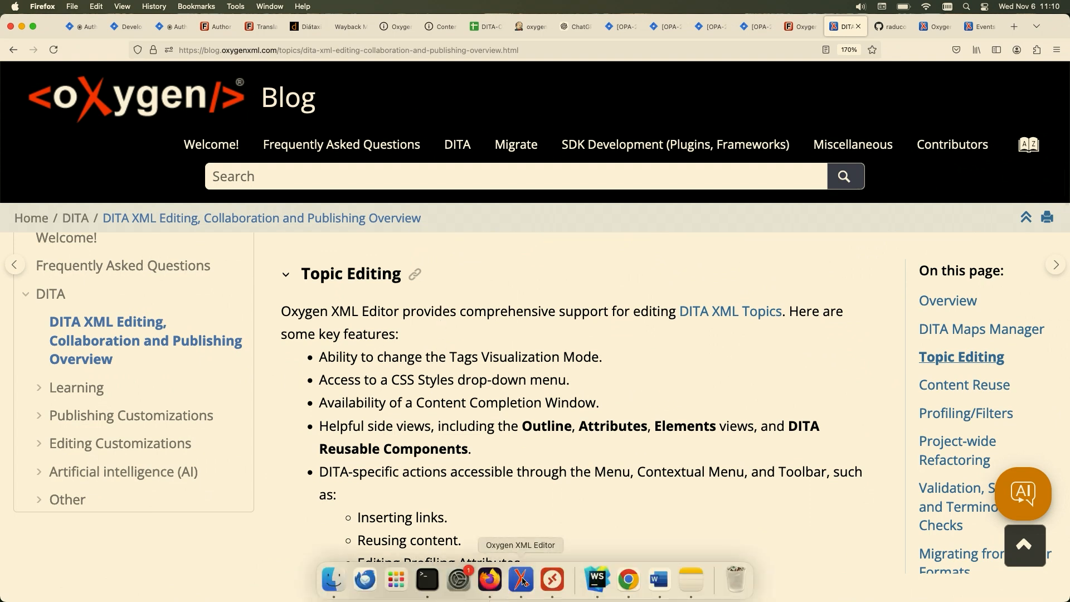
# Step: Switch to Oxygen XML Editor and search file paths for "iris" using Open/Find Resource
pyautogui.click(522, 579)
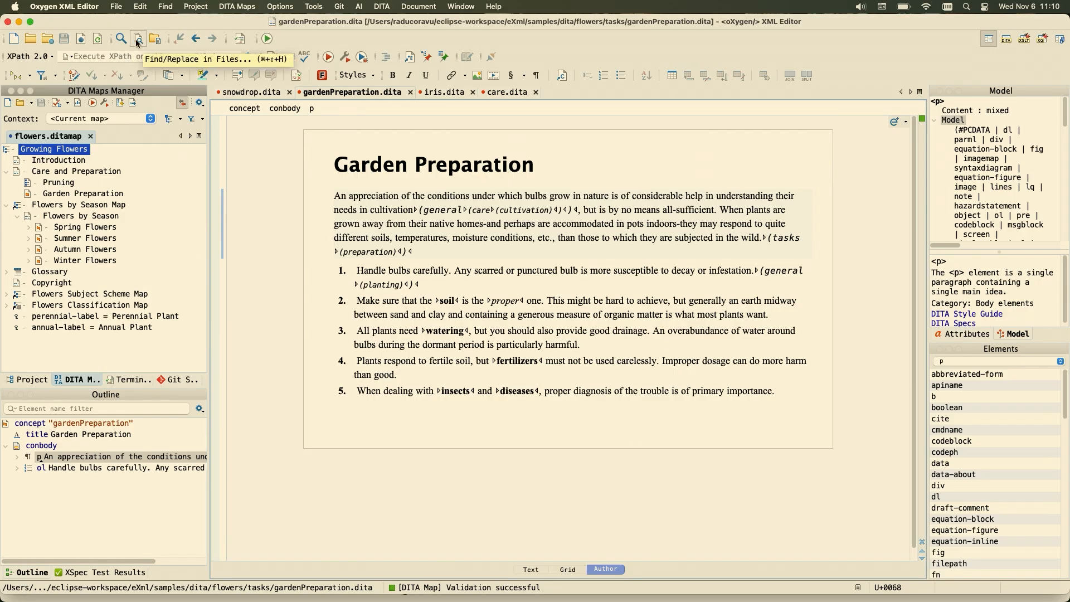
pyautogui.click(166, 6)
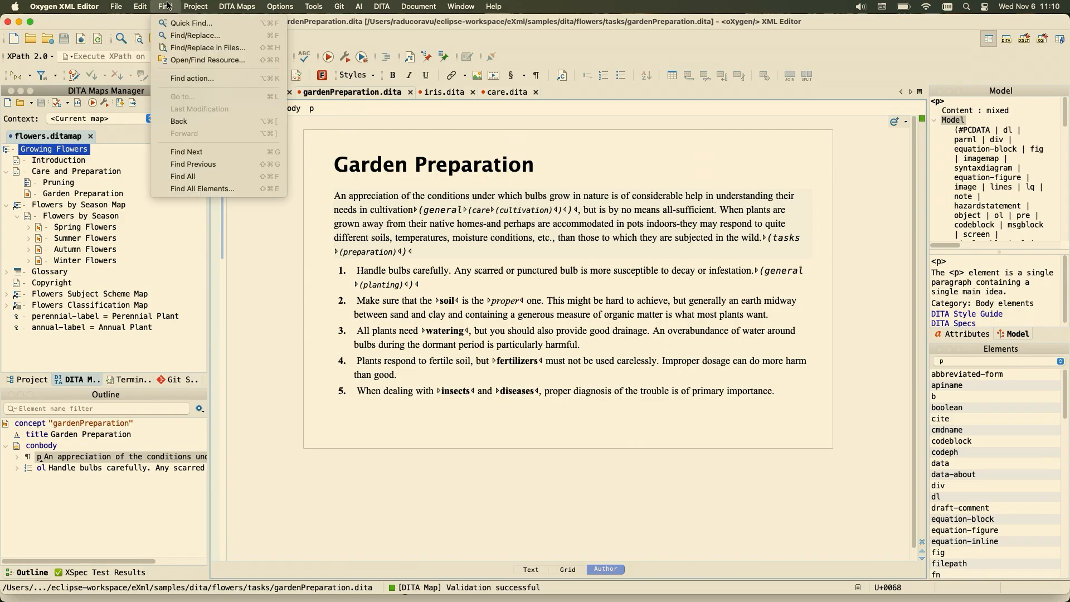
pyautogui.click(207, 59)
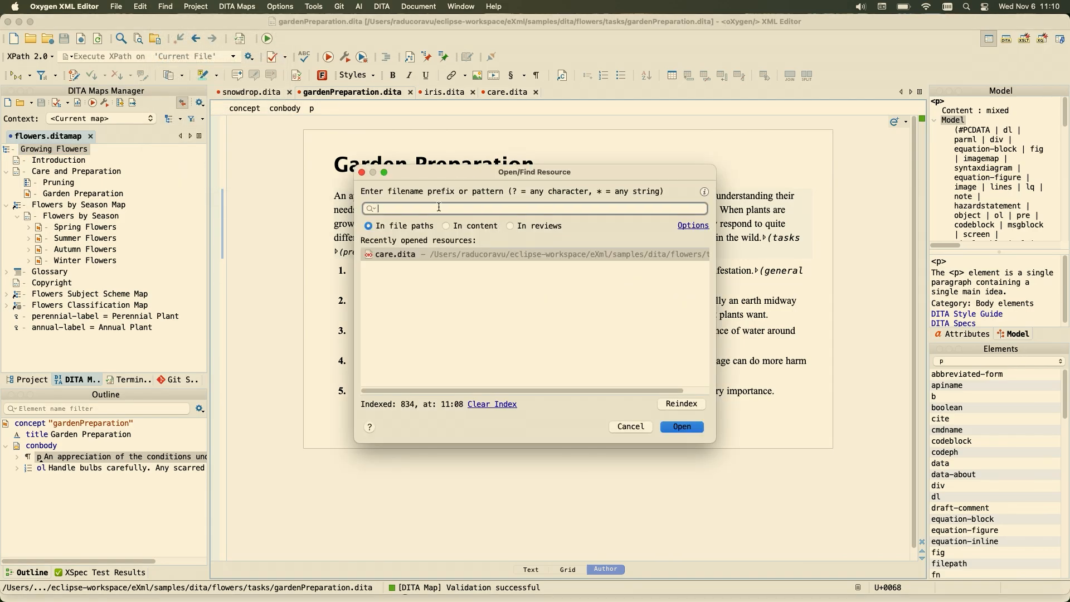
pyautogui.write('iris')
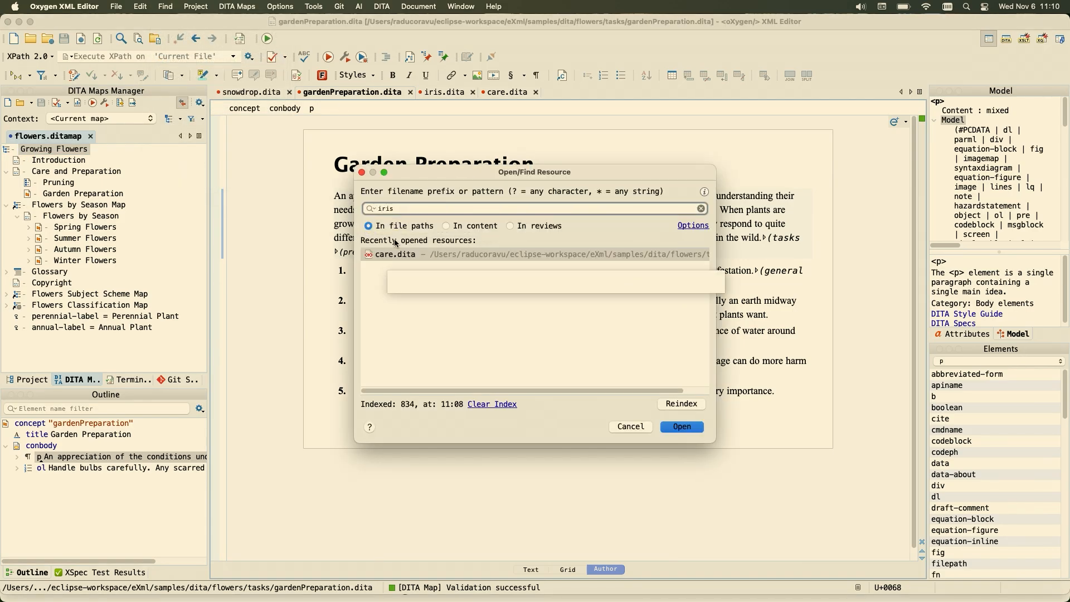
# Step: Search resource content for "Prepa", open the matching Introduction topic and close its find results
pyautogui.moveTo(409, 210); pyautogui.dragTo(339, 213)
pyautogui.press('BackSpace')
pyautogui.click(477, 227)
pyautogui.click(473, 210)
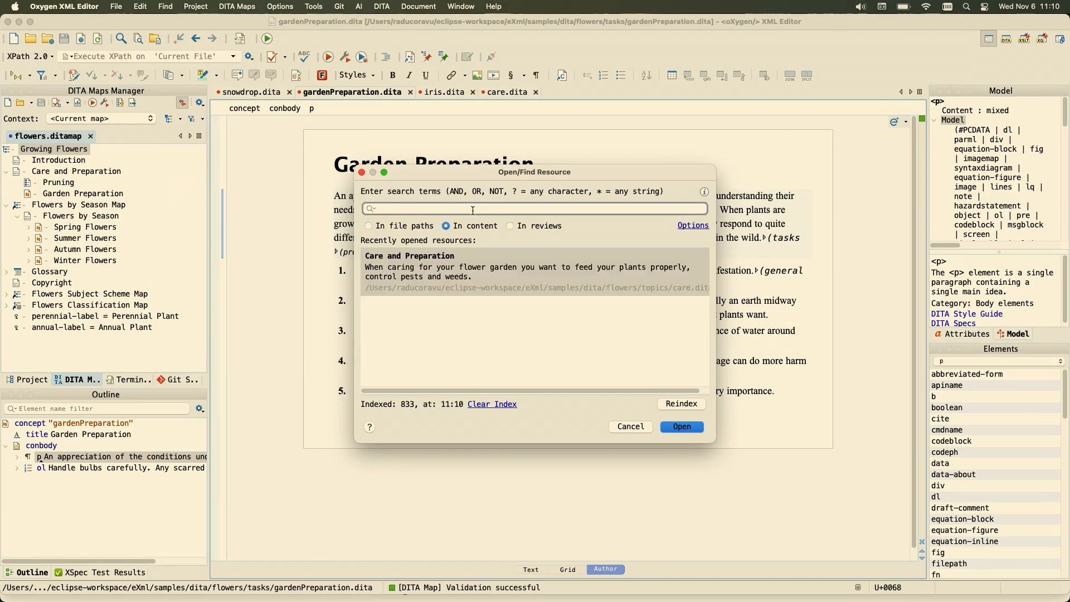
pyautogui.write('Prepa')
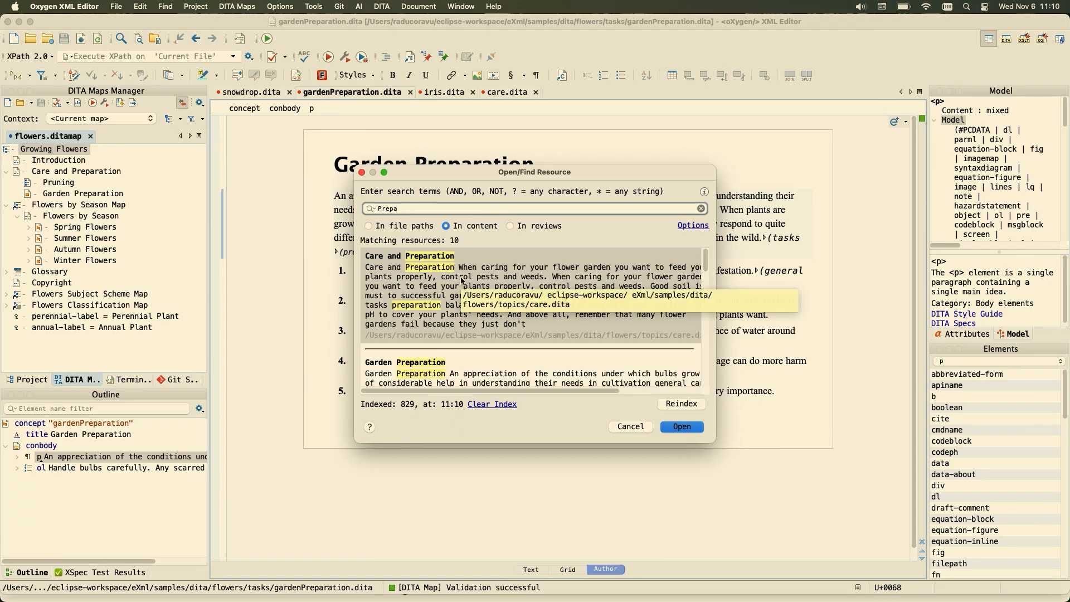
pyautogui.scroll(-5, 462, 280)
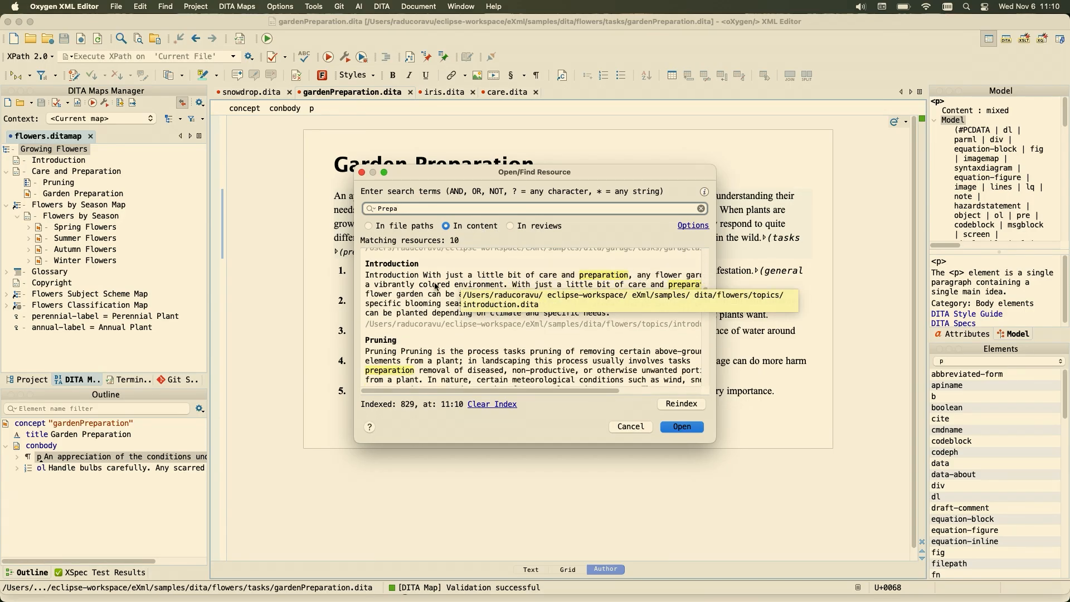
pyautogui.doubleClick(434, 282)
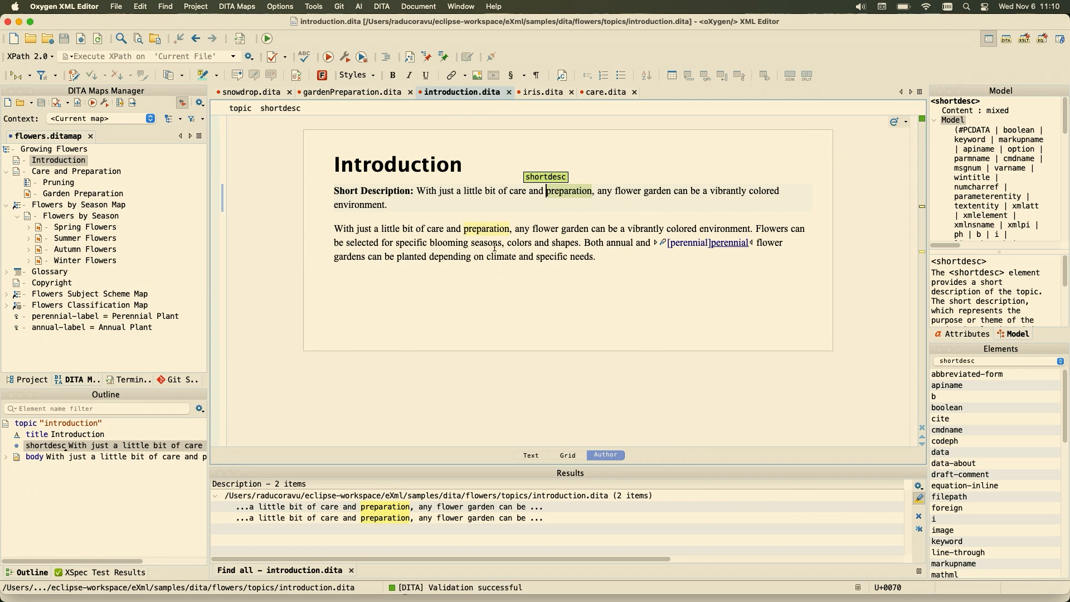
pyautogui.click(351, 570)
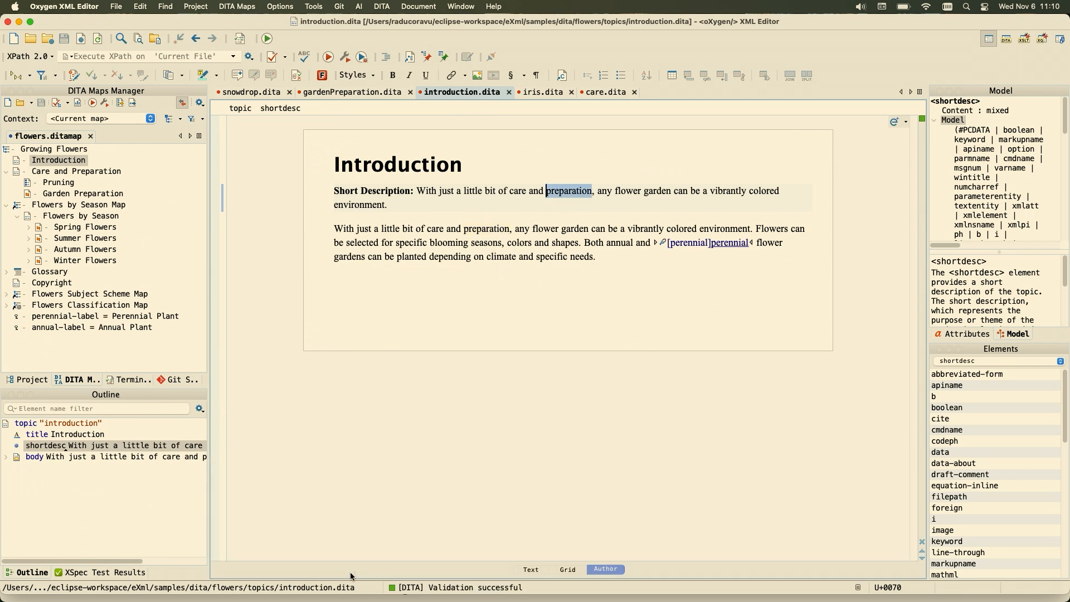
# Step: Switch to Firefox to review the Topic Editing feature list on the blog page, and return to Oxygen XML Editor
pyautogui.press('super+Tab')
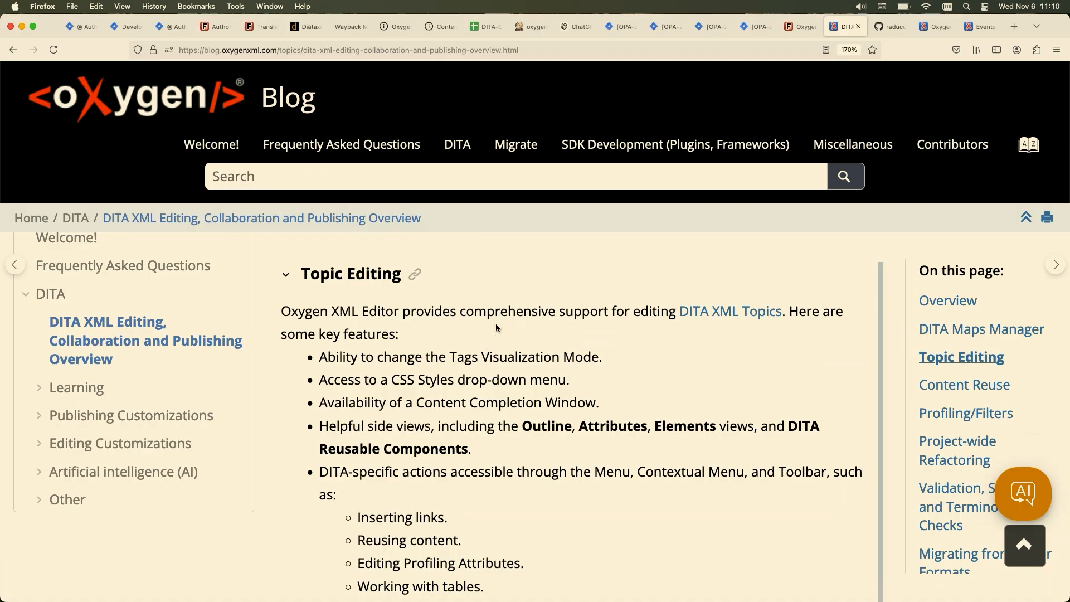
pyautogui.scroll(-1, 498, 321)
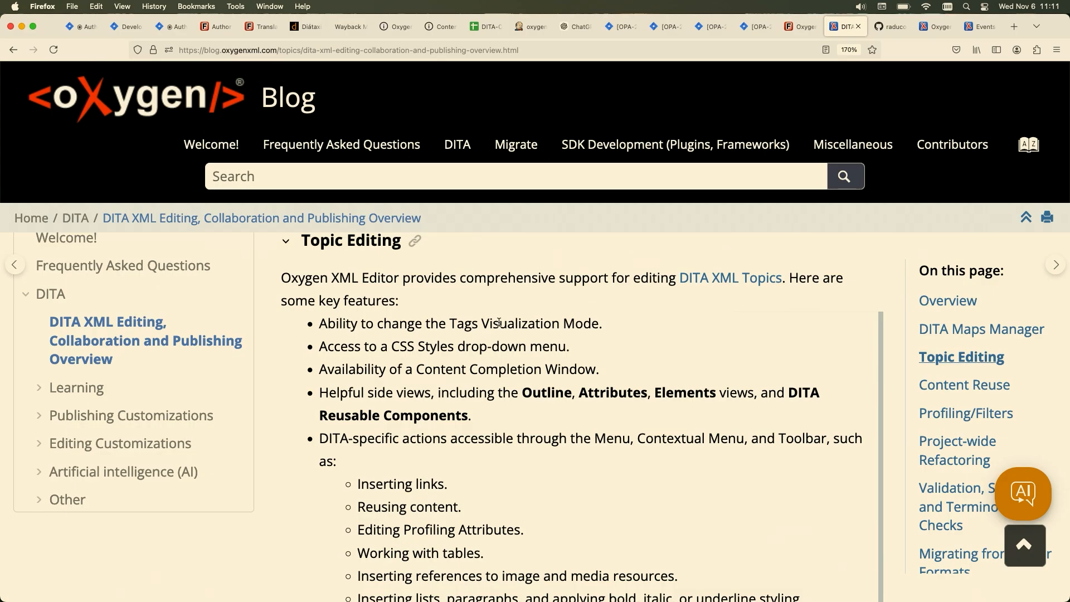
pyautogui.press('super+Tab')
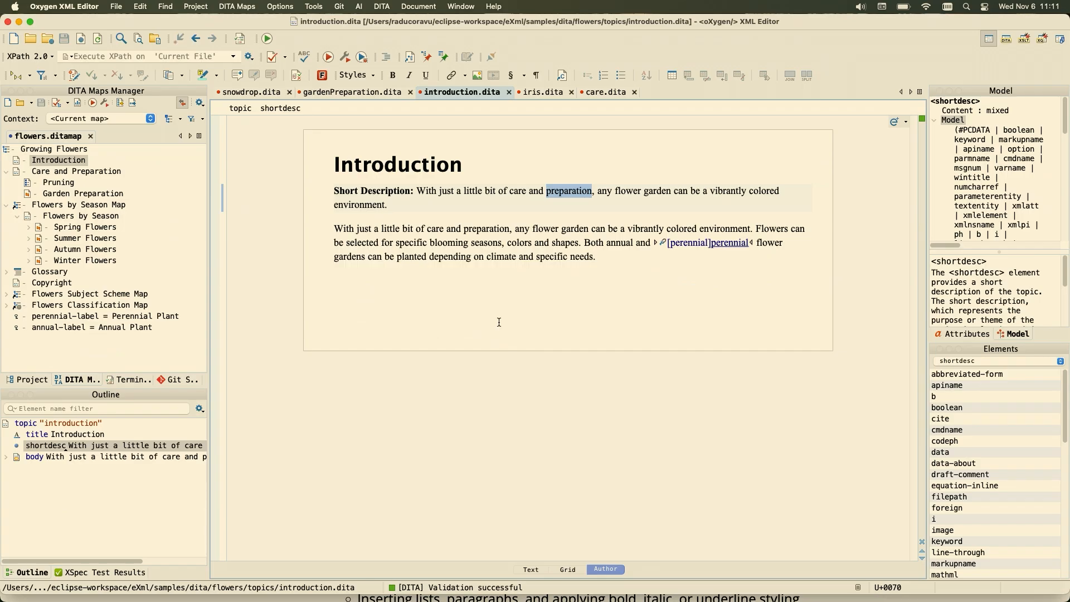
# Step: Bring the already open iris.dita topic to the front and show its beginning
pyautogui.click(545, 93)
pyautogui.scroll(10, 514, 184)
pyautogui.scroll(3, 514, 185)
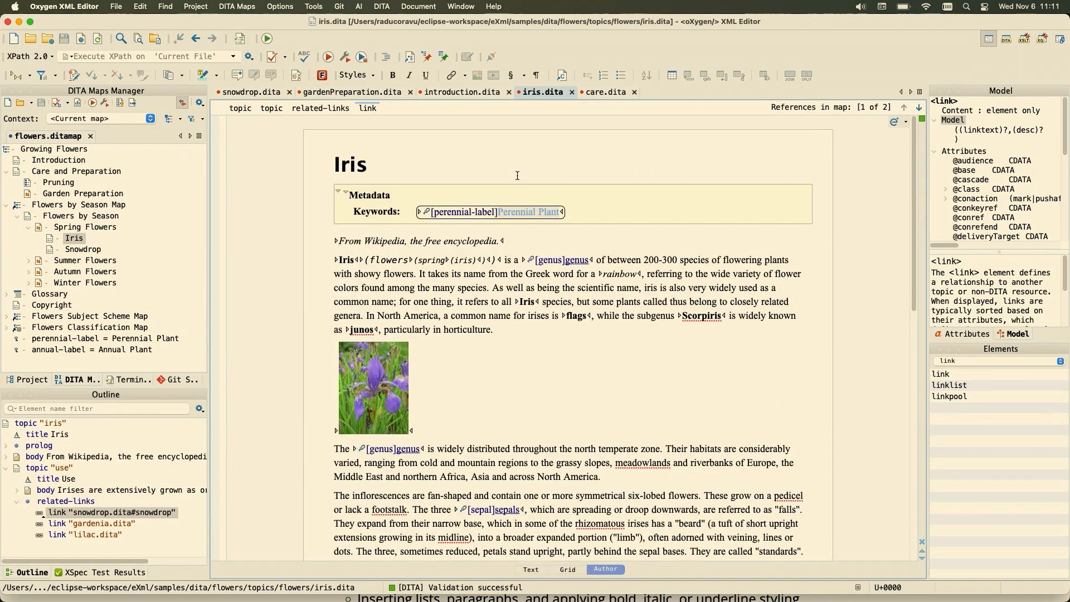
# Step: Insert the filler text "kid skajdsakld jsa j" after "Greek word for" in the Iris paragraph and undo it
pyautogui.click(535, 275)
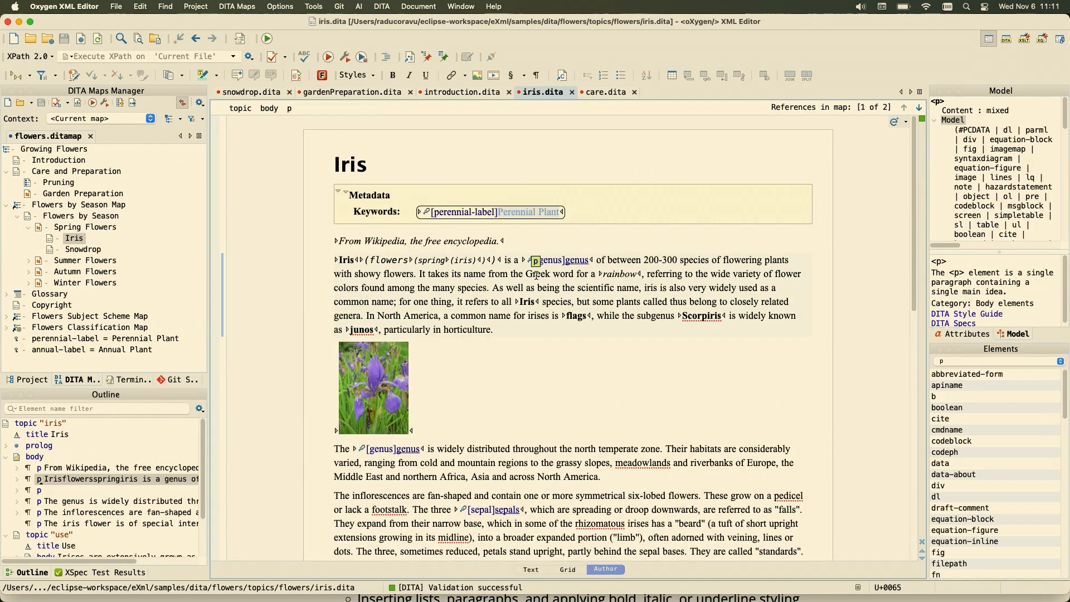
pyautogui.click(588, 274)
pyautogui.write('kid skajdsakld jsa j')
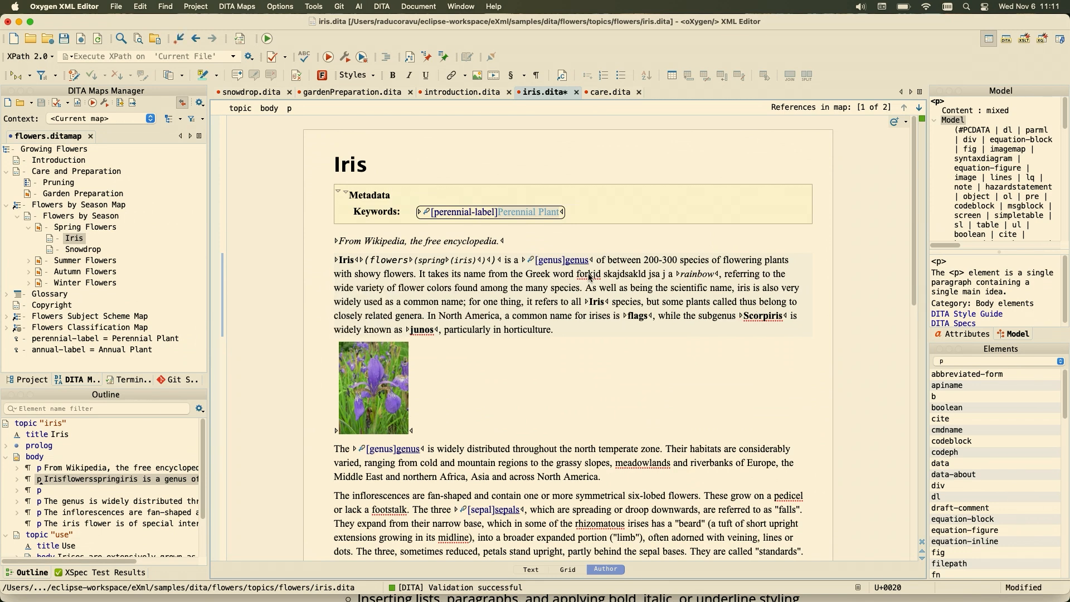
pyautogui.press('super+z')
# Step: Invoke content completion after "particularly in horticulture." and browse the descriptions of the first proposed elements, from abbreviated-form to b
pyautogui.click(560, 326)
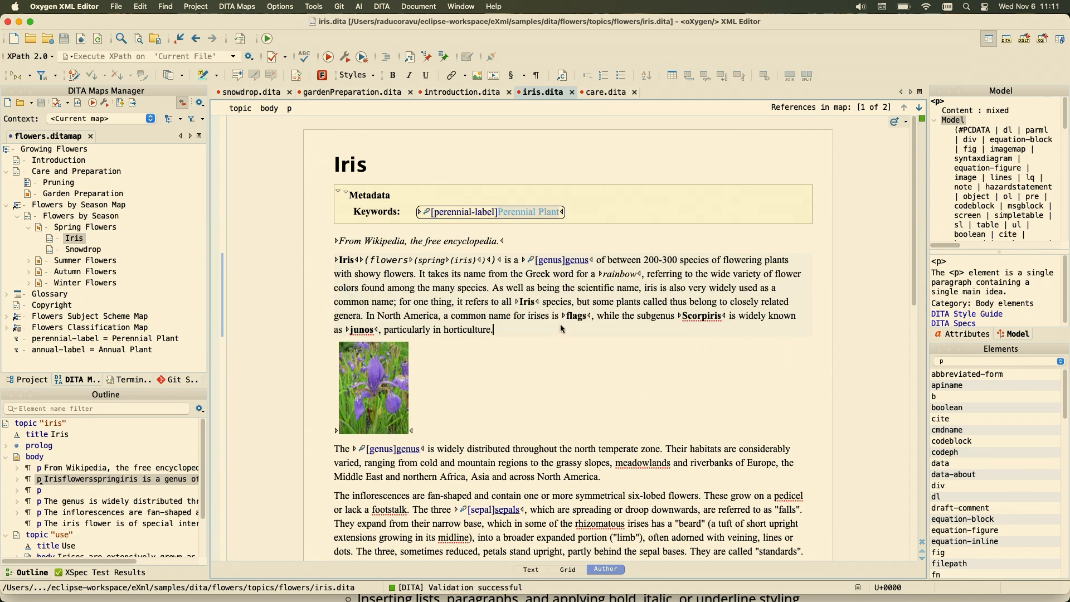
pyautogui.press('Return')
pyautogui.press('Down')
pyautogui.press('Down')
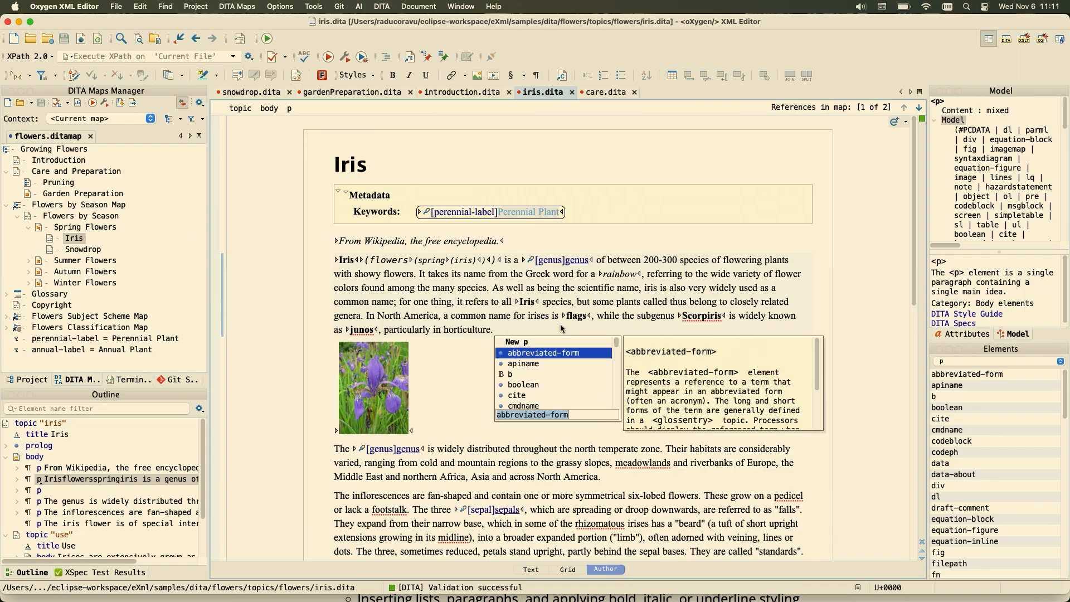
pyautogui.press('Down')
pyautogui.press('Down')
pyautogui.press('Up')
pyautogui.press('Up')
pyautogui.press('Down')
pyautogui.press('Down')
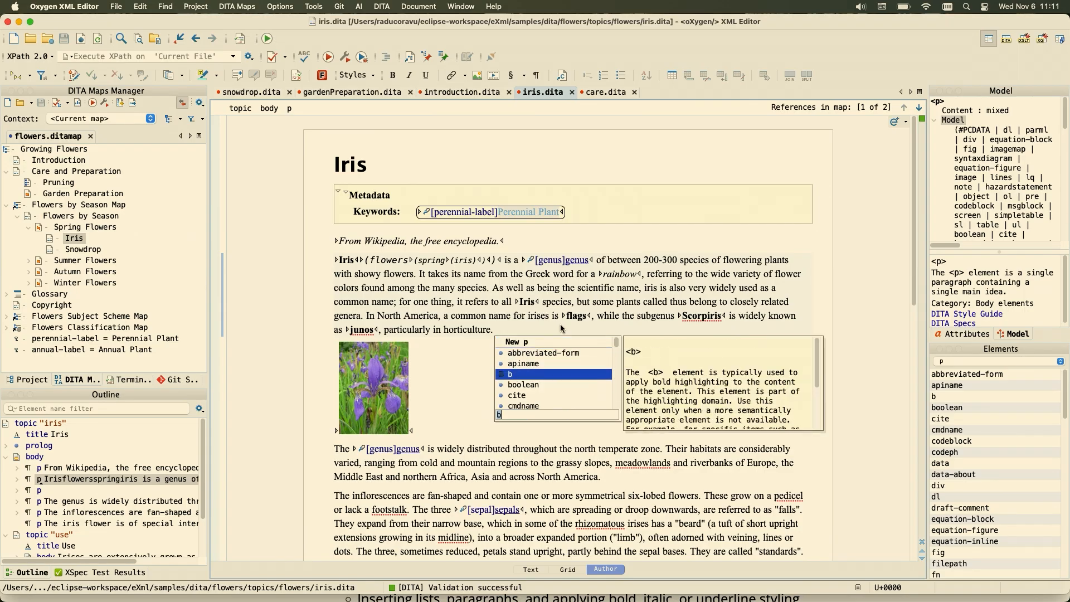
pyautogui.press('Up')
pyautogui.press('Up')
pyautogui.press('Up')
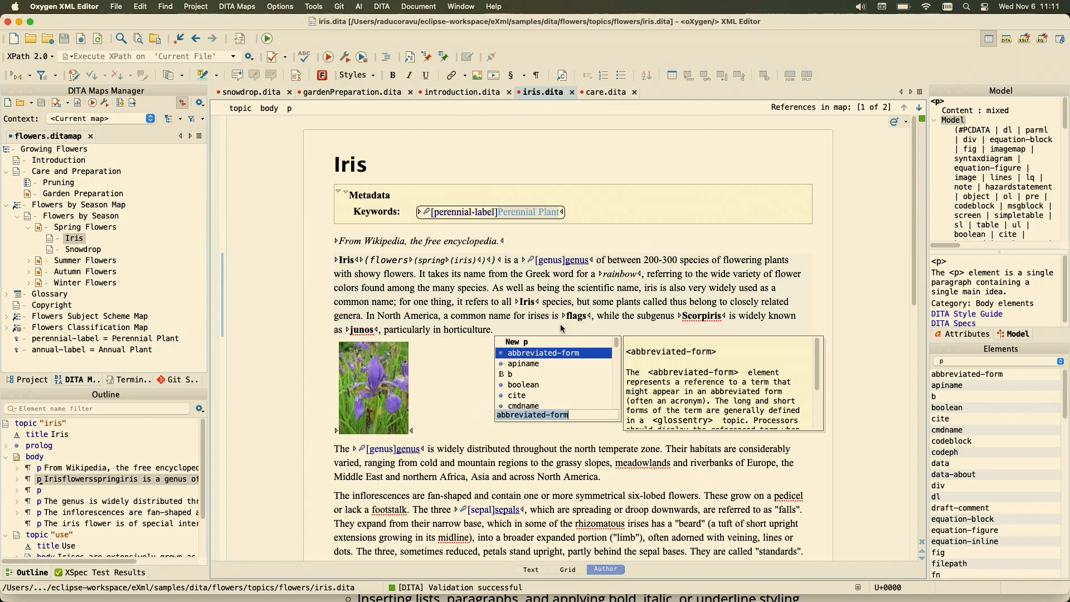
# Step: Insert a b element containing "dfdfds" at the end of the Iris paragraph and undo the insertion
pyautogui.press('Down')
pyautogui.press('Down')
pyautogui.press('Return')
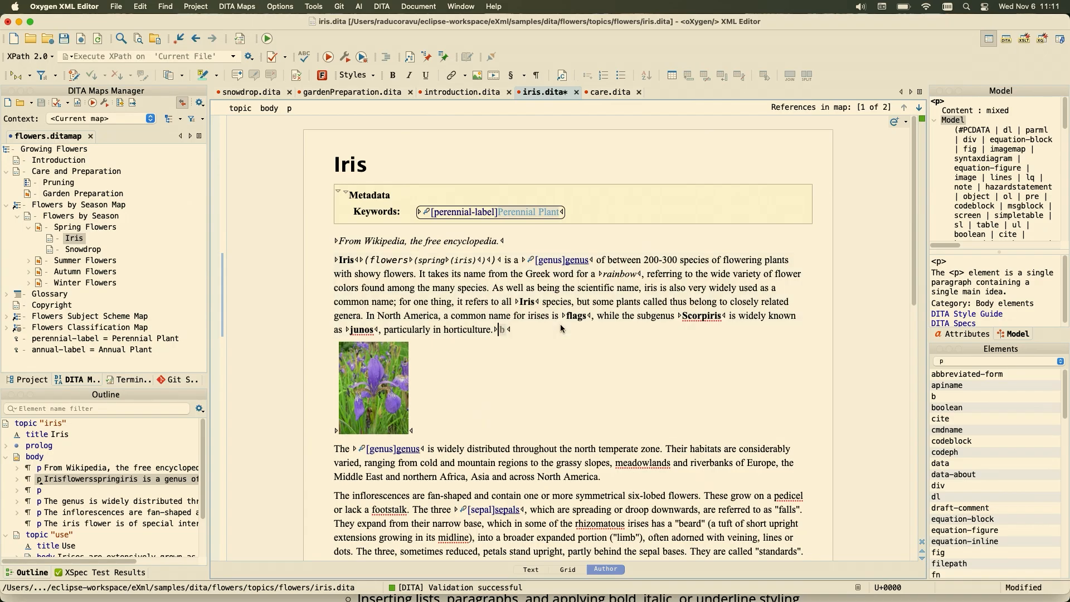
pyautogui.write('dfdfds')
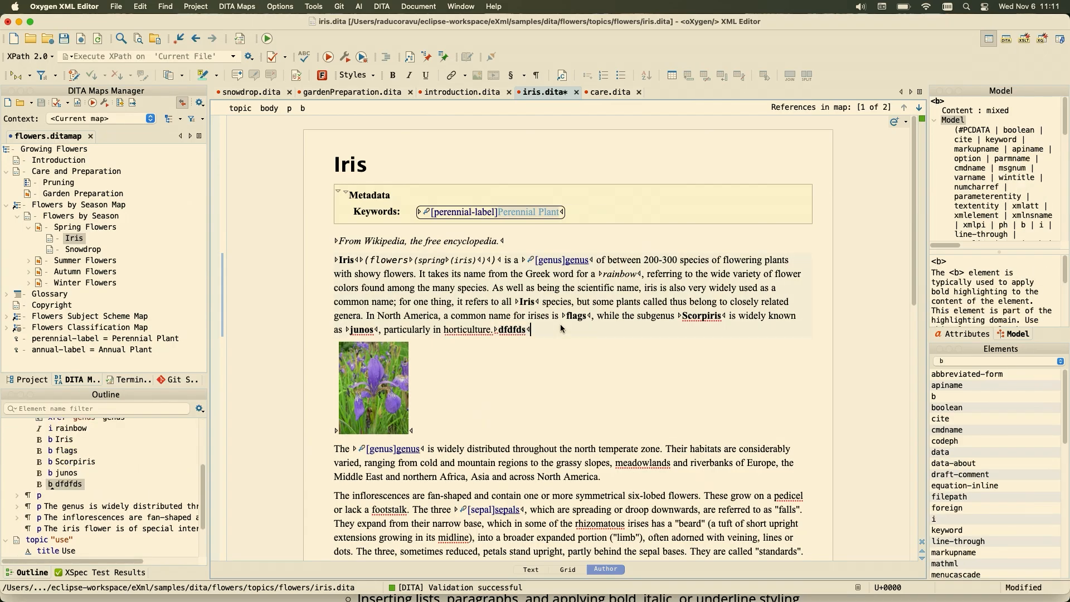
pyautogui.press('Right')
pyautogui.press('super+z')
pyautogui.press('super+z')
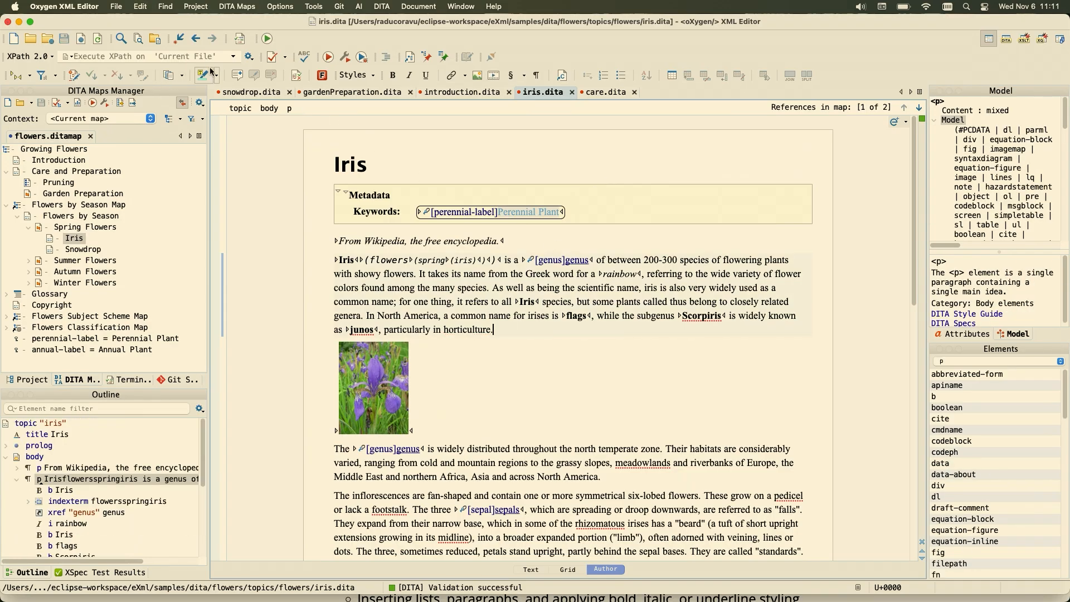
# Step: Display the Iris topic with Full Tags and select its keyword and metadata elements by their tags
pyautogui.click(42, 75)
pyautogui.click(18, 76)
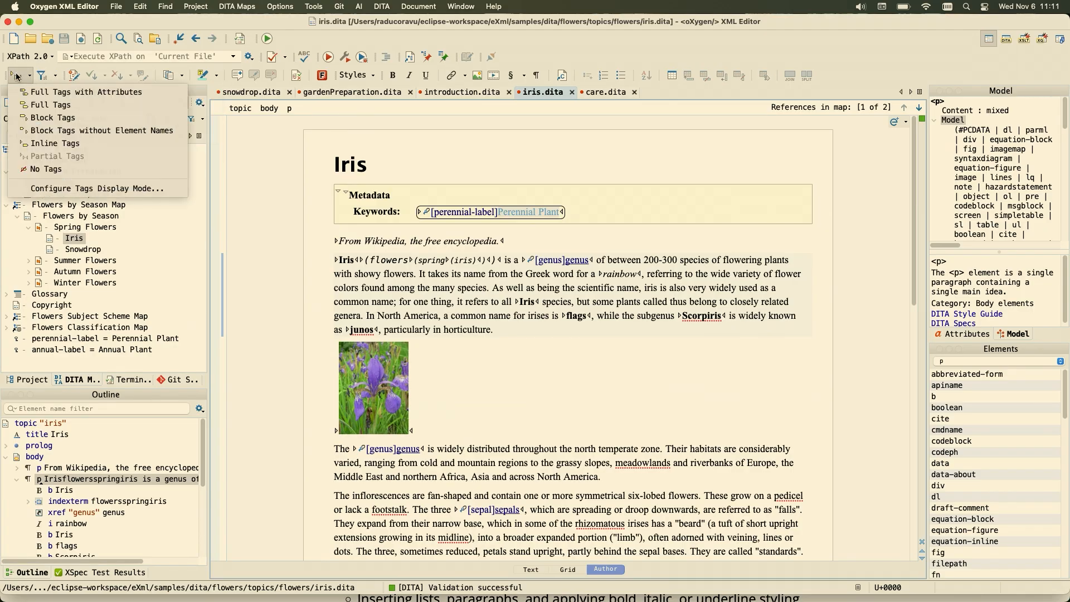
pyautogui.click(33, 105)
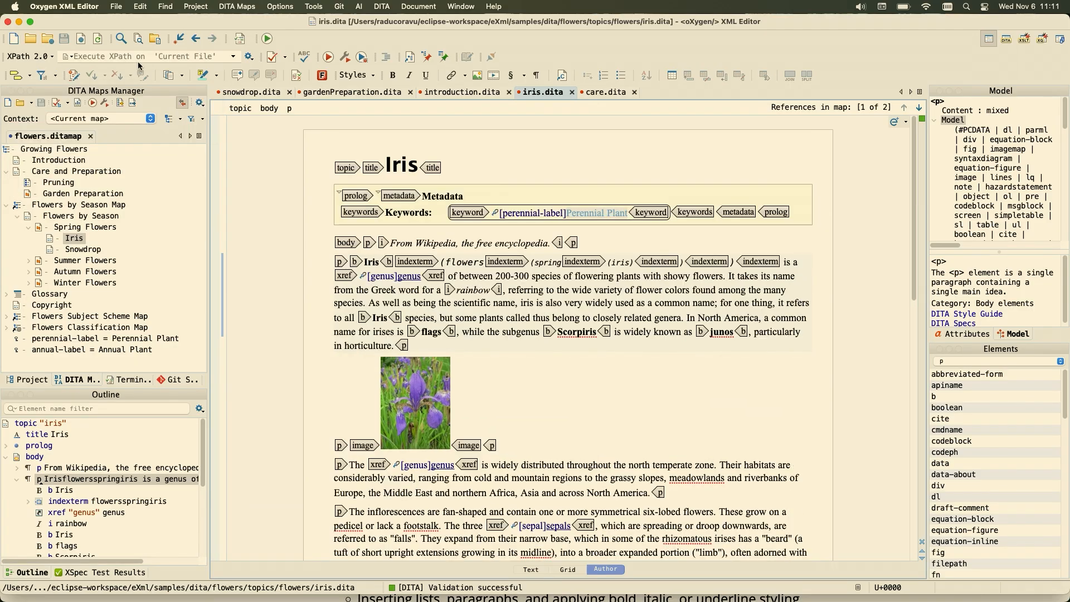
pyautogui.click(467, 212)
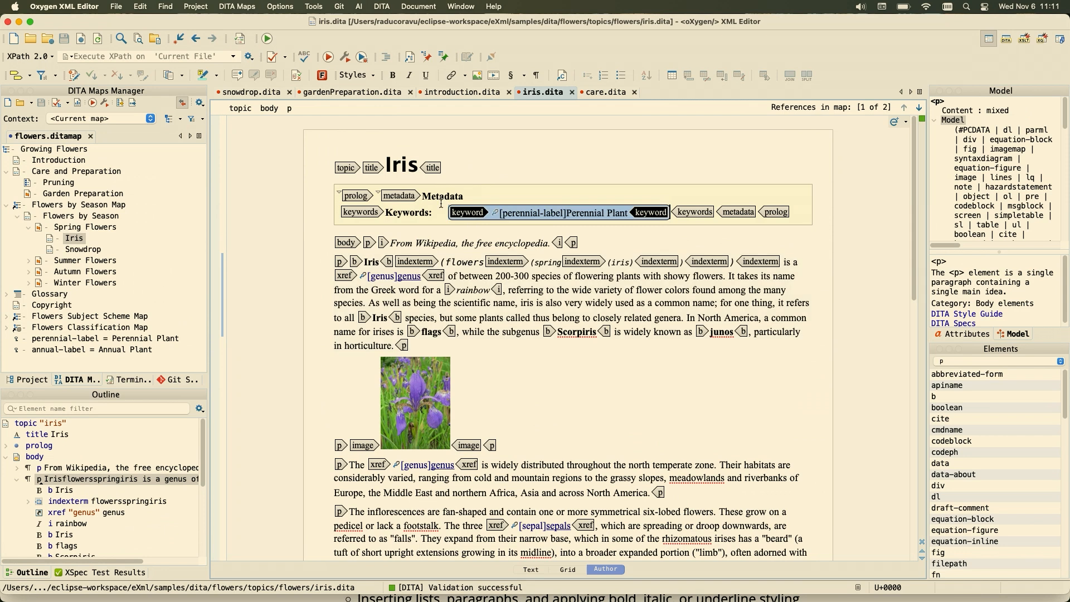
pyautogui.click(398, 196)
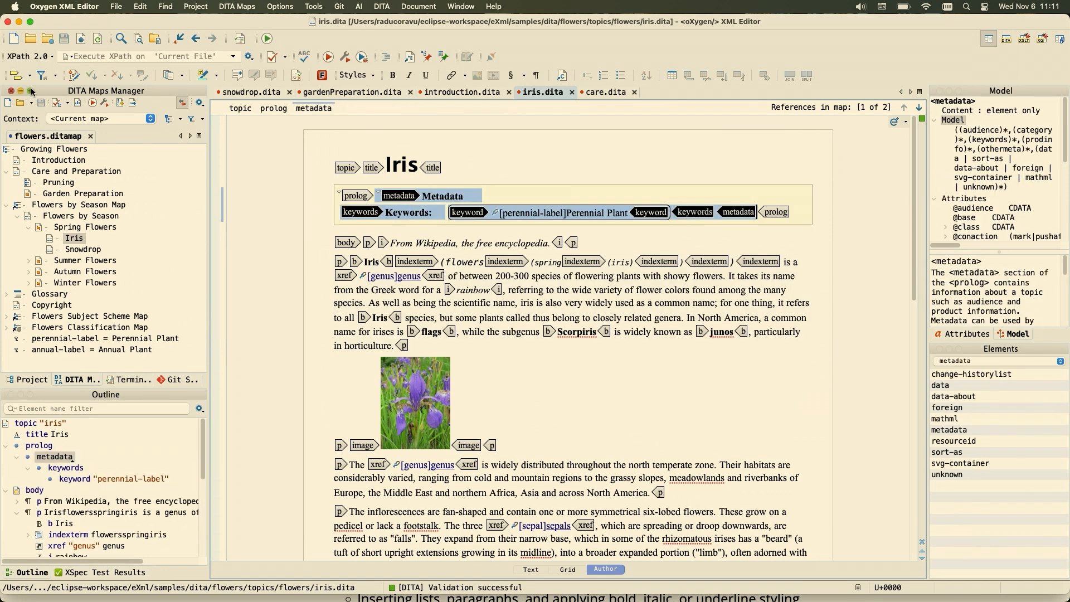
# Step: Set the tags display mode back to Partial Tags and place the cursor in the "From Wikipedia" line
pyautogui.click(18, 75)
pyautogui.click(56, 161)
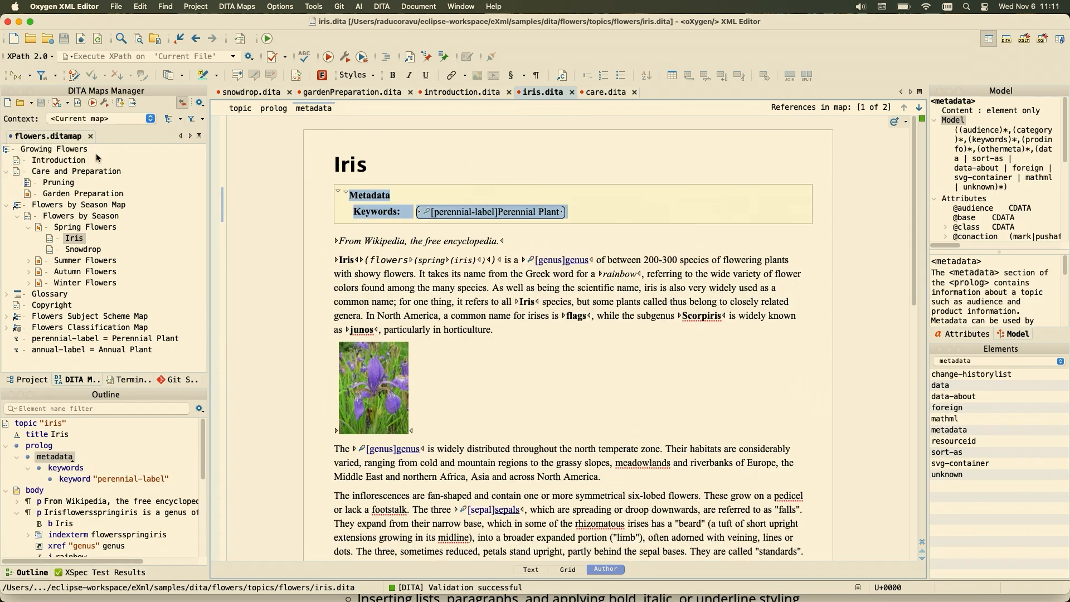
pyautogui.press('Down')
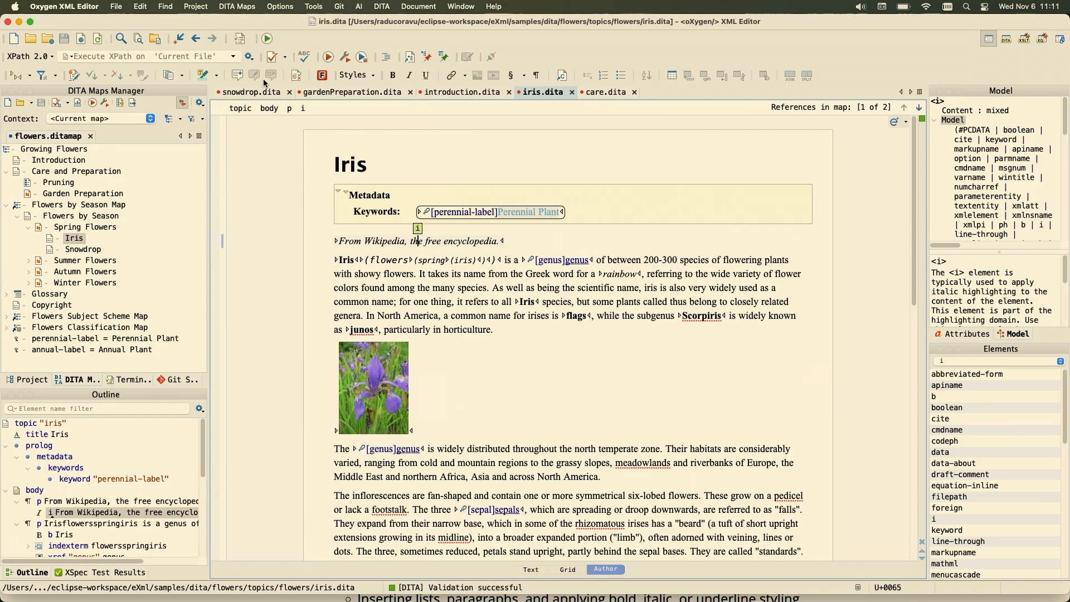
# Step: Enable the Inline actions style for the Iris topic and look over the insertion actions in its metadata area
pyautogui.click(357, 76)
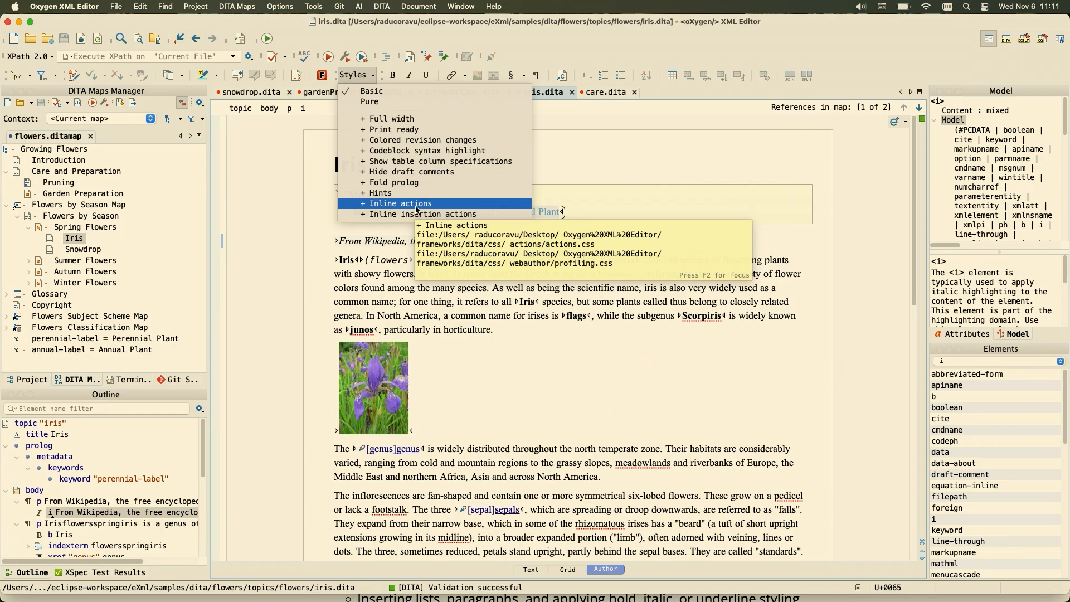
pyautogui.click(417, 204)
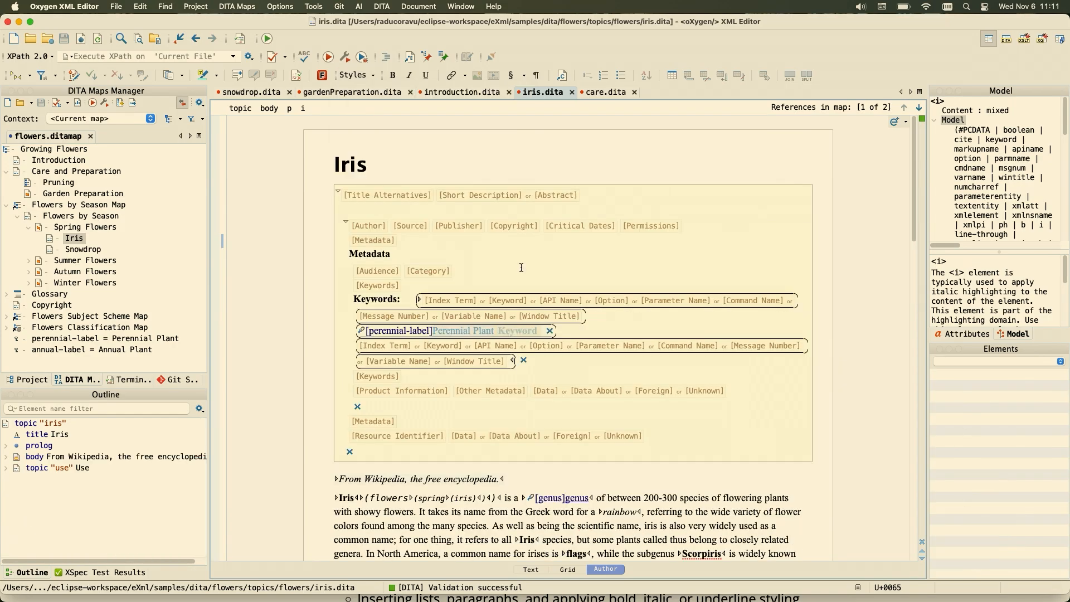
pyautogui.scroll(-10, 488, 206)
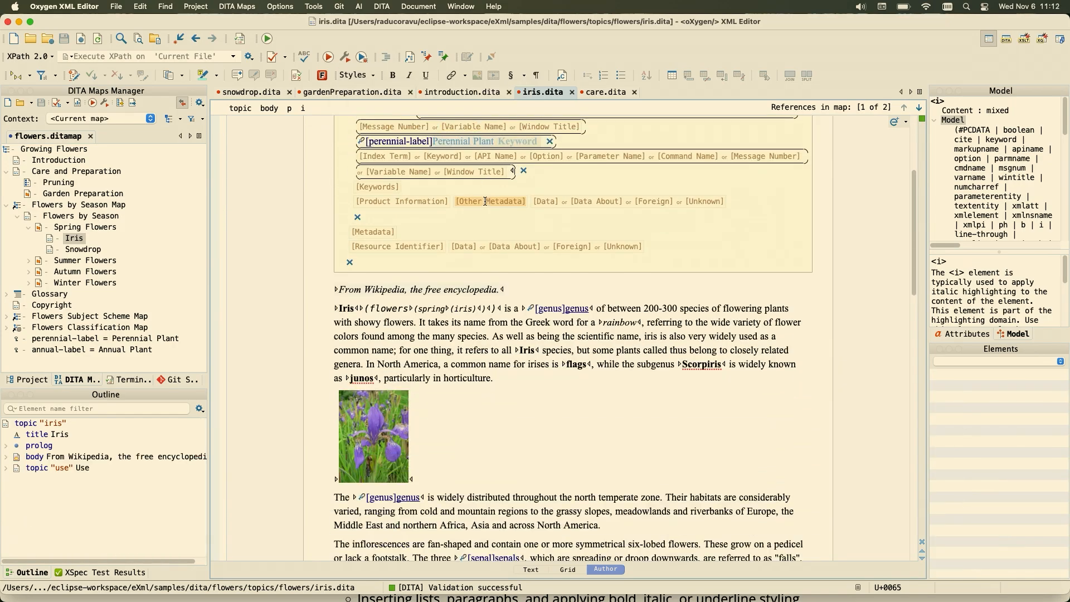
pyautogui.scroll(10, 485, 201)
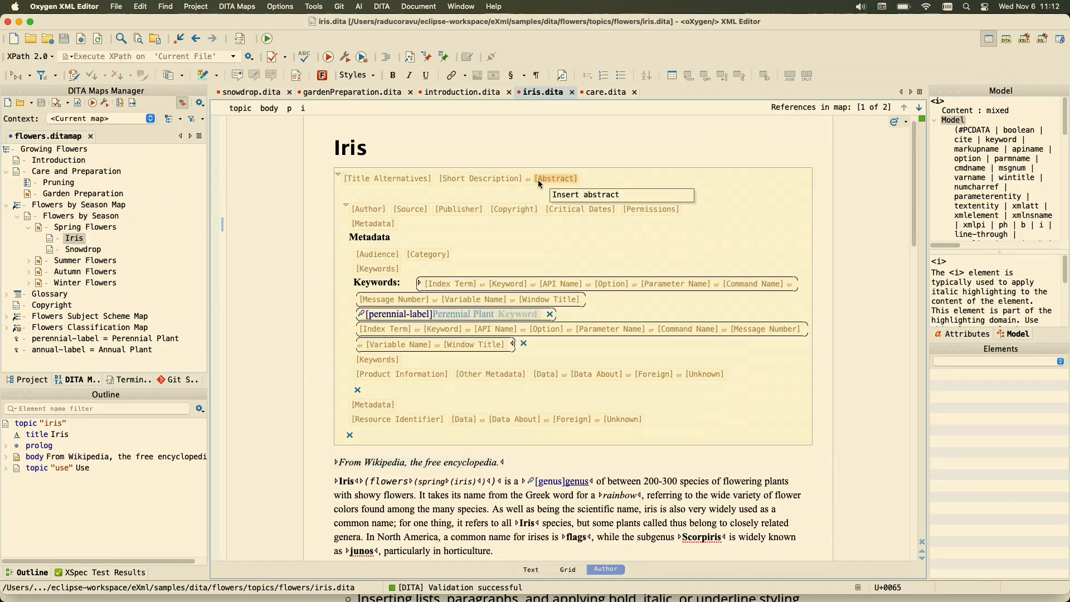
# Step: Insert a Short Description into the Iris topic through its inline action and undo the insertion
pyautogui.click(507, 181)
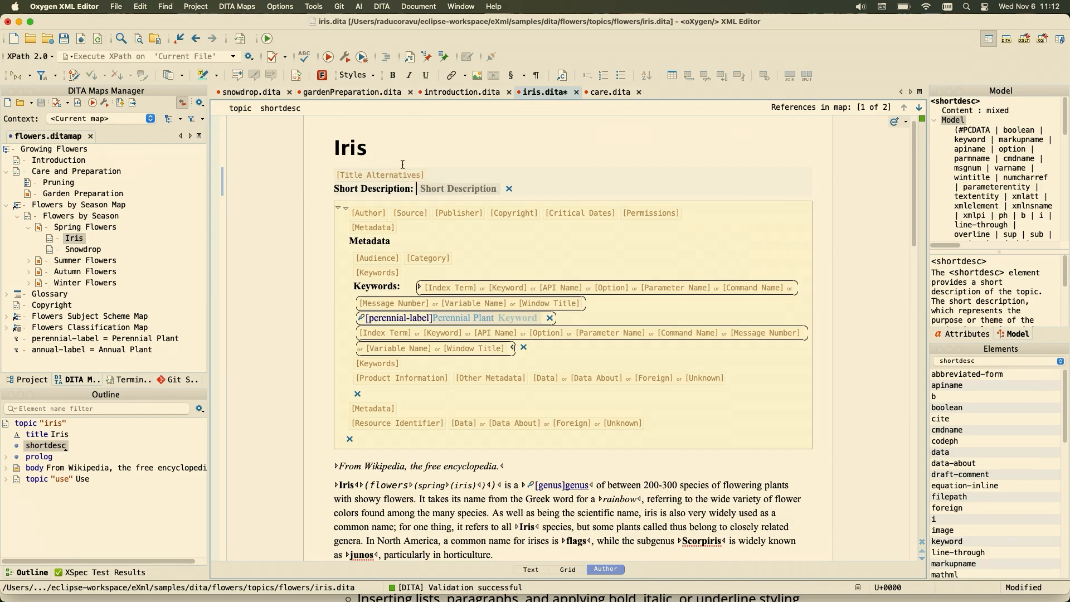
pyautogui.press('super+z')
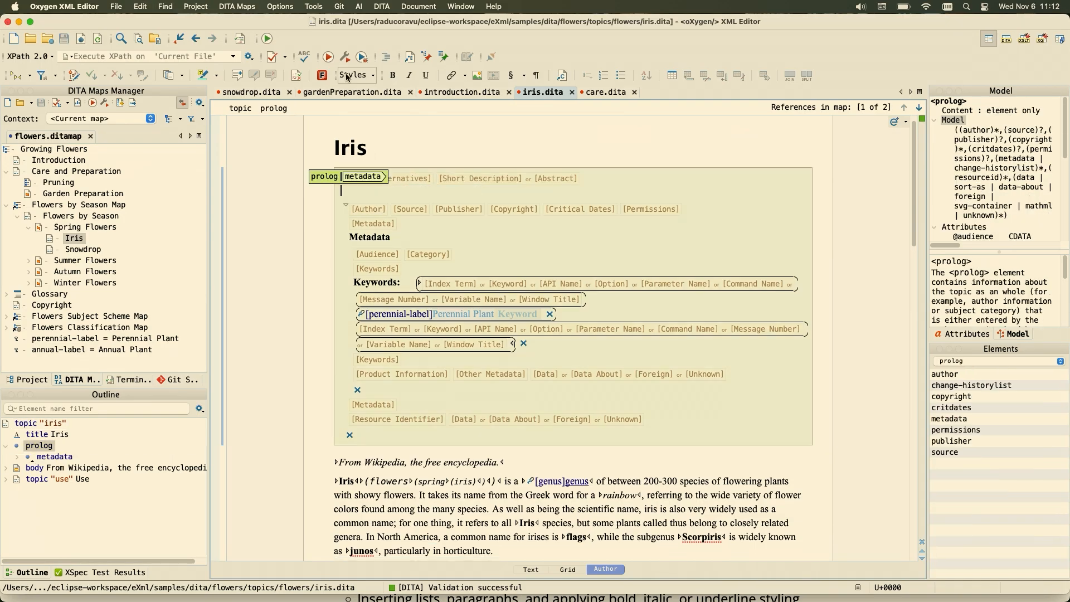
# Step: Turn off the Inline actions style for the Iris topic
pyautogui.click(357, 78)
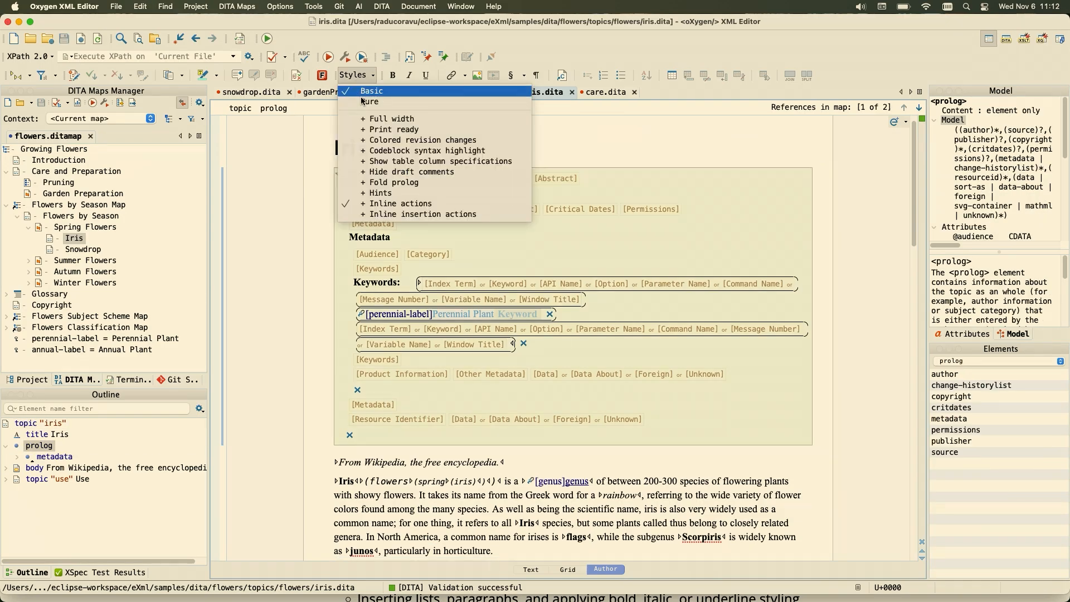
pyautogui.click(390, 205)
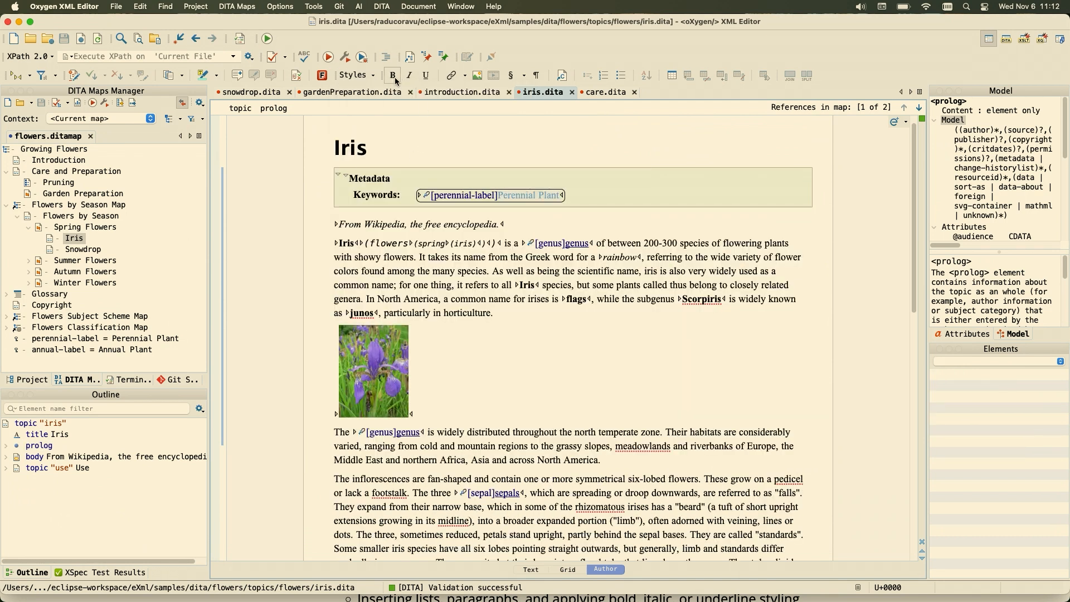
pyautogui.click(465, 77)
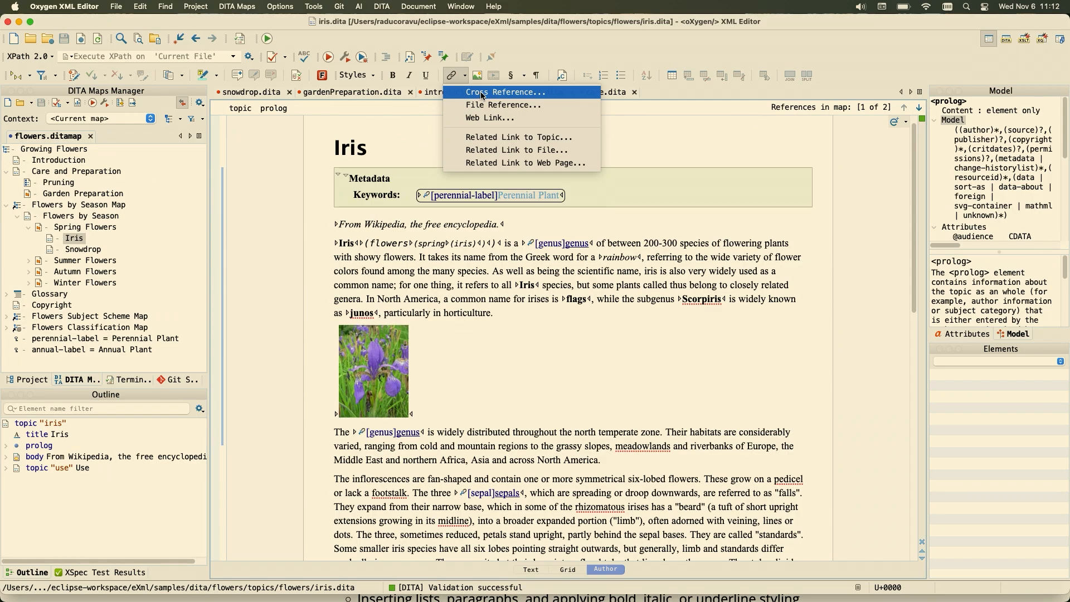
pyautogui.click(483, 93)
pyautogui.click(705, 335)
# Step: Insert a cross reference to introduction.dita inside the word "scientific" in the first Iris description paragraph and save the topic
pyautogui.click(603, 271)
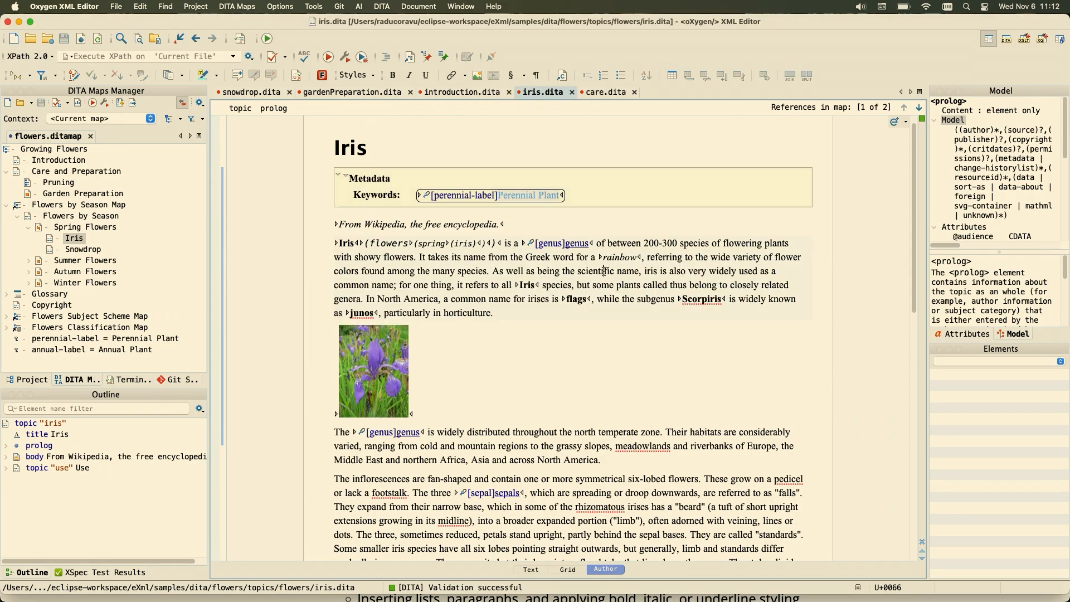
pyautogui.click(464, 76)
pyautogui.click(482, 93)
pyautogui.click(679, 184)
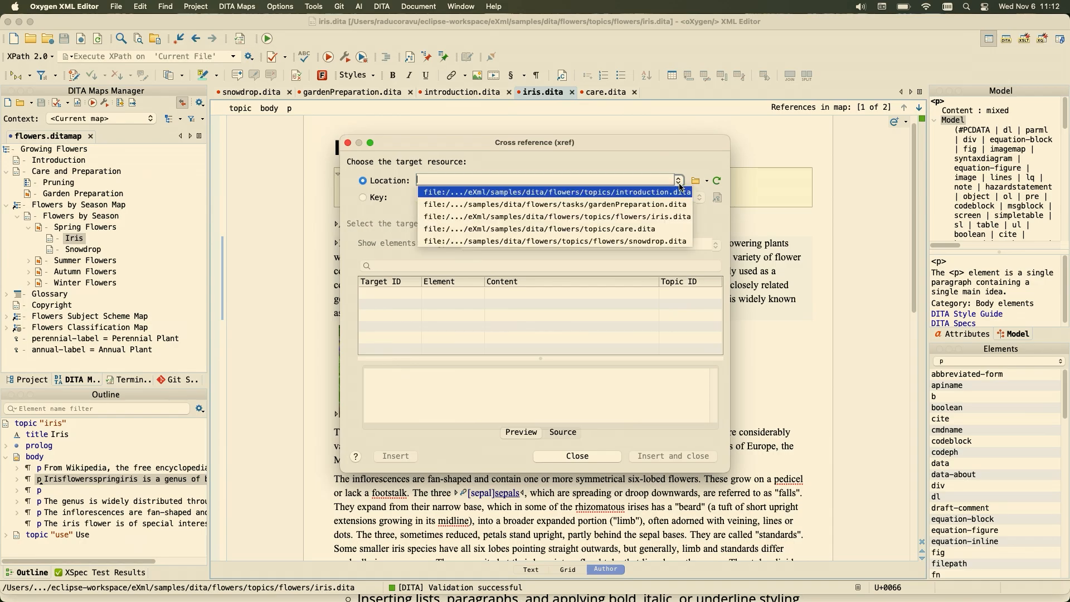
pyautogui.click(666, 193)
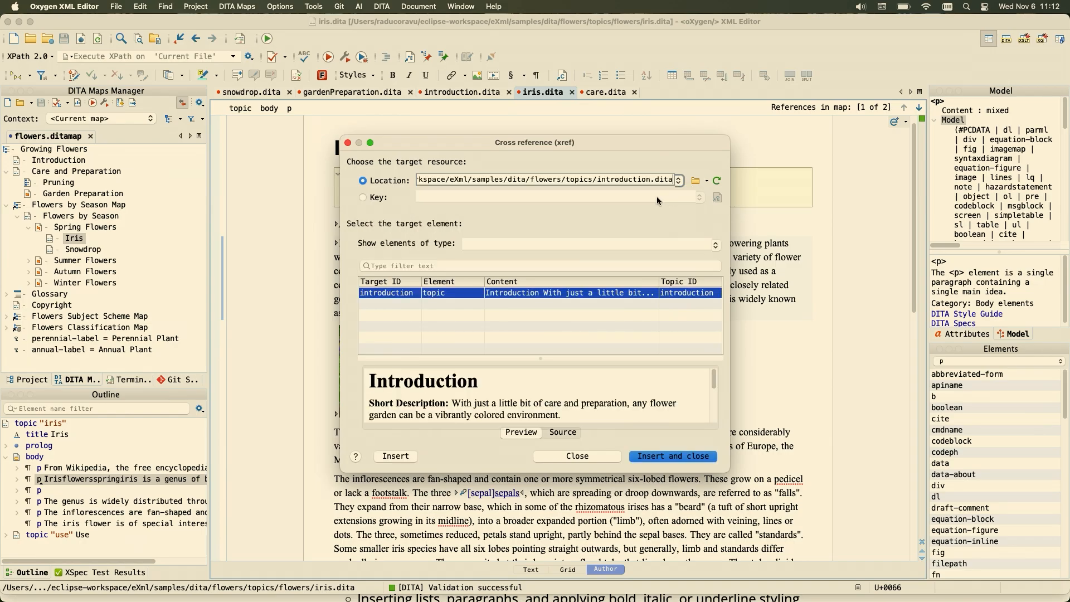
pyautogui.scroll(-5, 496, 390)
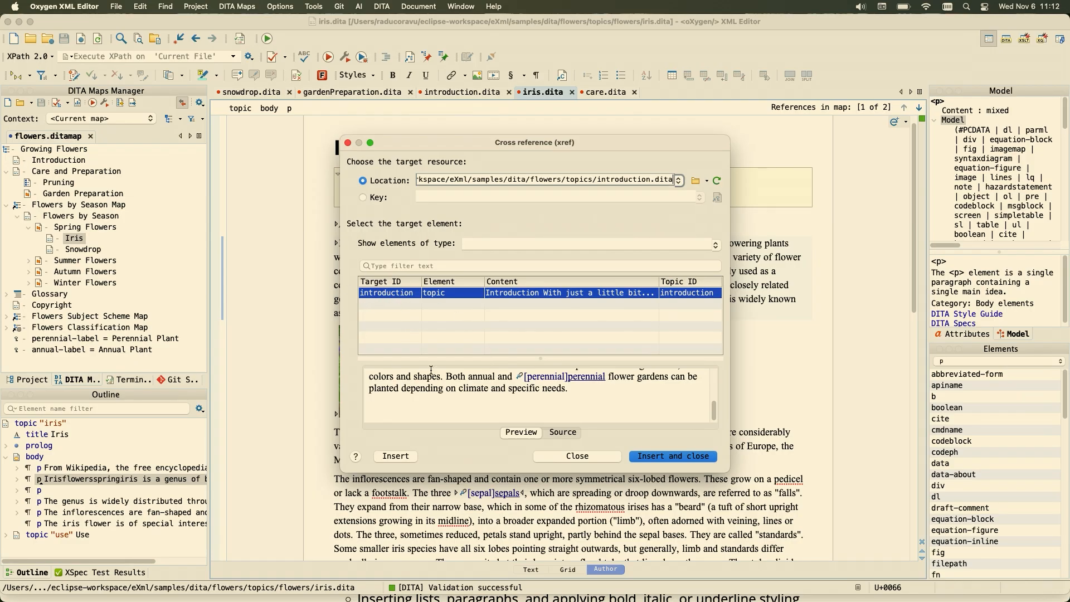
pyautogui.click(697, 458)
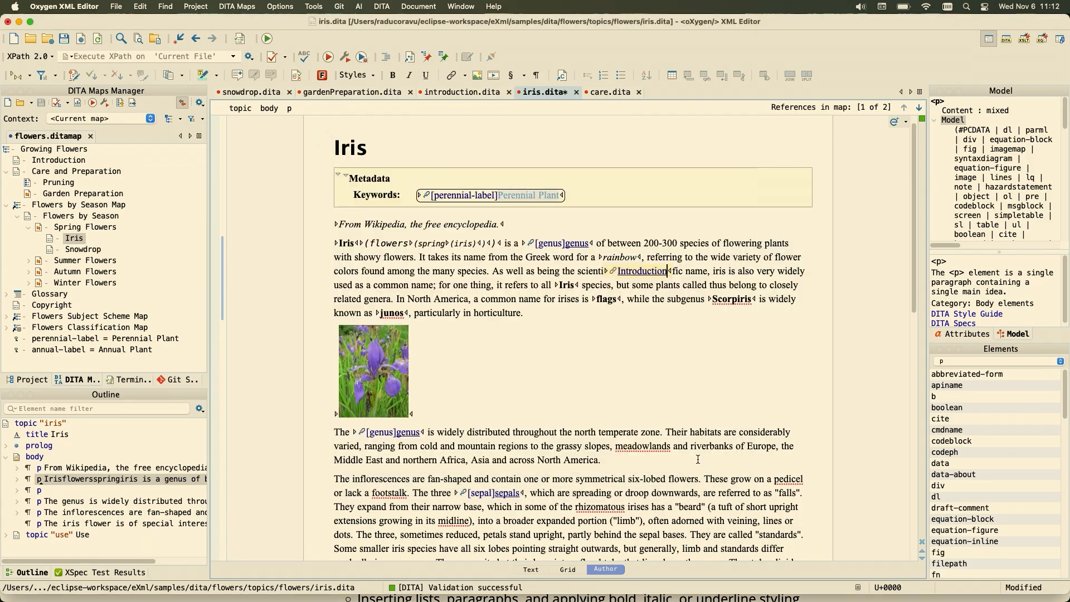
pyautogui.press('super+s')
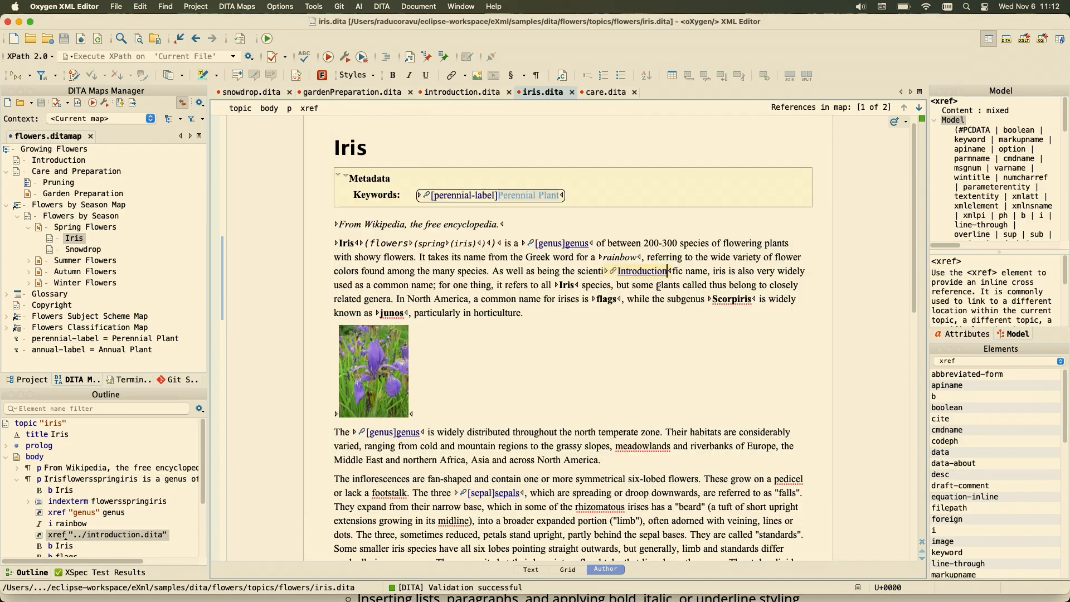
# Step: Follow the new Introduction link from the Iris topic and open the perennial glossary entry linked there
pyautogui.click(613, 272)
pyautogui.click(662, 242)
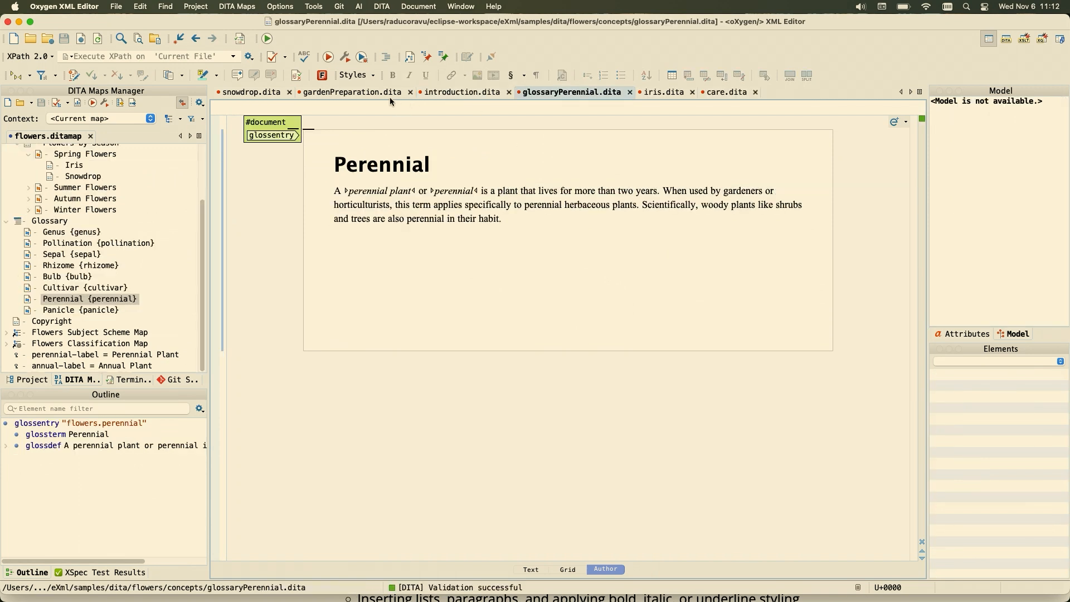
# Step: Generate an ID for the paragraph beginning "Galanthus nivalis" in the Snowdrop topic
pyautogui.click(279, 93)
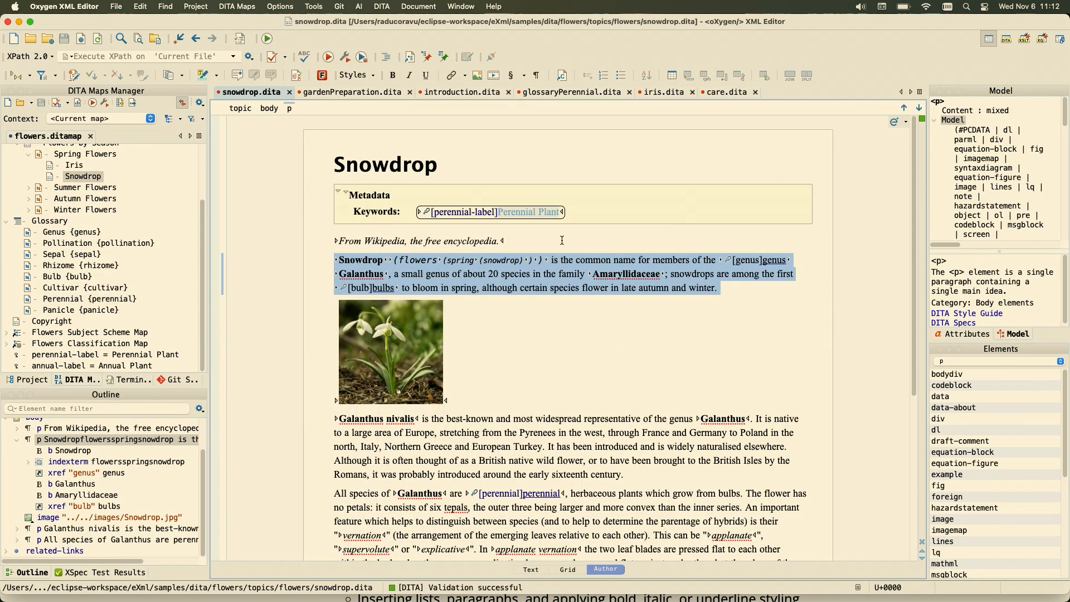
pyautogui.click(526, 419)
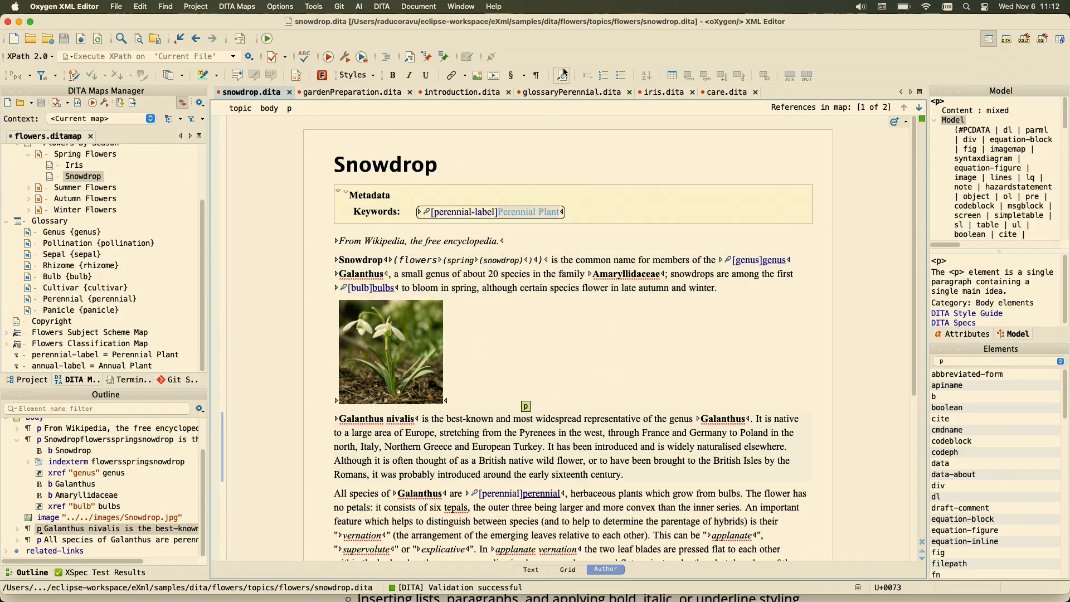
pyautogui.click(537, 418)
pyautogui.tripleClick(537, 418)
pyautogui.rightClick(537, 418)
pyautogui.moveTo(607, 327)
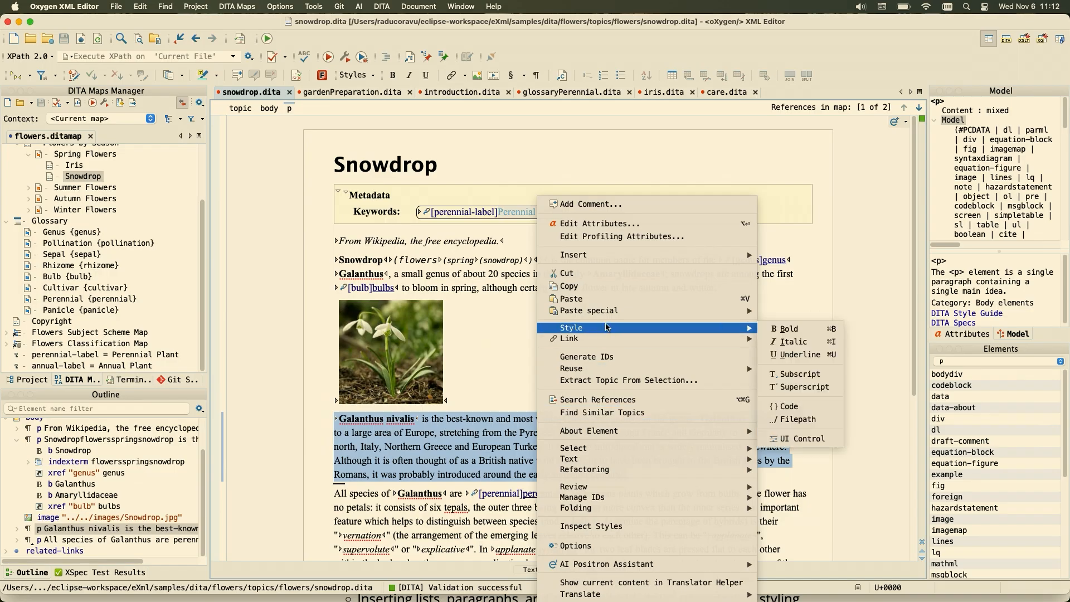
pyautogui.click(603, 358)
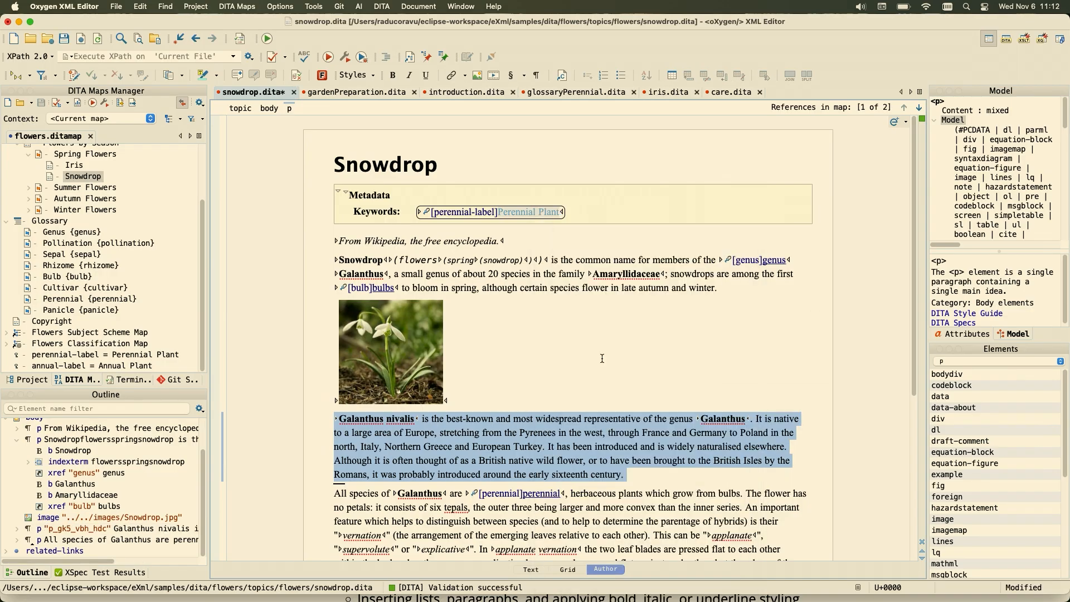
# Step: Reuse the "Galanthus nivalis" paragraph from snowdrop.dita by location as a content reference before the body paragraph of the Introduction topic
pyautogui.click(439, 93)
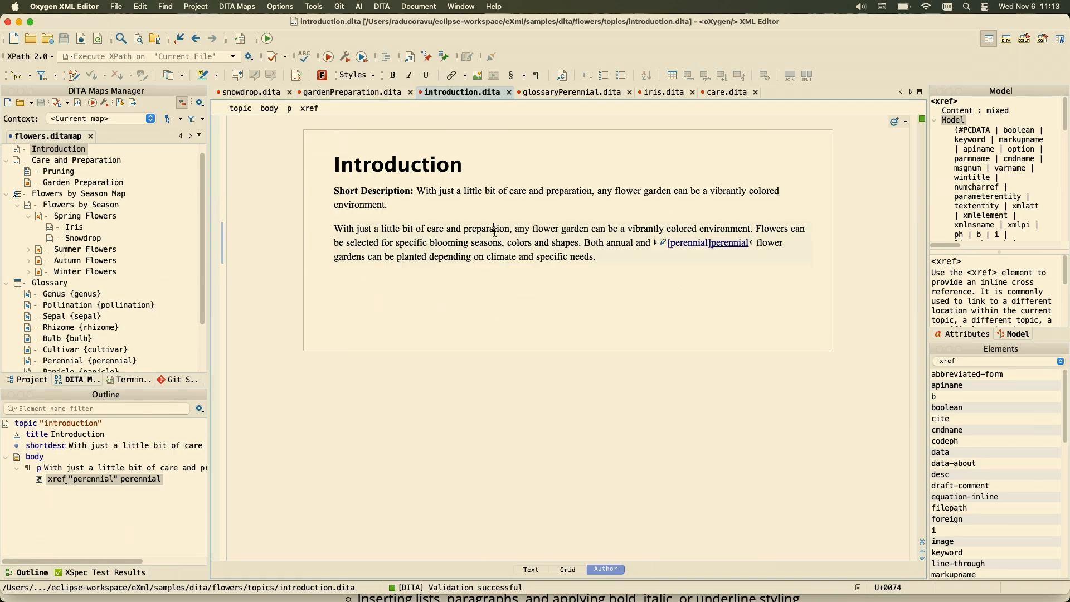
pyautogui.click(556, 120)
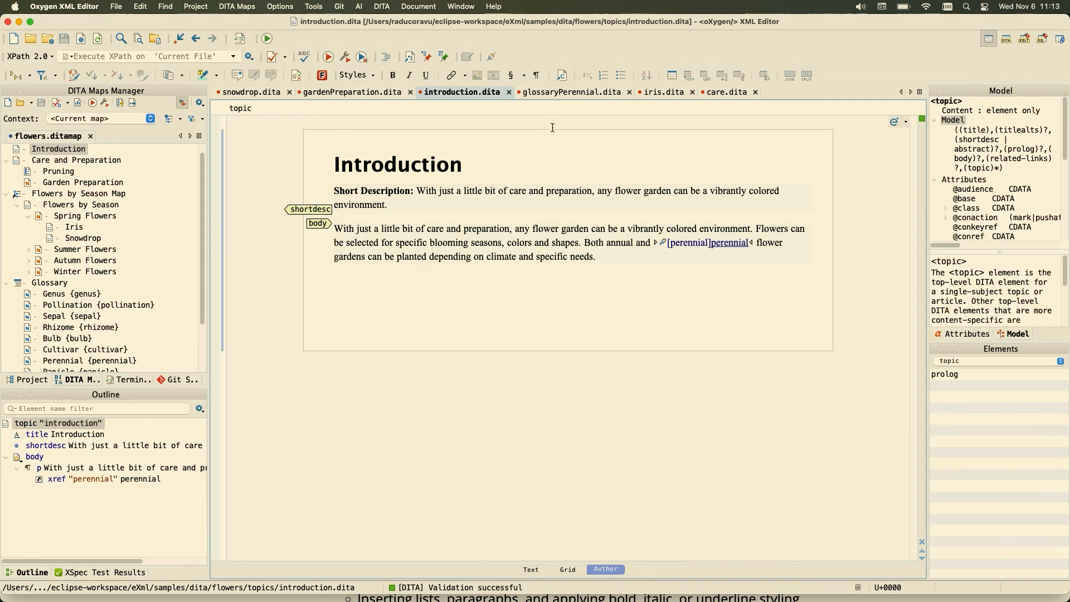
pyautogui.click(561, 76)
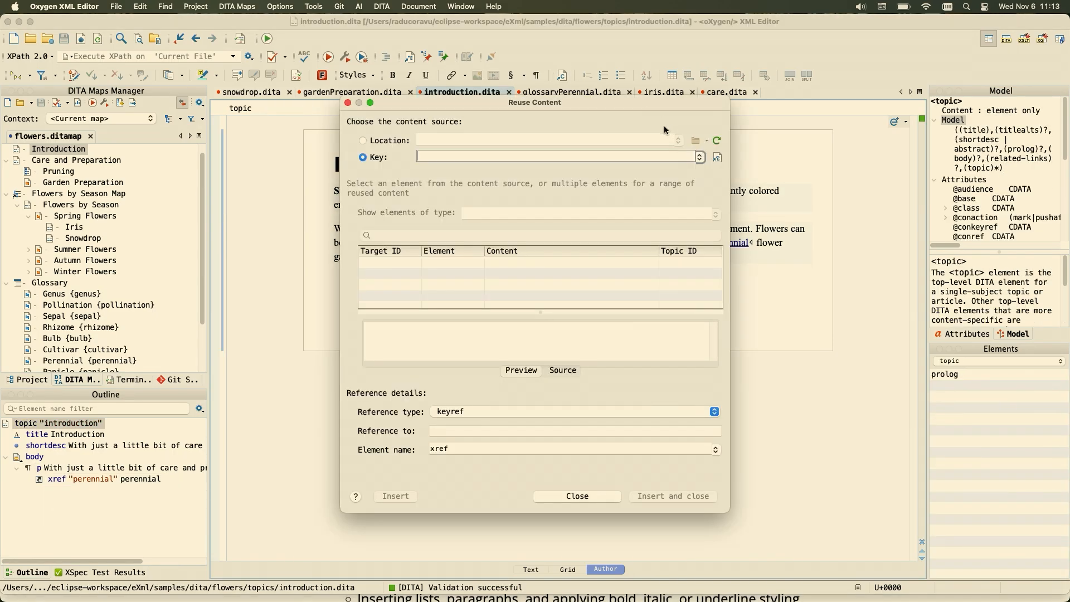
pyautogui.click(405, 143)
pyautogui.click(678, 140)
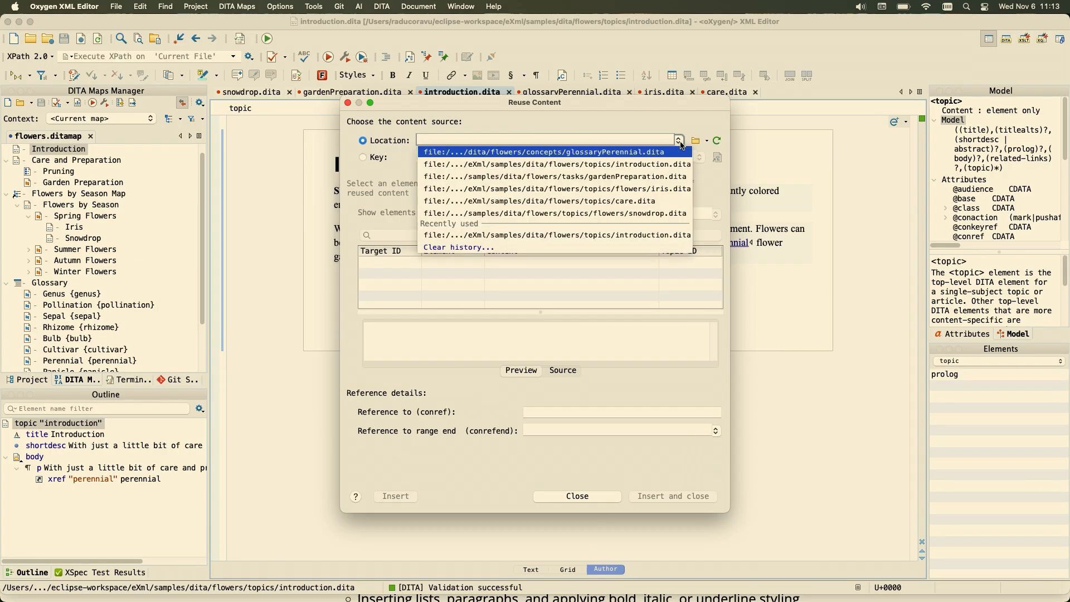
pyautogui.click(648, 213)
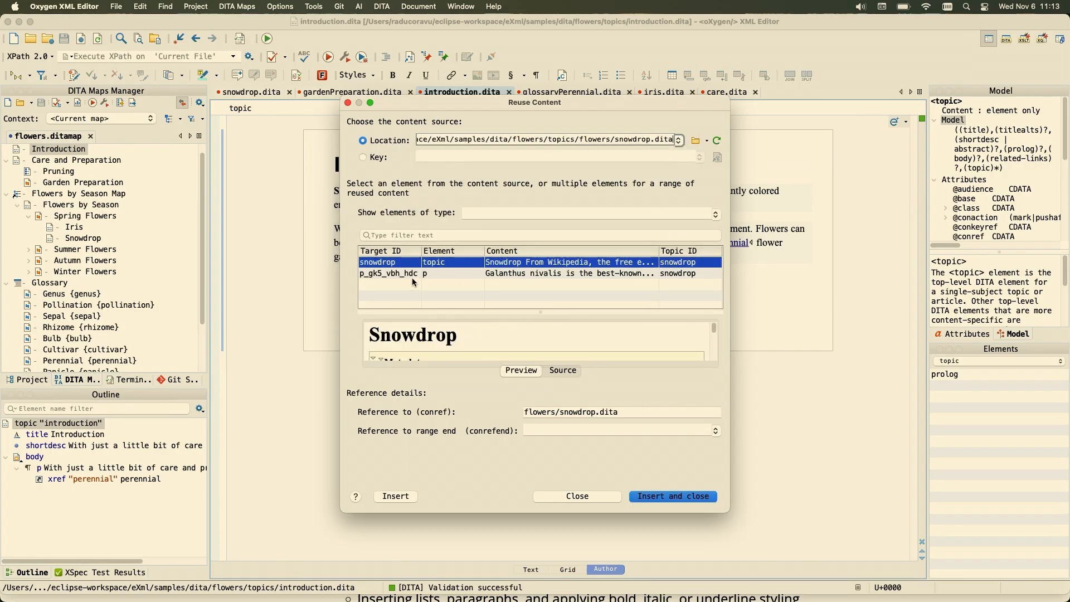
pyautogui.click(413, 276)
pyautogui.scroll(-2, 449, 334)
pyautogui.scroll(-3, 448, 334)
pyautogui.click(685, 500)
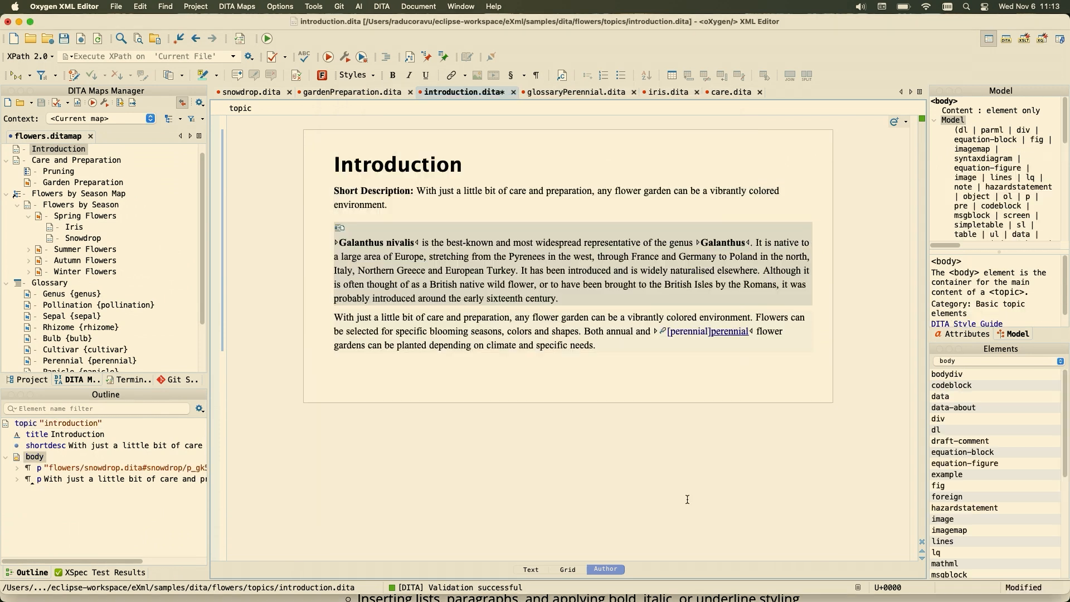
# Step: Examine the reused paragraph's conref element in the Introduction topic's Text mode and return to Author mode
pyautogui.click(604, 243)
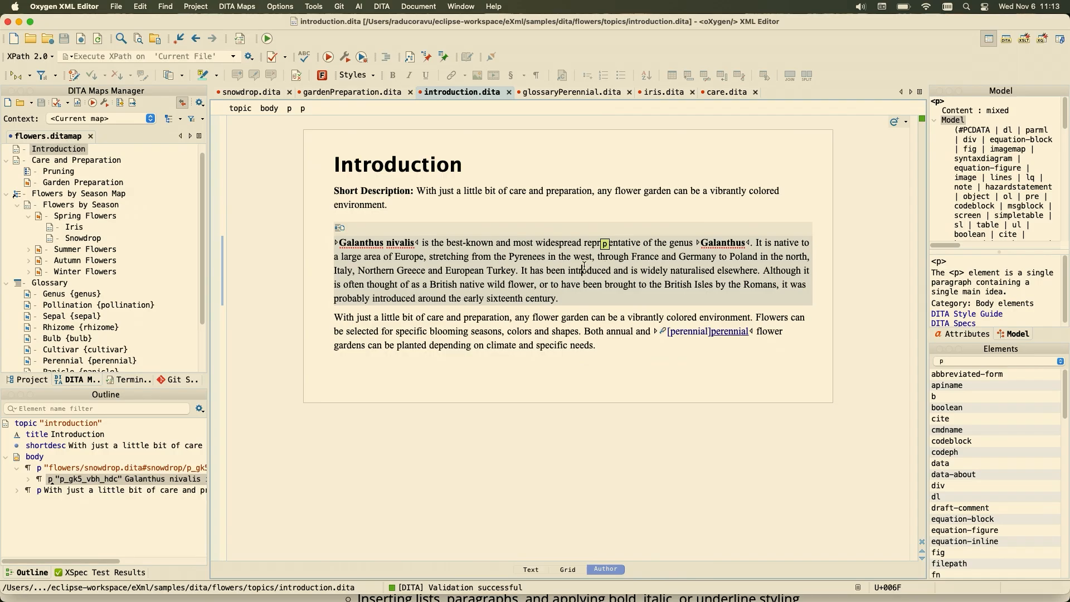
pyautogui.click(530, 569)
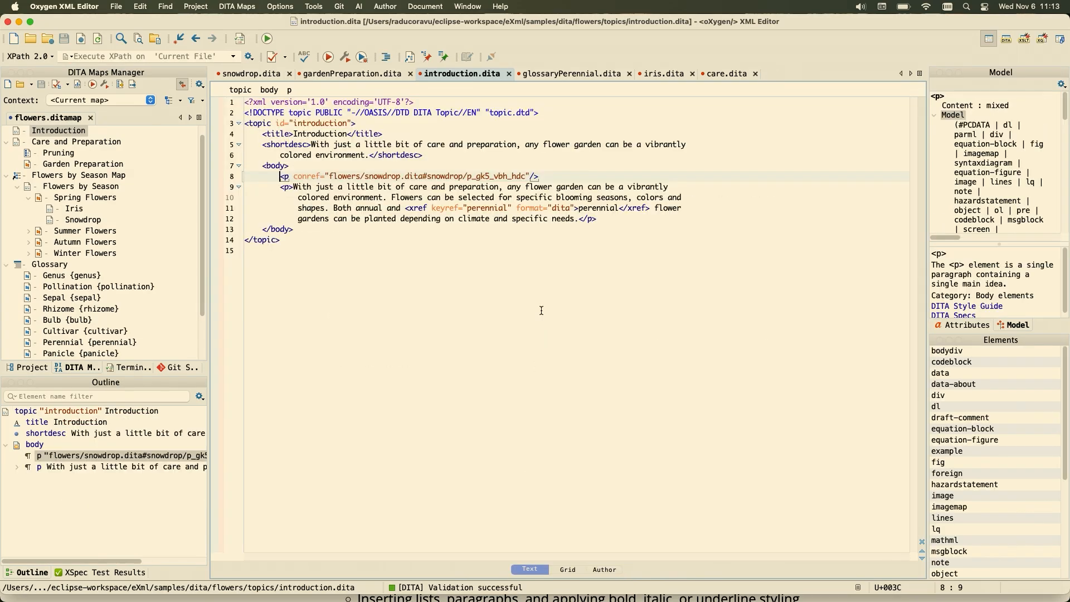
pyautogui.moveTo(277, 177); pyautogui.dragTo(548, 172)
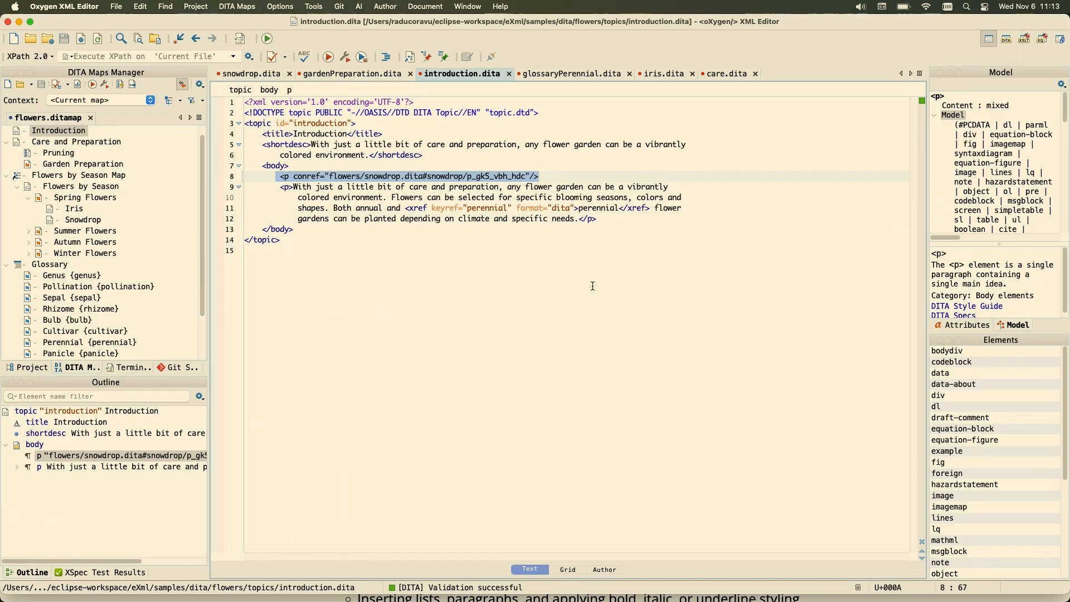
pyautogui.click(613, 569)
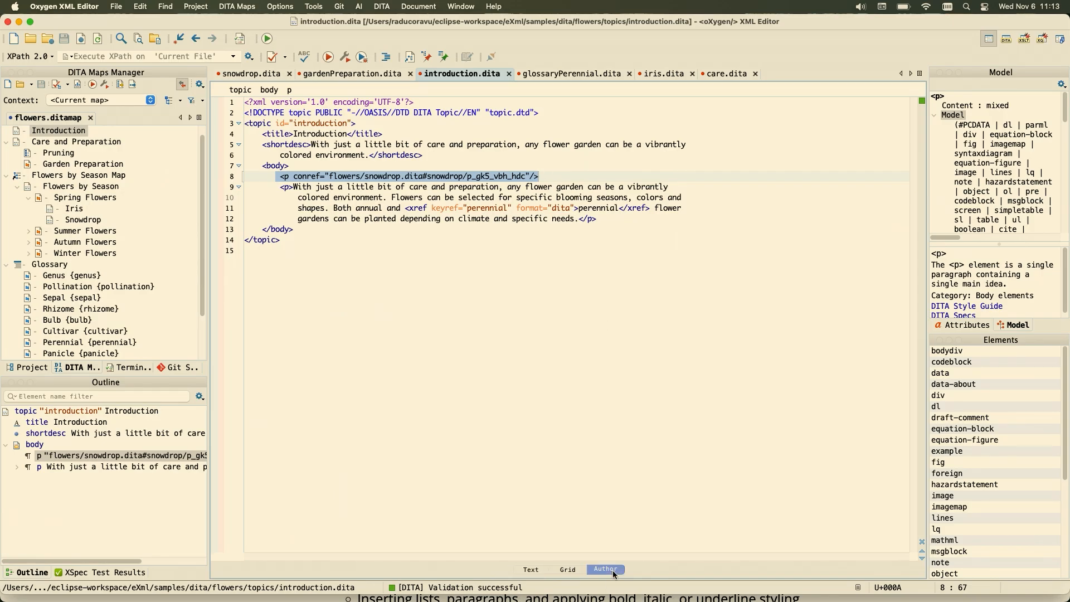
# Step: Check the contextual actions for the read-only reused paragraph in the Introduction topic
pyautogui.click(576, 246)
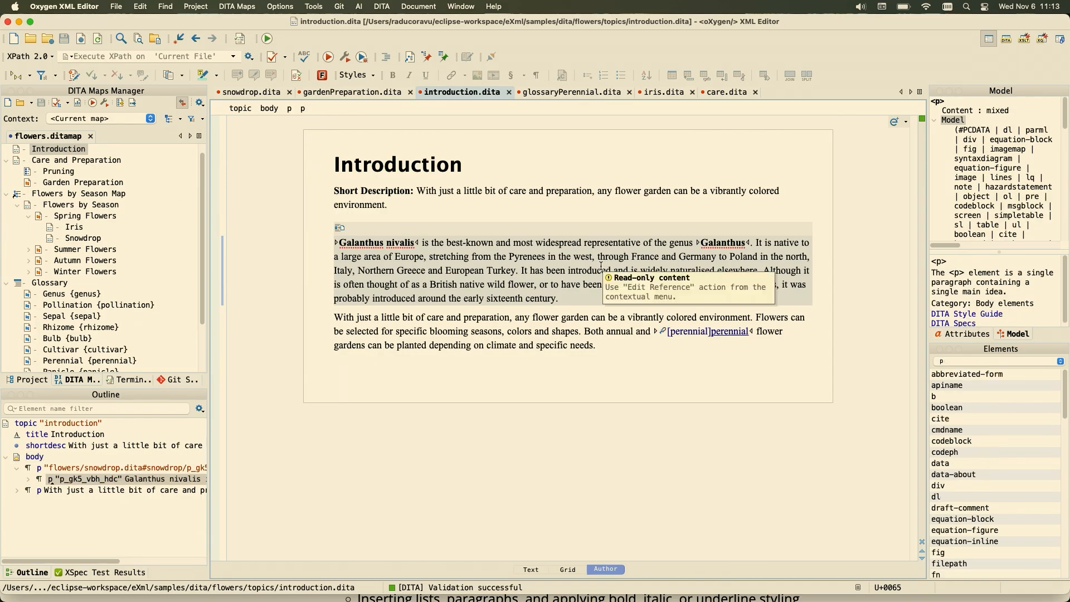
pyautogui.rightClick(601, 266)
pyautogui.click(646, 275)
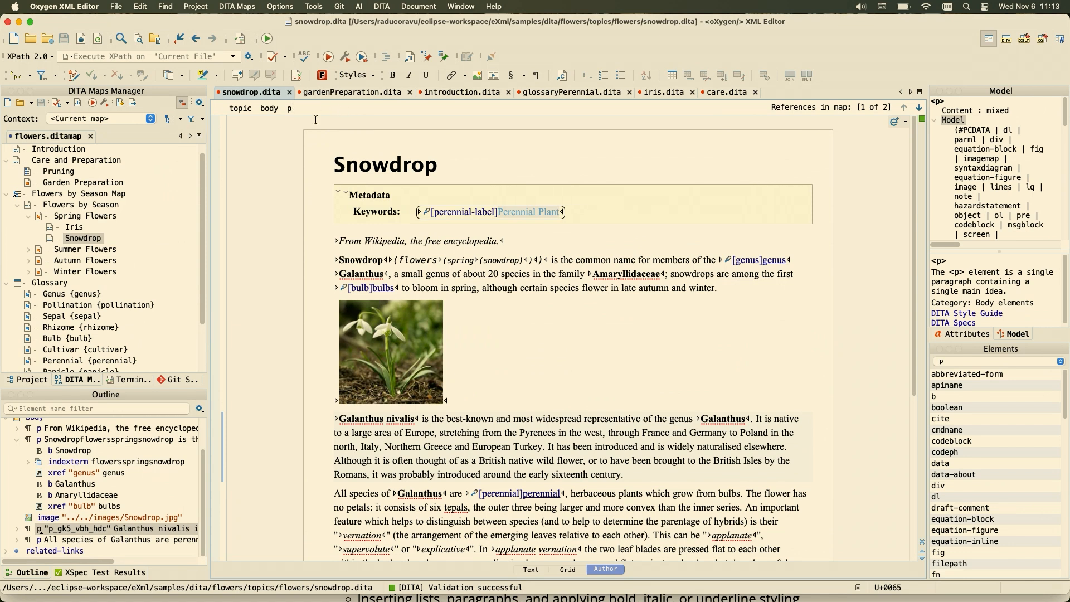
# Step: Copy the "Galanthus nivalis" paragraph from the Snowdrop topic, paste it as a content reference above the Iris topic's image, and undo the paste
pyautogui.scroll(-2, 555, 425)
pyautogui.tripleClick(557, 388)
pyautogui.press('super+c')
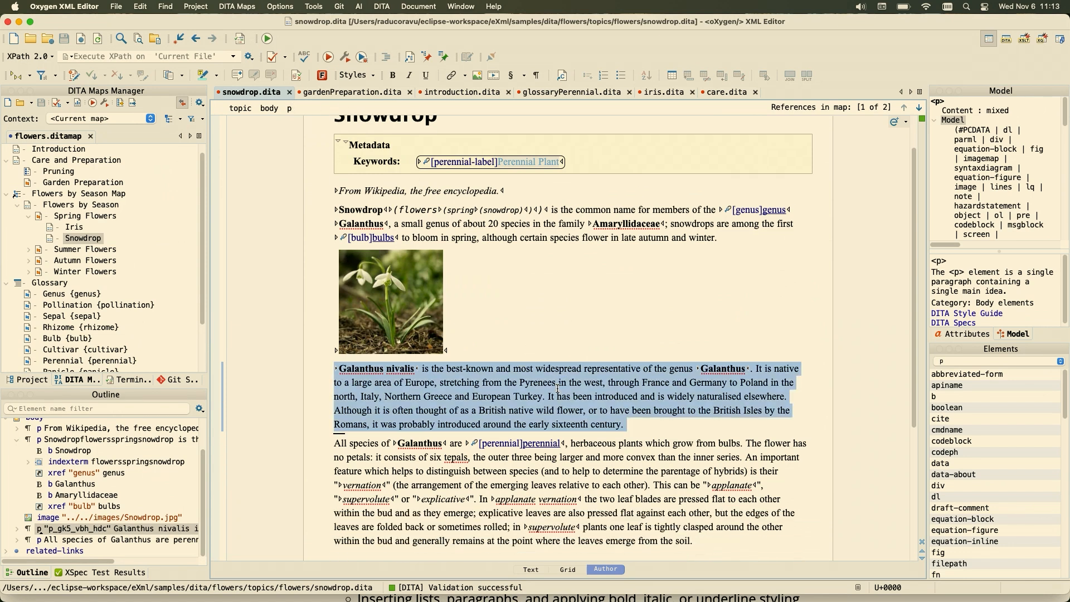
pyautogui.click(659, 92)
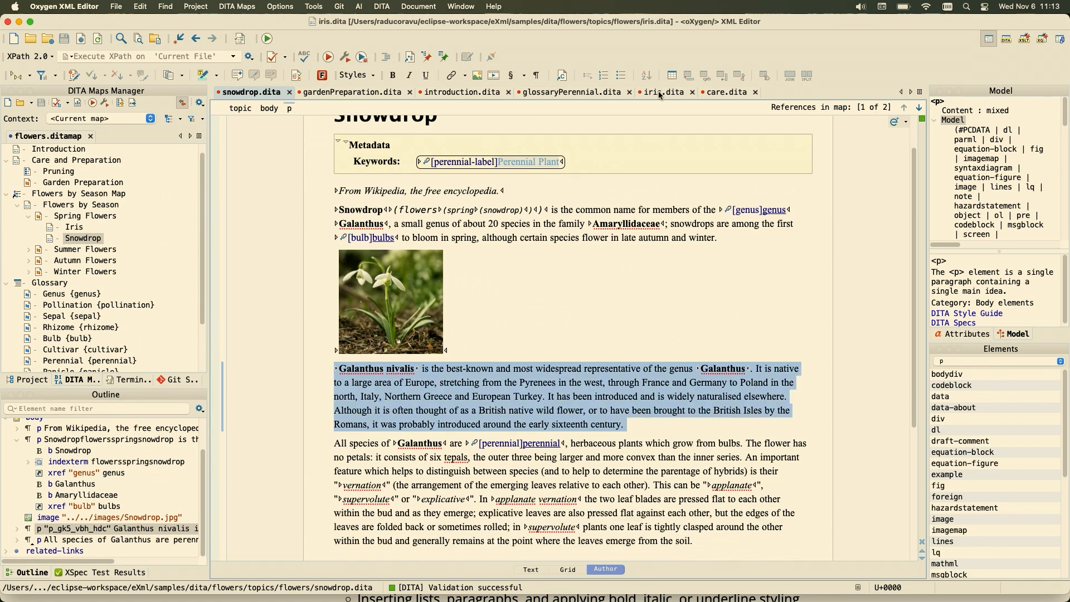
pyautogui.rightClick(498, 319)
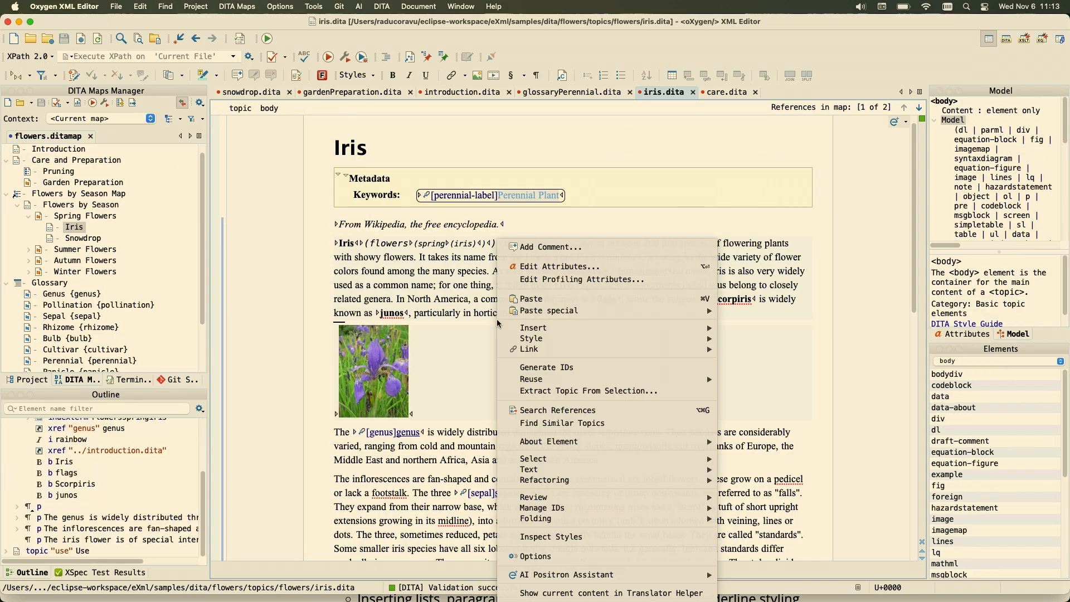
pyautogui.moveTo(567, 312)
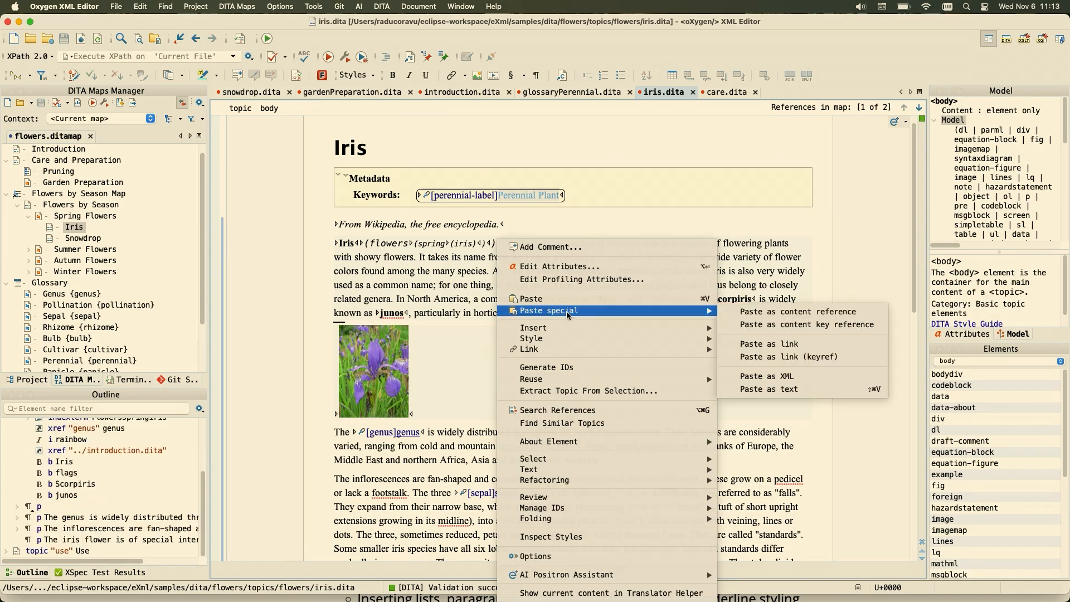
pyautogui.click(759, 311)
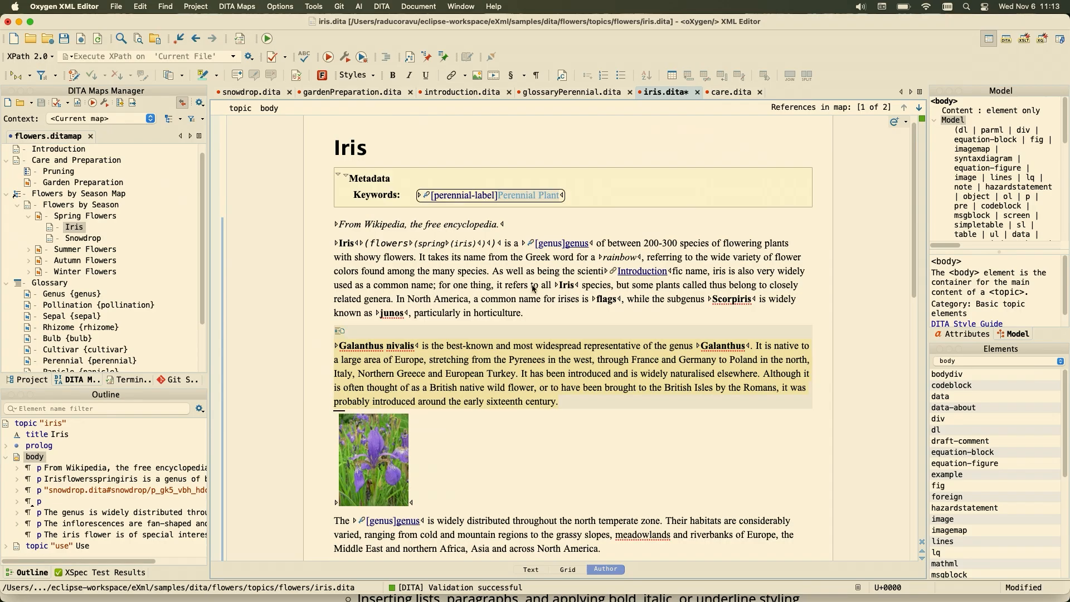
pyautogui.press('super+z')
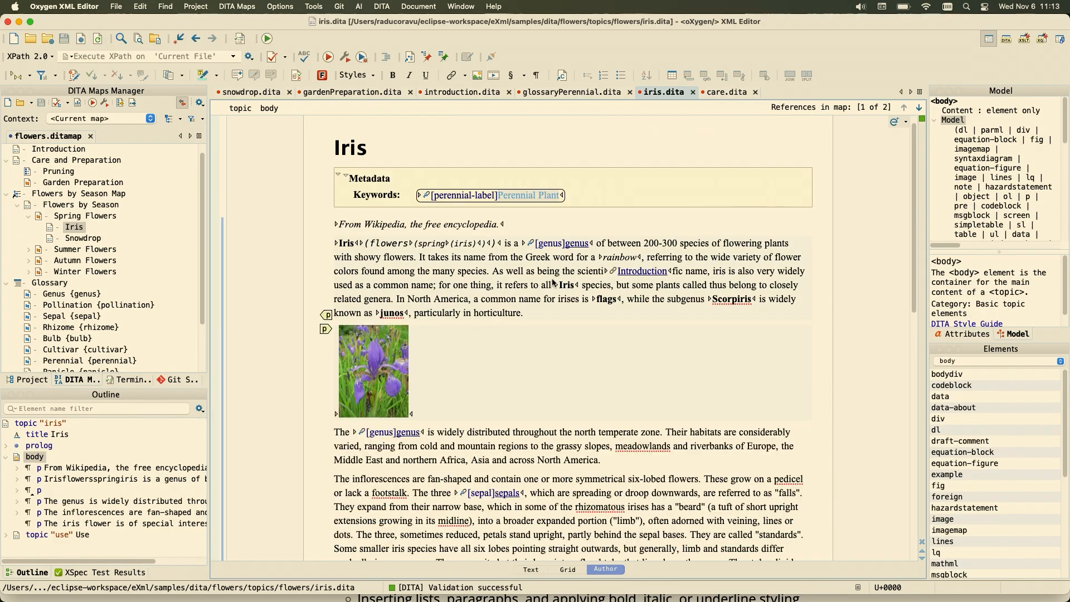
# Step: Switch to Firefox and review the end of the Topic Editing section in the DITA overview blog article
pyautogui.click(504, 581)
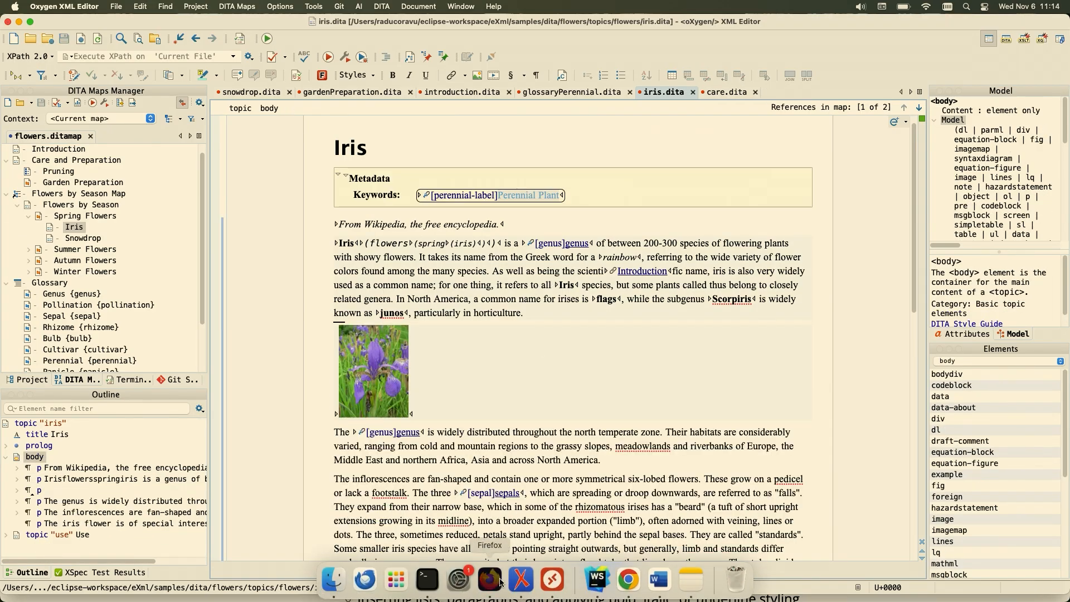
pyautogui.scroll(-5, 501, 363)
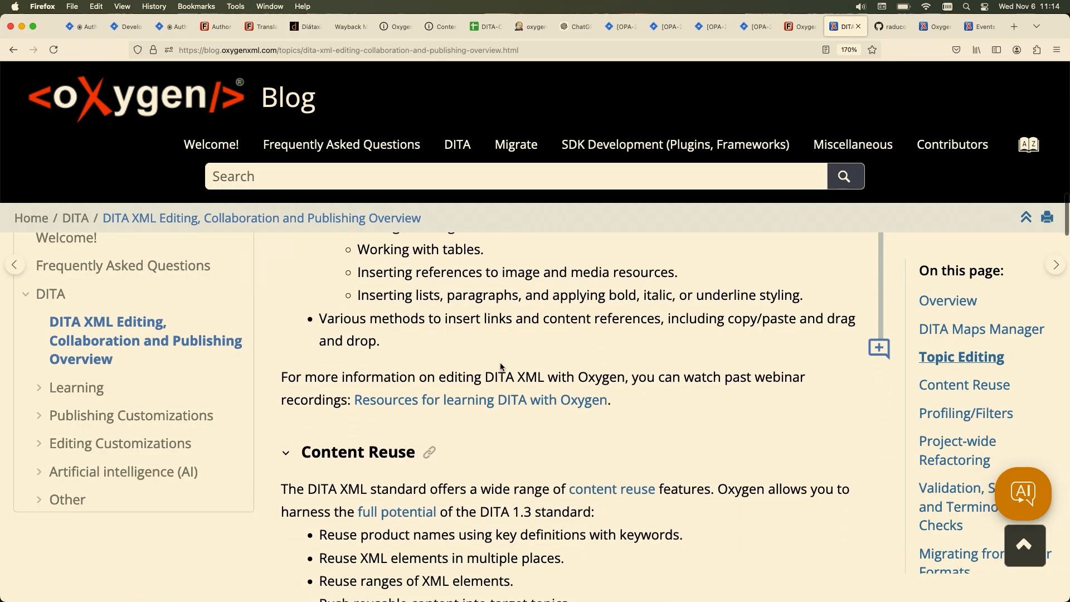
pyautogui.scroll(2, 500, 366)
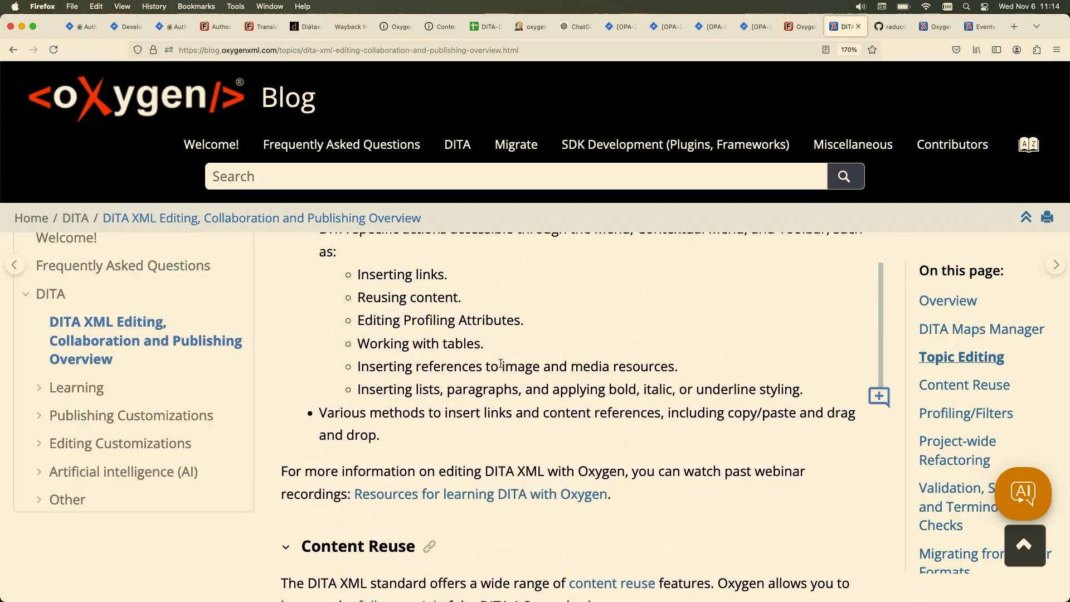
# Step: Switch to Oxygen XML Editor and insert a CALS table titled "title" with 5 rows and 4 columns in the Iris topic's introductory paragraph
pyautogui.press('super+Tab')
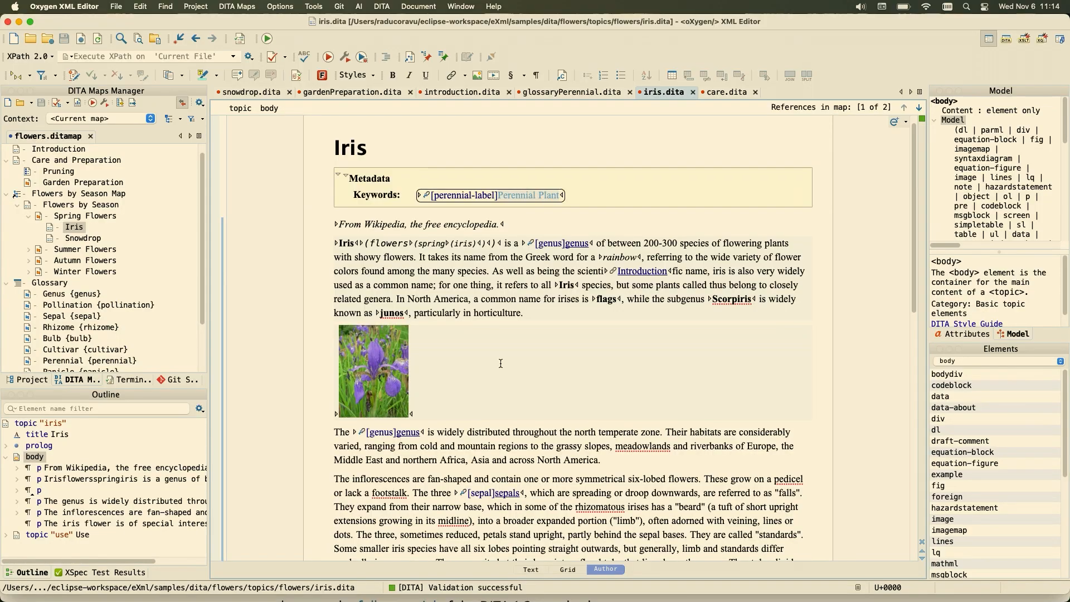
pyautogui.click(593, 279)
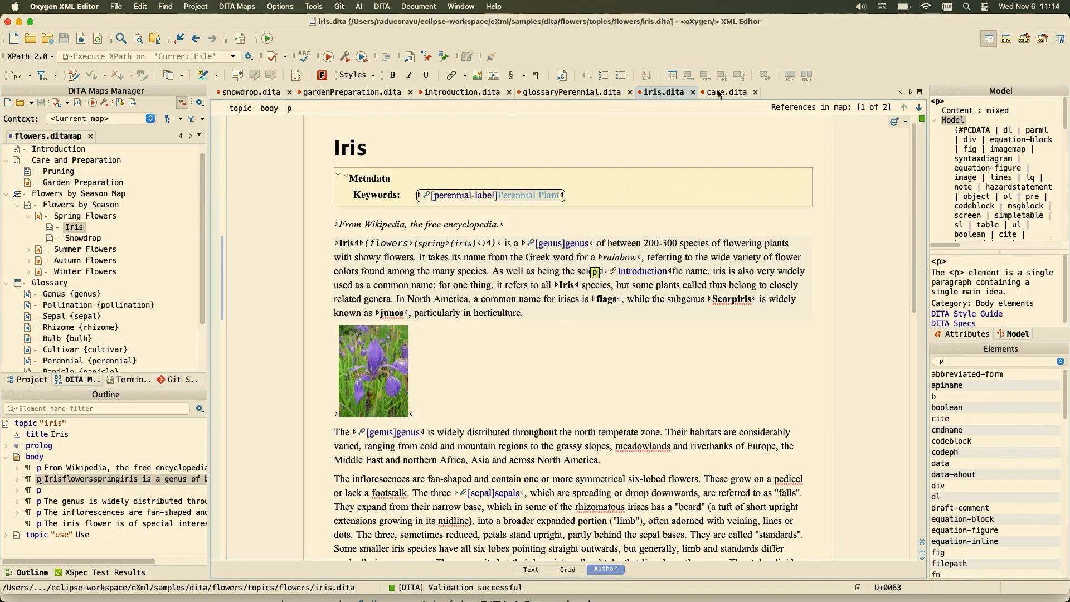
pyautogui.click(673, 76)
pyautogui.write('dsadas')
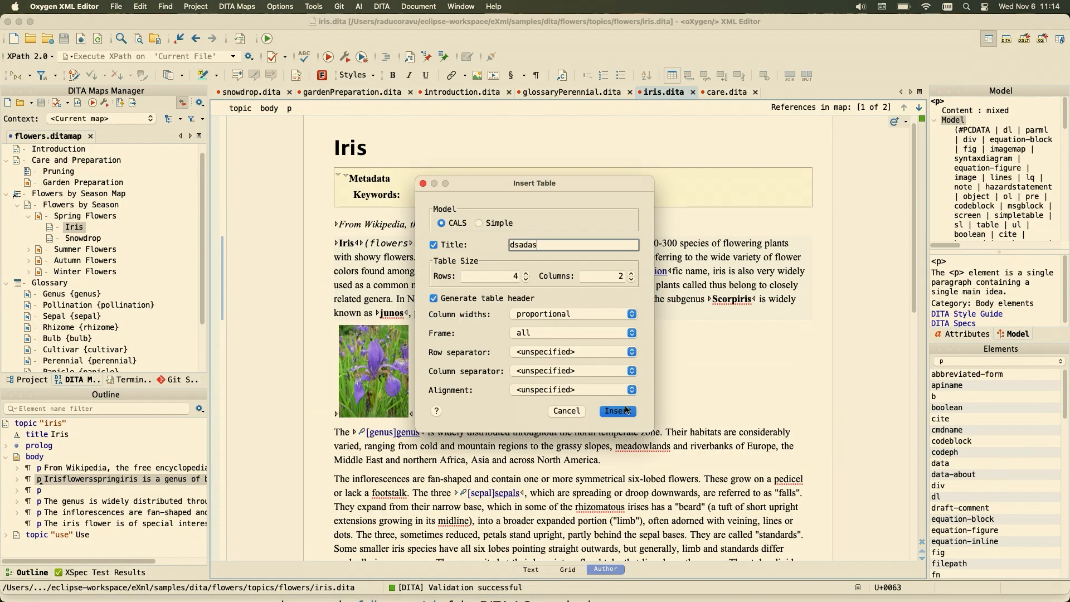
pyautogui.press('super+a')
pyautogui.press('BackSpace')
pyautogui.write('title')
pyautogui.click(526, 274)
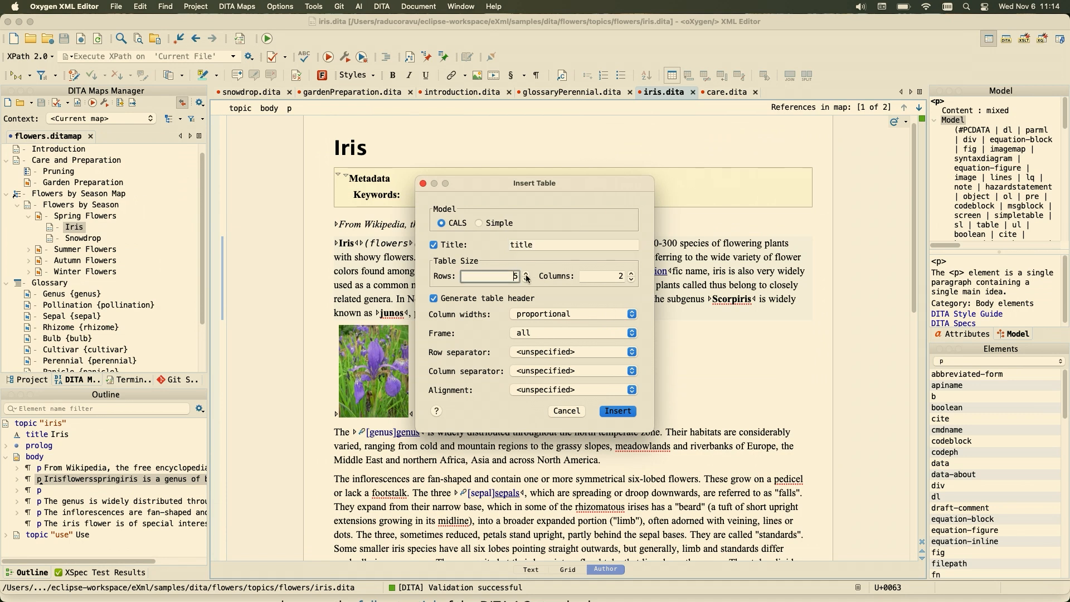
pyautogui.click(631, 274)
pyautogui.click(632, 274)
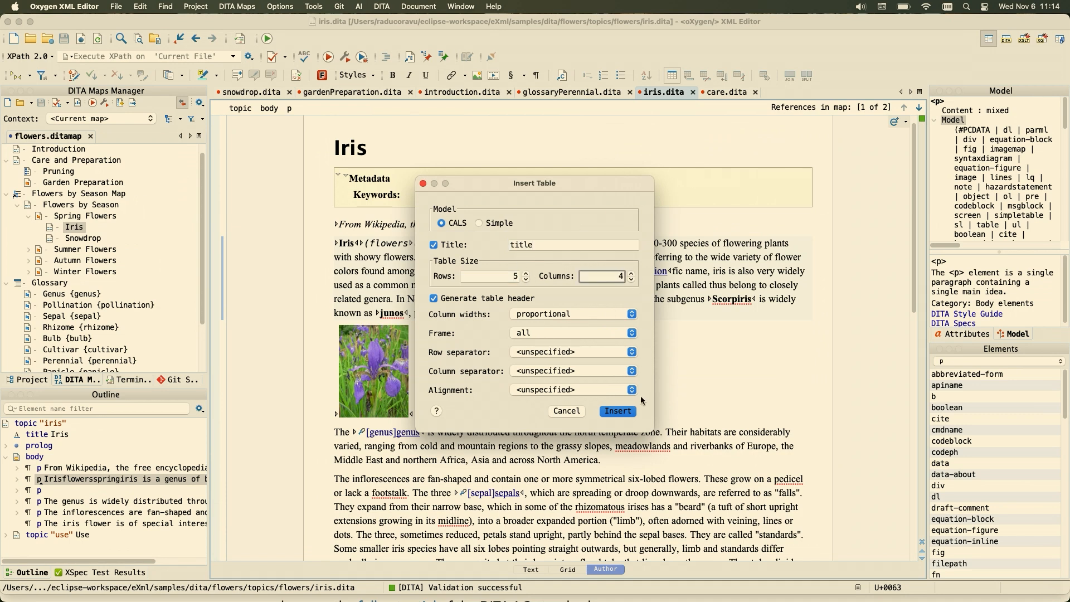
pyautogui.click(618, 411)
# Step: Join the cells of the table's second and third columns across the first two body rows into one cell
pyautogui.moveTo(495, 376); pyautogui.dragTo(635, 391)
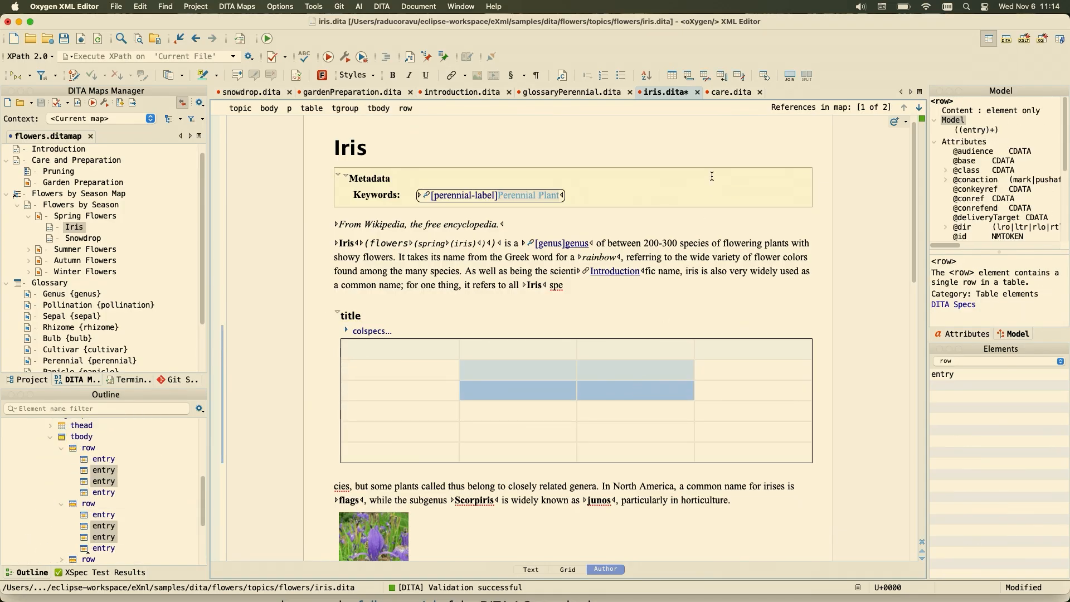
pyautogui.press('Delete')
pyautogui.press('super+z')
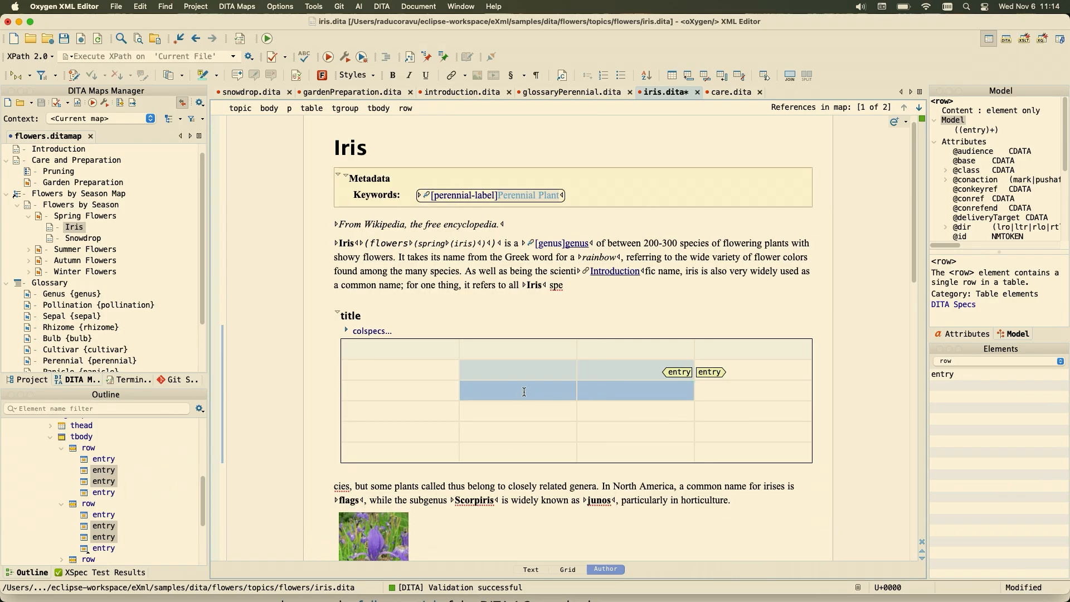
pyautogui.rightClick(524, 392)
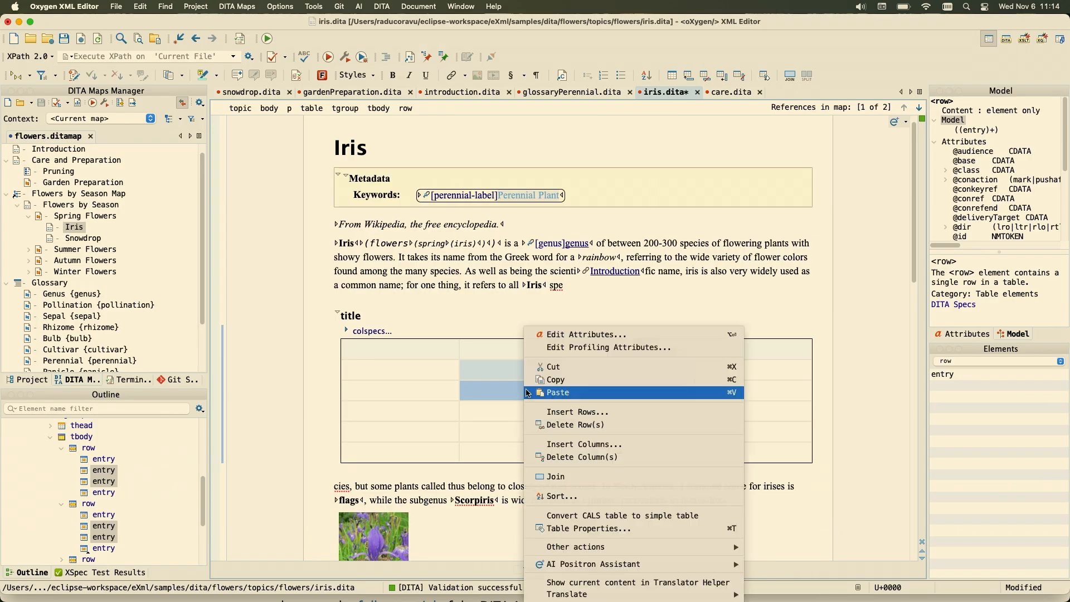
pyautogui.click(579, 479)
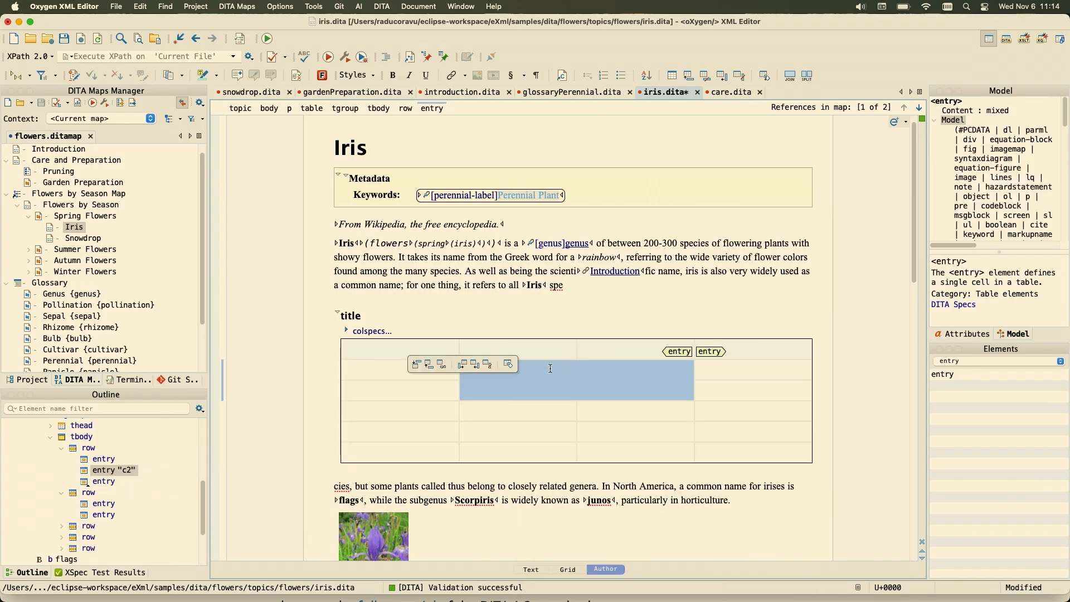
# Step: Fill the table header with "dsada" in the fourth column and "dsa" in each of the other three columns
pyautogui.click(718, 390)
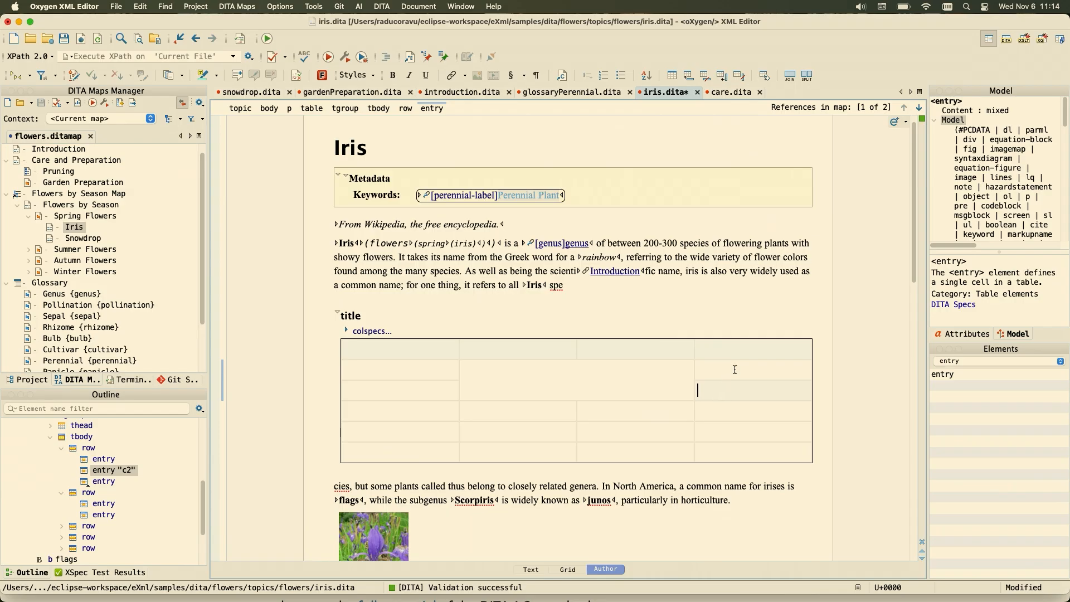
pyautogui.click(747, 349)
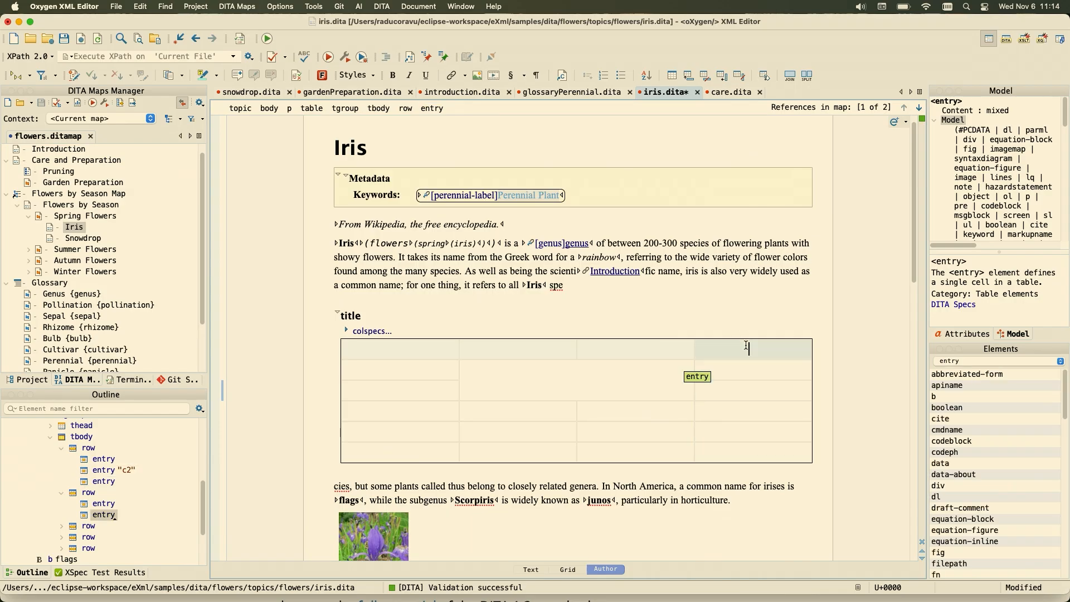
pyautogui.write('dsada')
pyautogui.click(607, 348)
pyautogui.write('dsa')
pyautogui.hotkey('shift', 'Tab')
pyautogui.write('dsa')
pyautogui.hotkey('shift', 'Tab')
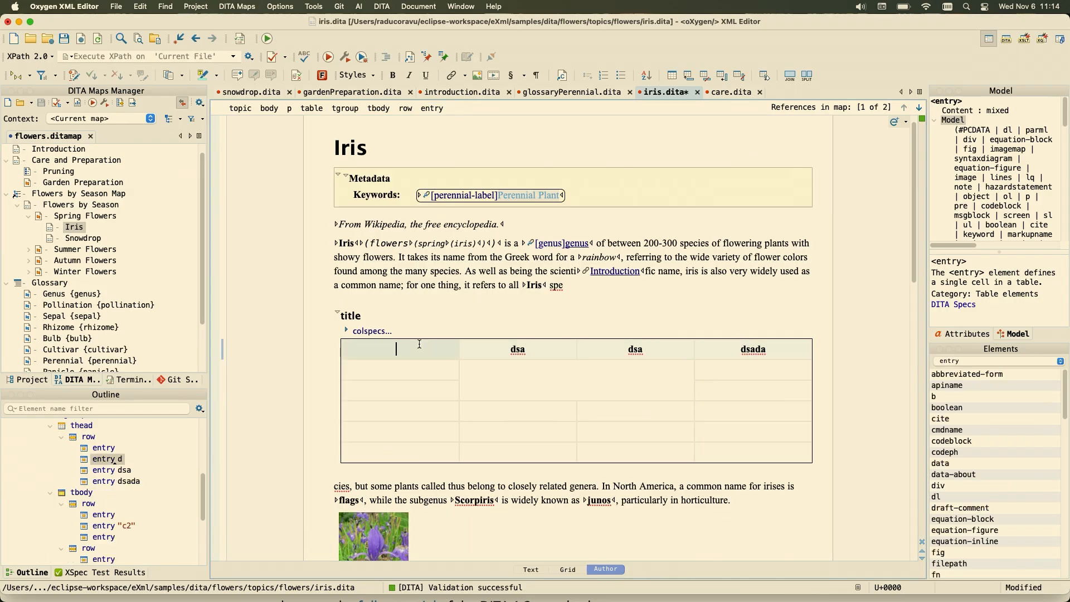
pyautogui.write('dsa')
# Step: Move the "dsada" column to the beginning of the table and save the Iris topic
pyautogui.click(742, 334)
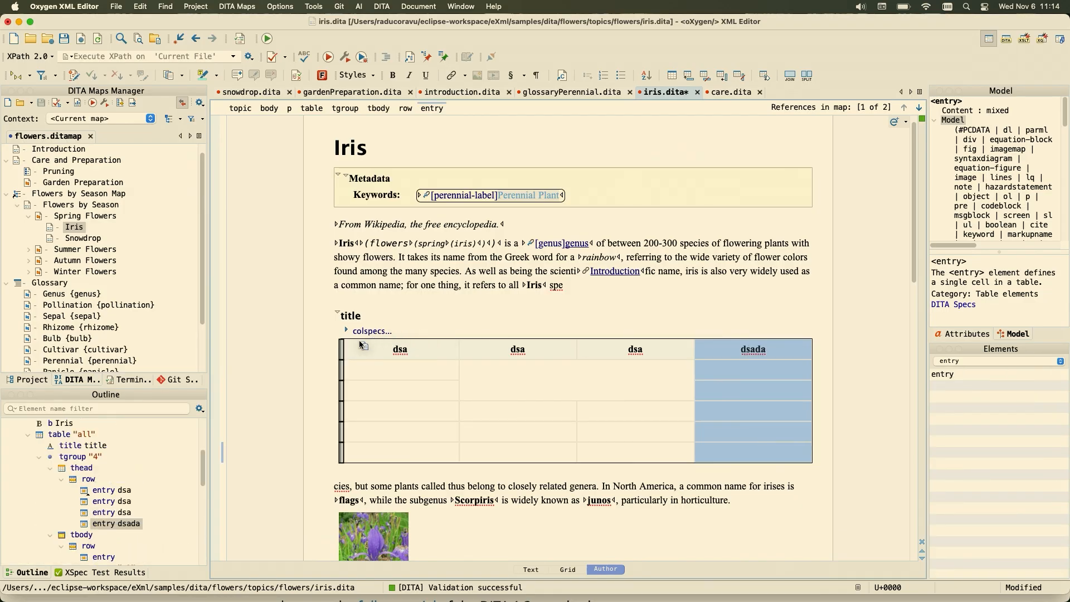
pyautogui.moveTo(361, 345); pyautogui.dragTo(362, 346)
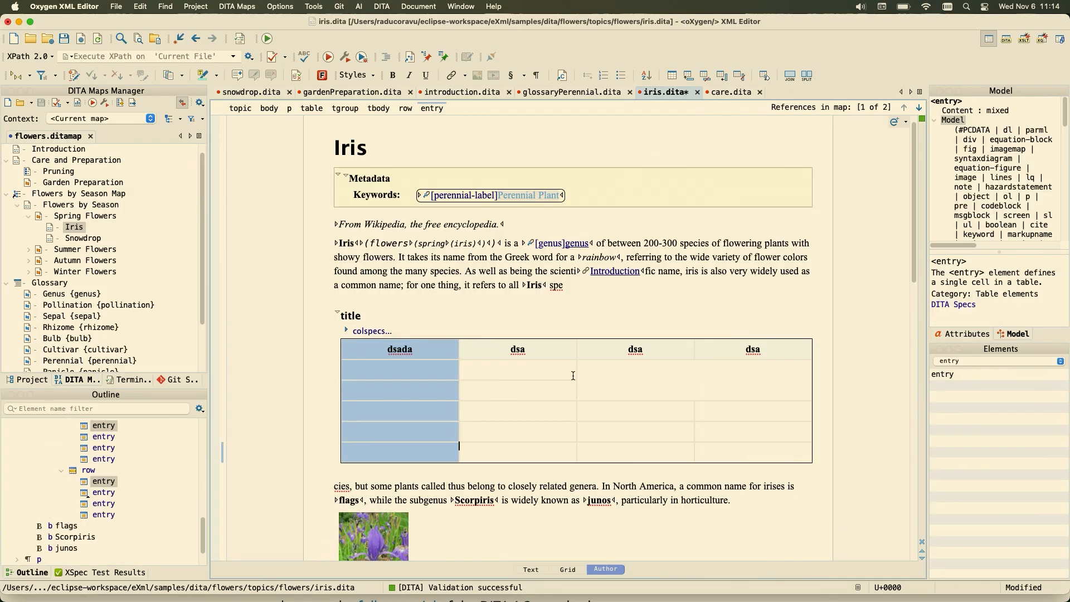
pyautogui.press('super+a')
pyautogui.click(533, 377)
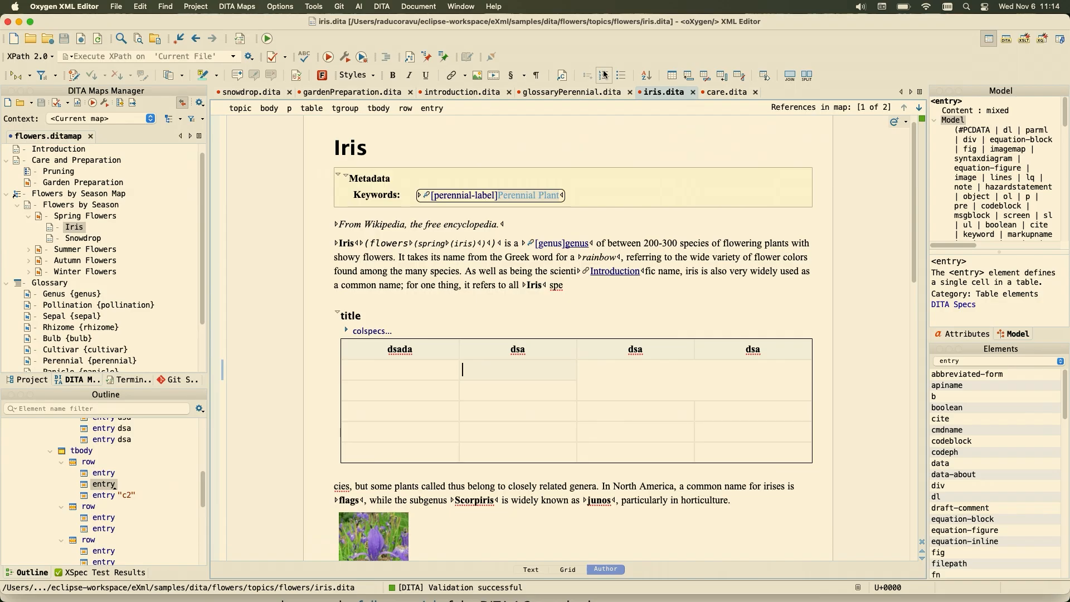
# Step: Insert an ordered list before the bold "Iris" above the table, with items "fdsfdsfs", "fdsfdsfdsf" and "fdsfsd"
pyautogui.click(521, 284)
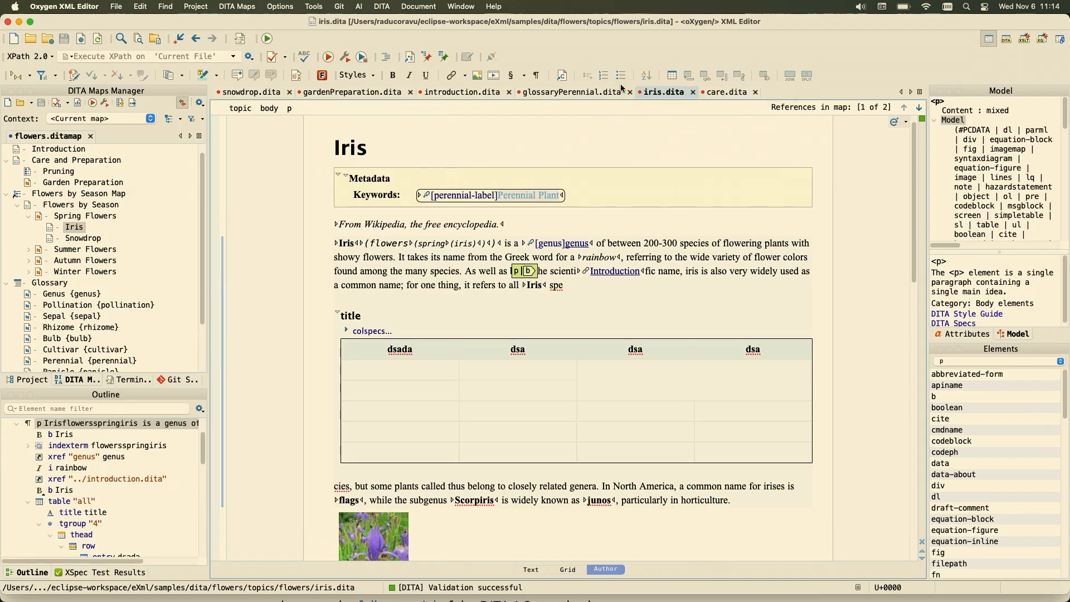
pyautogui.click(604, 75)
pyautogui.write('fdsfdsfs')
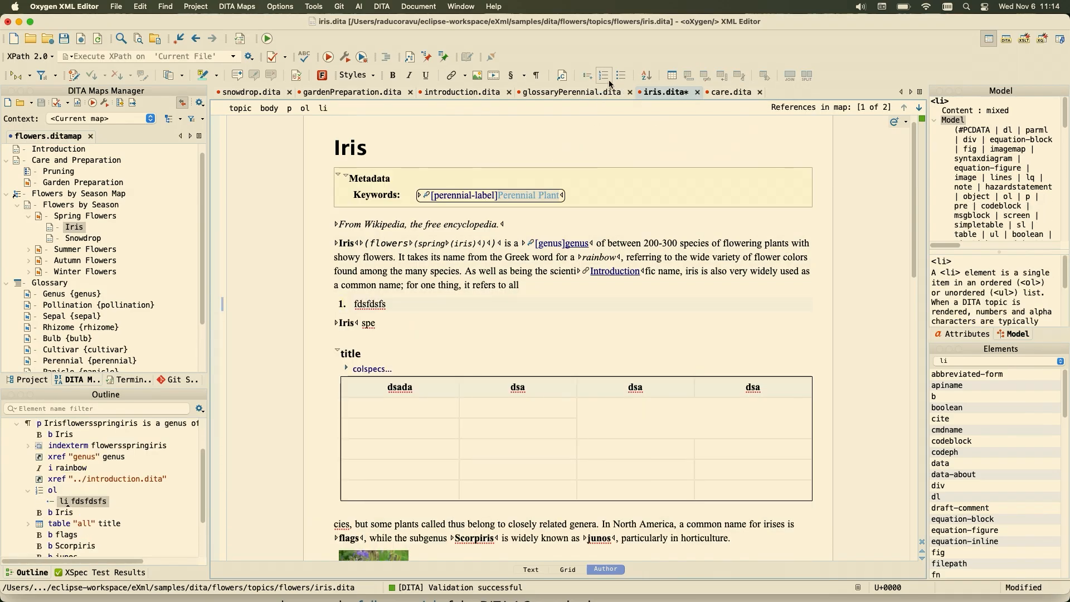
pyautogui.press('Return')
pyautogui.write('fdsfdsfdsf')
pyautogui.press('Return')
pyautogui.write('fdsfsd')
# Step: Demote the second list item two levels, promote it back to the top level, and nest it two levels deep again
pyautogui.press('Up')
pyautogui.press('Up')
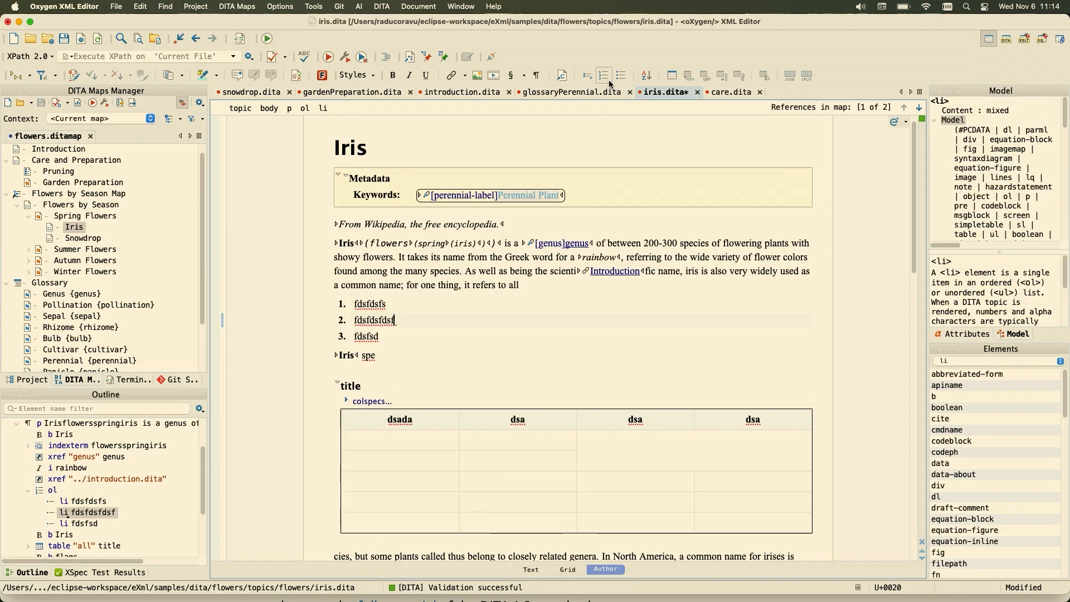
pyautogui.press('Home')
pyautogui.press('Tab')
pyautogui.press('Tab')
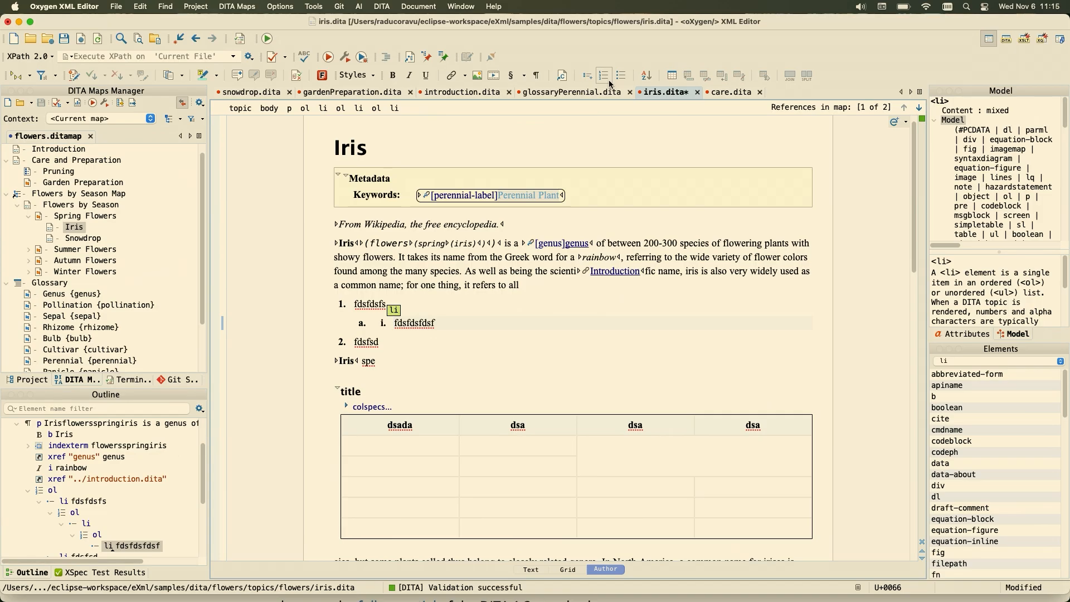
pyautogui.hotkey('shift', 'Tab')
pyautogui.hotkey('shift', 'Tab')
pyautogui.press('Tab')
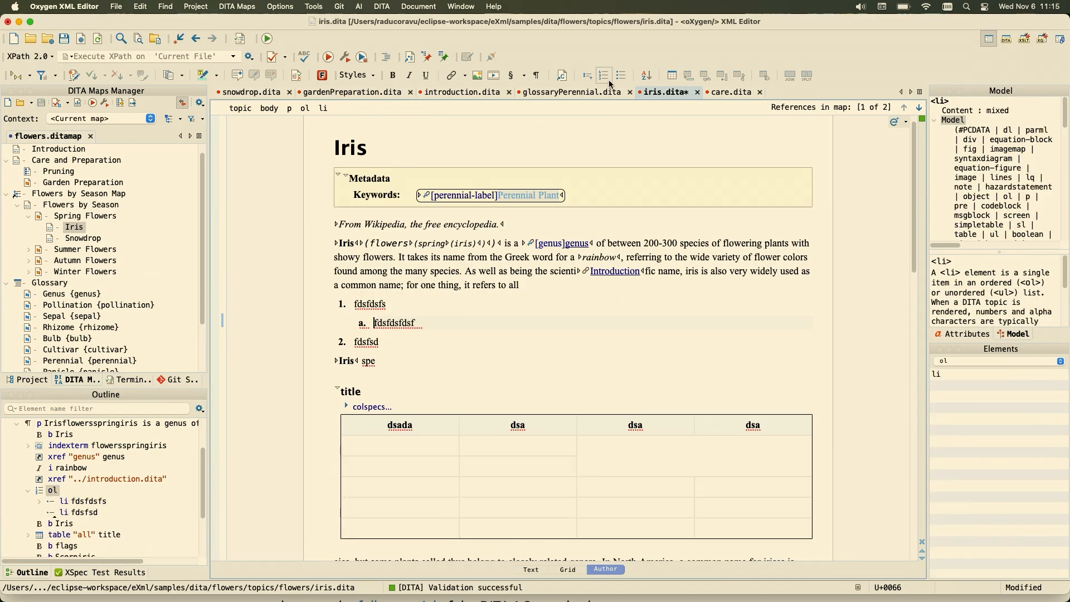
pyautogui.hotkey('shift', 'Tab')
pyautogui.press('Tab')
pyautogui.press('Tab')
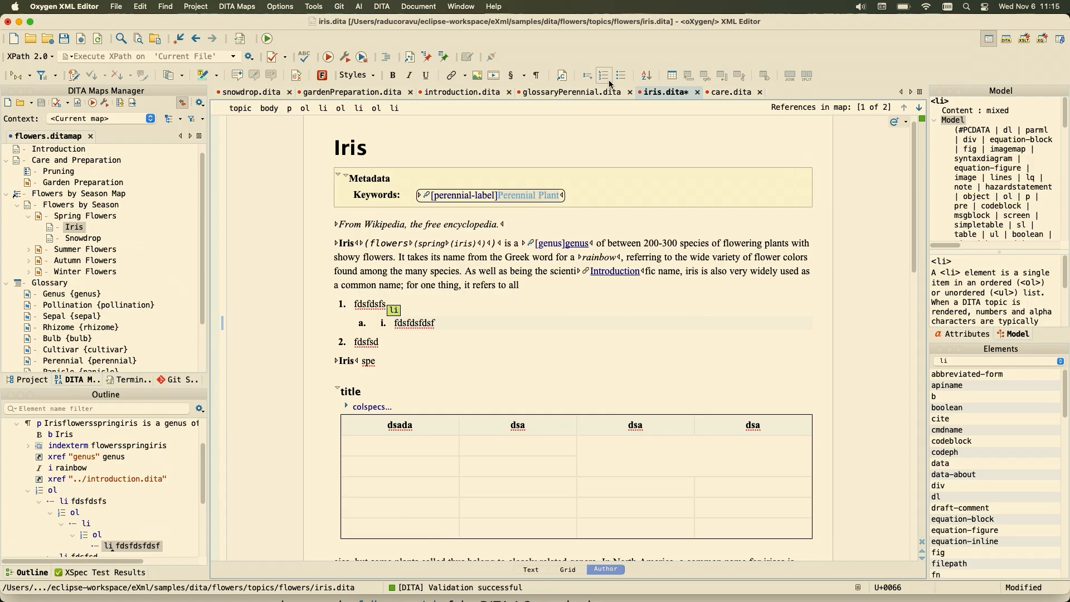
# Step: Return the "fdsfdsfdsf" item to the top level of the ordered list and save the Iris topic
pyautogui.hotkey('shift', 'Tab')
pyautogui.hotkey('shift', 'Tab')
pyautogui.press('super+s')
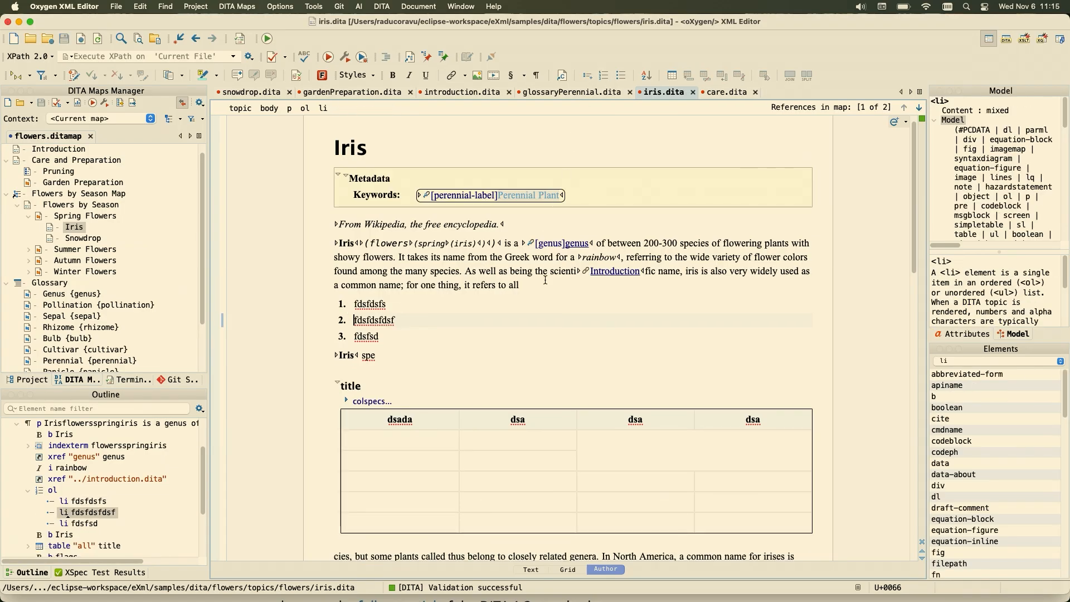
# Step: Switch to Firefox and review the Content Reuse section of the DITA overview blog article
pyautogui.press('super+Tab')
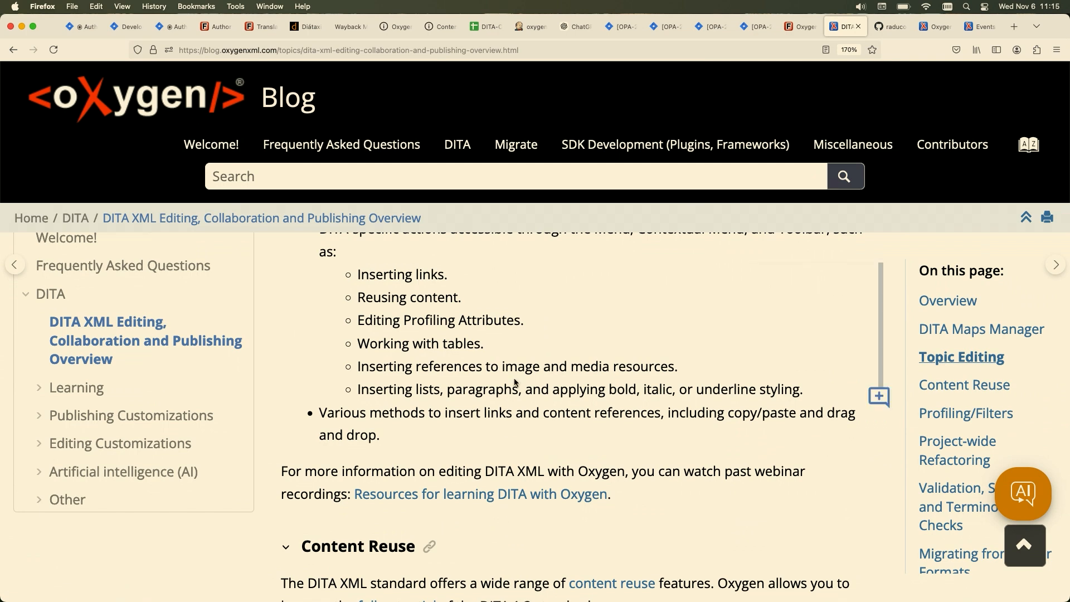
pyautogui.scroll(-5, 515, 382)
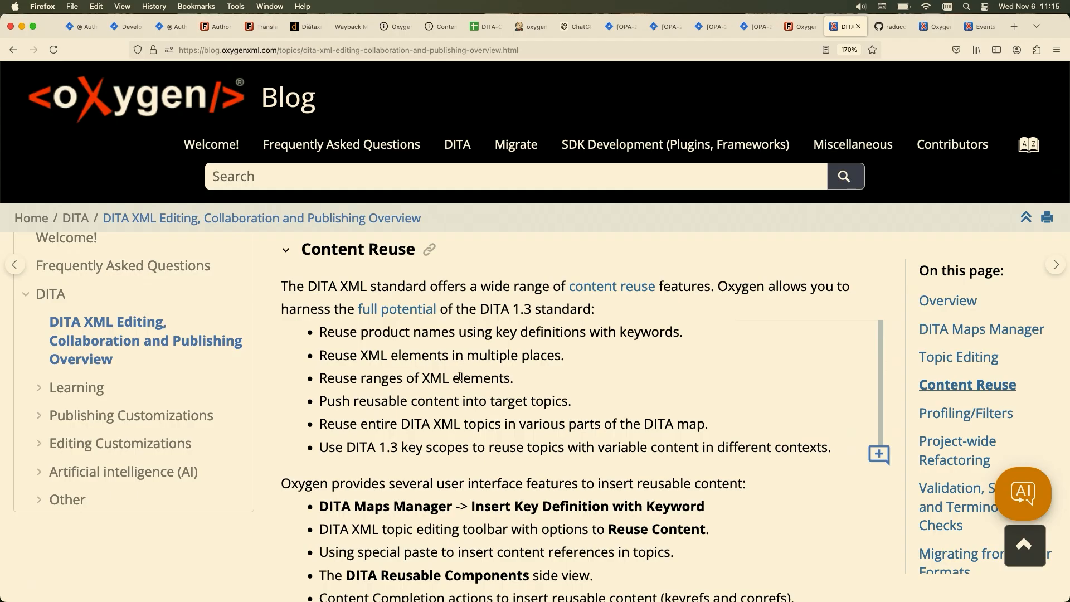
# Step: Switch back to Oxygen XML Editor and open the userguide.xpr project
pyautogui.moveTo(504, 601)
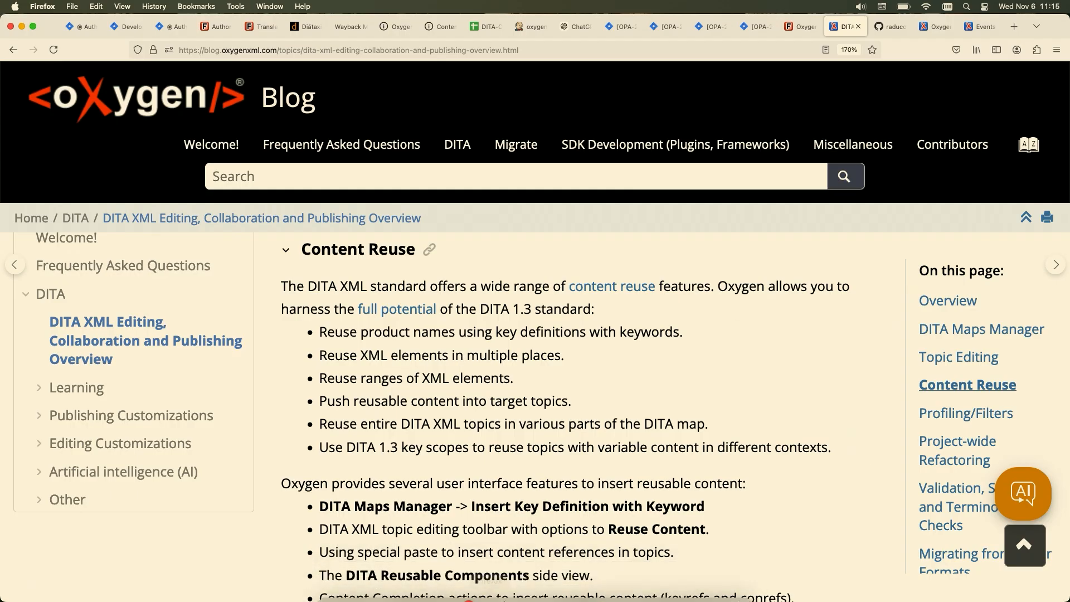
pyautogui.click(521, 578)
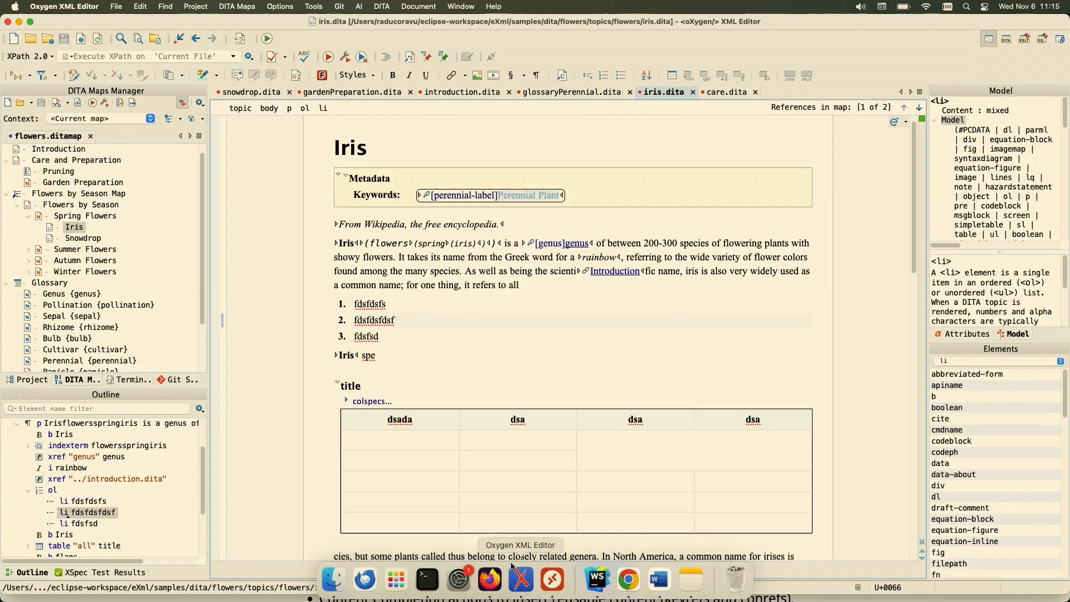
pyautogui.click(30, 382)
pyautogui.click(31, 103)
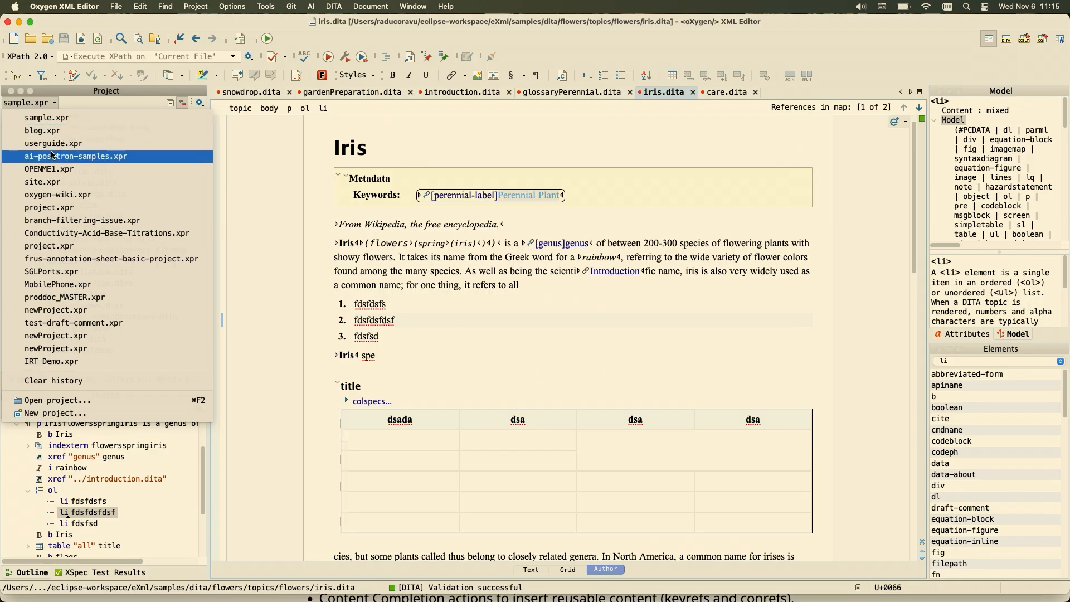
pyautogui.click(53, 143)
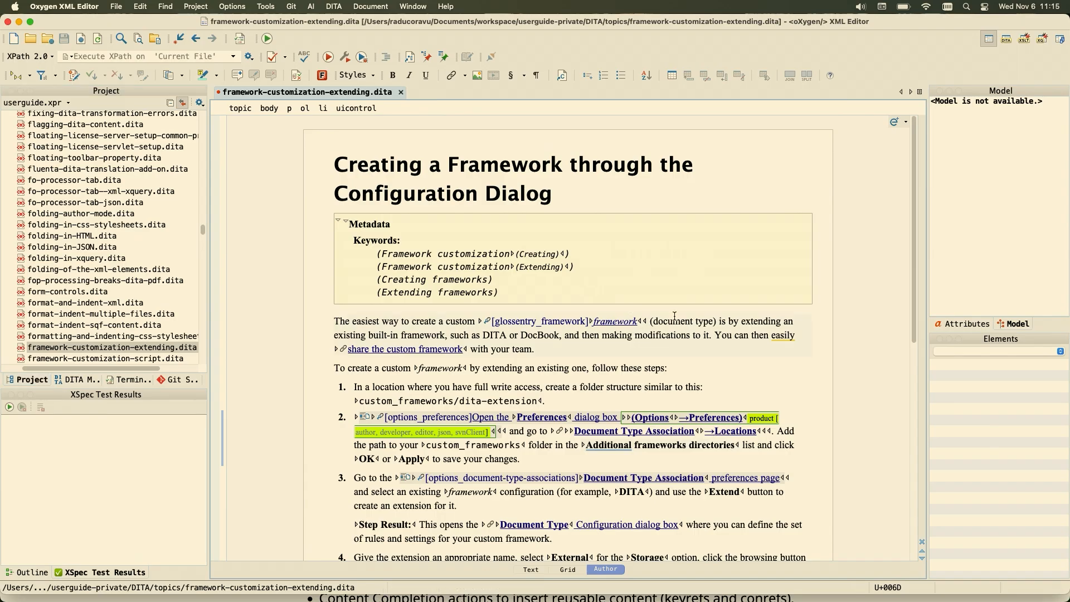
# Step: Show the UserManual.ditamap structure in the DITA Maps Manager, starting from the root of the map
pyautogui.click(674, 316)
pyautogui.click(78, 379)
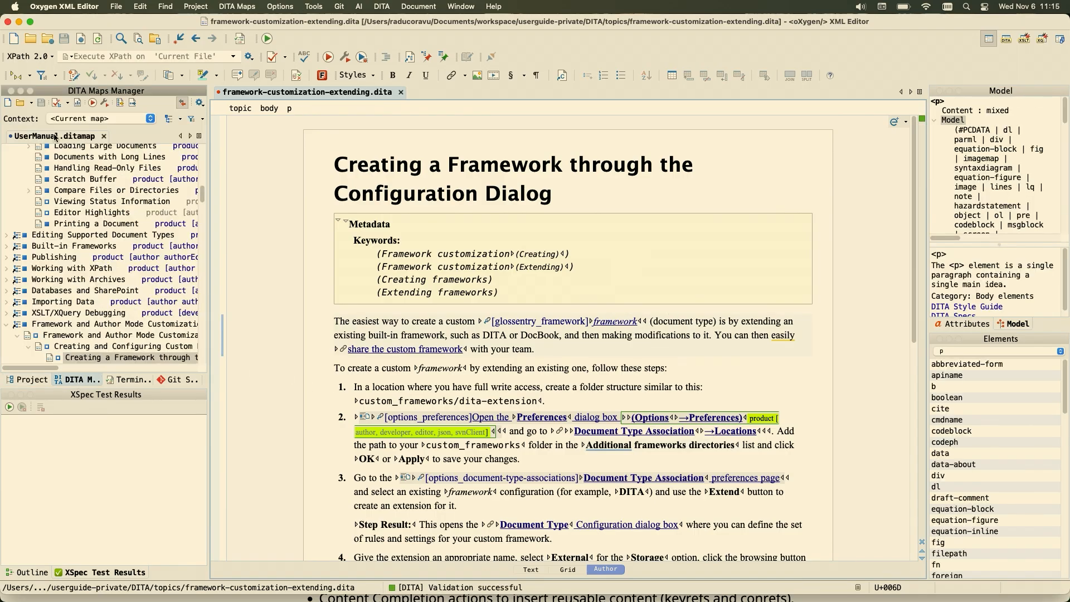
pyautogui.scroll(15, 62, 178)
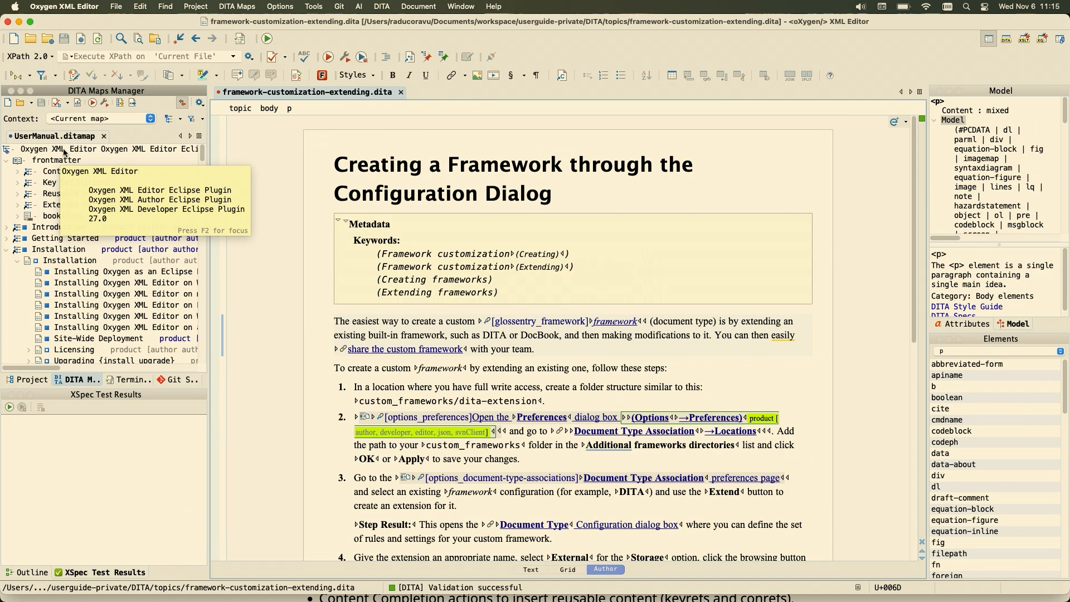
# Step: Show the DITA Reusable Components view and close the Model and Attributes views to give it more room
pyautogui.click(461, 6)
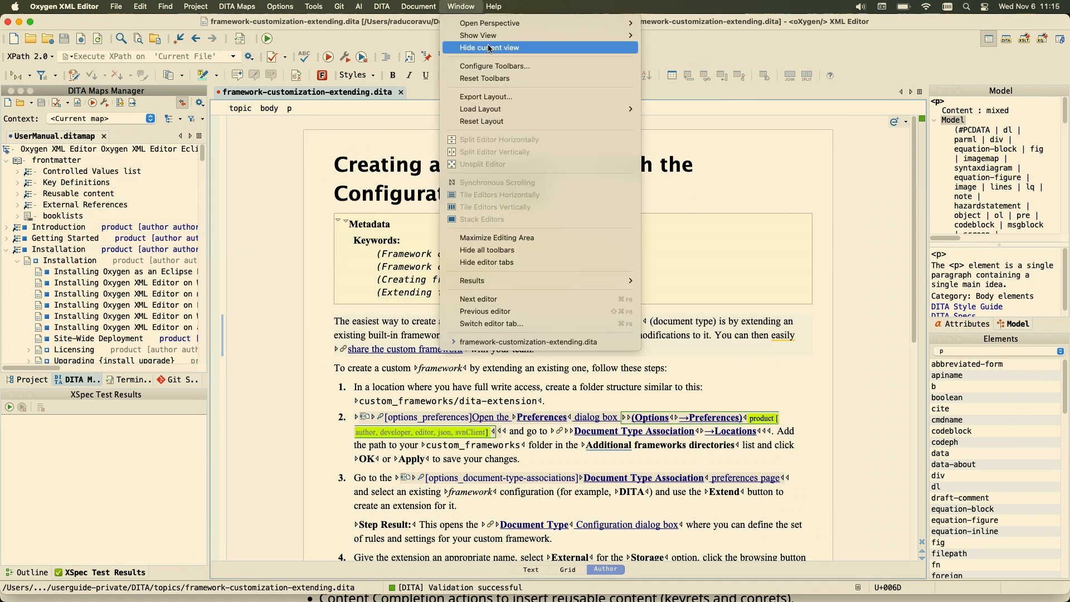
pyautogui.moveTo(490, 36)
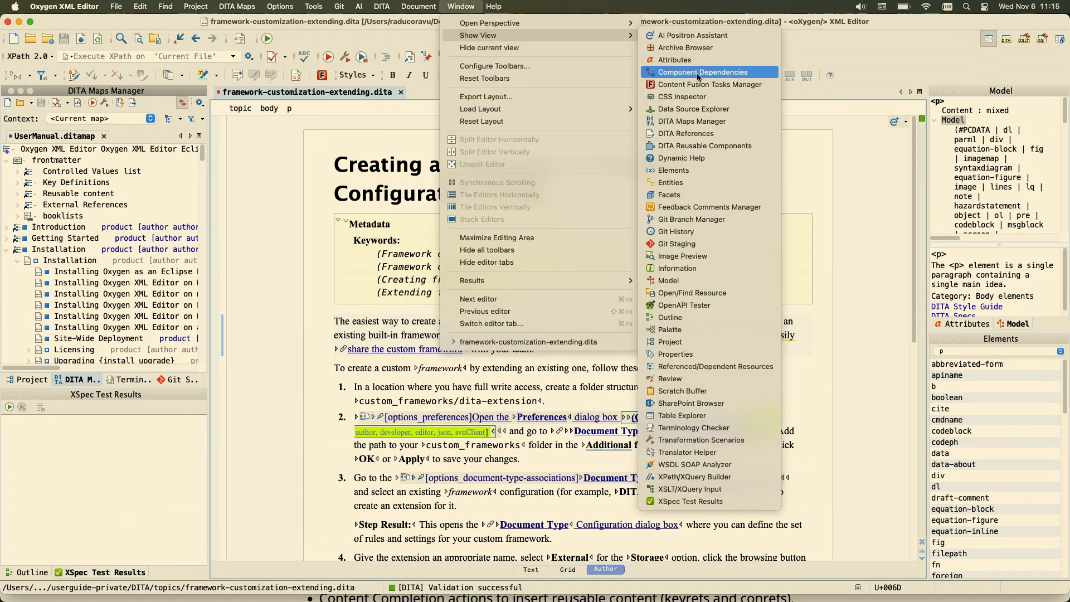
pyautogui.click(703, 146)
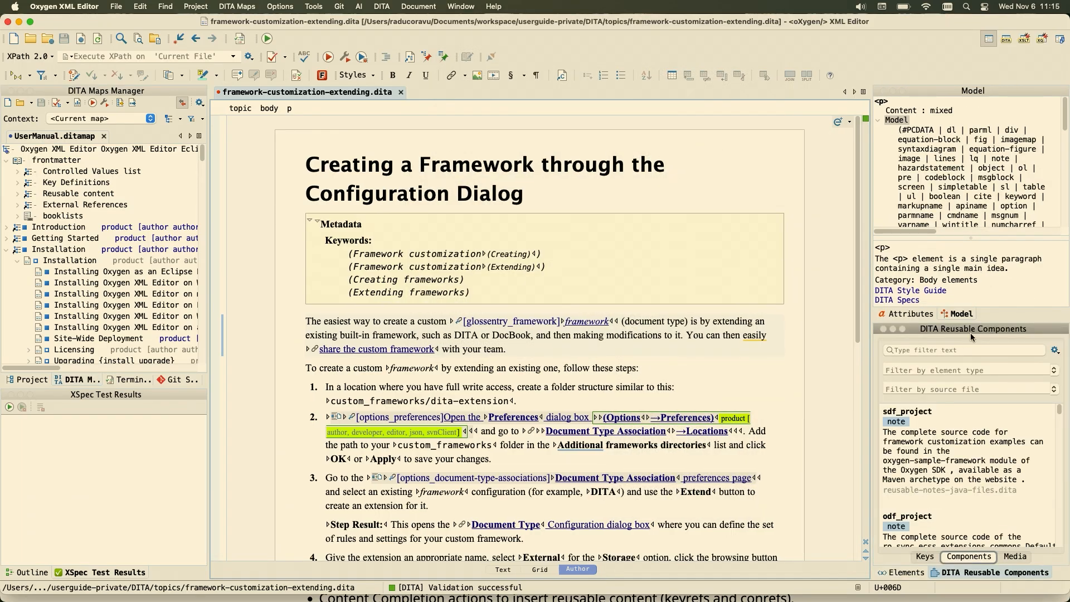
pyautogui.click(882, 90)
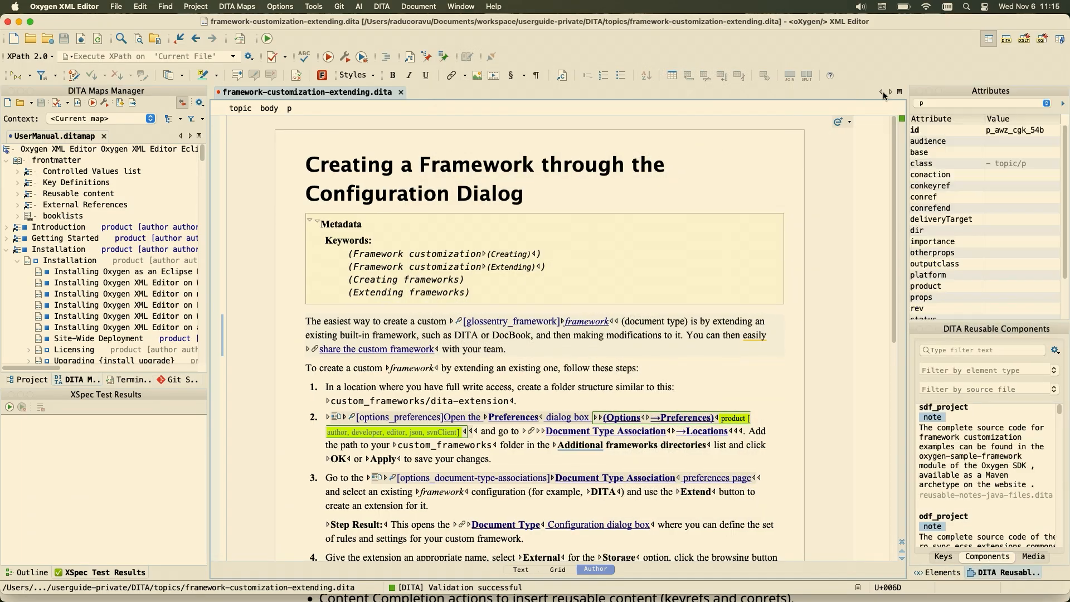
pyautogui.click(920, 90)
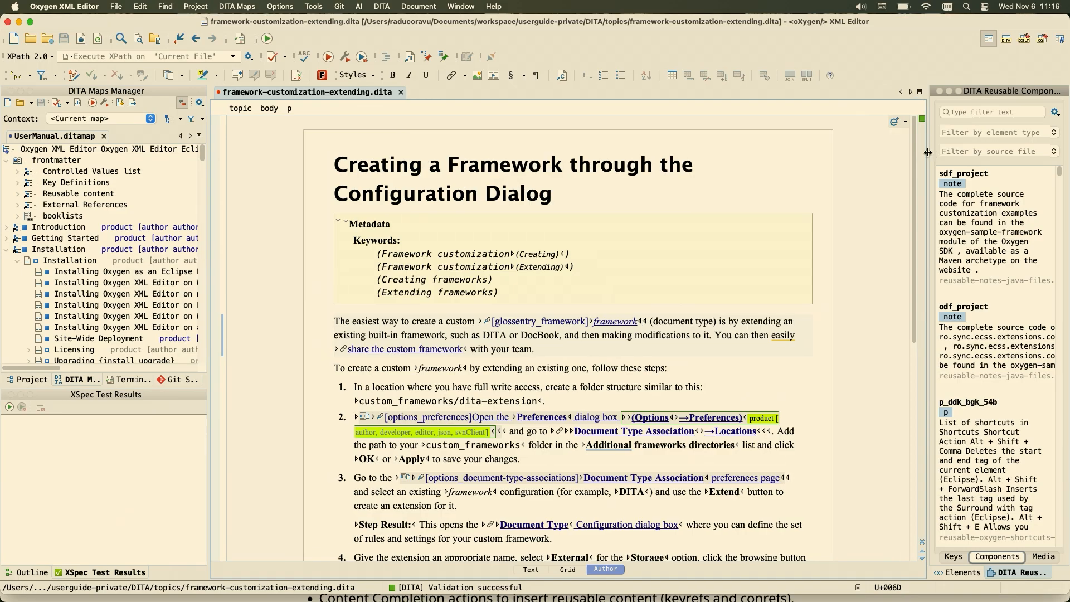
# Step: Widen the DITA Reusable Components view and examine its keys alongside the expanded Key Definitions branch of the map
pyautogui.moveTo(928, 154); pyautogui.dragTo(859, 154)
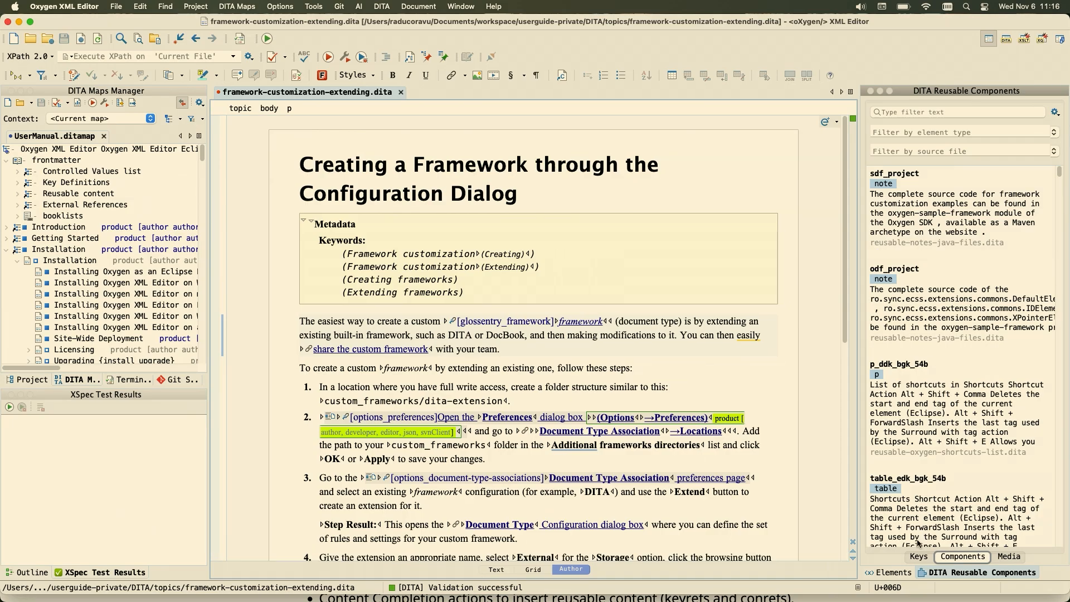
pyautogui.click(918, 556)
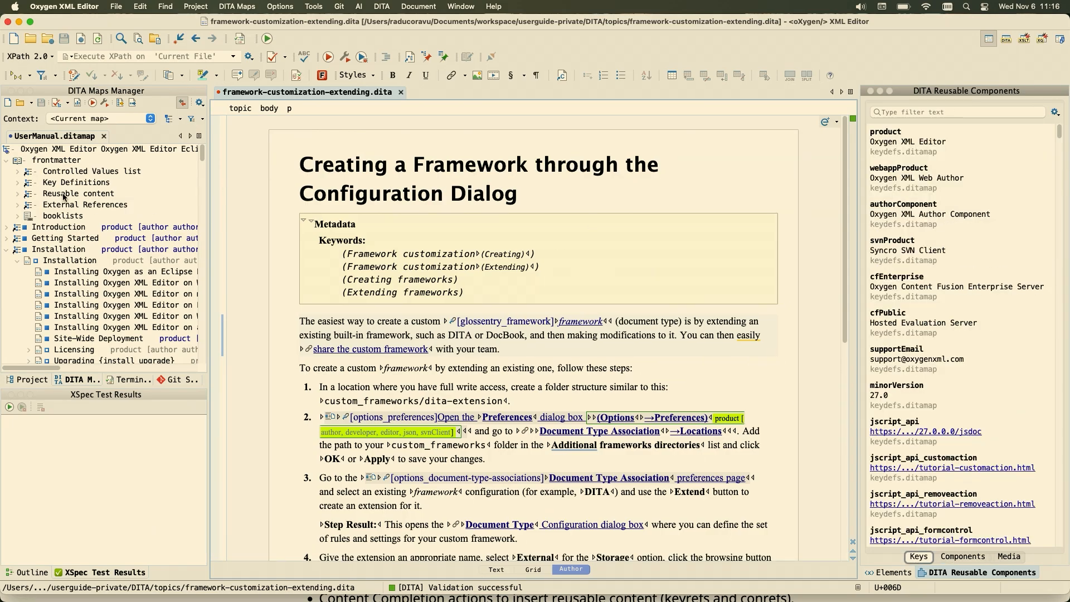
pyautogui.click(18, 182)
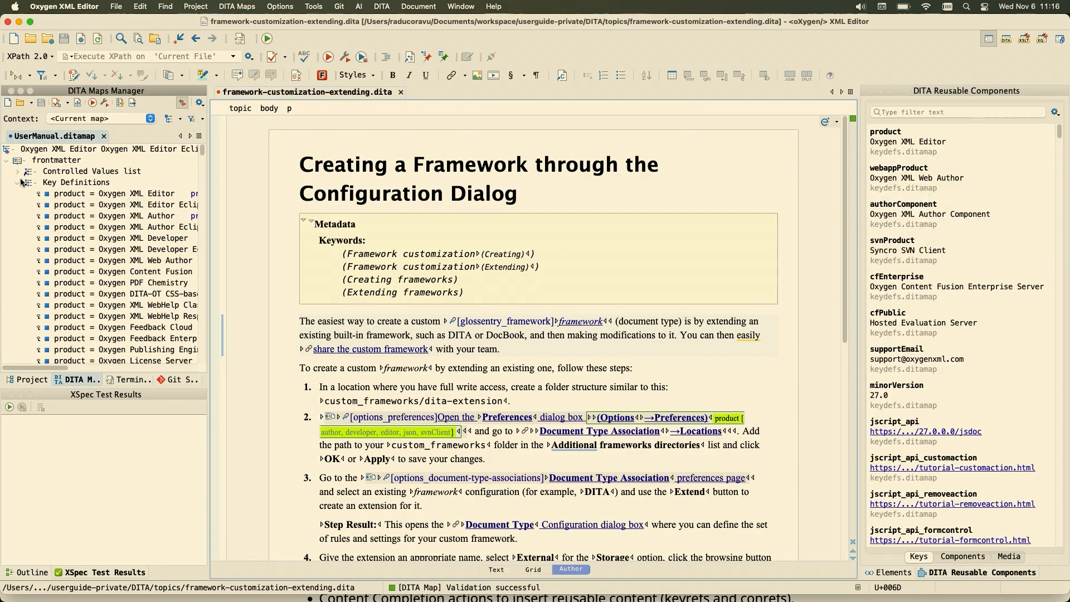
pyautogui.click(71, 198)
pyautogui.hscroll(2, 65, 212)
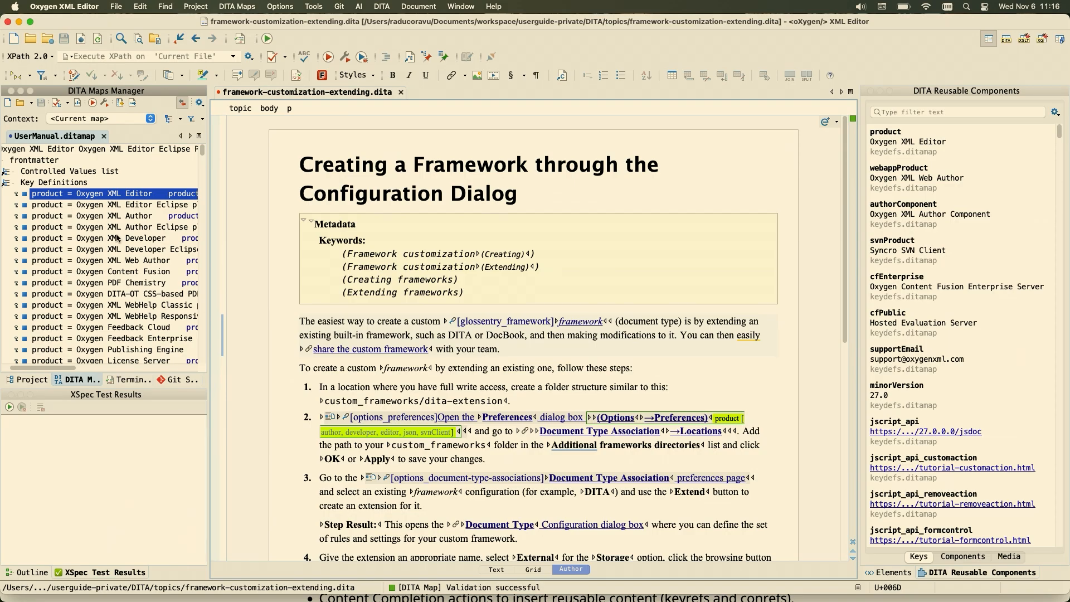
# Step: Try inserting a reference to the product key near the end of "making modifications to it" in the opening paragraph, and undo the insertion
pyautogui.click(922, 146)
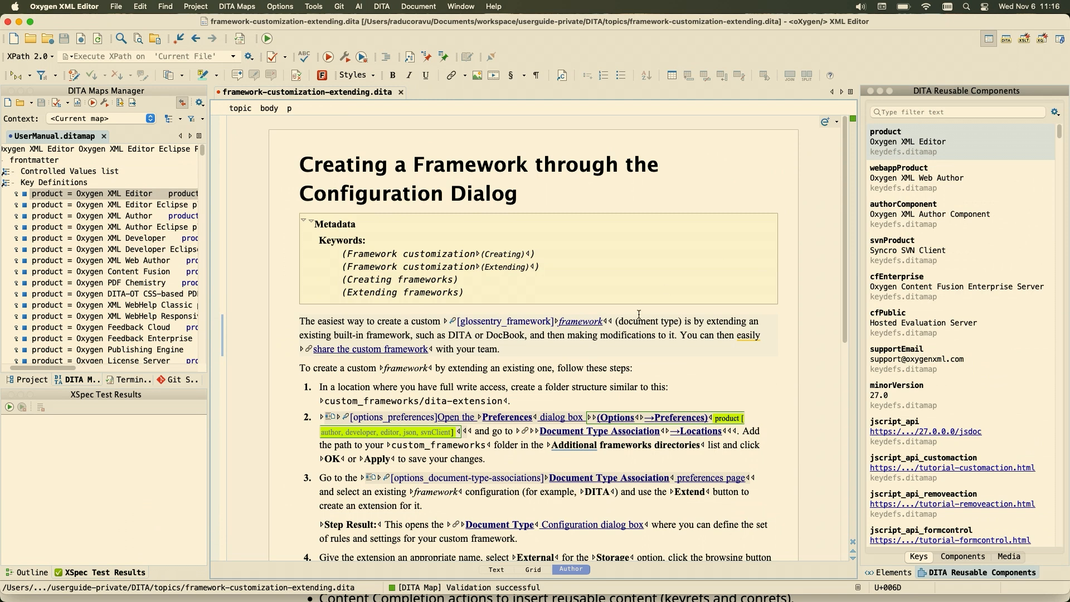
pyautogui.click(671, 334)
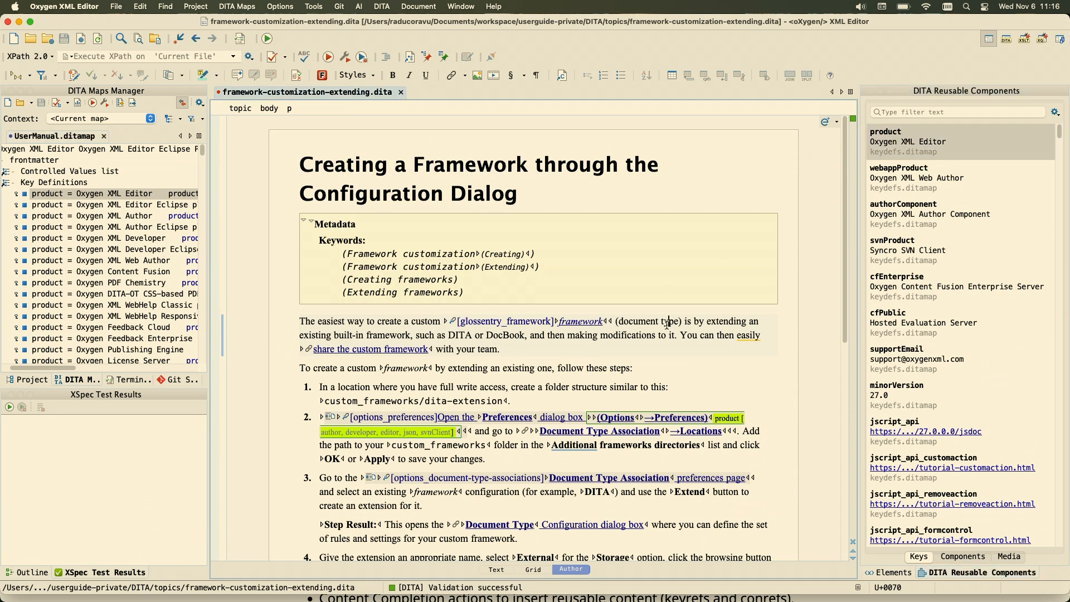
pyautogui.doubleClick(908, 144)
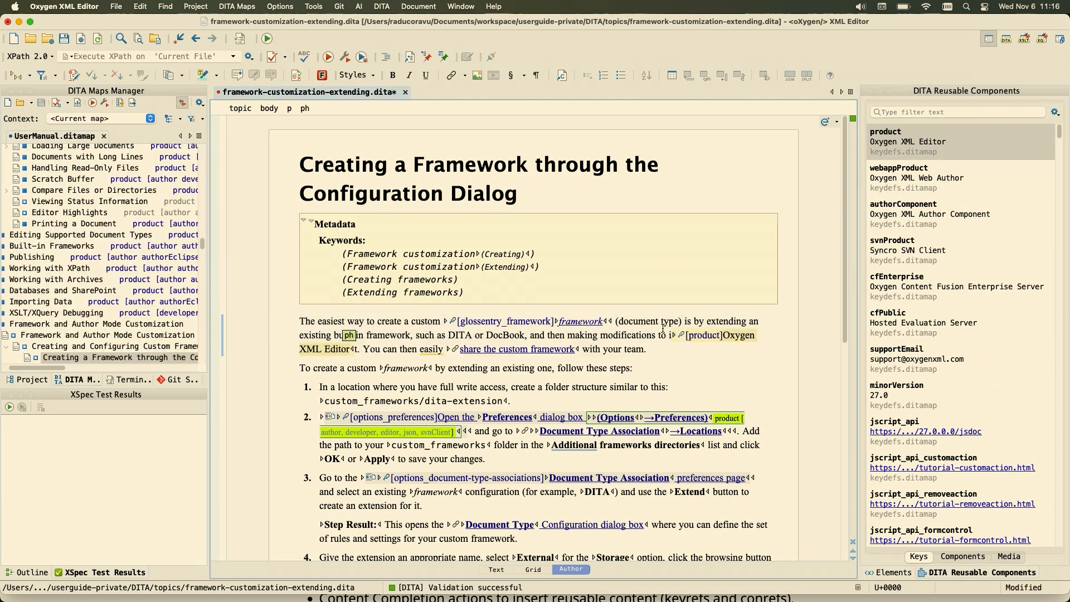
pyautogui.press('super+z')
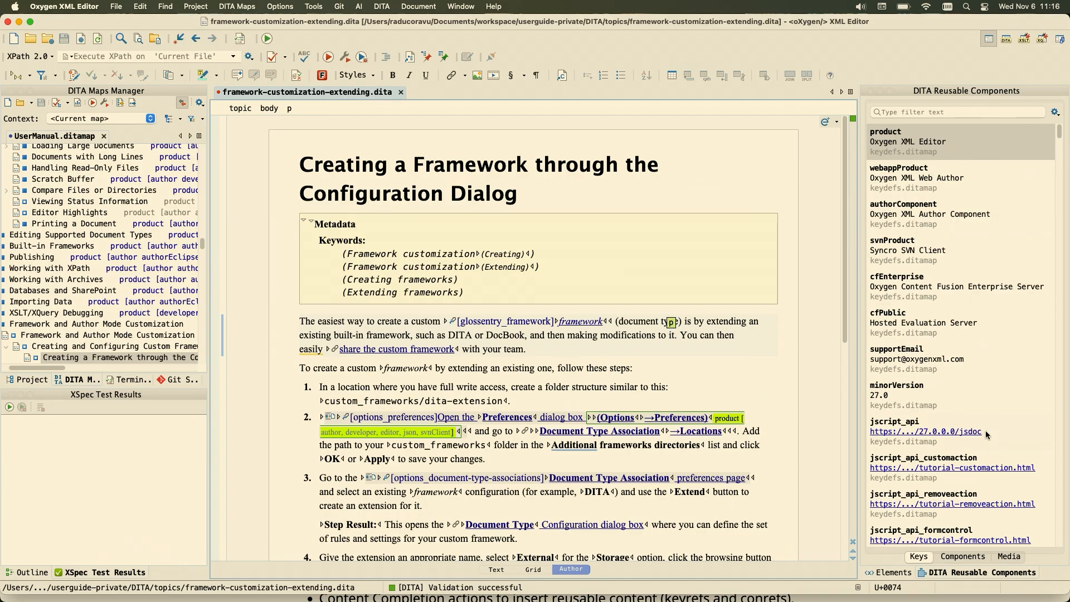
# Step: Try inserting the odf_project note from the reusable components into the opening paragraph, and undo the insertion
pyautogui.click(962, 556)
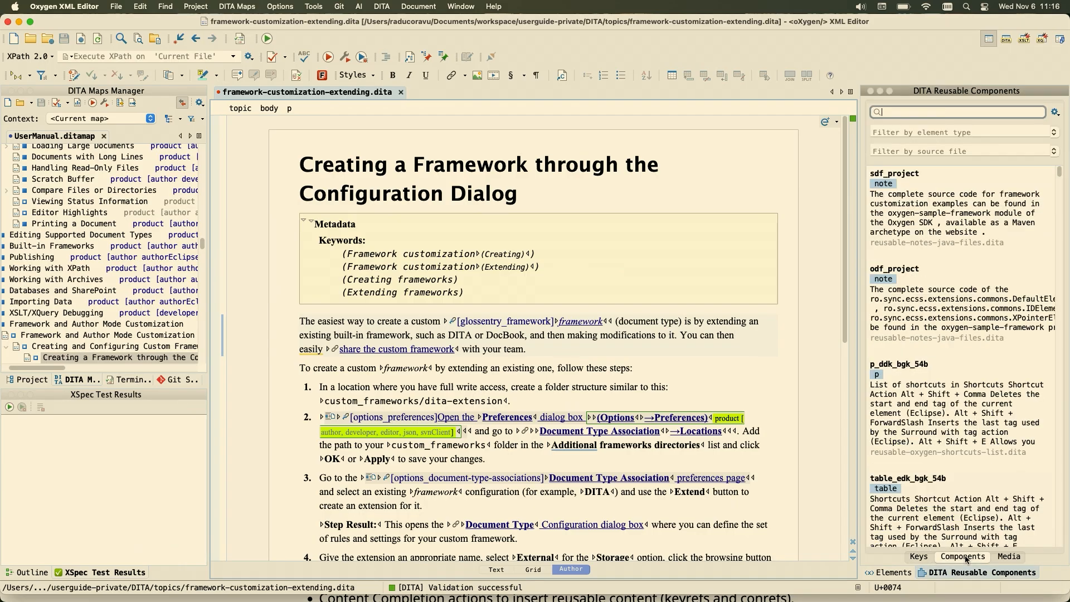
pyautogui.scroll(-3, 967, 223)
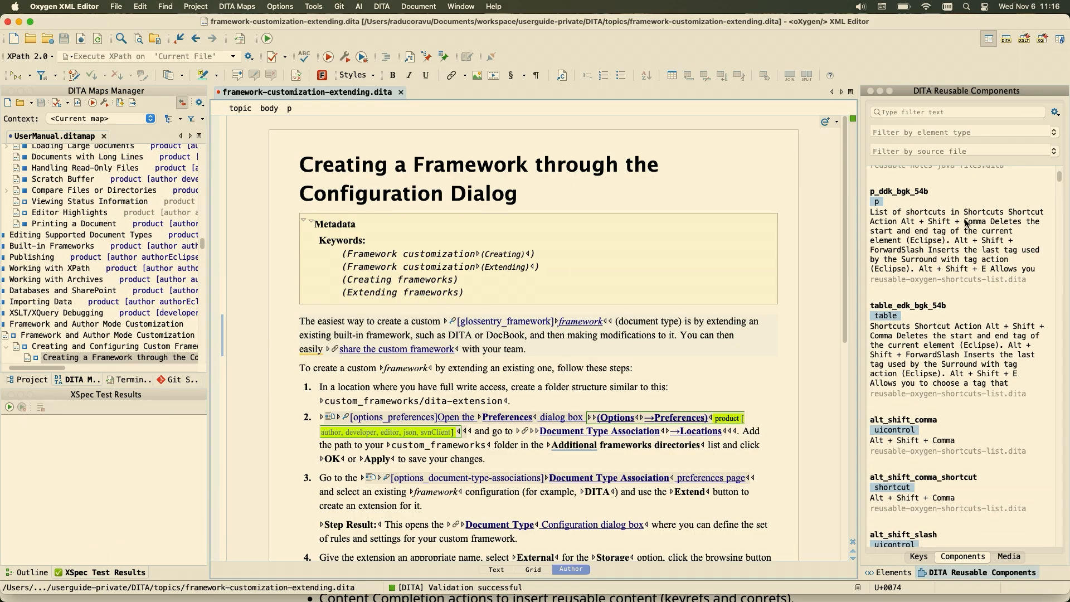
pyautogui.scroll(4, 947, 240)
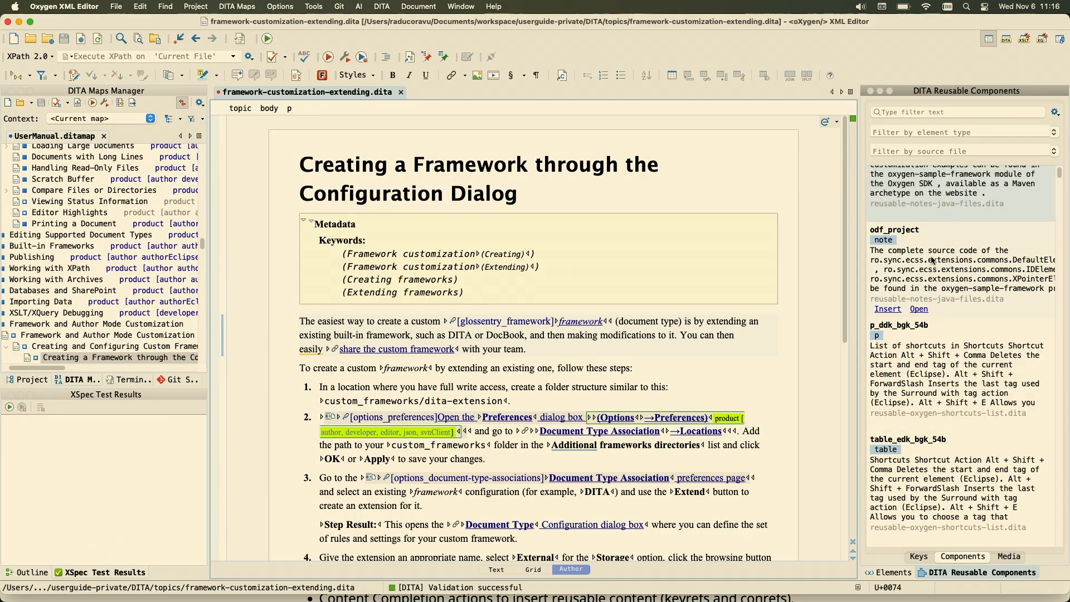
pyautogui.doubleClick(932, 261)
pyautogui.scroll(-5, 553, 355)
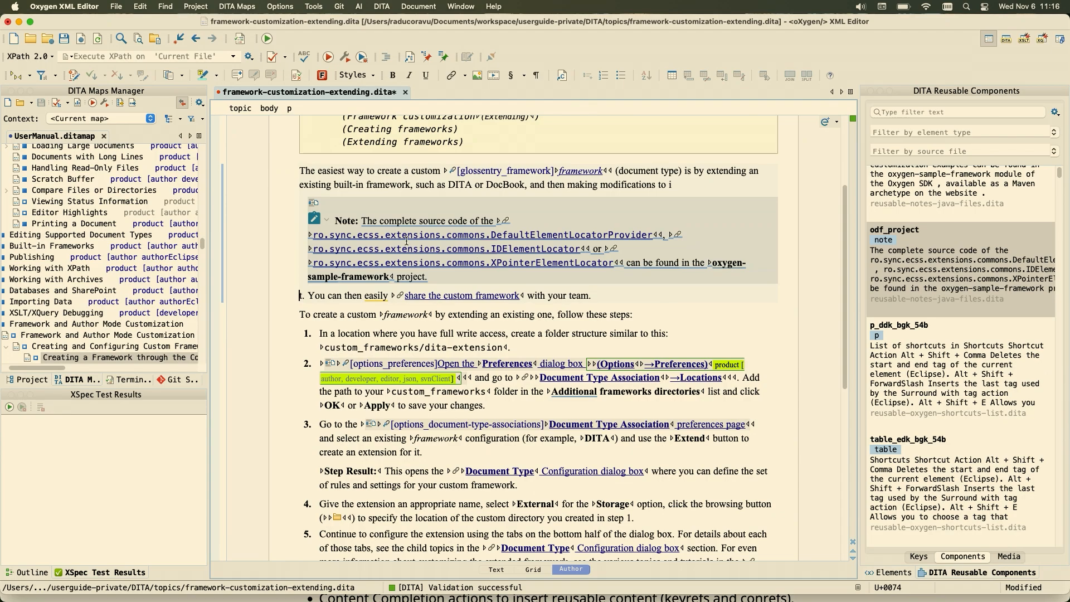
pyautogui.press('super+z')
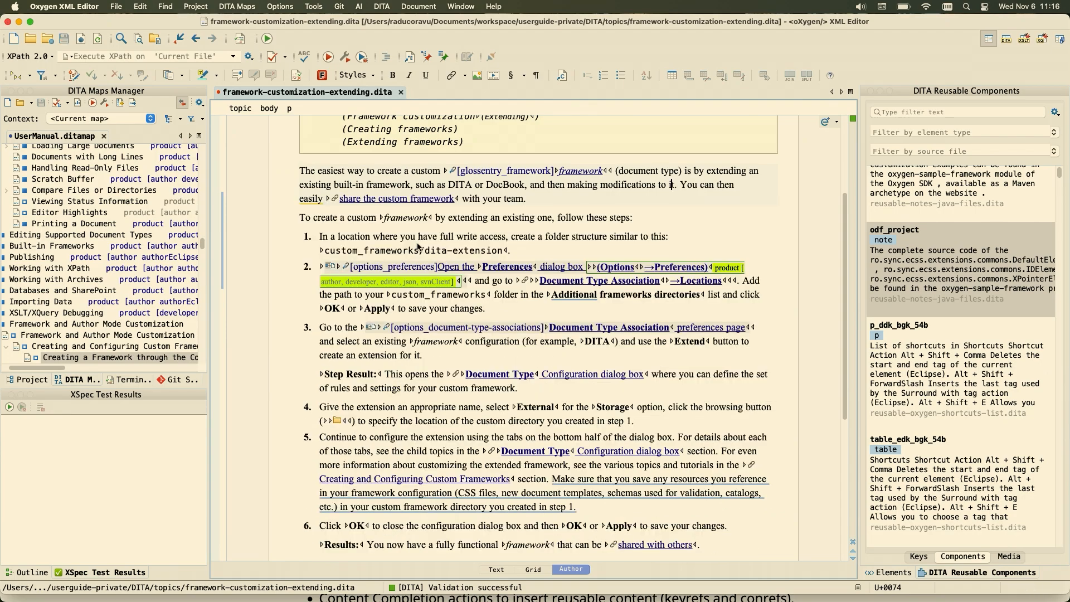
# Step: Examine the reusable components, including the shortcut and uicontrol elements from reusable-oxygen-shortcuts-list.dita
pyautogui.scroll(1, 879, 258)
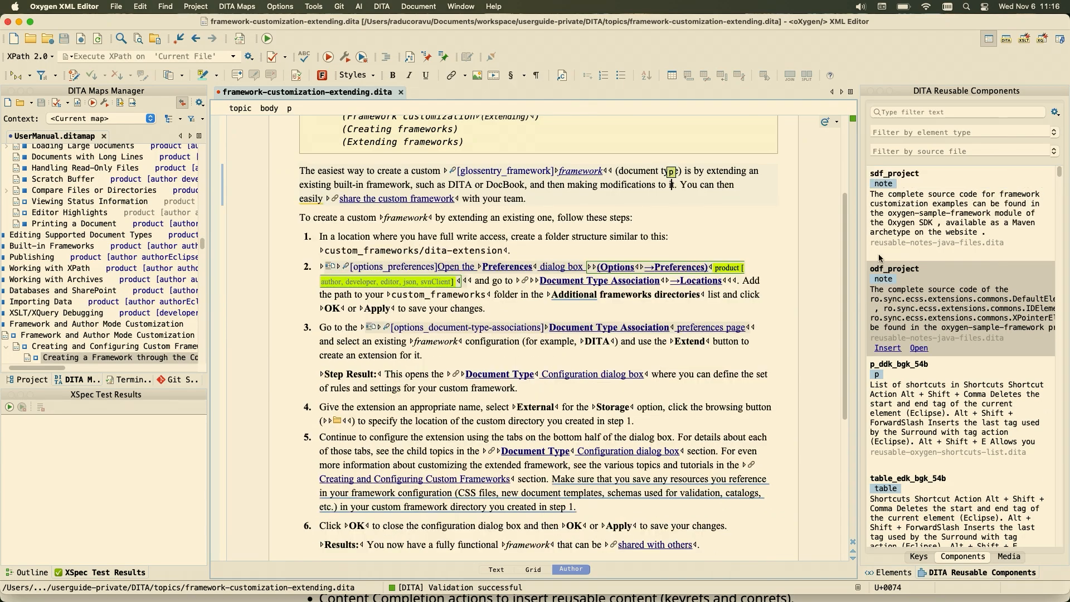
pyautogui.scroll(-15, 880, 258)
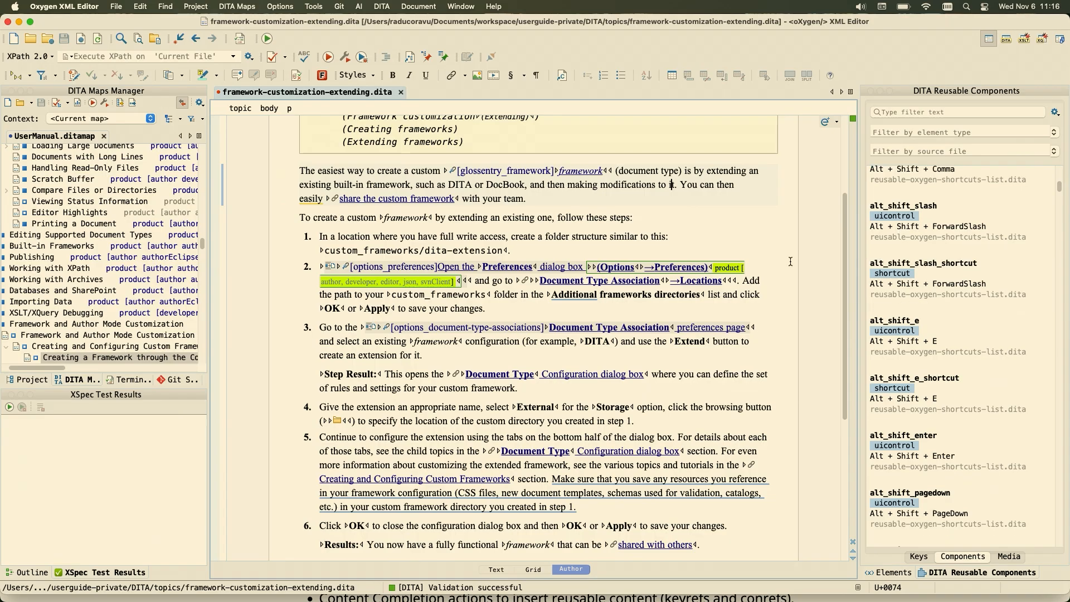
pyautogui.scroll(-5, 976, 241)
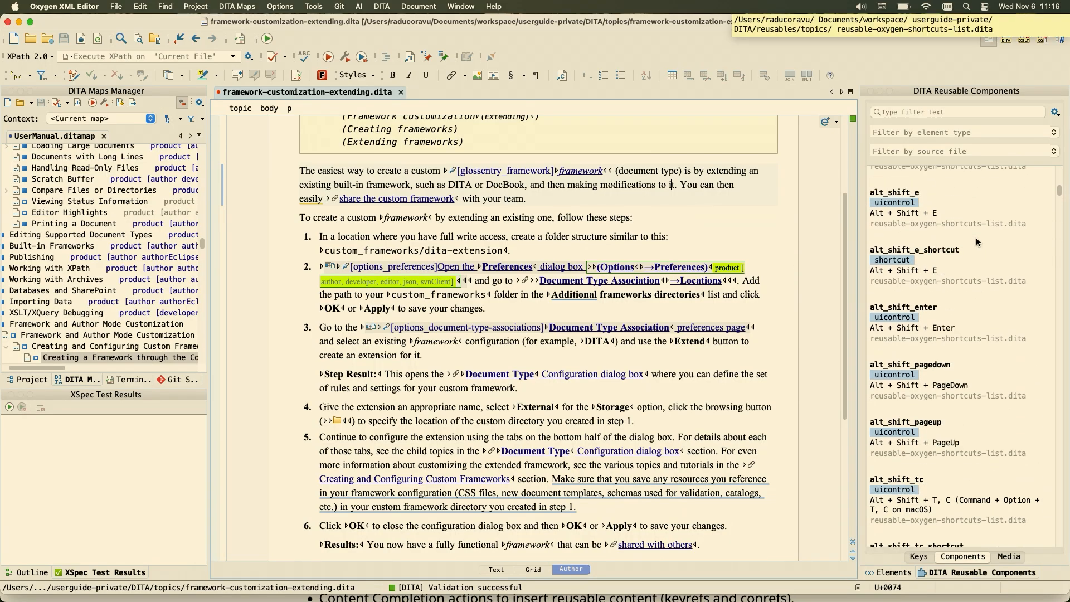
pyautogui.scroll(20, 961, 203)
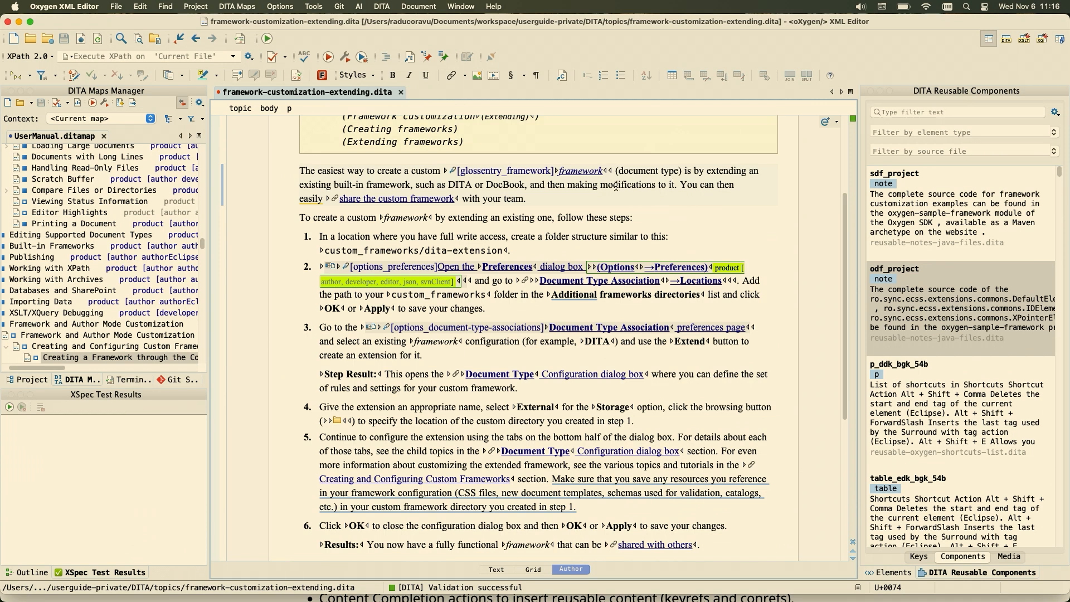
pyautogui.moveTo(895, 232)
pyautogui.scroll(-15, 905, 224)
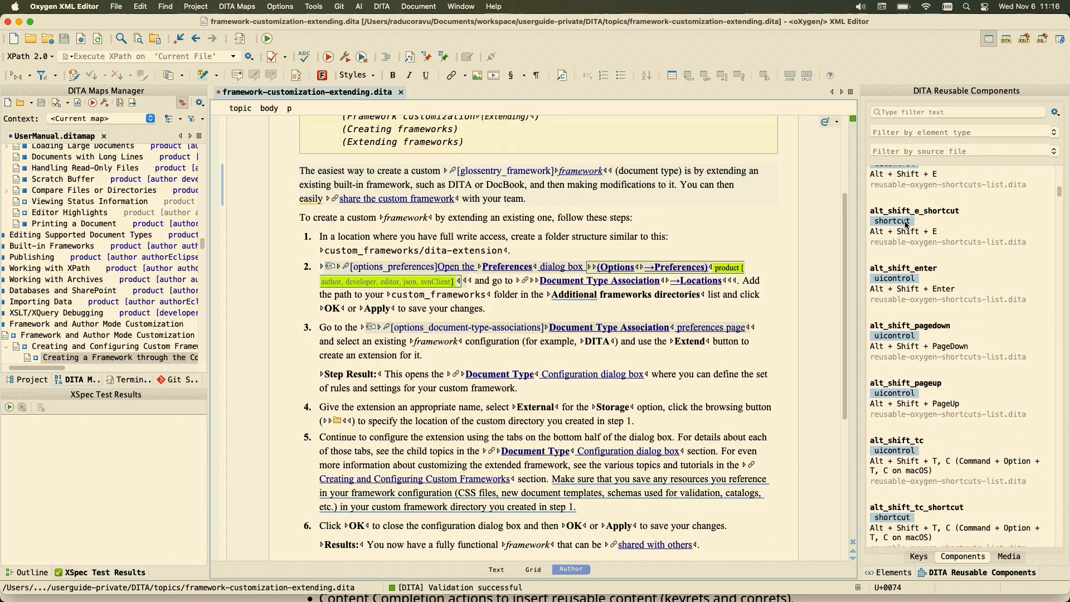
pyautogui.scroll(15, 904, 221)
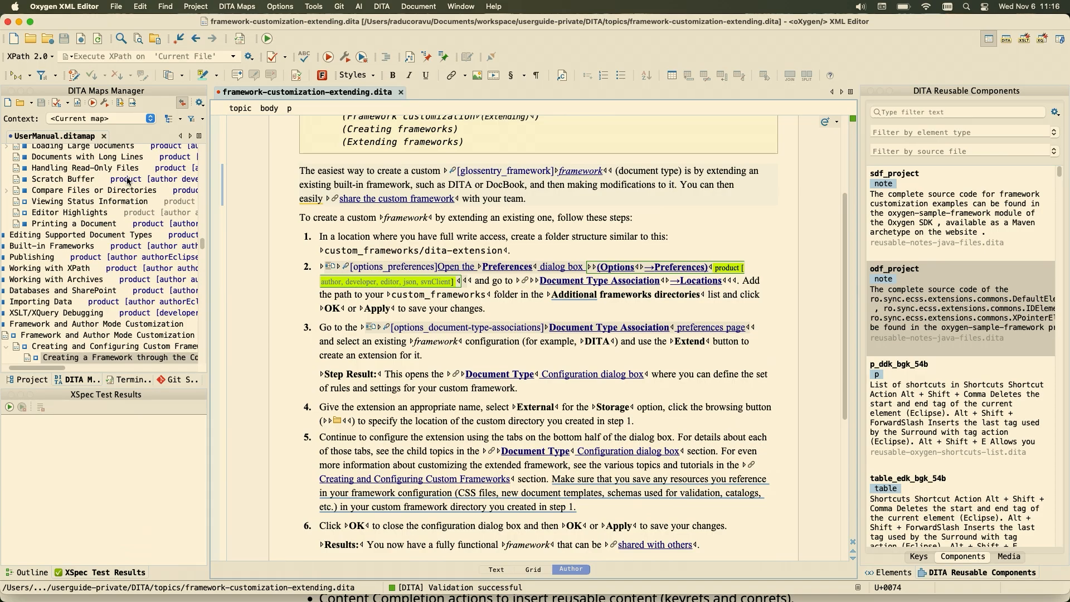
# Step: Apply the author condition set to the map and examine which key definitions it excludes
pyautogui.scroll(-10, 128, 179)
pyautogui.scroll(15, 129, 180)
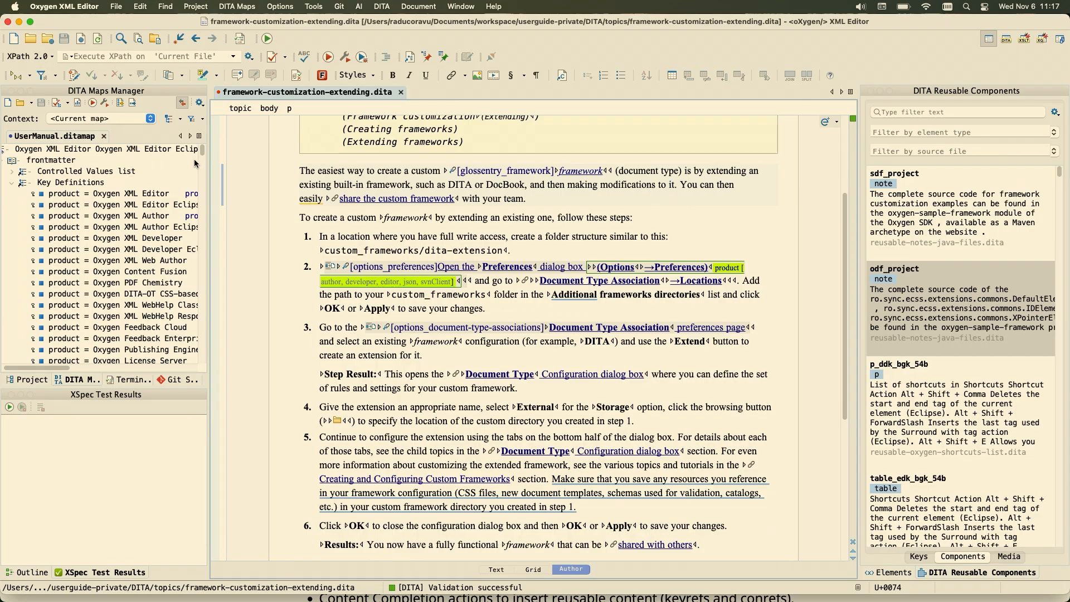
pyautogui.click(204, 118)
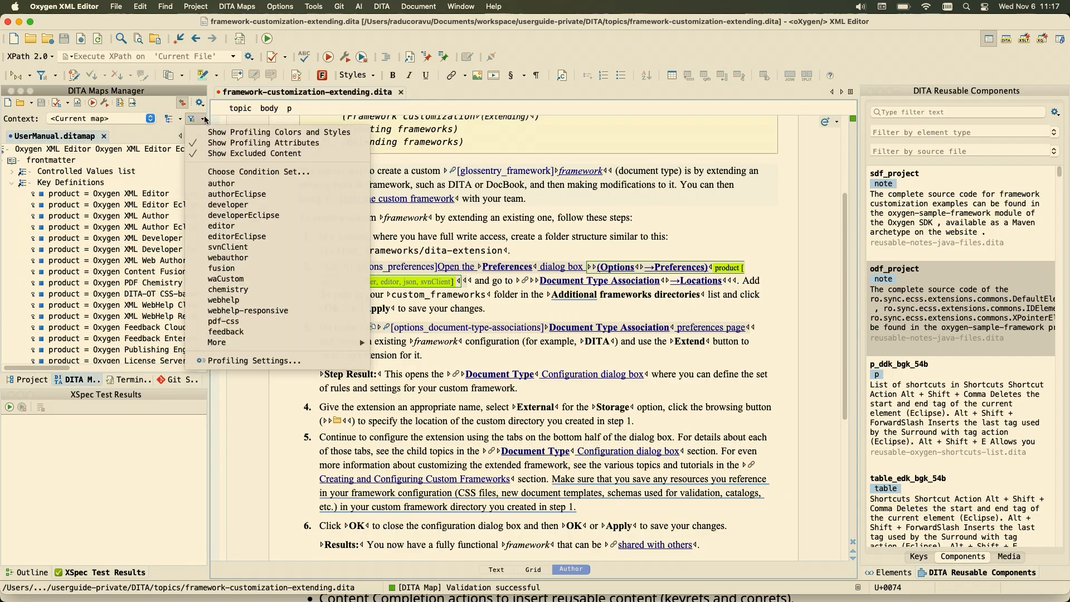
pyautogui.click(212, 184)
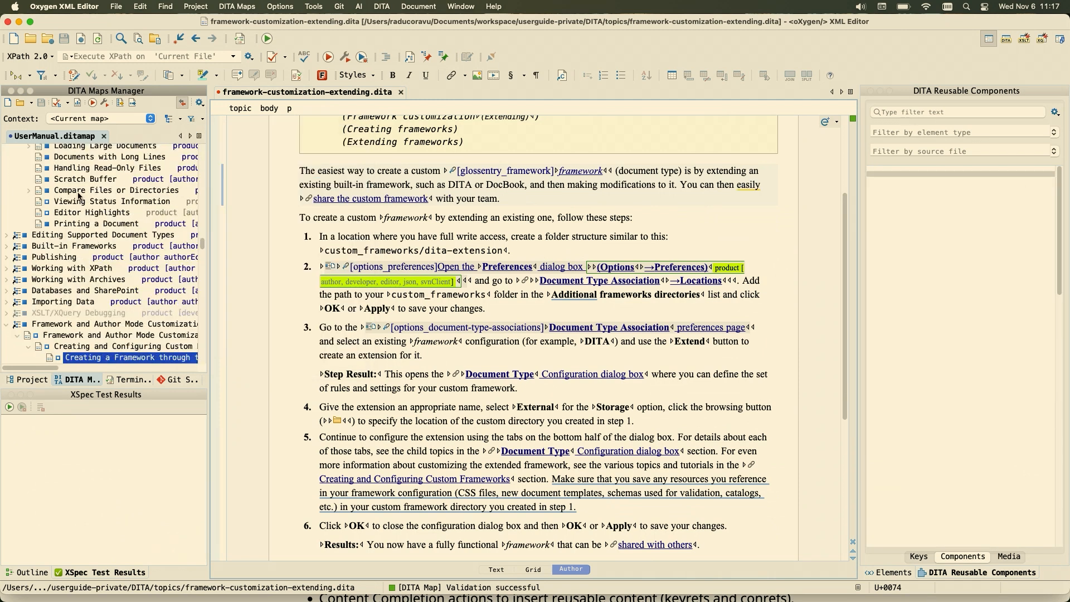
pyautogui.scroll(10, 78, 192)
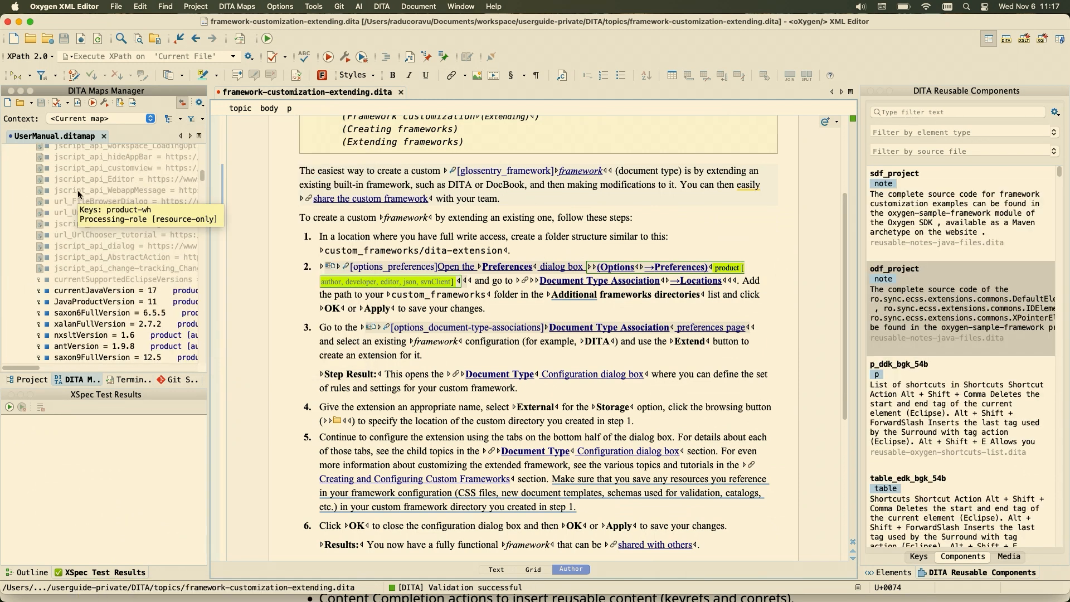
pyautogui.click(80, 183)
pyautogui.scroll(5, 88, 184)
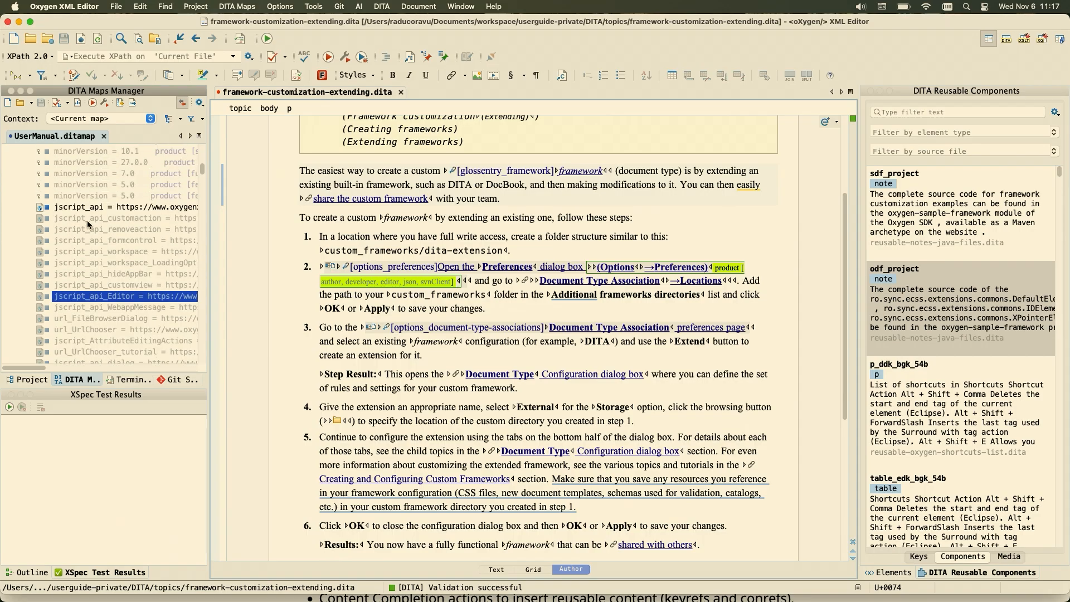
# Step: Set the product profiling attribute of the whole opening paragraph to developer
pyautogui.tripleClick(680, 172)
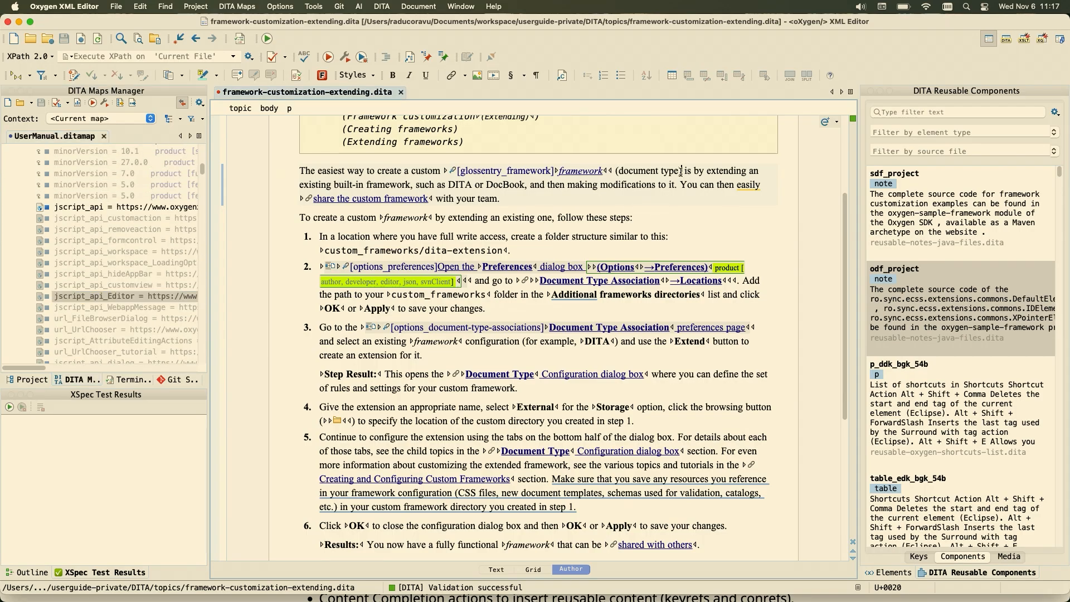
pyautogui.rightClick(680, 172)
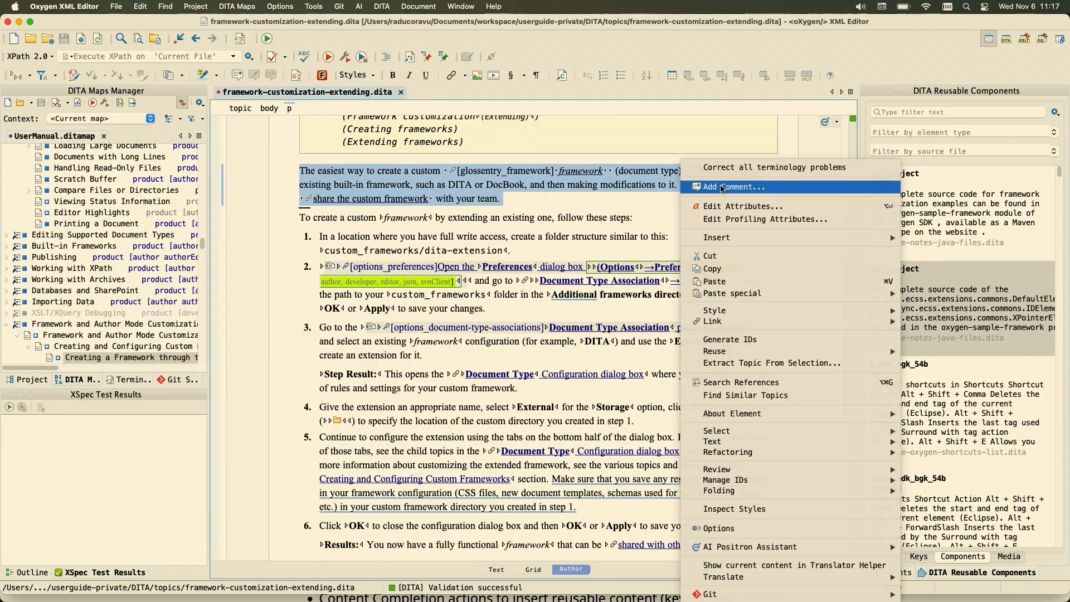
pyautogui.click(733, 219)
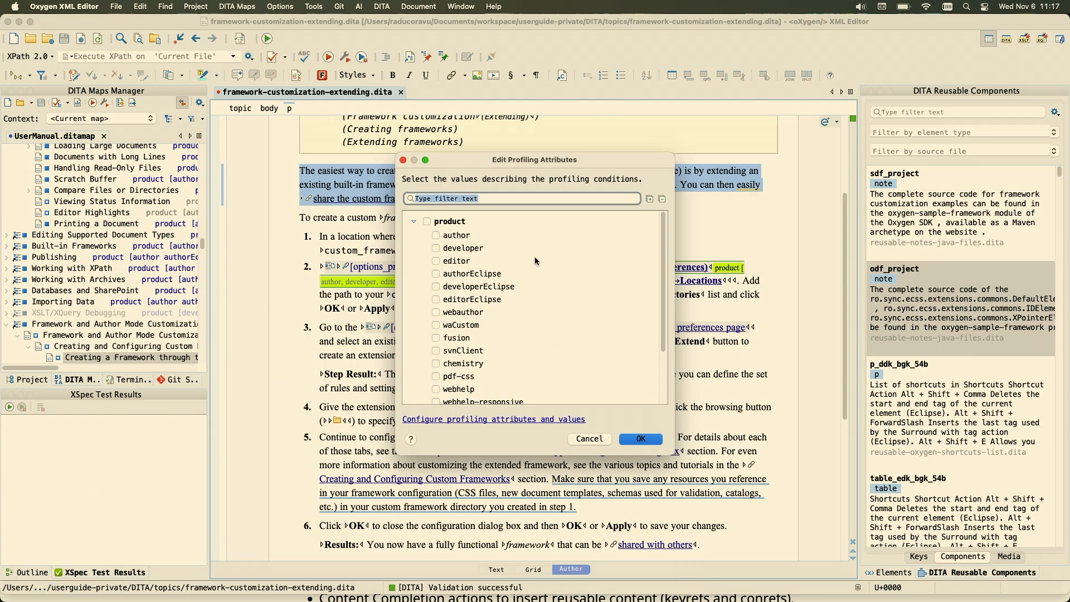
pyautogui.click(436, 249)
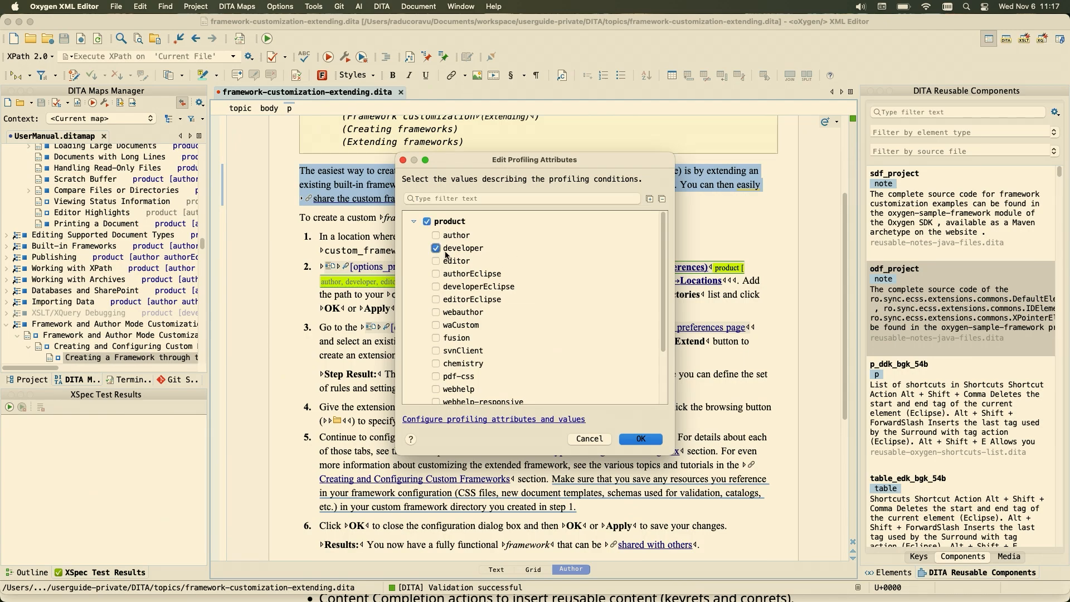
pyautogui.click(641, 438)
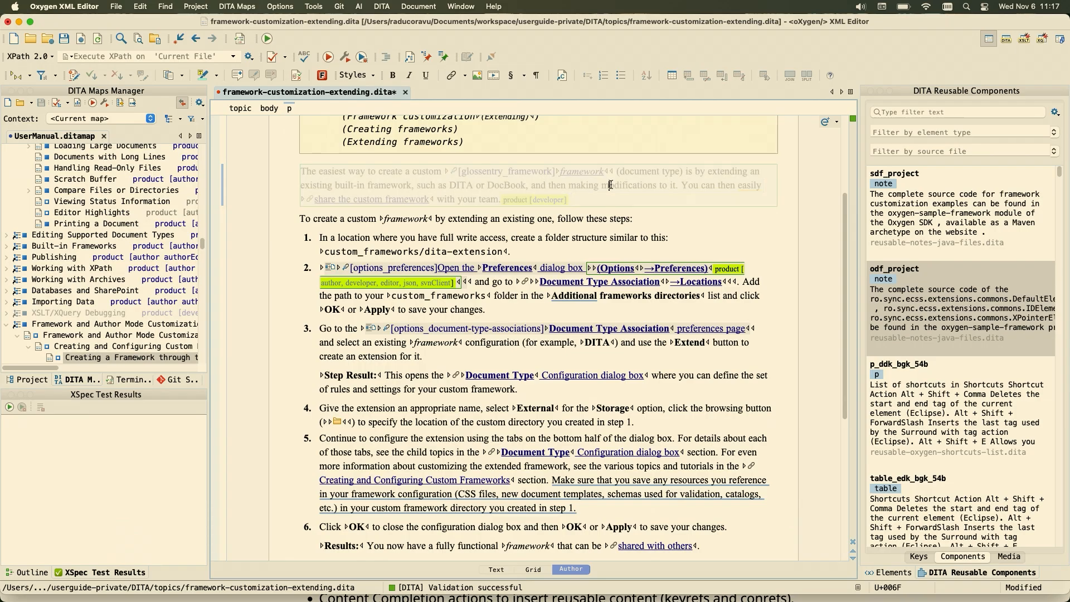
# Step: Check which profiling condition set is active and compare it with the profiled opening paragraph
pyautogui.click(193, 118)
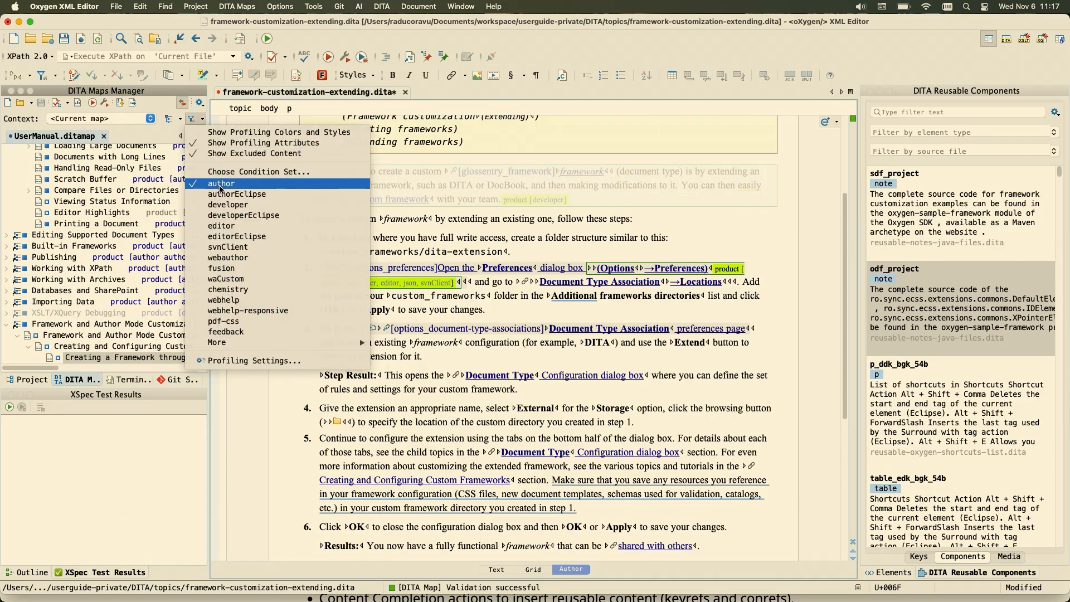
pyautogui.click(592, 185)
pyautogui.click(663, 185)
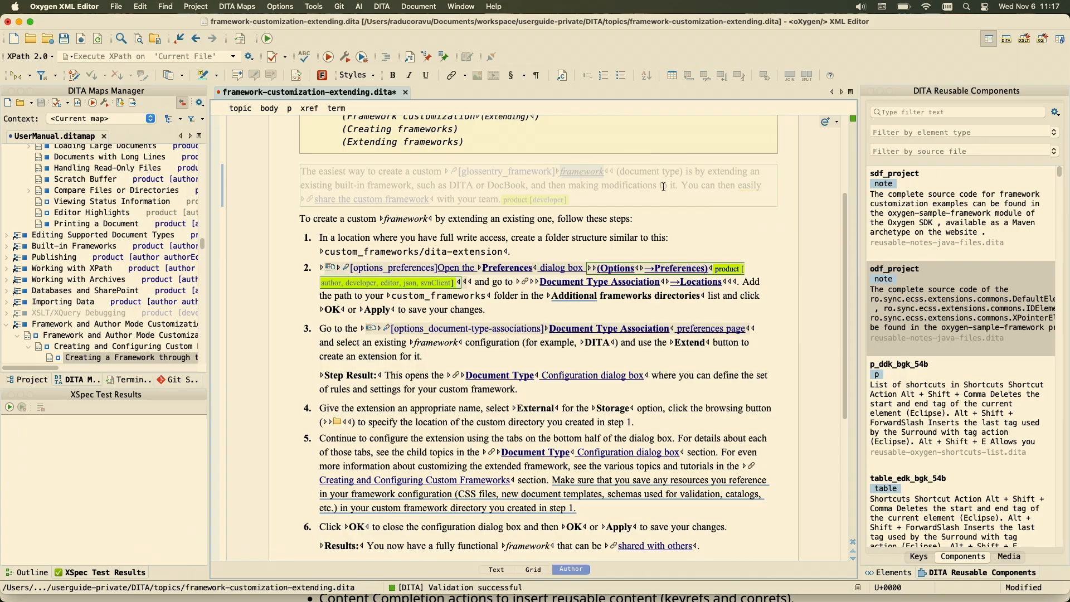
# Step: Apply the developer condition set to check the opening paragraph, and switch the condition set to editor
pyautogui.click(192, 119)
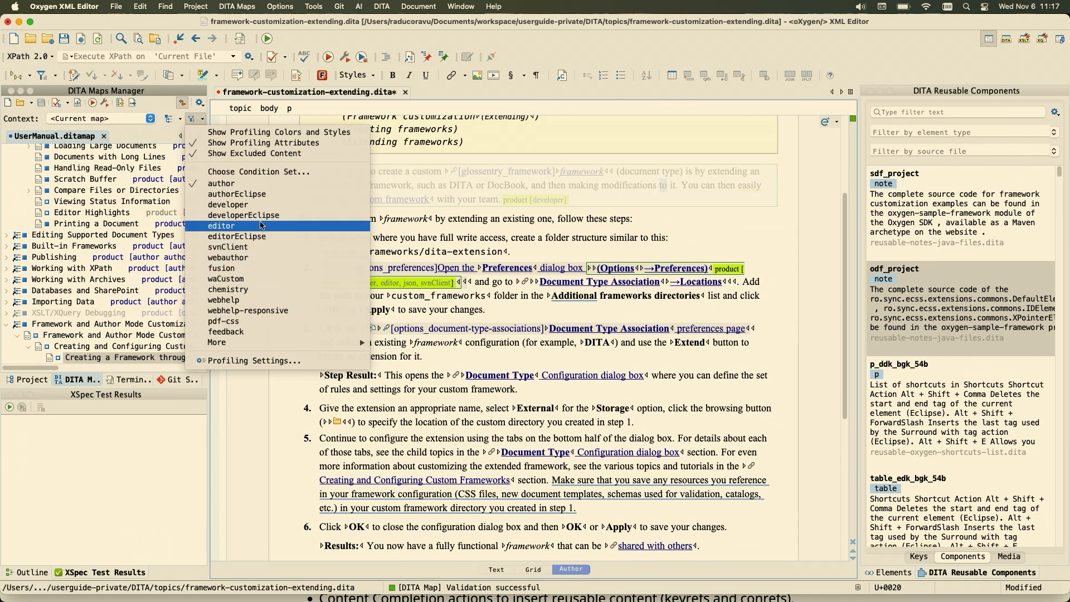
pyautogui.click(228, 204)
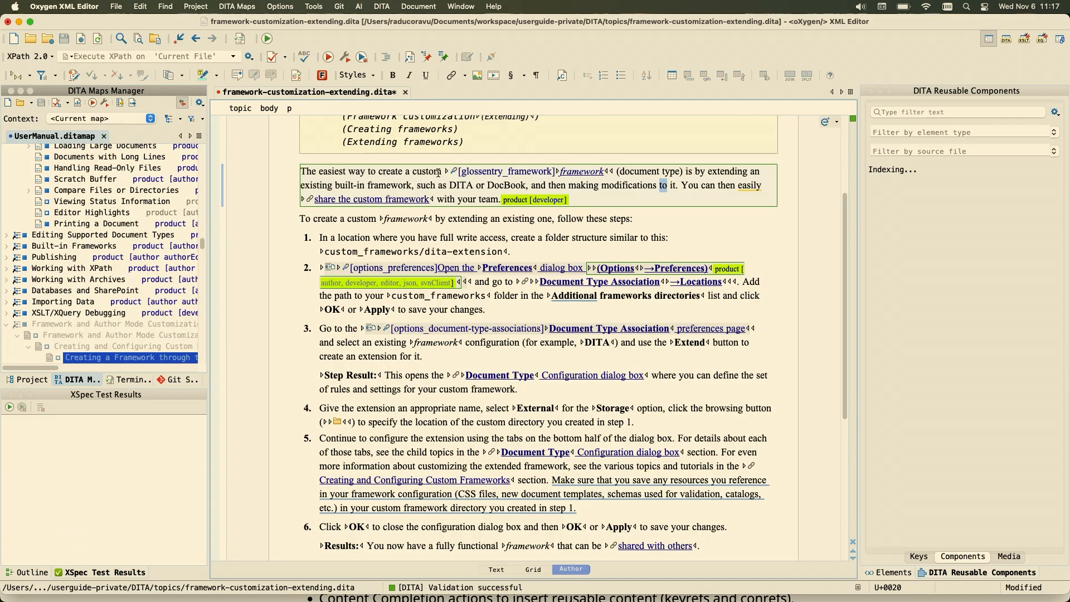
pyautogui.click(193, 118)
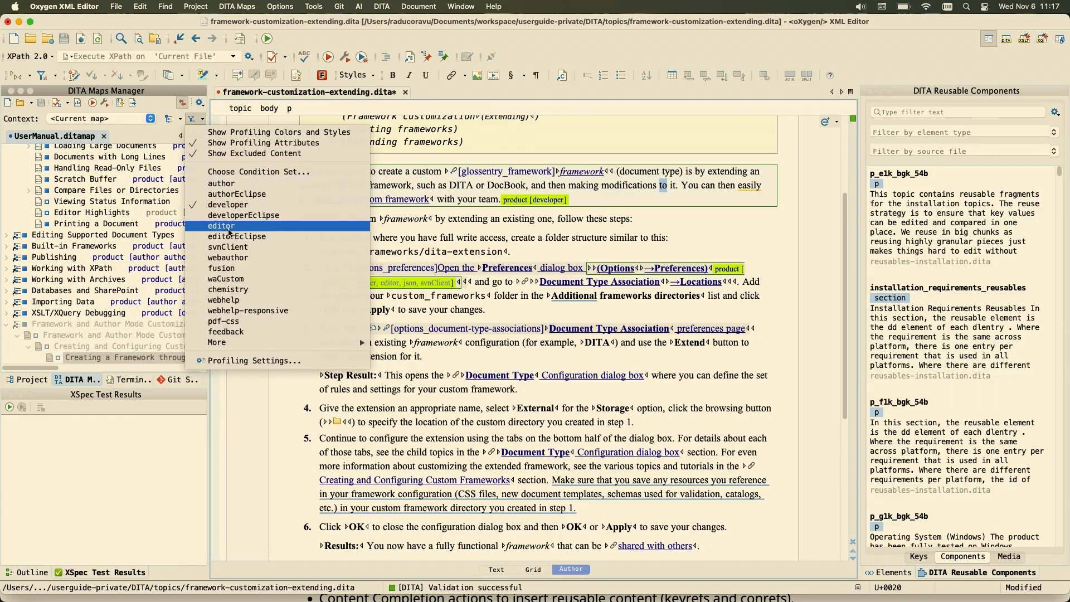
pyautogui.click(229, 225)
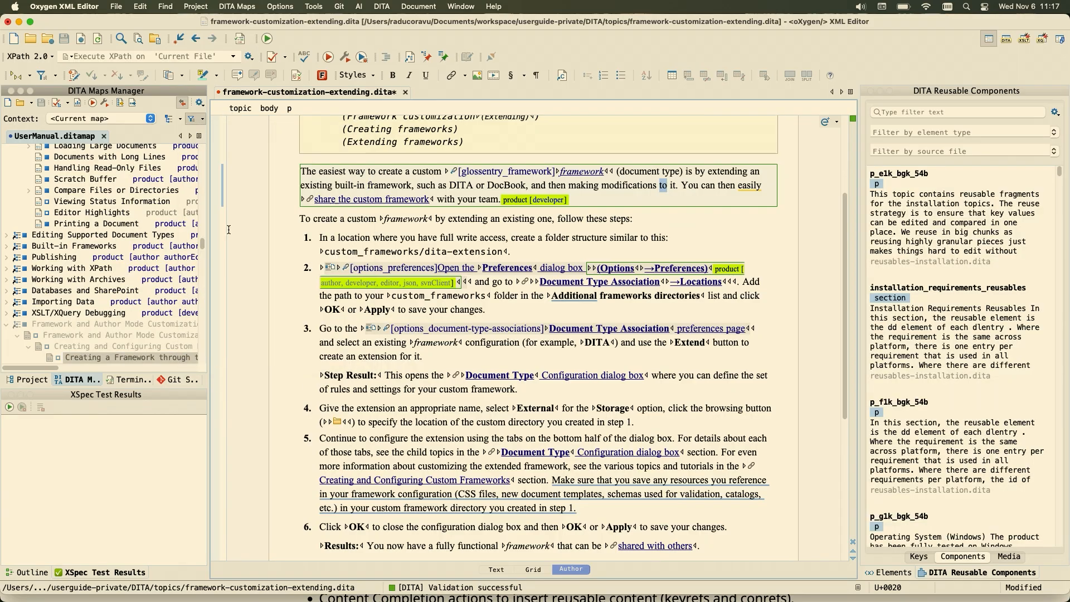
# Step: Examine what the active condition set excludes, from the opening paragraph to the Oxygen XML Web Author branch of the map
pyautogui.click(390, 181)
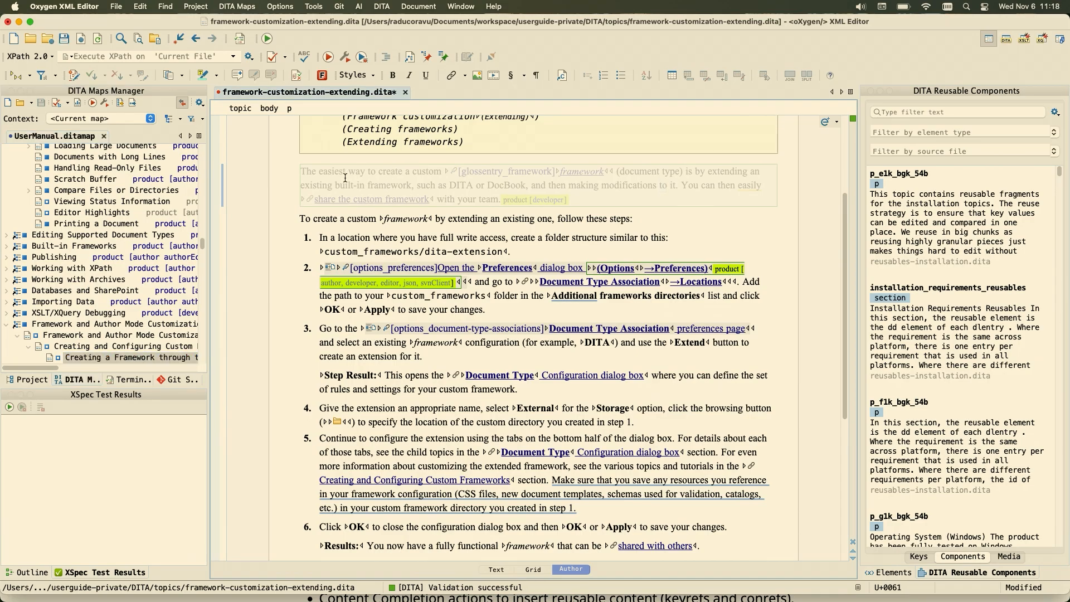
pyautogui.moveTo(308, 173); pyautogui.dragTo(572, 197)
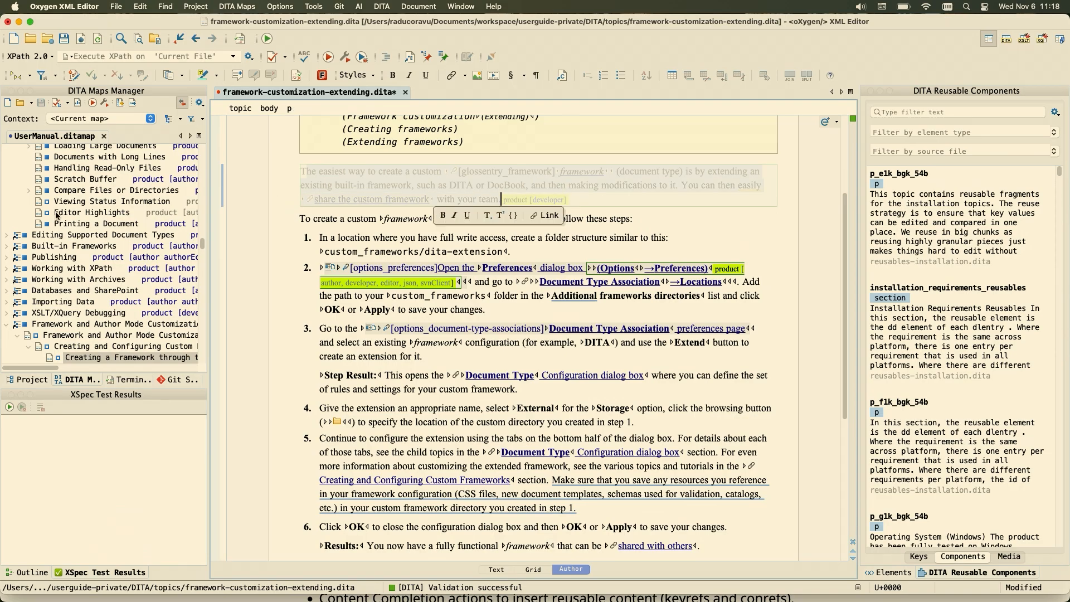
pyautogui.scroll(-5, 56, 214)
pyautogui.scroll(-15, 56, 215)
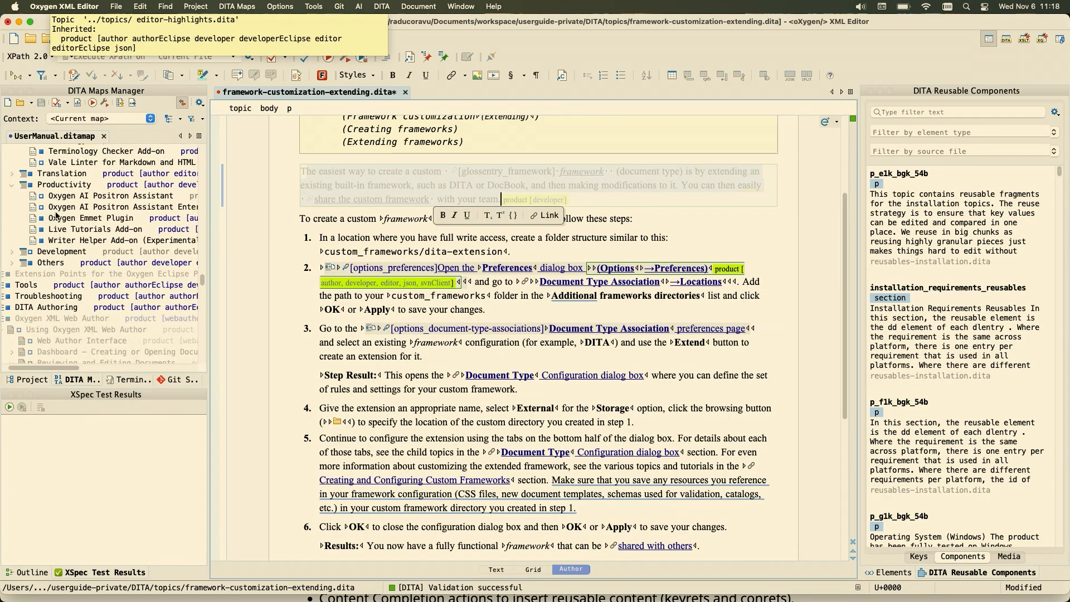
pyautogui.click(48, 260)
pyautogui.scroll(-5, 48, 260)
pyautogui.click(71, 204)
pyautogui.scroll(-8, 77, 235)
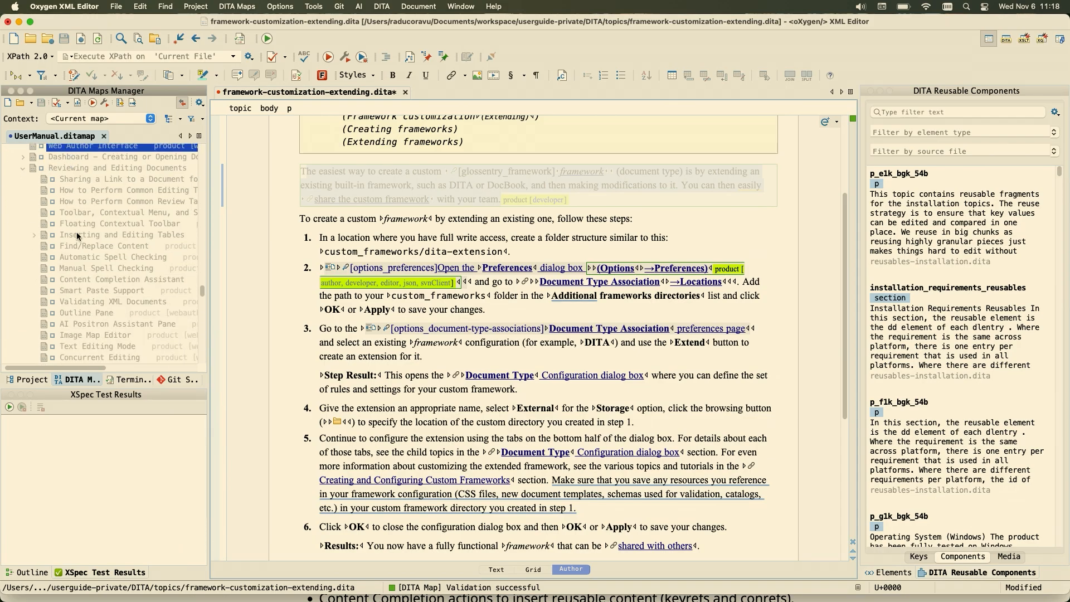
pyautogui.scroll(10, 78, 236)
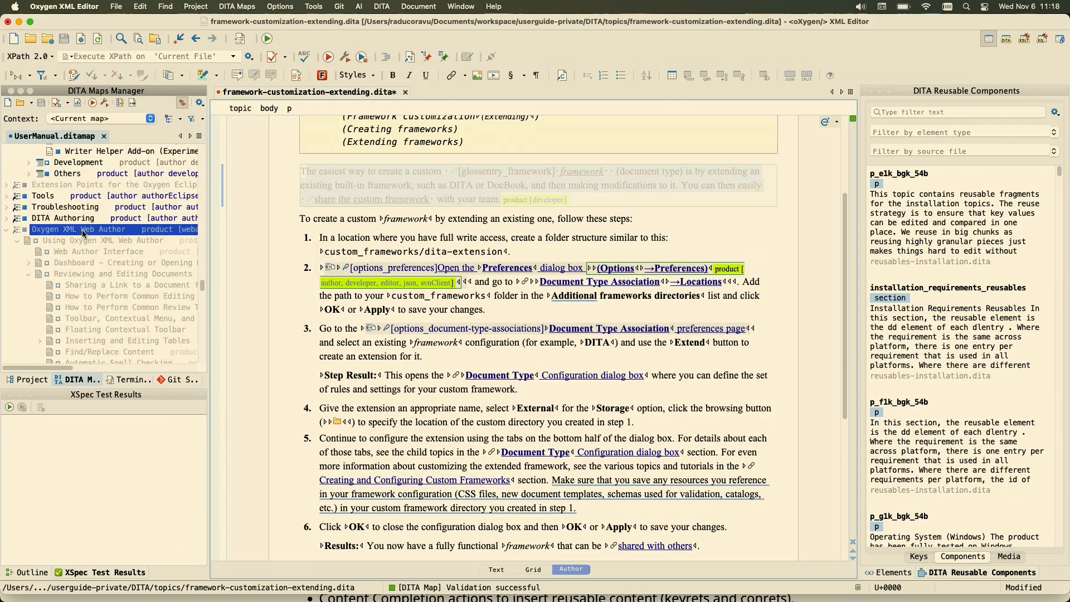
# Step: Set the product profiling attribute of the first list item in the procedure to author, developerEclipse and webauthor
pyautogui.tripleClick(554, 222)
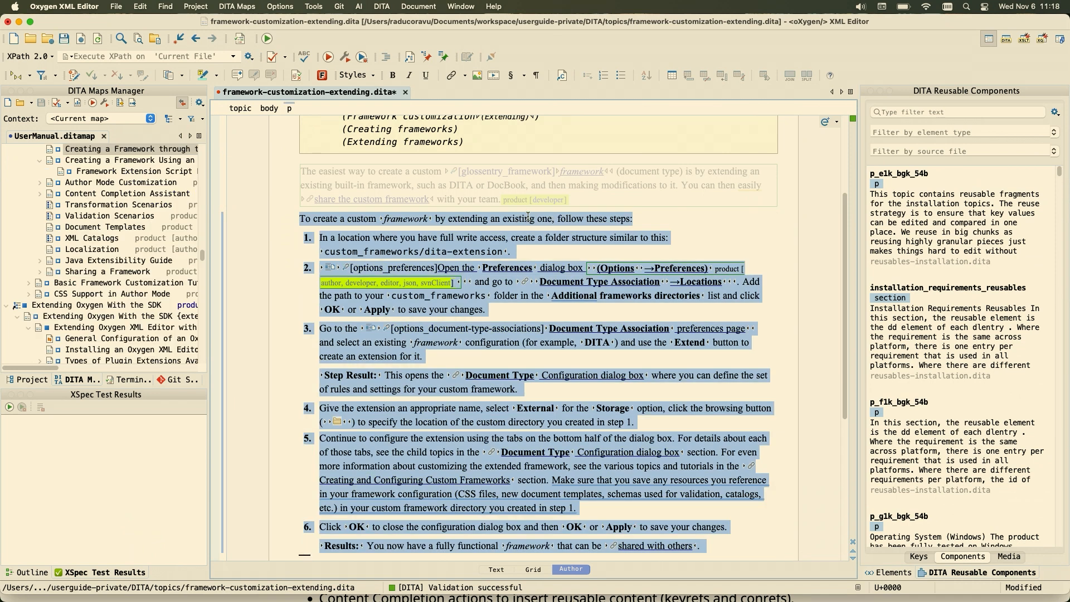
pyautogui.tripleClick(521, 236)
pyautogui.rightClick(520, 234)
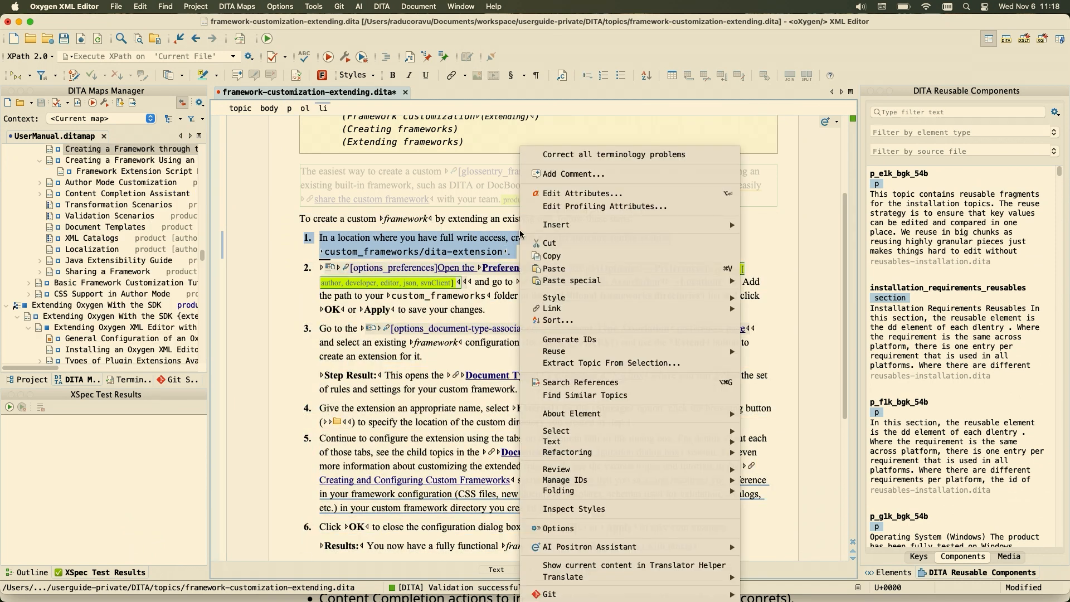
pyautogui.click(586, 206)
pyautogui.scroll(-3, 474, 258)
pyautogui.click(435, 242)
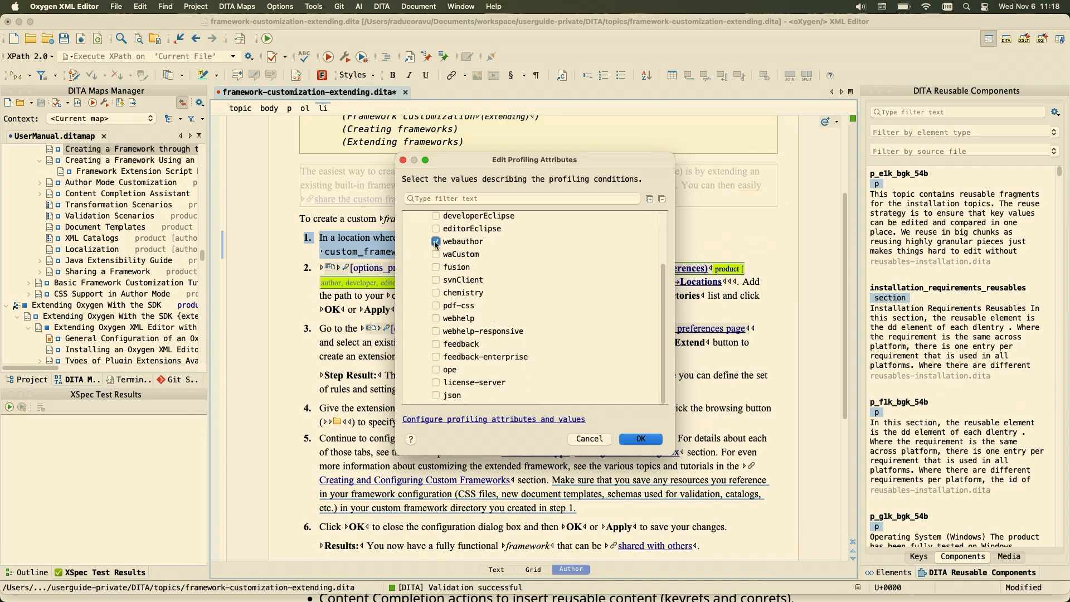
pyautogui.scroll(3, 436, 241)
pyautogui.click(435, 237)
pyautogui.click(651, 440)
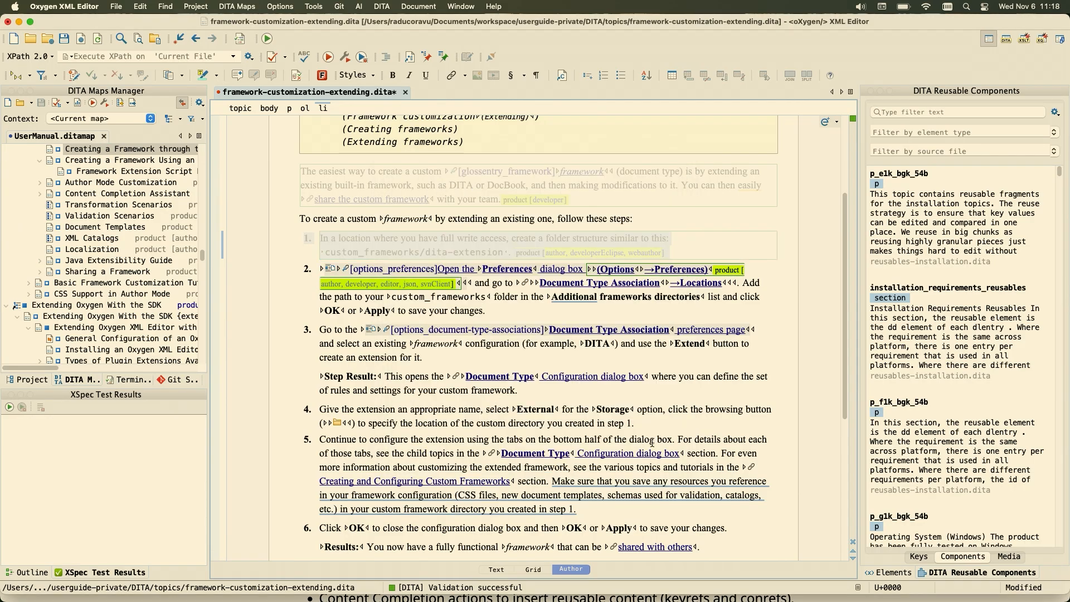
# Step: Check the profiled first list item and turn off the editor condition set for the map
pyautogui.click(445, 235)
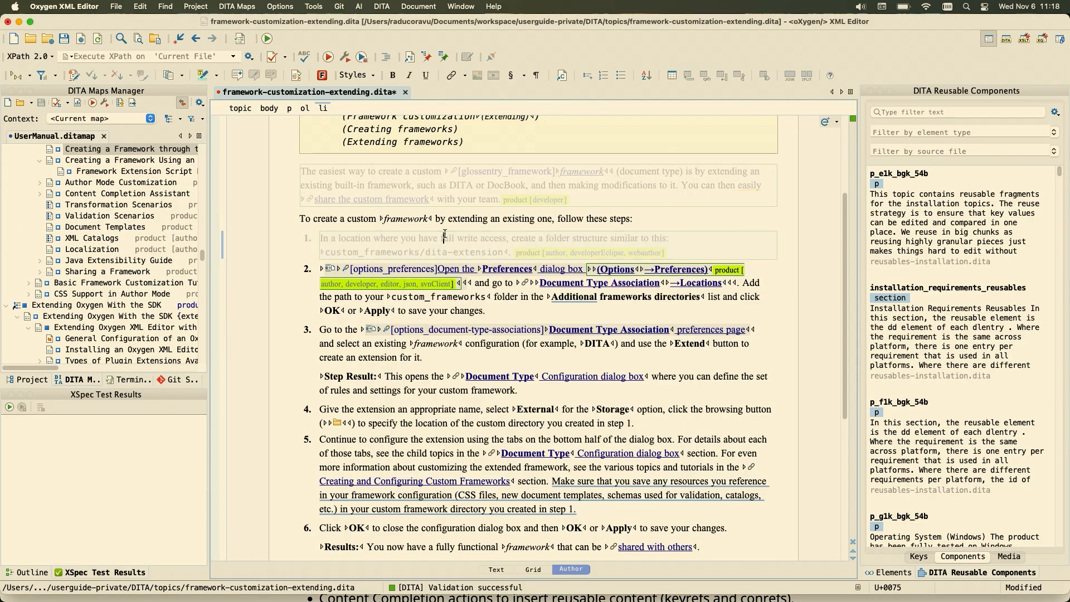
pyautogui.click(200, 120)
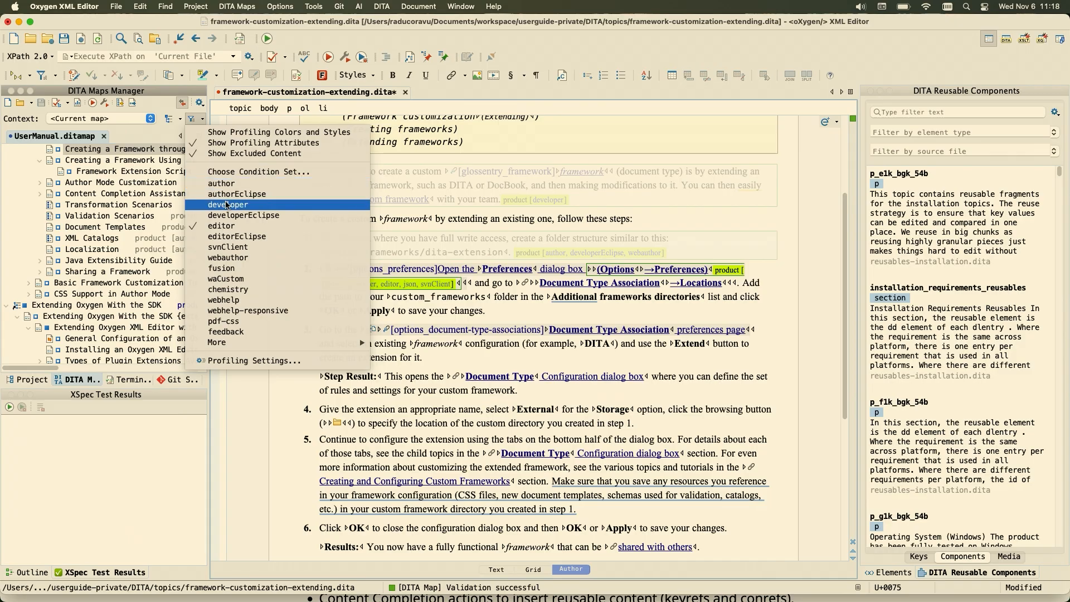
pyautogui.click(228, 225)
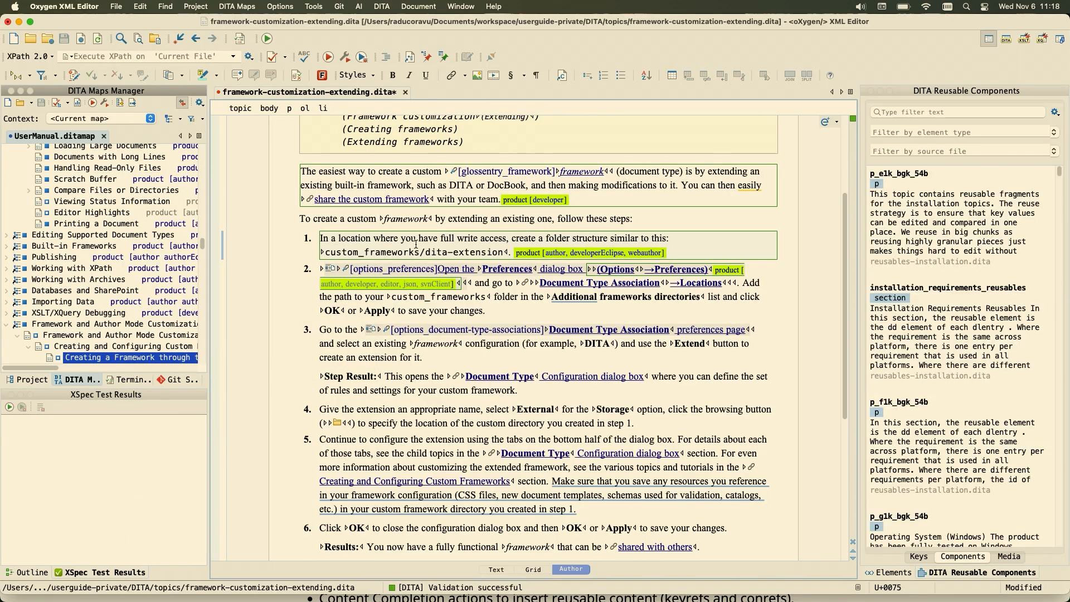
# Step: Switch to Firefox to review the Content Reuse section of the DITA overview, and return to Oxygen XML Editor
pyautogui.press('super+Tab')
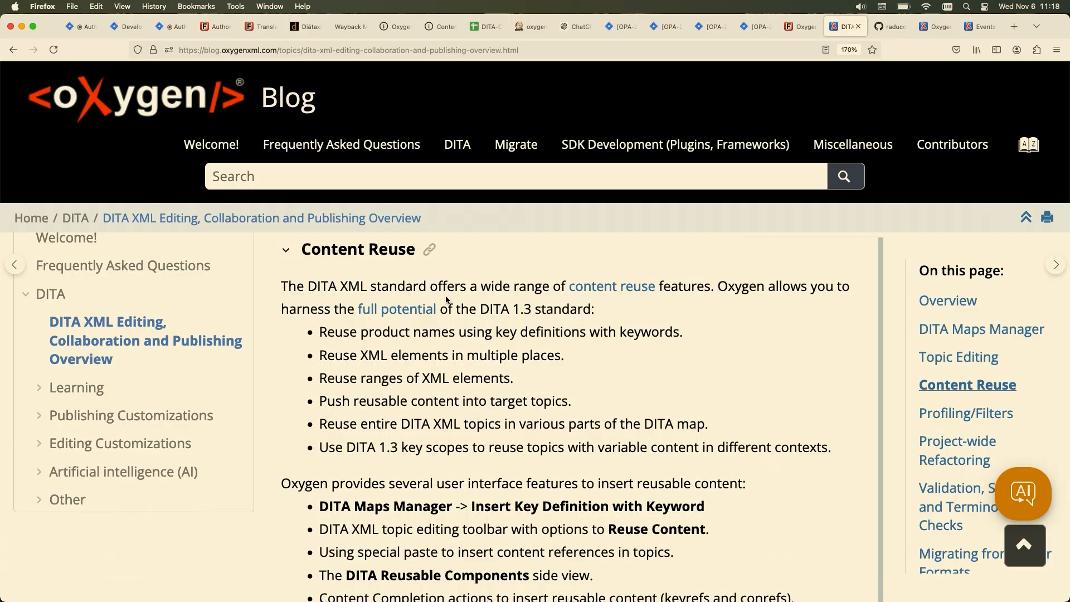
pyautogui.scroll(-1, 446, 299)
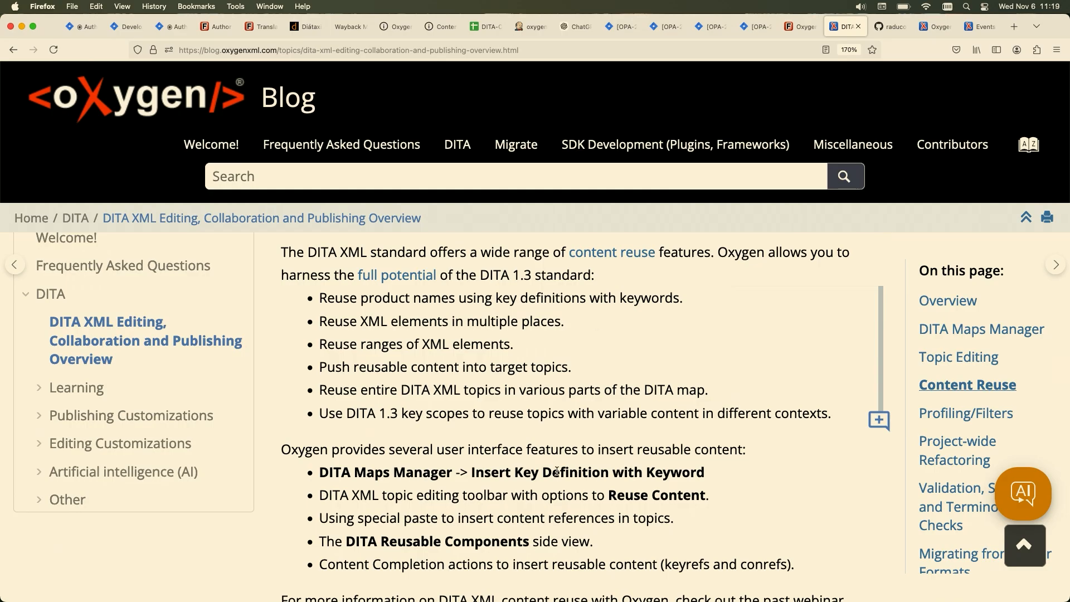
pyautogui.click(562, 576)
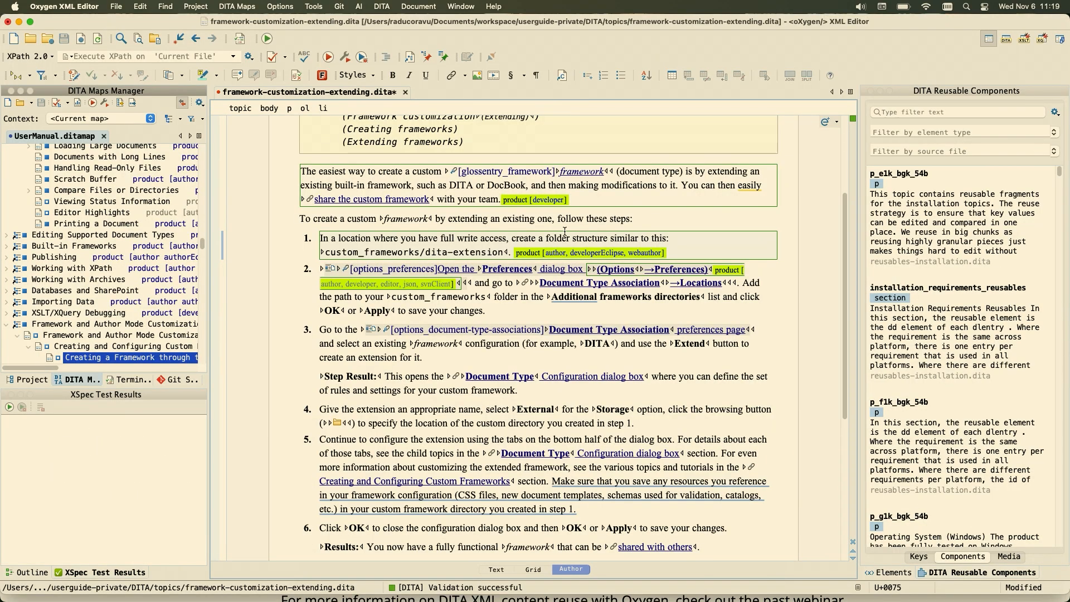
# Step: Insert the reusable paragraph p_e1k_bgk_54b from the reusable components after the opening paragraph of the topic
pyautogui.scroll(5, 565, 231)
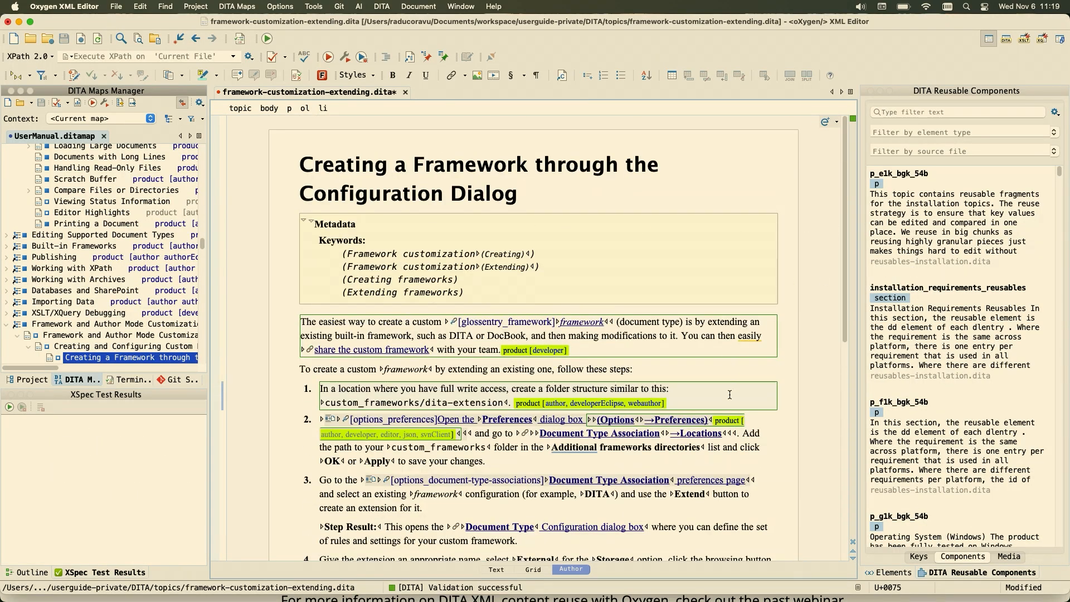
pyautogui.click(728, 462)
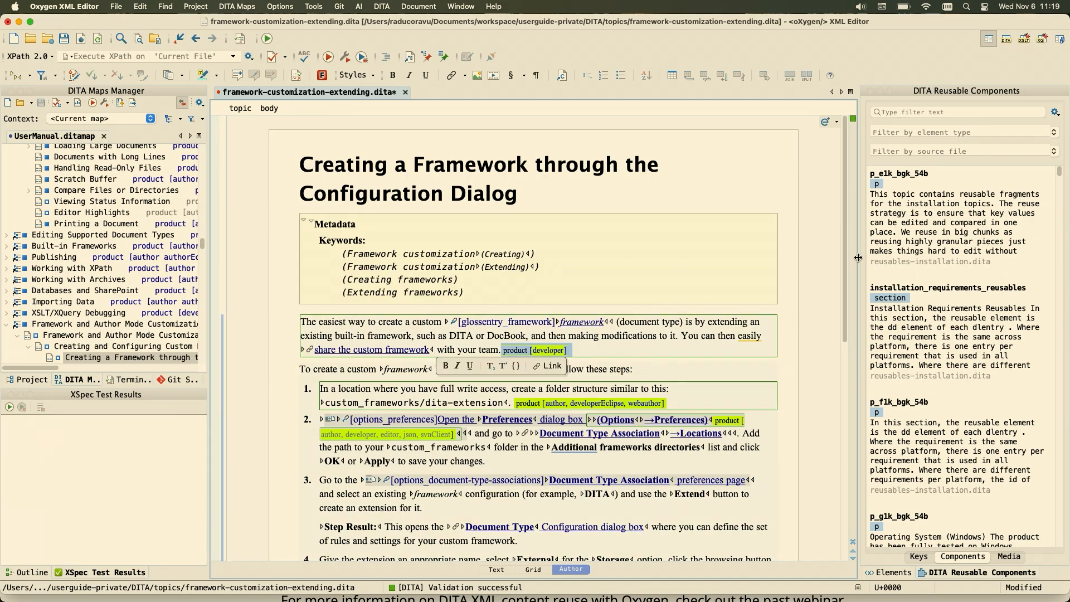
pyautogui.click(968, 214)
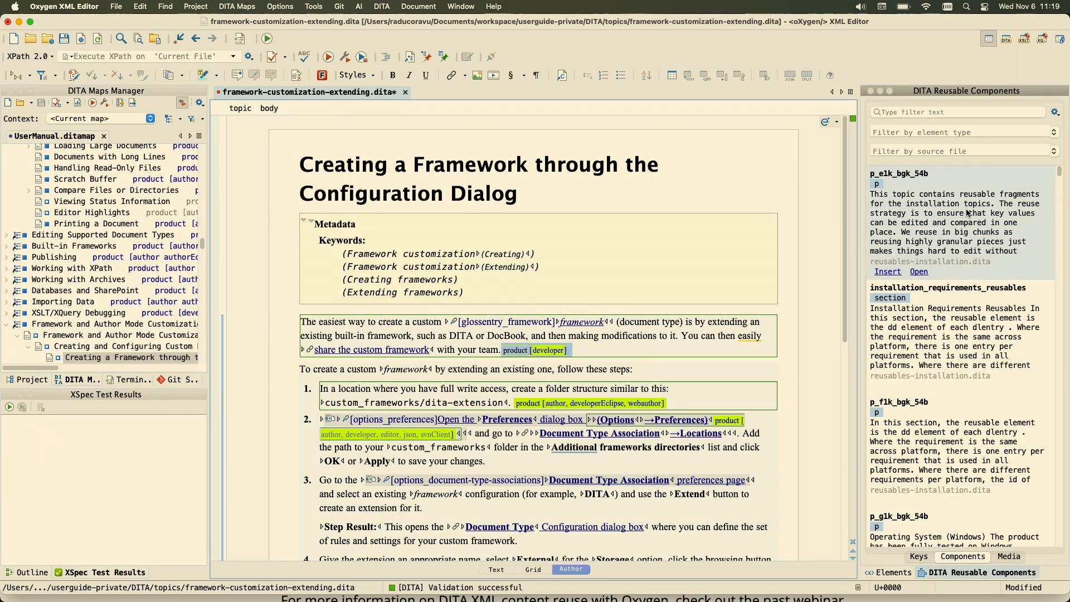
pyautogui.click(887, 272)
# Step: Open the source of the inserted content reference in reusables-installation.dita and examine its first paragraph
pyautogui.click(451, 393)
pyautogui.rightClick(451, 391)
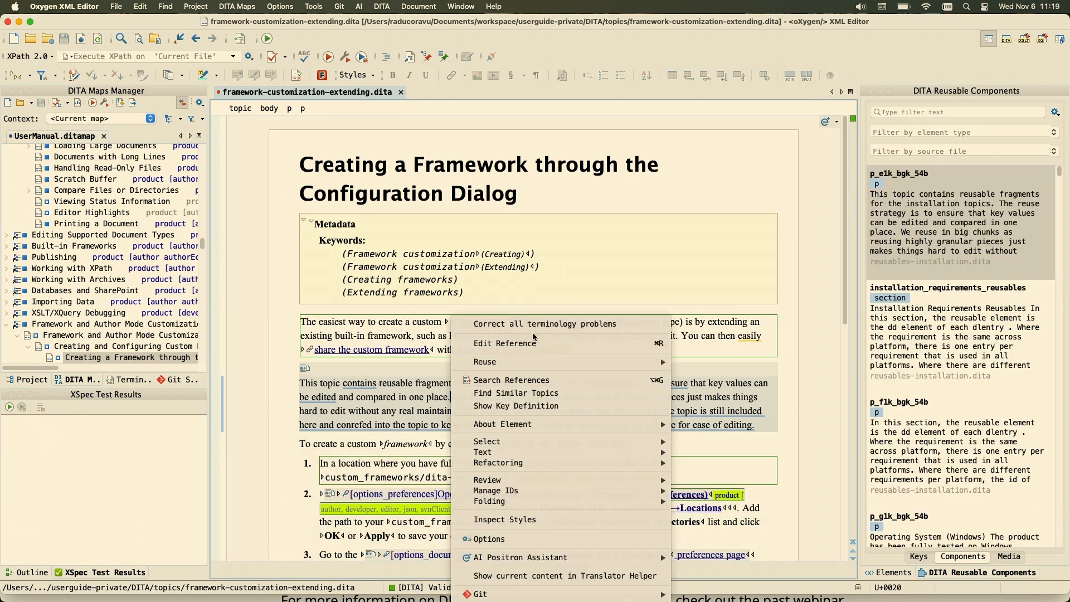
pyautogui.click(525, 345)
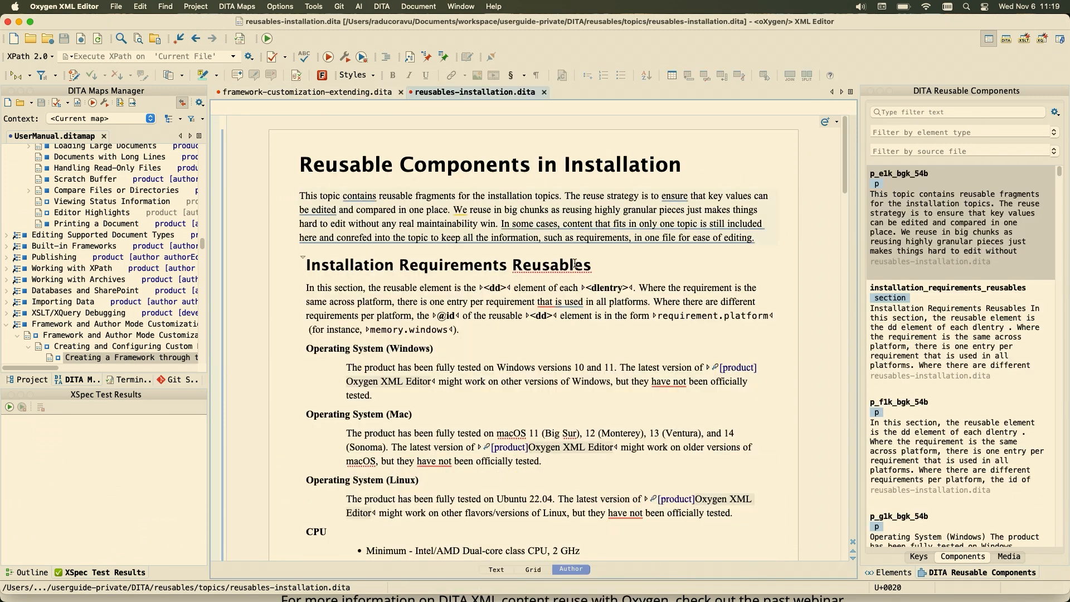
pyautogui.tripleClick(575, 199)
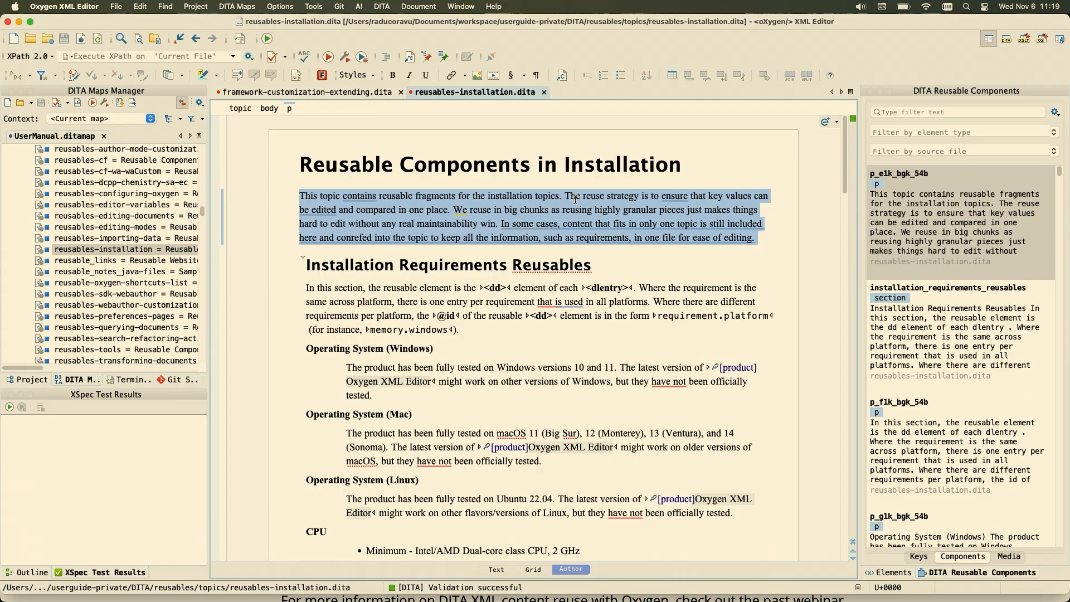
pyautogui.doubleClick(543, 197)
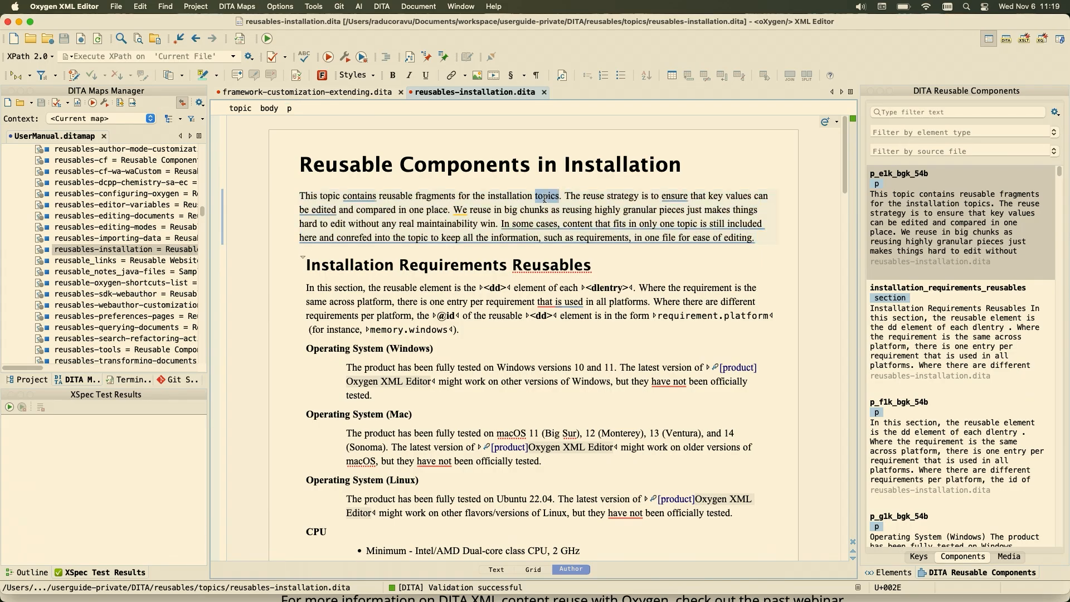
pyautogui.tripleClick(543, 197)
pyautogui.doubleClick(596, 198)
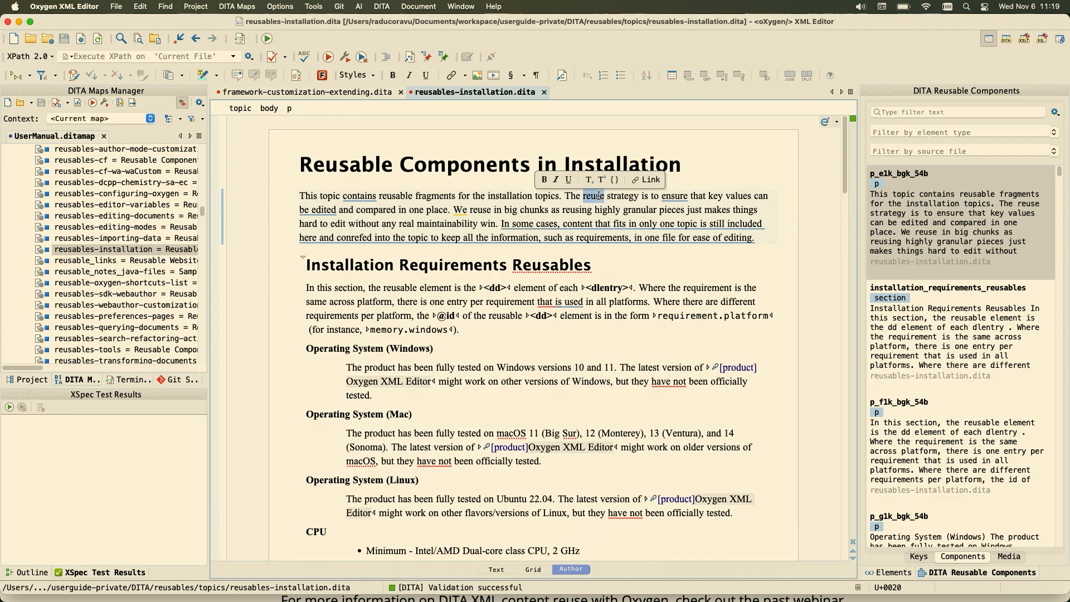
# Step: Search for references to the reusable first paragraph and go to where framework-customization-extending.dita reuses it
pyautogui.click(602, 211)
pyautogui.rightClick(602, 210)
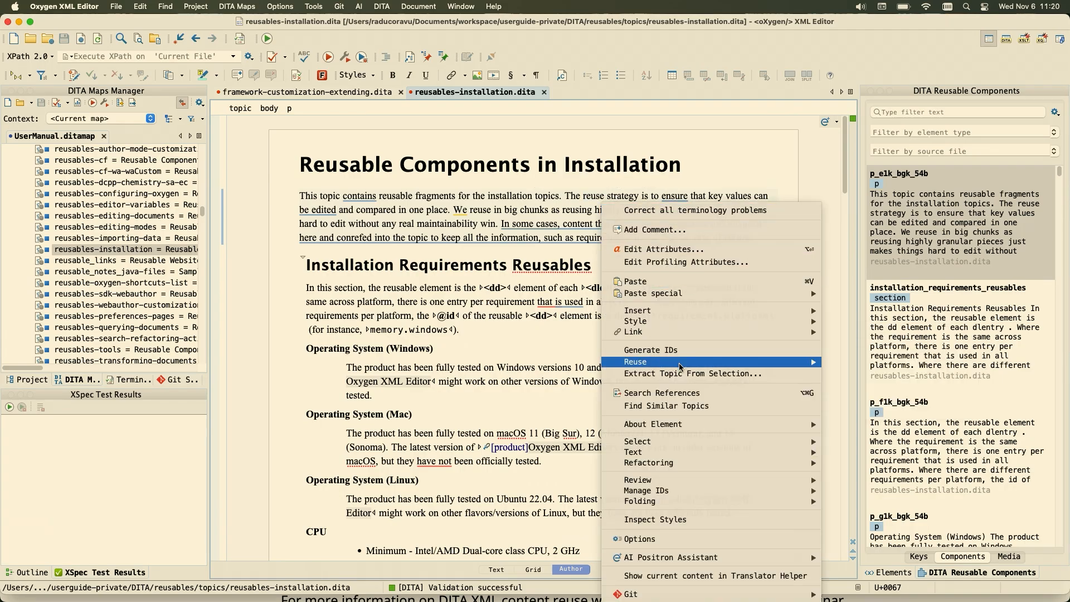
pyautogui.click(678, 394)
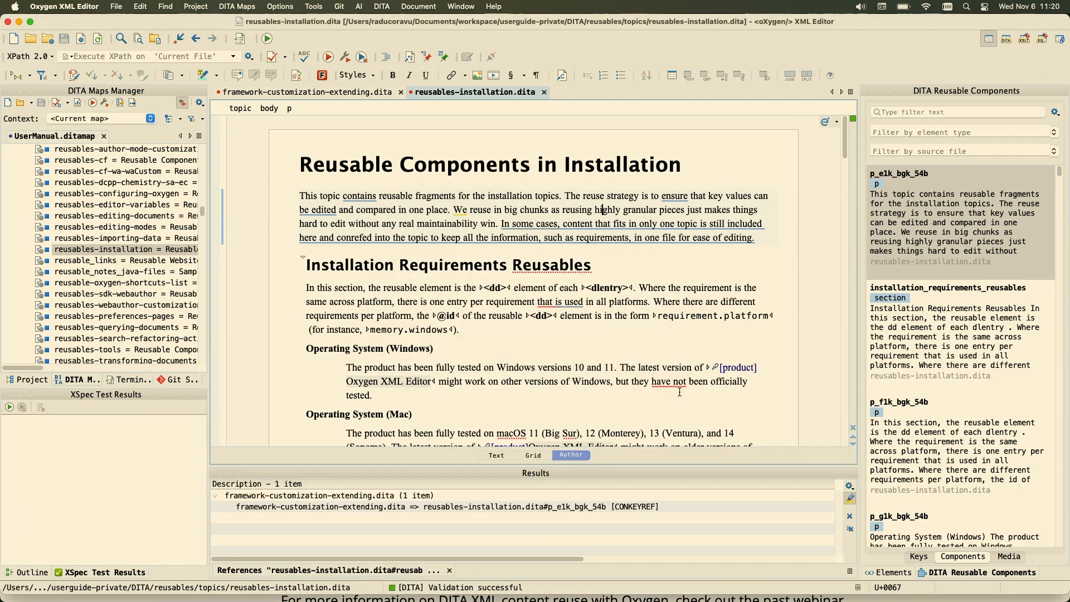
pyautogui.click(463, 509)
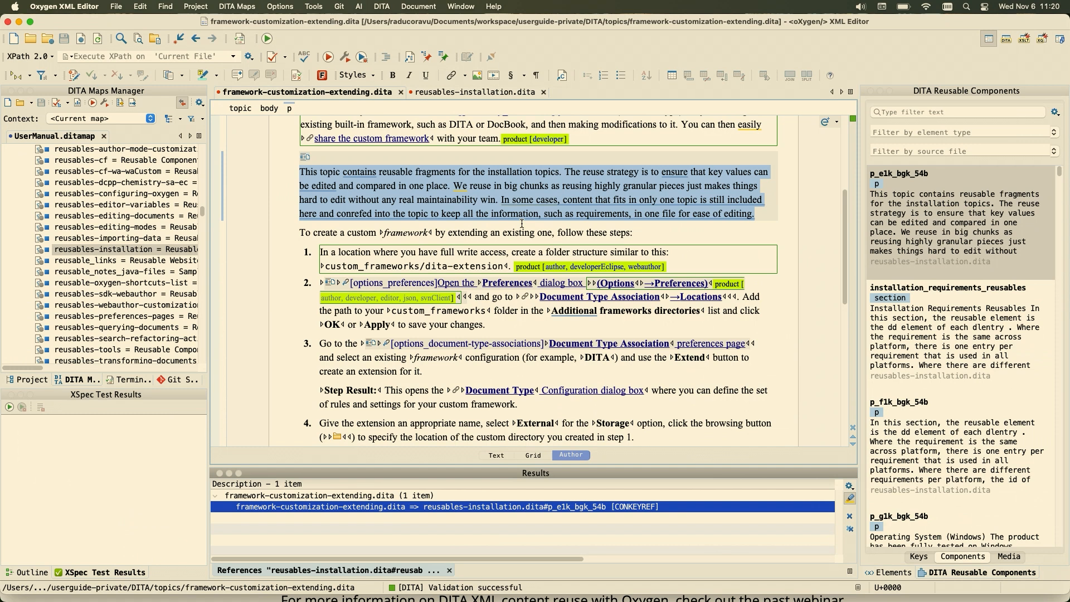
# Step: Return to reusables-installation.dita and look through its title, first paragraph and operating system, CPU and memory requirements
pyautogui.click(524, 94)
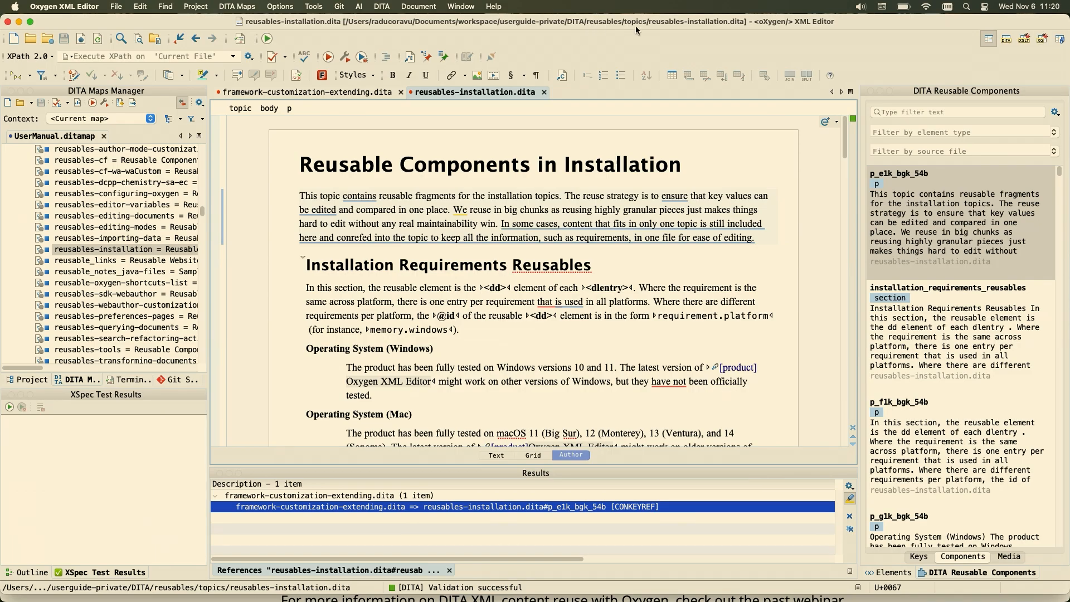
pyautogui.click(519, 166)
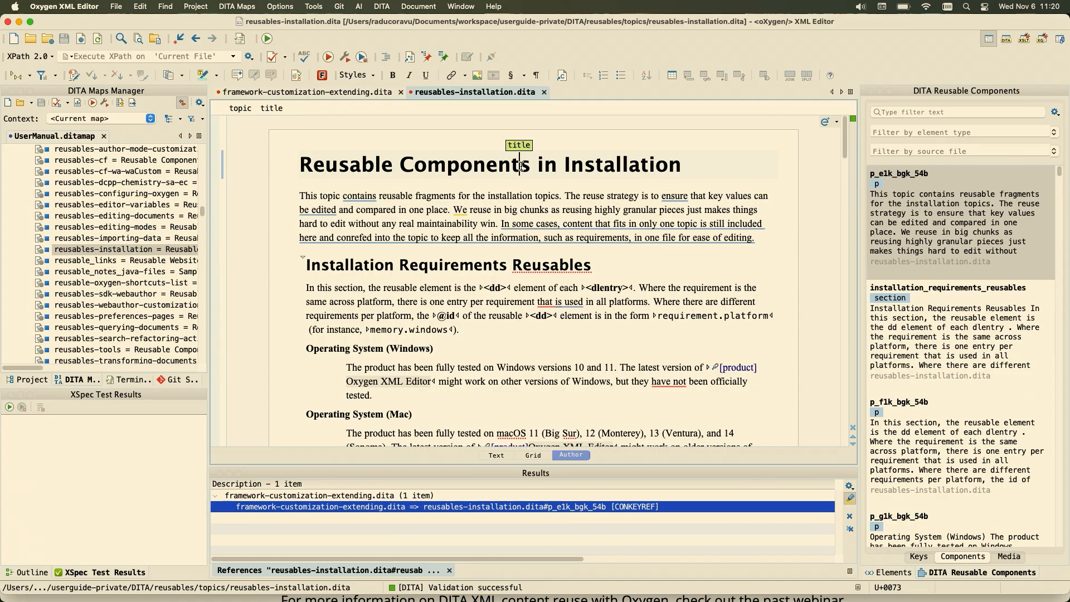
pyautogui.click(488, 205)
pyautogui.scroll(-10, 488, 204)
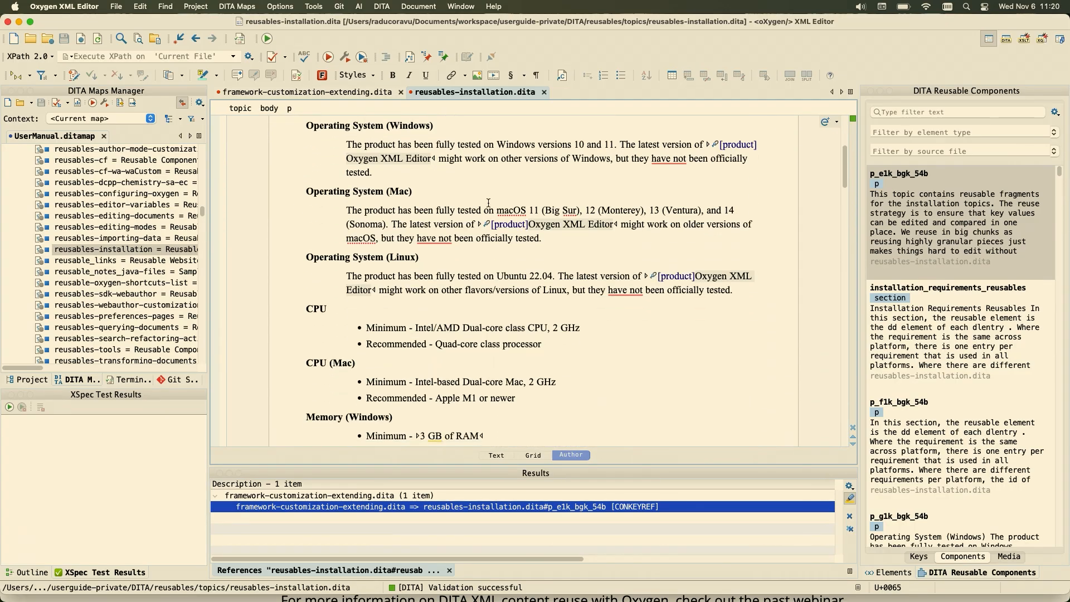
pyautogui.scroll(7, 488, 203)
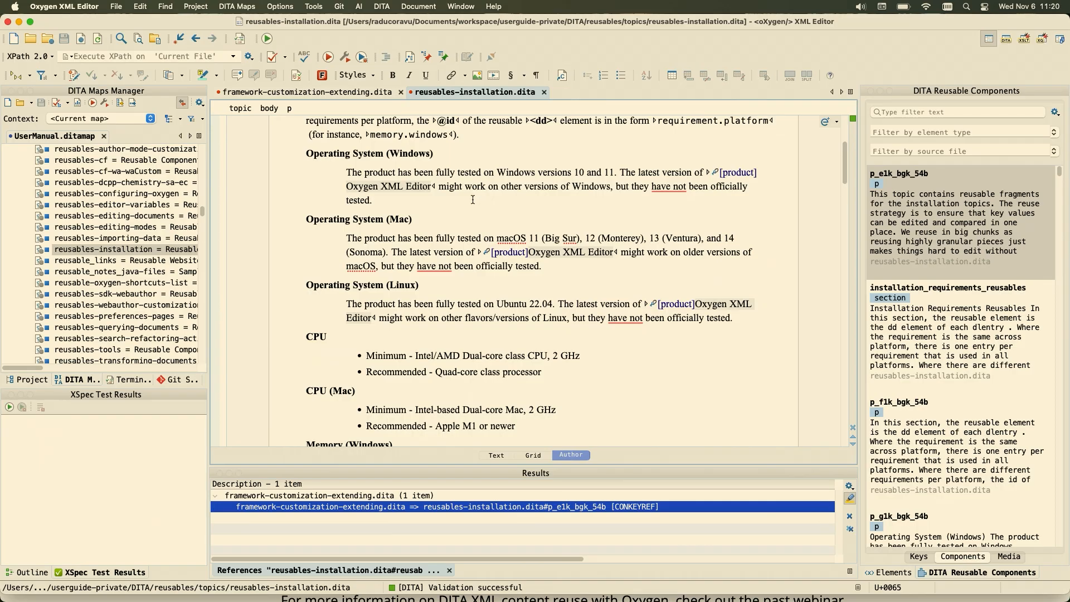
pyautogui.scroll(5, 473, 200)
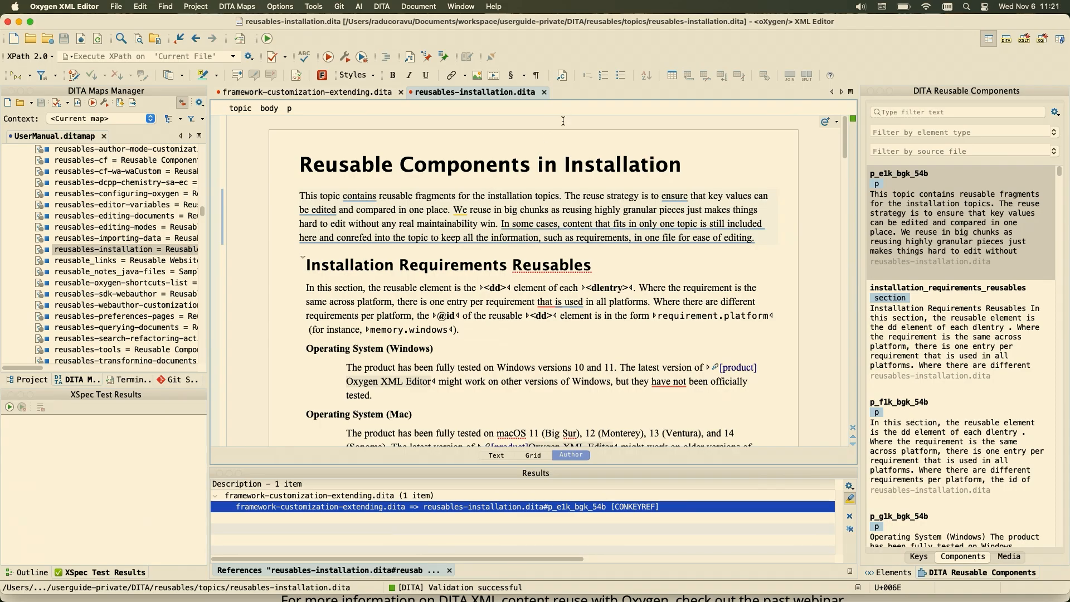
# Step: Repeat the reference search on the reusable paragraph and open the topic that reuses it from the results
pyautogui.rightClick(512, 201)
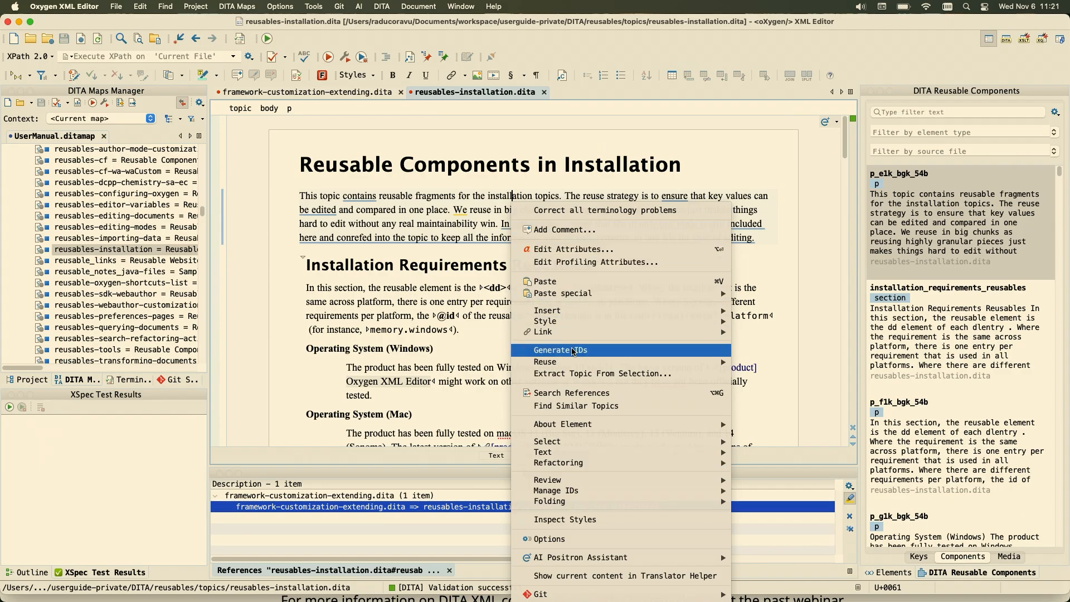
pyautogui.click(575, 395)
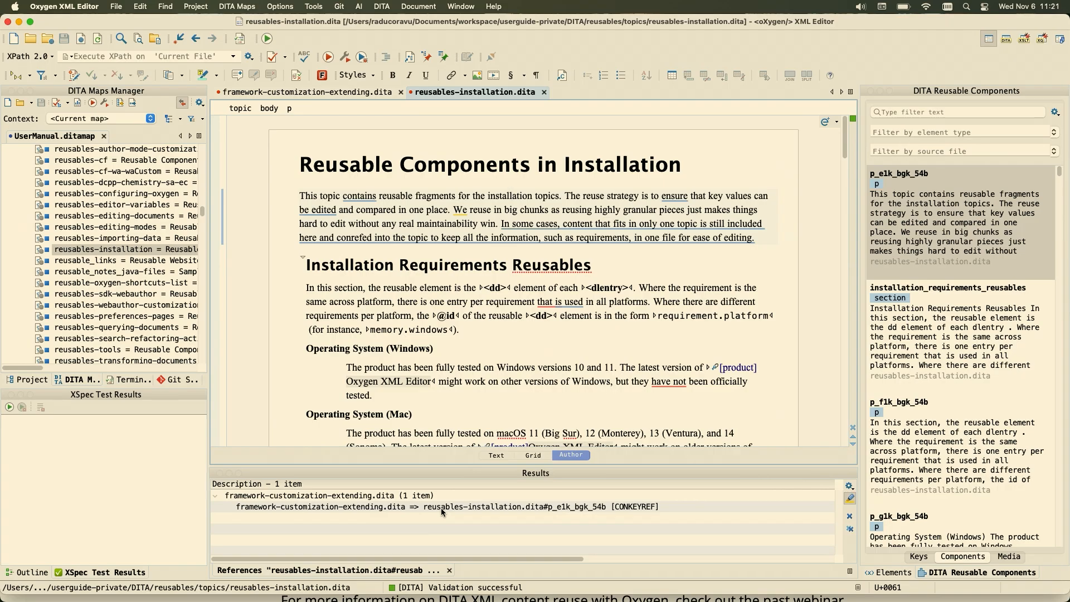
pyautogui.click(372, 506)
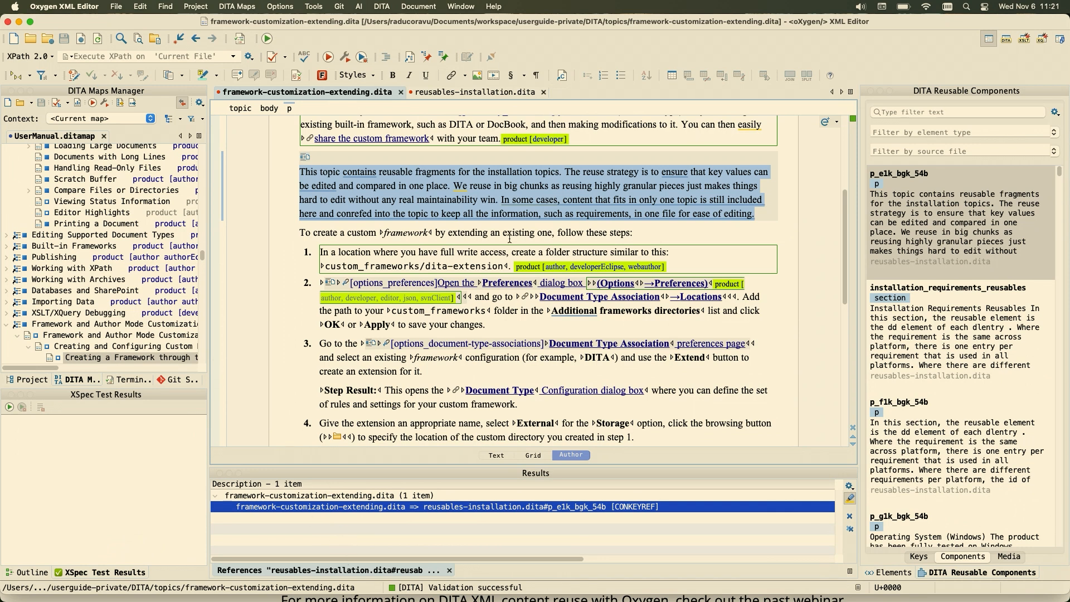
pyautogui.click(507, 180)
pyautogui.press('super+Tab')
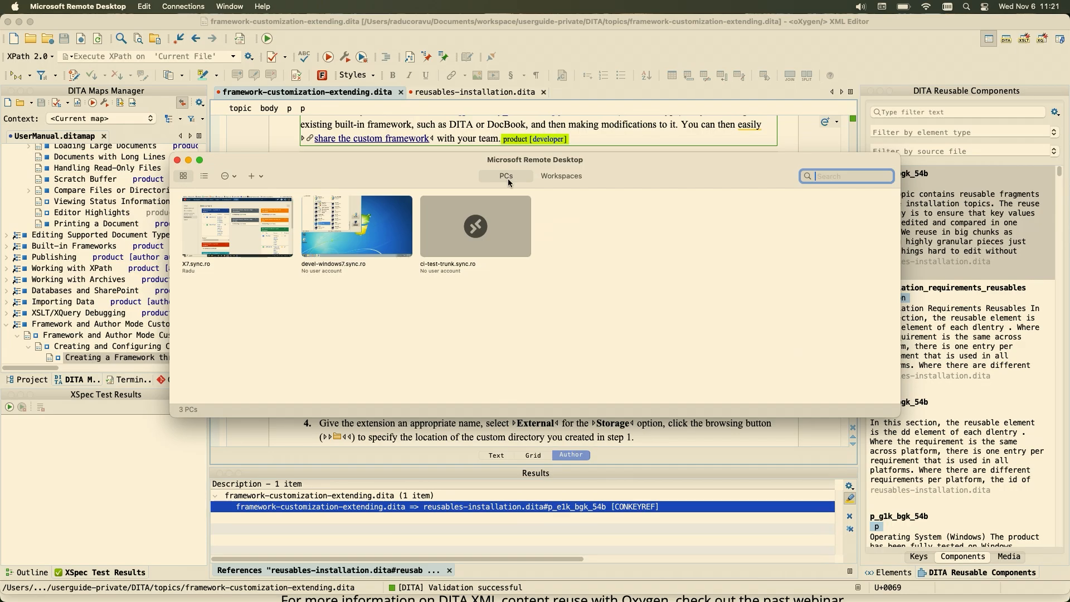
# Step: Switch to the Oxygen blog page in Firefox and read the Content Reuse section's list of features for inserting reusable content
pyautogui.click(489, 581)
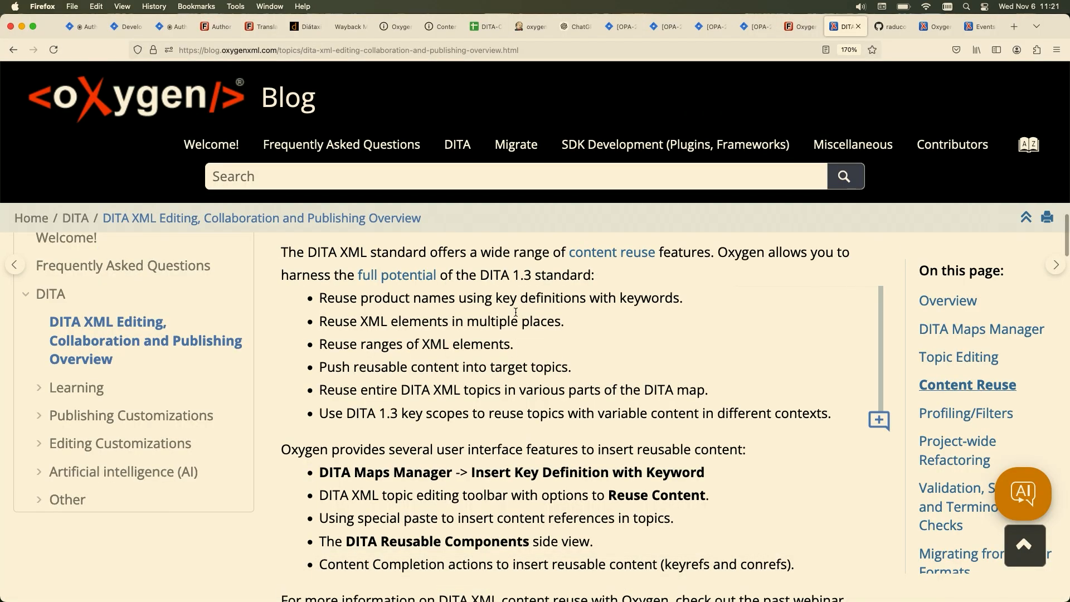
pyautogui.scroll(-3, 515, 312)
pyautogui.scroll(-2, 515, 312)
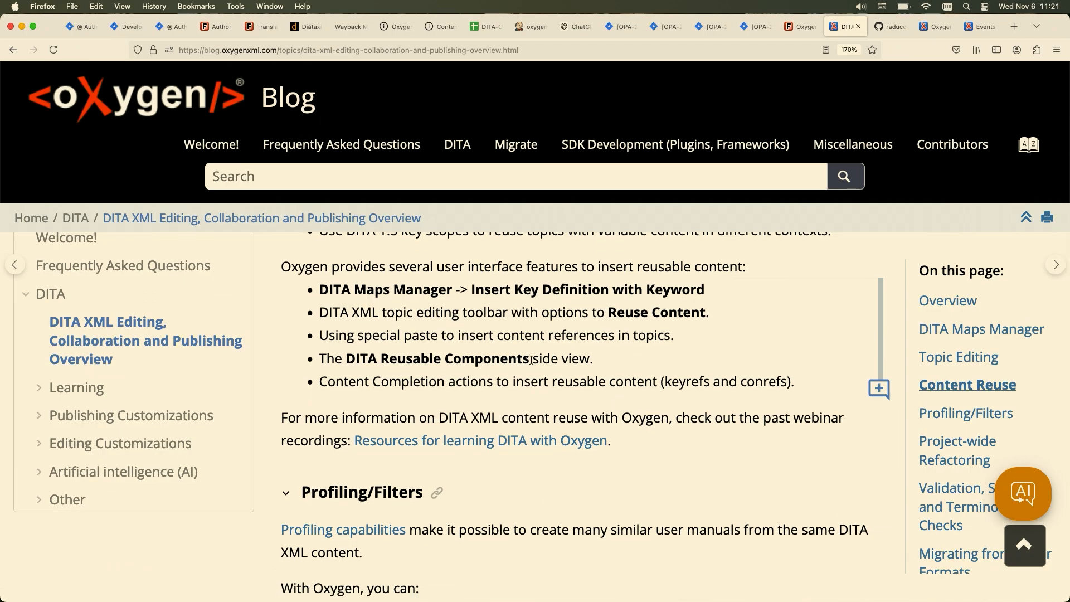
pyautogui.press('super+Tab')
pyautogui.click(501, 491)
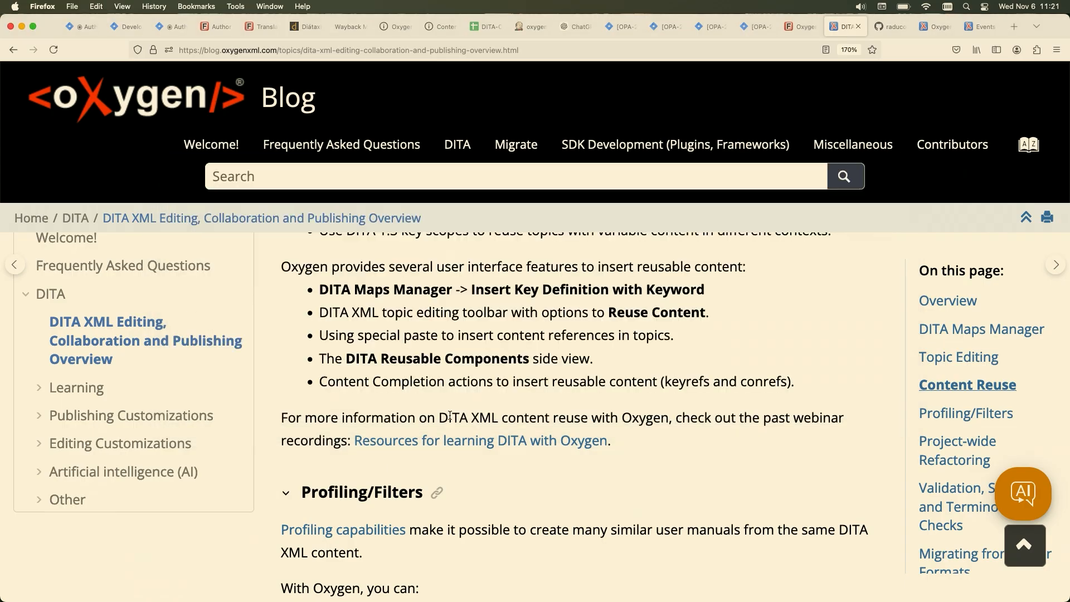
# Step: Switch back to Oxygen XML Editor and look through the reusable components coming from reusables-installation.dita
pyautogui.click(523, 579)
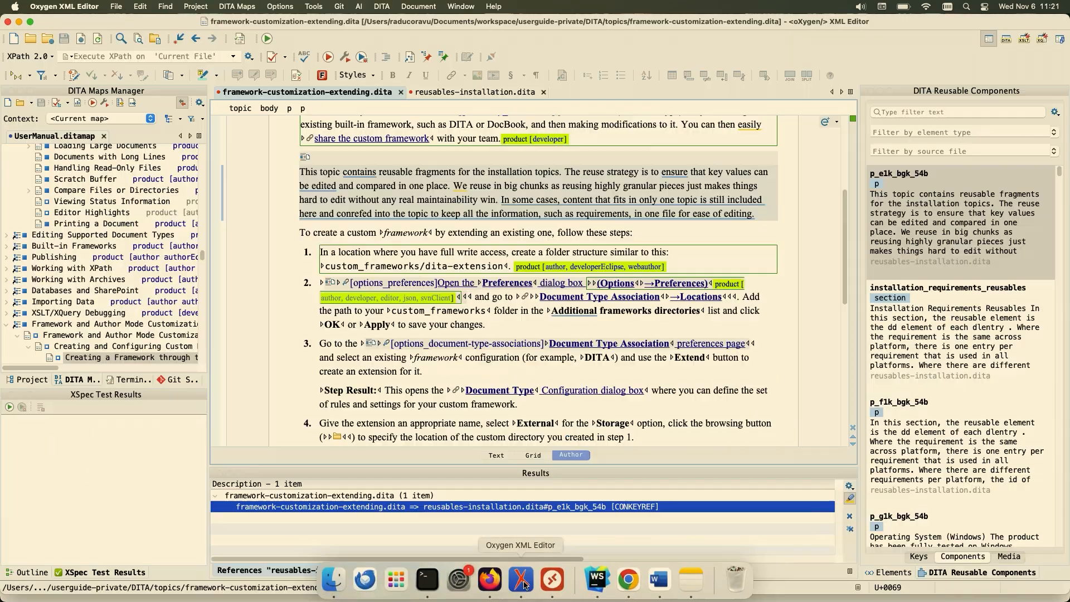
pyautogui.scroll(-15, 903, 284)
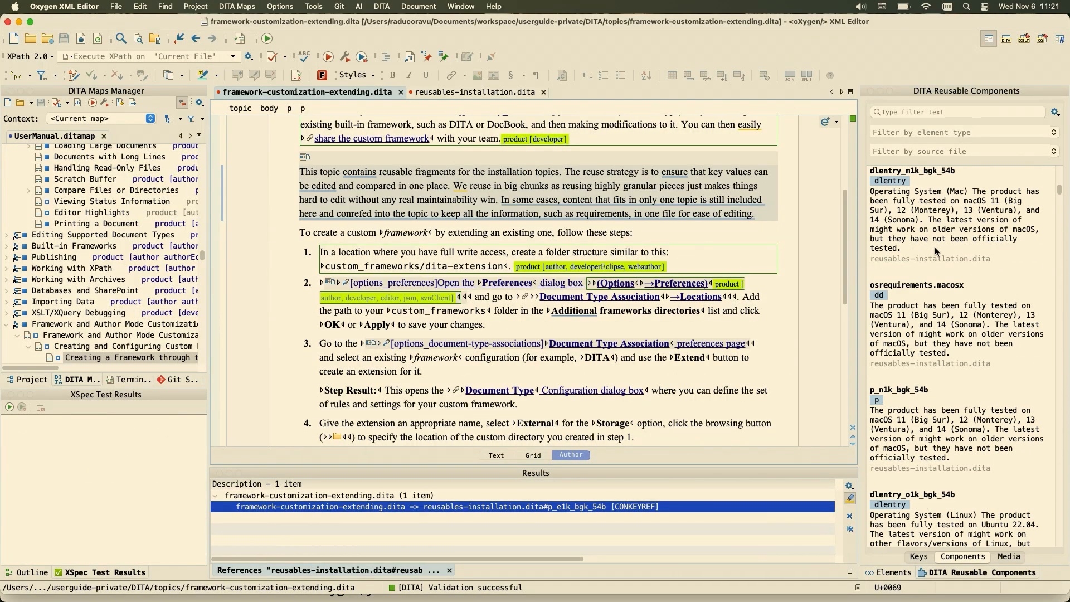
pyautogui.scroll(-6, 936, 252)
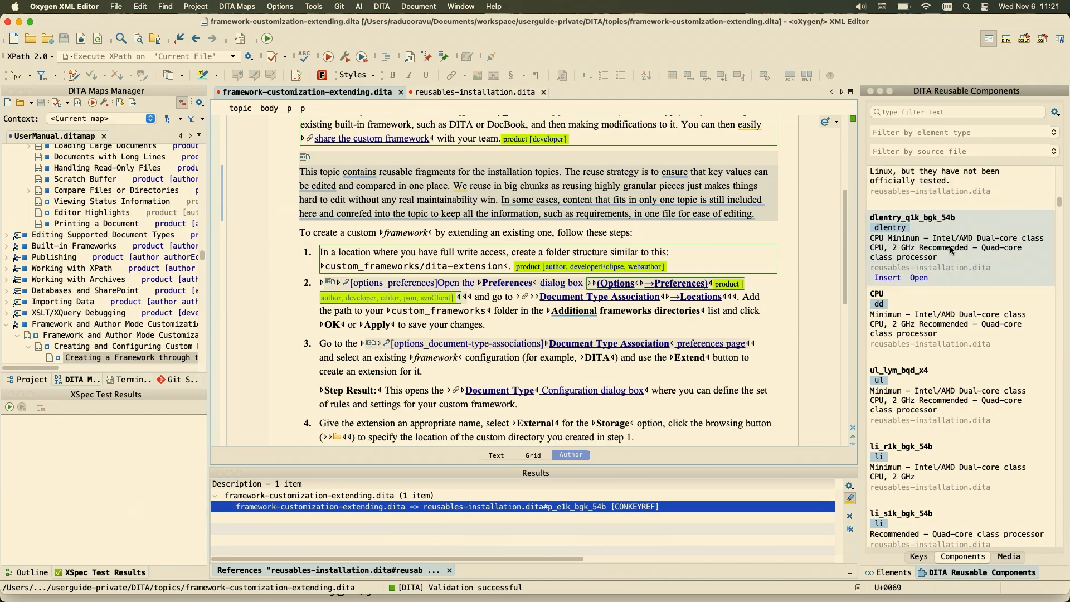
# Step: Append a key definition with keyword to the frontmatter of UserManual.ditamap, using key myProduct and keyword My Product Name
pyautogui.scroll(15, 118, 184)
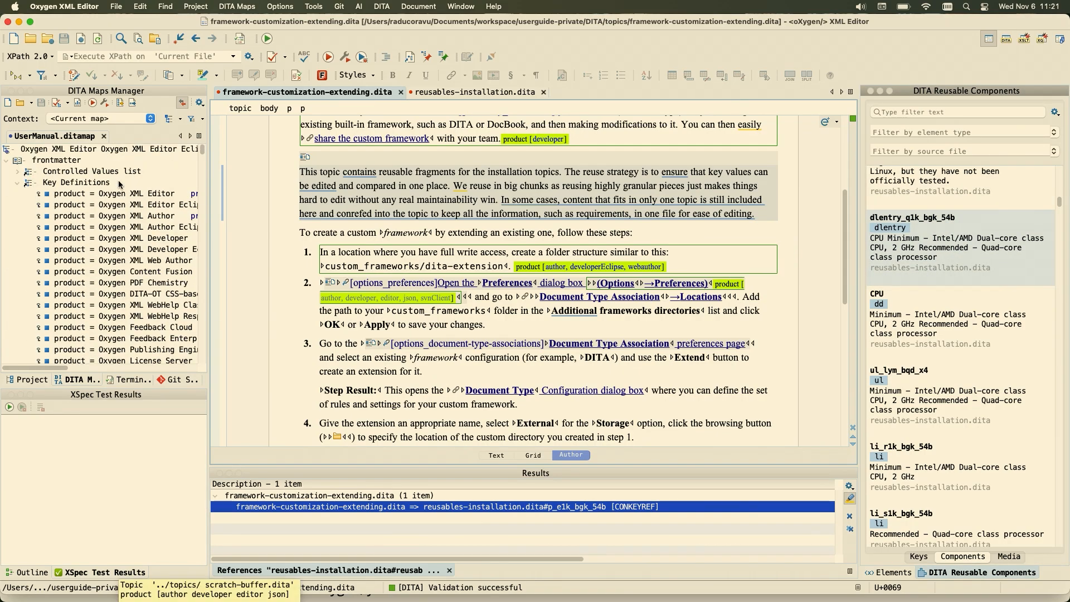
pyautogui.rightClick(81, 151)
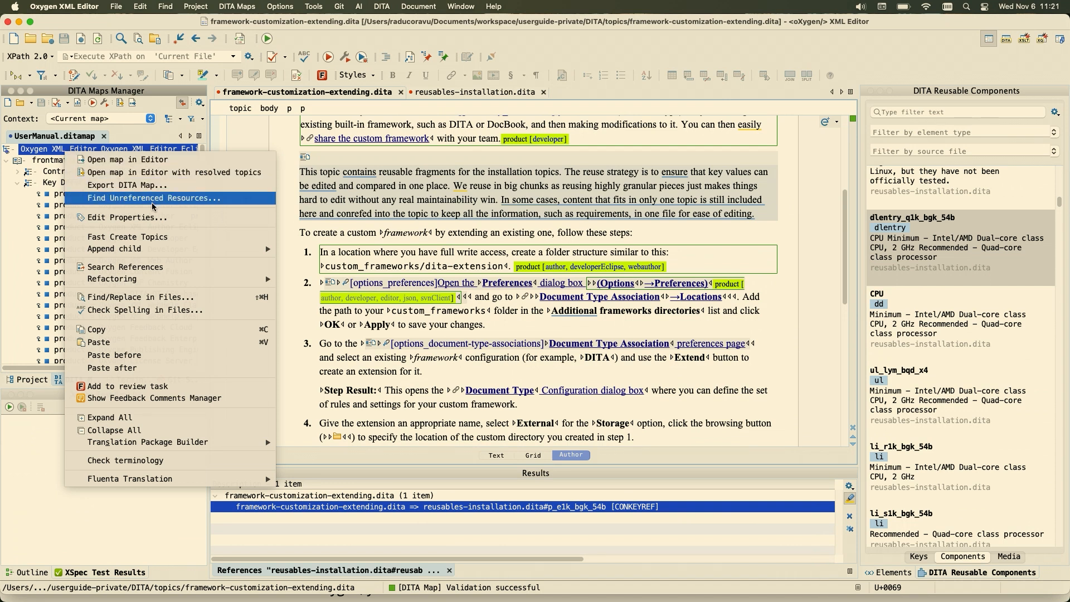
pyautogui.moveTo(172, 249)
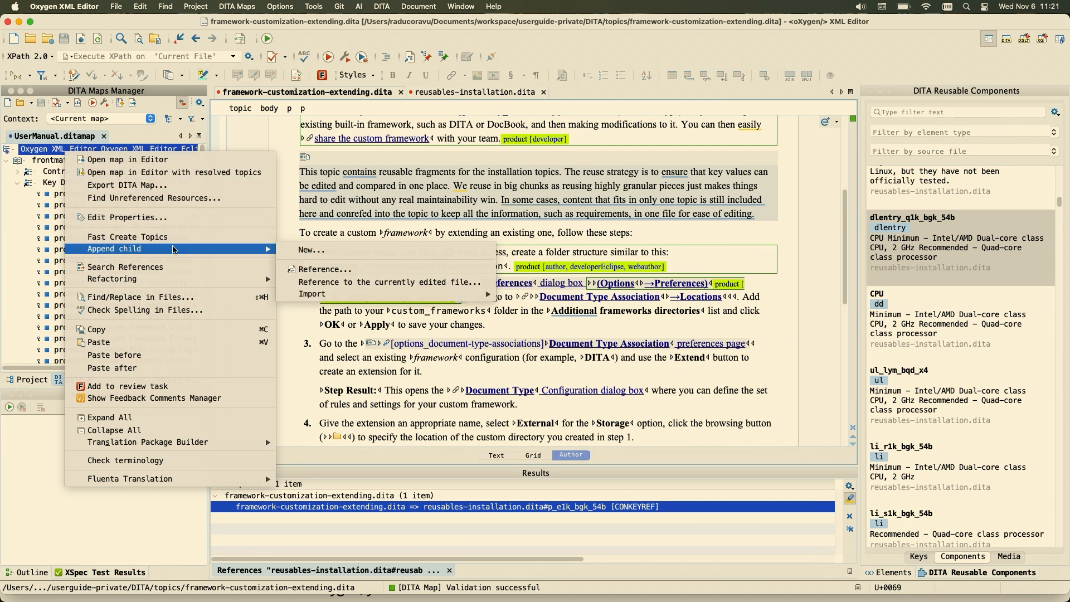
pyautogui.click(50, 162)
pyautogui.rightClick(49, 162)
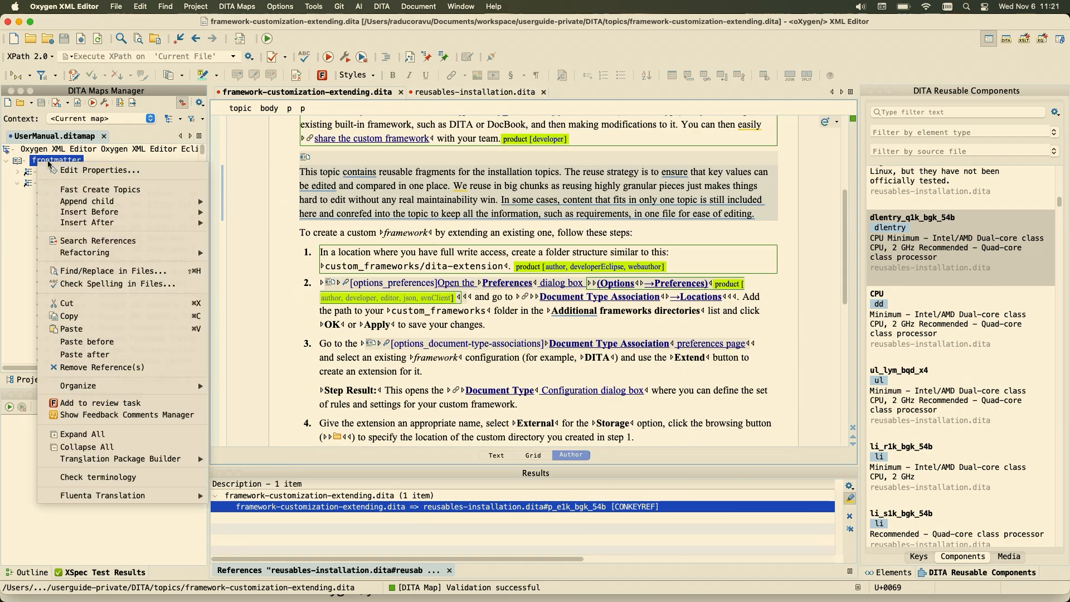
pyautogui.moveTo(122, 227)
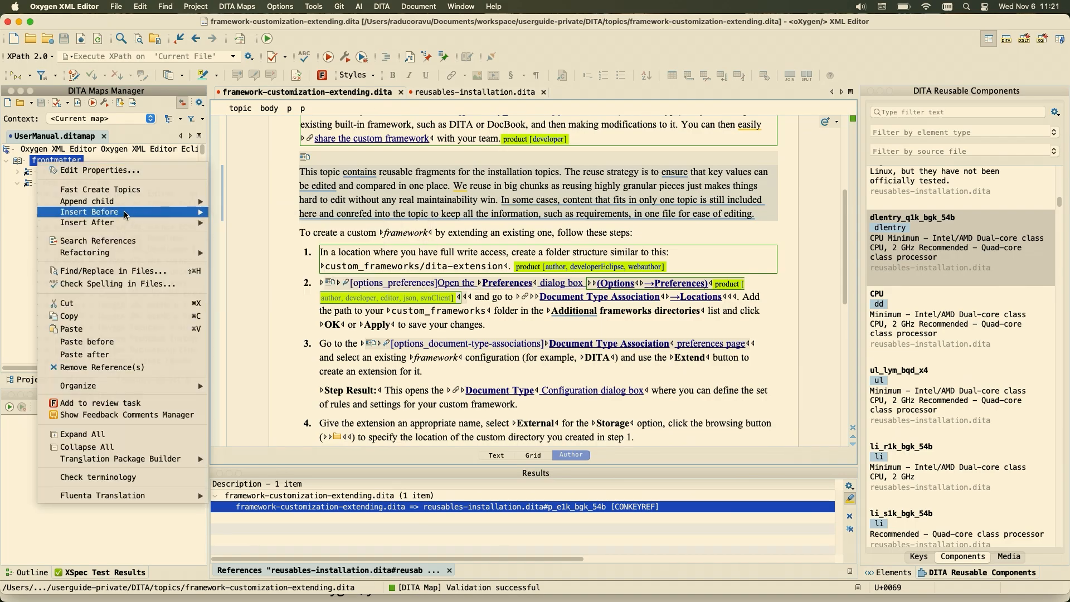
pyautogui.moveTo(130, 202)
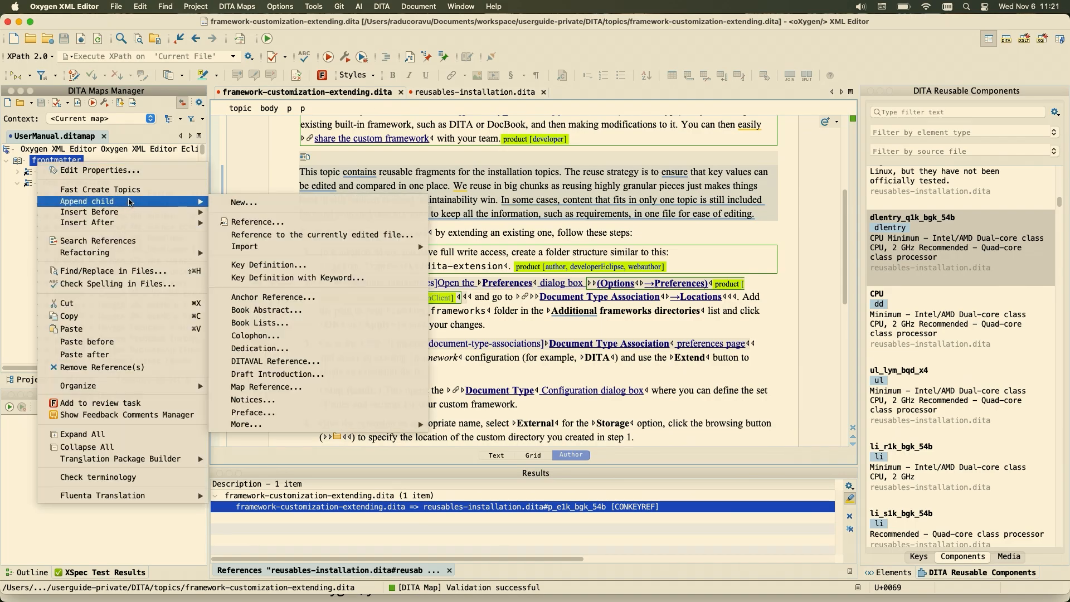
pyautogui.click(256, 282)
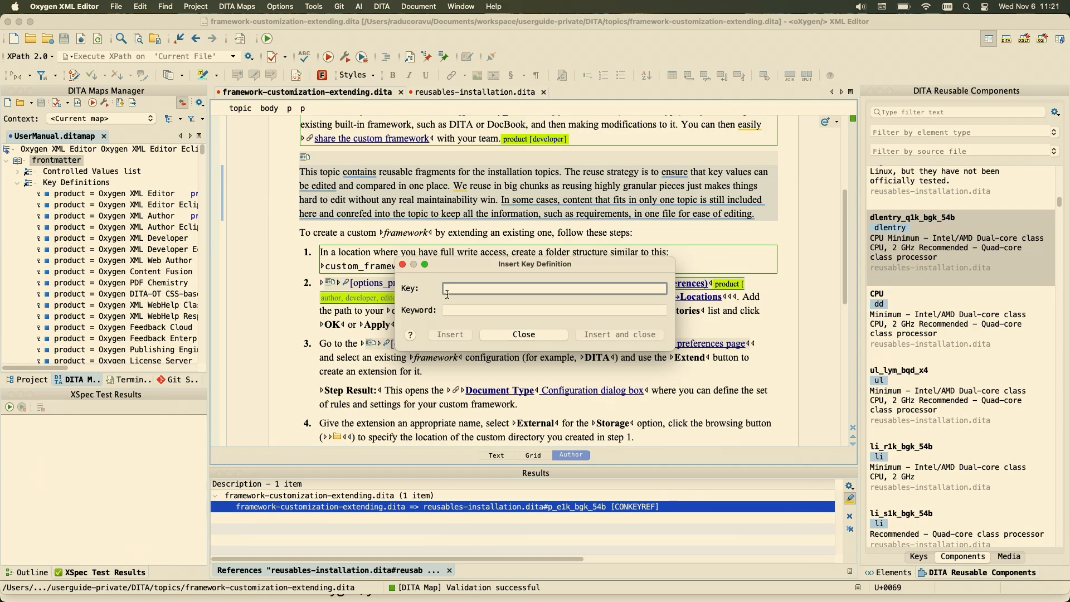
pyautogui.write('myProduct')
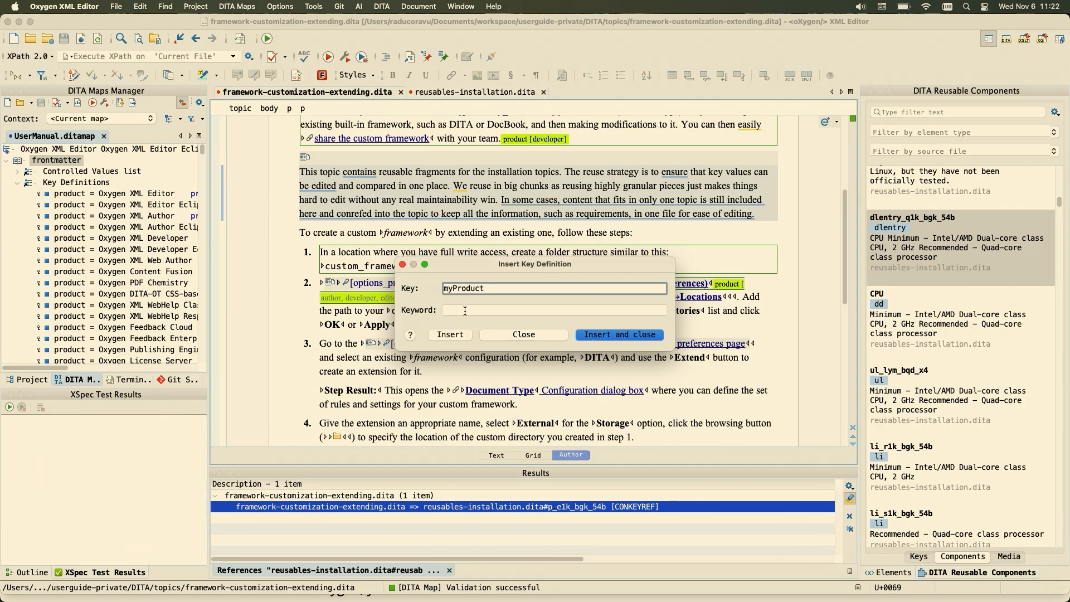
pyautogui.click(464, 311)
pyautogui.write('My Product Name')
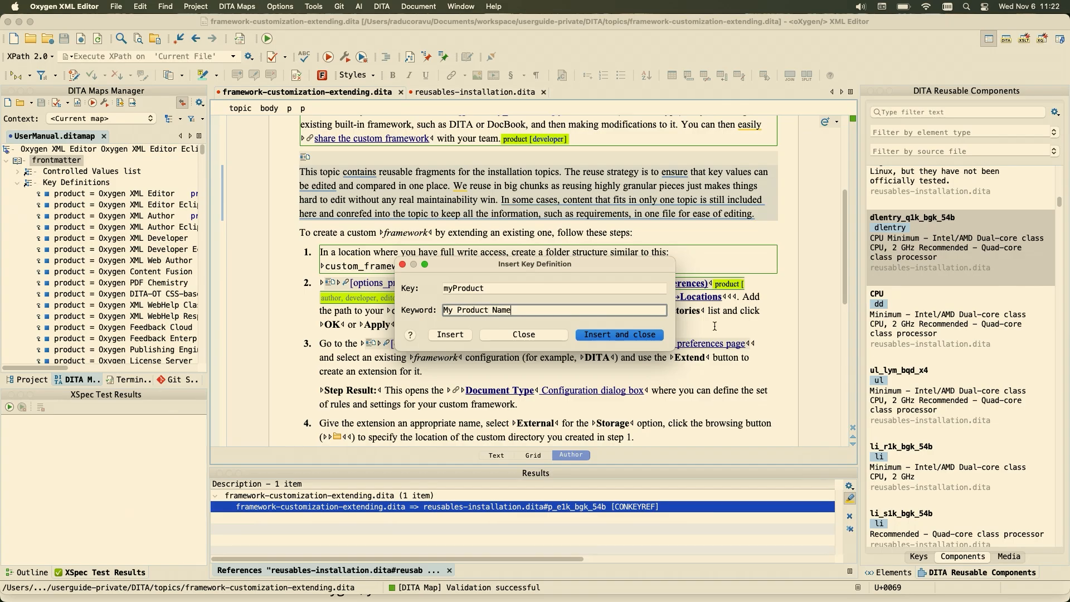
# Step: Insert the key definition myProduct with the keyword My Product Name into UserManual.ditamap
pyautogui.click(619, 335)
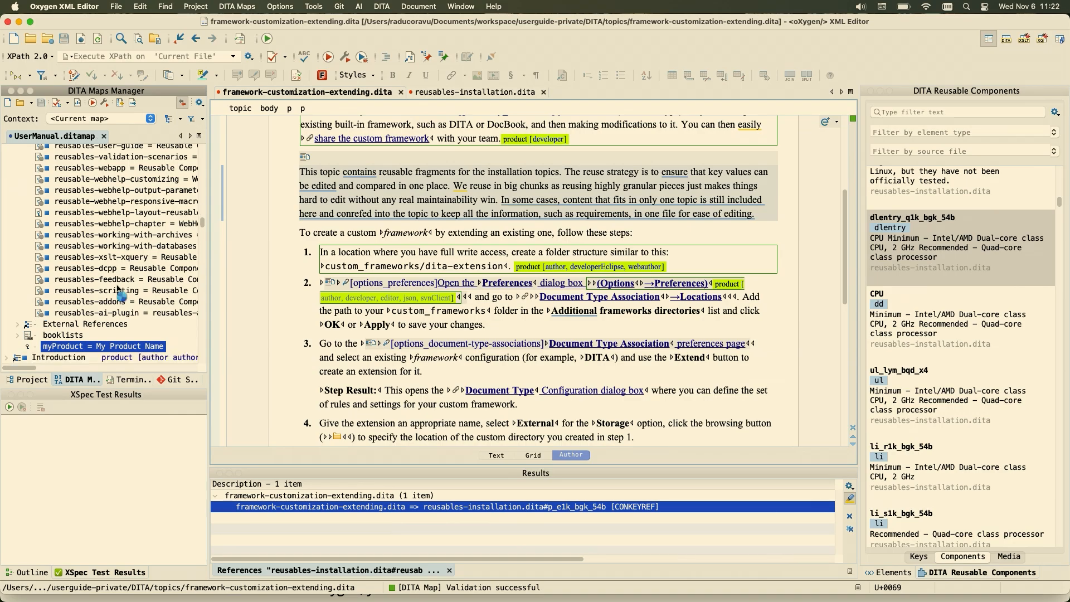
pyautogui.scroll(-3, 98, 357)
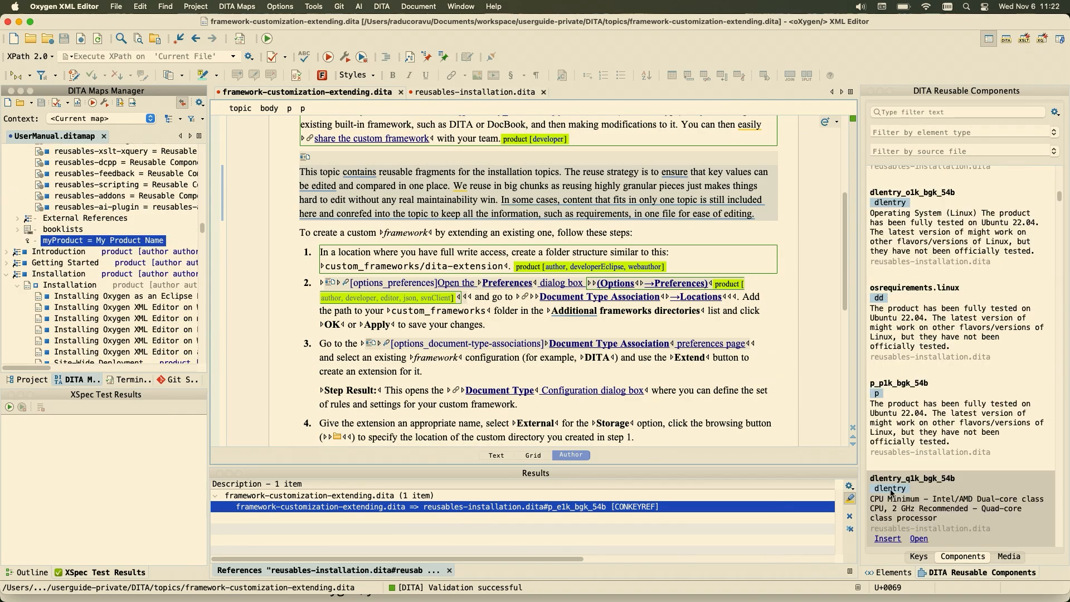
# Step: Search the reusable keys for "my", insert the myProduct key reference at "making modifications" in the introductory paragraph, and save
pyautogui.click(918, 557)
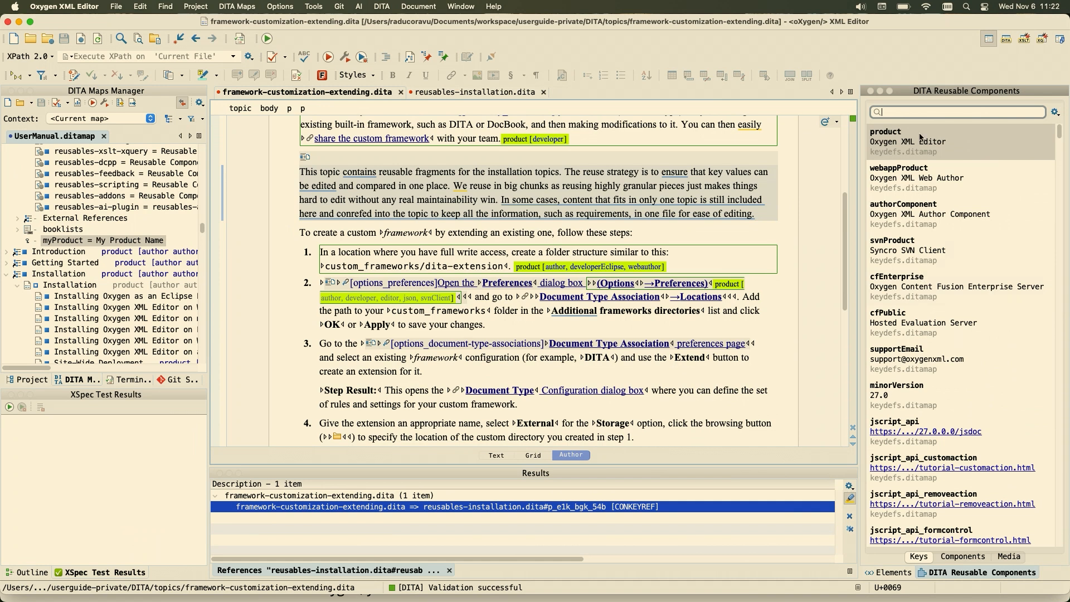
pyautogui.click(930, 114)
pyautogui.write('my')
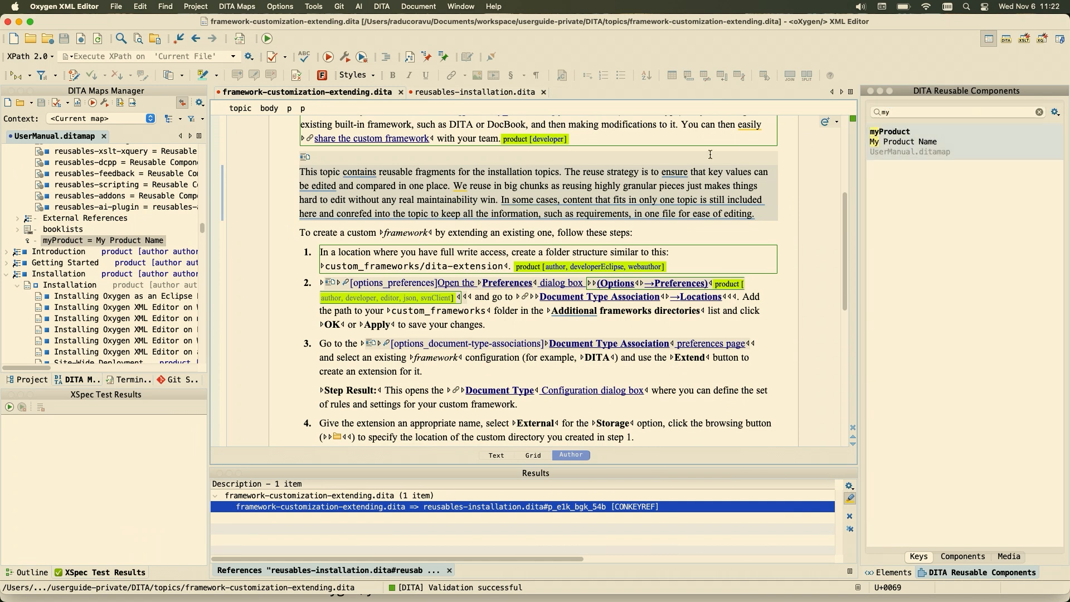
pyautogui.doubleClick(899, 140)
pyautogui.press('super+s')
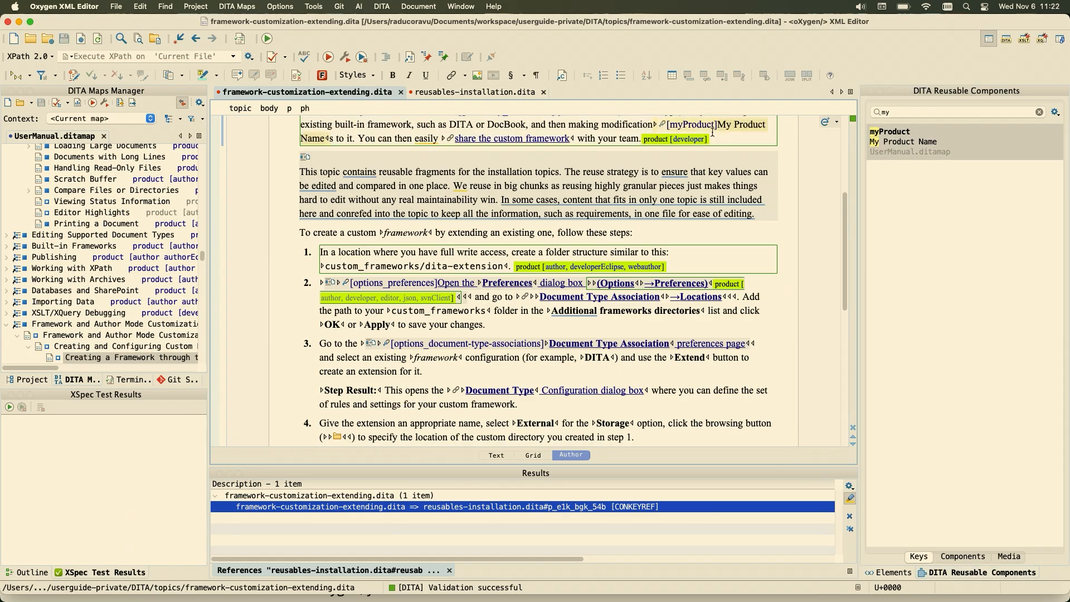
pyautogui.click(736, 121)
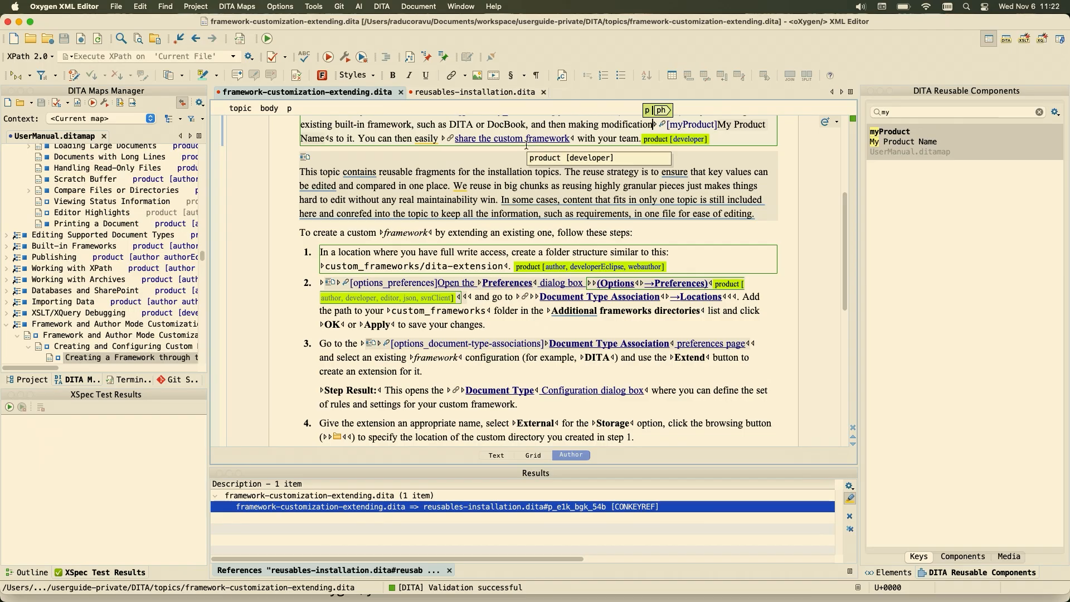
# Step: Switch to Firefox and read the blog's Profiling/Filters and Project-wide Refactoring sections
pyautogui.press('super+Tab')
pyautogui.scroll(-5, 382, 323)
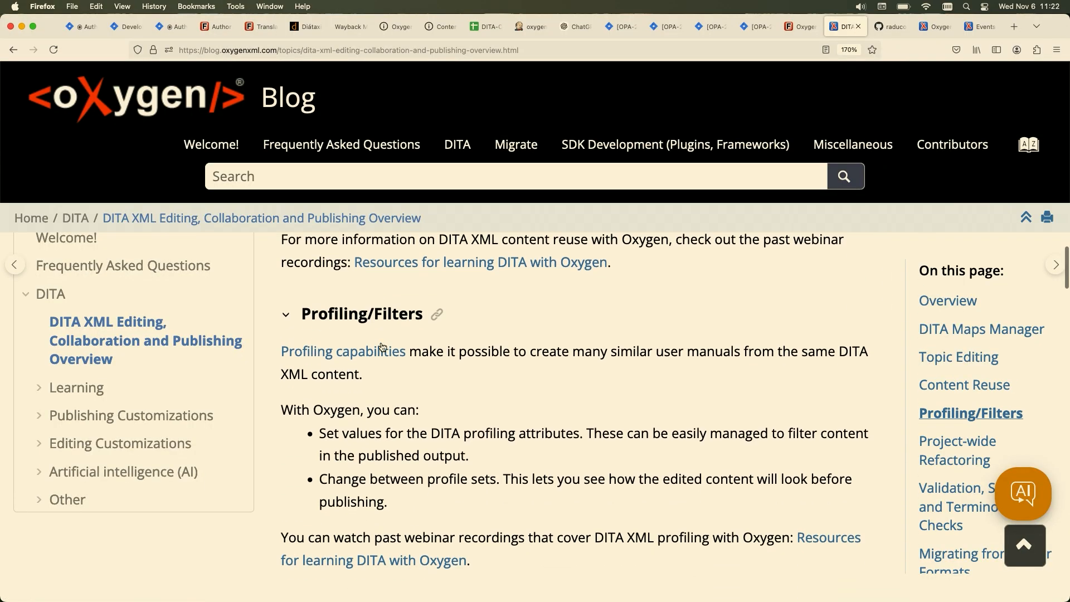
pyautogui.scroll(-1, 381, 346)
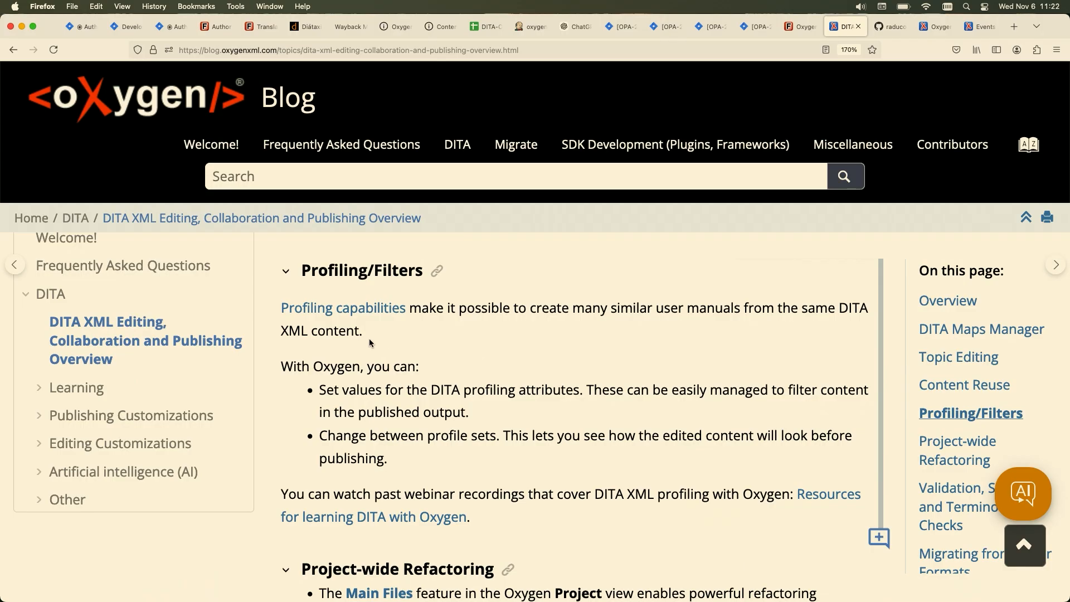
pyautogui.scroll(-8, 369, 341)
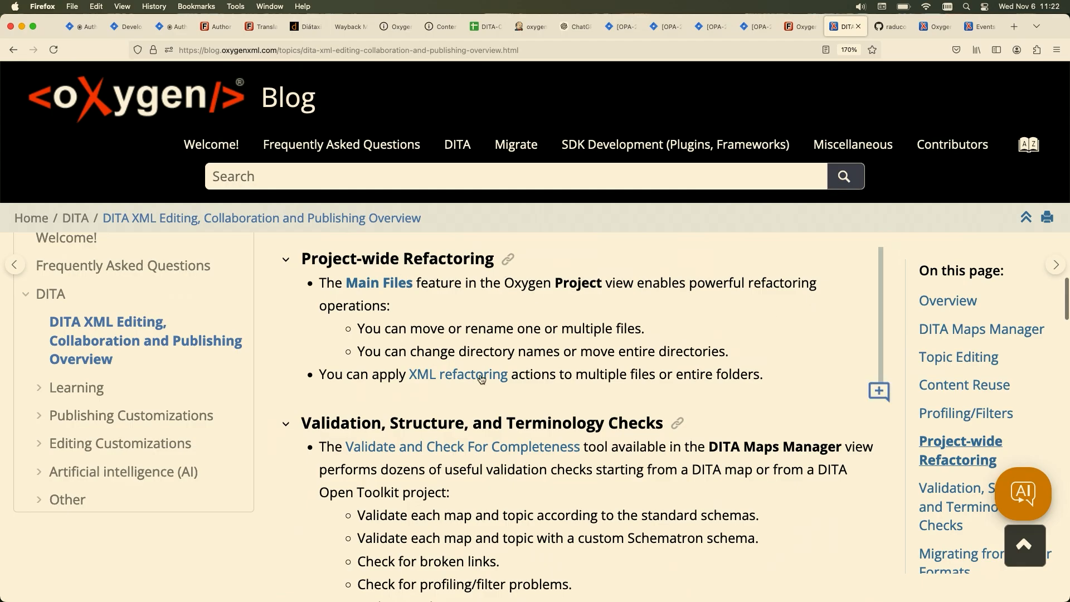
# Step: Switch back to Oxygen XML Editor and view the refactoring actions available for the Handling Read-Only Files topic
pyautogui.press('super+Tab')
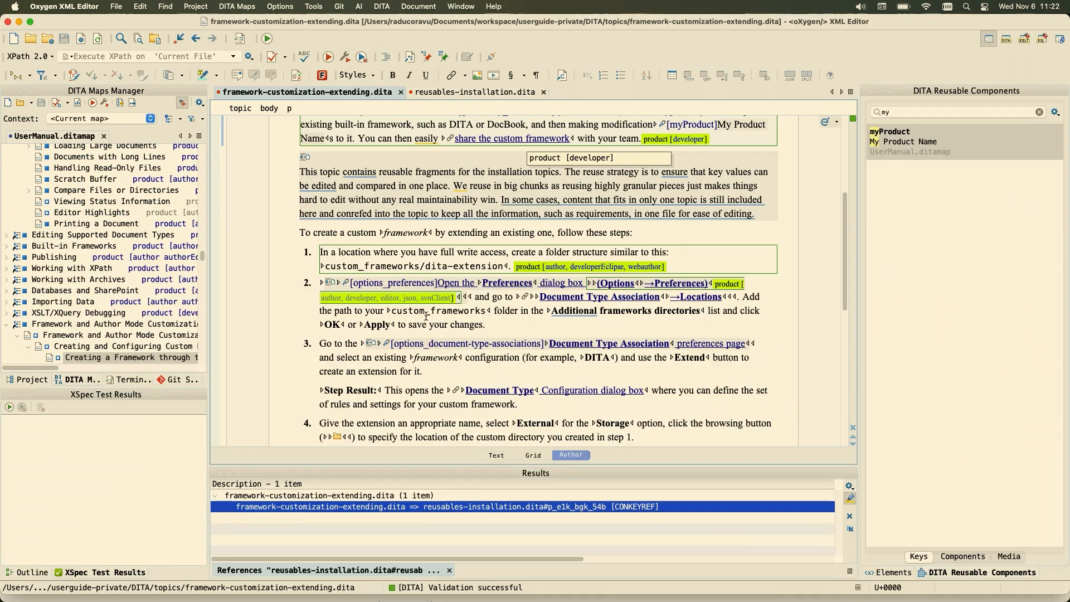
pyautogui.rightClick(85, 169)
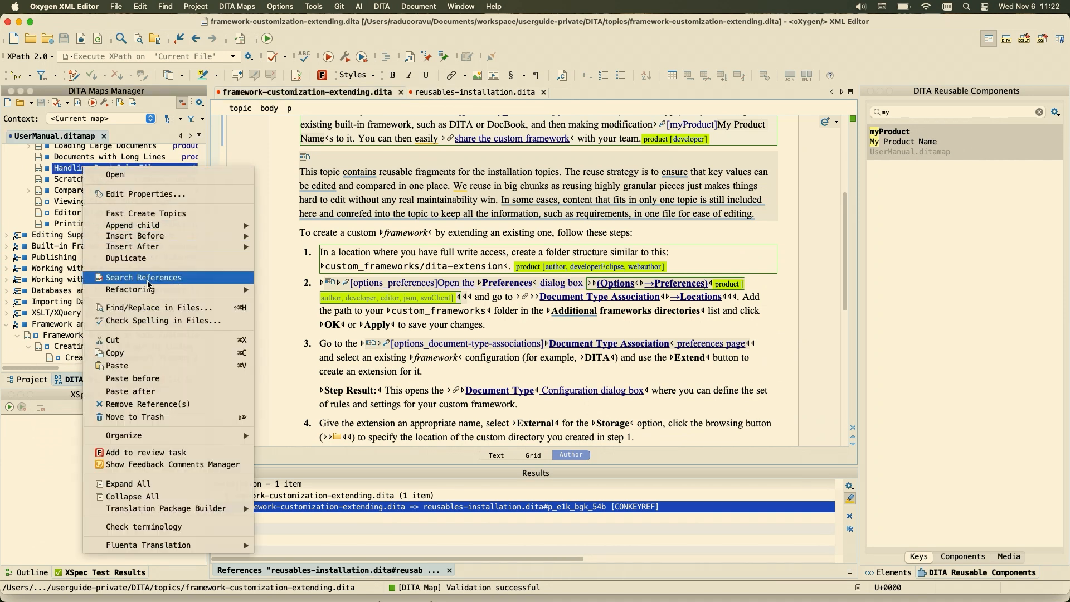
pyautogui.moveTo(155, 292)
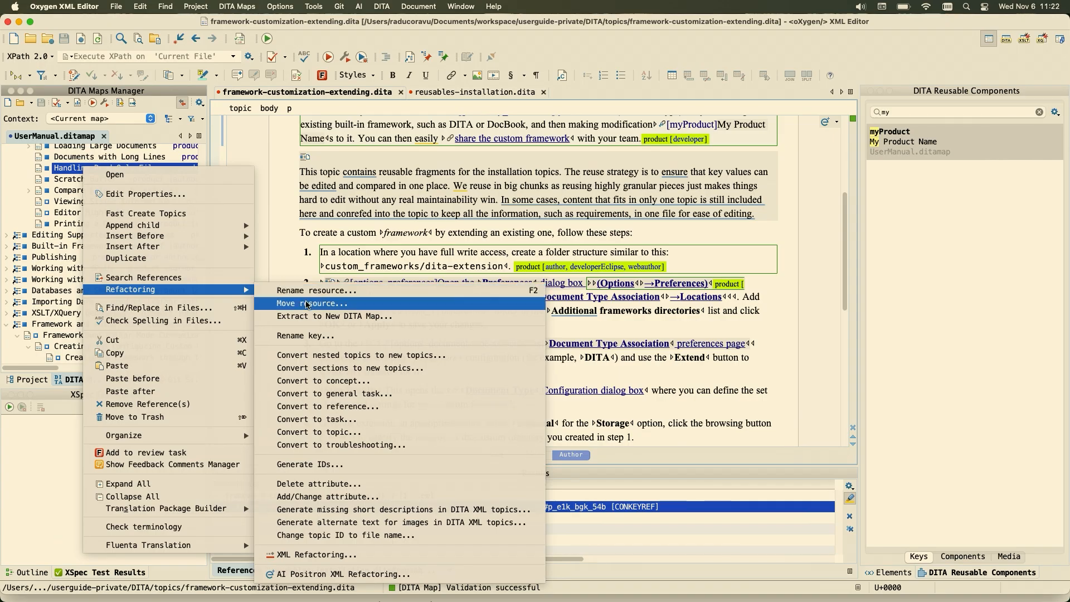
# Step: Open ditaProject.xml from the Main Files of the userguide.xpr project
pyautogui.click(32, 379)
pyautogui.scroll(8, 74, 235)
pyautogui.click(106, 192)
pyautogui.press('Left')
pyautogui.press('Left')
pyautogui.scroll(8, 105, 187)
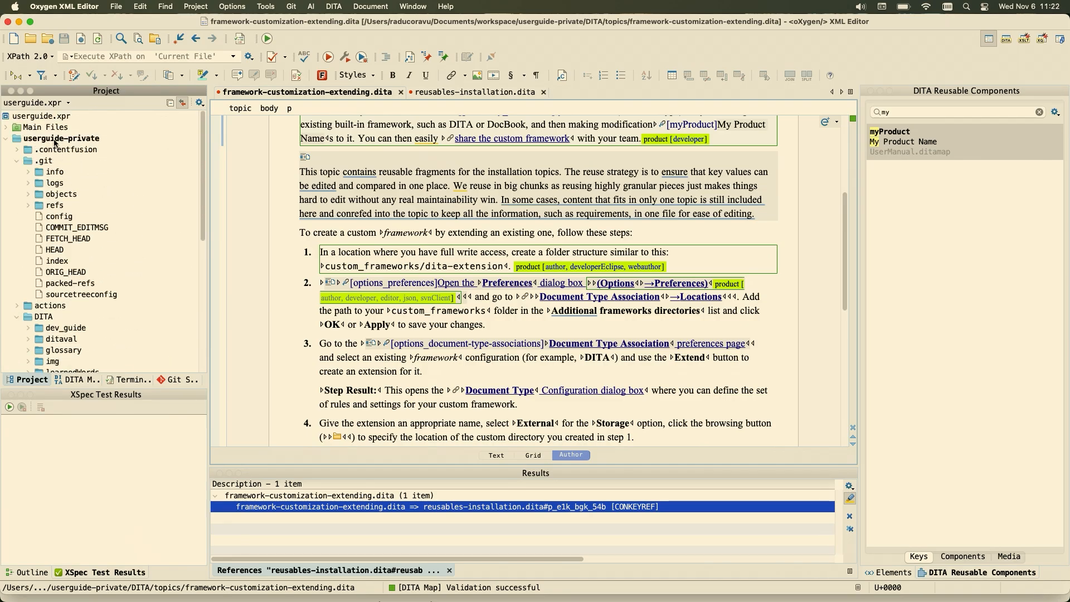
pyautogui.doubleClick(50, 135)
pyautogui.doubleClick(49, 142)
pyautogui.click(47, 129)
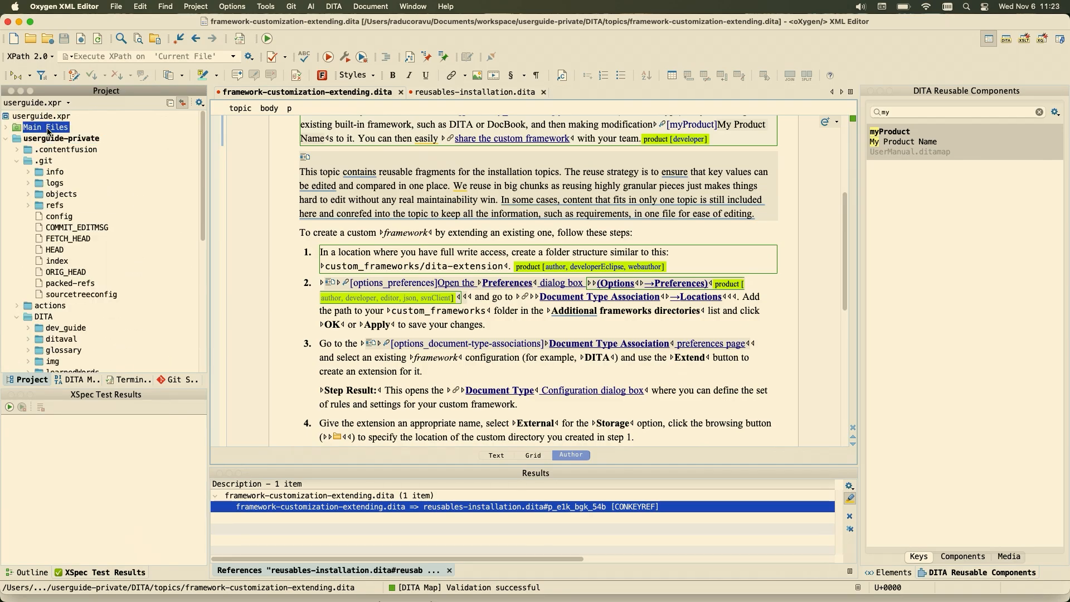
pyautogui.doubleClick(48, 128)
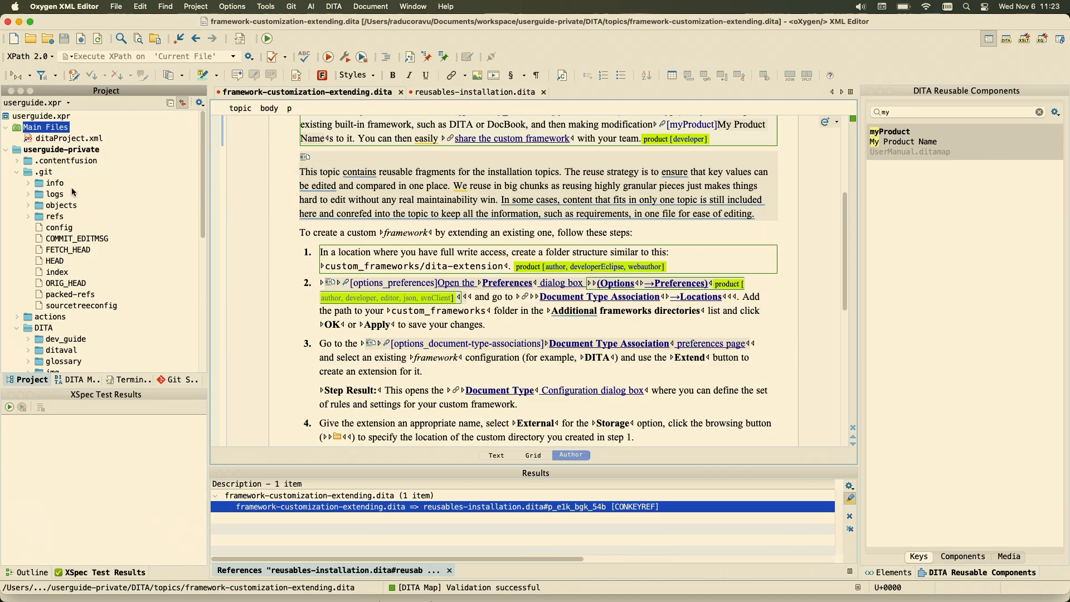
pyautogui.click(50, 140)
pyautogui.doubleClick(50, 142)
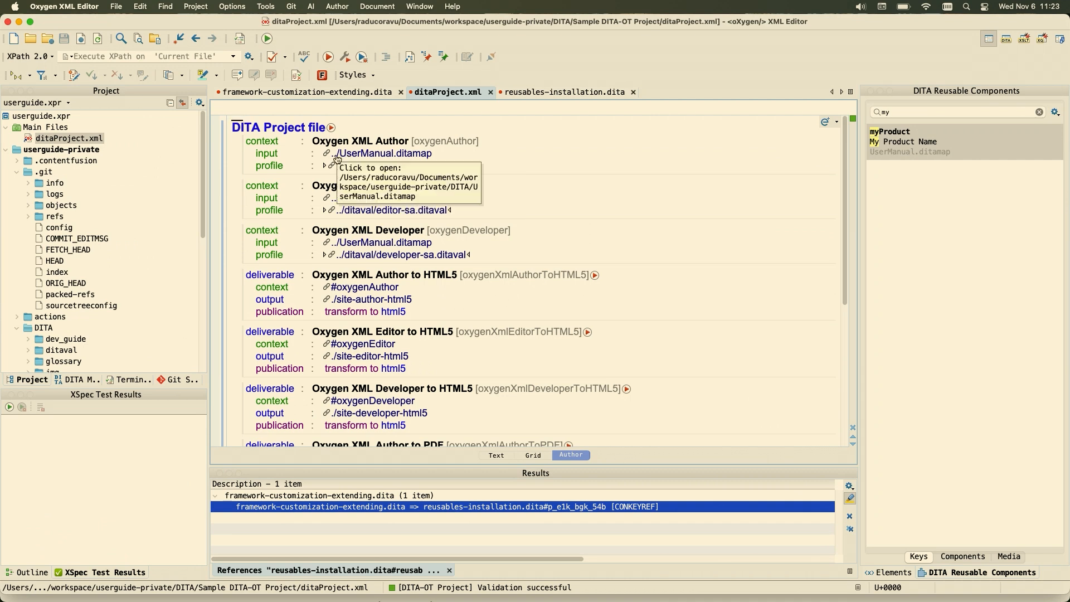
# Step: Collapse the .git folder in the project tree and expand the topics folder inside DITA
pyautogui.click(17, 171)
pyautogui.scroll(-5, 62, 227)
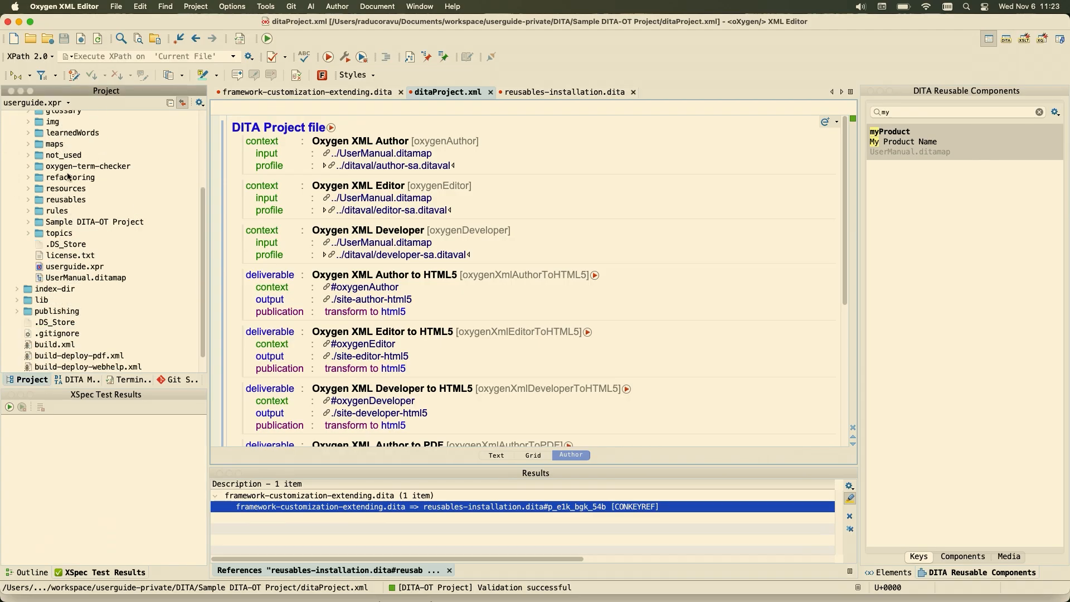
pyautogui.scroll(3, 66, 128)
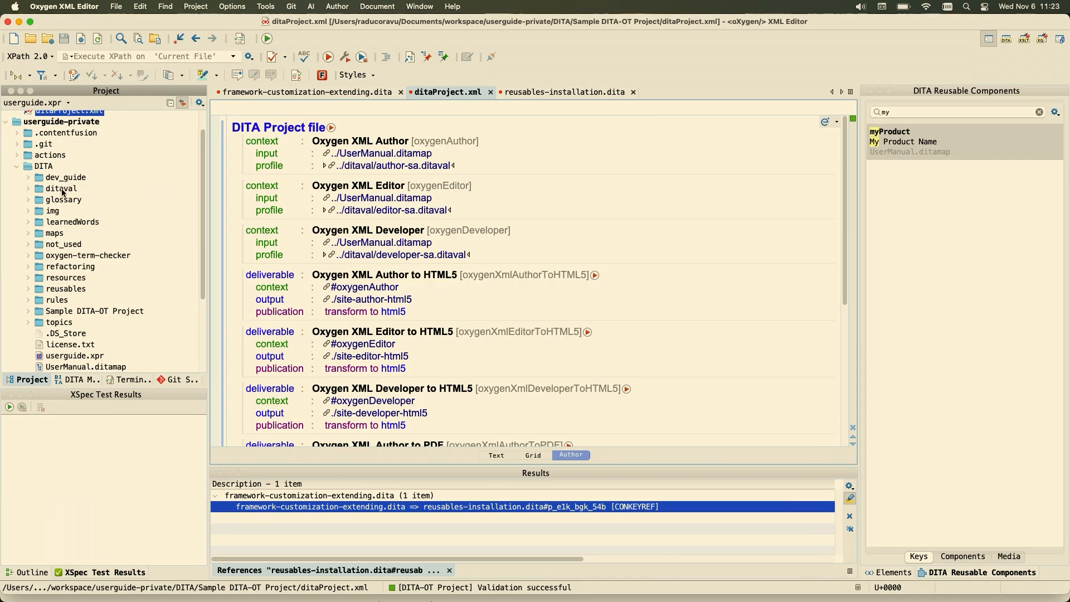
pyautogui.click(65, 325)
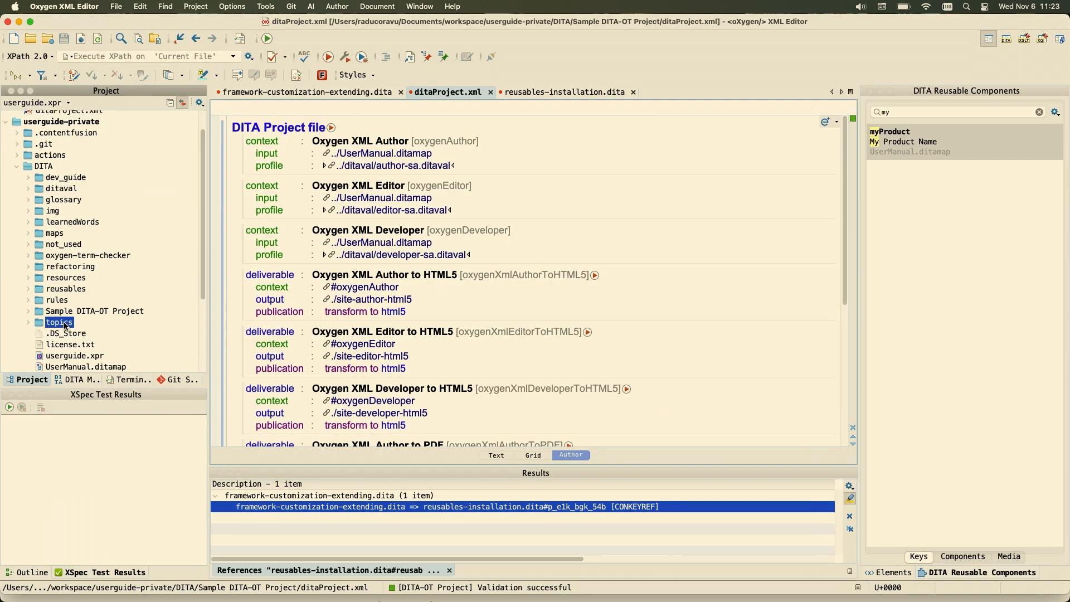
pyautogui.doubleClick(65, 324)
# Step: Preview the reference updates in each affected file for renaming accessibility.dita to accessibility2.dita, and cancel the rename
pyautogui.click(71, 345)
pyautogui.rightClick(75, 346)
pyautogui.moveTo(77, 347)
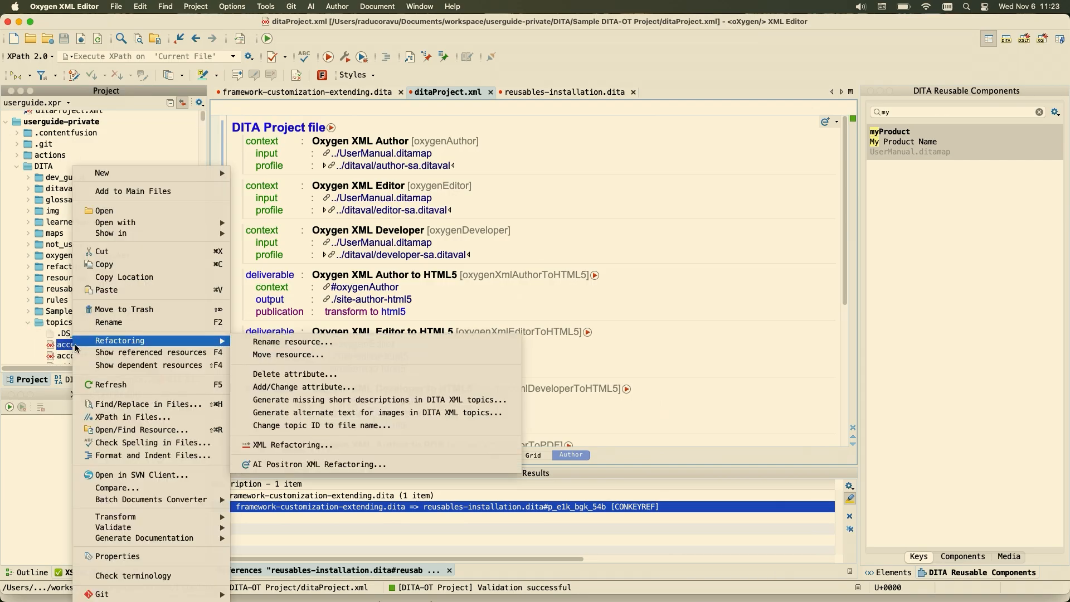
pyautogui.click(136, 322)
pyautogui.press('Right')
pyautogui.write('2')
pyautogui.press('Return')
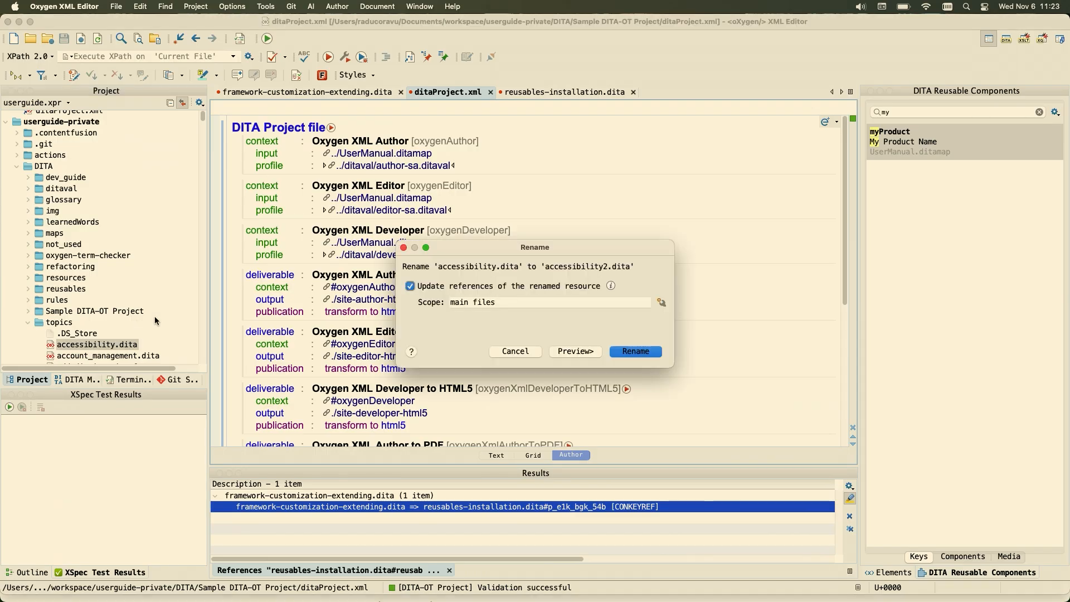
pyautogui.click(577, 350)
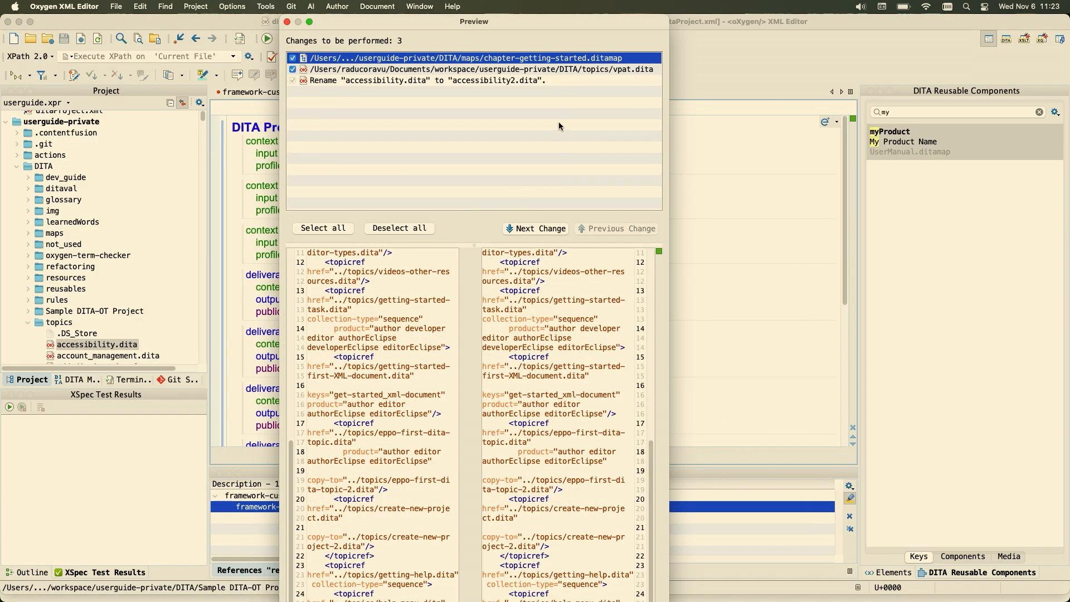
pyautogui.doubleClick(603, 22)
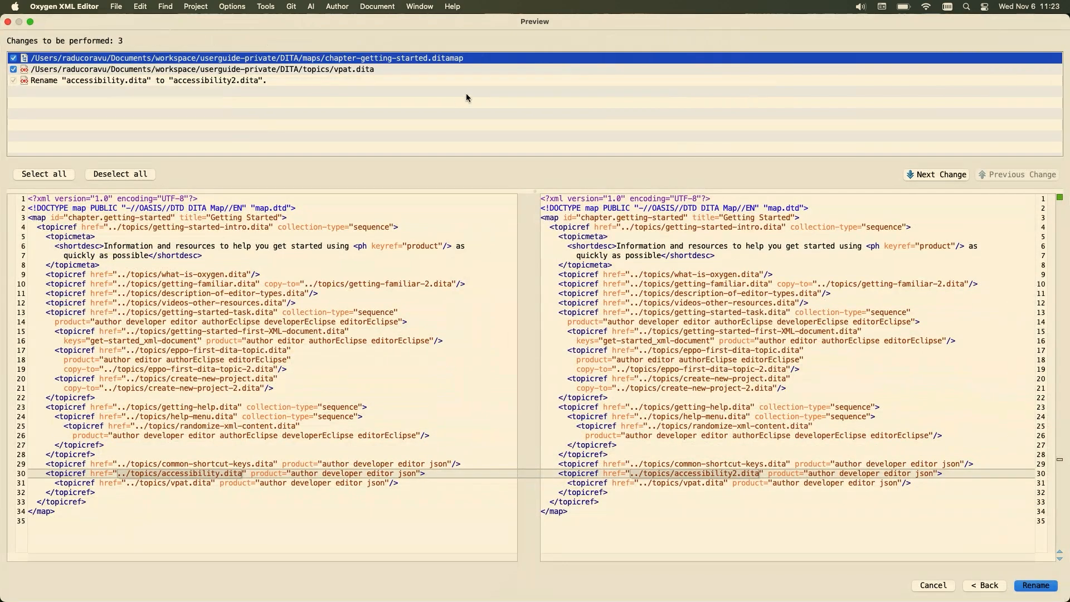
pyautogui.click(367, 72)
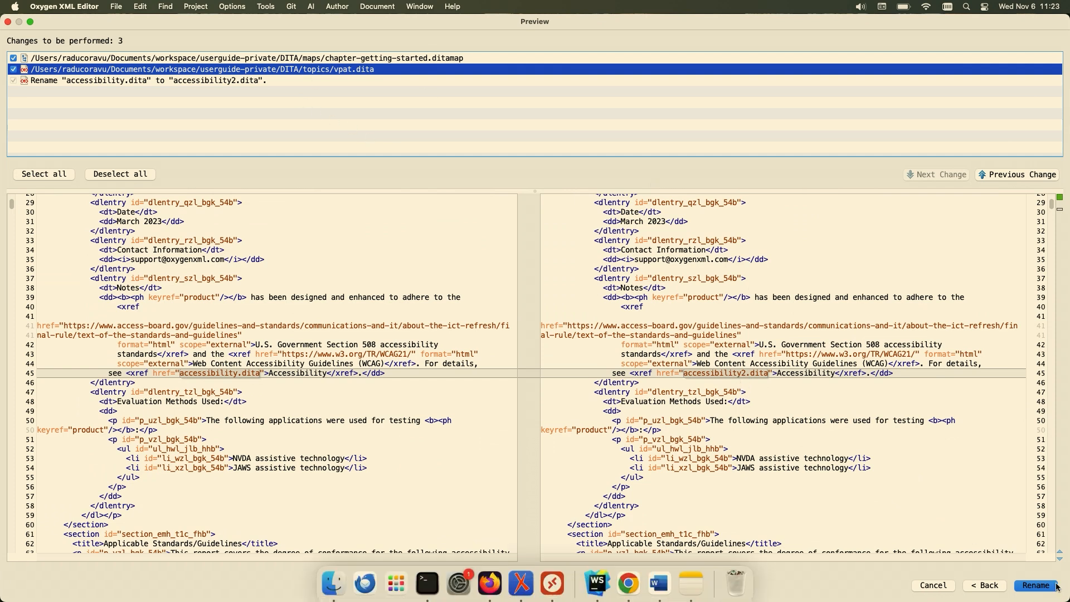
pyautogui.click(927, 590)
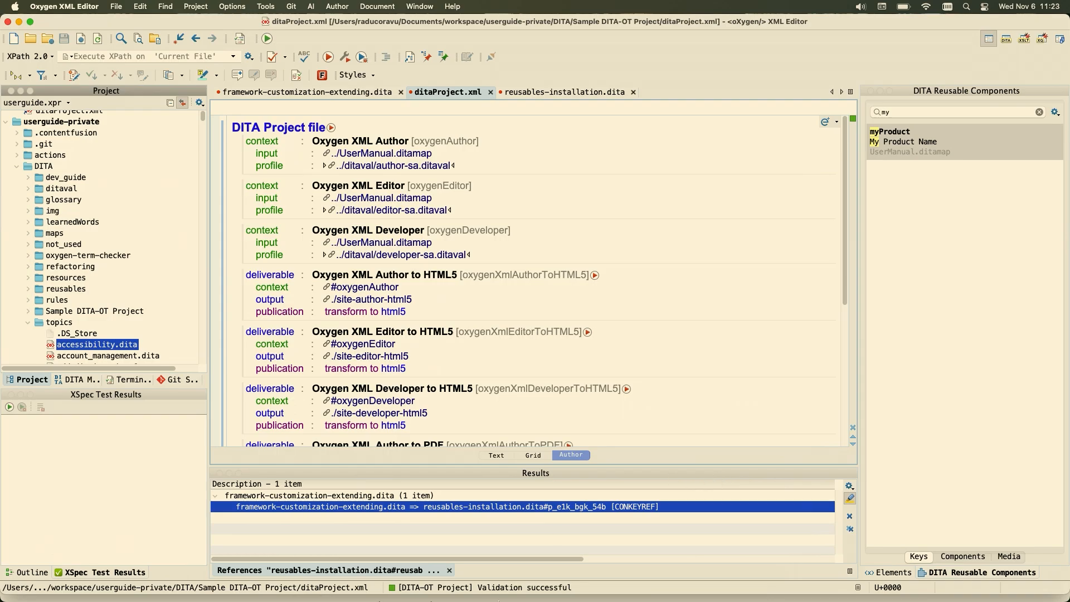
# Step: Switch to Firefox and read the blog's Validation, Structure, and Terminology Checks section
pyautogui.click(489, 591)
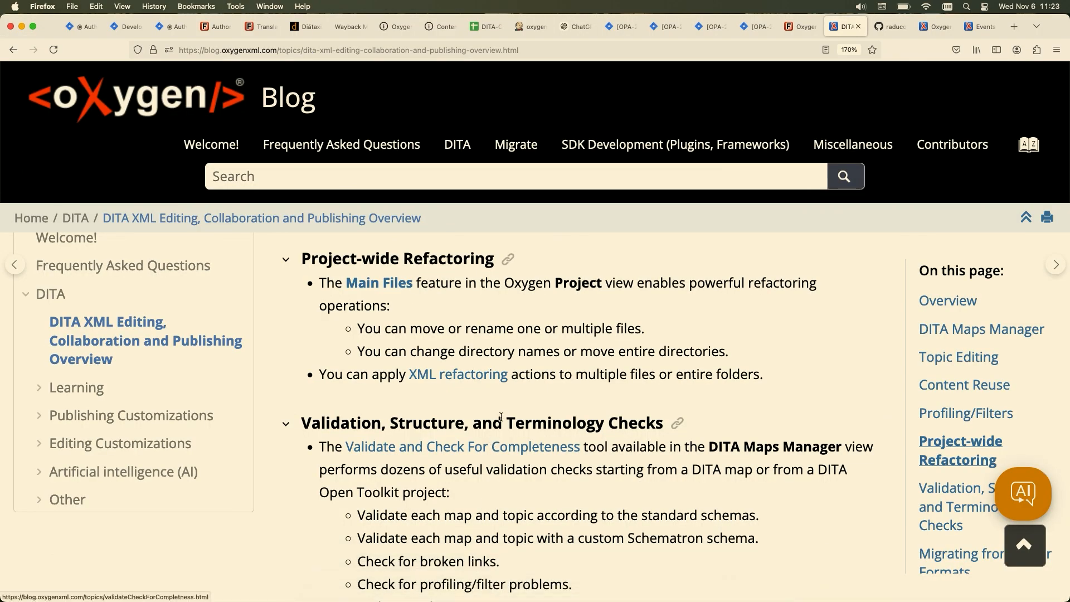
pyautogui.scroll(-5, 490, 440)
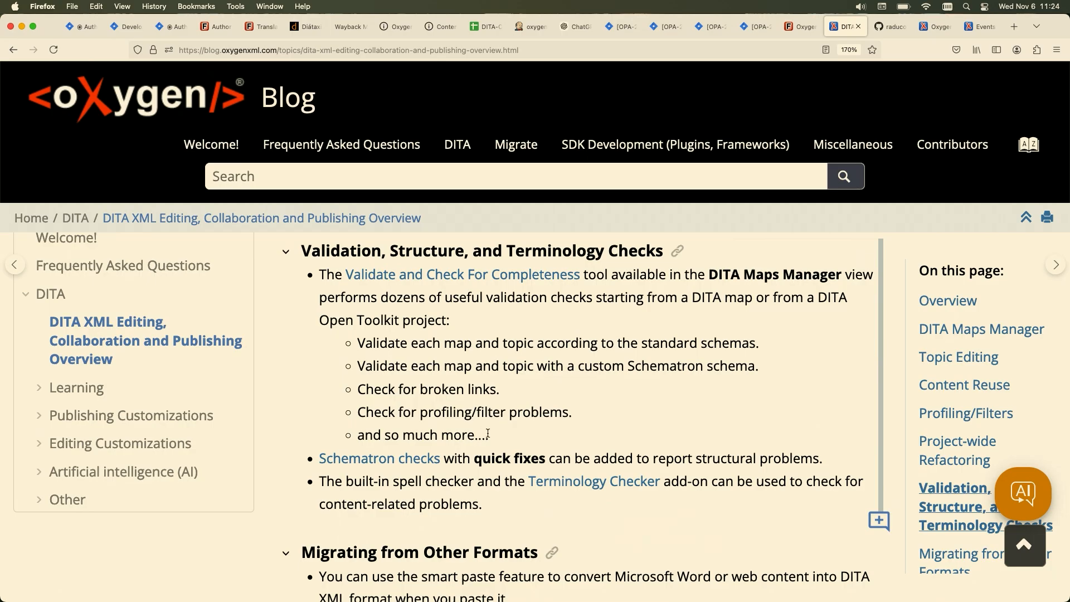
# Step: Switch to Oxygen XML Editor and run the DITA Map Completeness Check on UserManual.ditamap with the existing check options
pyautogui.click(523, 582)
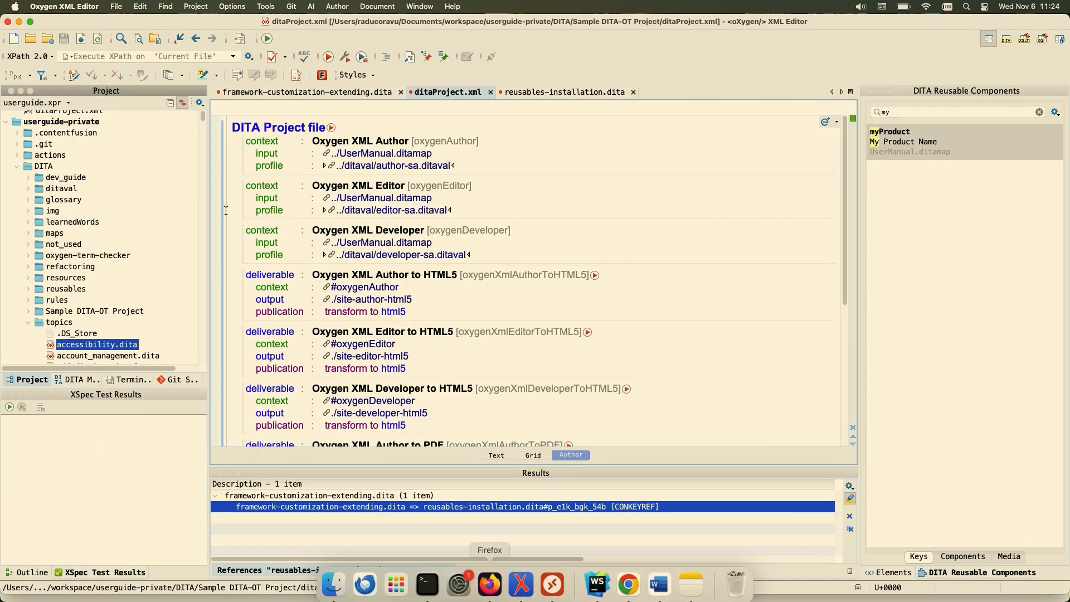
pyautogui.click(76, 379)
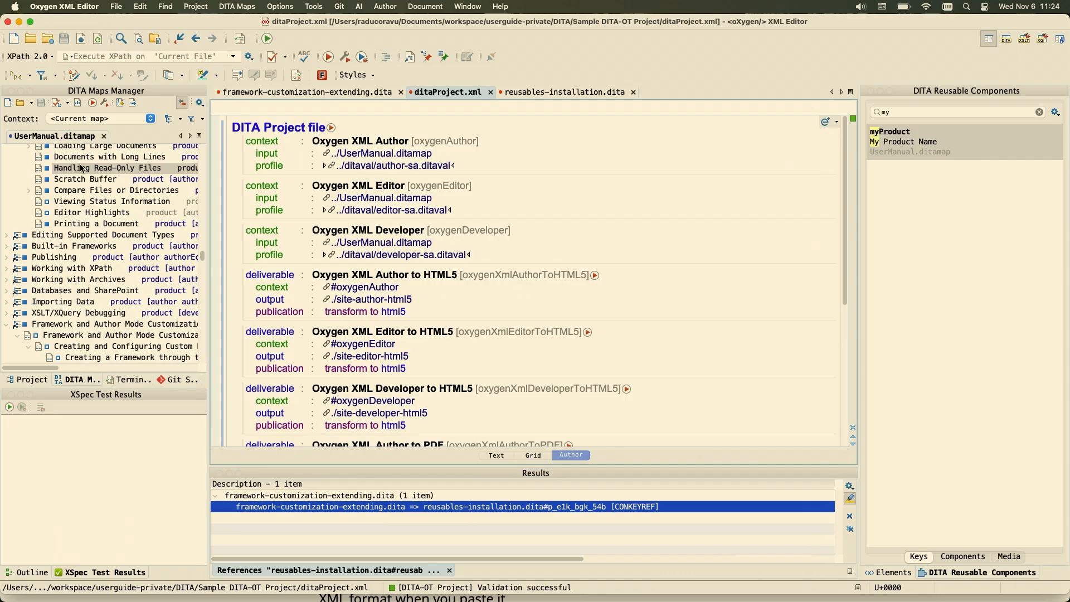
pyautogui.click(67, 105)
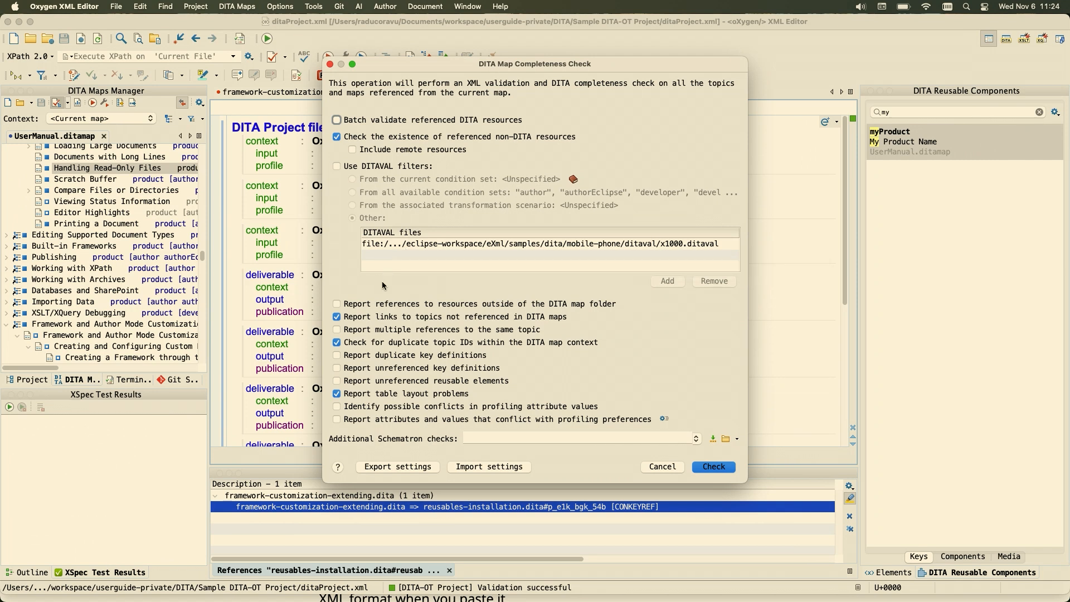
pyautogui.click(714, 465)
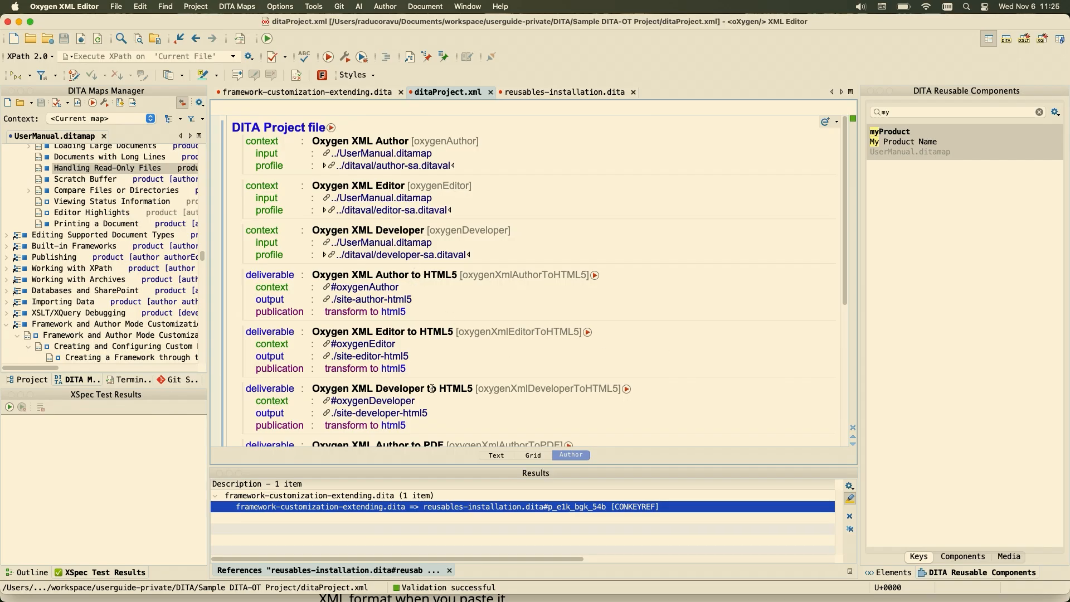
# Step: Close the References results, insert a link to Compare Files or Directories into framework-customization-extending.dita's "The easiest way to create" paragraph, and save
pyautogui.click(450, 570)
pyautogui.click(506, 92)
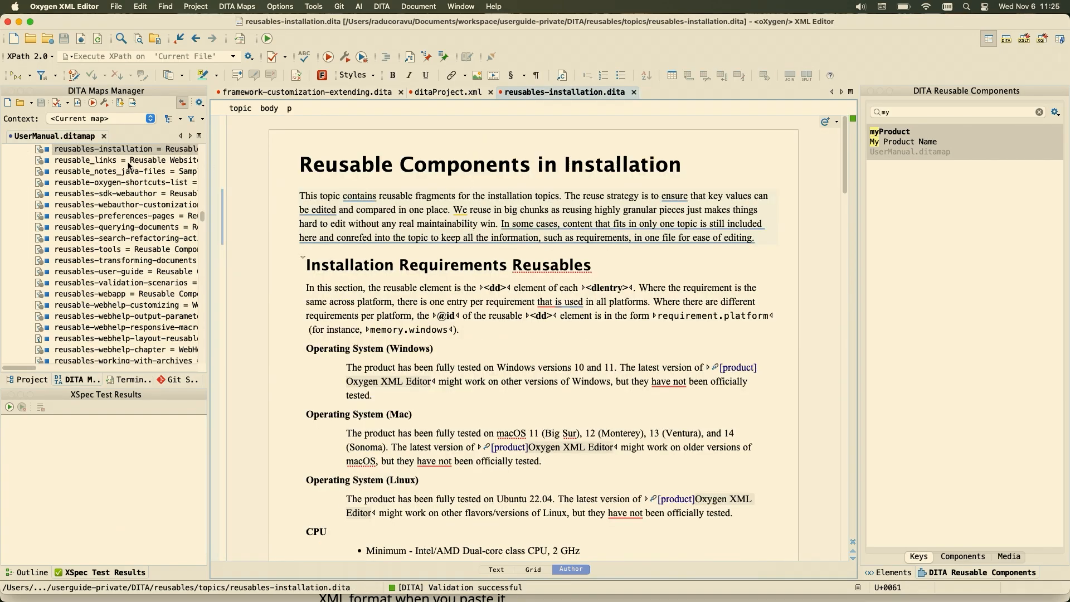
pyautogui.click(312, 92)
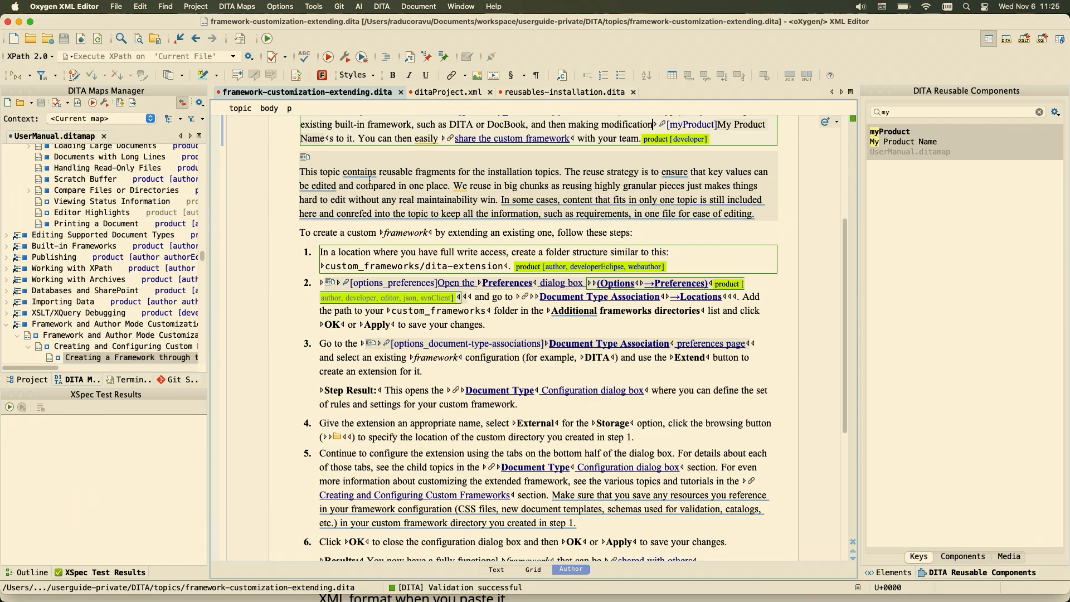
pyautogui.moveTo(132, 190); pyautogui.dragTo(390, 165)
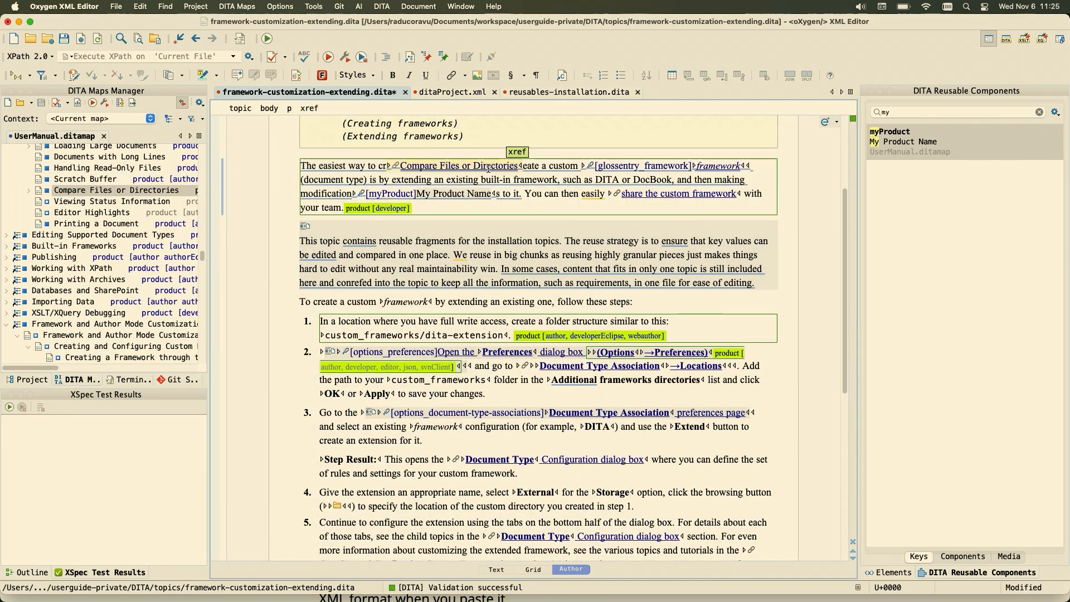
pyautogui.press('super+s')
# Step: Change the href of the Compare Files or Directories link to comparing-and-merging-docume22nts.dita and apply it
pyautogui.hotkey('alt', 'Return')
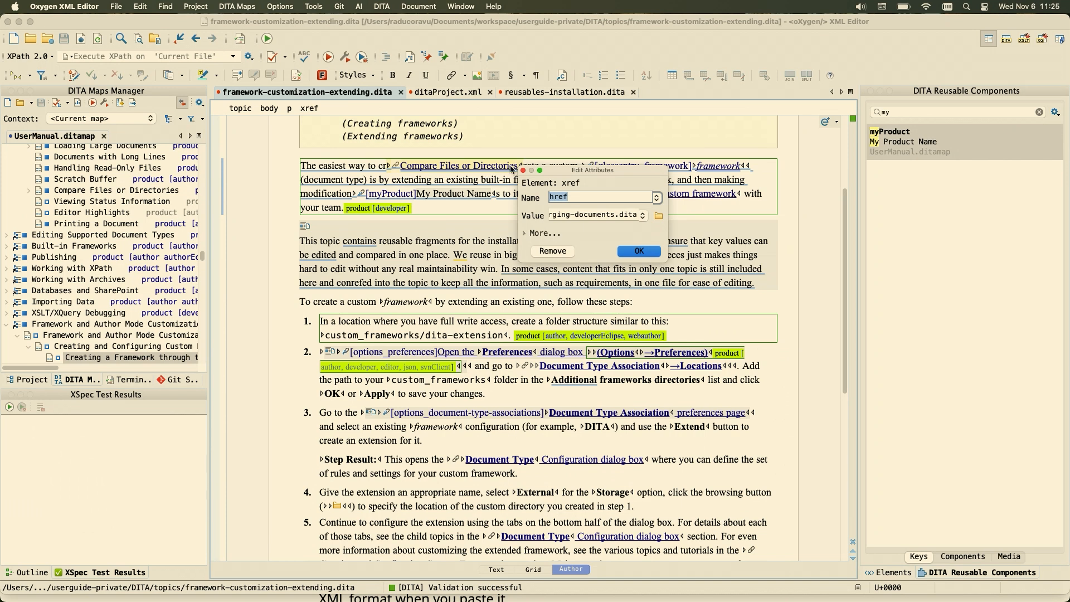
pyautogui.tripleClick(614, 216)
pyautogui.press('BackSpace')
pyautogui.press('super+v')
pyautogui.click(602, 215)
pyautogui.write('22')
pyautogui.press('Return')
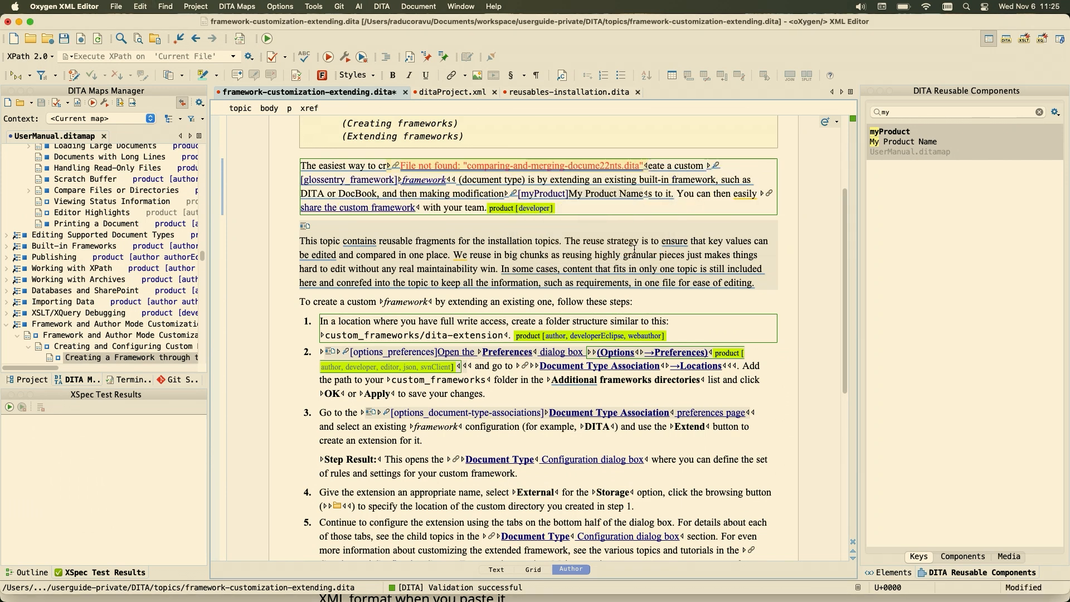
# Step: Run the DITA Map Completeness Check on UserManual.ditamap with the existing options and go to the reported broken reference
pyautogui.click(56, 102)
pyautogui.click(713, 466)
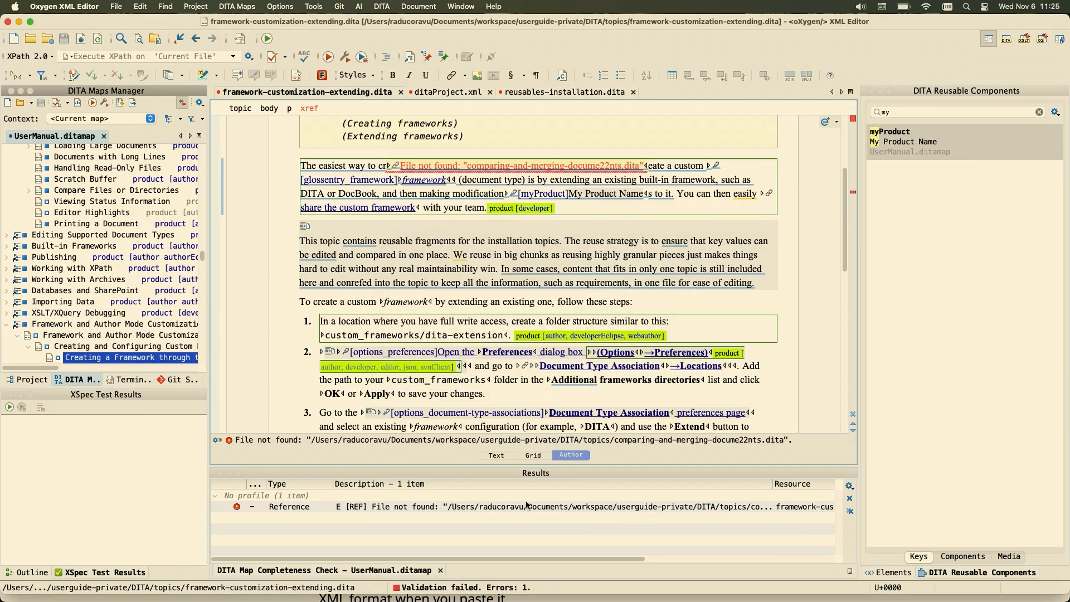
pyautogui.click(513, 509)
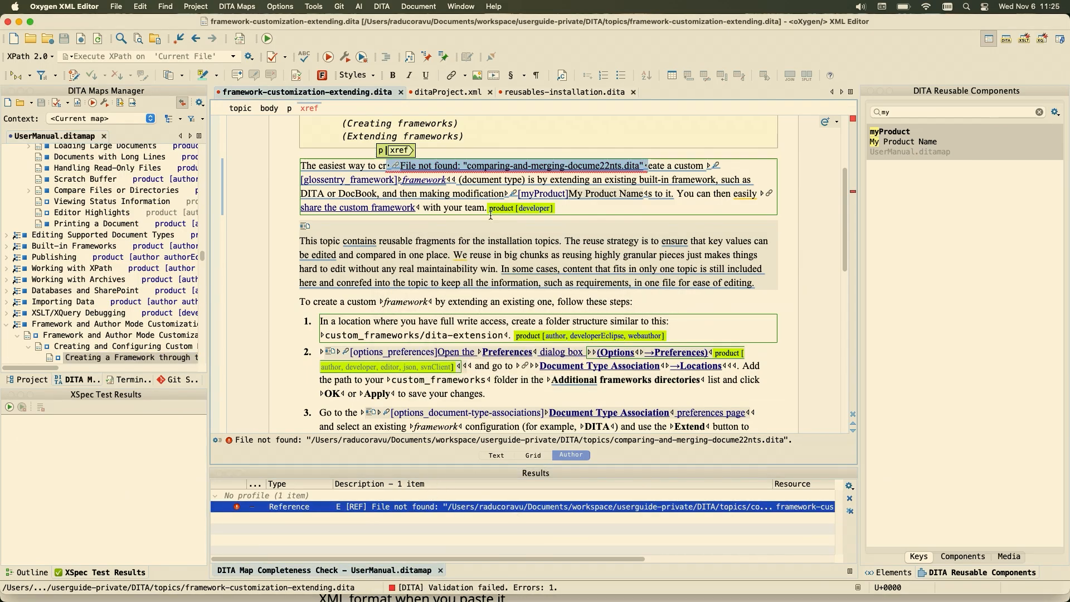
# Step: Close framework-customization-extending.dita, reopen it from the reported missing-file error, and review the completeness check options without running the check
pyautogui.click(400, 93)
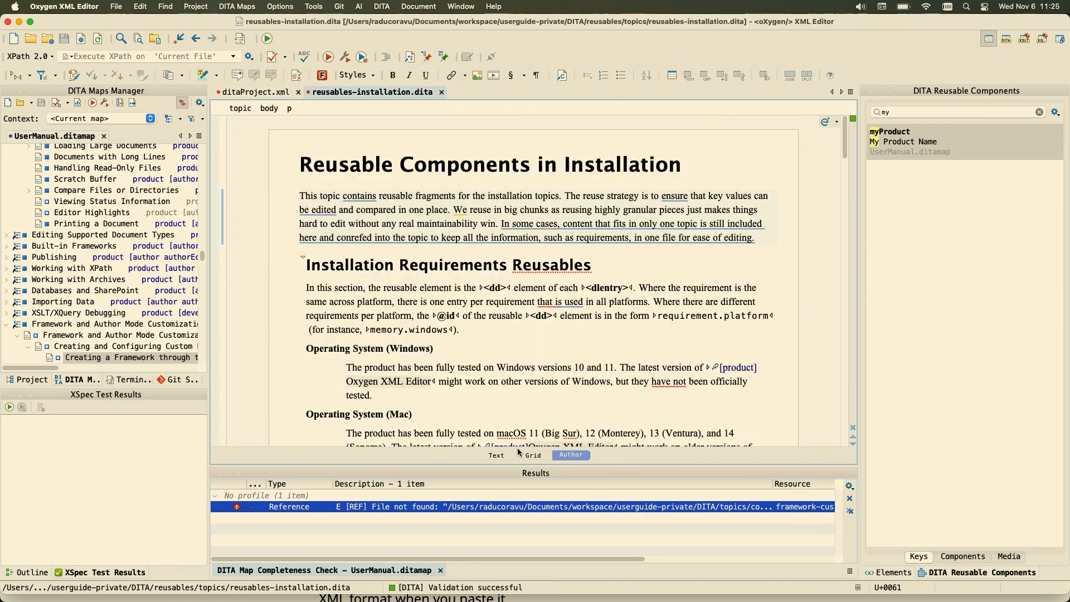
pyautogui.click(512, 508)
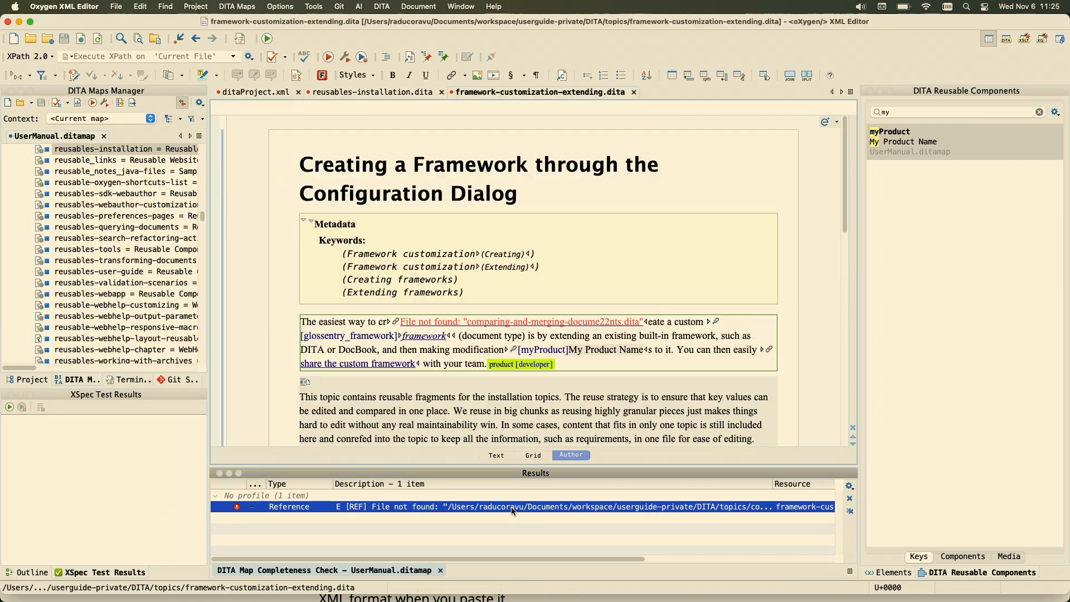
pyautogui.click(58, 104)
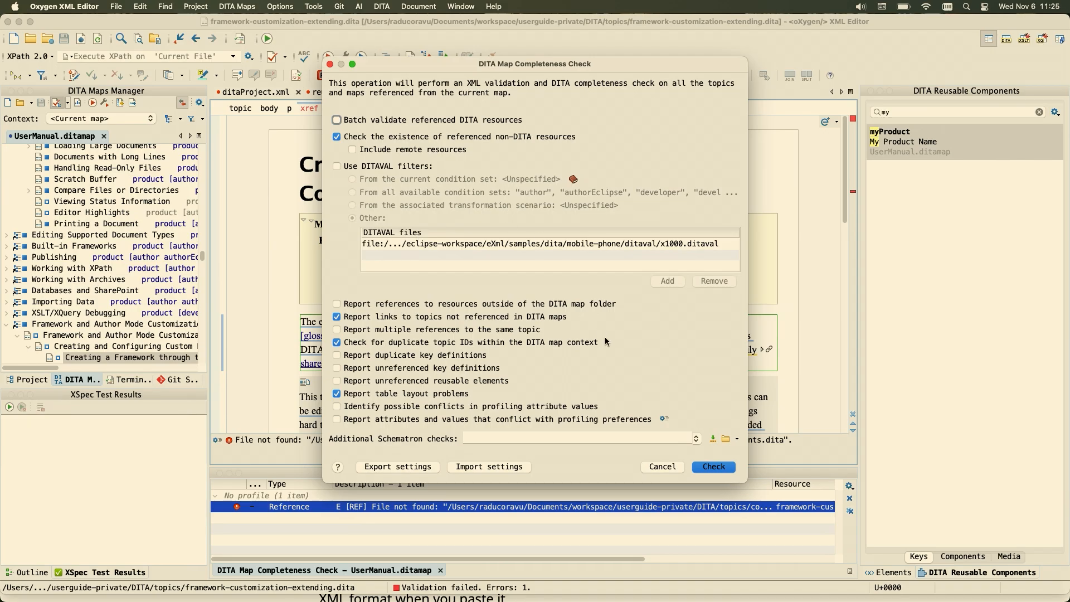
pyautogui.press('Escape')
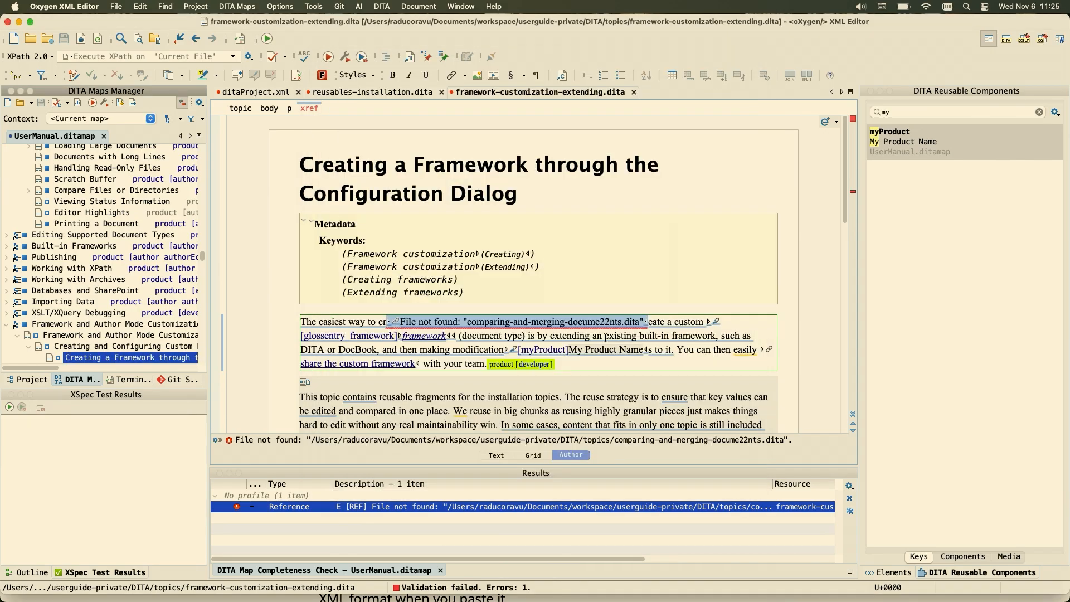
pyautogui.click(487, 225)
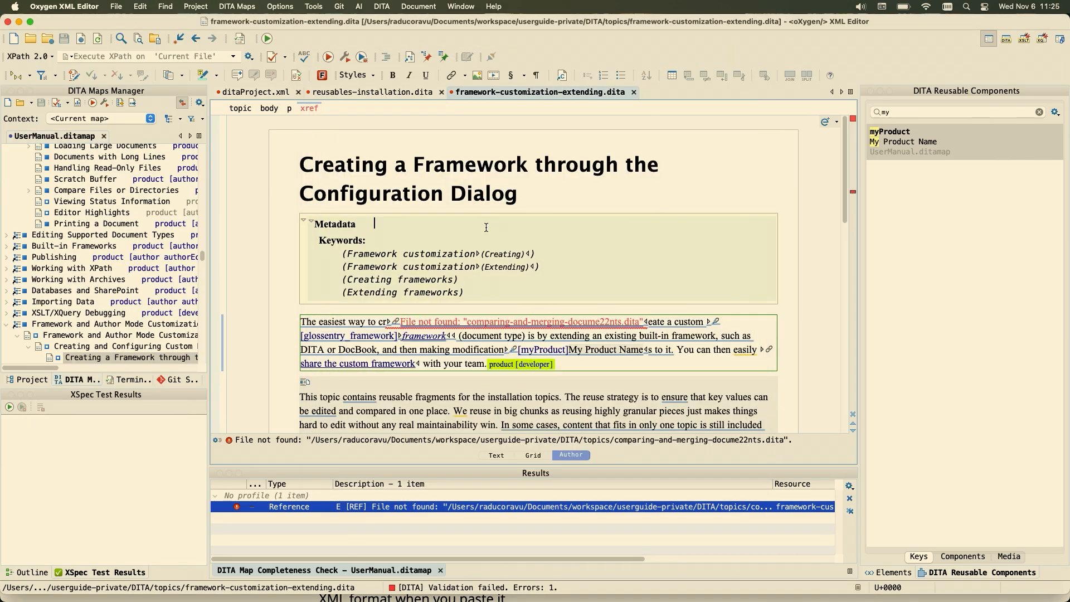
# Step: Delete the broken link from the "The easiest way to create" paragraph and save the topic
pyautogui.click(644, 321)
pyautogui.press('Delete')
pyautogui.press('super+s')
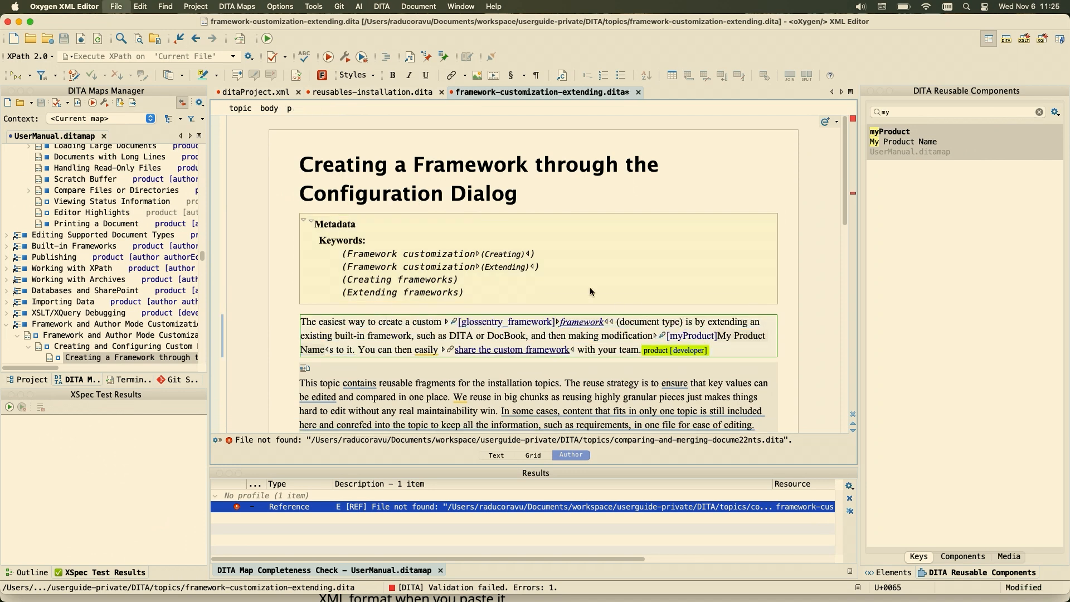
# Step: Insert an unordered list before the "The easiest way to create" paragraph, leave its item empty, and highlight the validation message
pyautogui.scroll(-6, 590, 287)
pyautogui.scroll(-1, 589, 277)
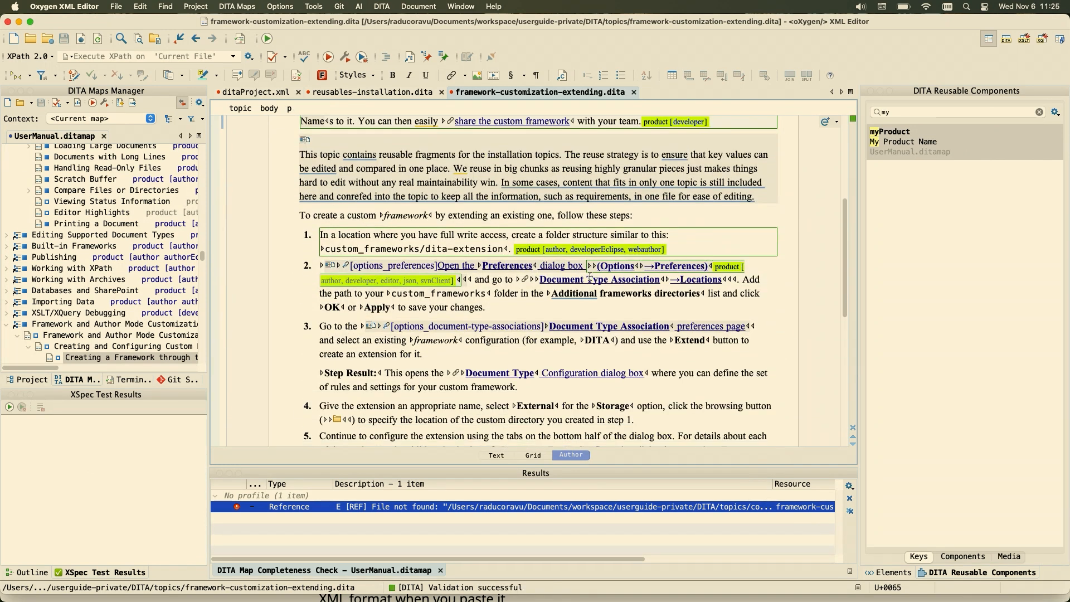
pyautogui.scroll(5, 589, 277)
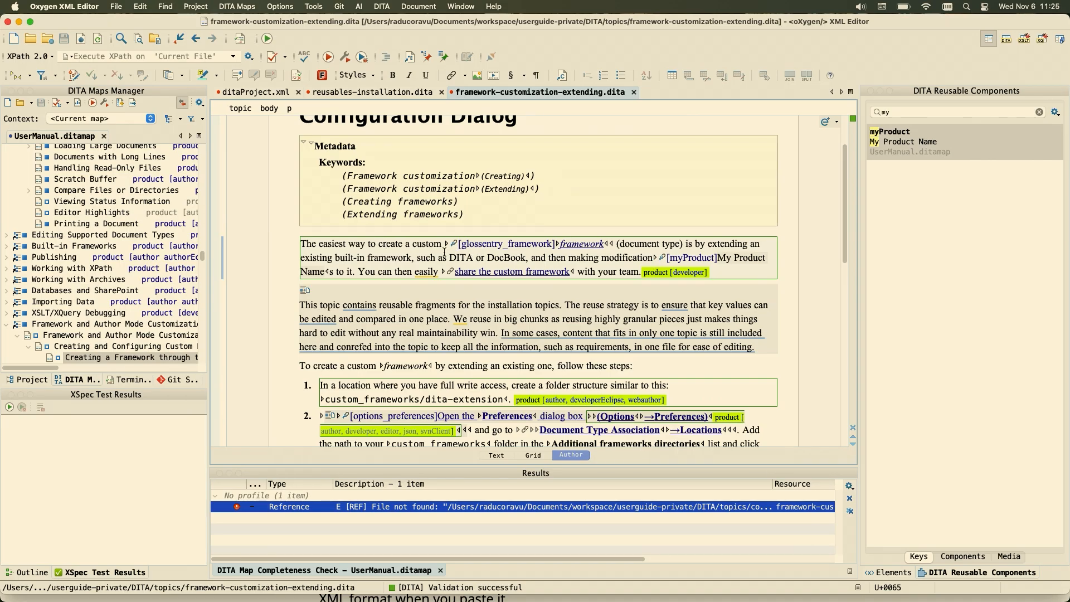
pyautogui.press('Up')
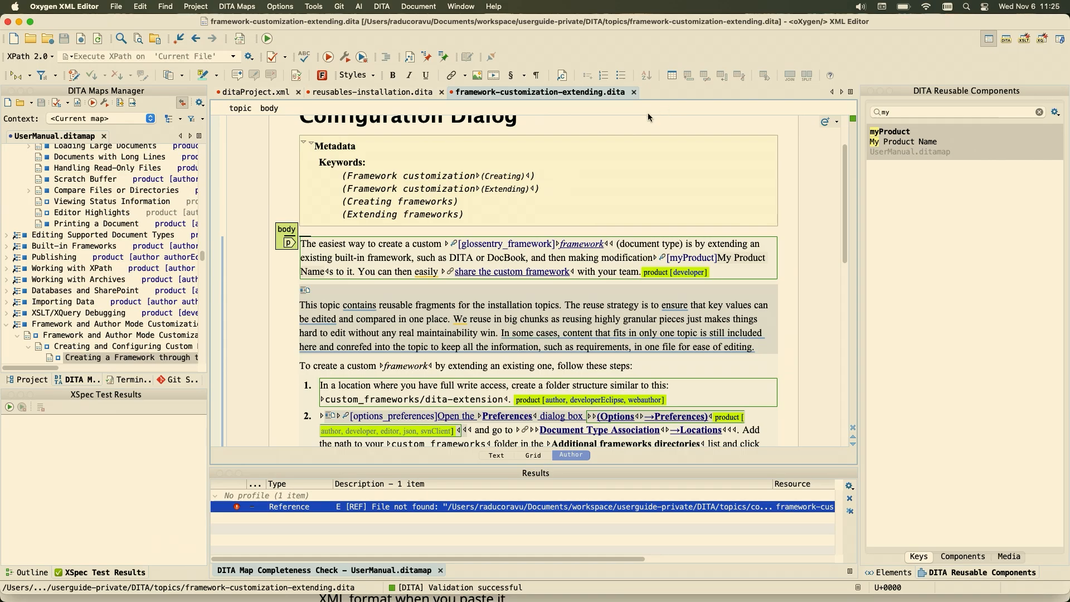
pyautogui.click(620, 77)
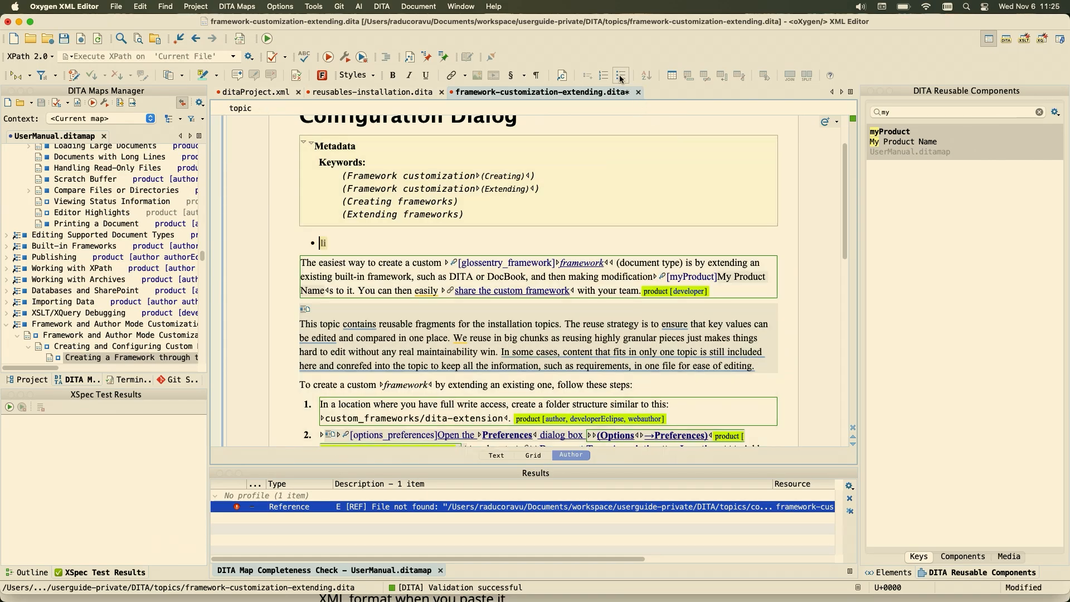
pyautogui.write('dsadsadsdasdsa')
pyautogui.press('super+z')
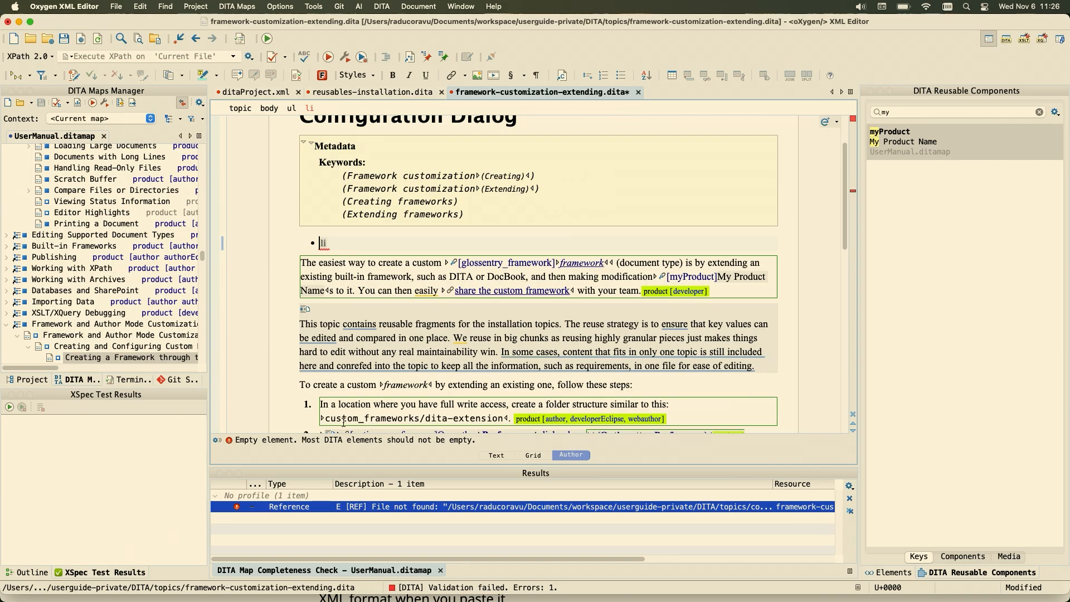
pyautogui.moveTo(236, 446); pyautogui.dragTo(490, 444)
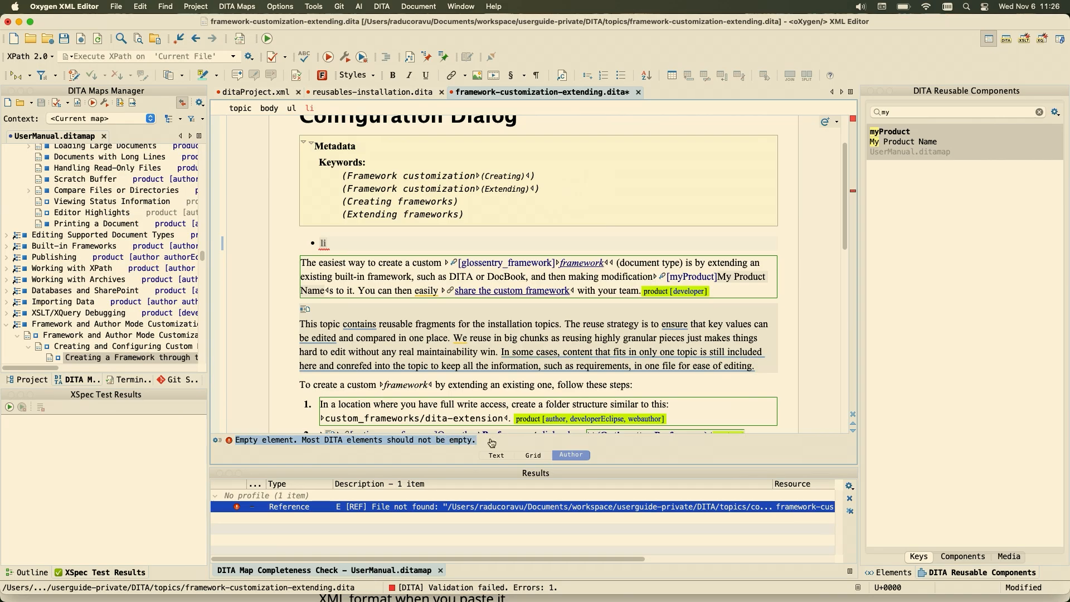
# Step: Restore the list item after deleting it and enter "dsadsaddsad" as its text
pyautogui.click(346, 241)
pyautogui.press('BackSpace')
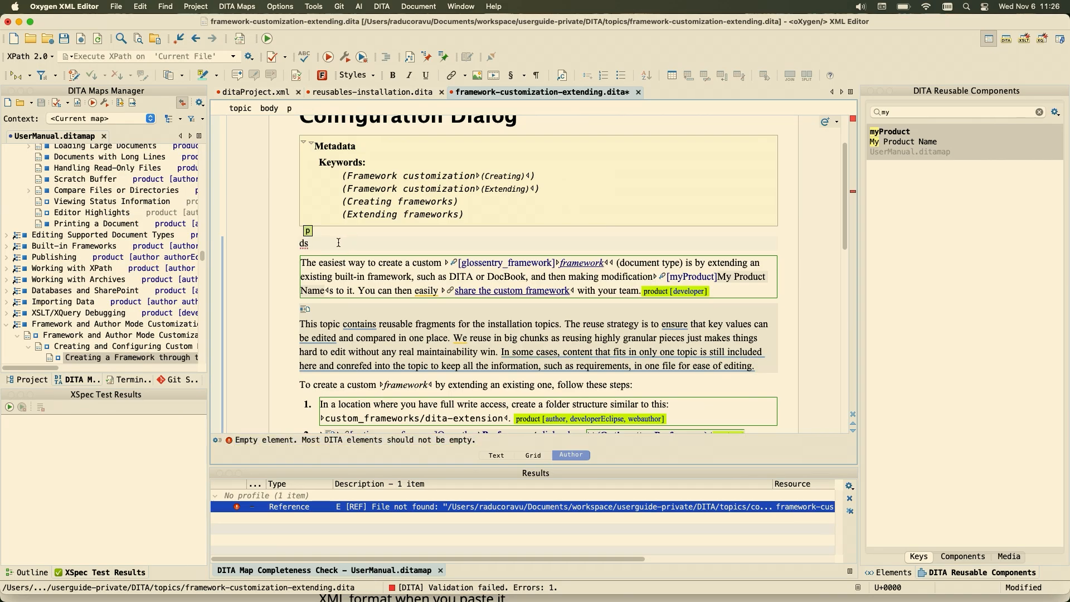
pyautogui.press('super+z')
pyautogui.write('dsadsaddsad')
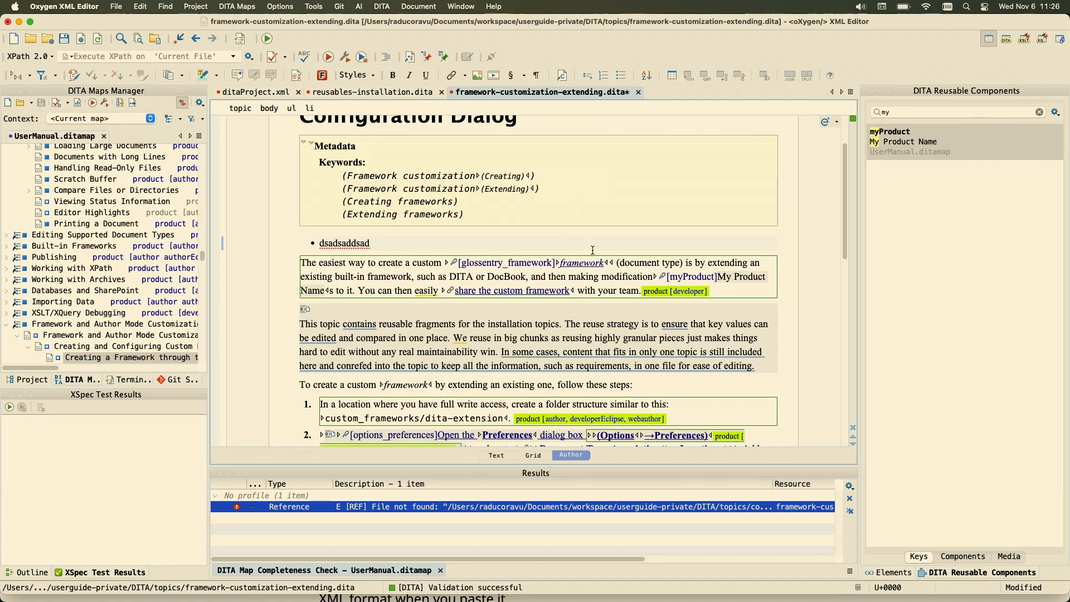
# Step: Open the Terminology Checker and go through the reported problems for "easily", "contains", "be edited" and "In some cases"
pyautogui.scroll(-3, 586, 250)
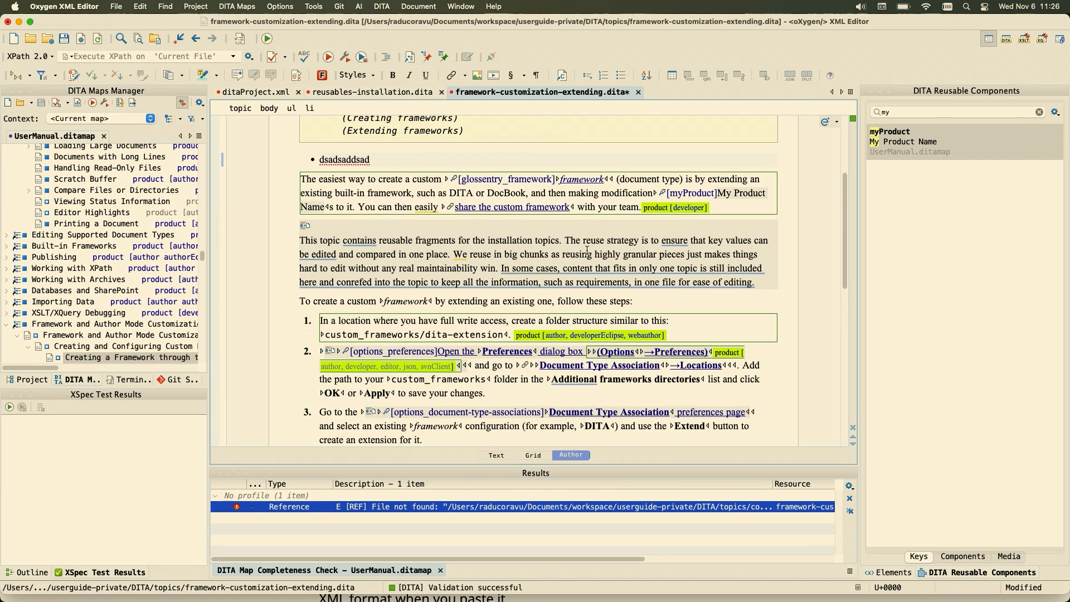
pyautogui.click(142, 380)
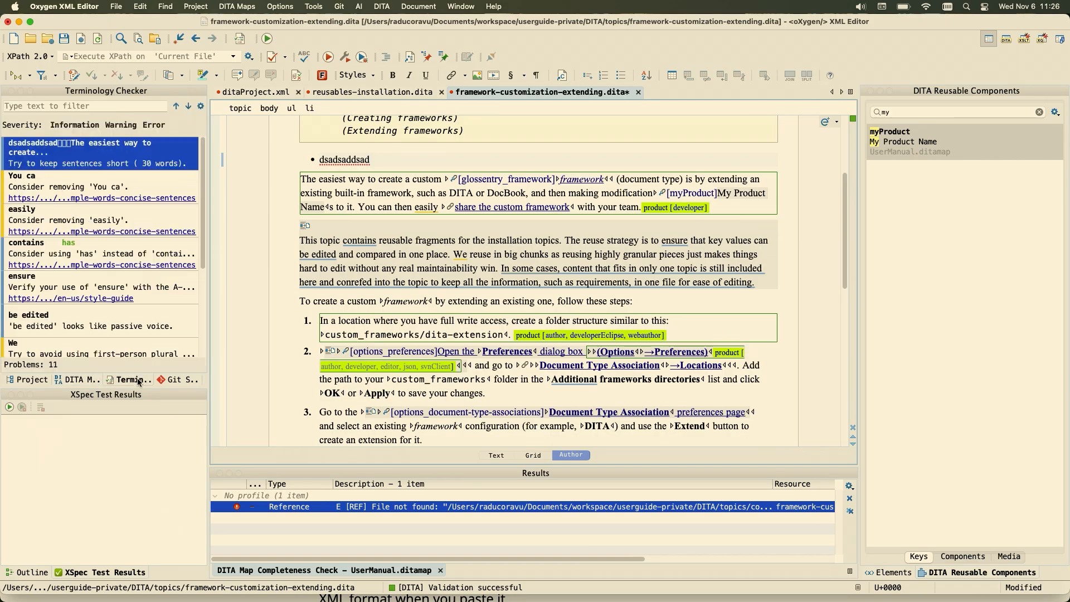
pyautogui.click(103, 150)
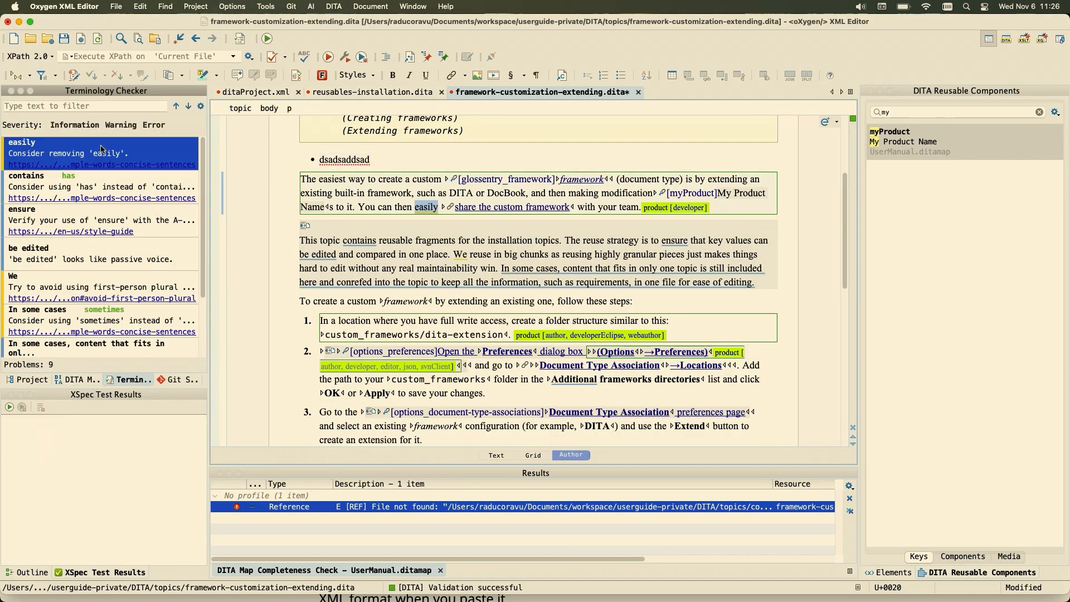
pyautogui.click(88, 187)
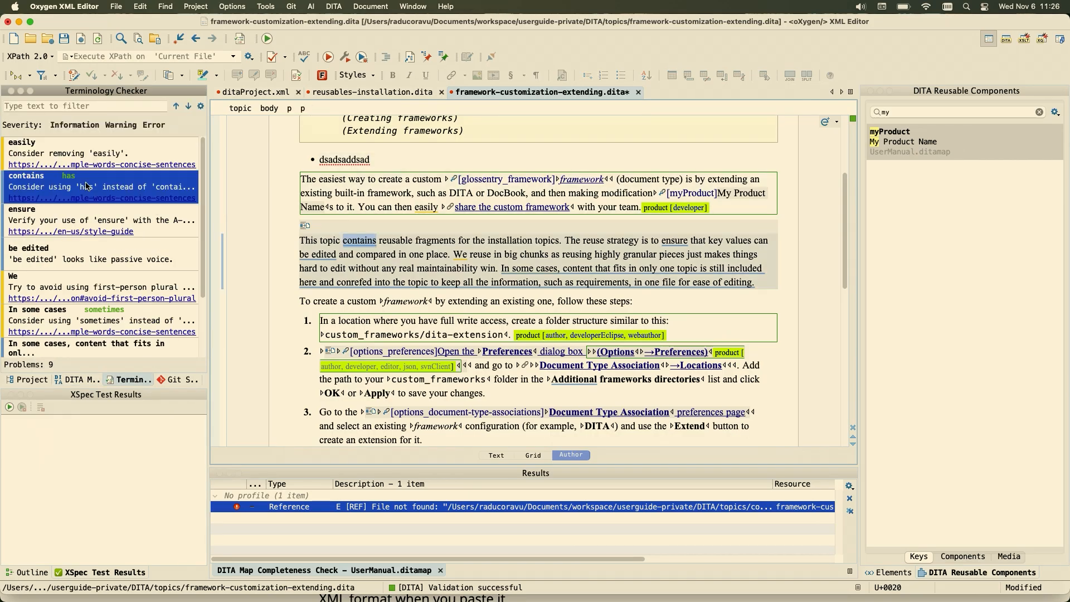
pyautogui.click(76, 255)
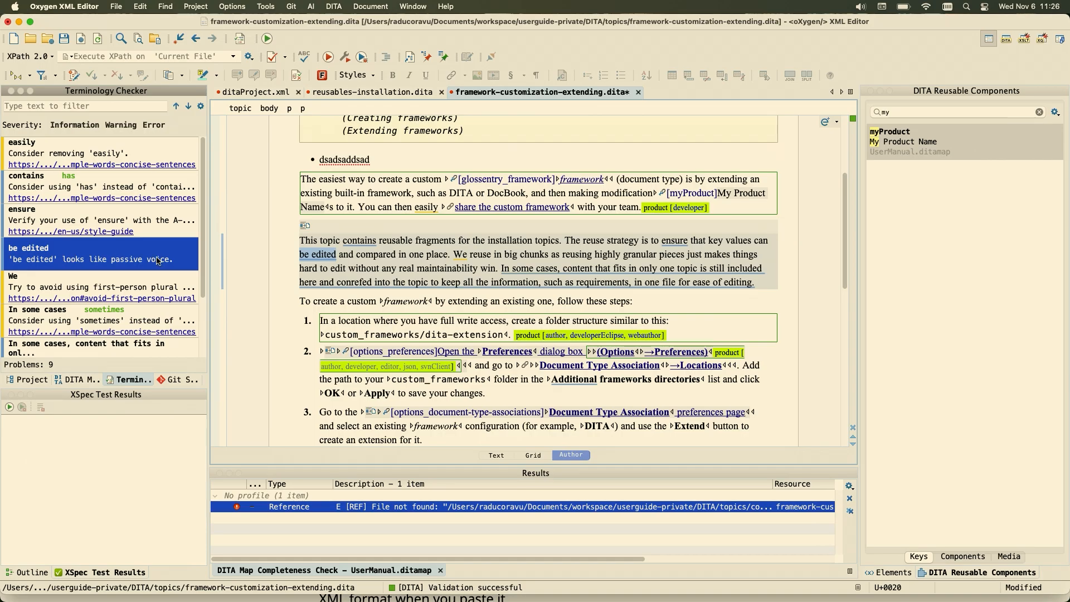
pyautogui.click(100, 313)
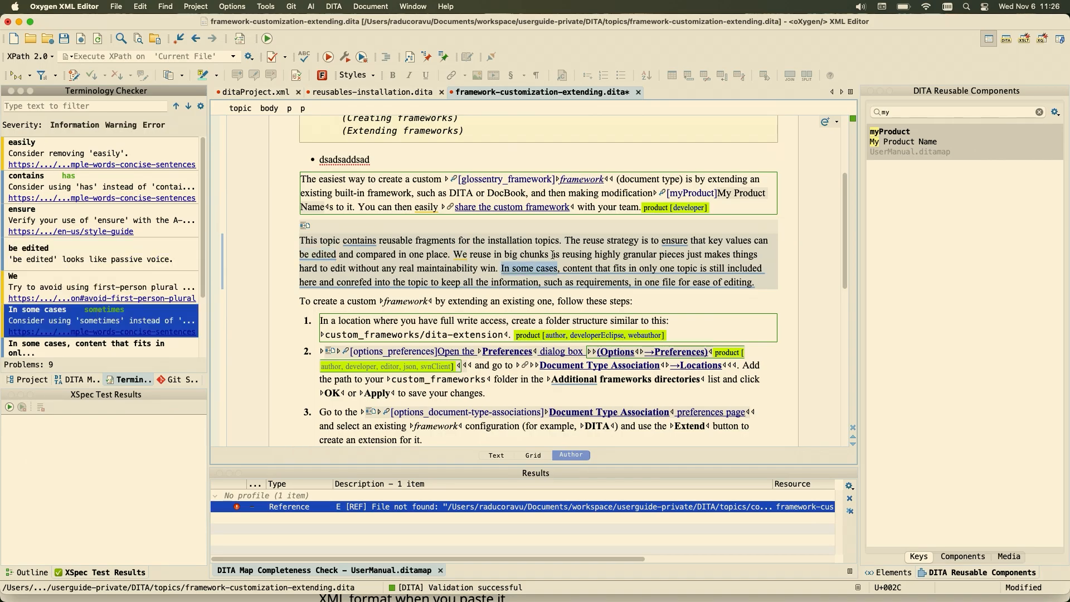
# Step: Locate "easily" in the first paragraph, and review the terminology suggestions for "ensure", "be edited" and "We"
pyautogui.click(554, 187)
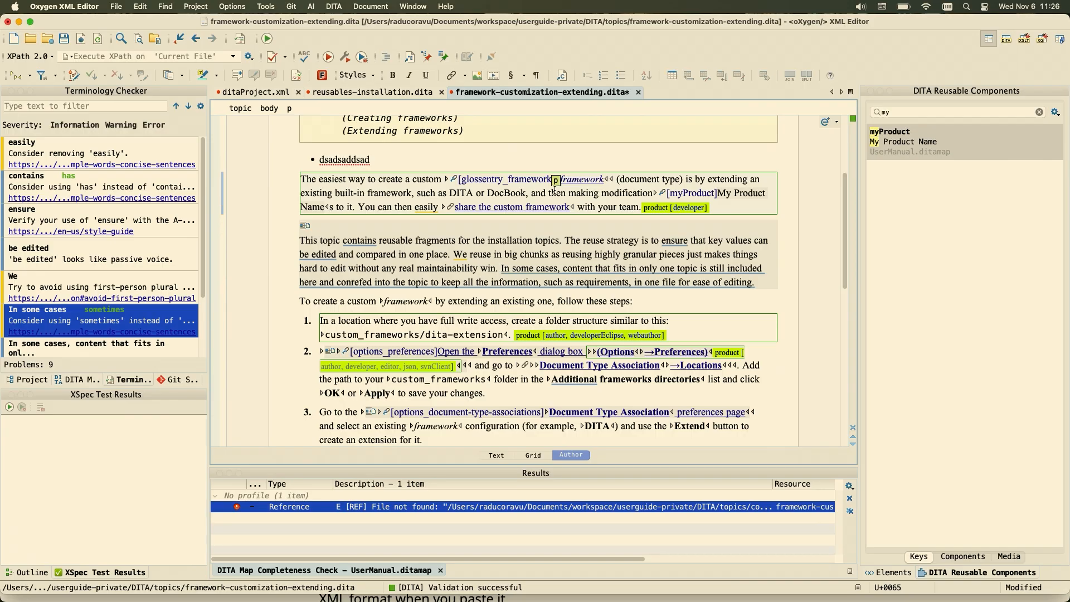
pyautogui.click(424, 207)
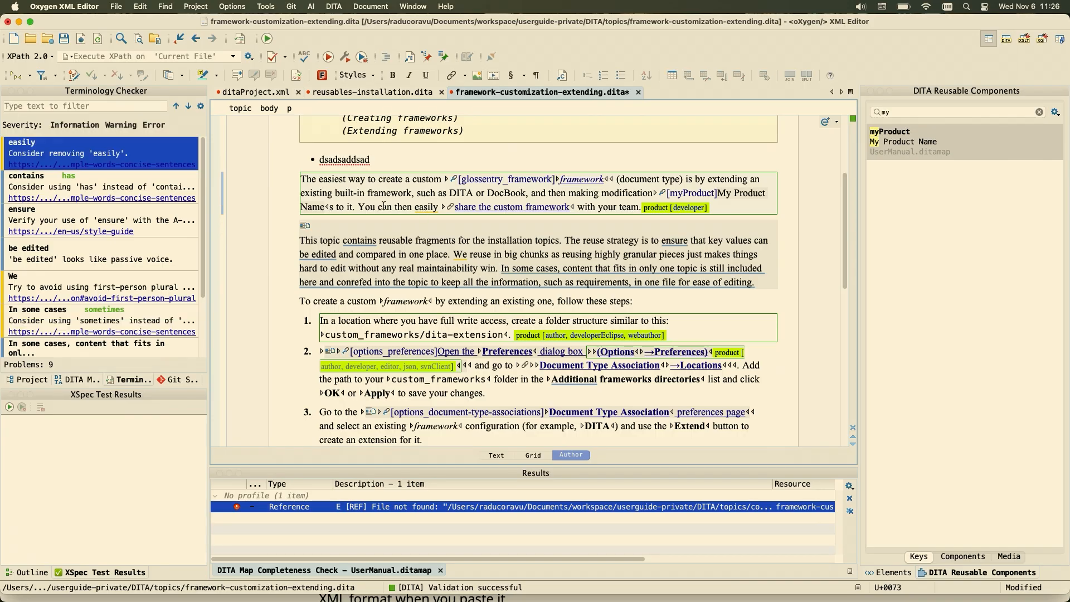
pyautogui.doubleClick(425, 207)
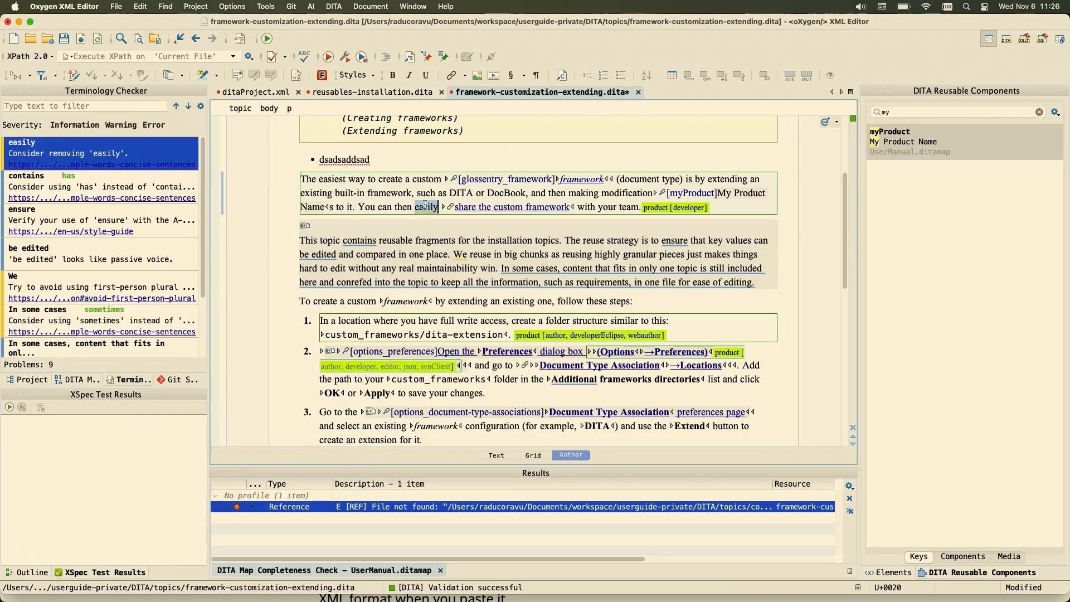
pyautogui.click(120, 213)
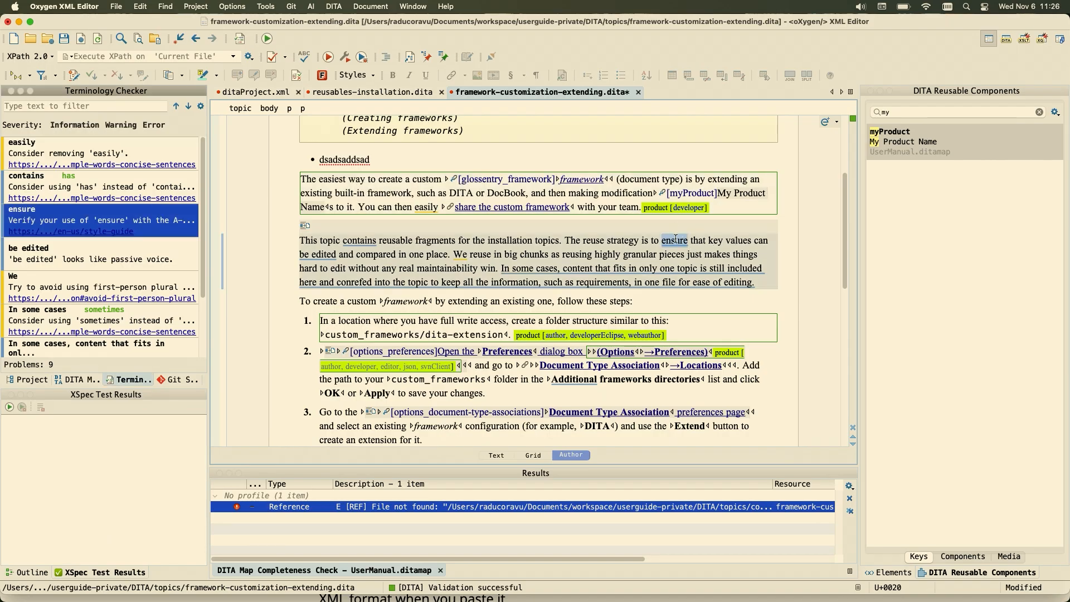
pyautogui.click(121, 262)
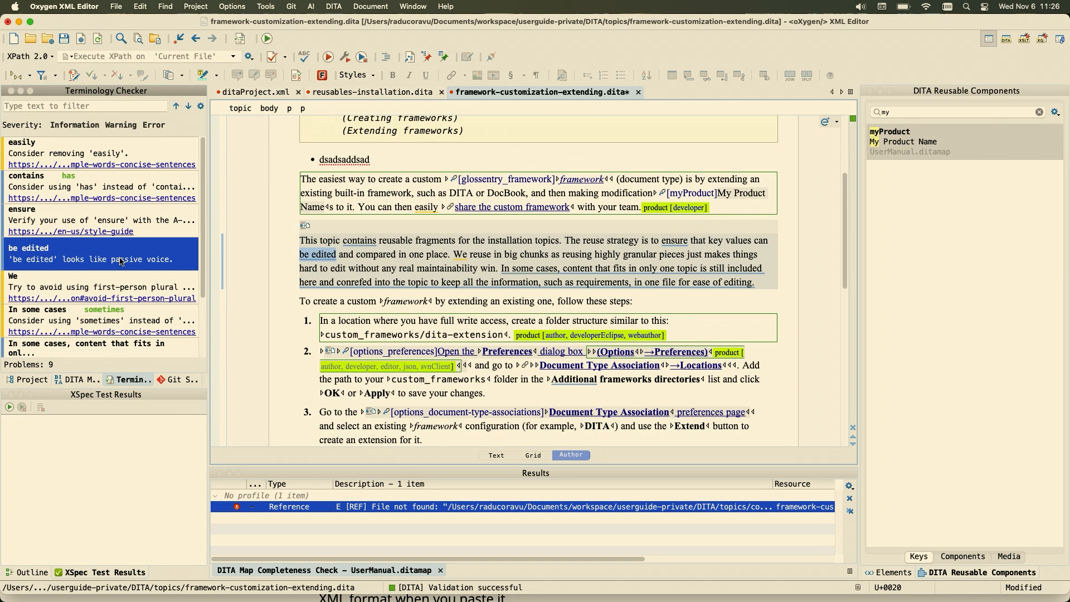
pyautogui.click(97, 288)
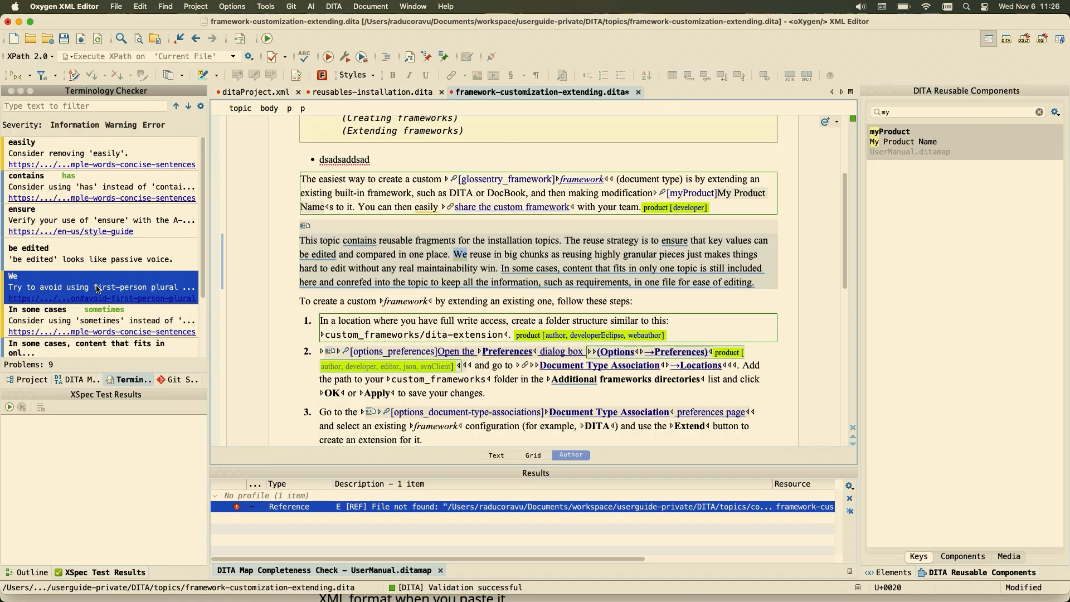
# Step: Collapse the topics folder in the userguide.xpr project and look through the terminology rule files in oxygen-term-checker
pyautogui.click(17, 381)
pyautogui.scroll(3, 66, 238)
pyautogui.click(80, 209)
pyautogui.press('Left')
pyautogui.press('Left')
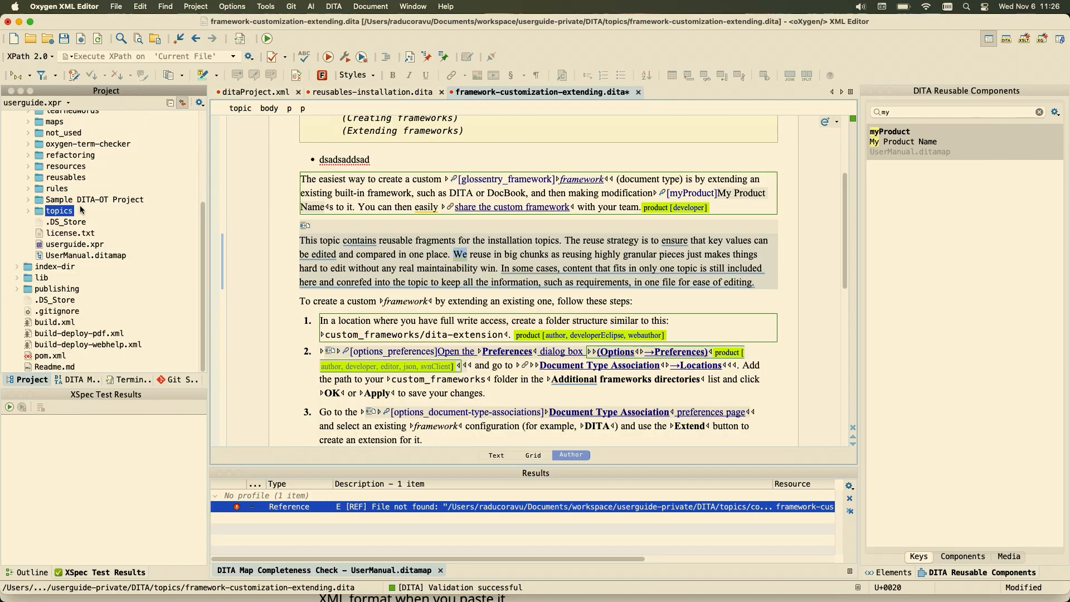
pyautogui.doubleClick(106, 144)
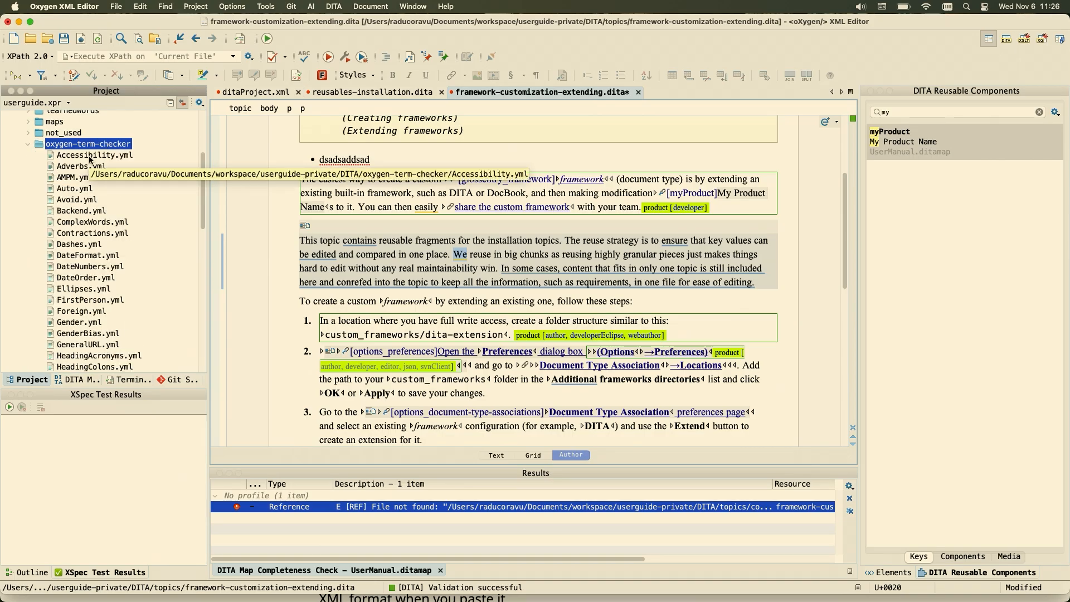
pyautogui.doubleClick(106, 146)
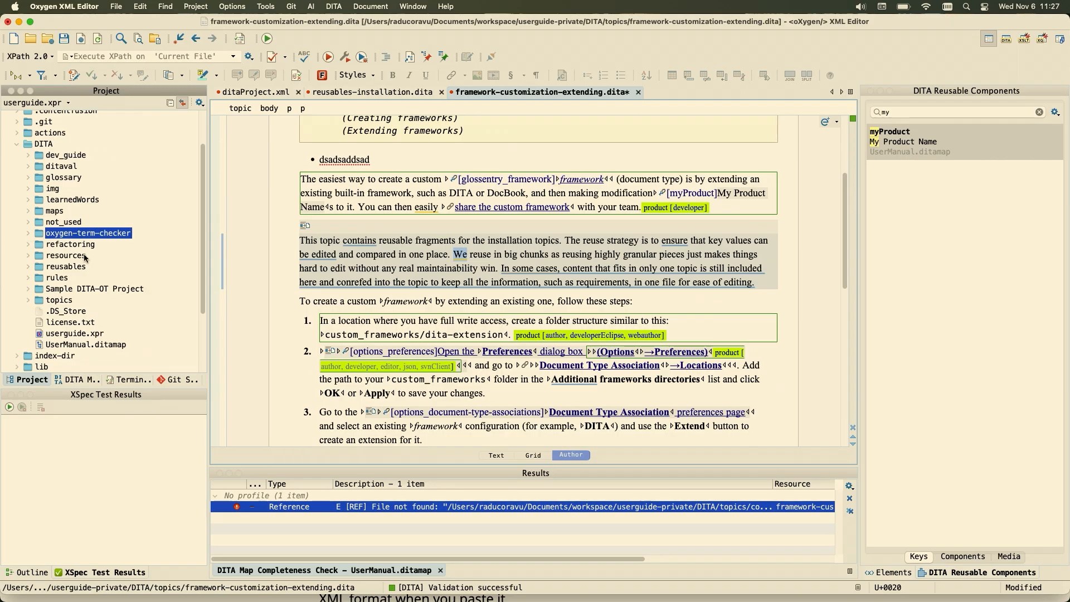
# Step: Look through the files in the rules folder and the terminology rule files in oxygen-term-checker, returning to "easily" in the topic
pyautogui.doubleClick(61, 278)
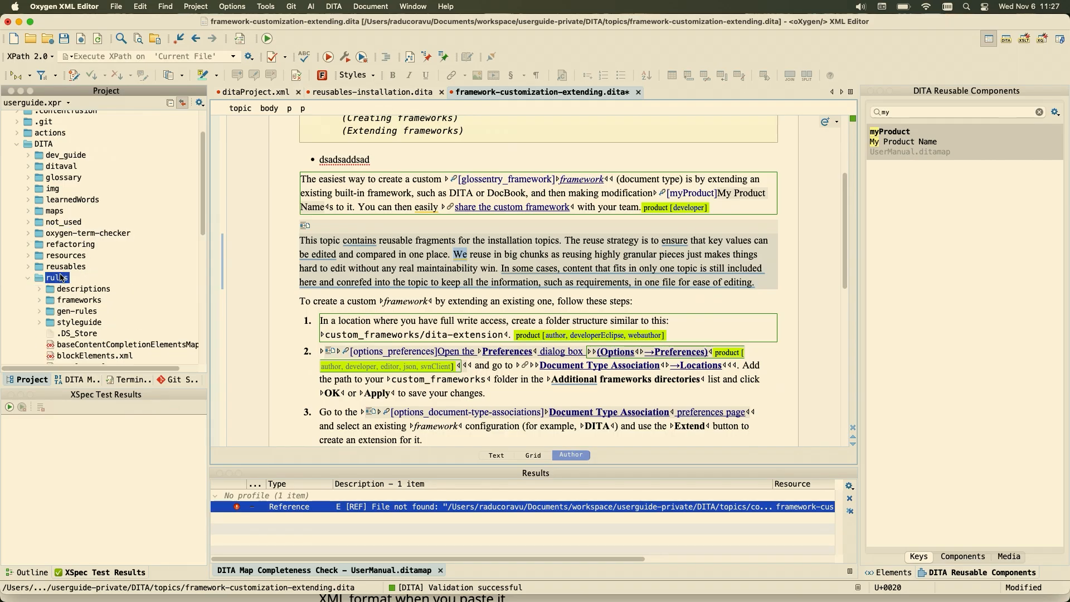
pyautogui.scroll(-5, 61, 278)
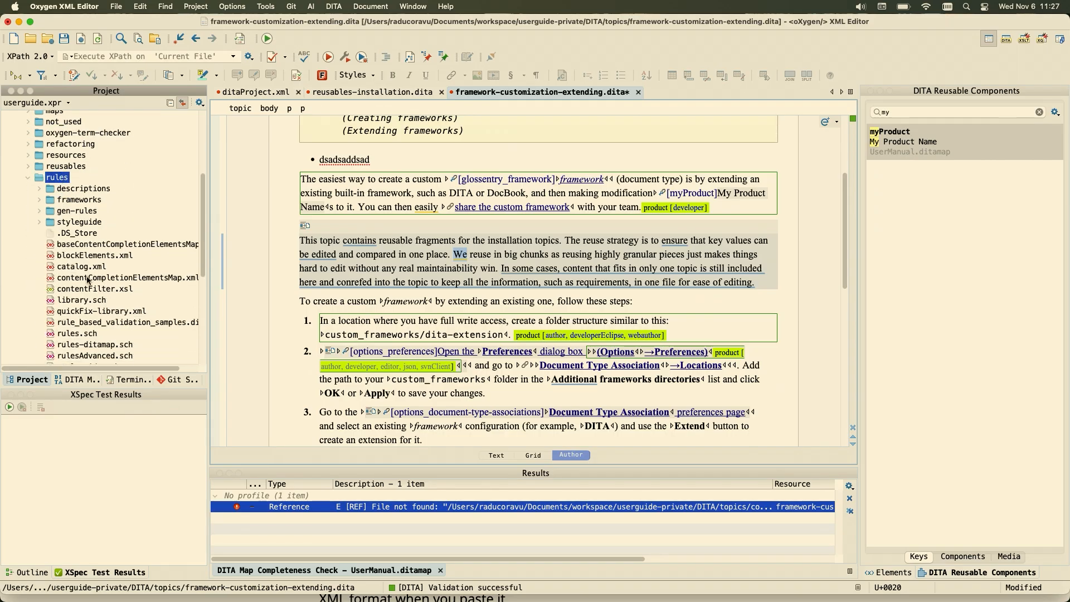
pyautogui.scroll(5, 85, 264)
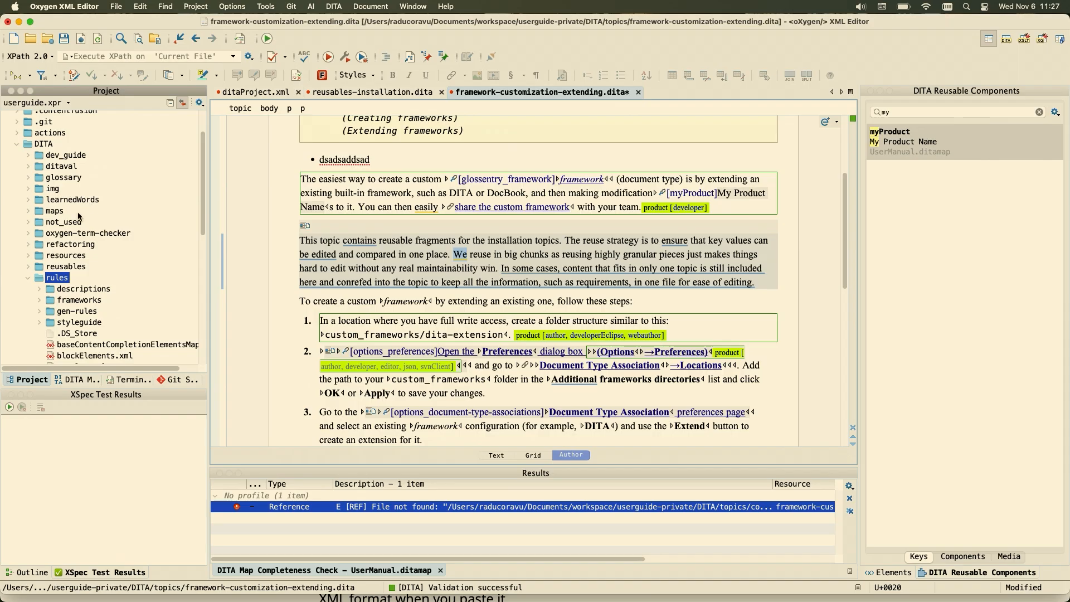
pyautogui.doubleClick(75, 234)
pyautogui.scroll(-8, 95, 225)
pyautogui.scroll(9, 96, 226)
pyautogui.scroll(-5, 95, 226)
pyautogui.scroll(2, 96, 226)
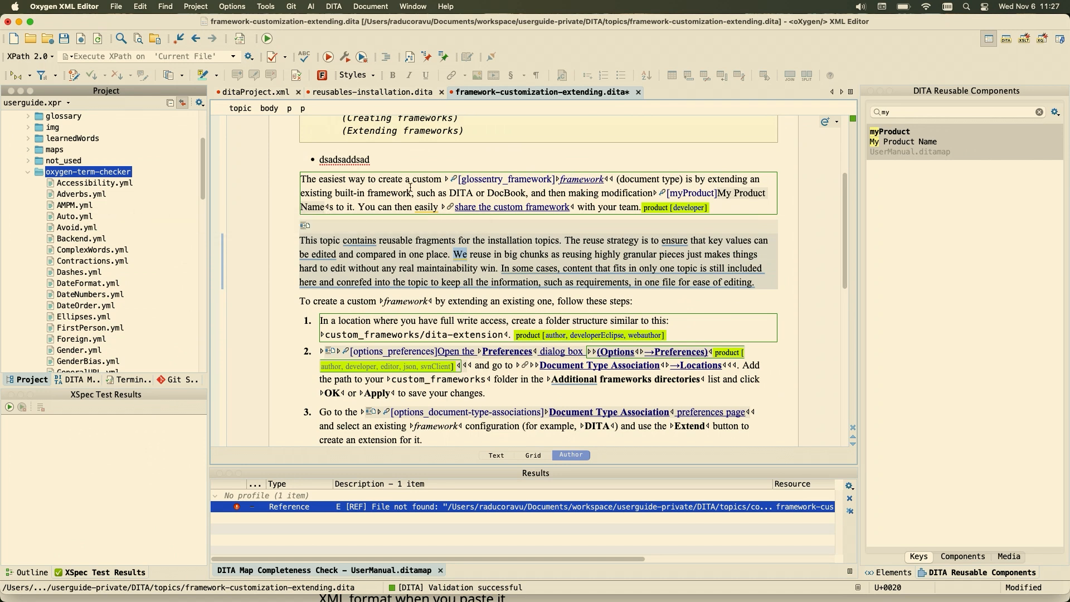
pyautogui.click(428, 206)
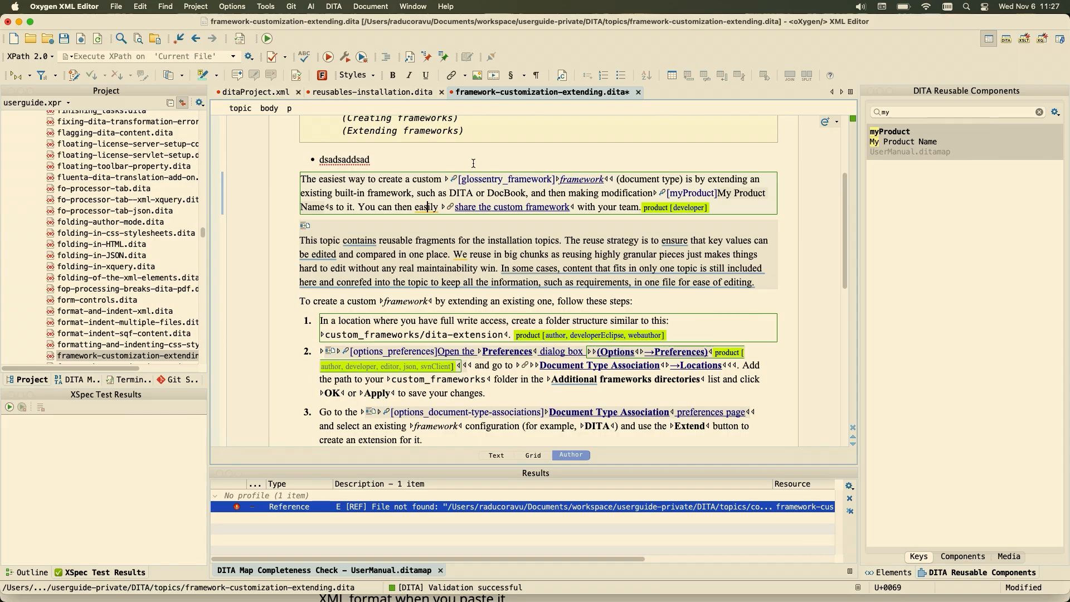
# Step: Switch to the blog page in Firefox and copy the "Migrating from Other Formats" heading with its bulleted list
pyautogui.press('super+Tab')
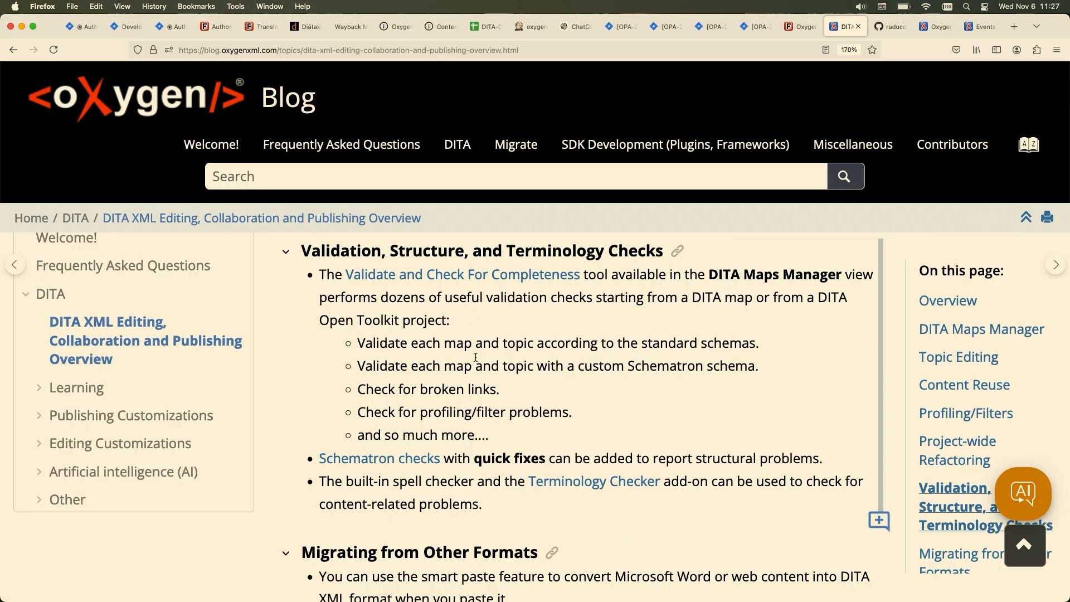
pyautogui.scroll(-5, 475, 357)
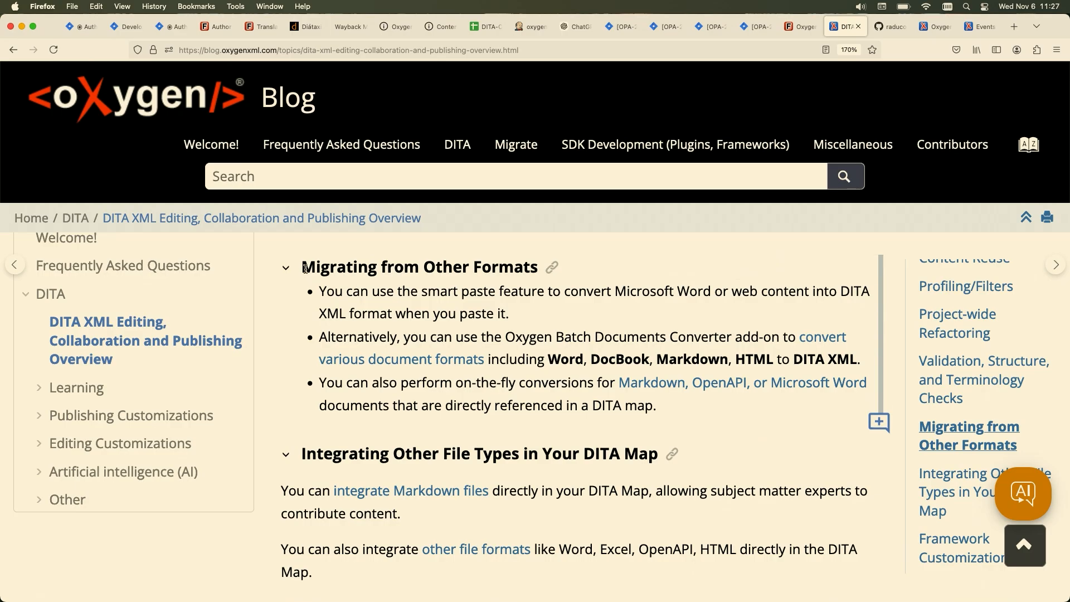
pyautogui.moveTo(301, 266); pyautogui.dragTo(664, 405)
pyautogui.press('super+c')
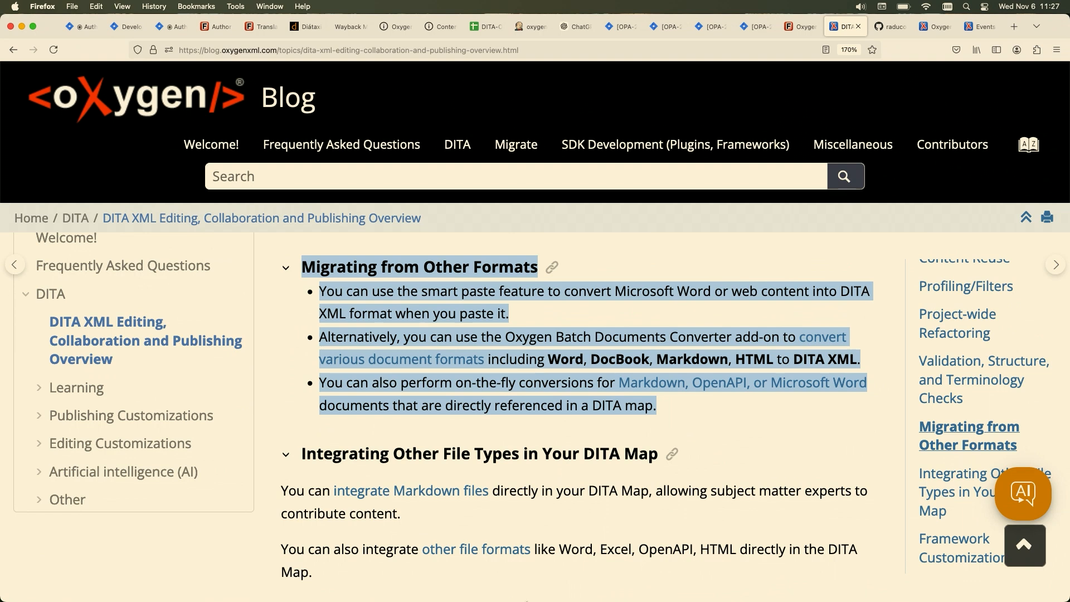
# Step: Back in Oxygen XML Editor, paste the copied section above the "The easiest way to create a custom framework" paragraph and cut it out again
pyautogui.click(520, 579)
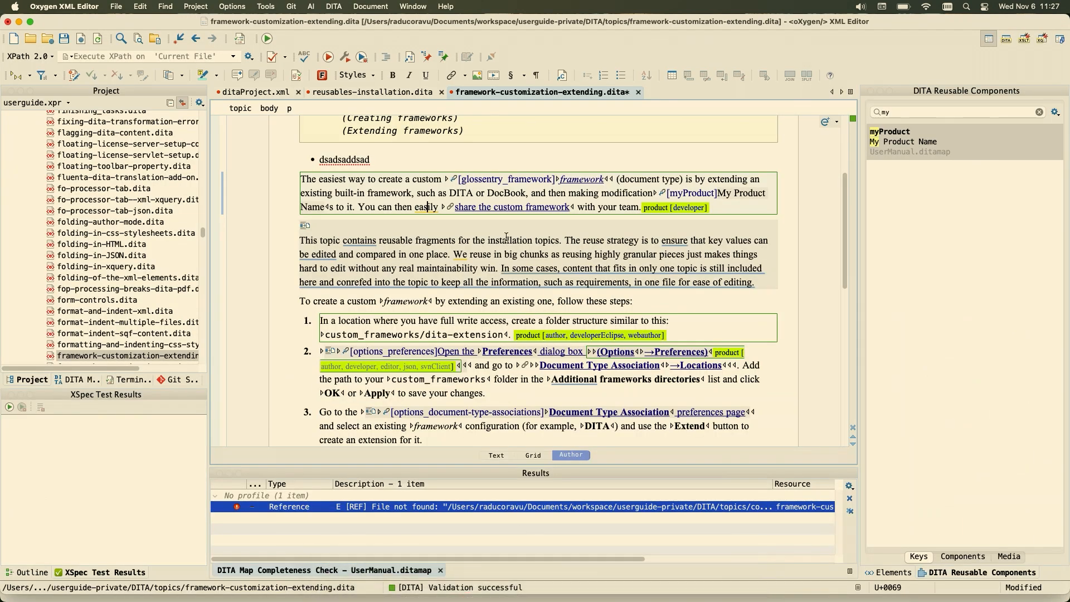
pyautogui.click(567, 168)
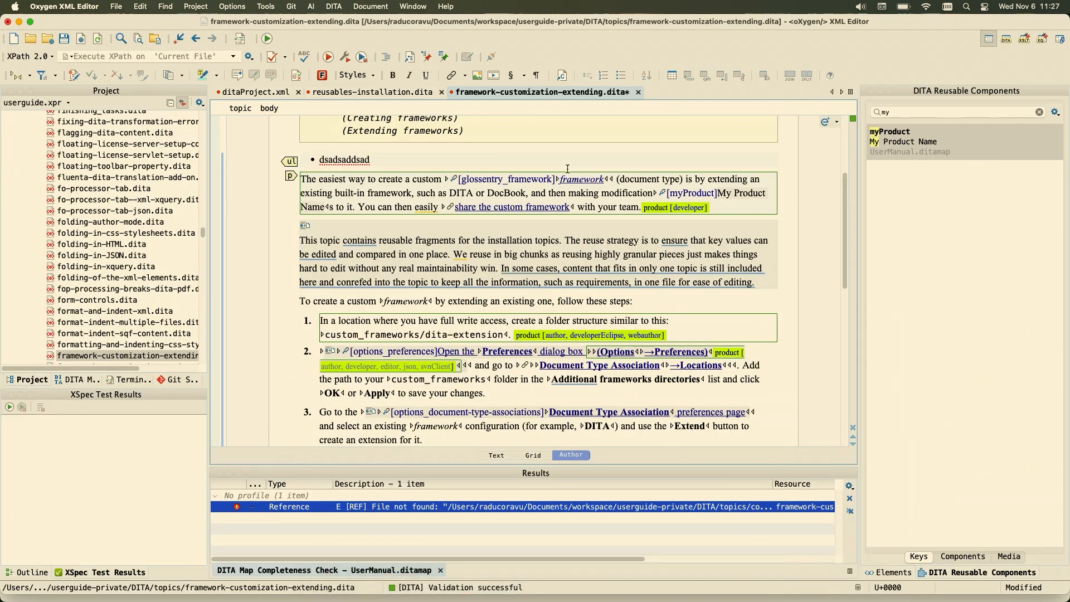
pyautogui.press('super+v')
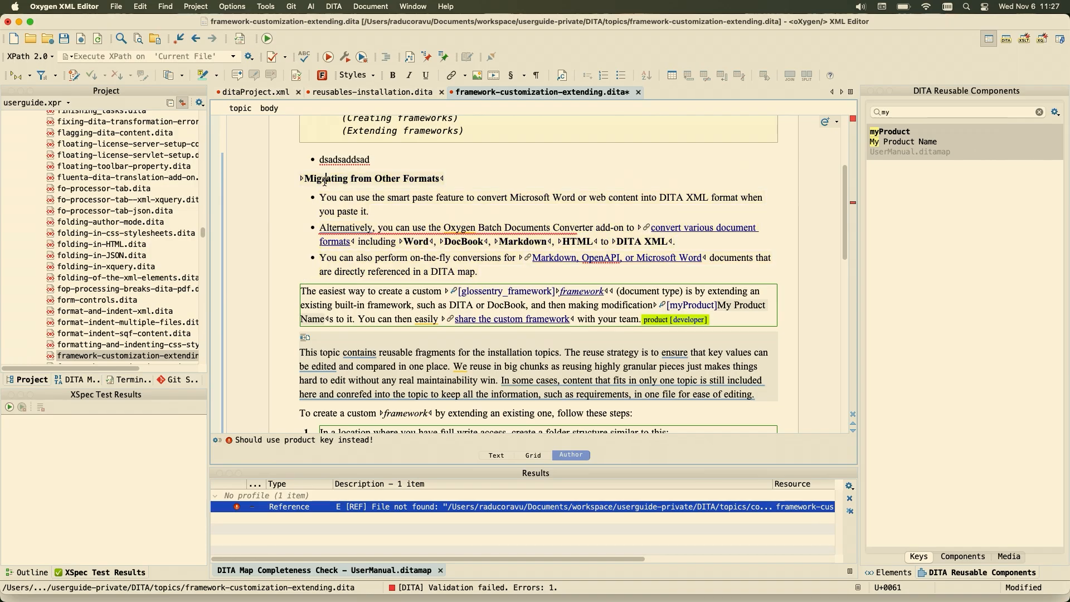
pyautogui.moveTo(303, 179); pyautogui.dragTo(478, 271)
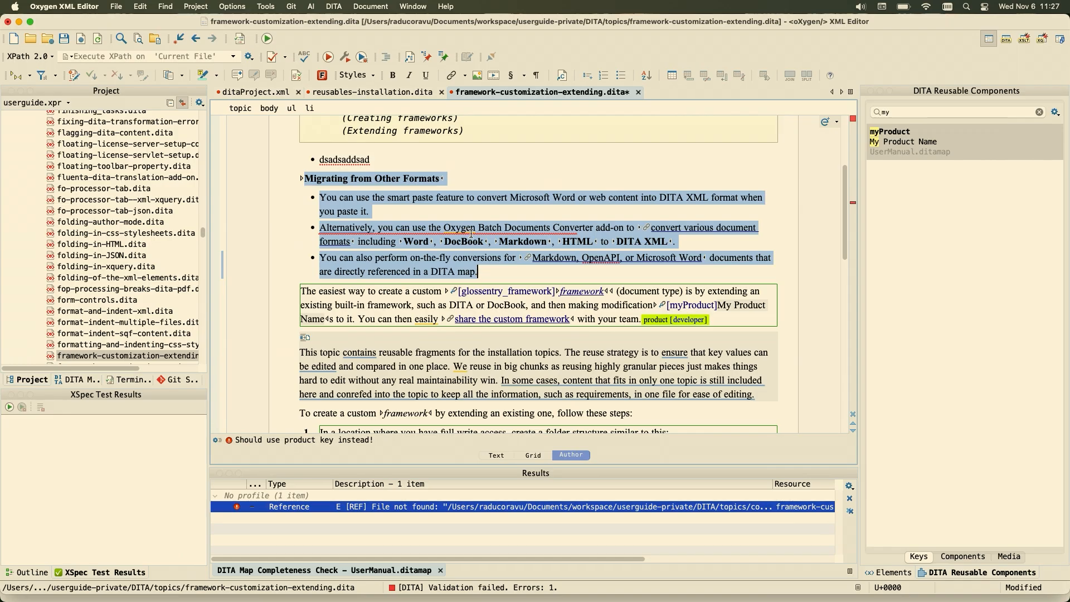
pyautogui.press('super+x')
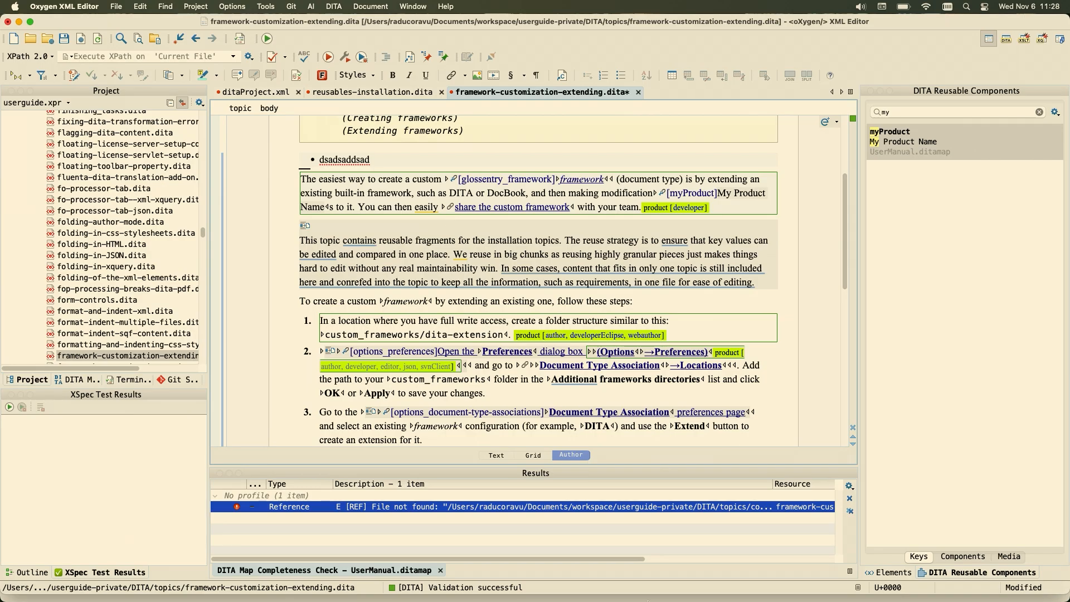
# Step: Switch to Microsoft Word and copy the "Migrating from Other Formats" heading and its list from Document1
pyautogui.moveTo(624, 592)
pyautogui.click(657, 588)
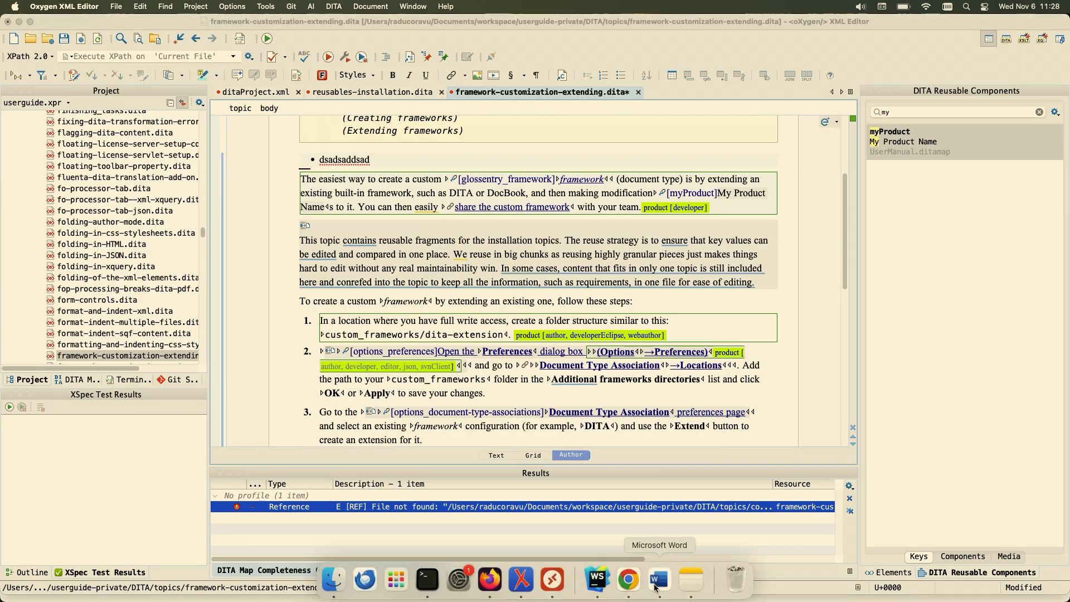
pyautogui.moveTo(741, 161); pyautogui.dragTo(304, 126)
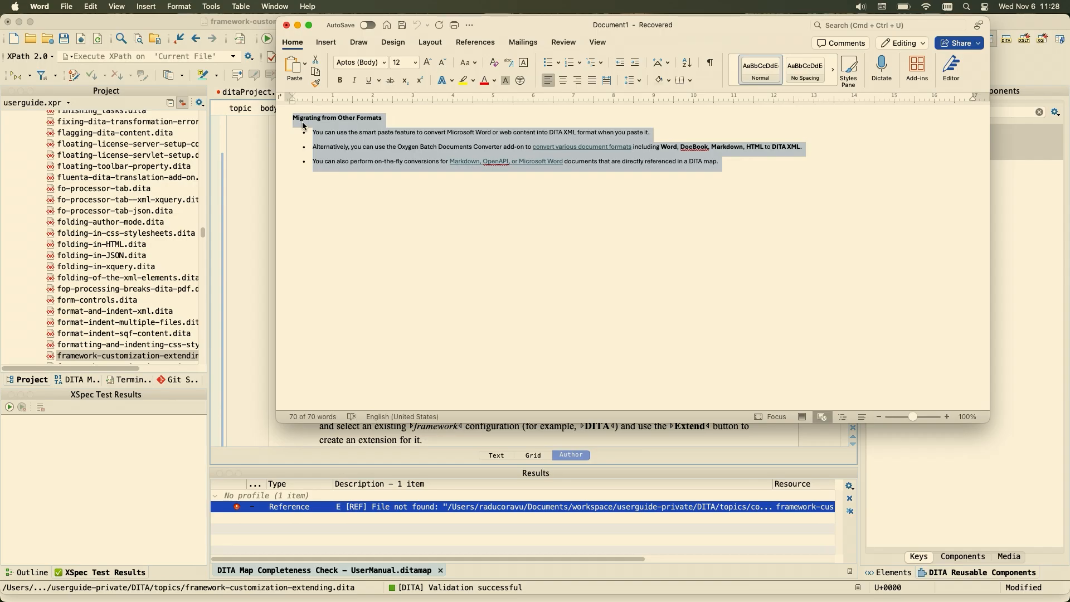
# Step: Back in Oxygen XML Editor, paste the Word content above the "To create a custom framework" paragraph and undo the paste
pyautogui.click(240, 184)
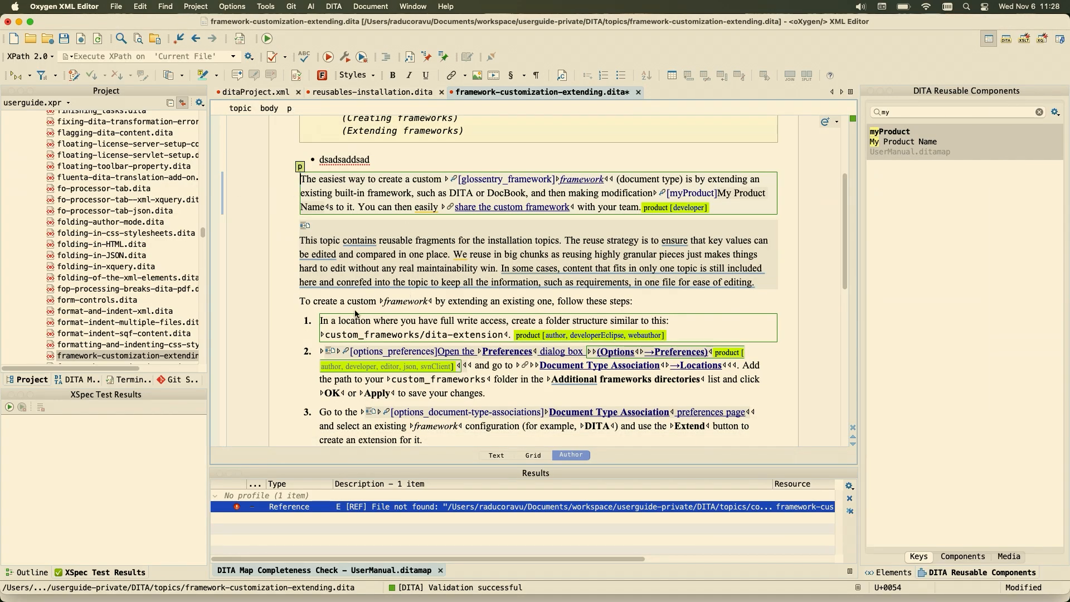
pyautogui.click(362, 295)
pyautogui.press('super+v')
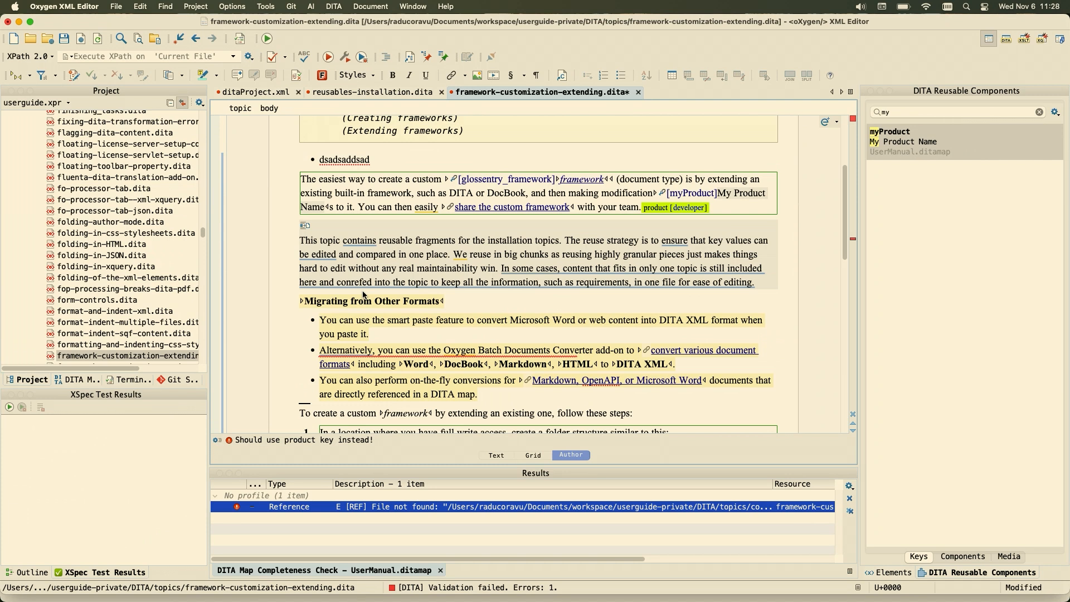
pyautogui.press('super+z')
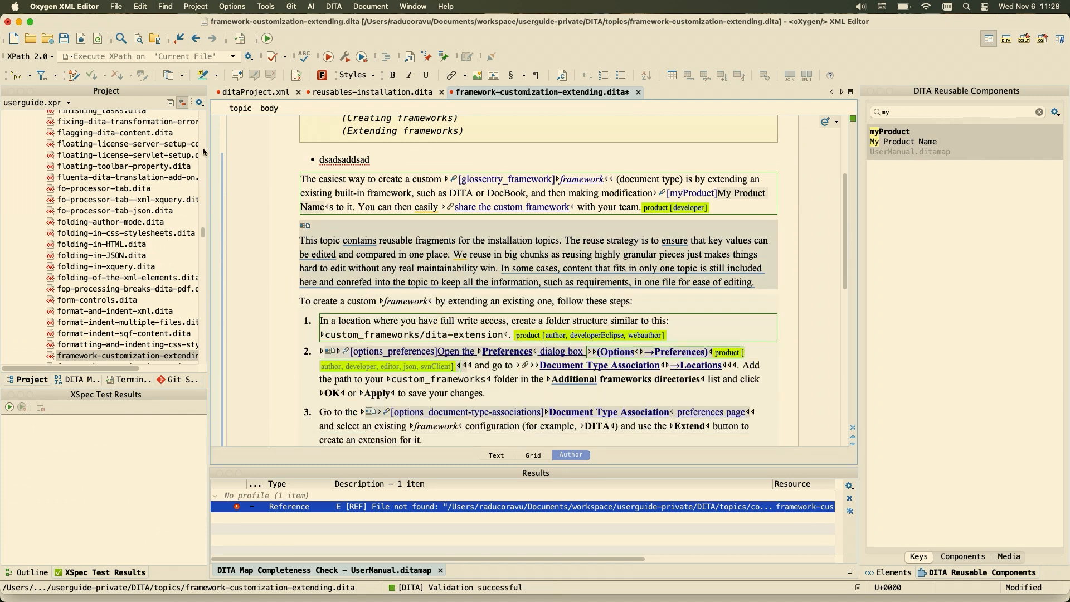
# Step: Switch the open project from userguide.xpr to sample.xpr
pyautogui.click(67, 103)
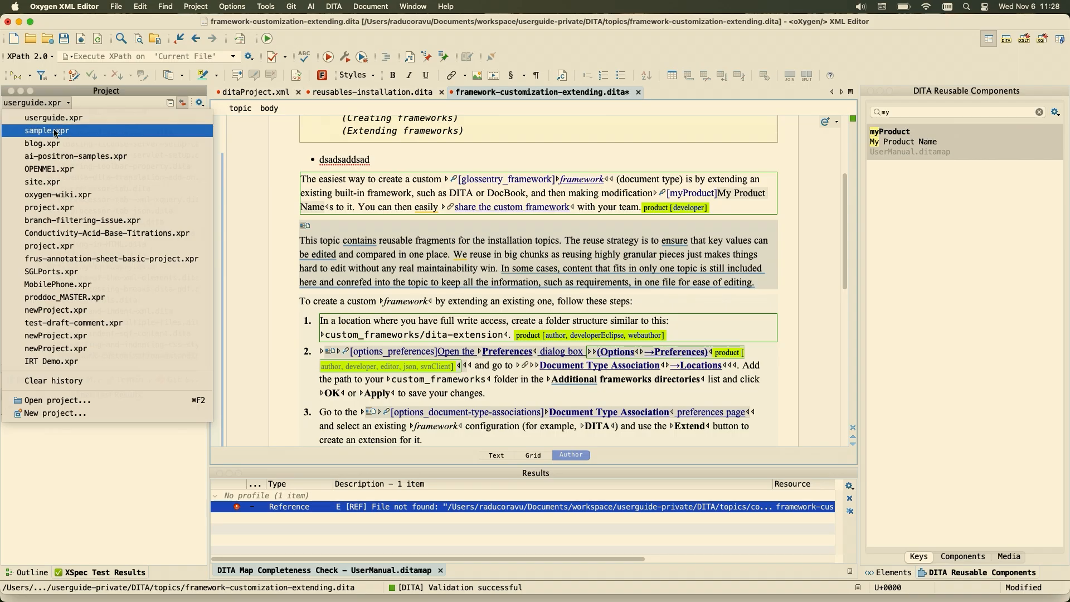
pyautogui.click(54, 132)
pyautogui.click(593, 333)
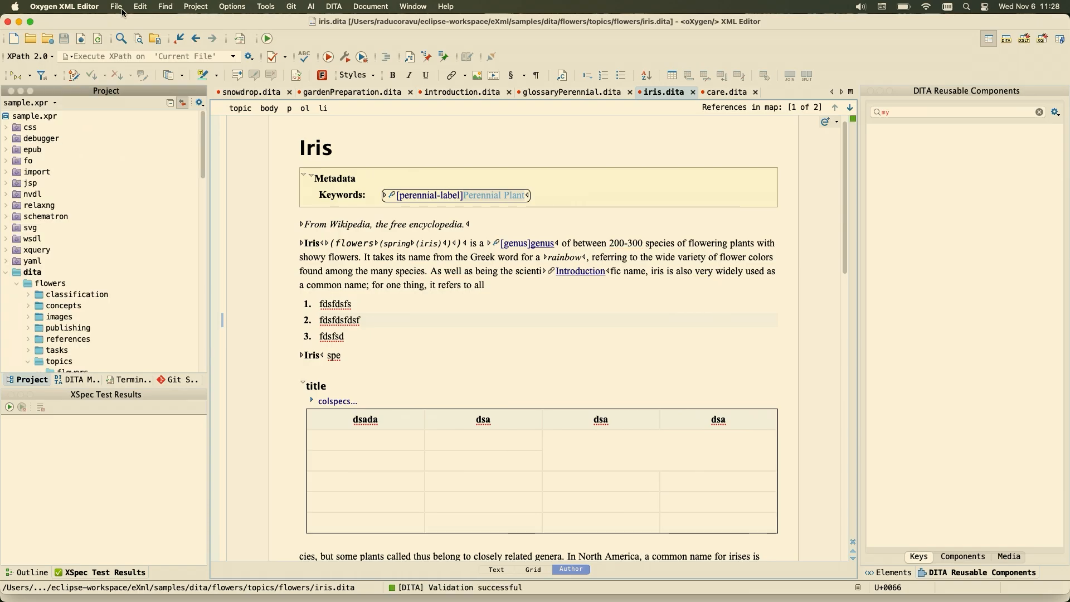
# Step: Set up a Word to DITA conversion with flowers.docx from the Desktop as the input file
pyautogui.click(117, 7)
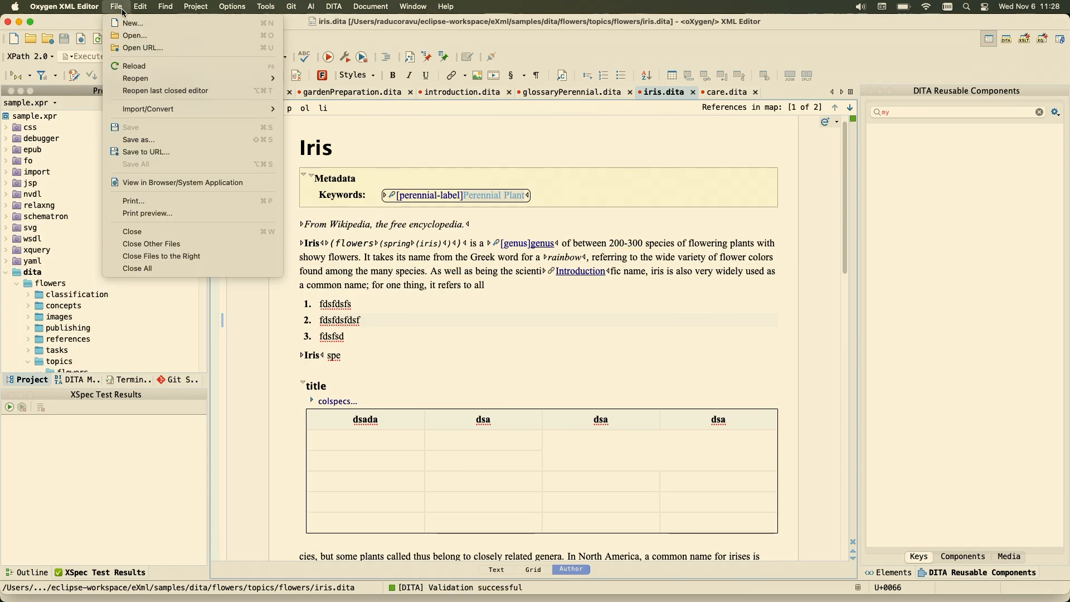
pyautogui.moveTo(159, 108)
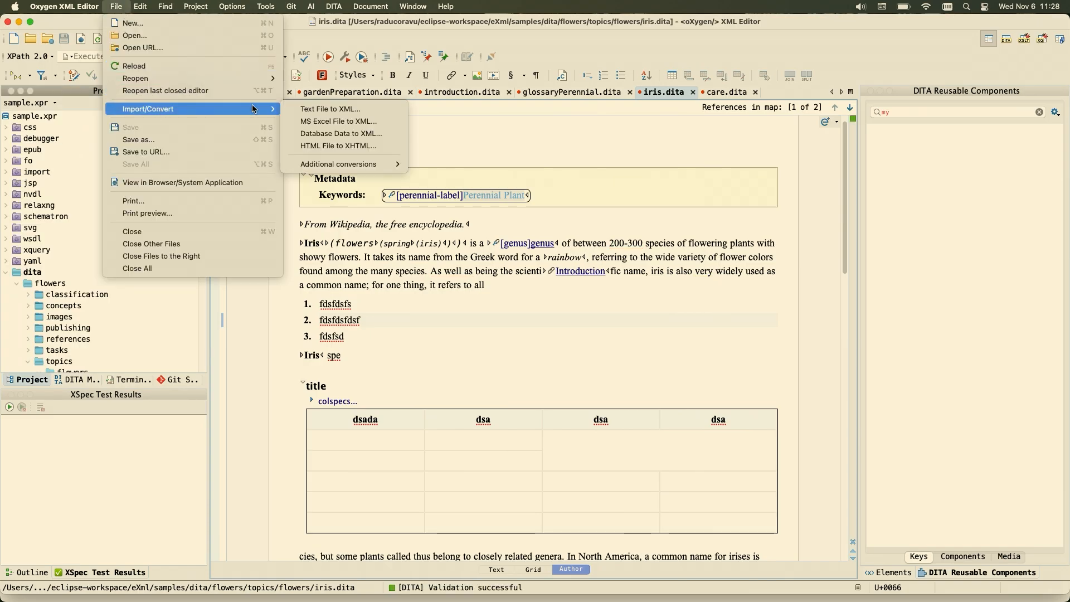
pyautogui.moveTo(316, 168)
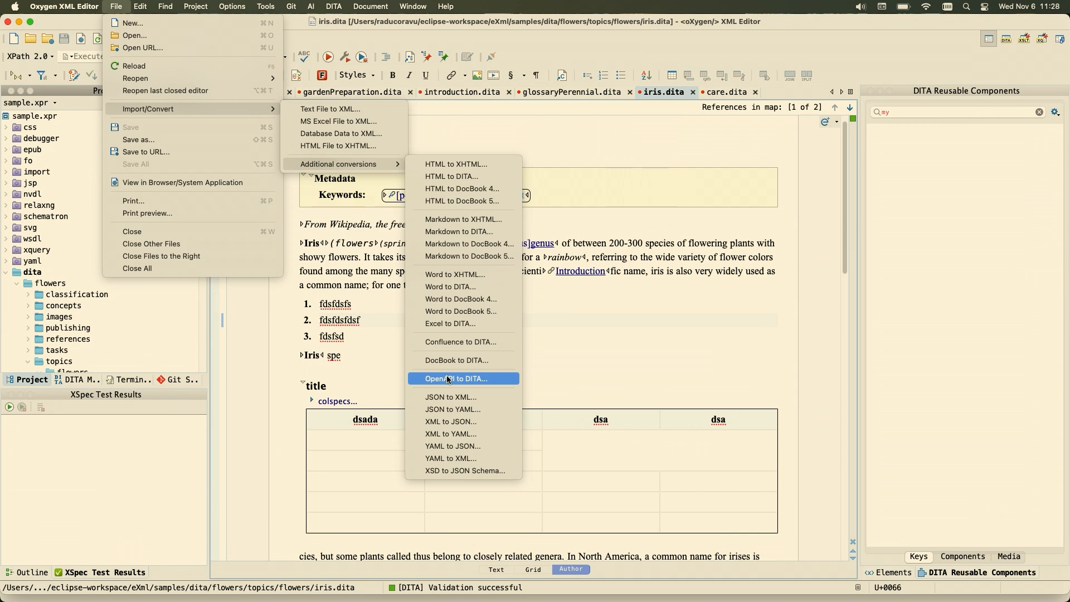
pyautogui.click(471, 286)
pyautogui.click(566, 289)
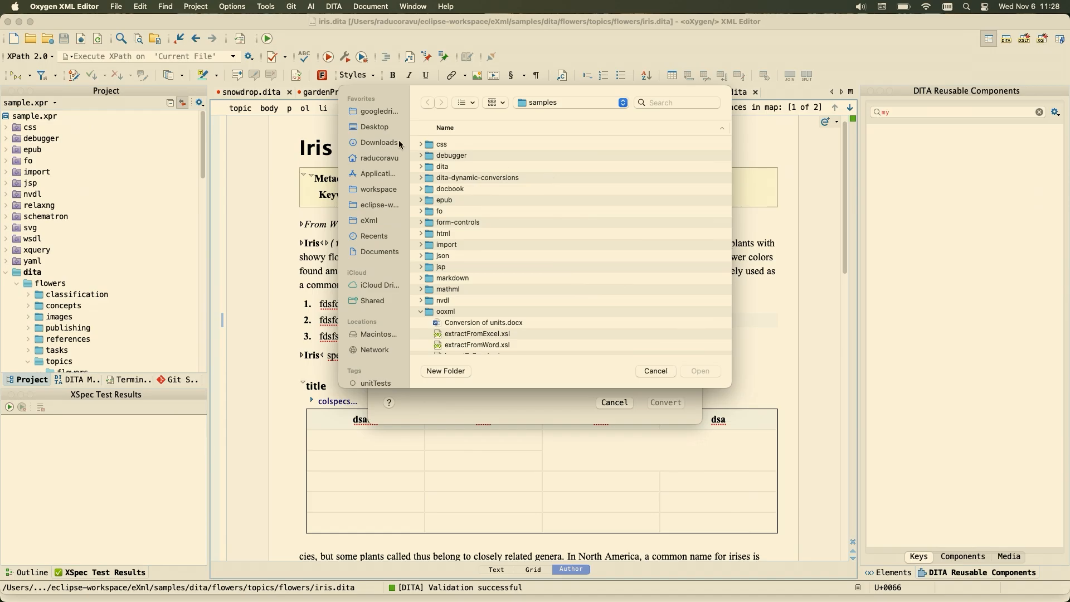
pyautogui.click(376, 128)
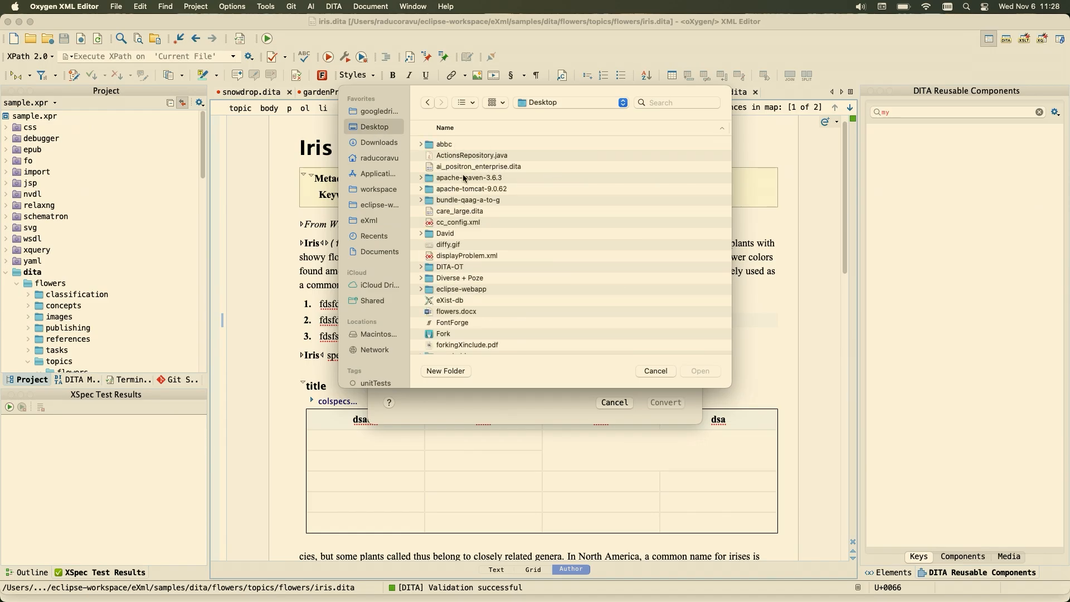
pyautogui.click(474, 157)
pyautogui.write('f')
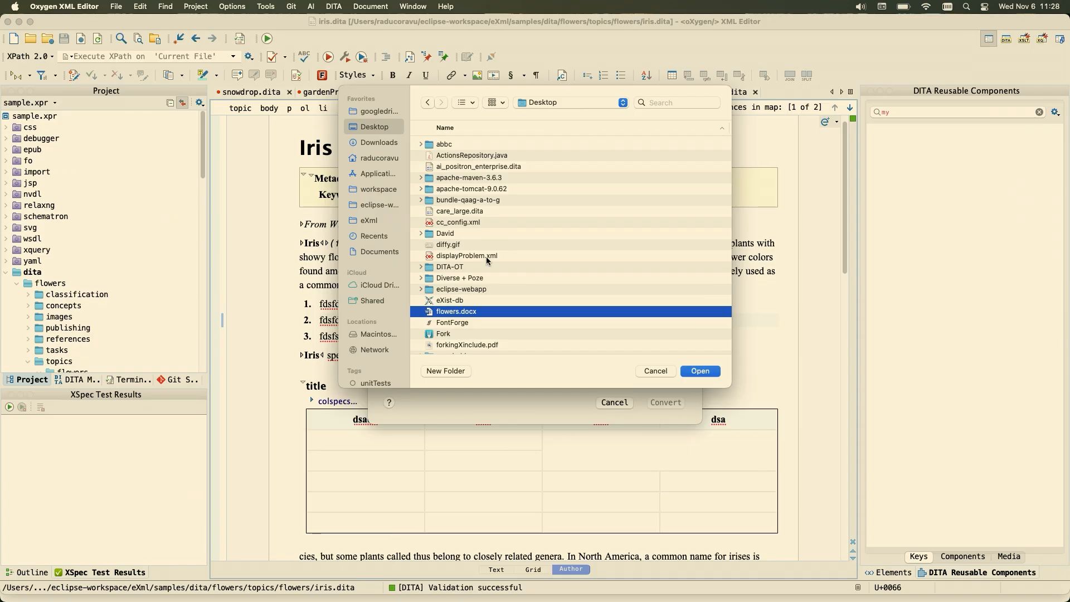
pyautogui.click(709, 372)
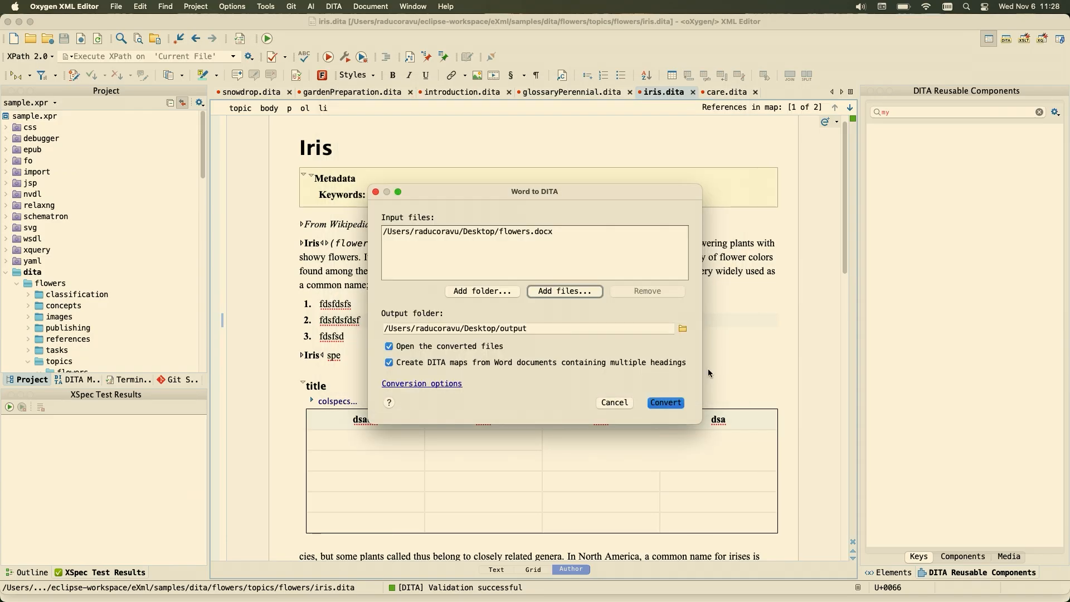
# Step: Convert the Word document into the Desktop/output folder and open the resulting map in the DITA Maps Manager
pyautogui.doubleClick(500, 329)
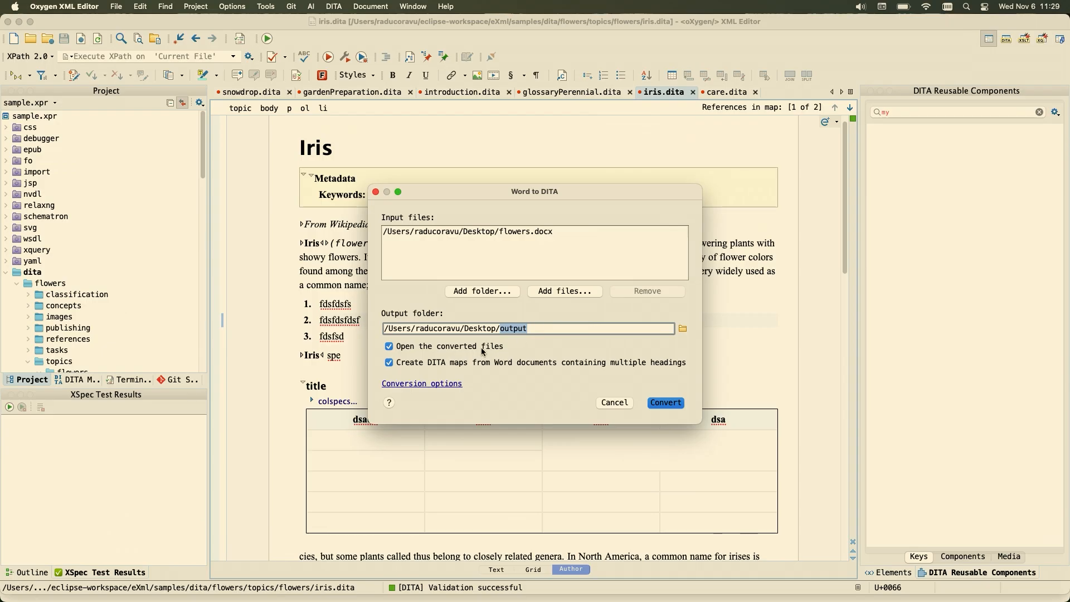
pyautogui.click(665, 403)
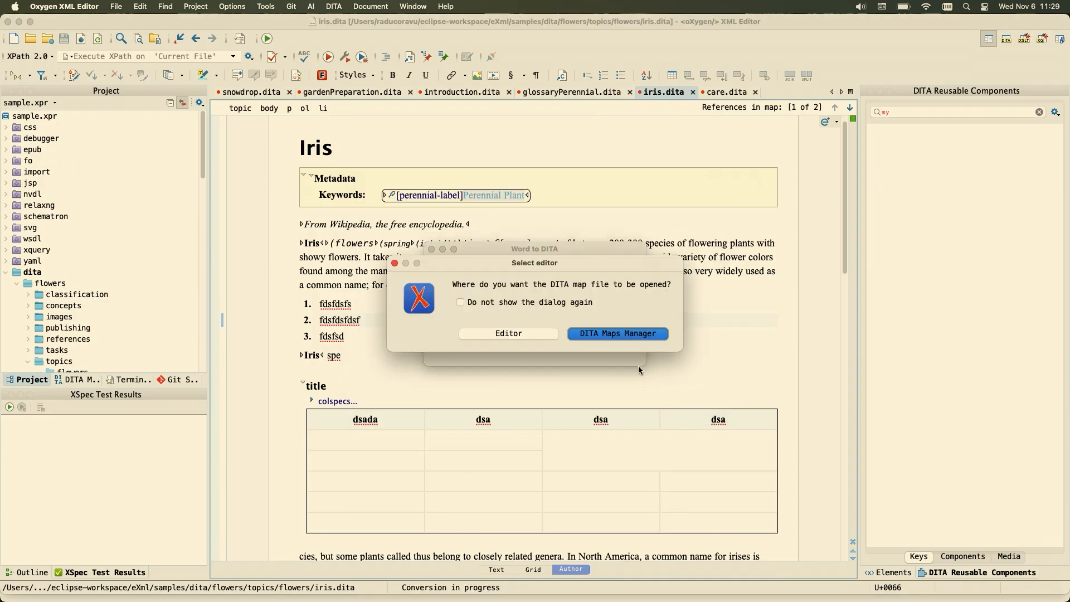
pyautogui.click(618, 333)
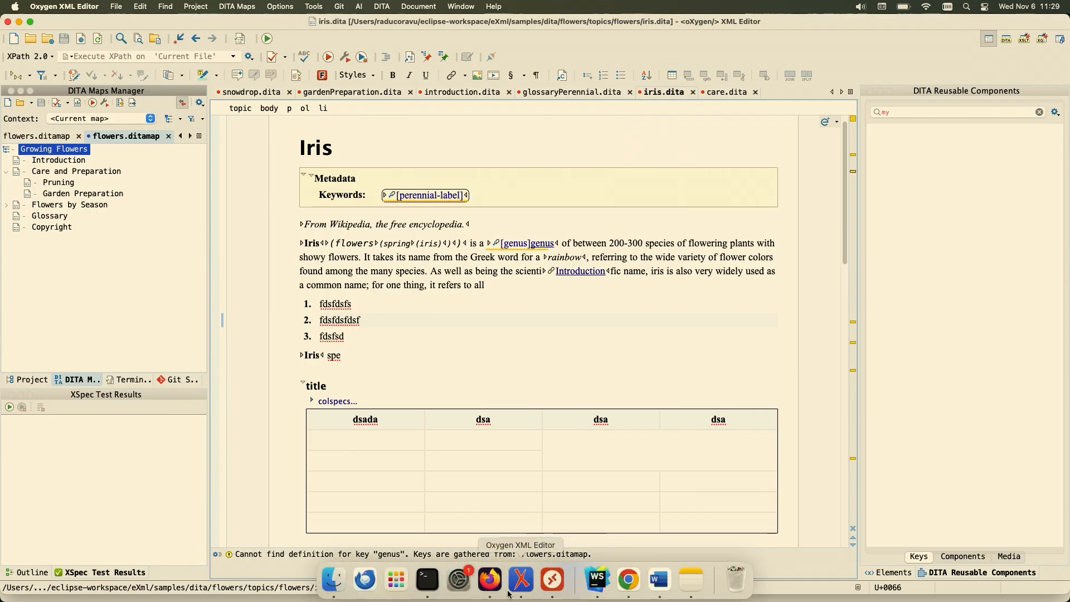
# Step: Switch to the blog page in Firefox and read the section on integrating other file types in a DITA map
pyautogui.click(491, 591)
pyautogui.scroll(-3, 480, 356)
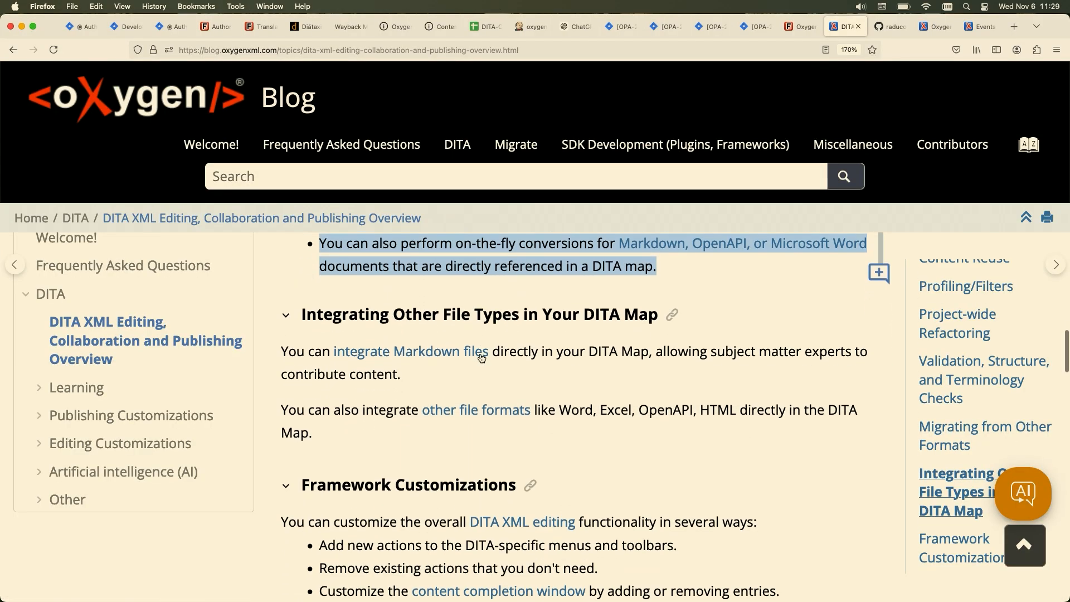
pyautogui.scroll(-1, 480, 355)
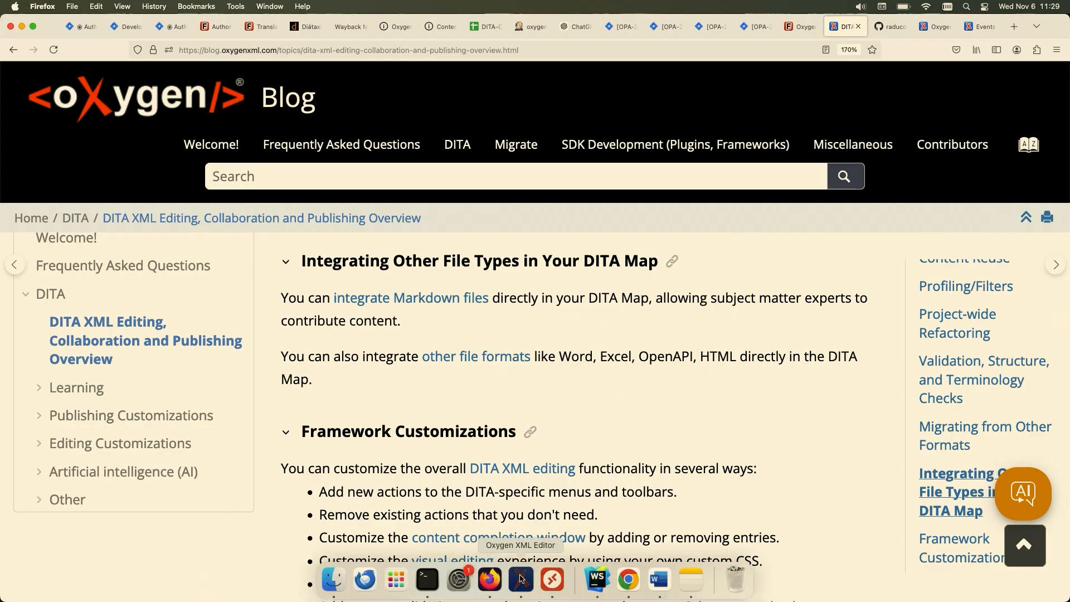
# Step: Switch to Oxygen XML Editor and open garage.ditamap from the project's dita/markdown-dita folder in the DITA Maps Manager
pyautogui.click(520, 580)
pyautogui.click(20, 383)
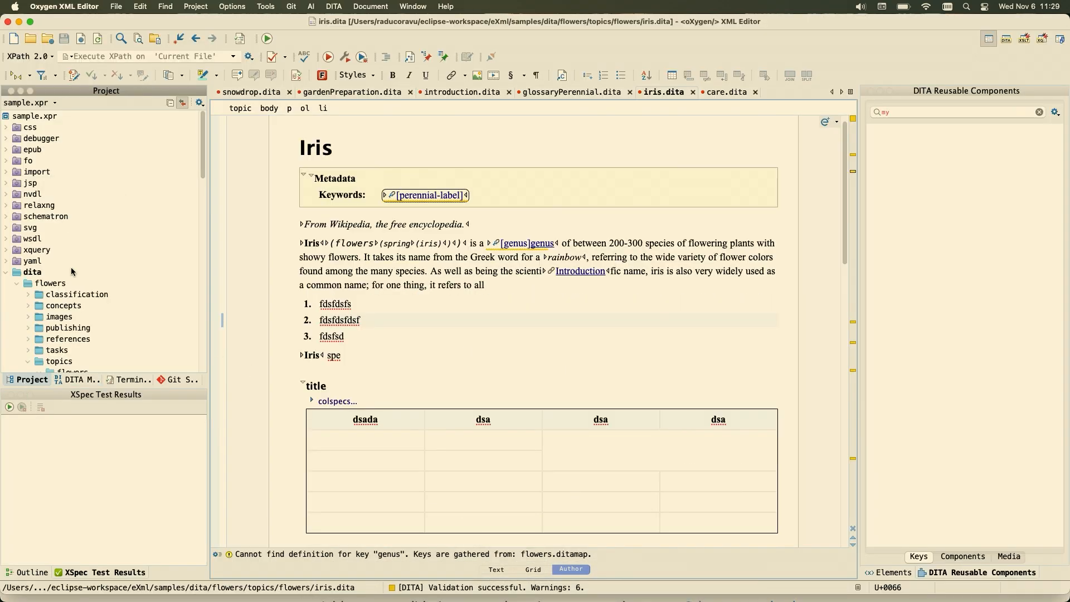
pyautogui.doubleClick(39, 282)
pyautogui.scroll(-4, 77, 233)
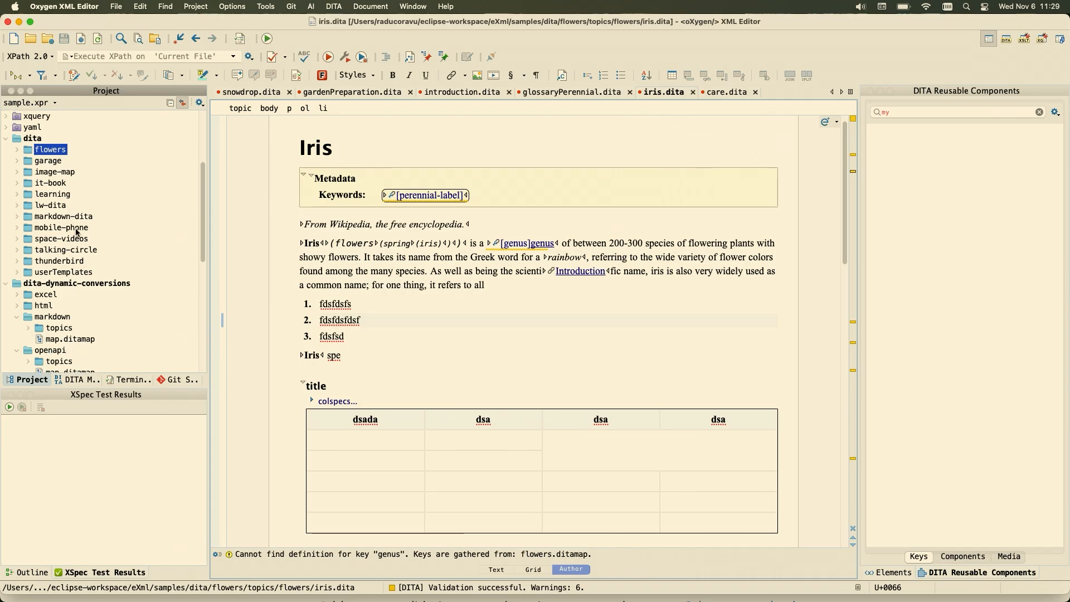
pyautogui.doubleClick(77, 217)
pyautogui.click(79, 262)
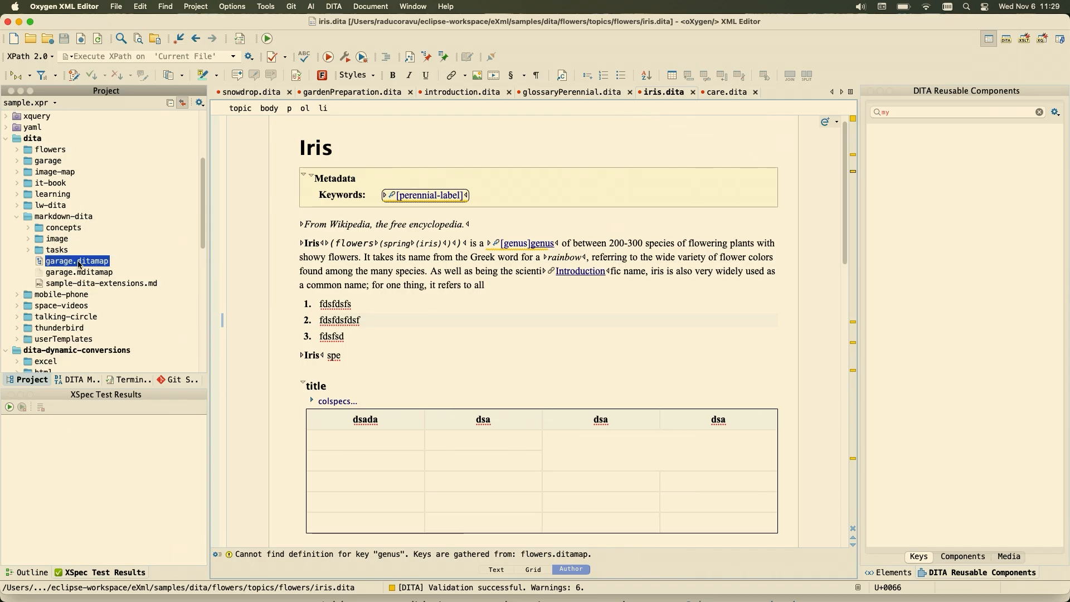
pyautogui.doubleClick(78, 262)
pyautogui.click(613, 334)
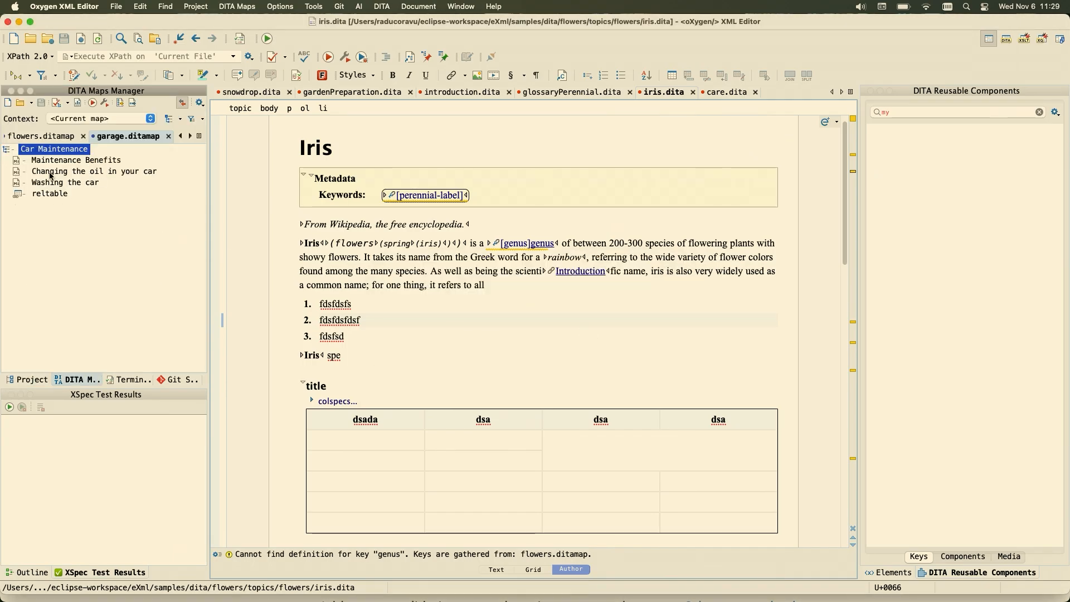
# Step: Open the Maintenance Benefits Markdown topic from the garage map and place the cursor at the start of its paragraph
pyautogui.doubleClick(77, 159)
pyautogui.click(389, 127)
pyautogui.press('End')
pyautogui.press('Home')
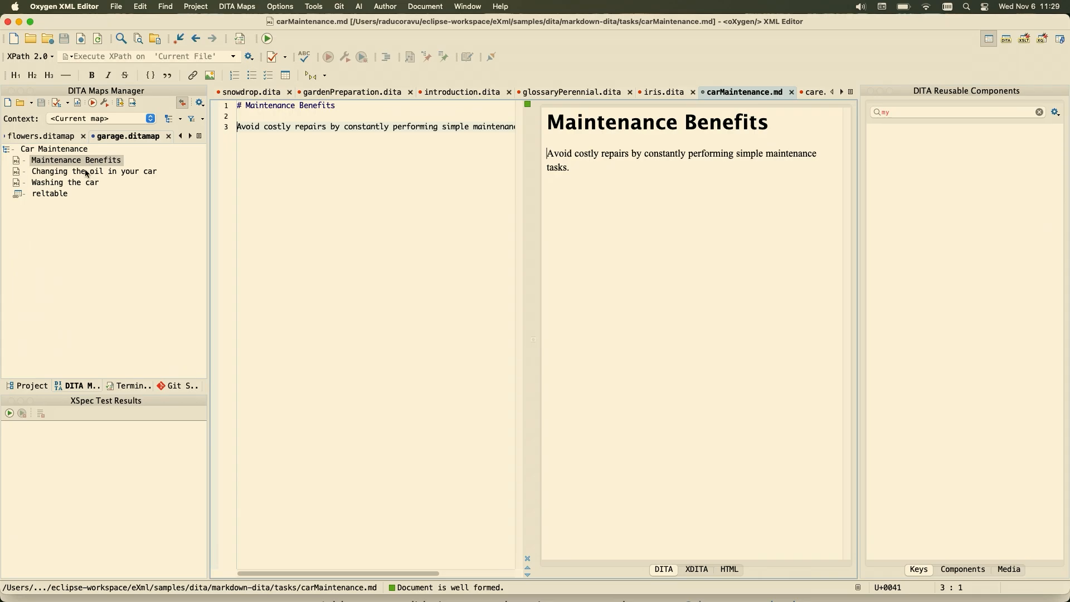
# Step: Open map.ditamap from the project's dita-dynamic-conversions/word folder in the DITA Maps Manager
pyautogui.click(40, 385)
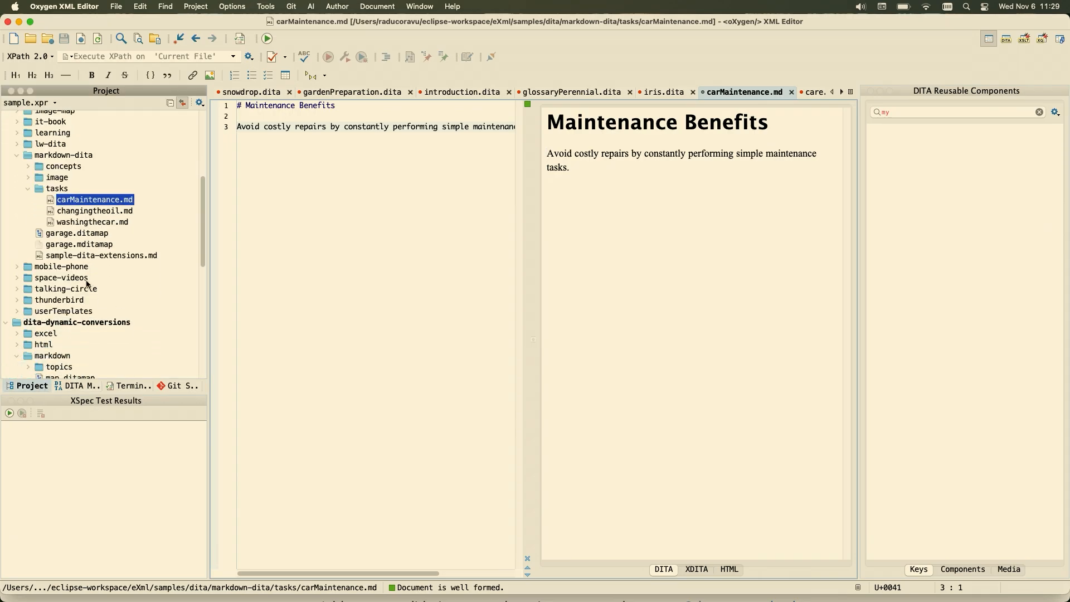
pyautogui.scroll(-8, 114, 248)
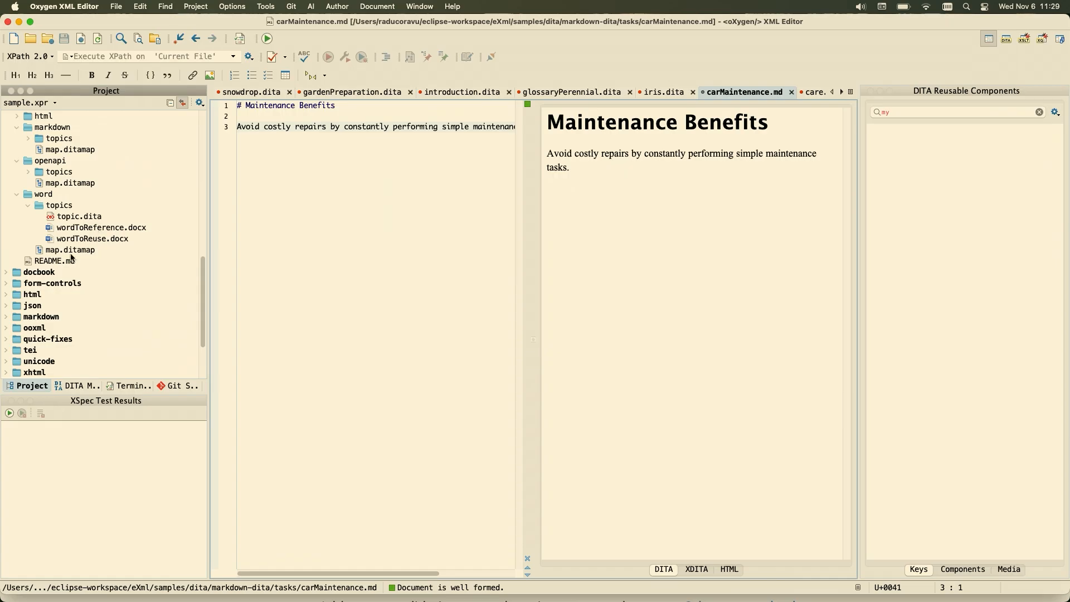
pyautogui.doubleClick(68, 251)
pyautogui.click(646, 334)
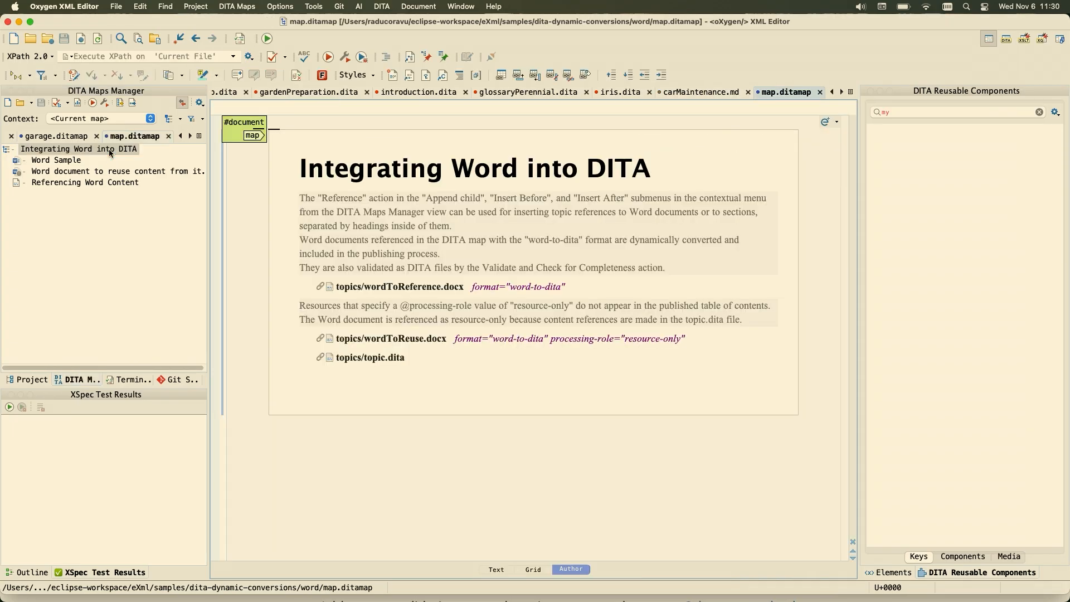
# Step: Highlight the topics/wordToReuse.docx reference in the Word integration map's XML source, and close all open editors
pyautogui.click(496, 568)
pyautogui.moveTo(326, 208); pyautogui.dragTo(430, 208)
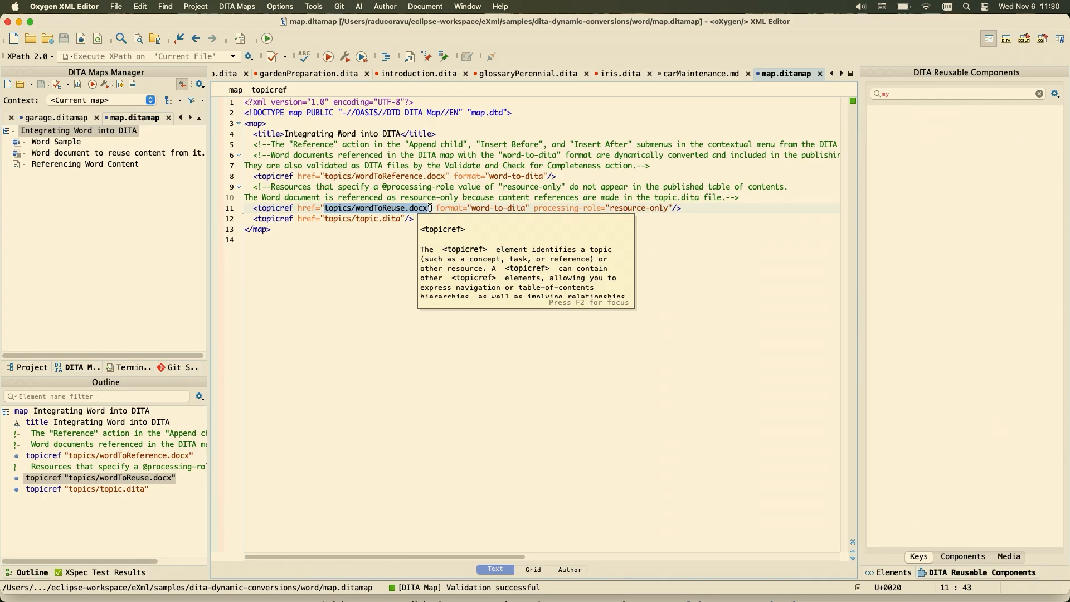
pyautogui.rightClick(329, 75)
pyautogui.click(376, 143)
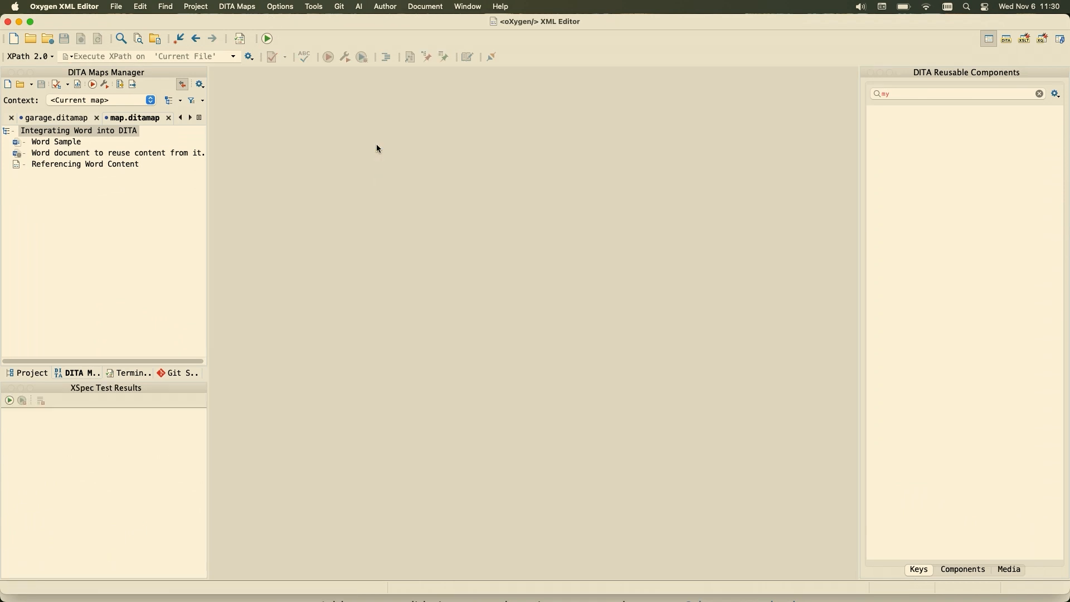
# Step: Switch to the blog page in Firefox and read the Framework Customizations section
pyautogui.press('super+Tab')
pyautogui.scroll(-5, 502, 345)
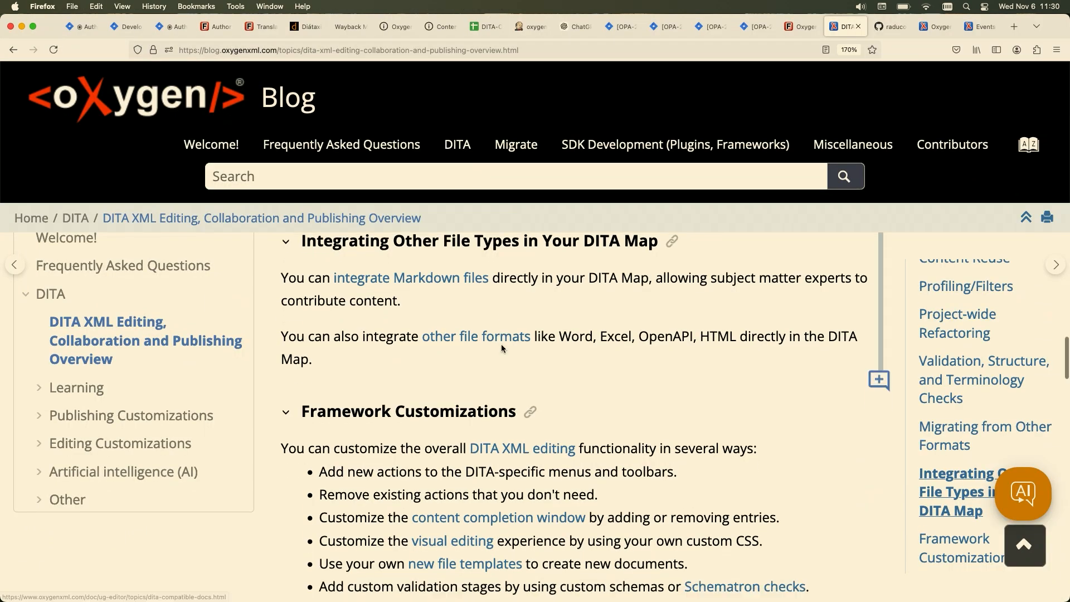
pyautogui.scroll(-1, 502, 345)
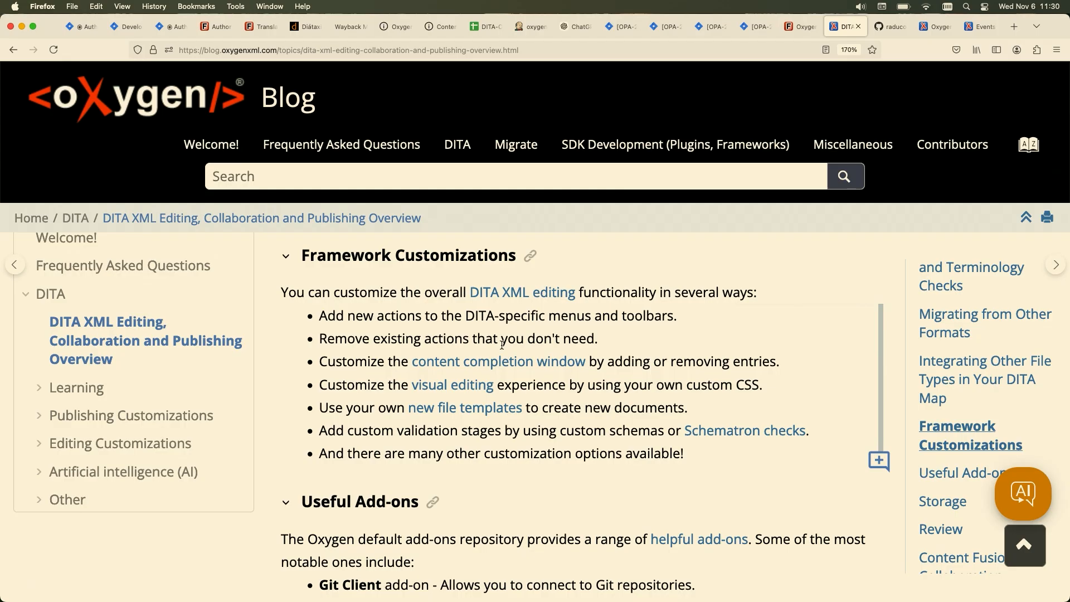
# Step: Return to Oxygen XML Editor, close map.ditamap and garage.ditamap, and open the Care and Preparation topic from the converted flowers map
pyautogui.press('super+Tab')
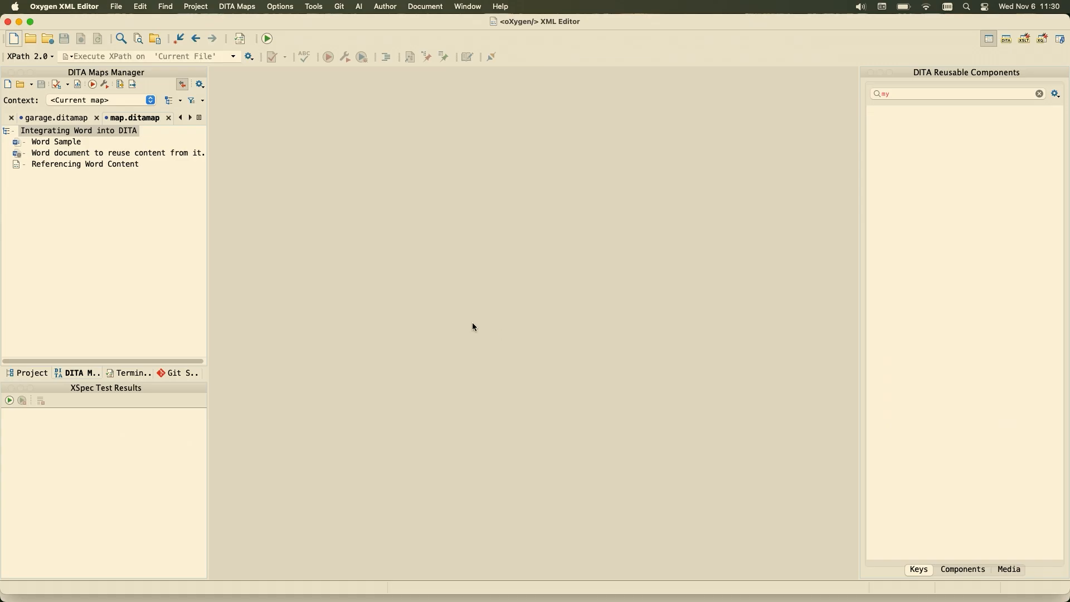
pyautogui.click(156, 120)
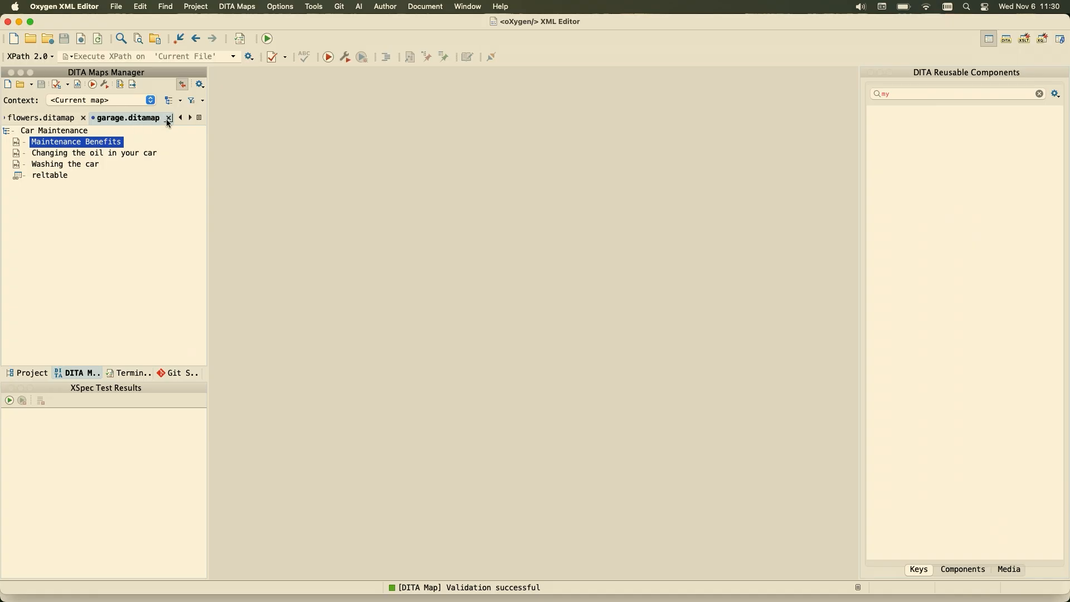
pyautogui.click(168, 118)
pyautogui.doubleClick(75, 152)
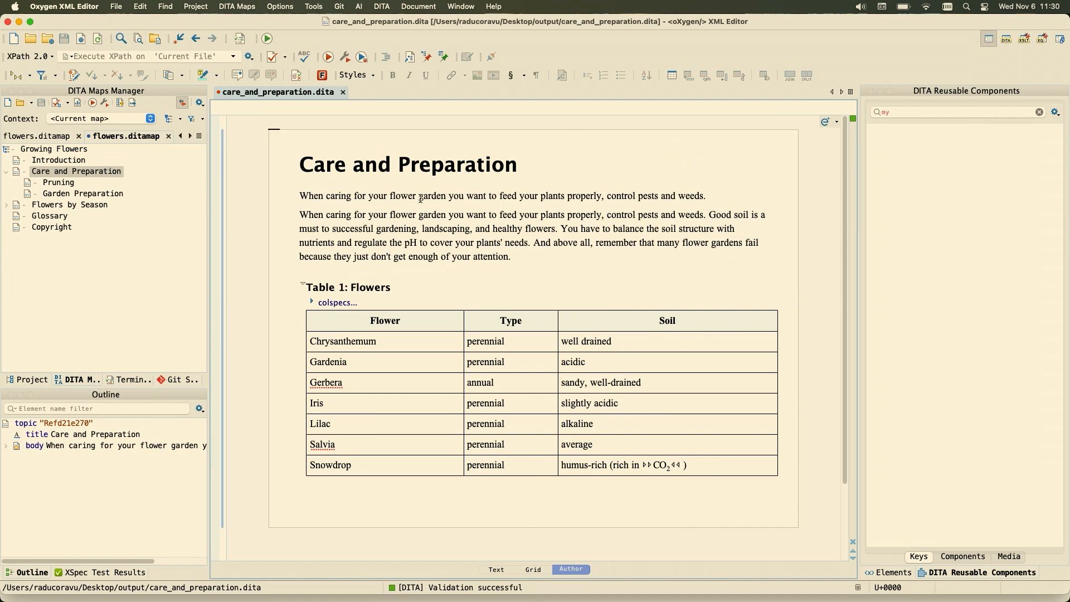
# Step: Examine the actions available for a paragraph in the topic, the Introduction topic reference in the map, and DITA editing
pyautogui.rightClick(469, 217)
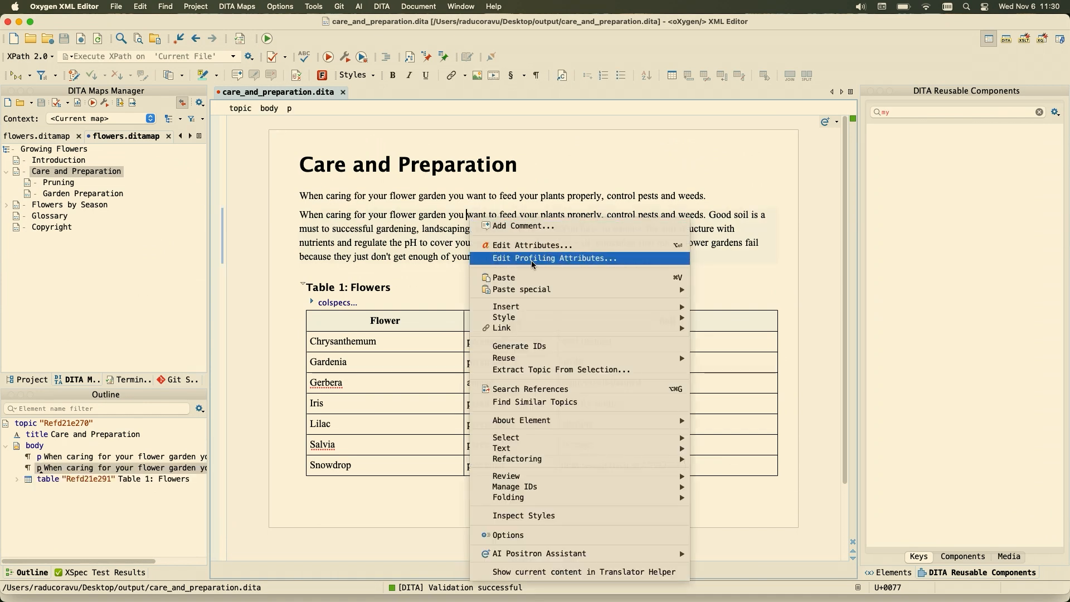
pyautogui.moveTo(541, 293)
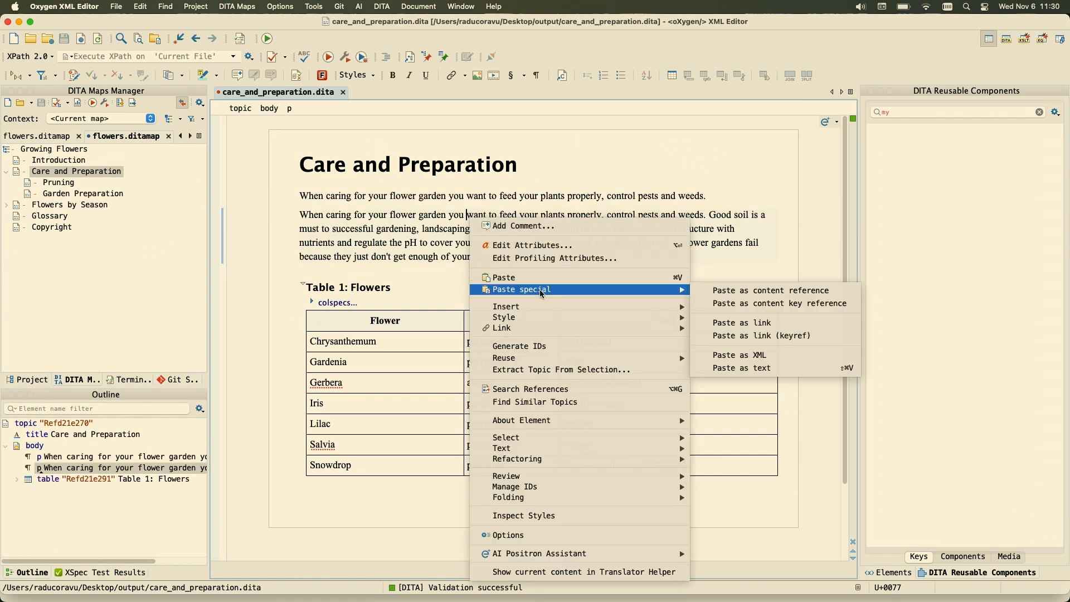
pyautogui.click(73, 162)
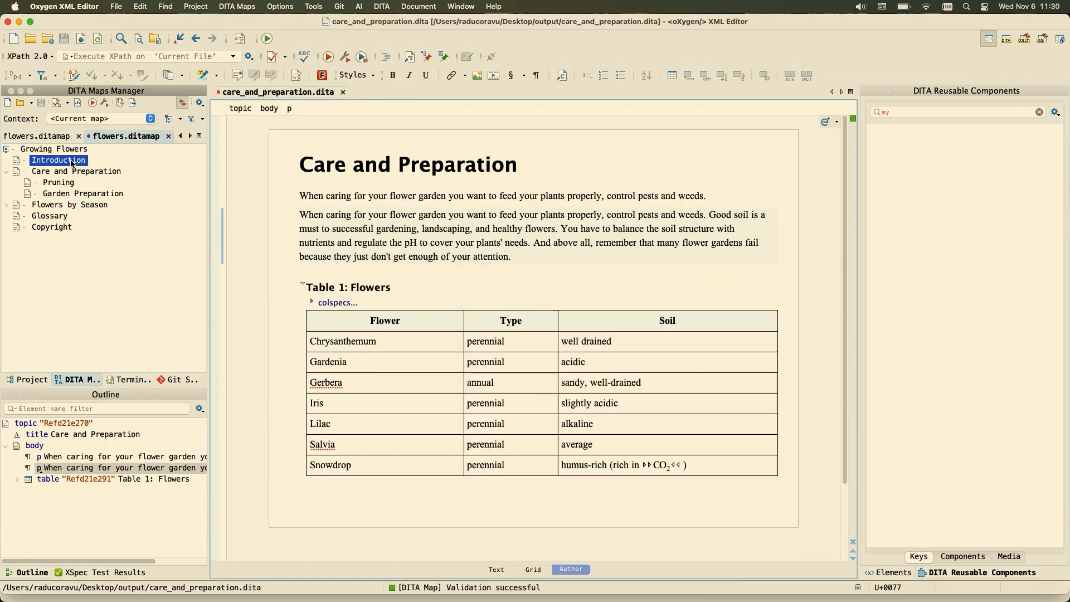
pyautogui.rightClick(73, 163)
pyautogui.moveTo(130, 230)
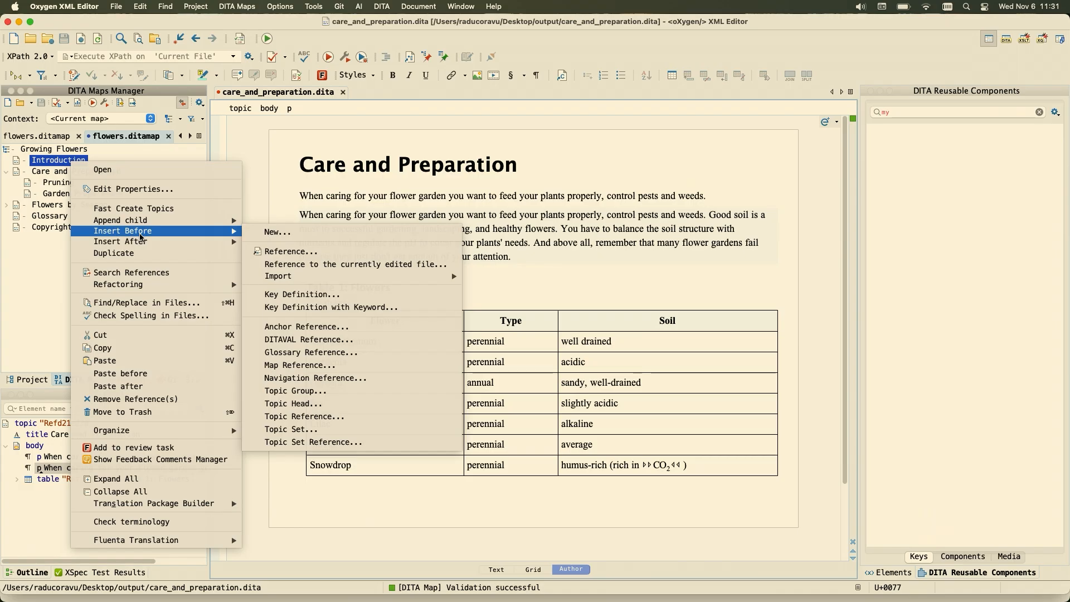
pyautogui.click(594, 196)
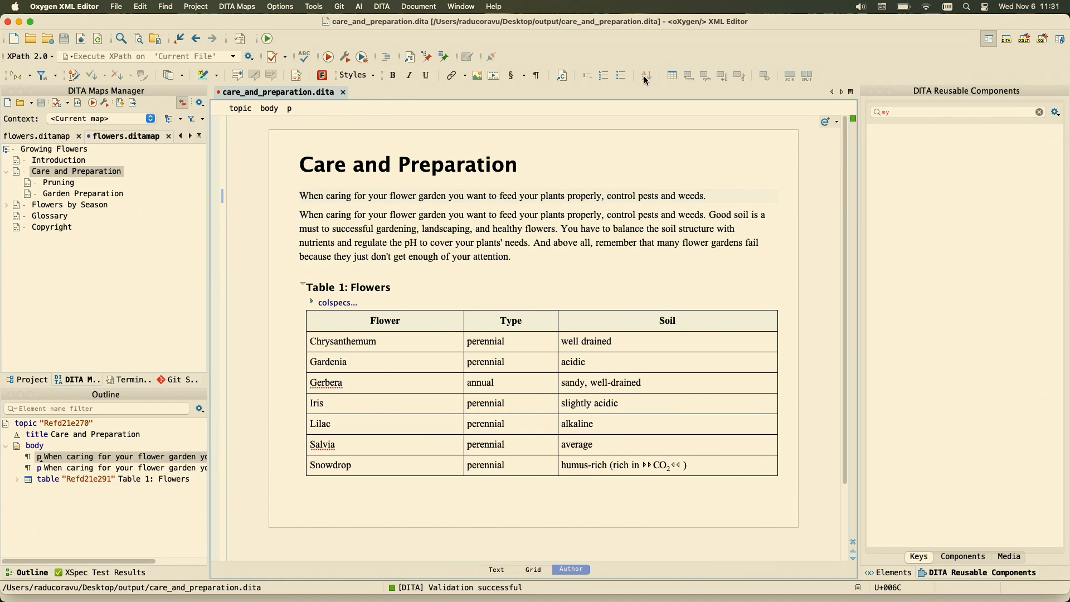
pyautogui.click(384, 7)
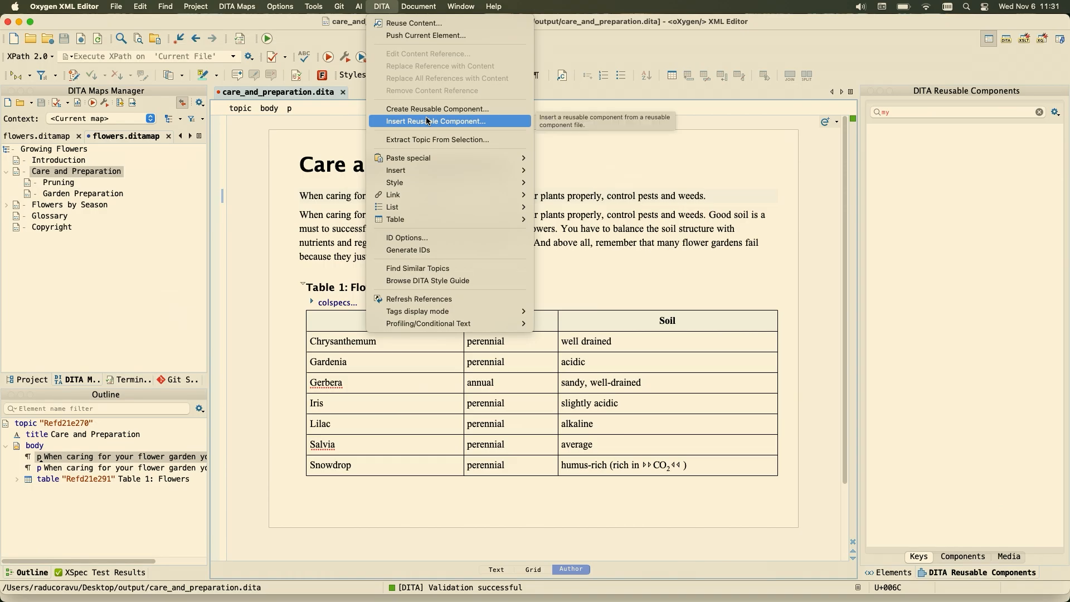
pyautogui.moveTo(424, 187)
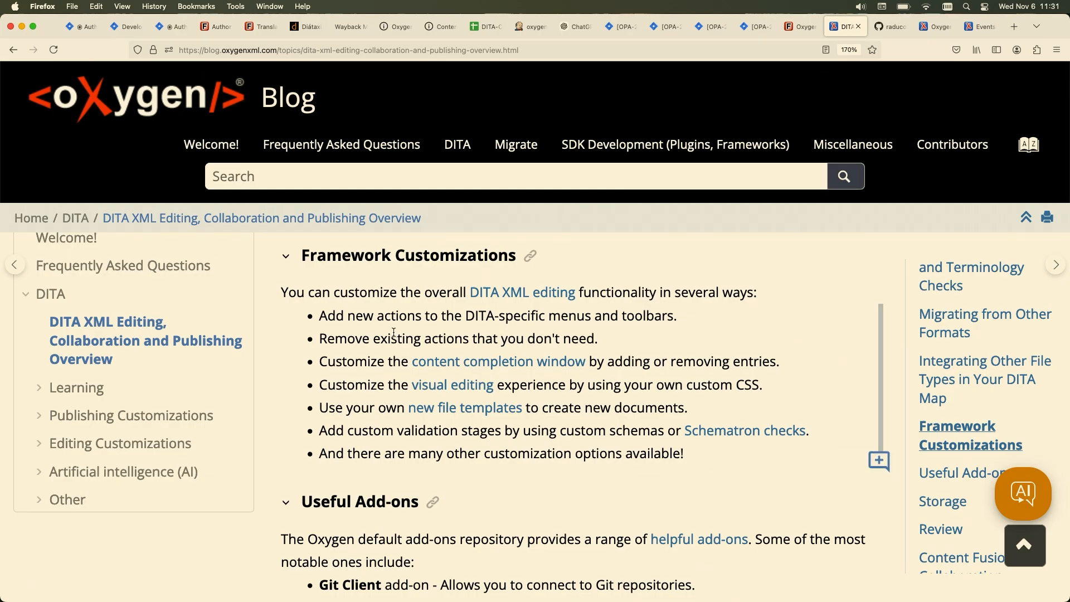
# Step: Switch to the blog page in Firefox and read the remaining customization options and the start of the Useful Add-ons list
pyautogui.scroll(-3, 394, 332)
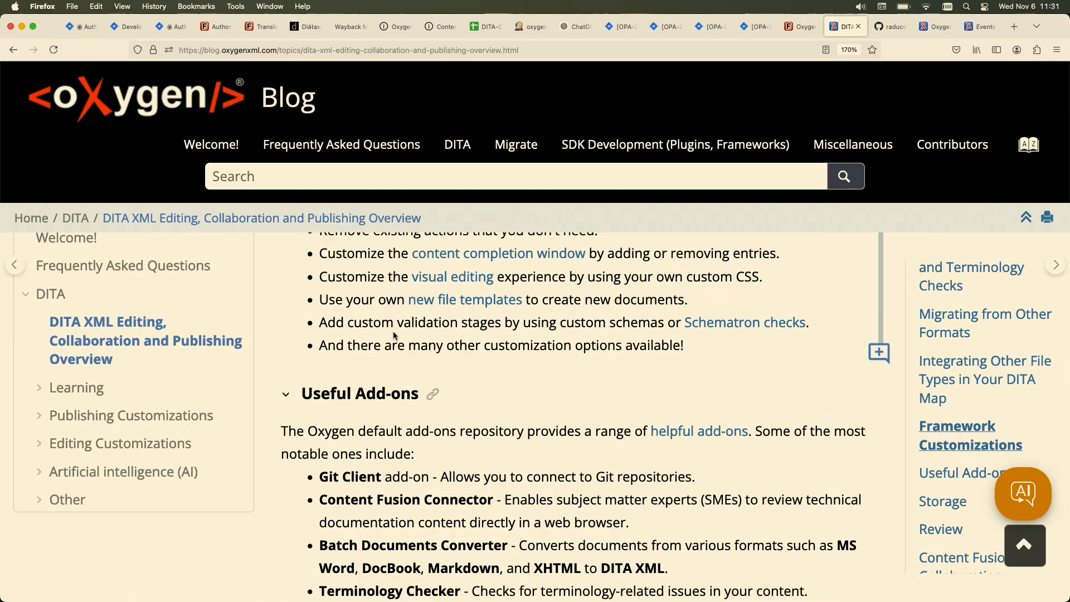
pyautogui.scroll(-4, 394, 334)
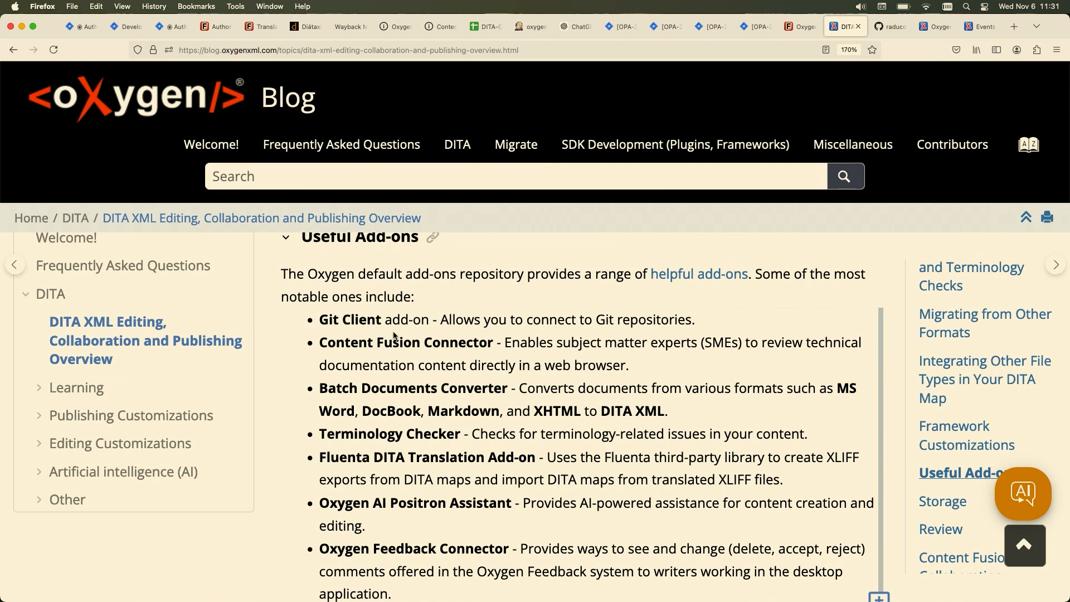
# Step: Switch to Oxygen XML Editor and look at the Install new add-ons dialog for all available sites, closing it without installing anything
pyautogui.press('super+Tab')
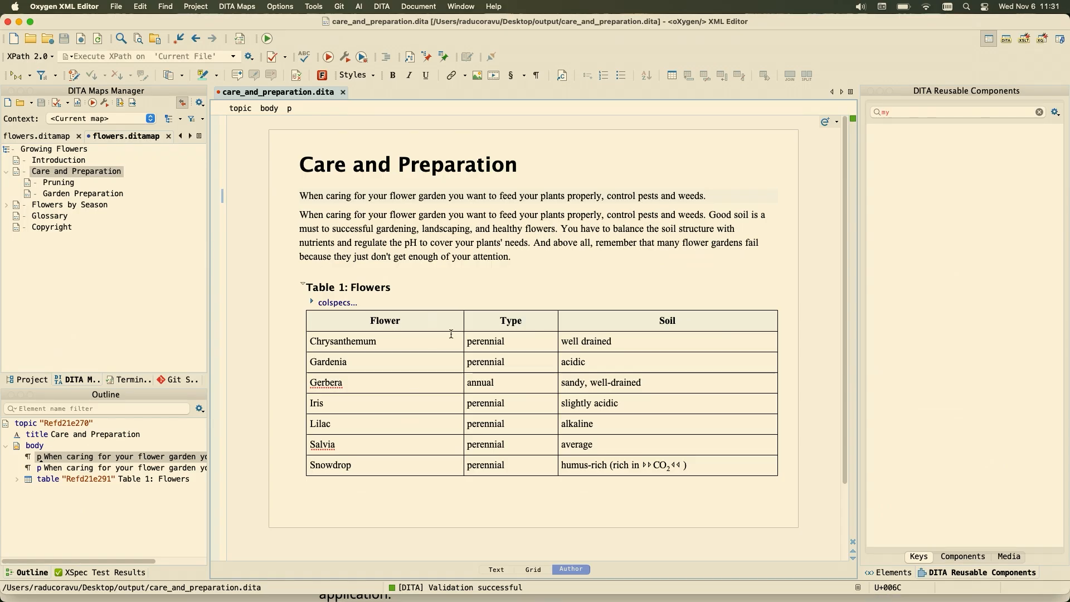
pyautogui.click(493, 7)
pyautogui.click(534, 111)
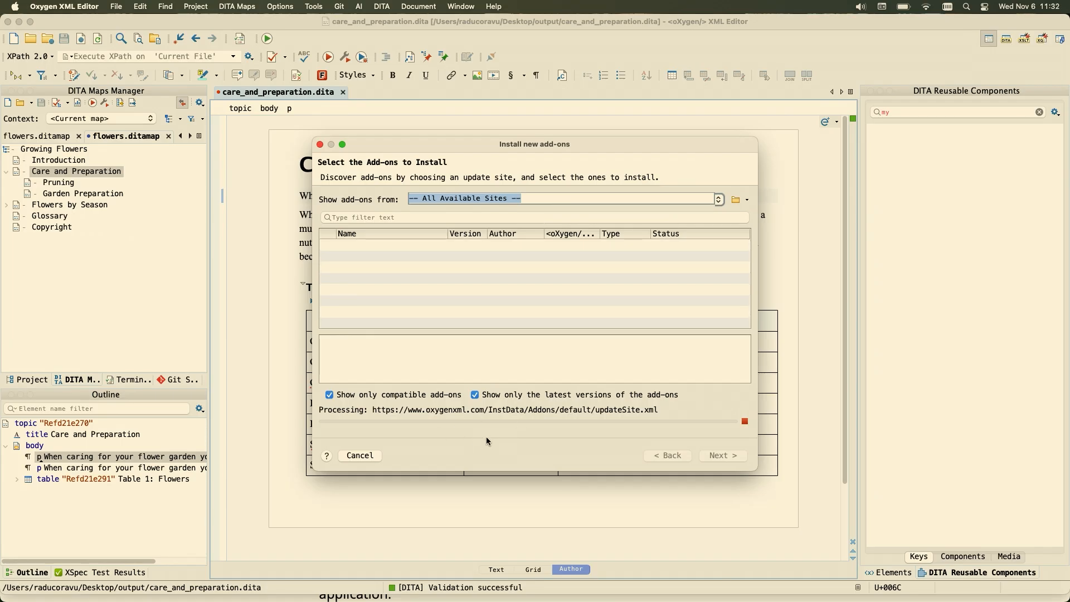
pyautogui.click(320, 145)
# Step: Return to the blog page in Firefox and highlight the Terminology Checker, Fluenta DITA Translation, AI Positron Assistant and Feedback Connector add-on entries
pyautogui.press('super+Tab')
pyautogui.scroll(-2, 442, 332)
pyautogui.scroll(-2, 441, 333)
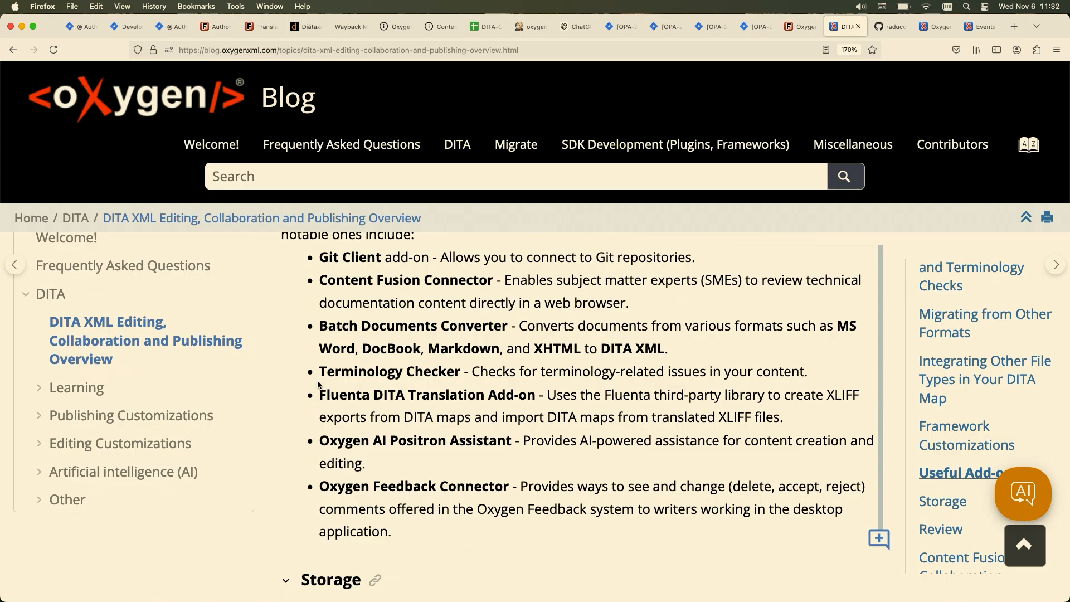
pyautogui.moveTo(322, 371); pyautogui.dragTo(465, 372)
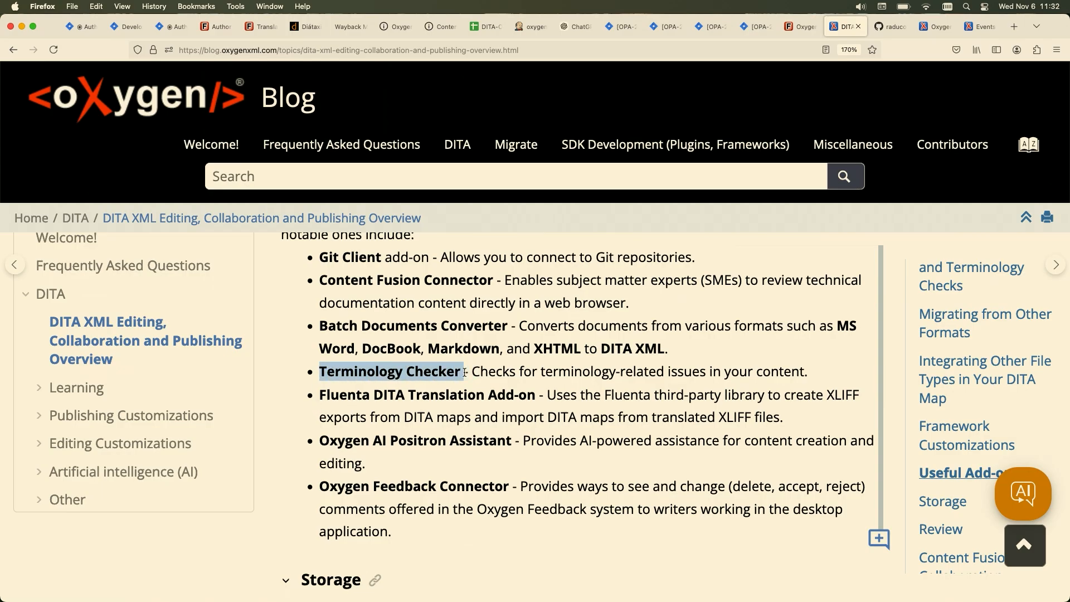
pyautogui.click(320, 394)
pyautogui.moveTo(321, 394); pyautogui.dragTo(535, 395)
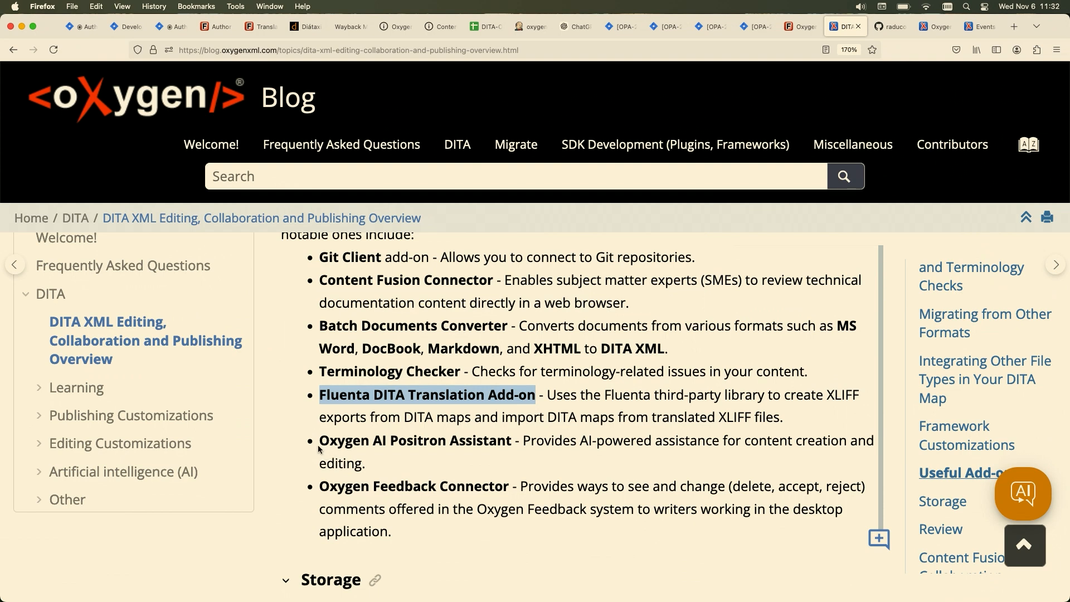
pyautogui.moveTo(516, 441); pyautogui.dragTo(320, 449)
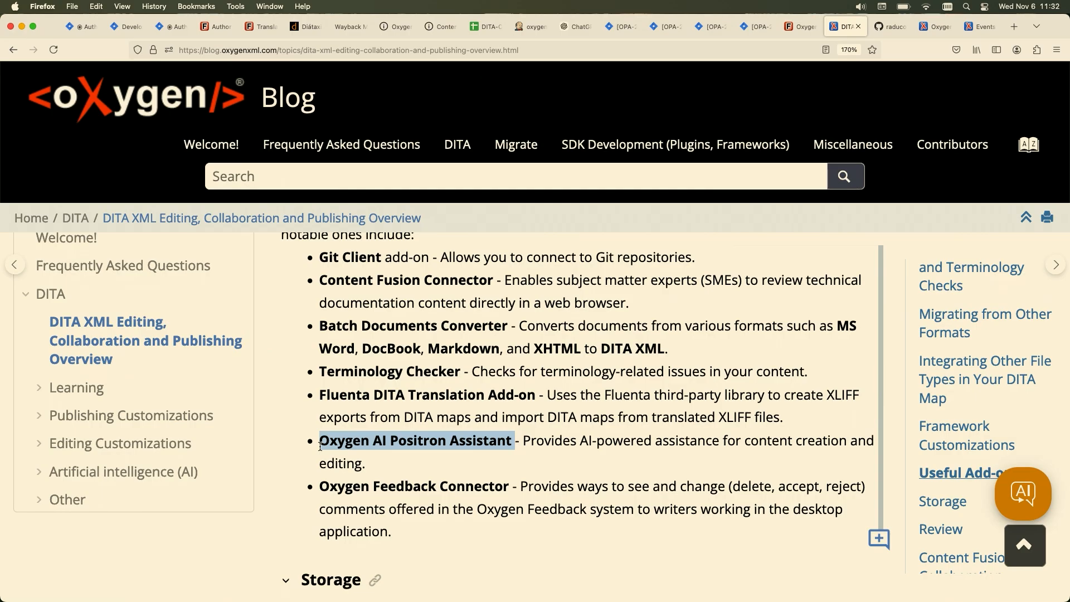
pyautogui.click(341, 436)
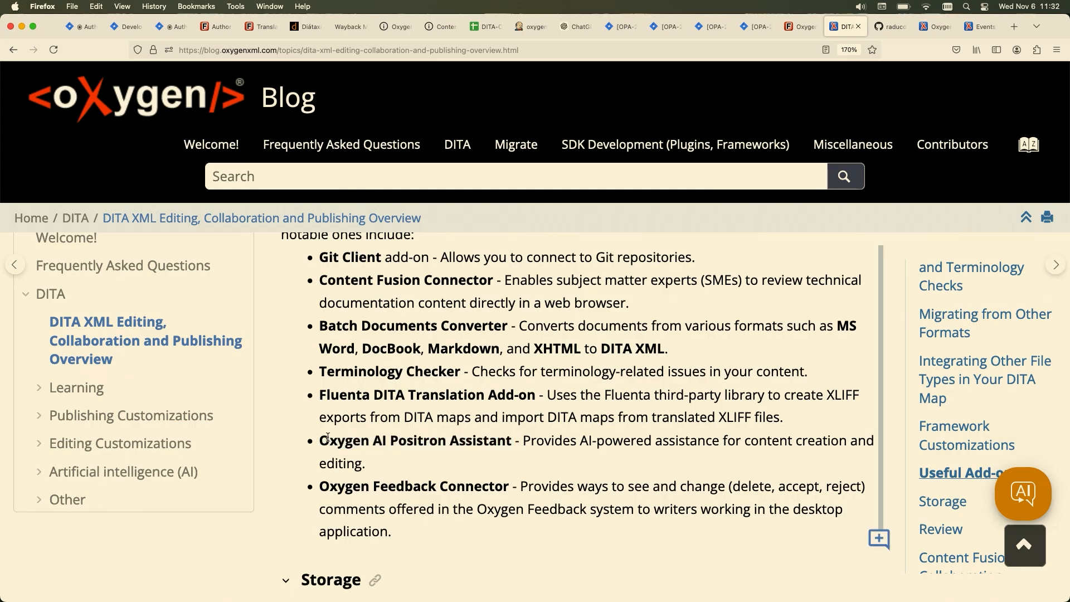
pyautogui.moveTo(519, 440); pyautogui.dragTo(317, 442)
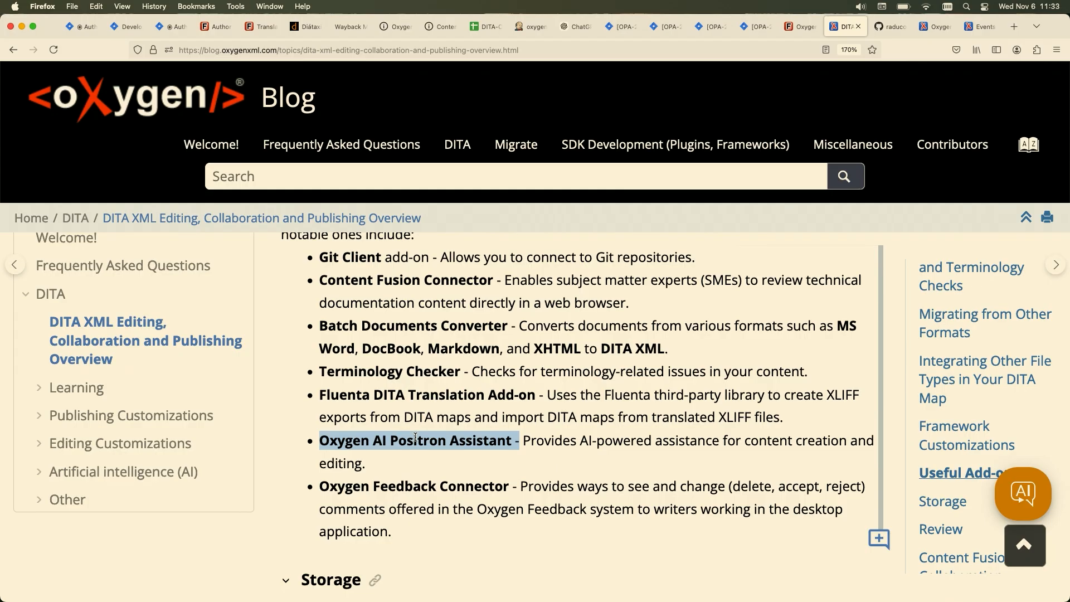
pyautogui.scroll(-3, 414, 433)
pyautogui.moveTo(325, 389); pyautogui.dragTo(433, 433)
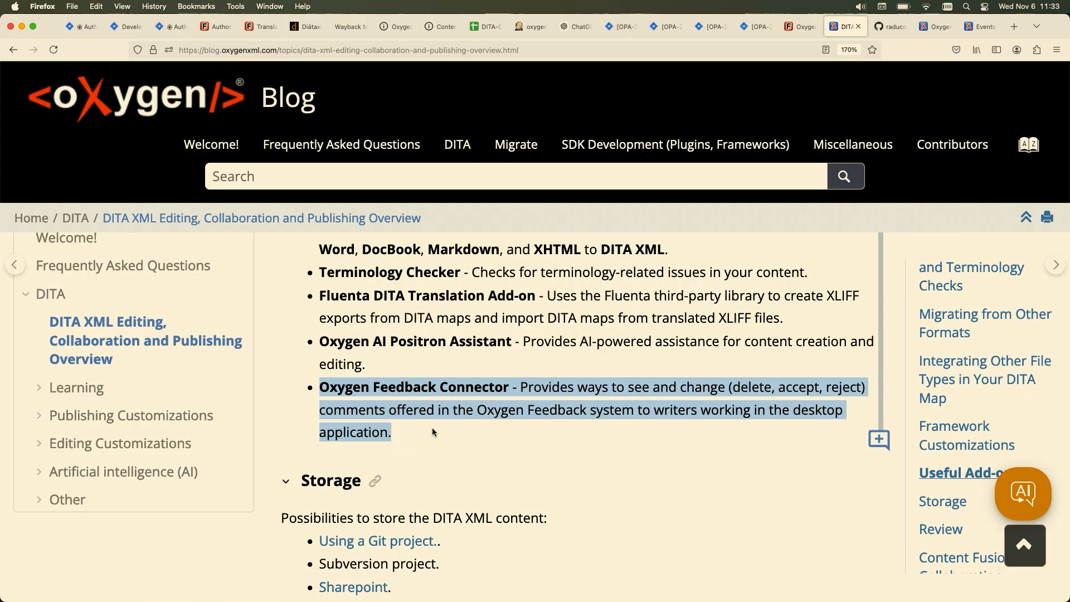
# Step: Read the blog page's Storage section on the possibilities for storing DITA XML content
pyautogui.scroll(-6, 441, 394)
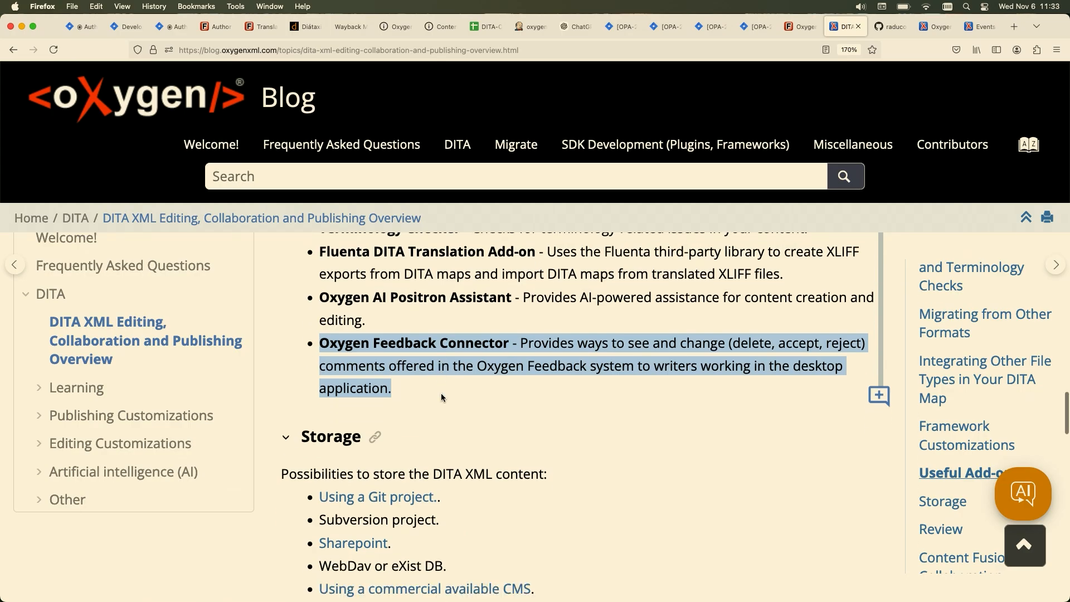
pyautogui.scroll(3, 440, 392)
pyautogui.scroll(-1, 440, 393)
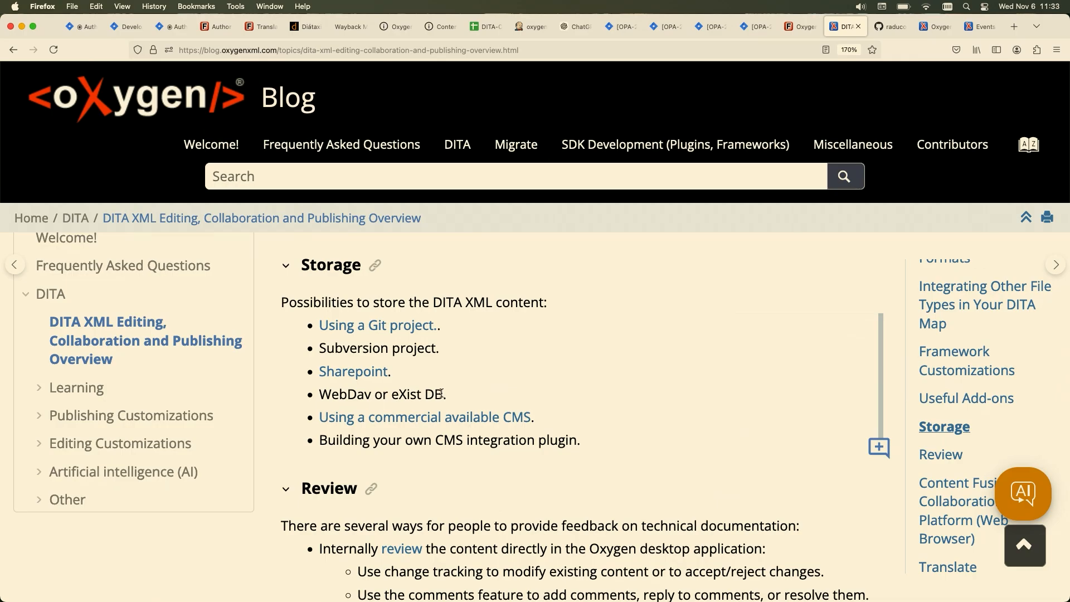
# Step: Switch to Oxygen XML Editor, show the Git Staging view without switching projects, and widen it to show full file names
pyautogui.click(527, 580)
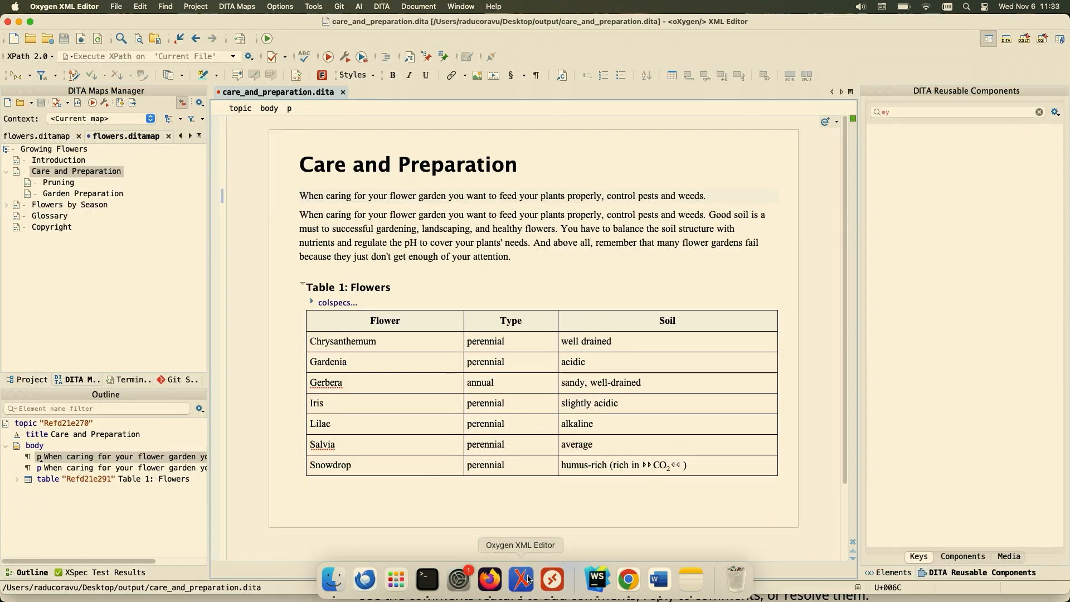
pyautogui.click(166, 380)
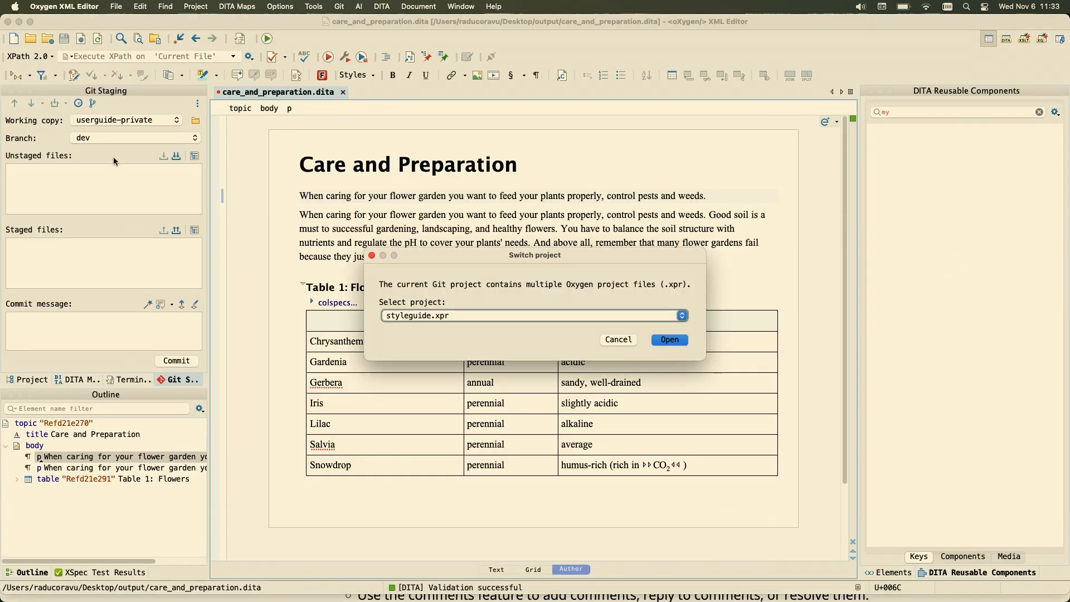
pyautogui.click(371, 256)
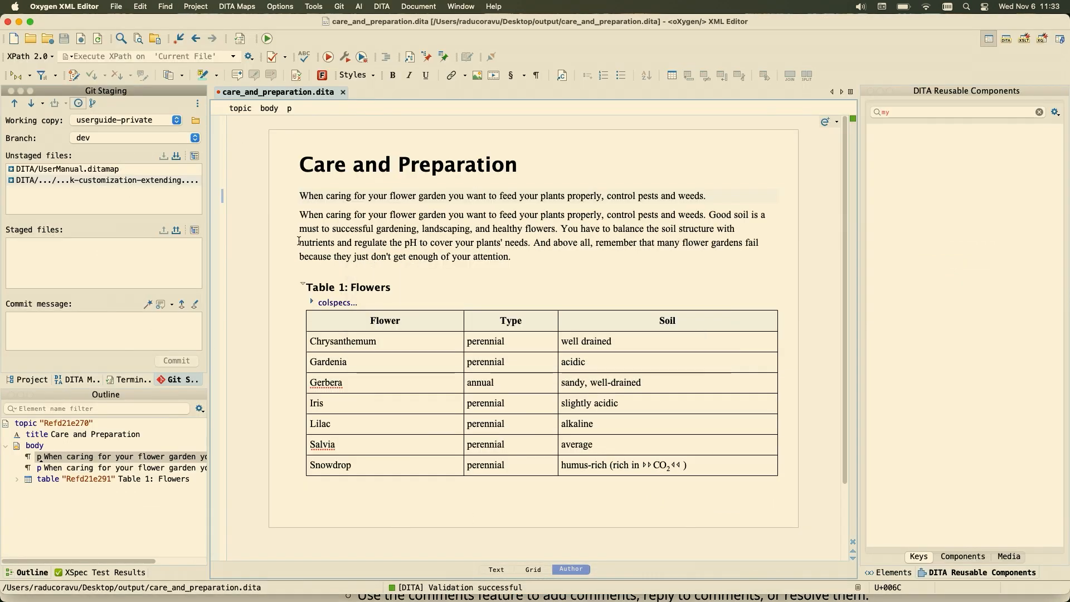
pyautogui.moveTo(209, 165); pyautogui.dragTo(273, 166)
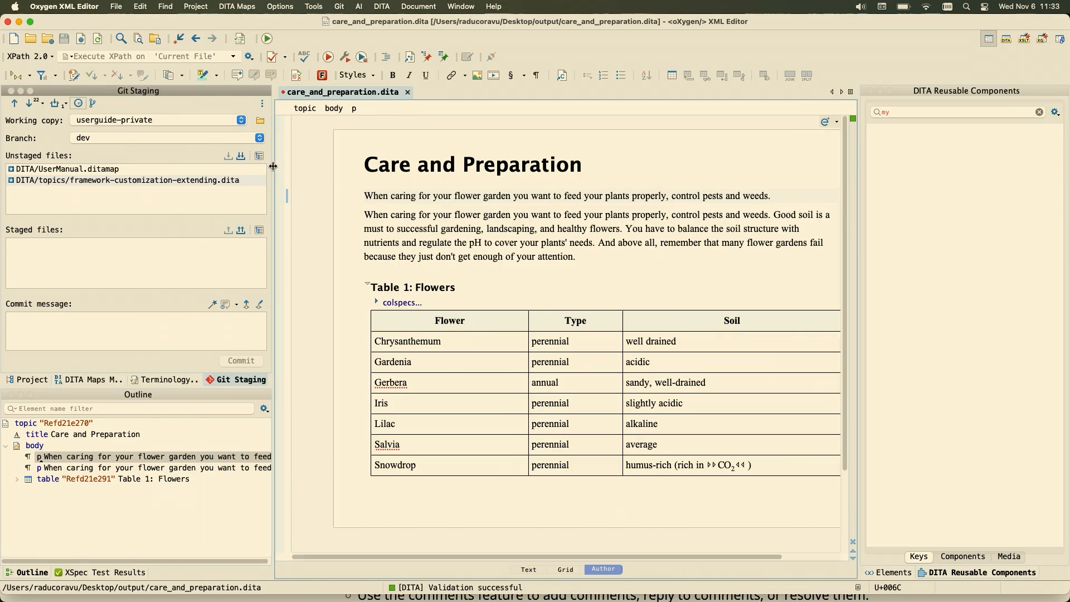
# Step: Stage the changed file DITA/topics/framework-customization-extending.dita in the userguide-private working copy
pyautogui.click(174, 182)
pyautogui.click(134, 169)
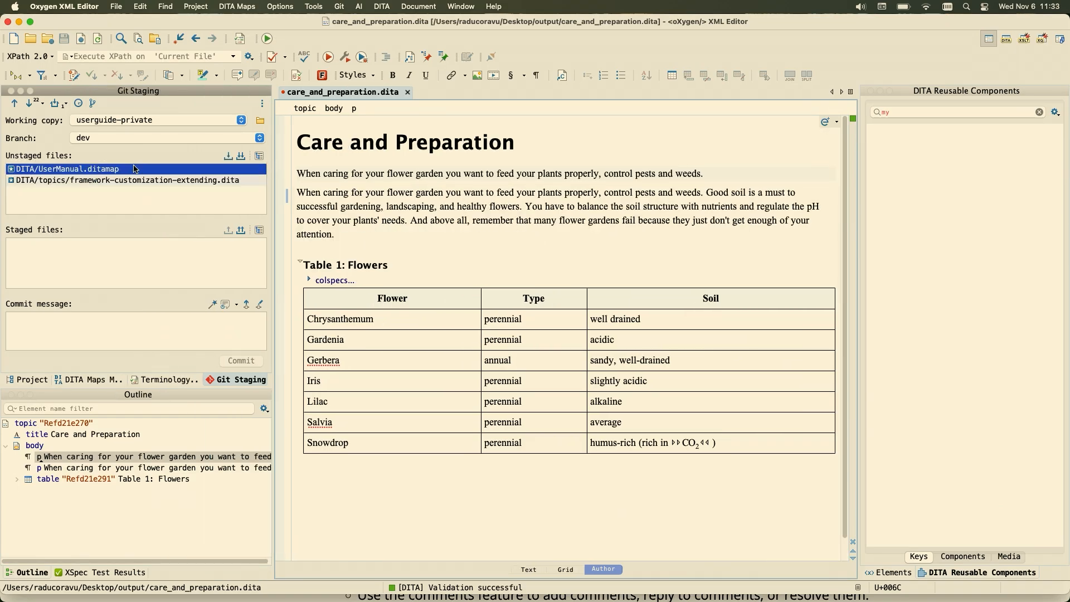
pyautogui.click(136, 180)
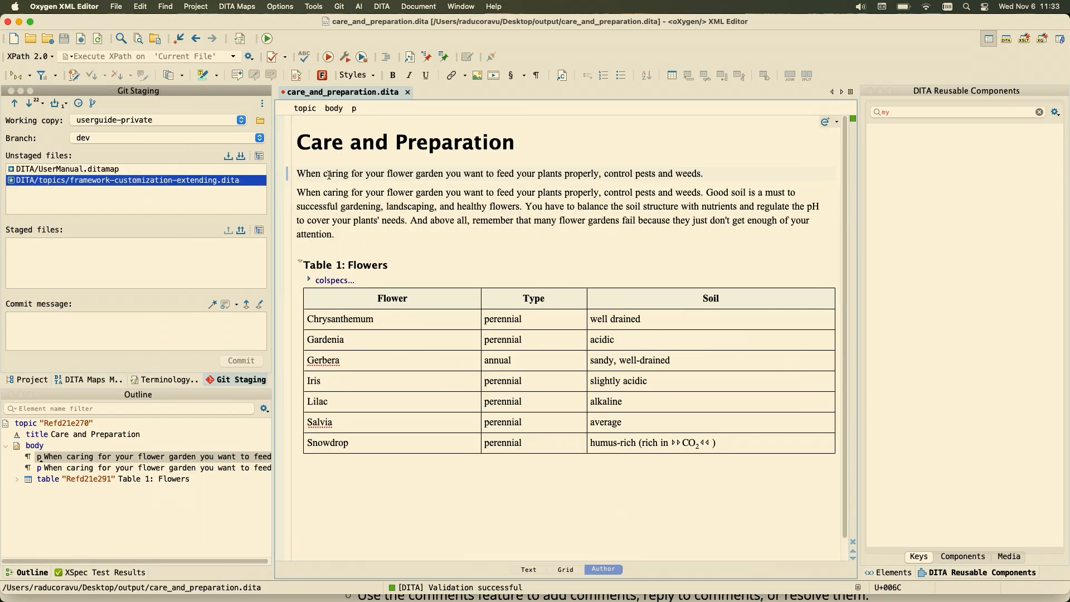
pyautogui.click(228, 156)
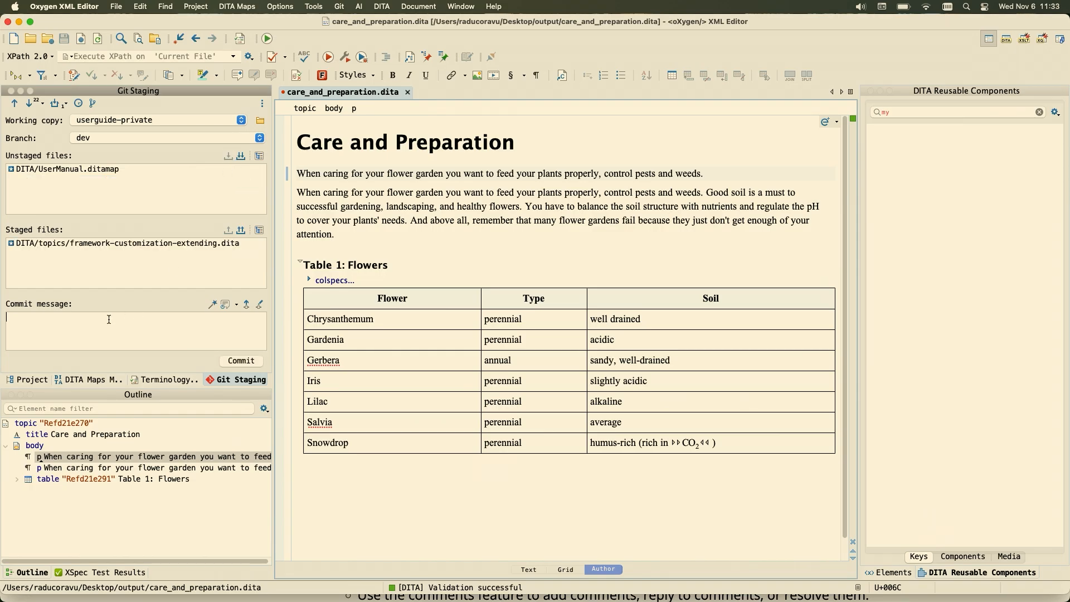
# Step: Pull the remote changes into the userguide-private working copy and unstage all files
pyautogui.click(29, 104)
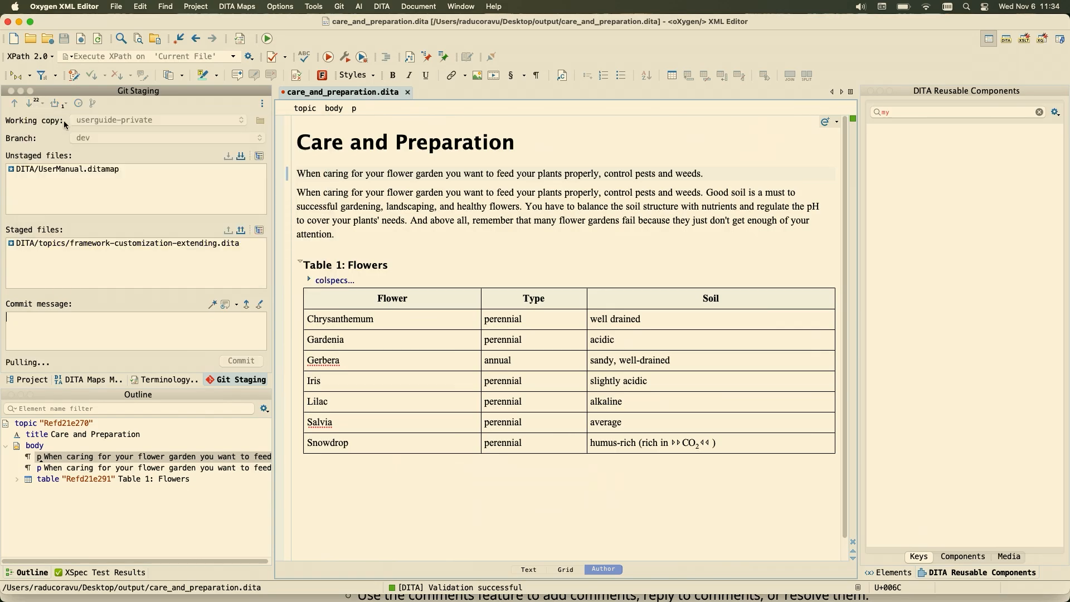
pyautogui.click(240, 230)
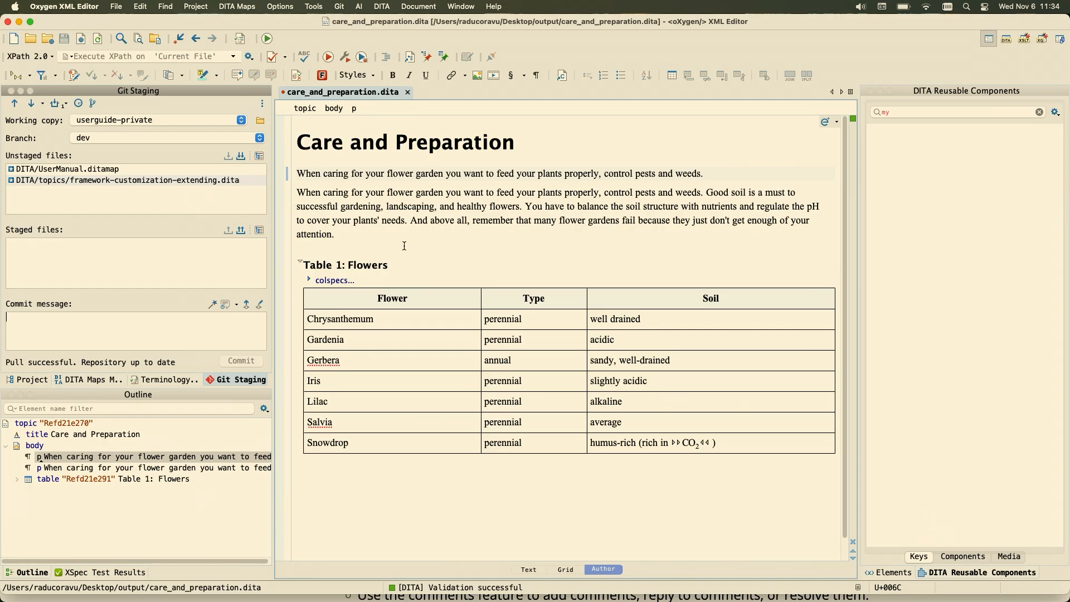
# Step: Switch to the blog page in Firefox and read the Review section on ways to provide feedback on documentation
pyautogui.press('super+Tab')
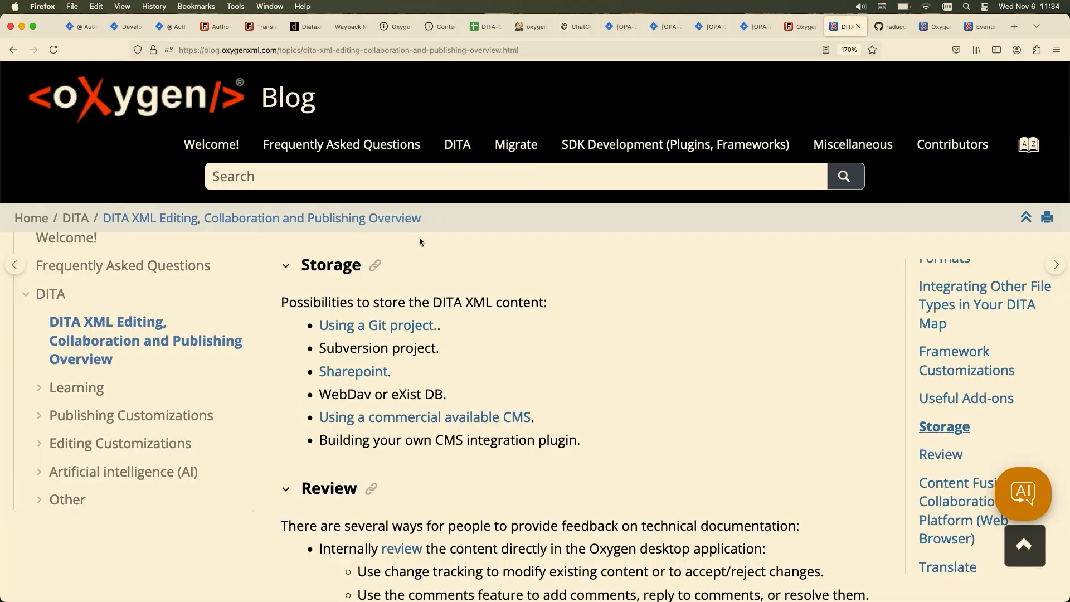
pyautogui.scroll(-5, 396, 319)
pyautogui.scroll(1, 396, 320)
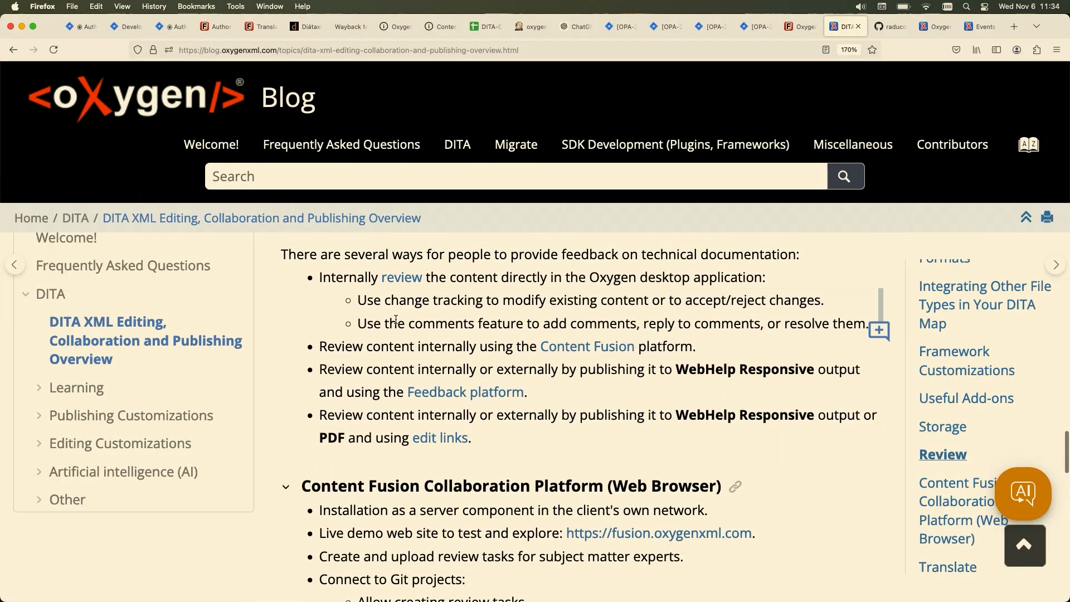
pyautogui.scroll(1, 396, 319)
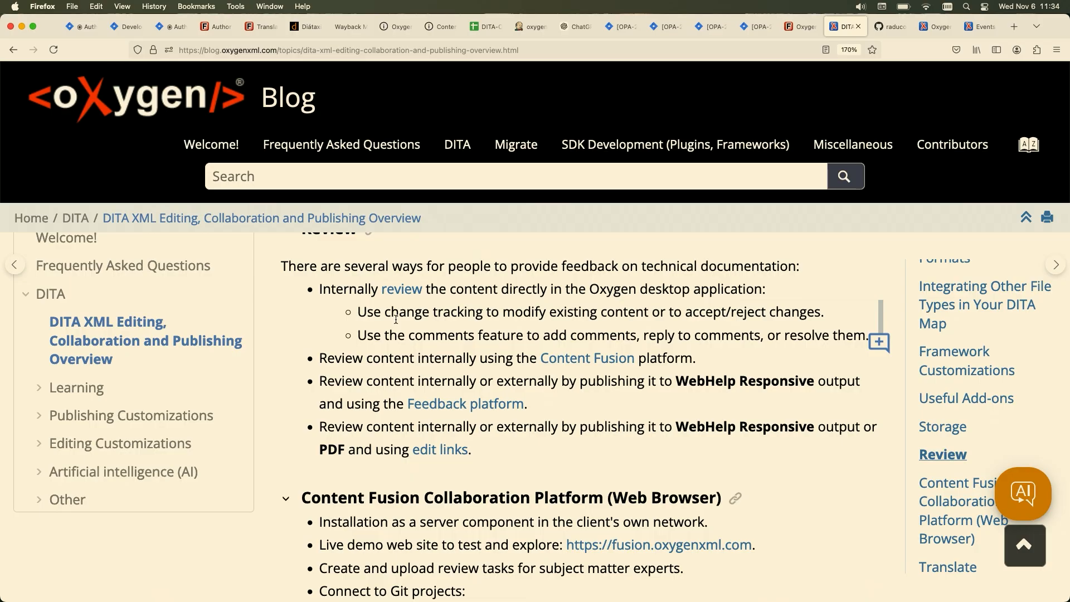
# Step: In Oxygen XML Editor, with change tracking on, insert "dasdsdsadas" after "you" and delete "lthy flowers. You have to balance the soil" in the second paragraph
pyautogui.press('super+Tab')
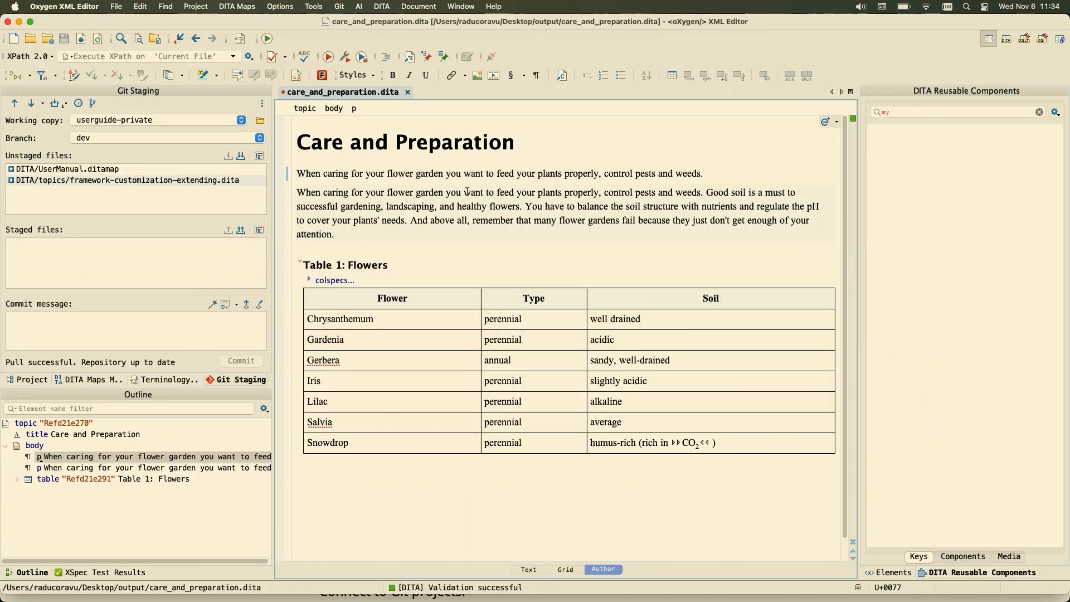
pyautogui.click(465, 192)
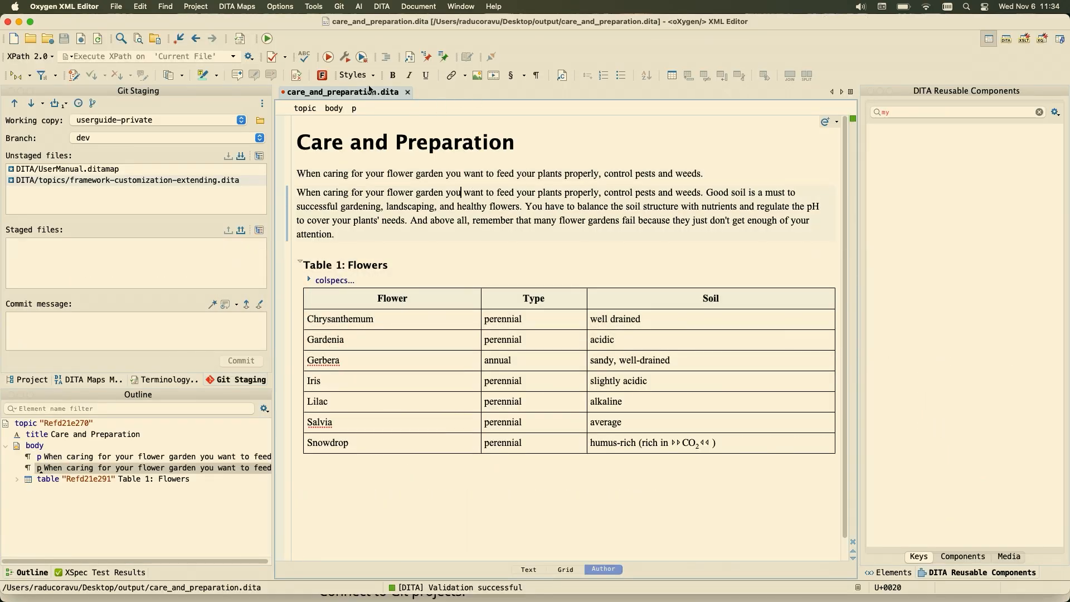
pyautogui.click(75, 77)
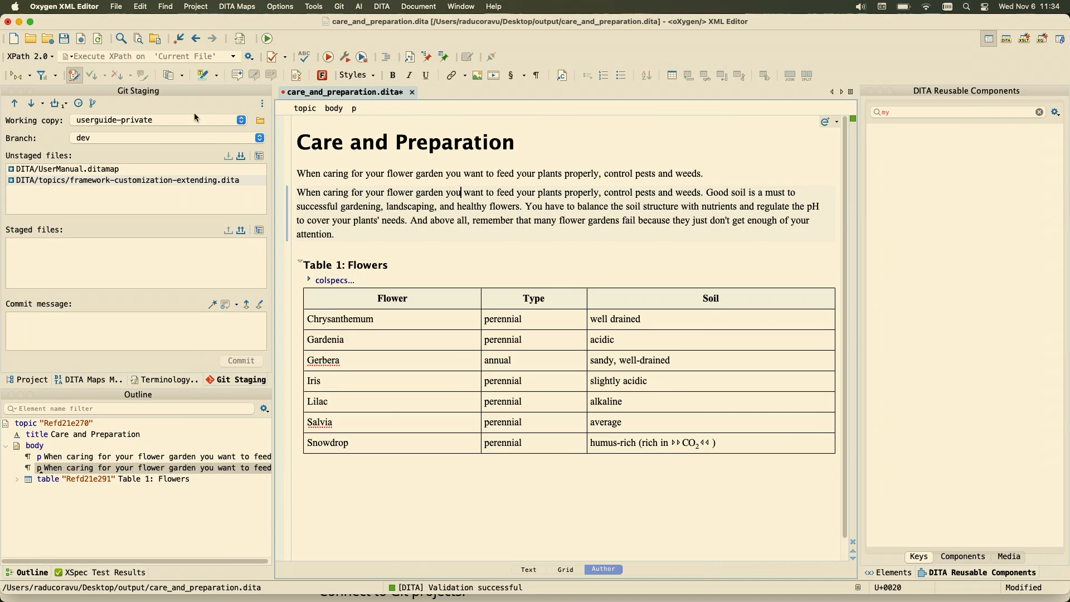
pyautogui.write('dasdsdsadas')
pyautogui.moveTo(504, 207); pyautogui.dragTo(676, 211)
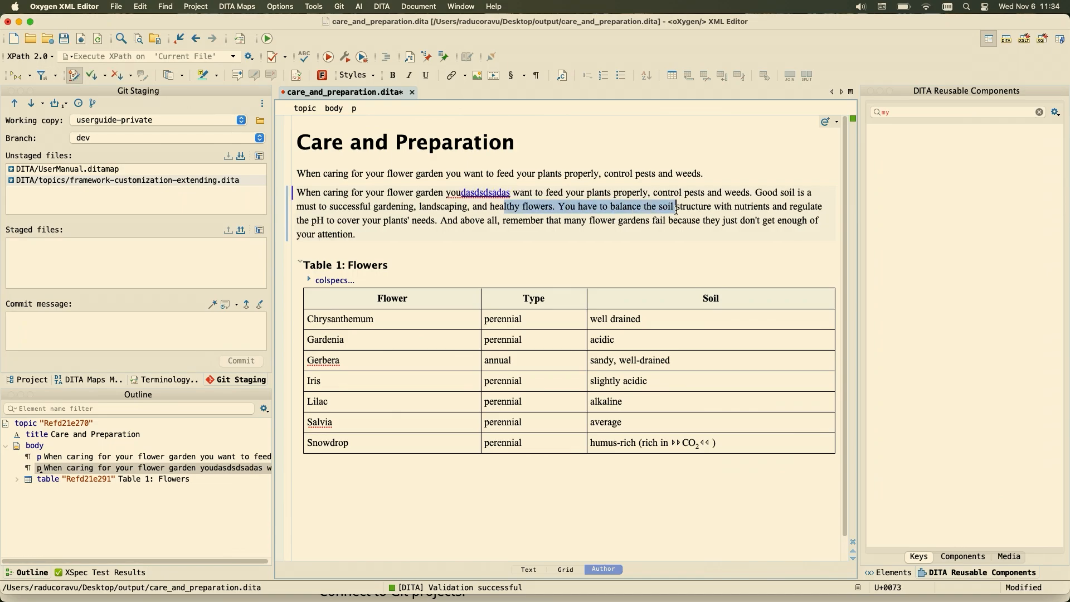
pyautogui.press('Delete')
# Step: Make tracked edits in the Soil column: insert "dsadsad" in the Chrysanthemum entry and delete "dy, well-drained" from the Gerbera entry
pyautogui.click(619, 319)
pyautogui.write('dsadsad')
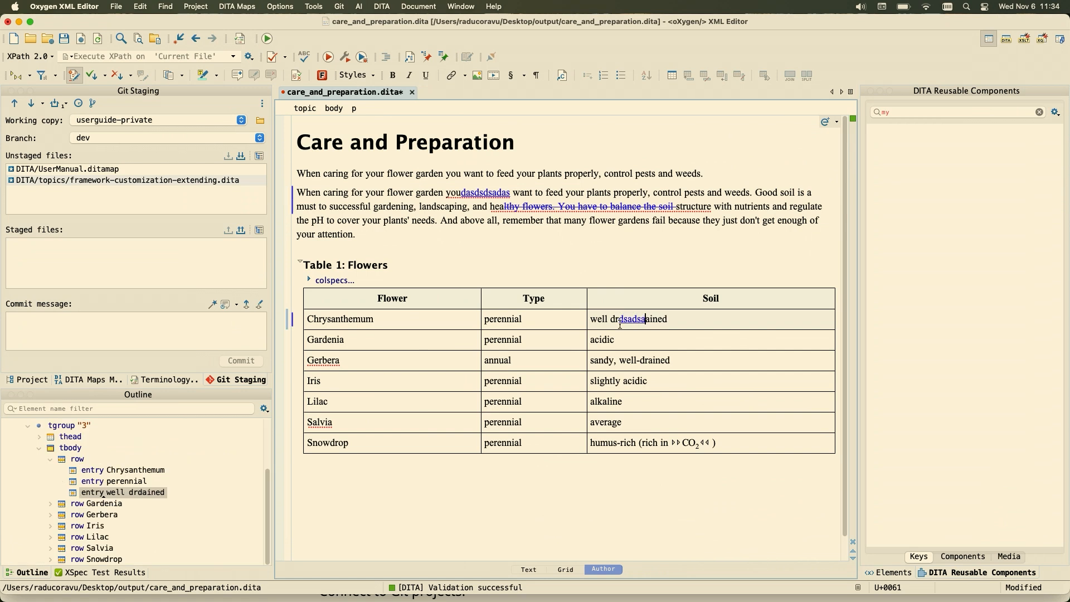
pyautogui.moveTo(603, 359); pyautogui.dragTo(679, 360)
pyautogui.press('Delete')
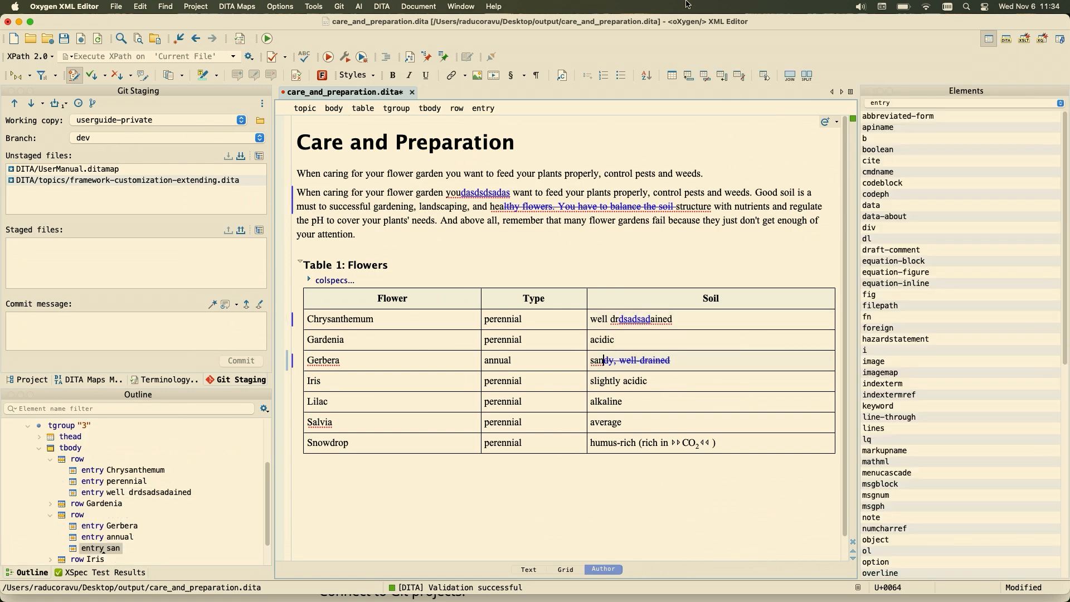
# Step: Show the Review view and close the Elements view beside it
pyautogui.click(485, 6)
pyautogui.moveTo(461, 7)
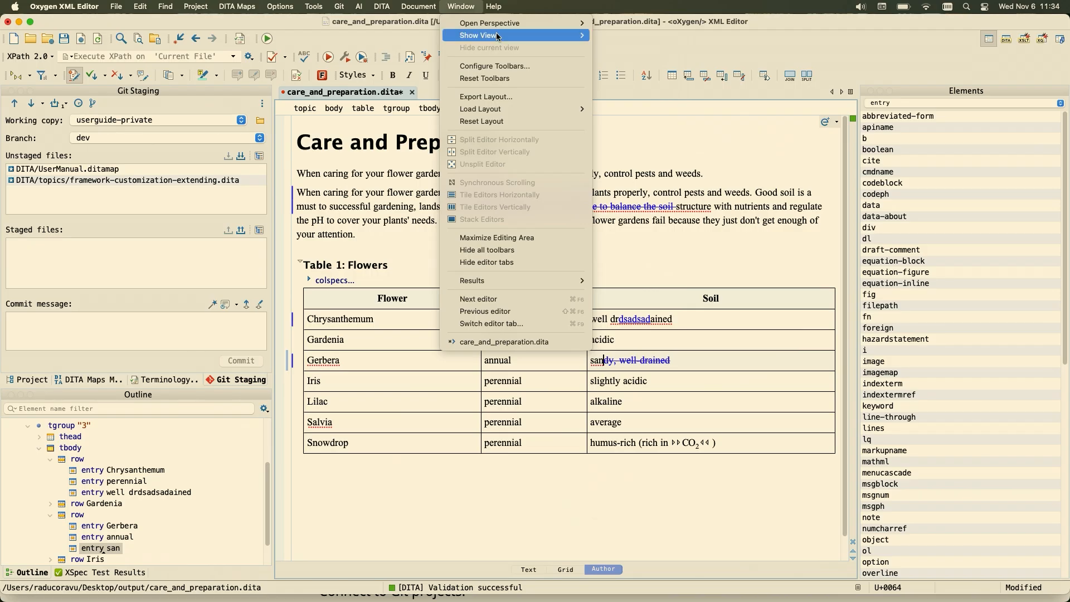
pyautogui.moveTo(499, 35)
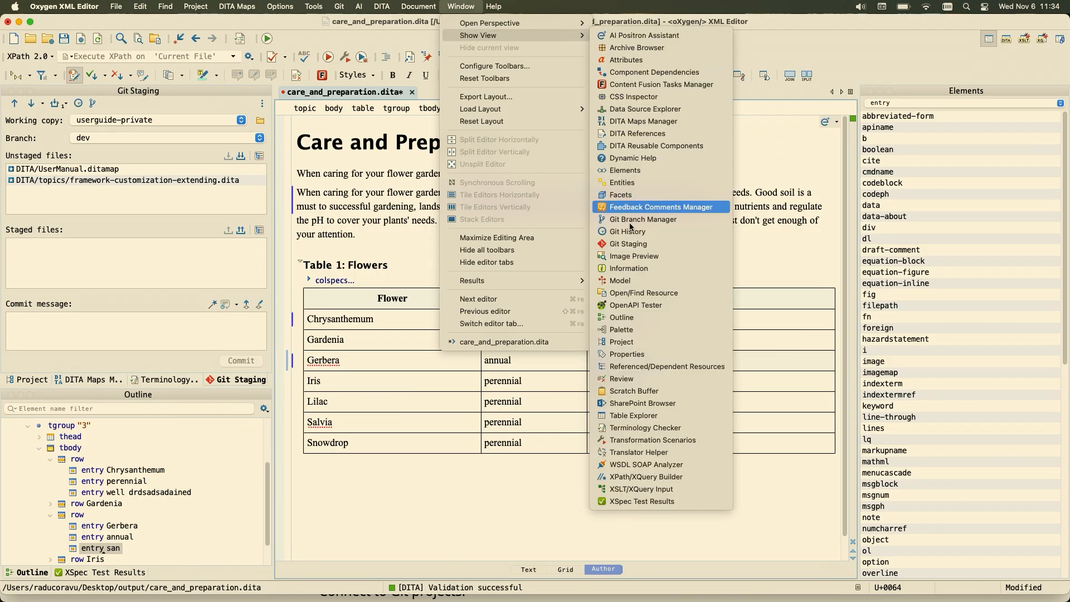
pyautogui.click(646, 379)
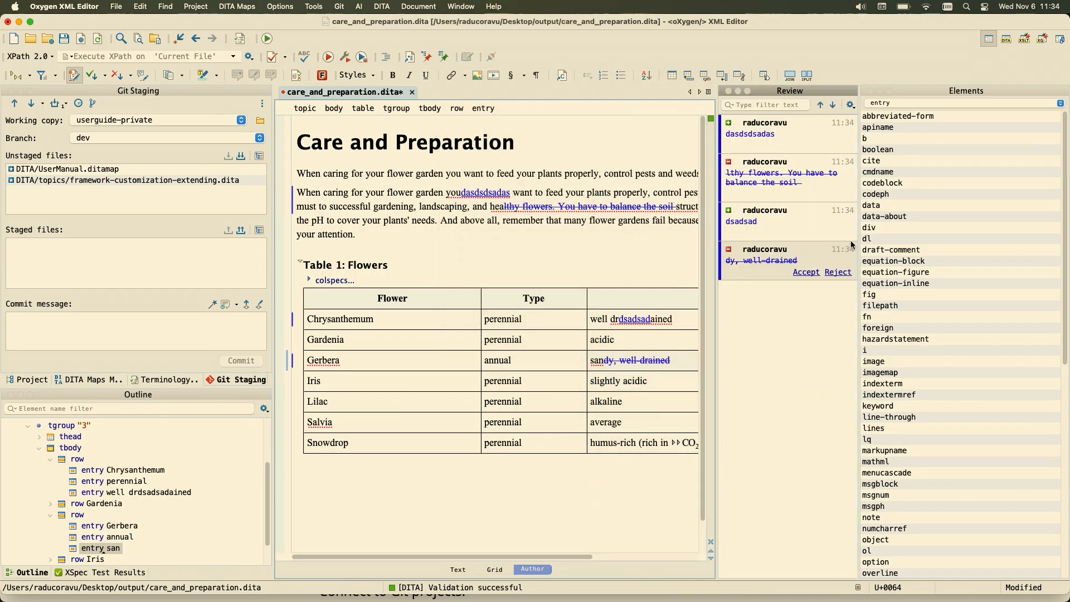
pyautogui.click(871, 92)
# Step: Go through the tracked insertions and deletions in the Review view, locating each one in the topic
pyautogui.click(978, 132)
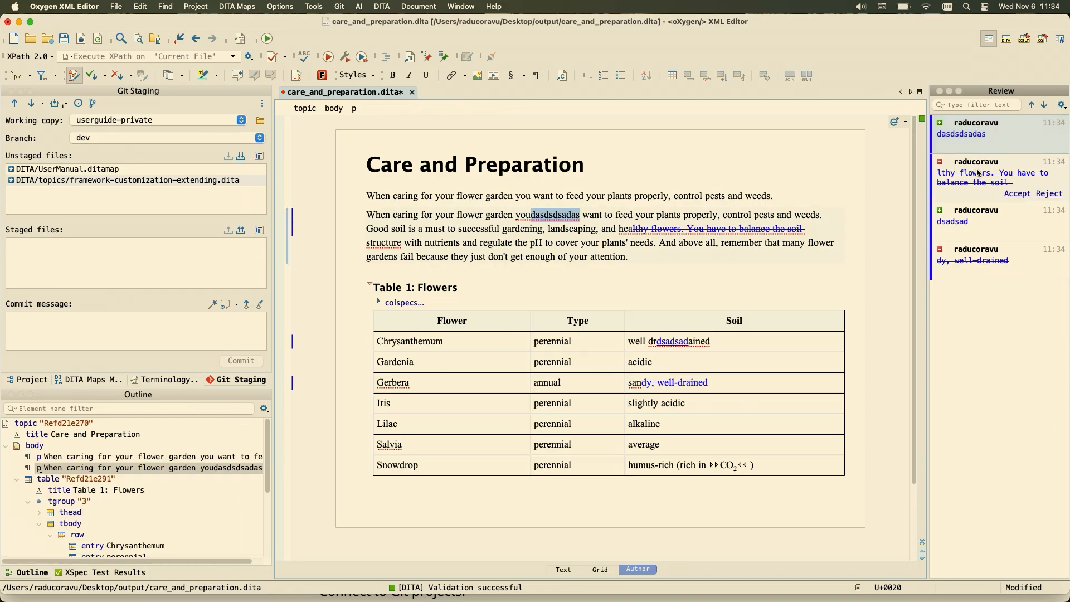
pyautogui.click(983, 171)
pyautogui.click(976, 218)
pyautogui.click(976, 256)
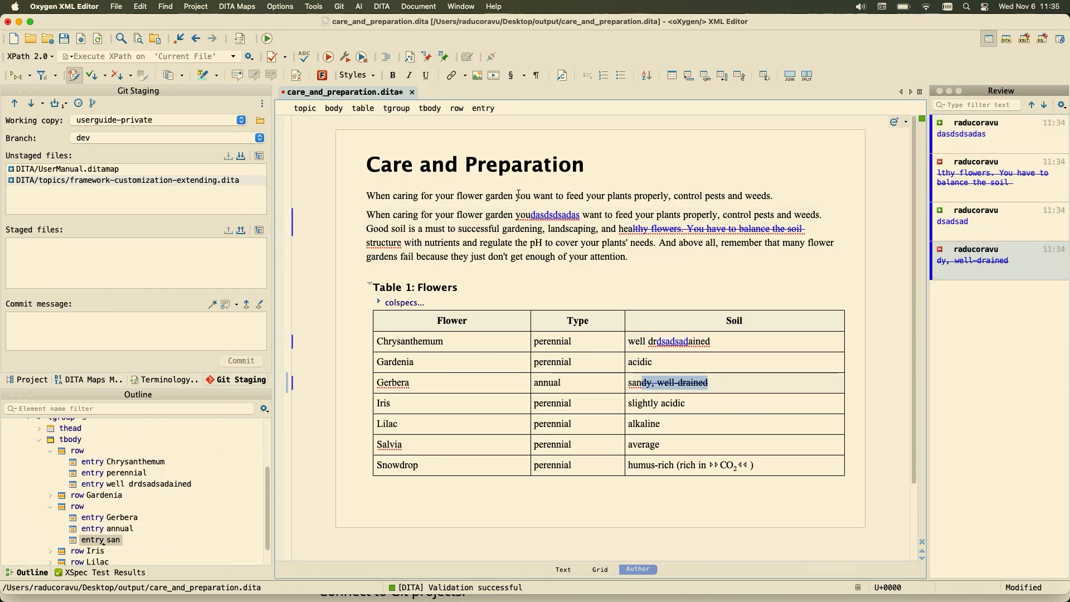
# Step: Add the comment "Please rewrite" to the phrase starting "you want to feed your plants" in the first paragraph and save the topic
pyautogui.moveTo(516, 195); pyautogui.dragTo(663, 195)
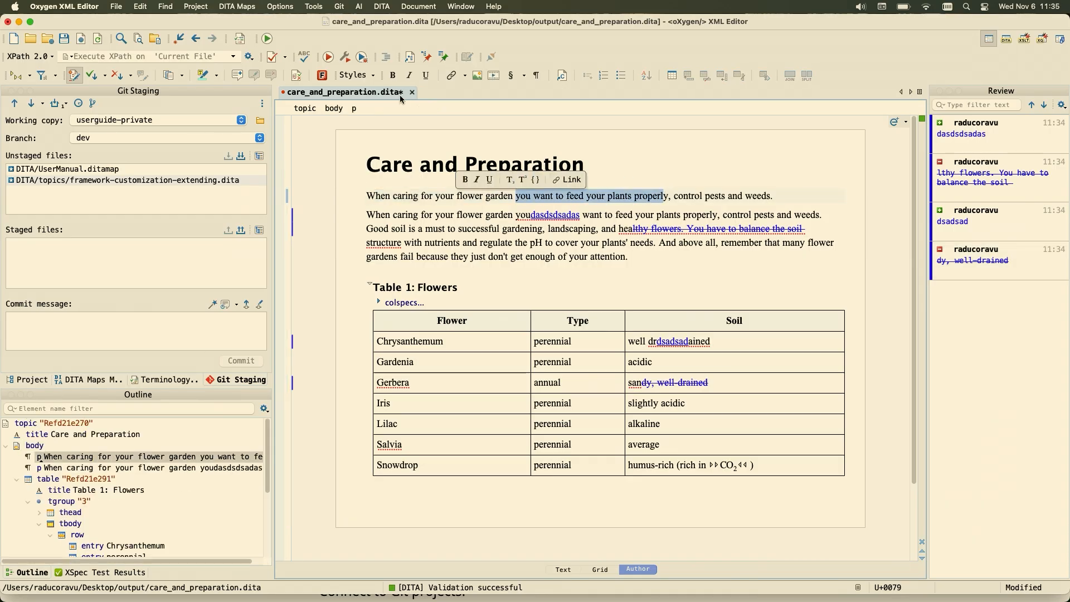
pyautogui.click(242, 79)
pyautogui.write('Plwae')
pyautogui.press('BackSpace')
pyautogui.press('BackSpace')
pyautogui.press('BackSpace')
pyautogui.write('ease rewrite')
pyautogui.press('Return')
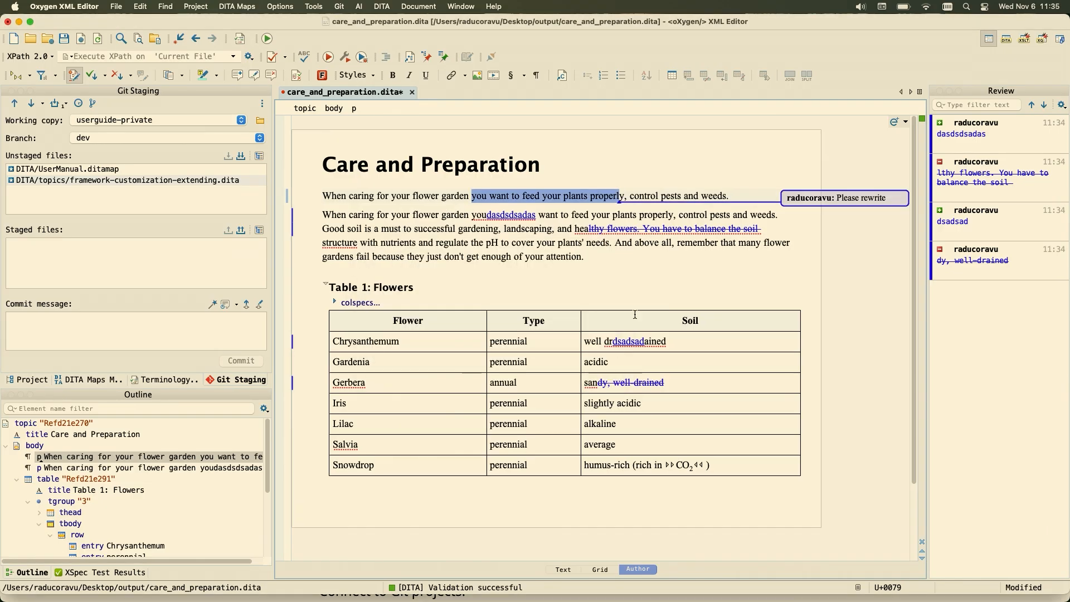
pyautogui.press('super+s')
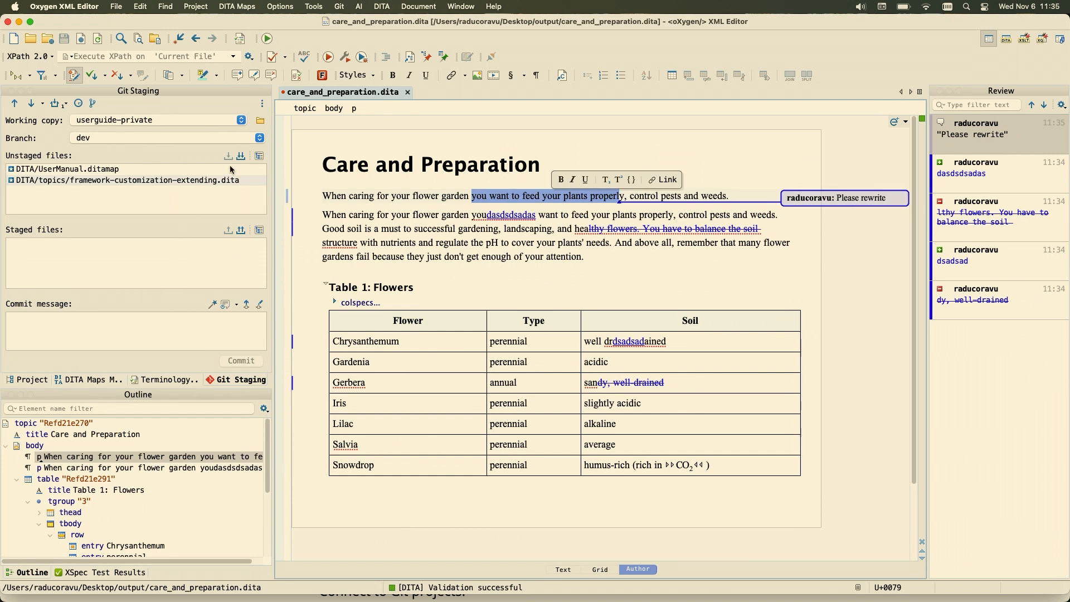
# Step: Reply "Done" to the "Please rewrite" comment and mark the reply as done
pyautogui.rightClick(833, 203)
pyautogui.click(866, 209)
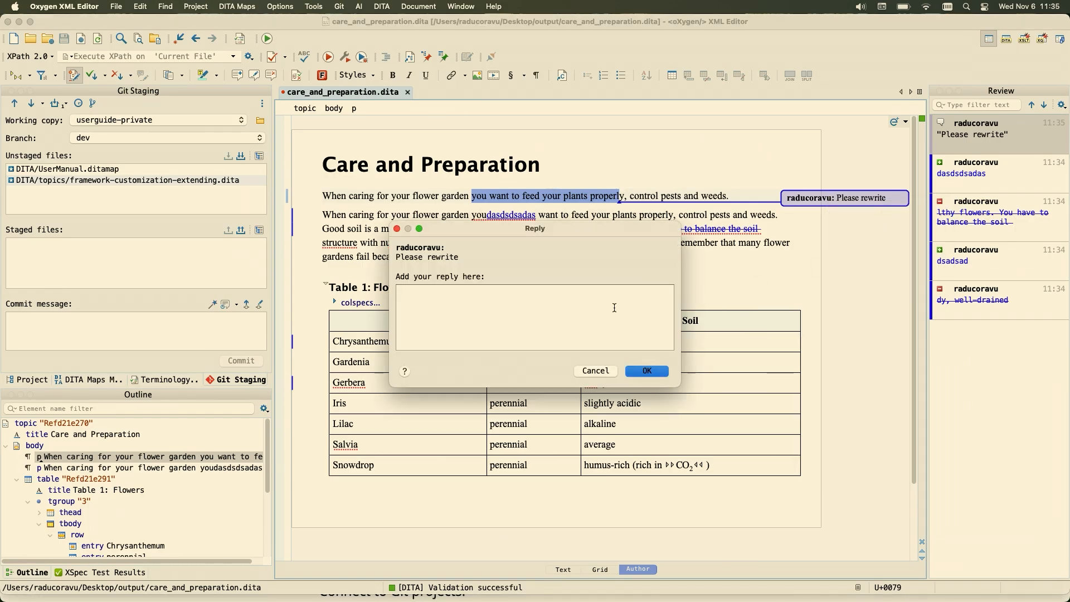
pyautogui.write('Done')
pyautogui.click(650, 371)
pyautogui.rightClick(837, 198)
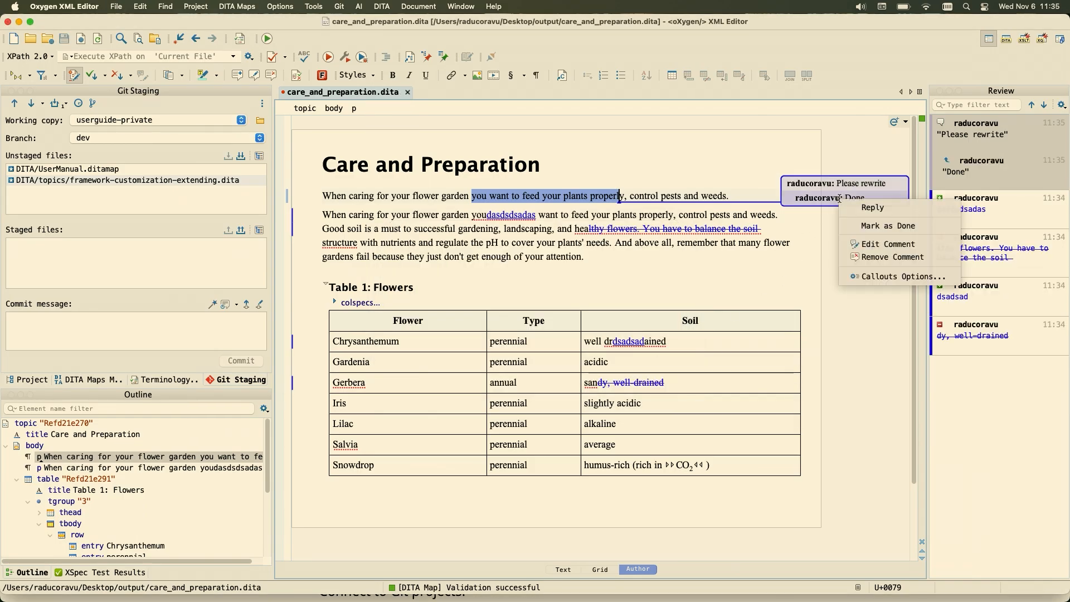
pyautogui.click(869, 225)
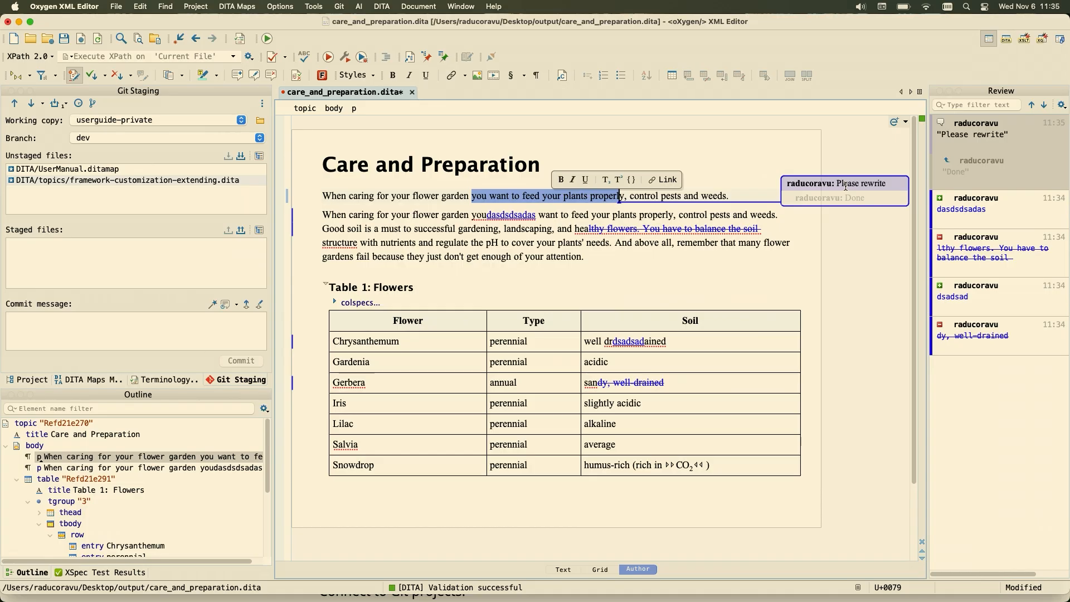
pyautogui.click(442, 197)
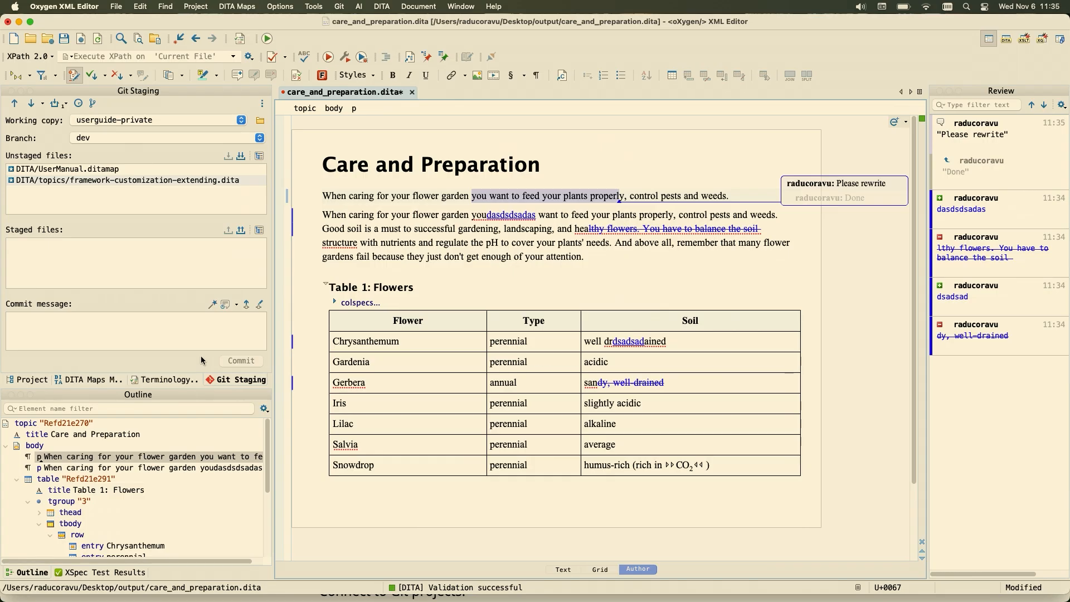
# Step: In the DITA Maps Manager, close the second flowers.ditamap, and close care_and_preparation.dita without saving
pyautogui.click(83, 380)
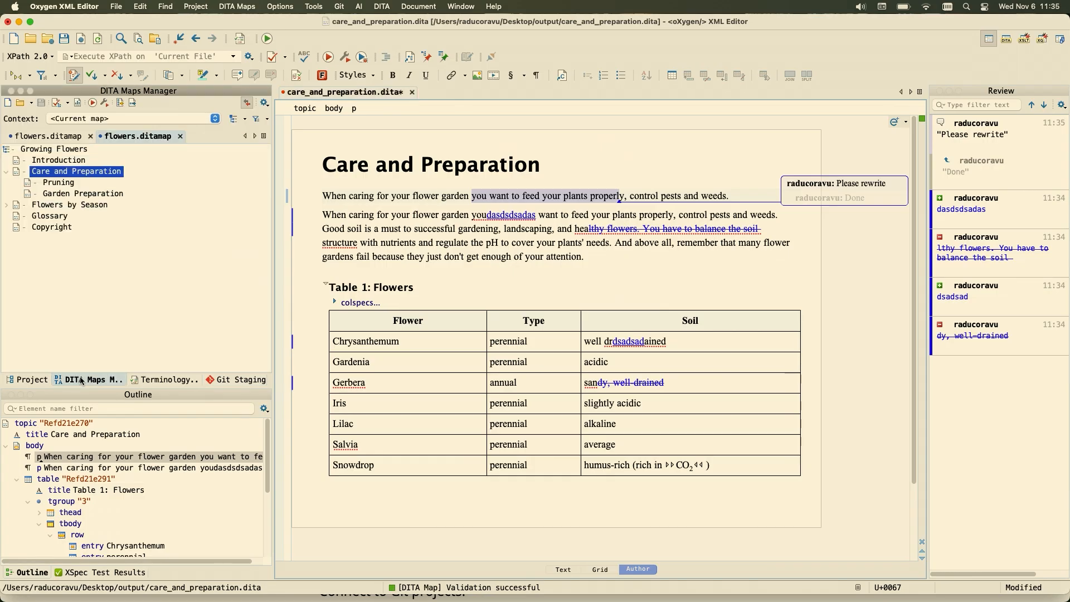
pyautogui.click(179, 136)
pyautogui.click(412, 92)
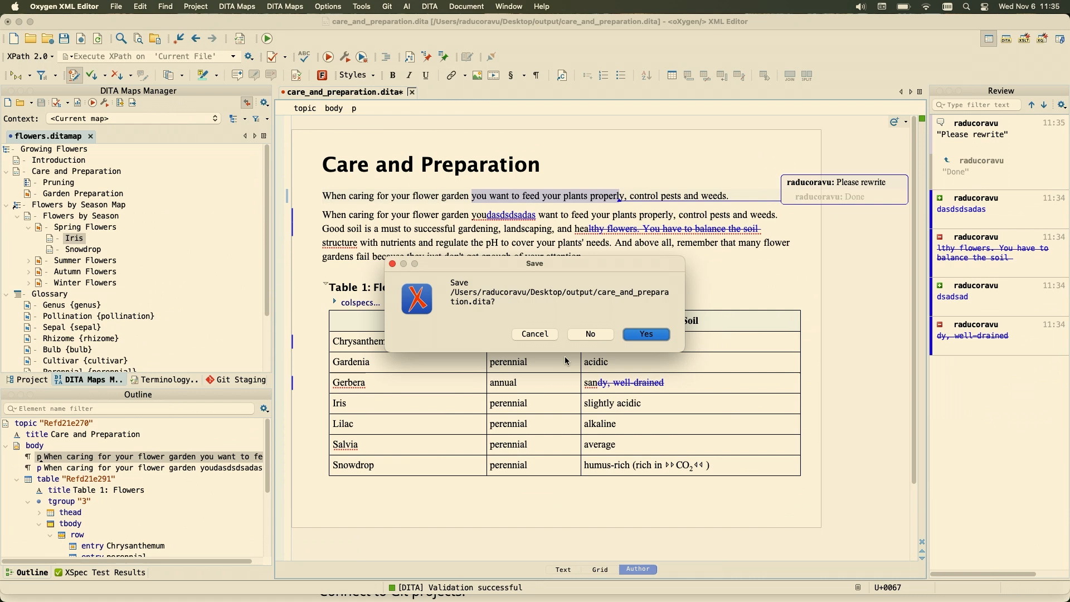
pyautogui.click(591, 333)
# Step: Open the Snowdrop topic and add the Iris and Snowdrop topics to a new Content Fusion review task
pyautogui.doubleClick(77, 231)
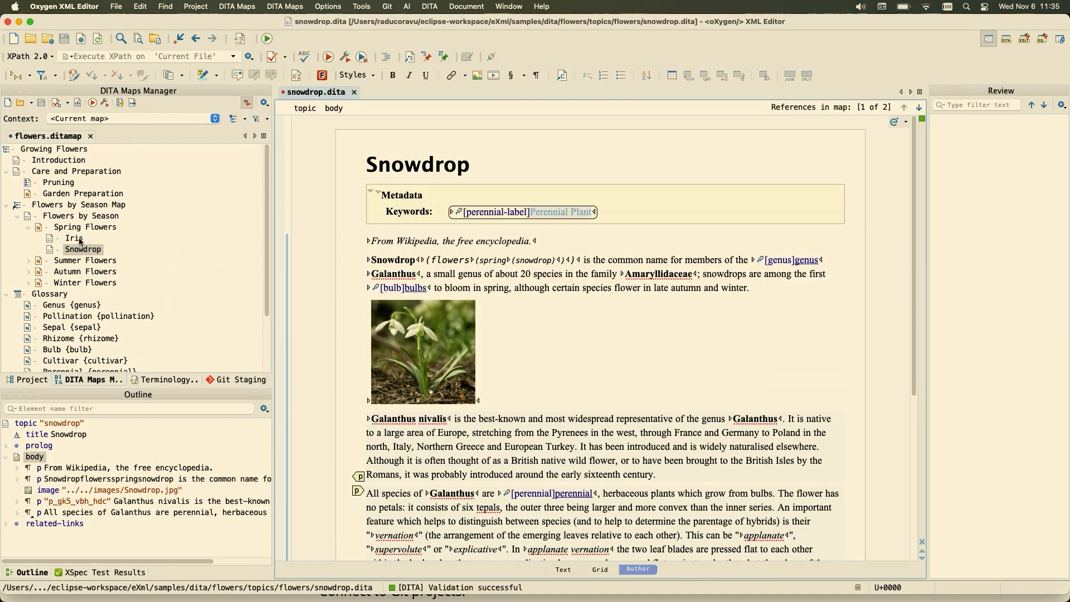
pyautogui.keyDown('shift'); pyautogui.click(77, 240); pyautogui.keyUp('shift')
pyautogui.rightClick(77, 240)
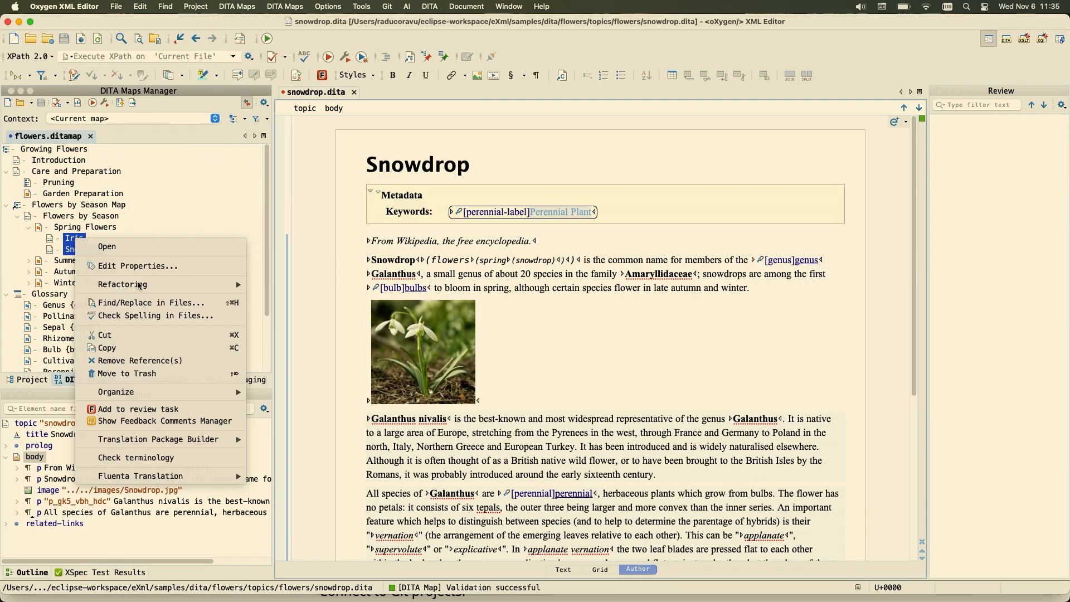
pyautogui.click(155, 410)
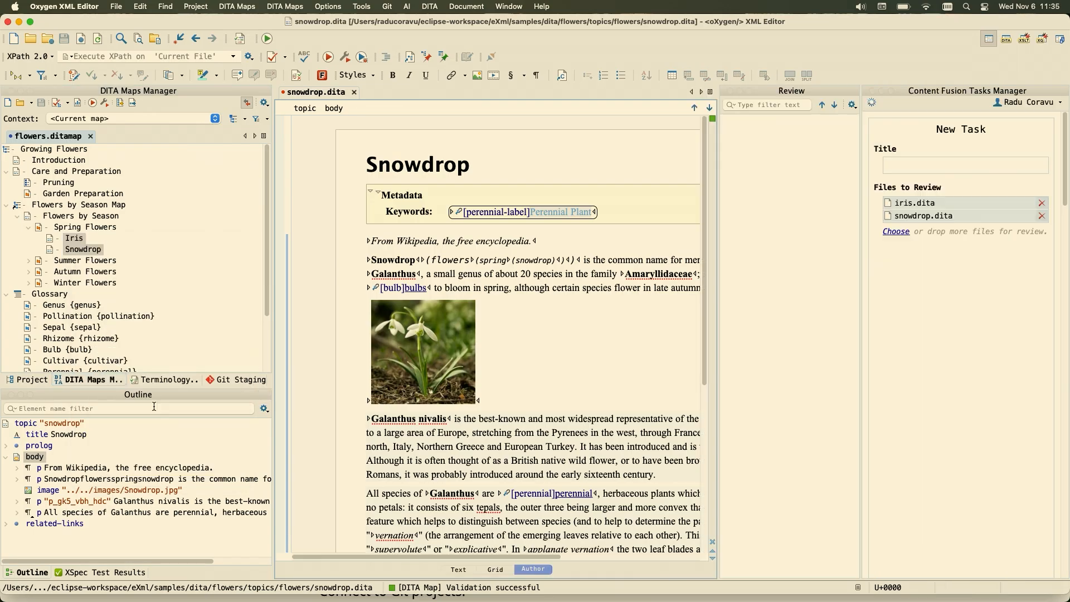
# Step: Title the new review task "Review functionality", set it due in 2 days with flowers.ditamap as context, and upload it
pyautogui.click(730, 91)
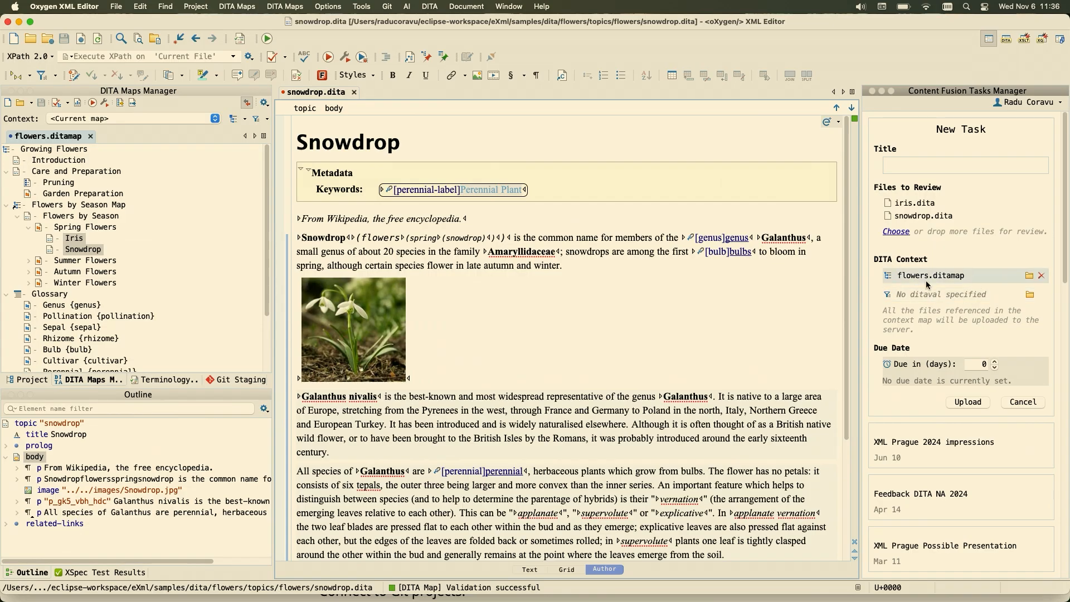
pyautogui.click(940, 171)
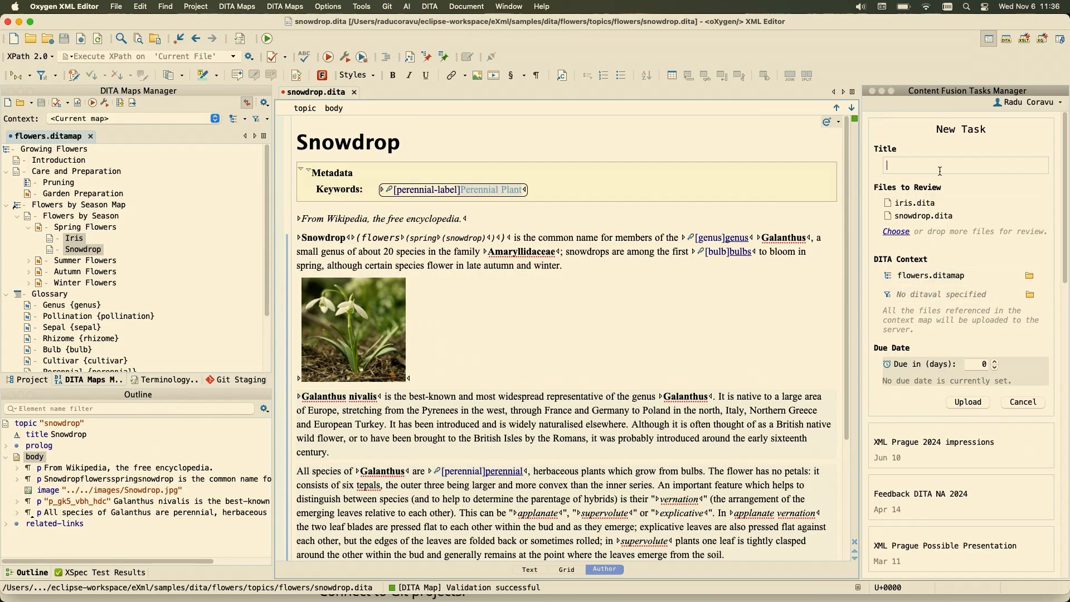
pyautogui.write('Review functionality')
pyautogui.click(996, 360)
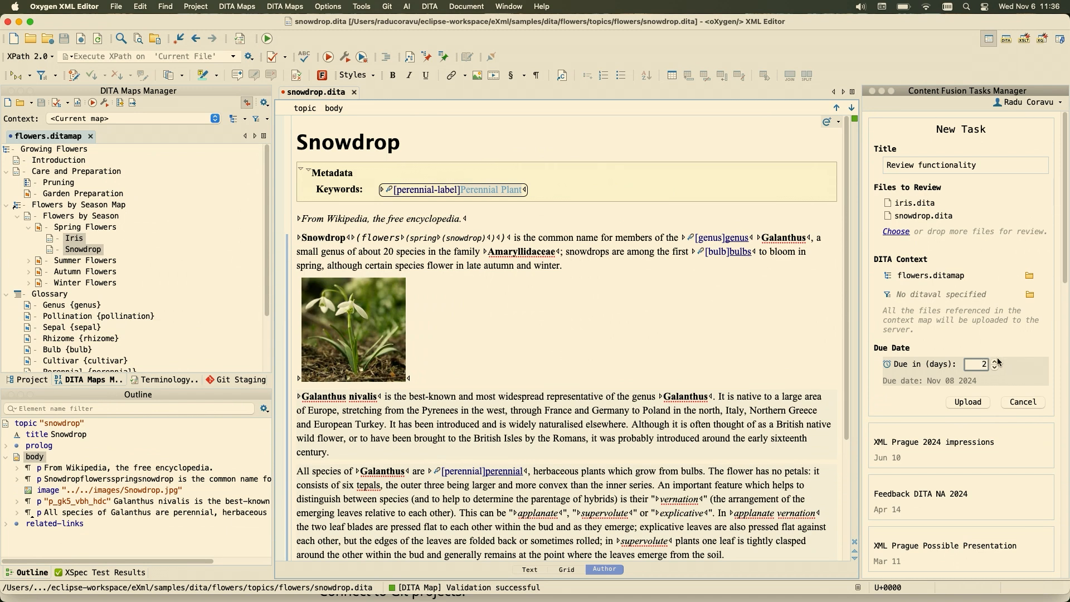
pyautogui.click(969, 402)
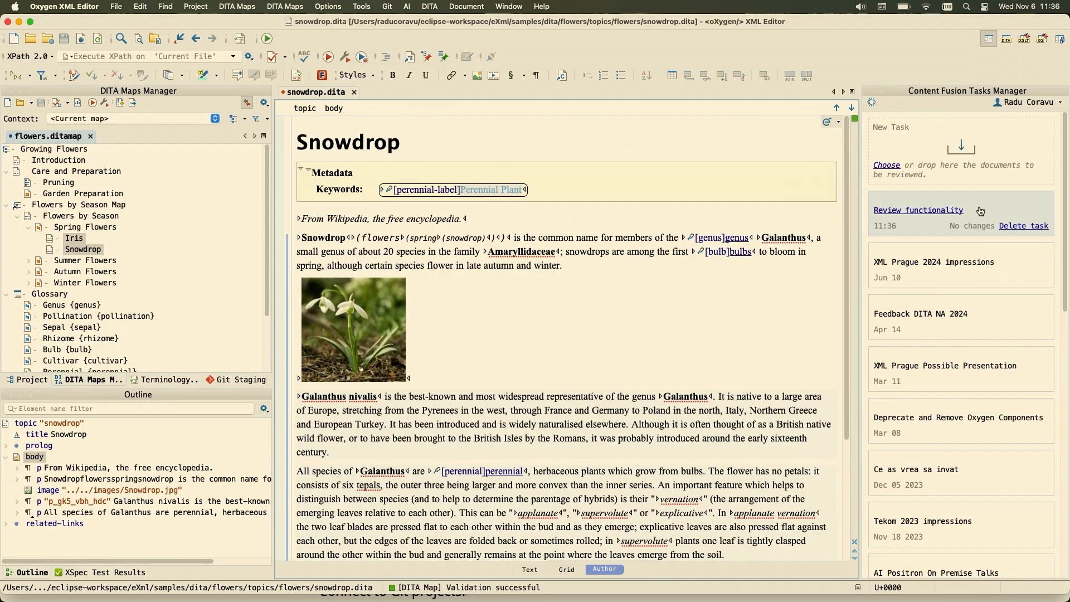
# Step: Open the uploaded "Review functionality" task in the browser, look into its Iris file and return to the task's file list
pyautogui.click(947, 216)
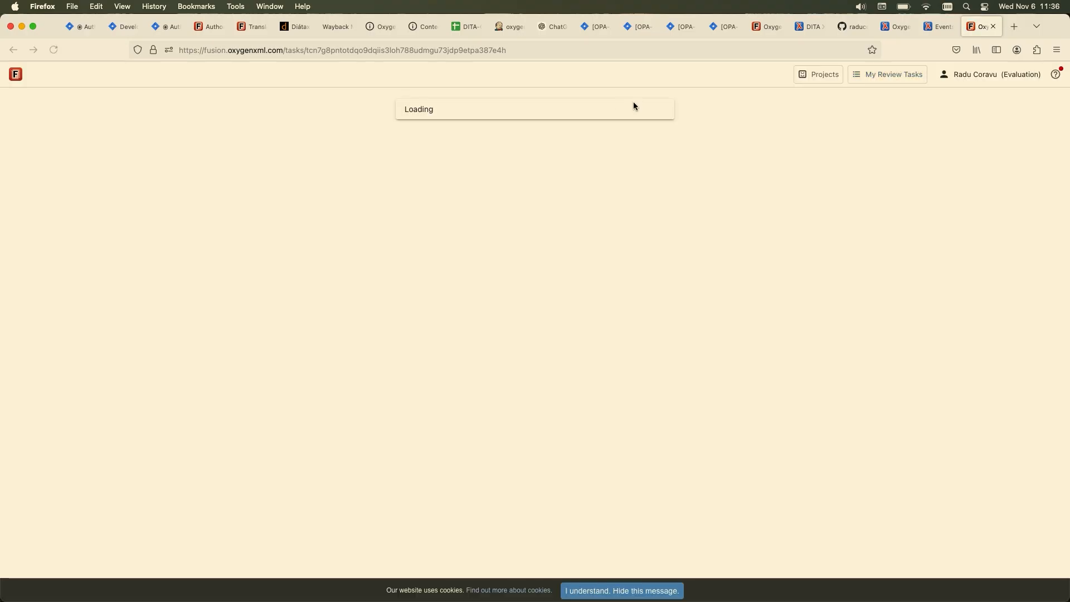
pyautogui.click(493, 209)
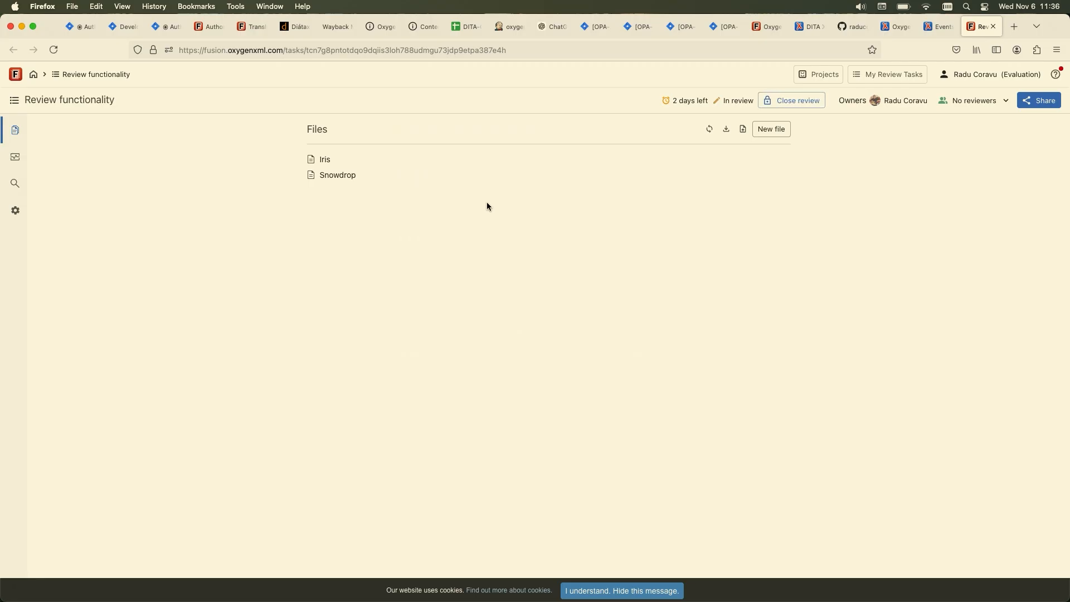
pyautogui.click(327, 162)
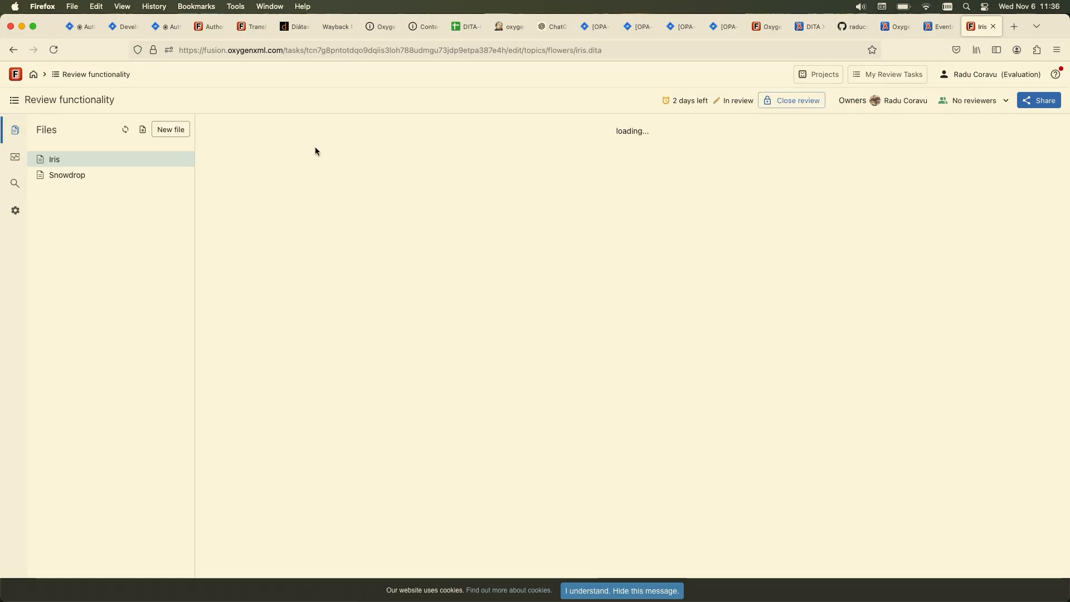
pyautogui.click(18, 55)
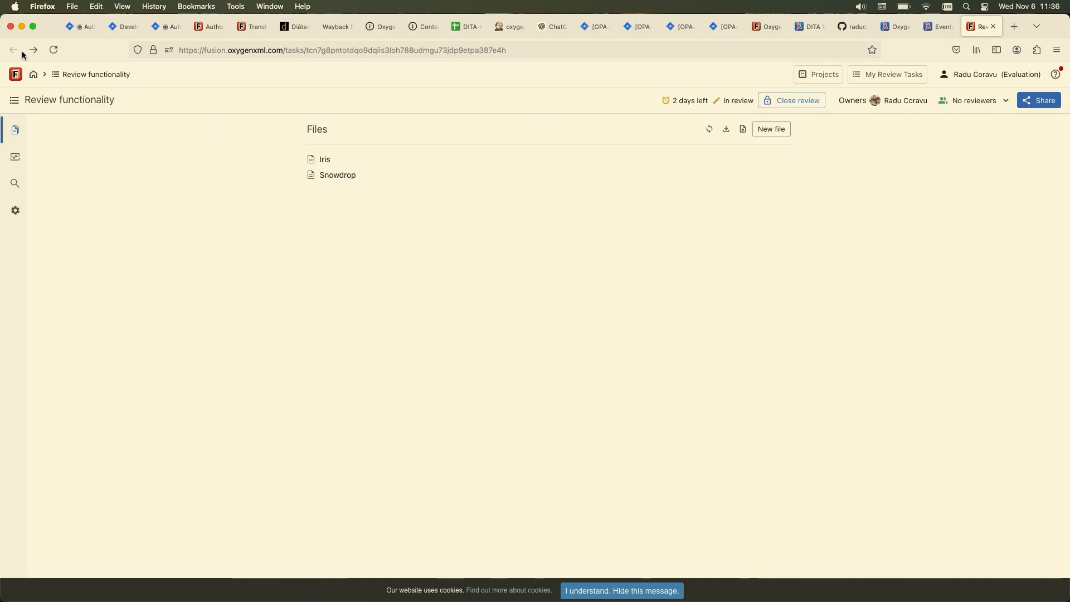
# Step: Share the task so anyone opening the link gets Reviewer access, copy the link, and dismiss the cookie notice
pyautogui.click(1024, 103)
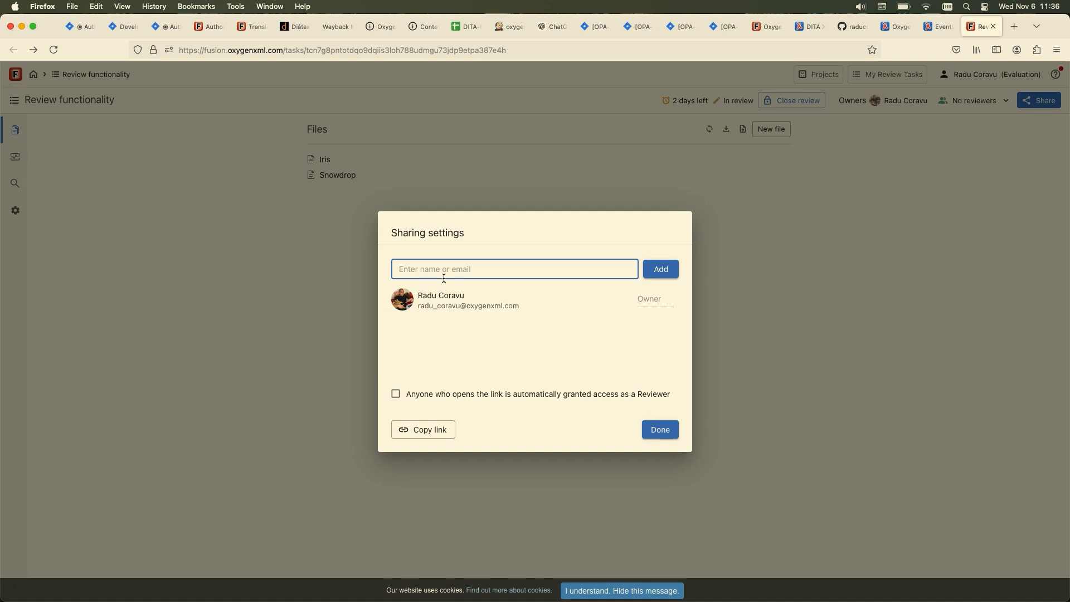
pyautogui.click(427, 397)
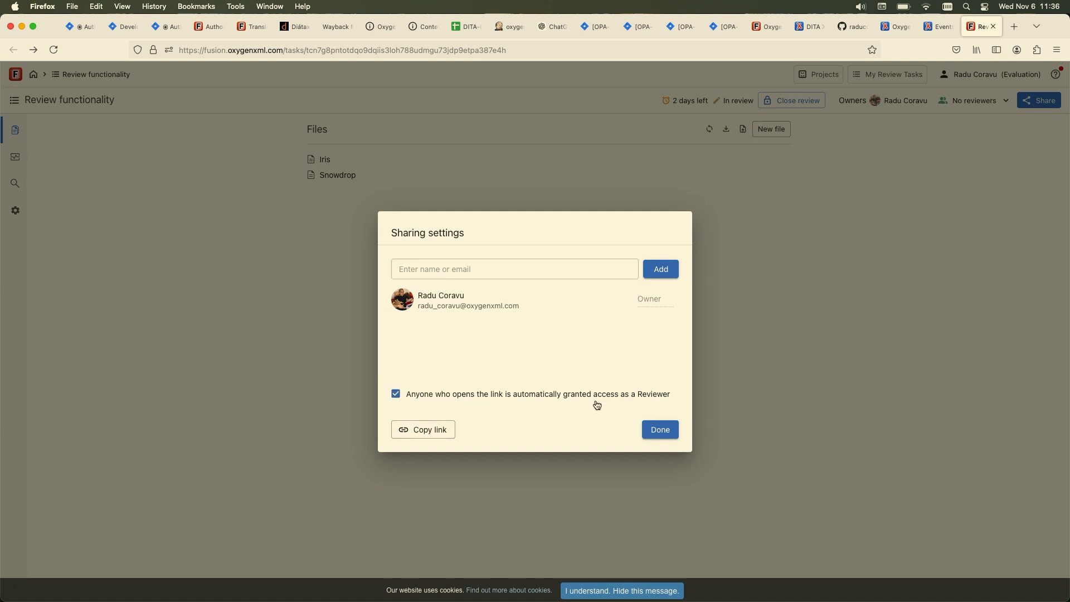
pyautogui.click(443, 433)
pyautogui.click(661, 432)
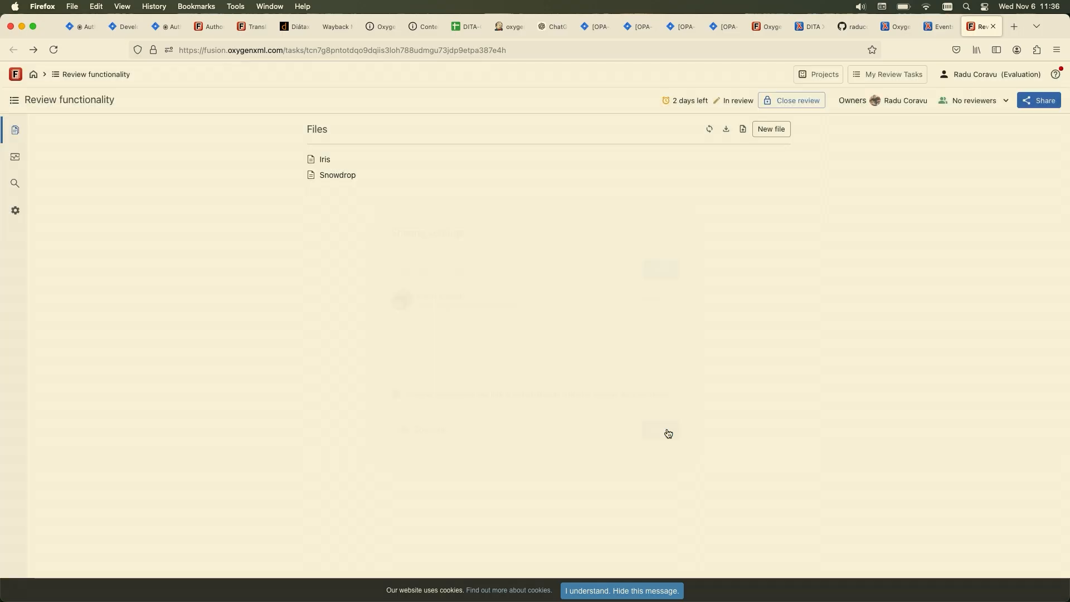
pyautogui.click(616, 590)
# Step: Open the copied task link in Chrome, try to sign in through GitHub, and close the page
pyautogui.moveTo(597, 600)
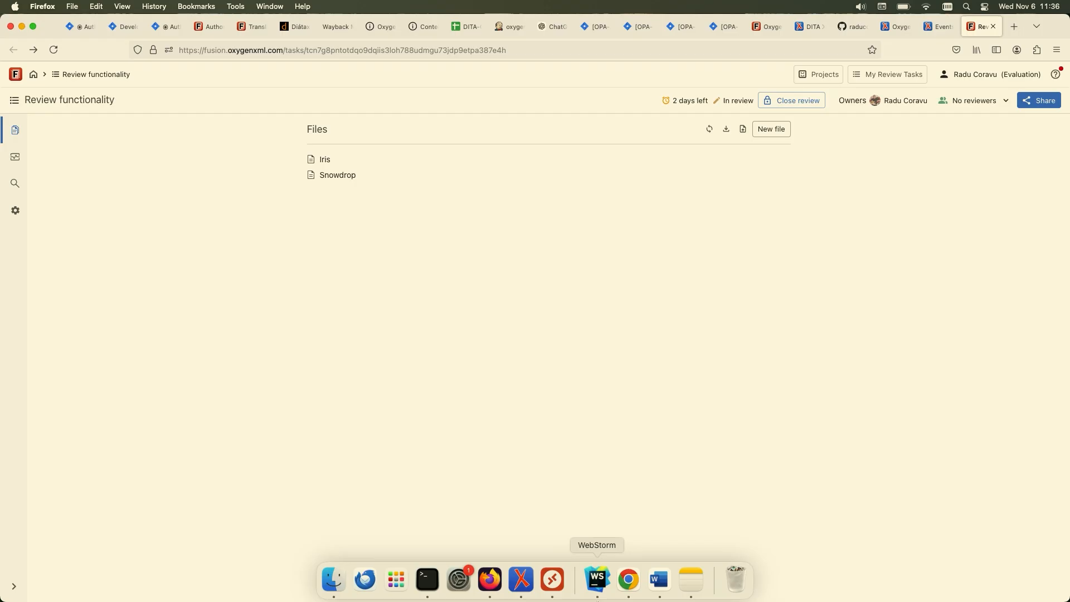
pyautogui.click(628, 579)
pyautogui.press('super+v')
pyautogui.press('Return')
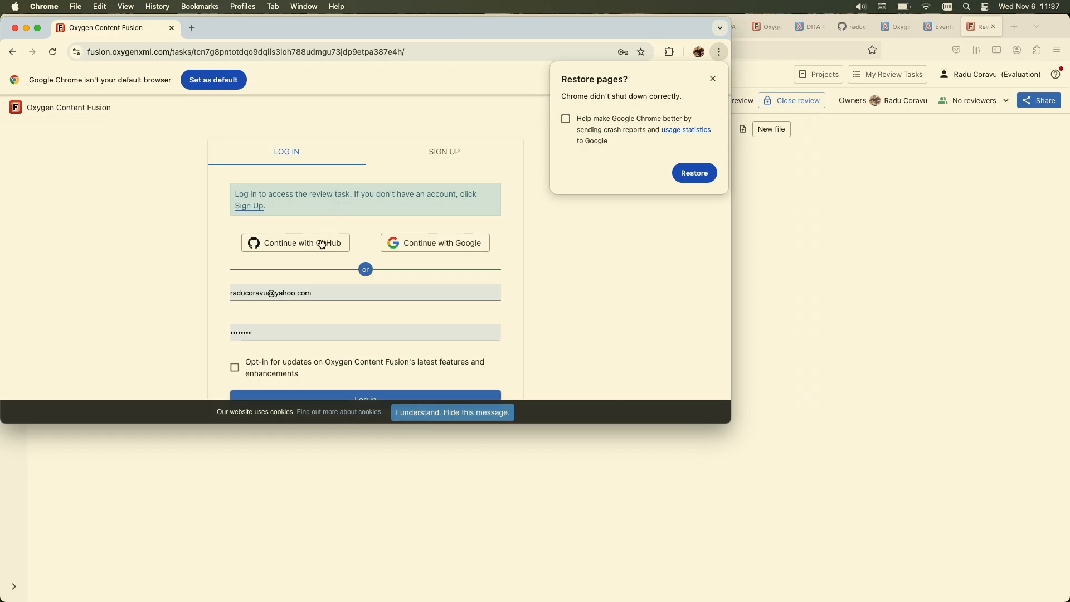
pyautogui.click(322, 243)
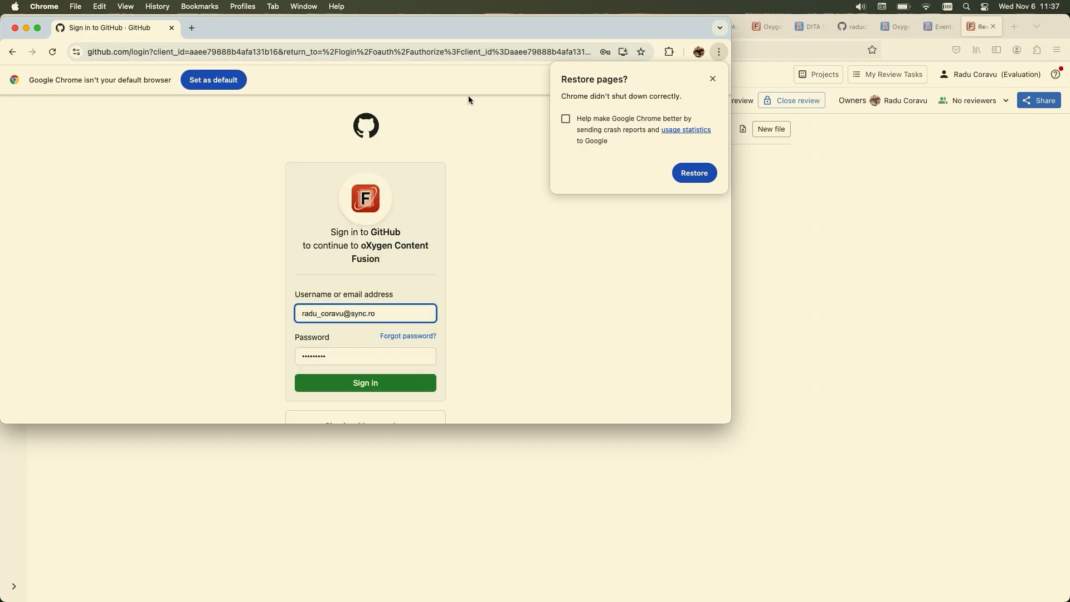
pyautogui.click(385, 382)
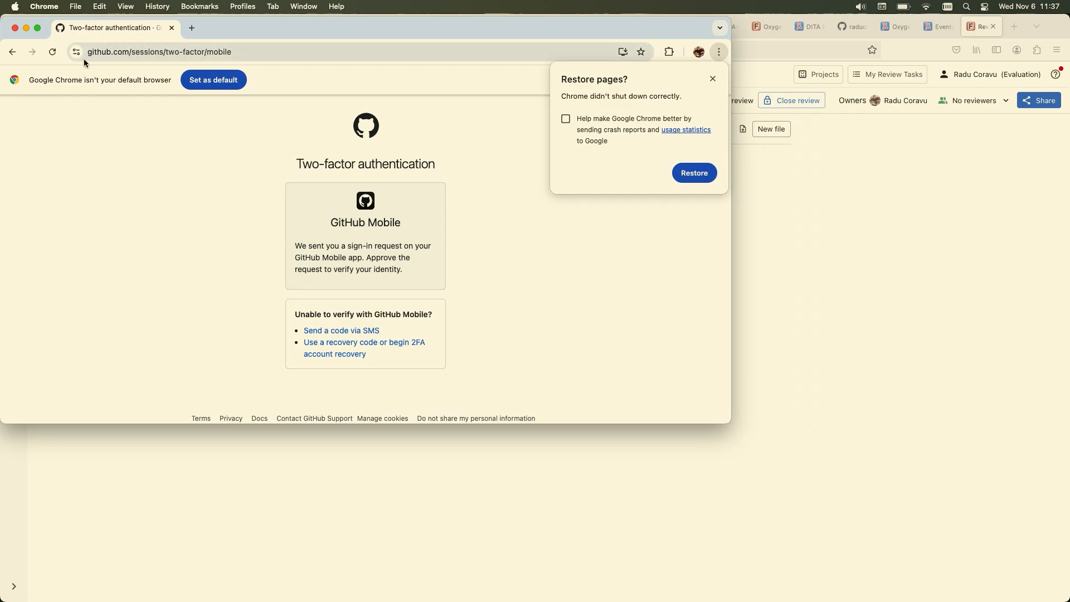
pyautogui.click(172, 28)
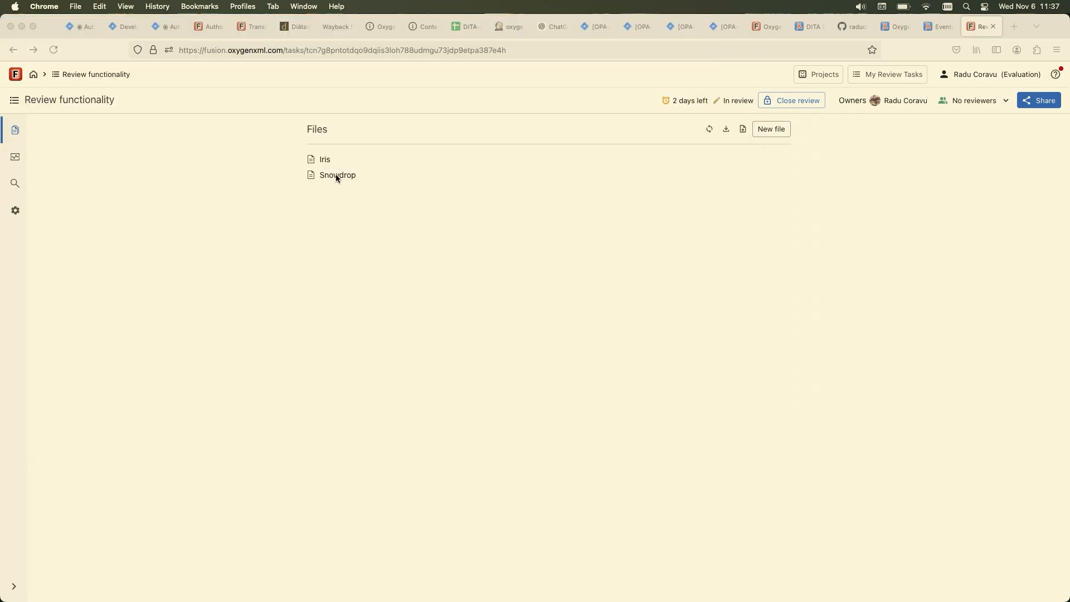
# Step: Open the Iris file of the review task in Firefox and insert "fdfdsf" inside the word "name" in its main paragraph
pyautogui.click(319, 166)
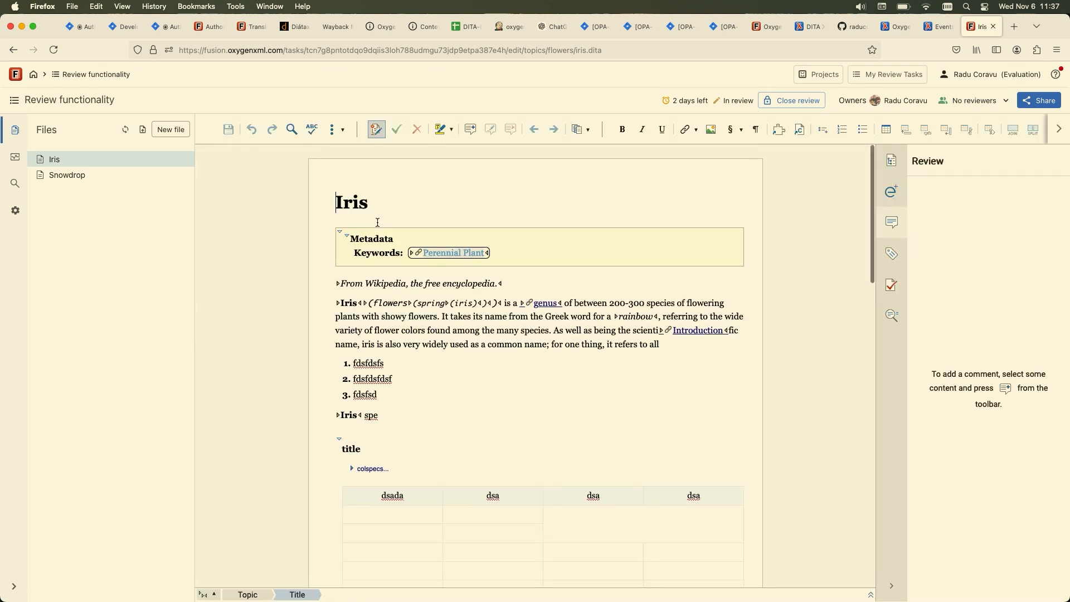
pyautogui.click(489, 317)
pyautogui.write('fdfdsf')
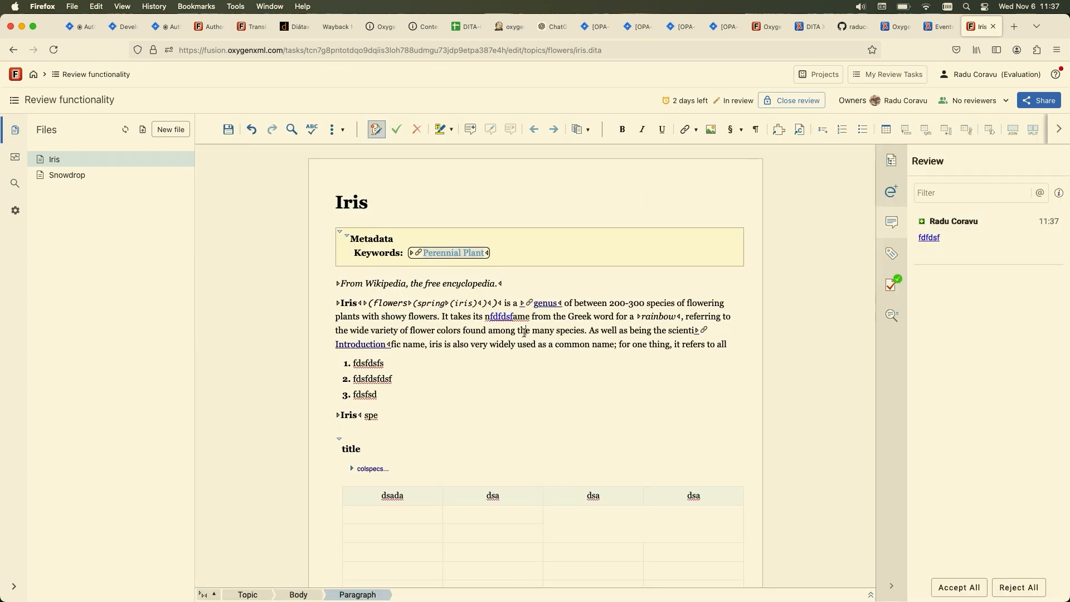
# Step: Delete the Iris passage from "many species" to "used as a" as a tracked change, save, and show the task activity
pyautogui.moveTo(513, 331); pyautogui.dragTo(556, 344)
pyautogui.press('Delete')
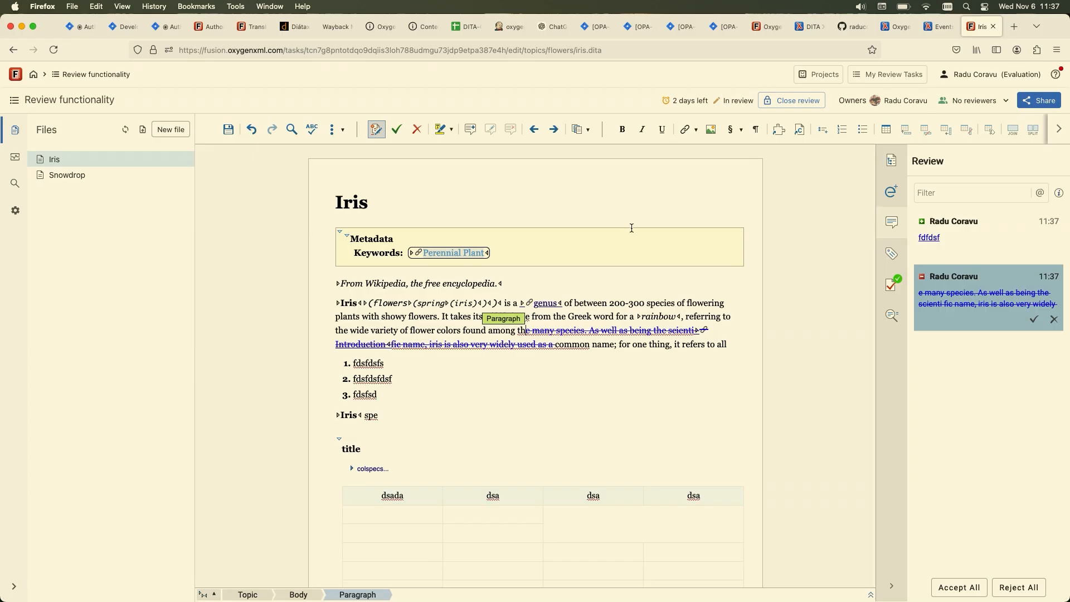
pyautogui.press('super+s')
pyautogui.click(22, 165)
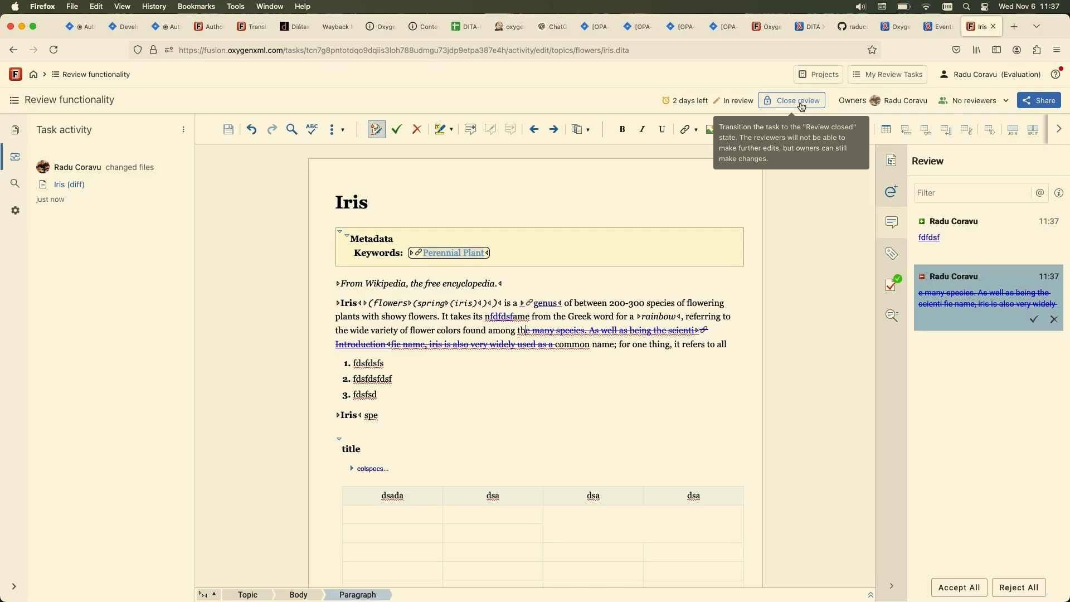
# Step: Switch to Oxygen XML Editor, get the changes of the "Review functionality" task and apply the merge for iris.dita
pyautogui.moveTo(495, 599)
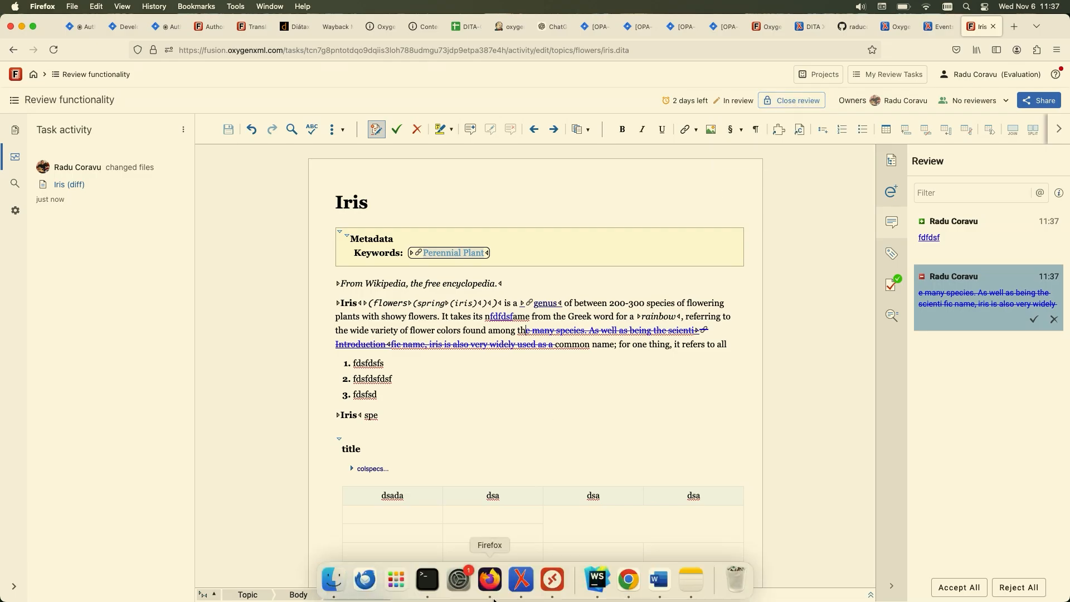
pyautogui.click(522, 582)
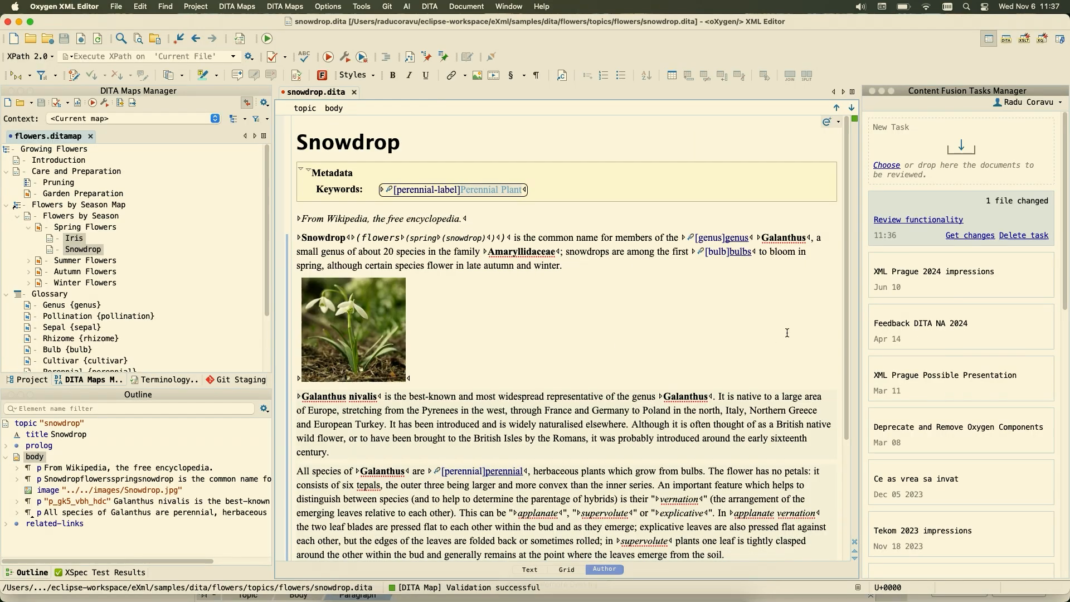
pyautogui.click(975, 235)
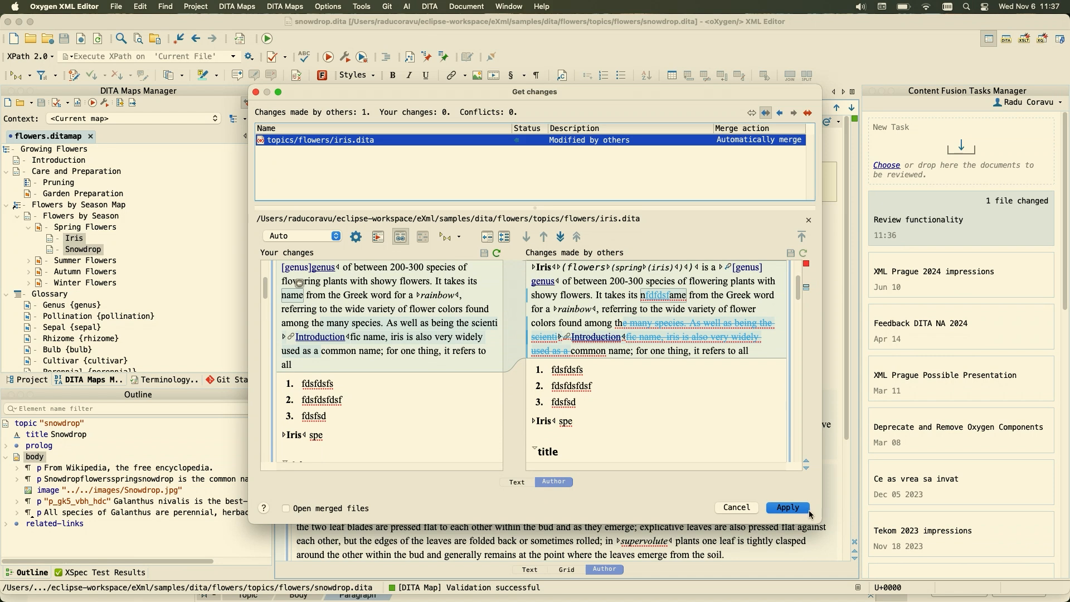
pyautogui.click(787, 507)
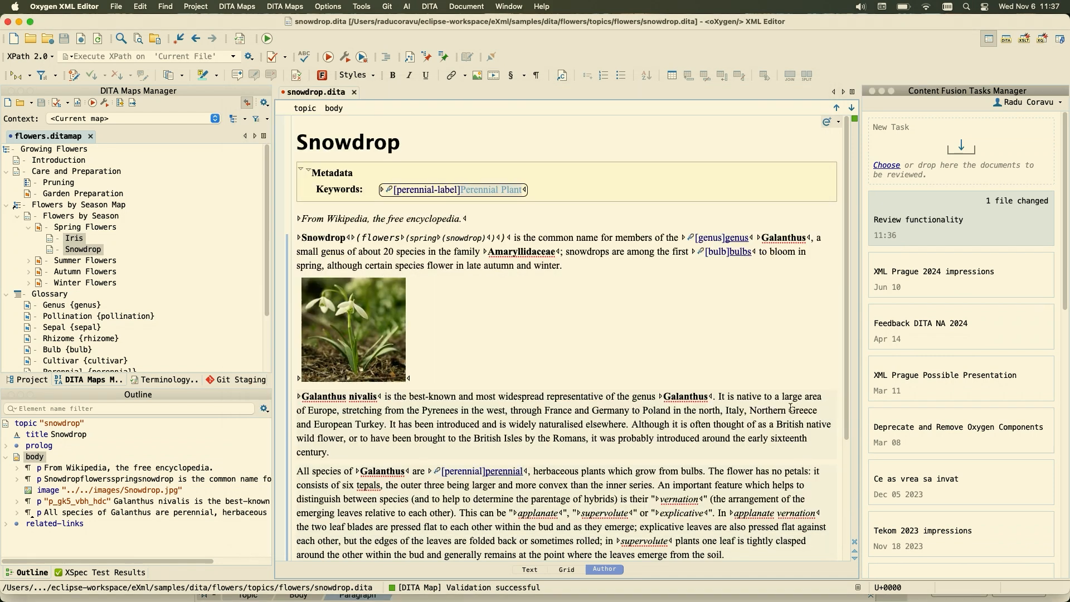
pyautogui.click(607, 249)
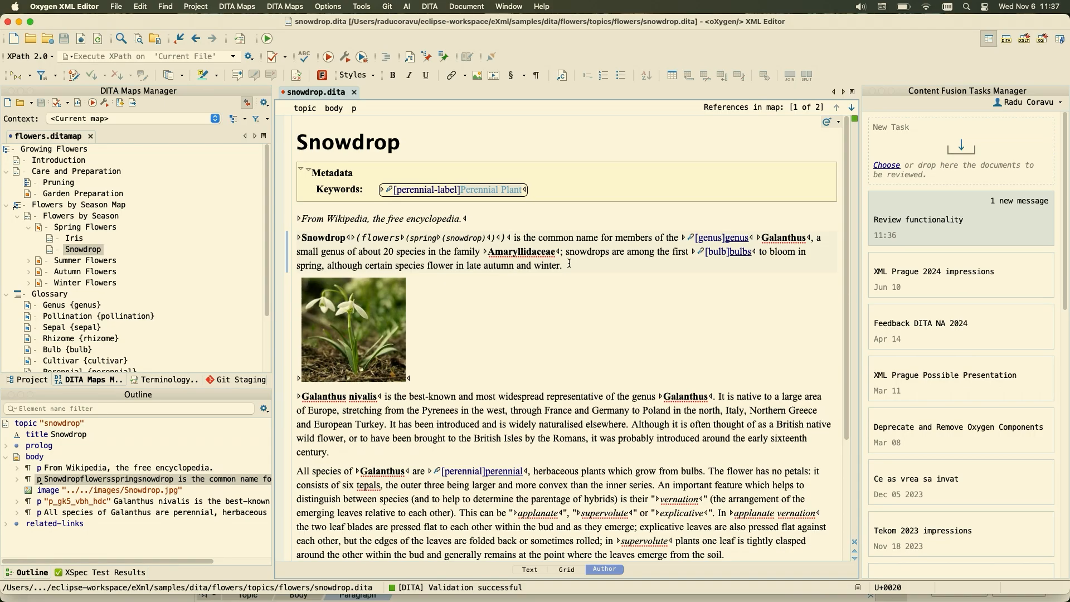
# Step: Switch to the DITA overview blog article in Firefox and highlight the Content Fusion and WebHelp Feedback platform review options
pyautogui.press('super+Tab')
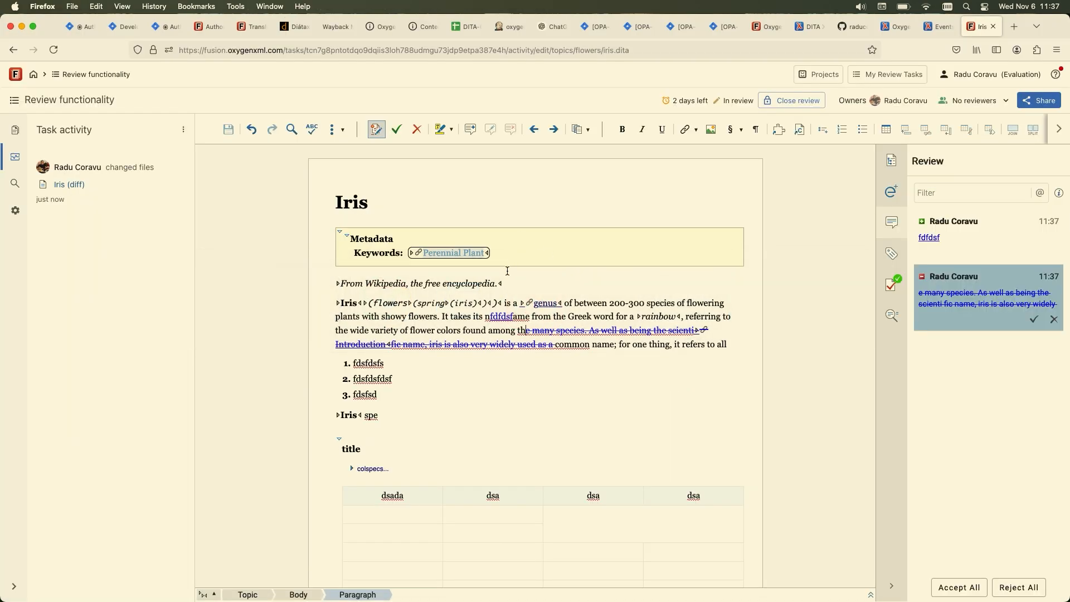
pyautogui.click(879, 31)
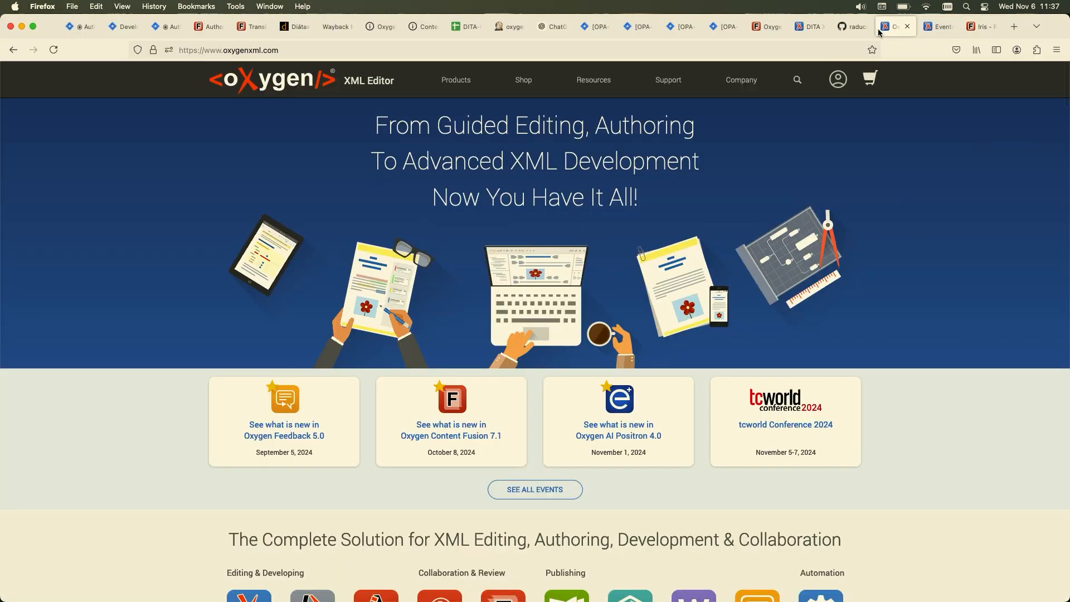
pyautogui.click(852, 26)
pyautogui.click(809, 26)
pyautogui.moveTo(521, 328)
pyautogui.moveTo(513, 358); pyautogui.dragTo(701, 361)
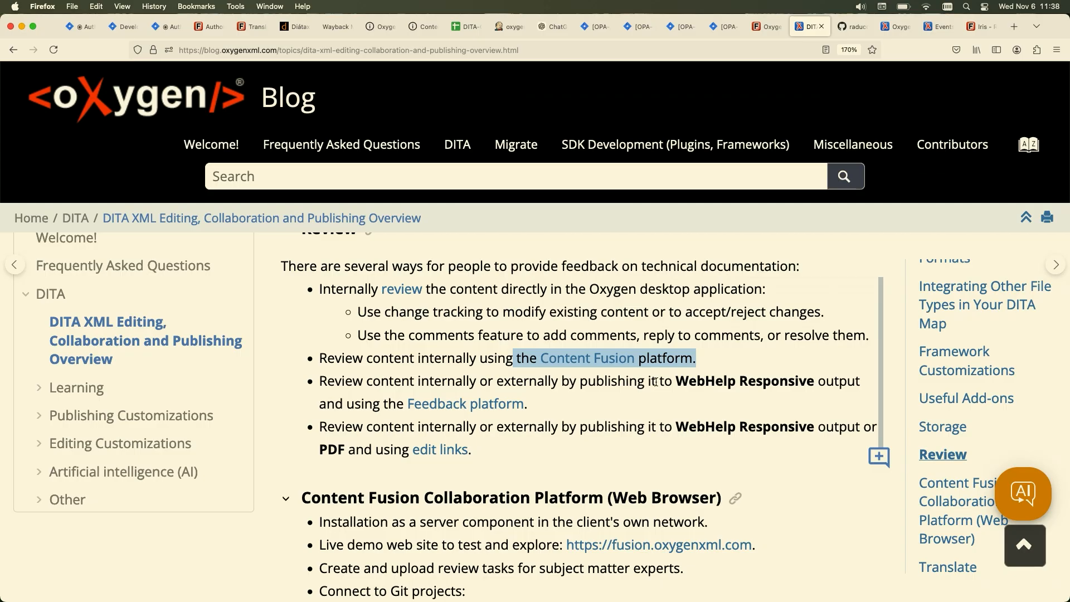
pyautogui.moveTo(673, 380); pyautogui.dragTo(689, 396)
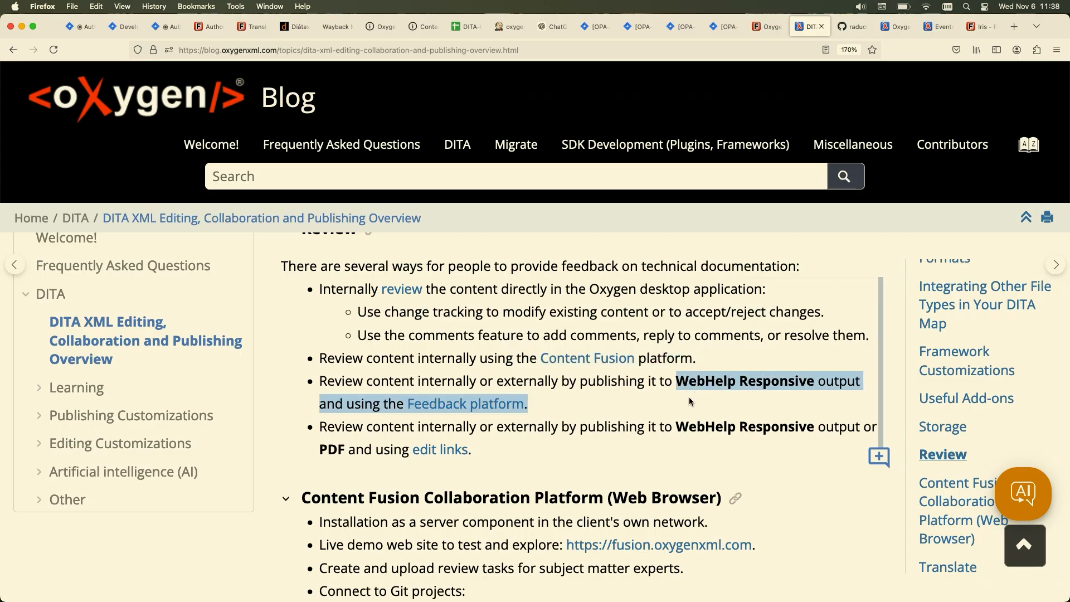
# Step: Go to the Oxygen Feedback area at the end of the blog article and open an empty new comment
pyautogui.scroll(-20, 688, 396)
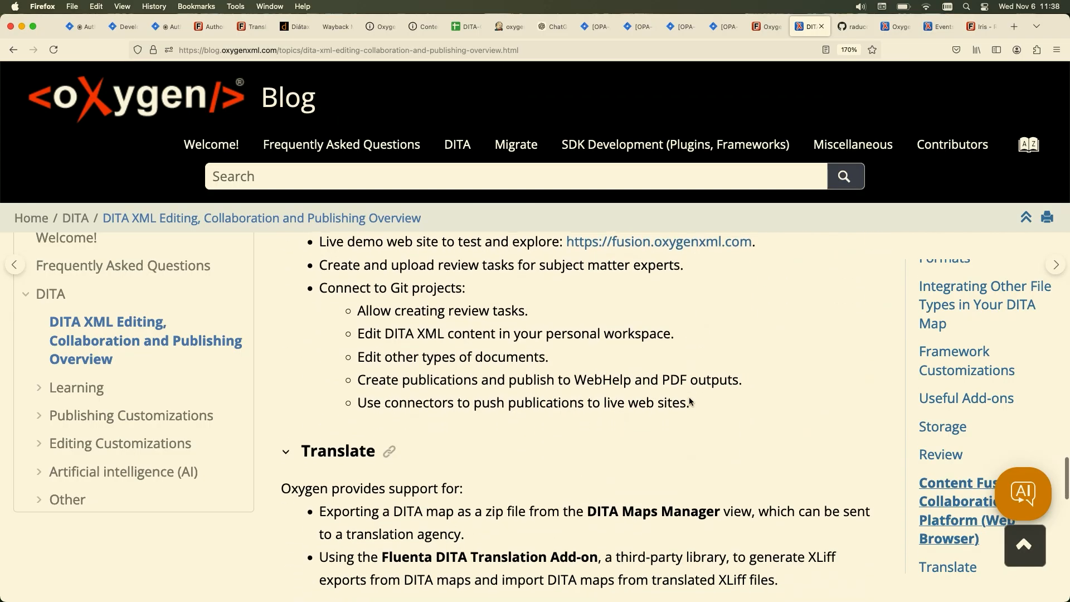
pyautogui.scroll(-5, 688, 397)
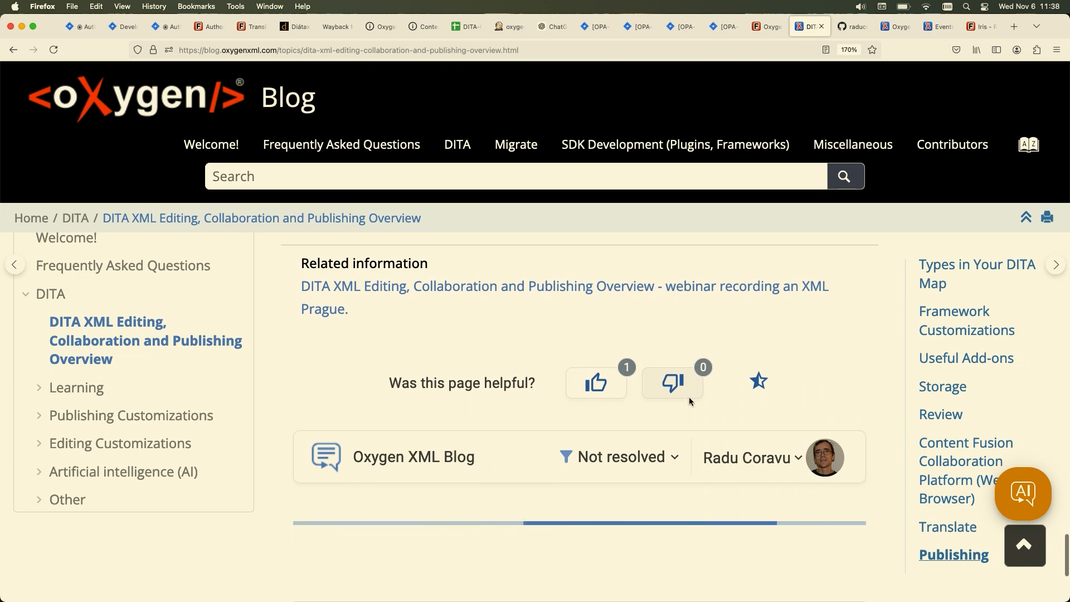
pyautogui.press('super+r')
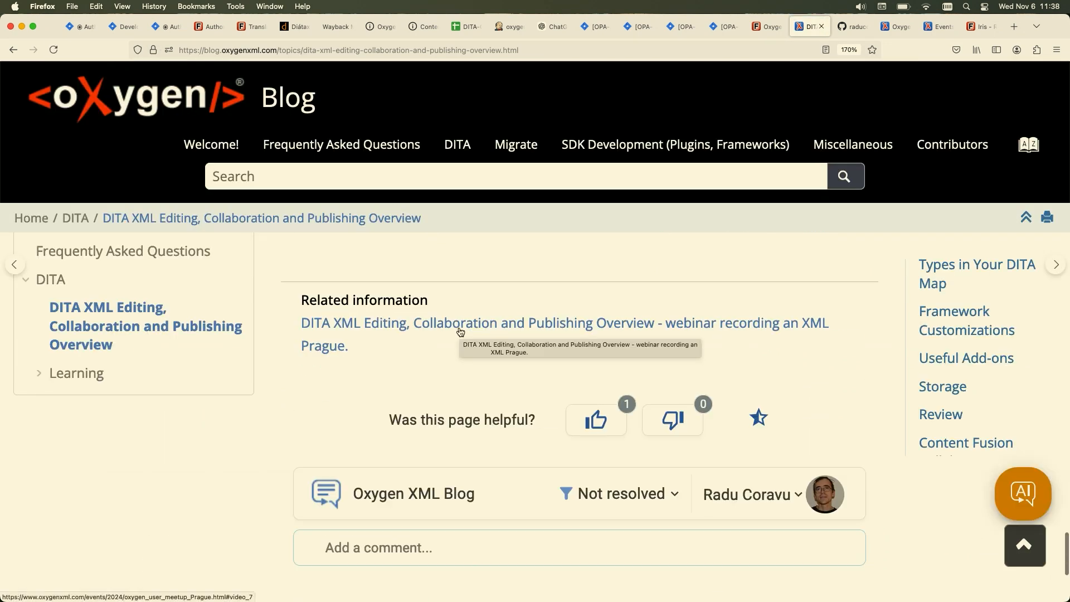
pyautogui.click(445, 334)
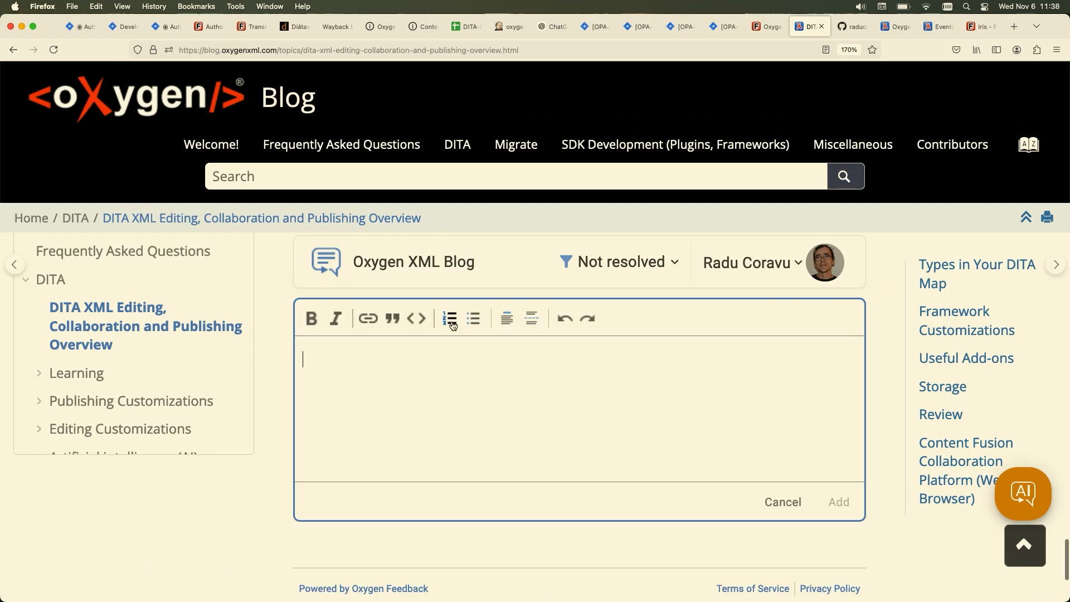
pyautogui.moveTo(501, 110)
pyautogui.click(537, 54)
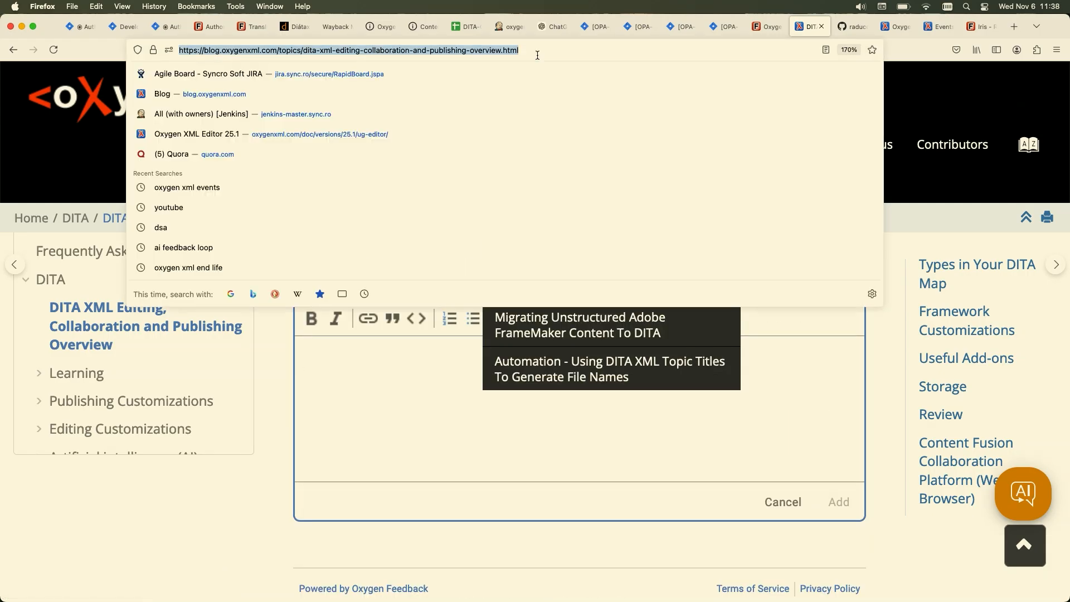
pyautogui.click(436, 347)
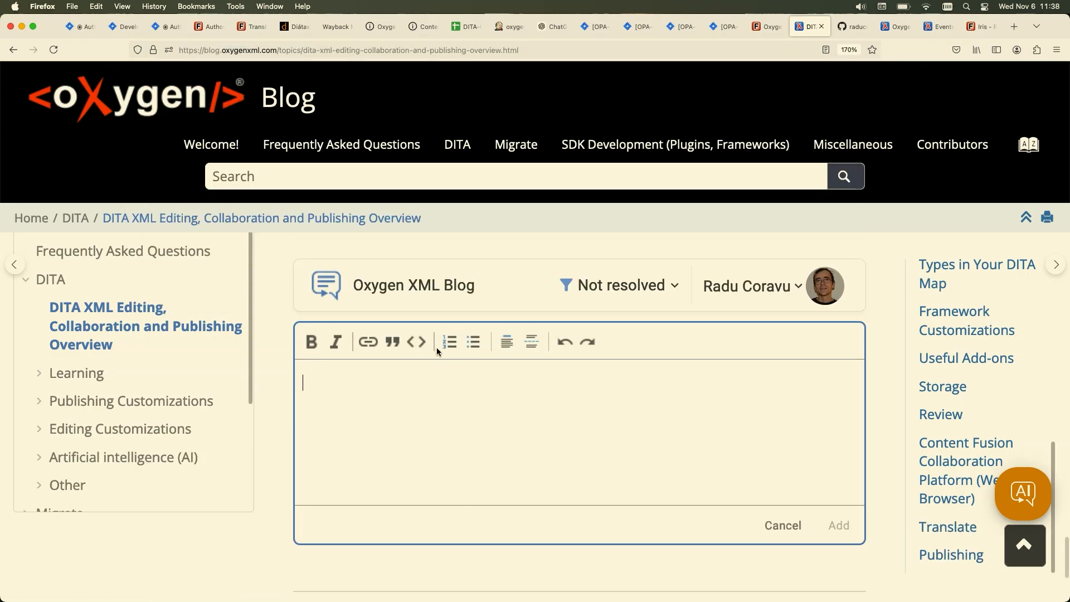
# Step: Write the comment "feedback" in the Oxygen Feedback area of the blog article and add it
pyautogui.scroll(-2, 438, 352)
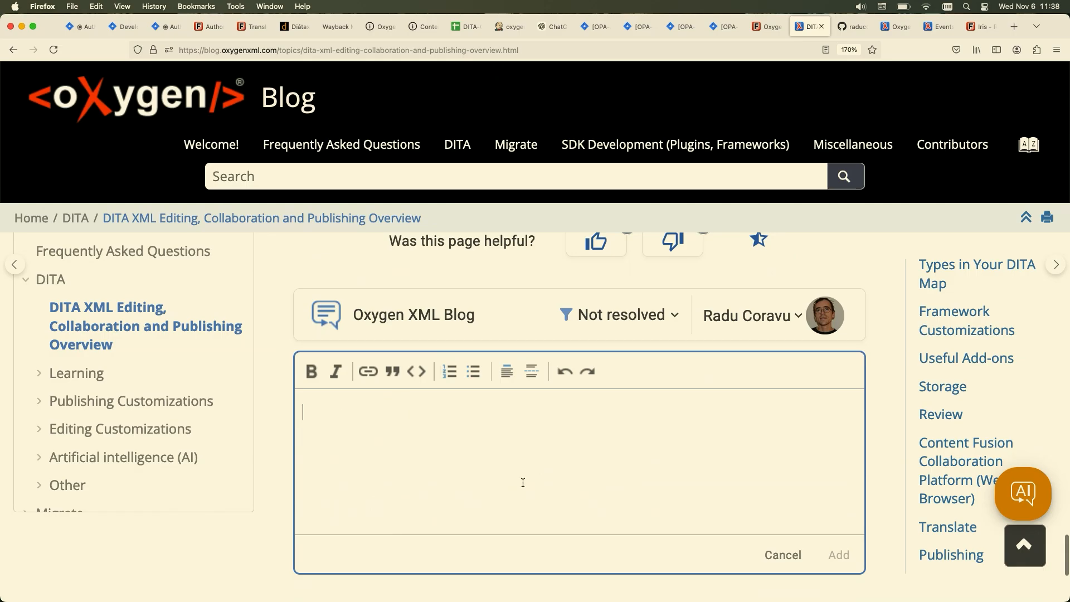
pyautogui.click(799, 317)
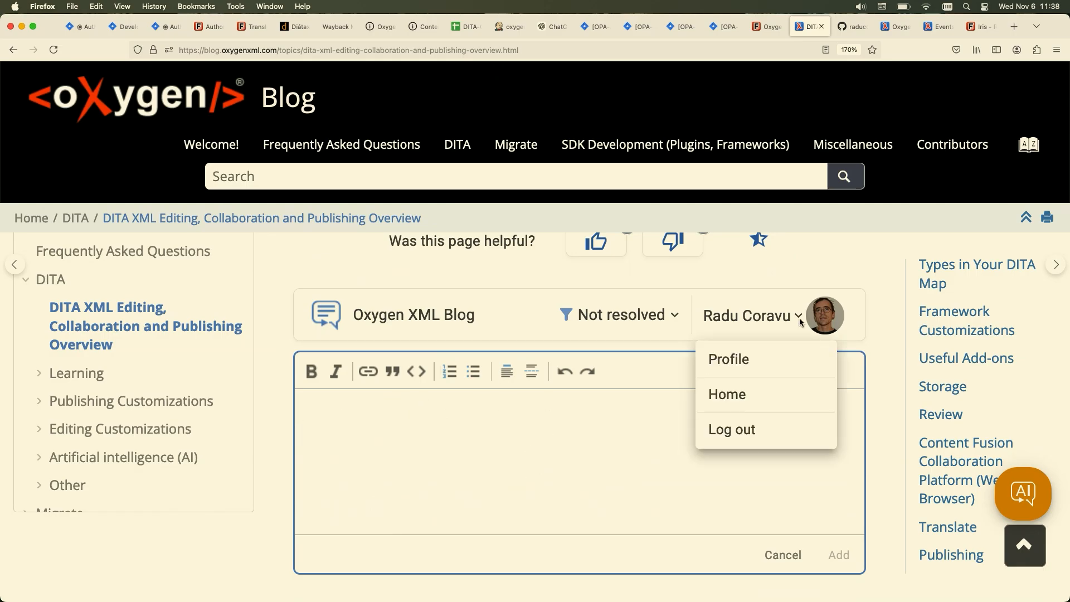
pyautogui.click(661, 431)
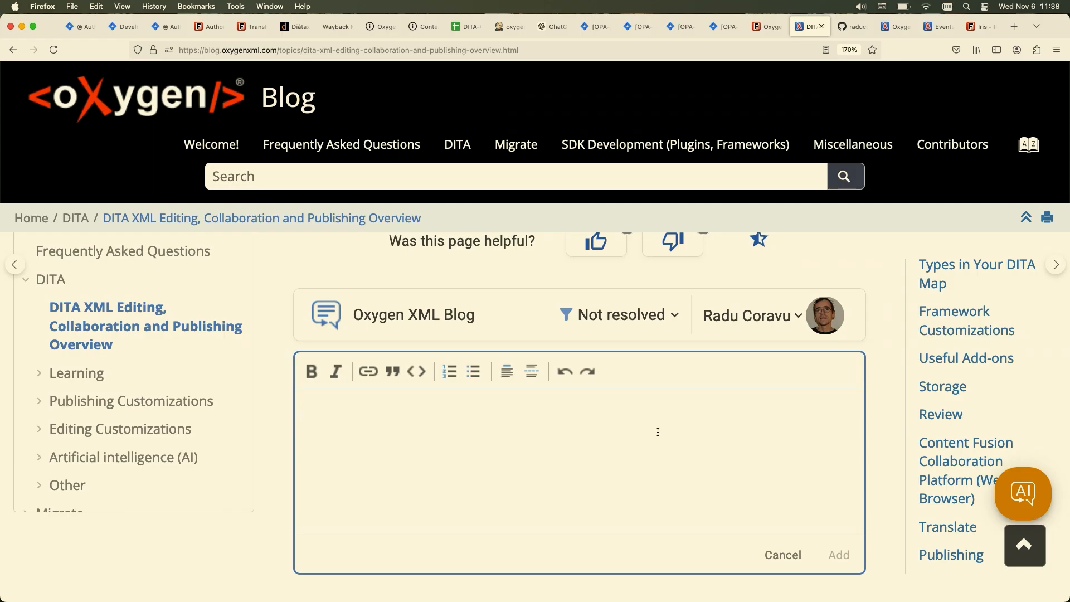
pyautogui.write('feedback')
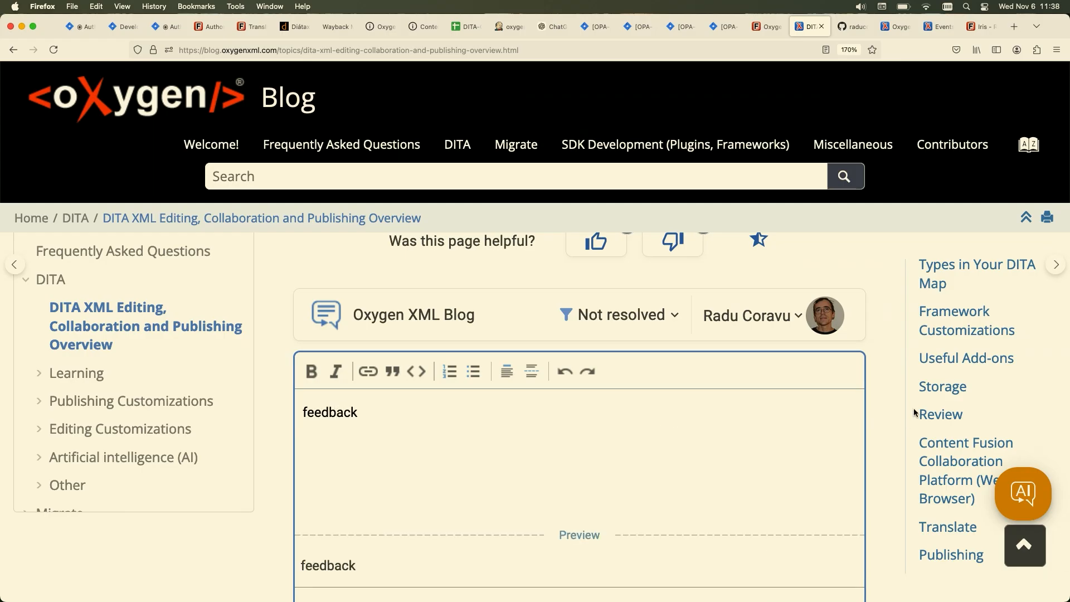
pyautogui.scroll(-3, 914, 407)
pyautogui.click(837, 454)
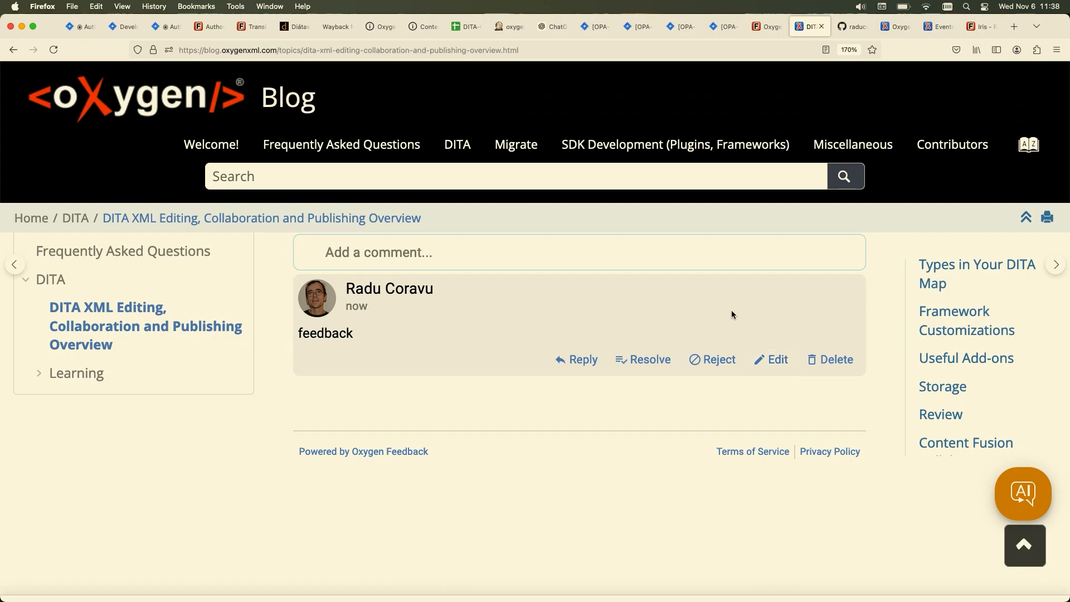
# Step: Add the reply "reply to feedback" to the "feedback" comment and mark the comment as resolved
pyautogui.click(585, 360)
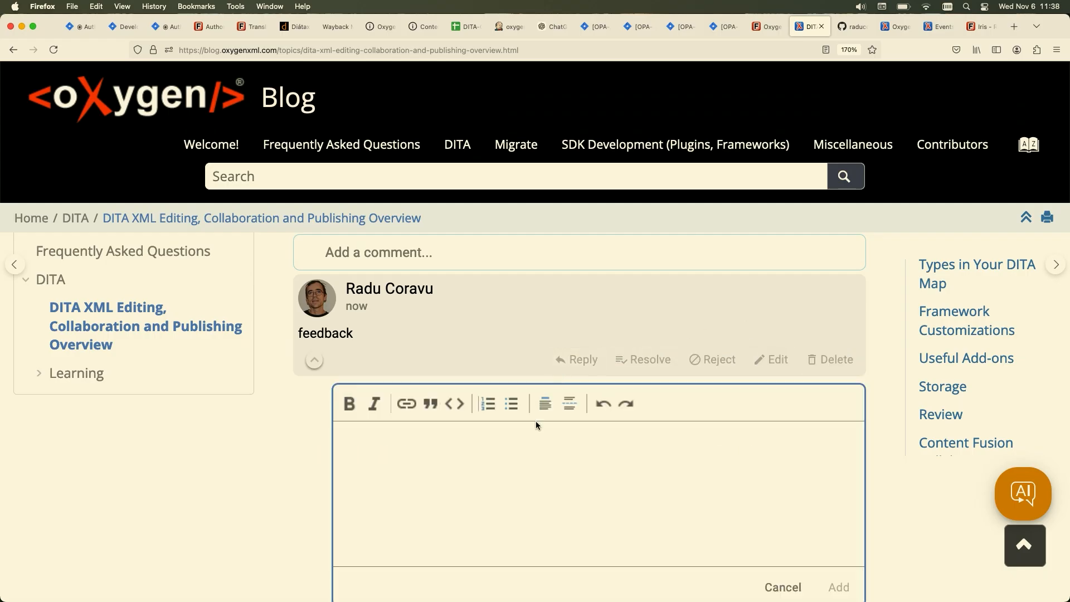
pyautogui.write('reply yo')
pyautogui.press('BackSpace')
pyautogui.press('BackSpace')
pyautogui.press('BackSpace')
pyautogui.write('to feedback')
pyautogui.scroll(-5, 579, 418)
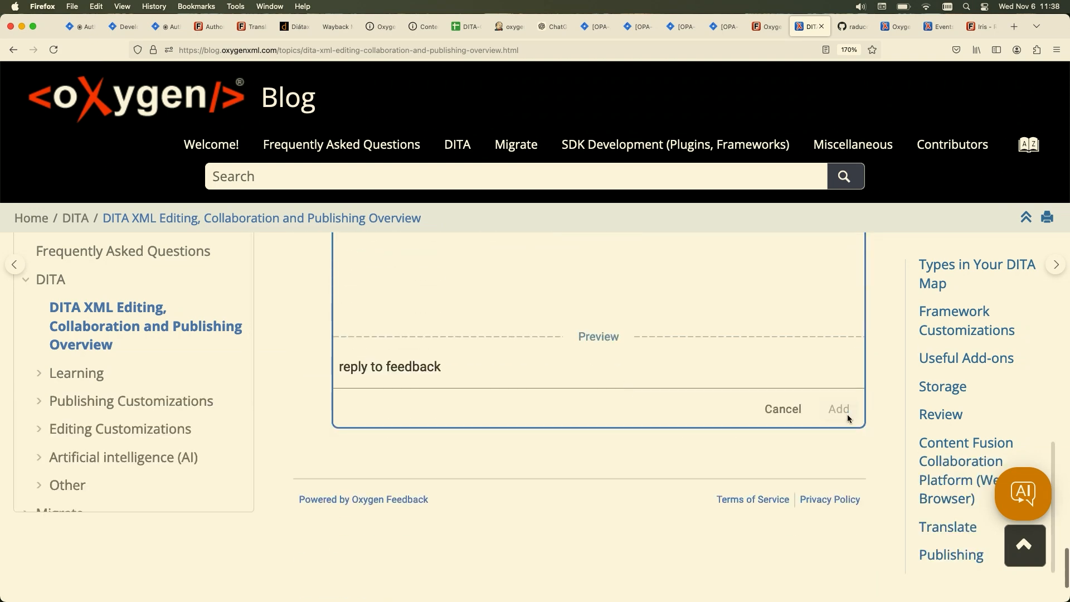
pyautogui.click(847, 418)
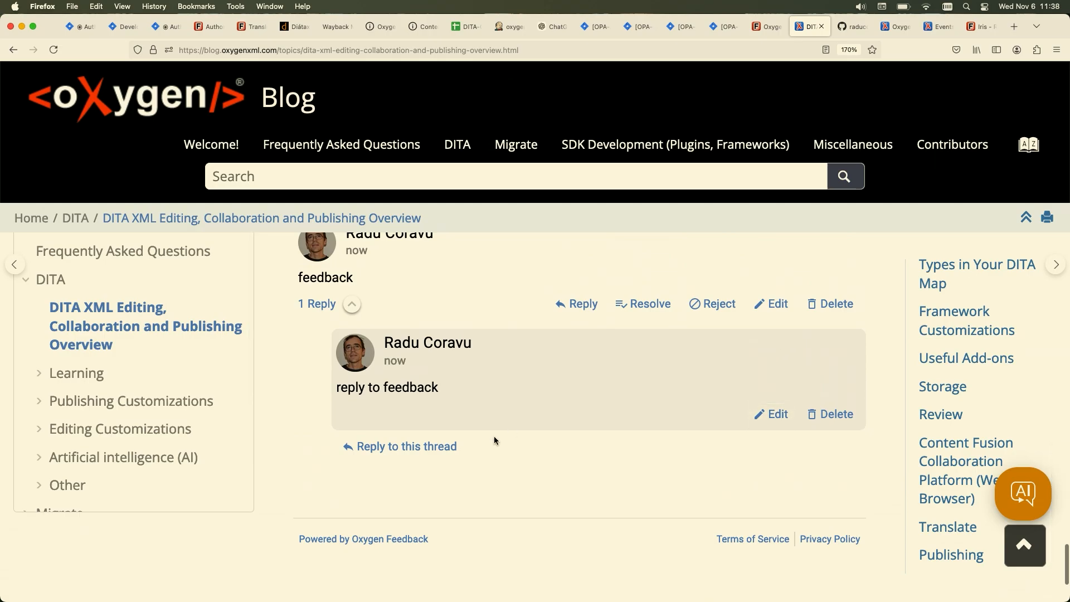
pyautogui.click(643, 305)
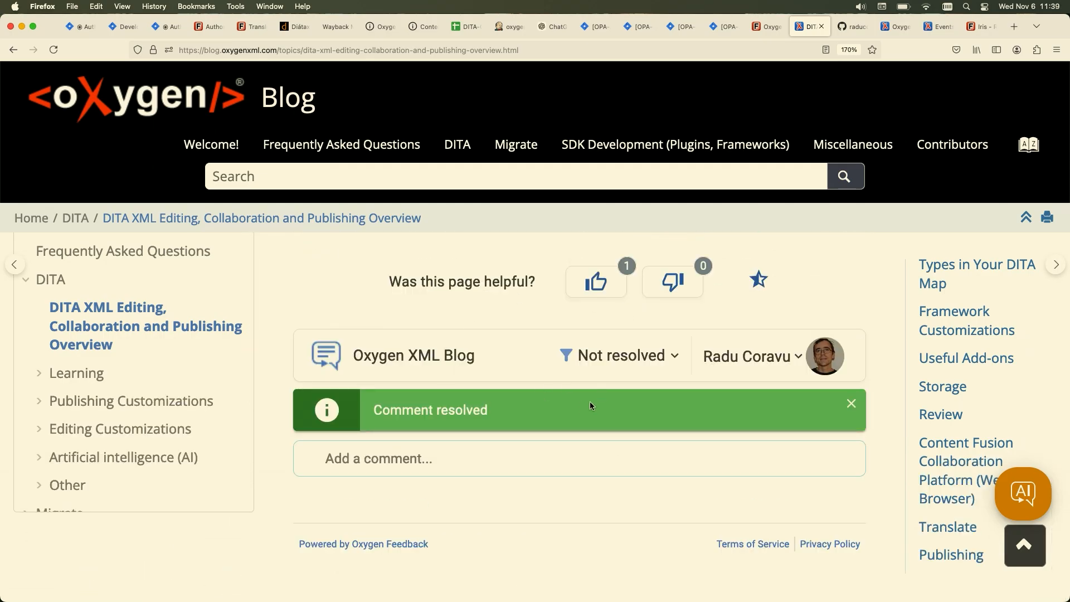
# Step: Go back up to the Review section of the article and read on through the Content Fusion Collaboration Platform section
pyautogui.scroll(10, 589, 401)
pyautogui.moveTo(679, 144)
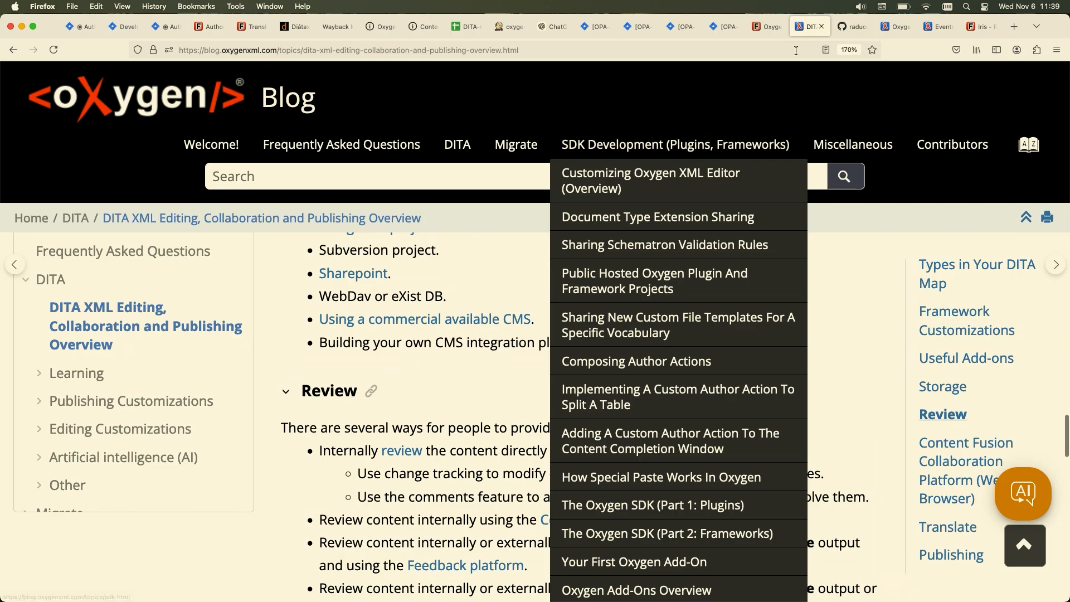
pyautogui.scroll(-3, 499, 405)
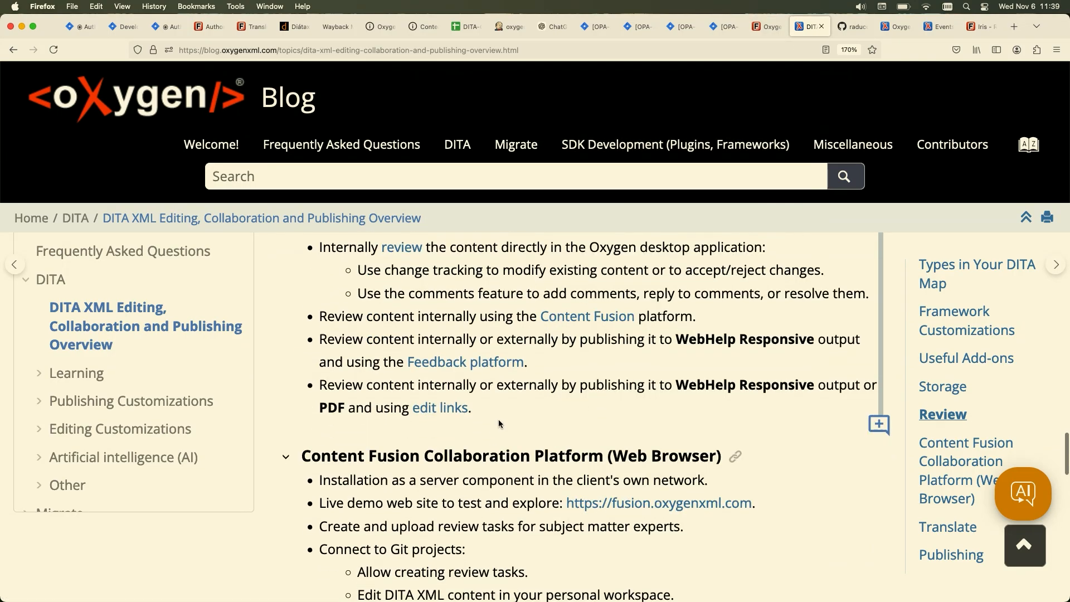
pyautogui.scroll(-4, 543, 417)
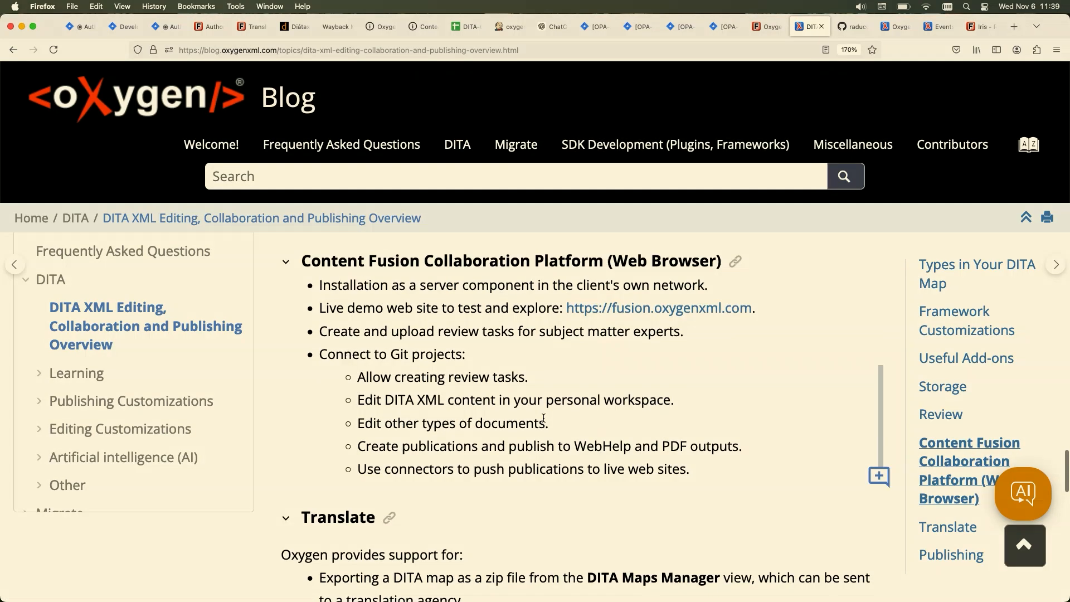
# Step: Switch to Content Fusion, open the Oxygen XML Userguide project and expand the DITA folder in its files
pyautogui.click(974, 26)
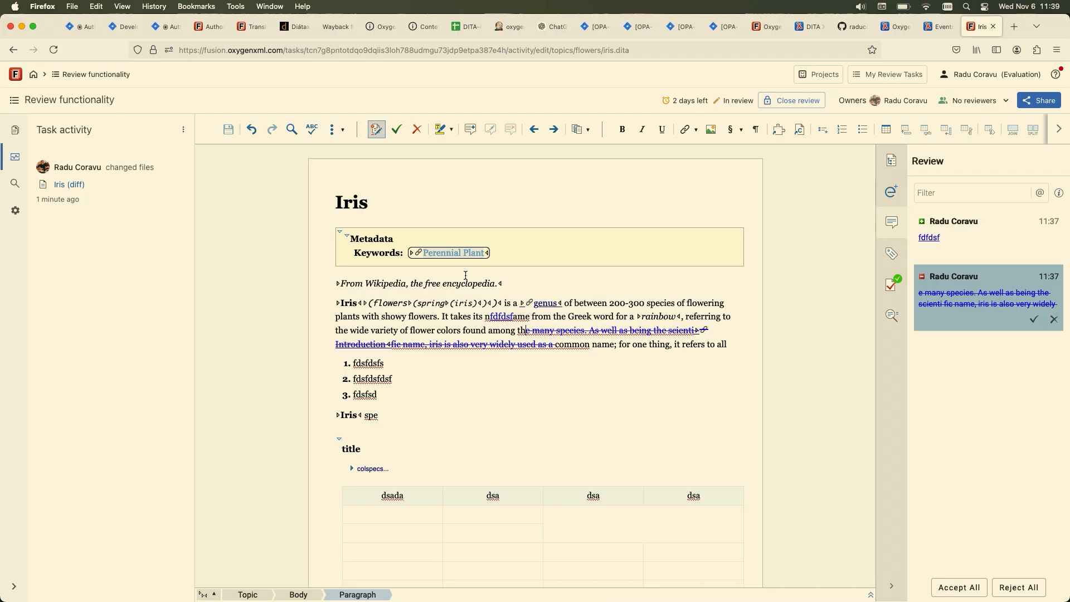
pyautogui.click(33, 79)
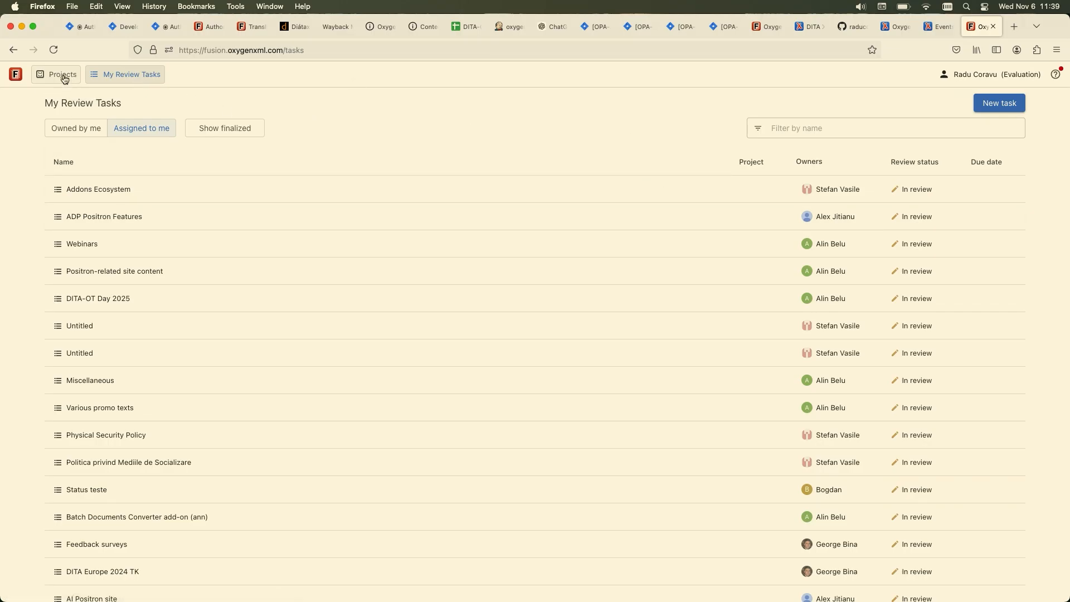
pyautogui.click(65, 79)
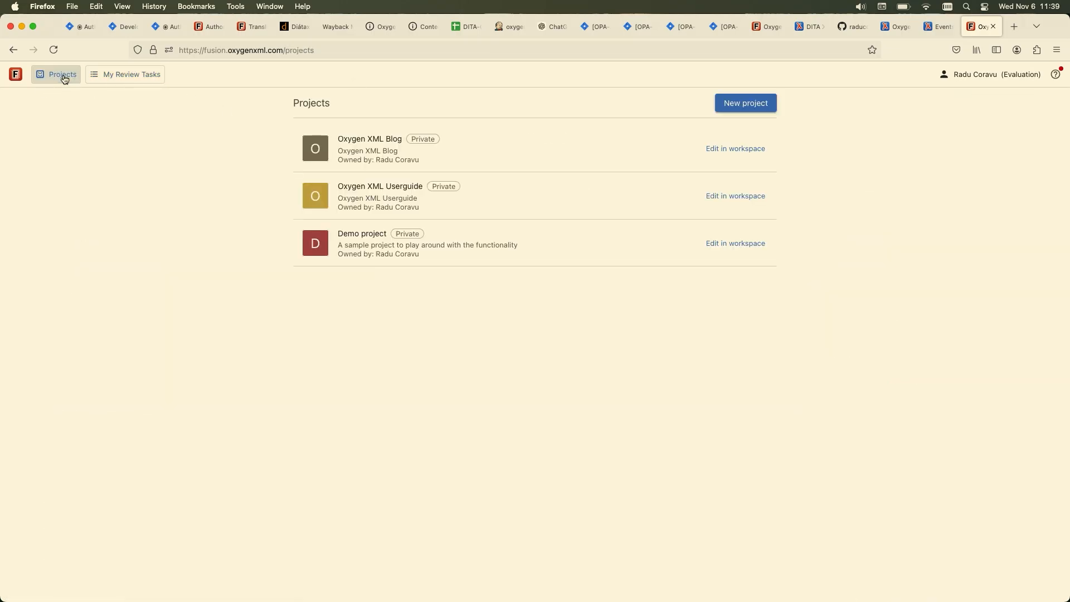
pyautogui.click(377, 191)
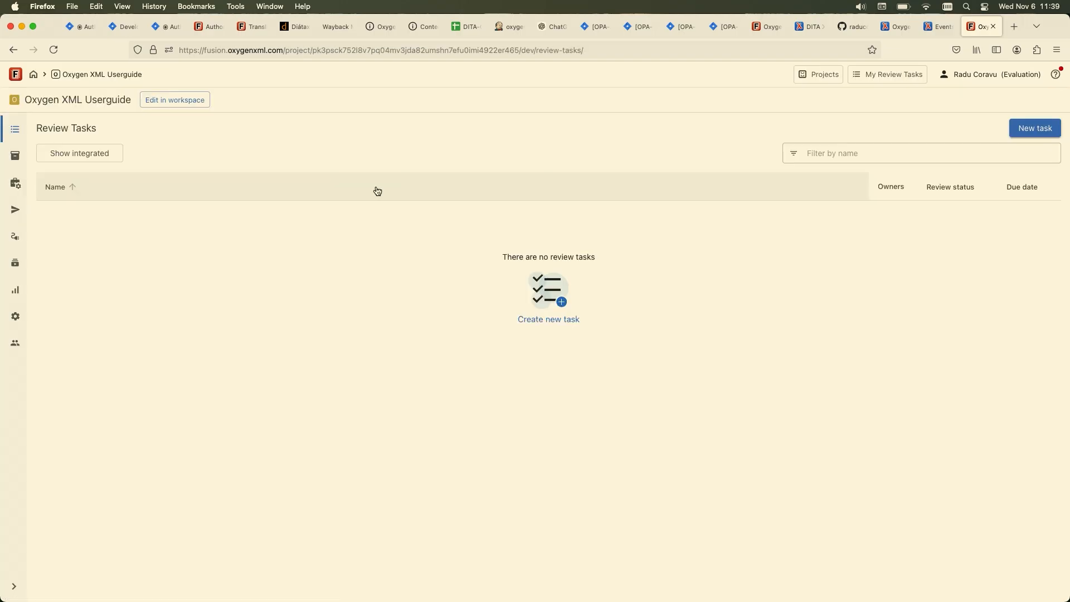
pyautogui.click(15, 156)
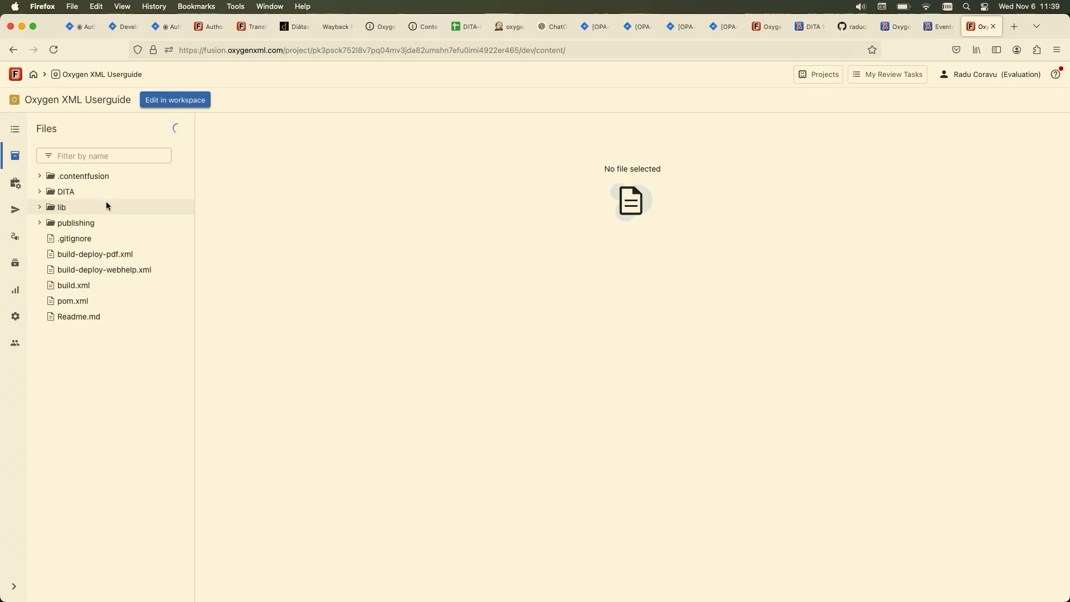
pyautogui.click(69, 192)
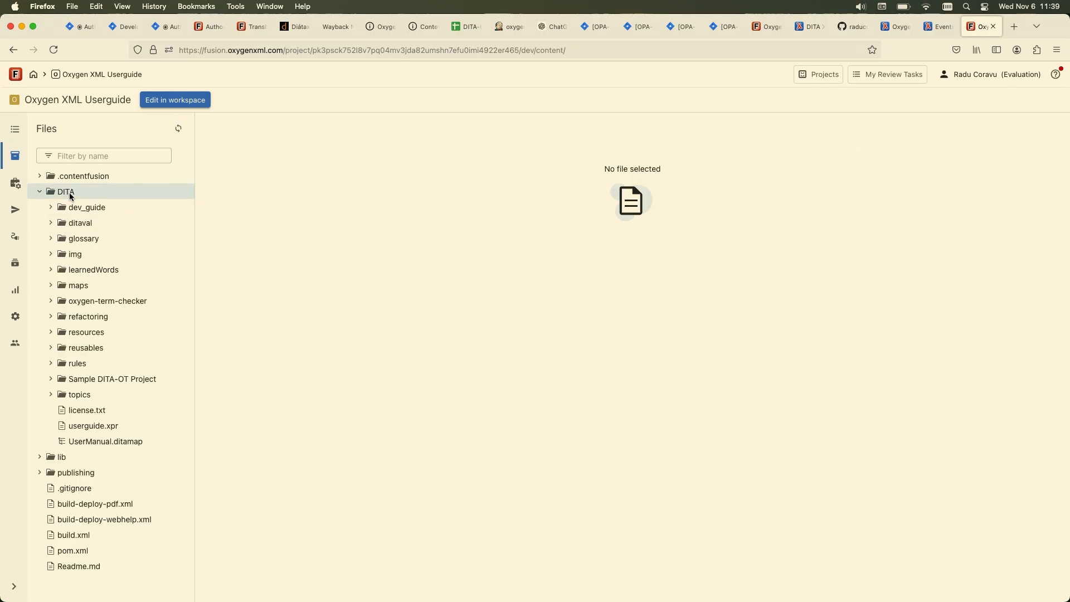
# Step: Look through the project's deliverables and start a build of the Editor User Manual PDF Manual
pyautogui.click(16, 210)
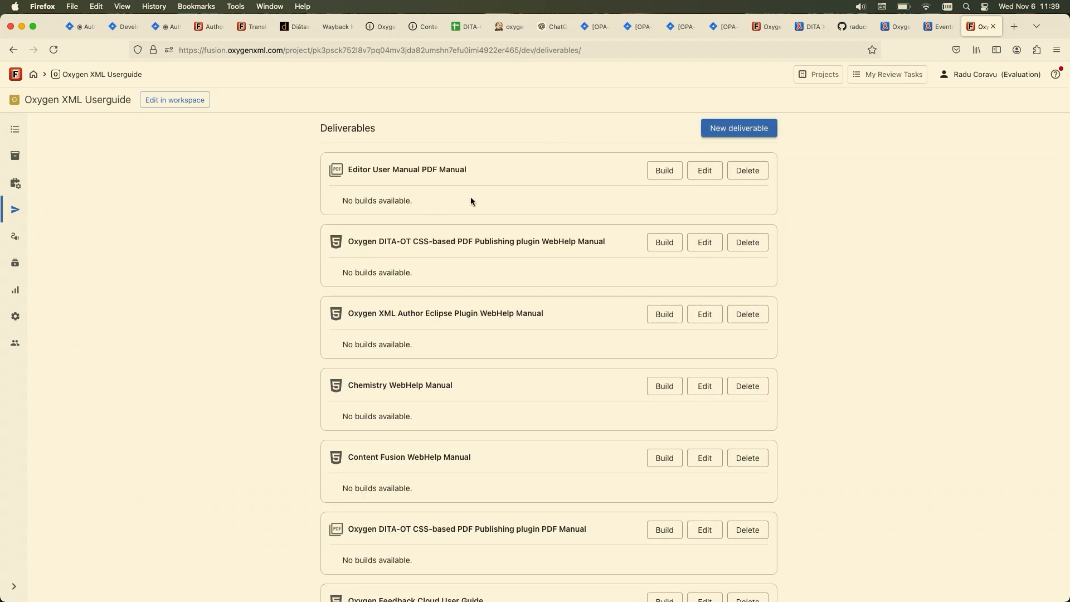
pyautogui.scroll(-5, 471, 201)
pyautogui.scroll(5, 471, 201)
pyautogui.click(660, 175)
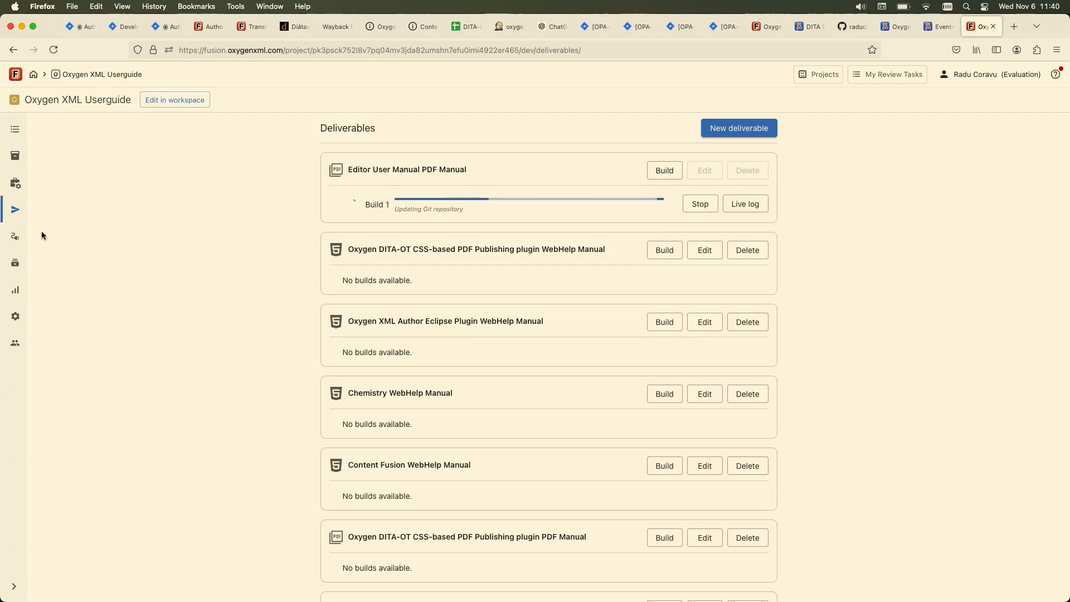
# Step: Examine the project's publishing connector types, execution status, metrics, settings, members and review tasks
pyautogui.click(15, 238)
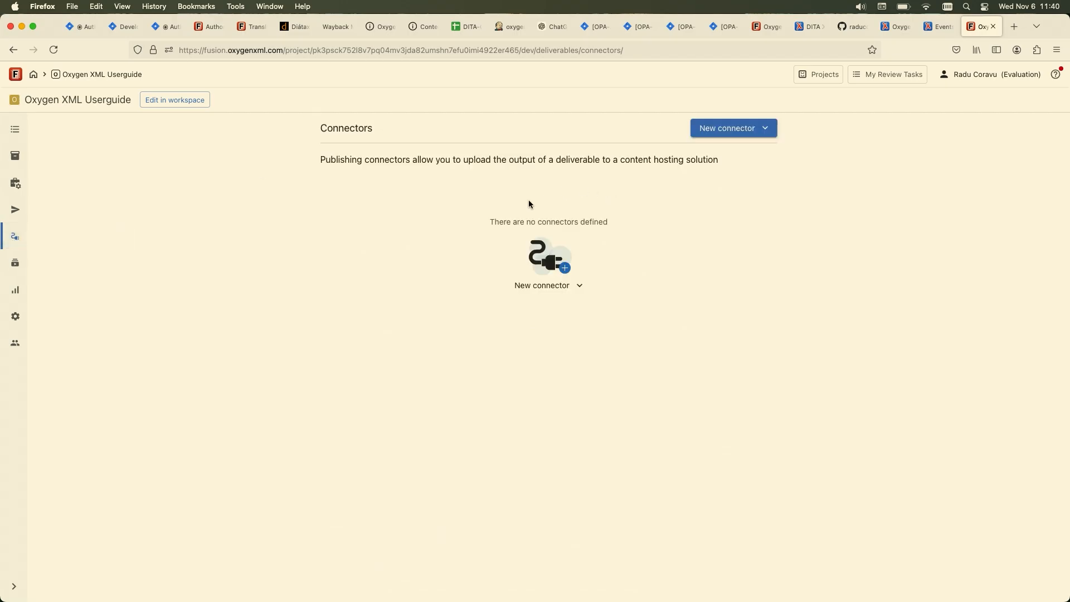
pyautogui.click(580, 290)
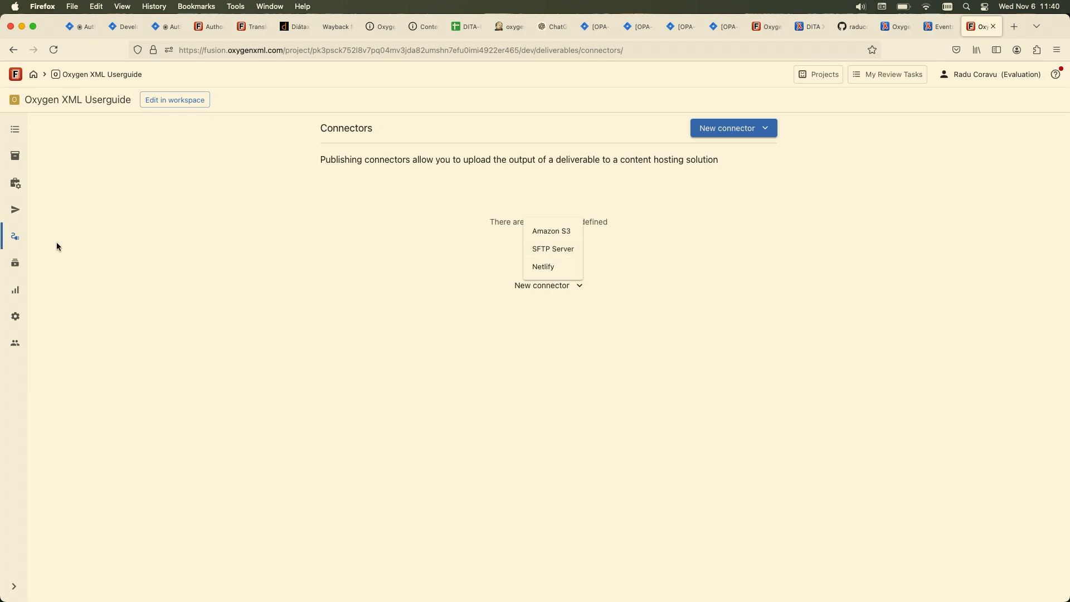
pyautogui.click(15, 270)
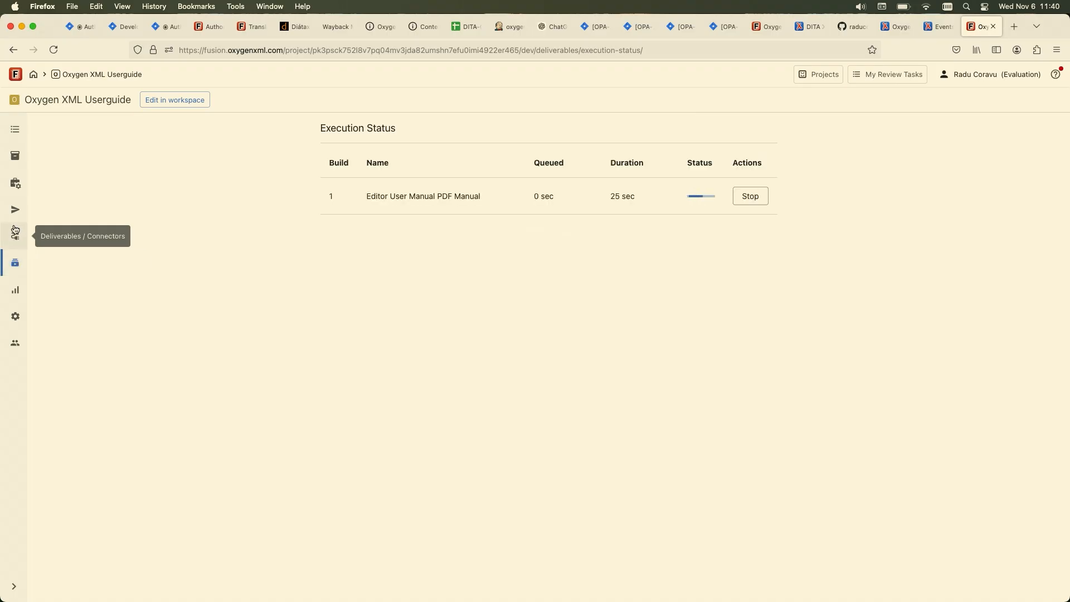
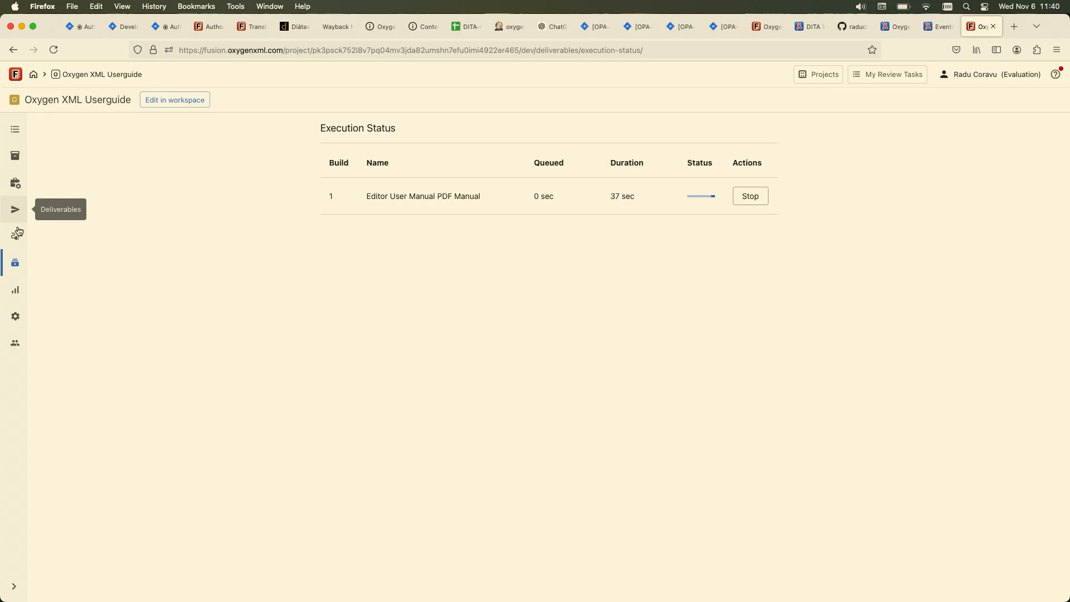
pyautogui.click(22, 297)
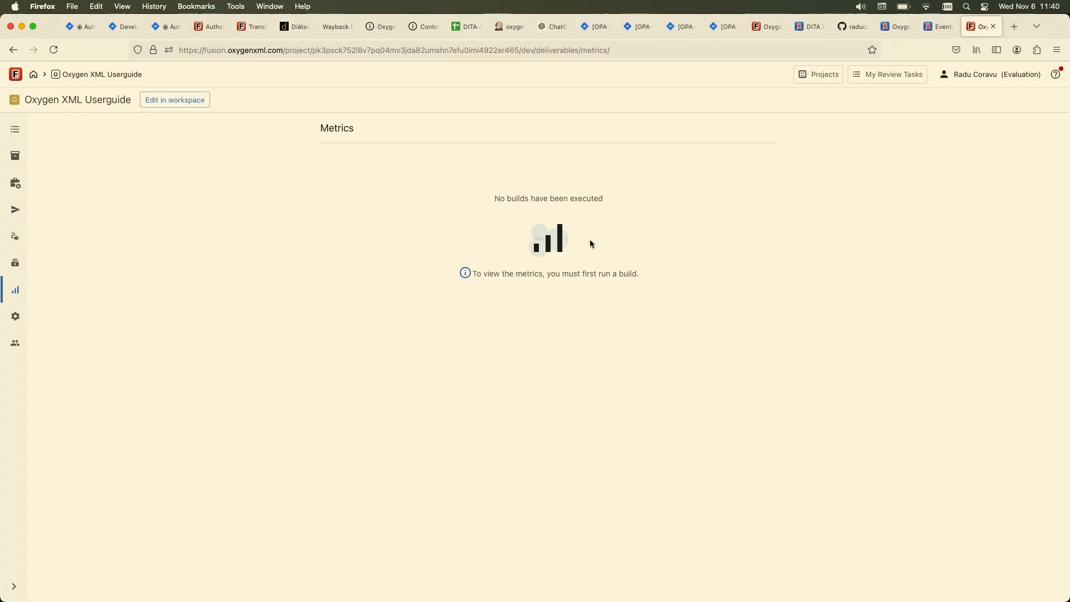
pyautogui.click(14, 319)
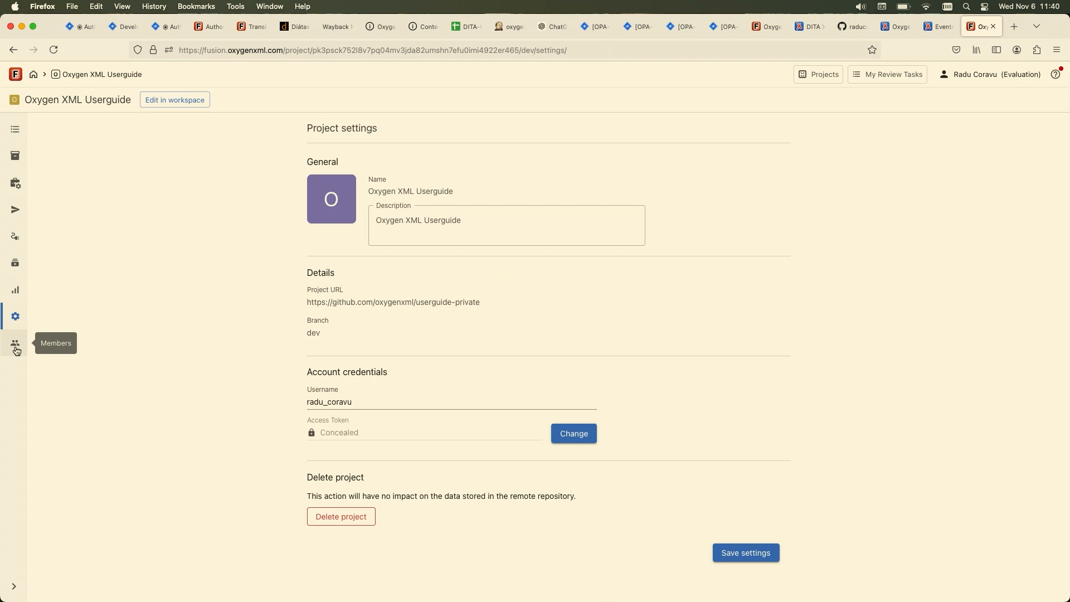
pyautogui.click(17, 350)
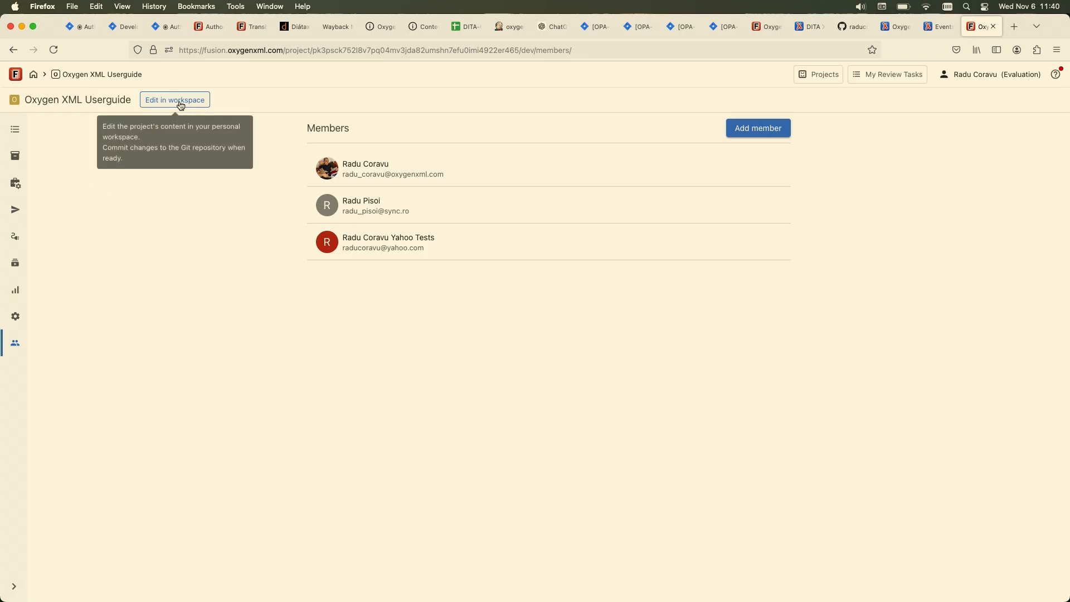
pyautogui.click(14, 139)
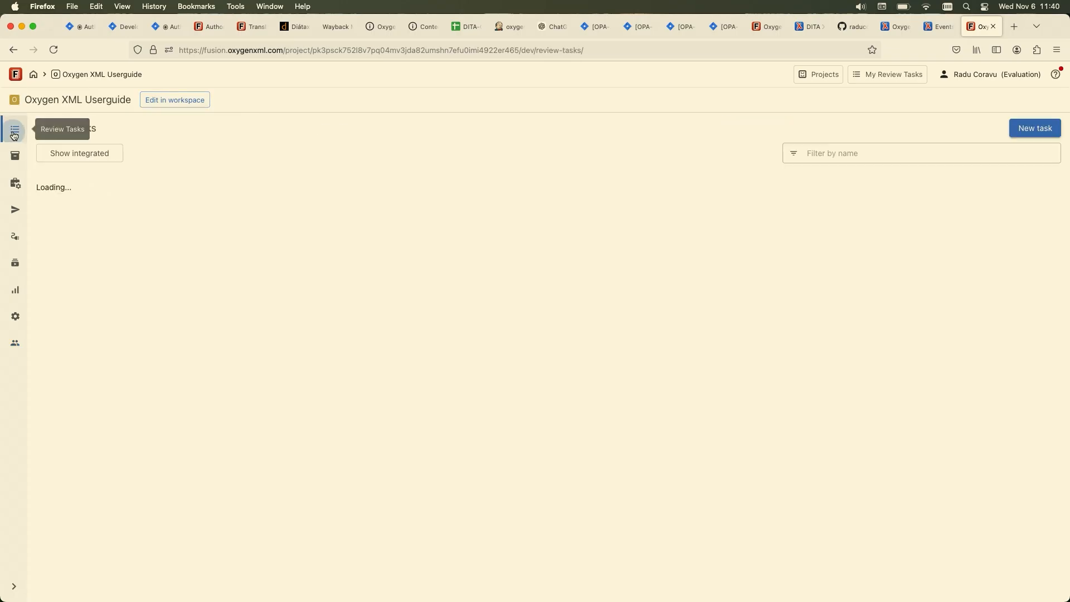
# Step: Open accessibility.dita from the project's DITA/topics folder and start a new review task containing that file
pyautogui.click(18, 164)
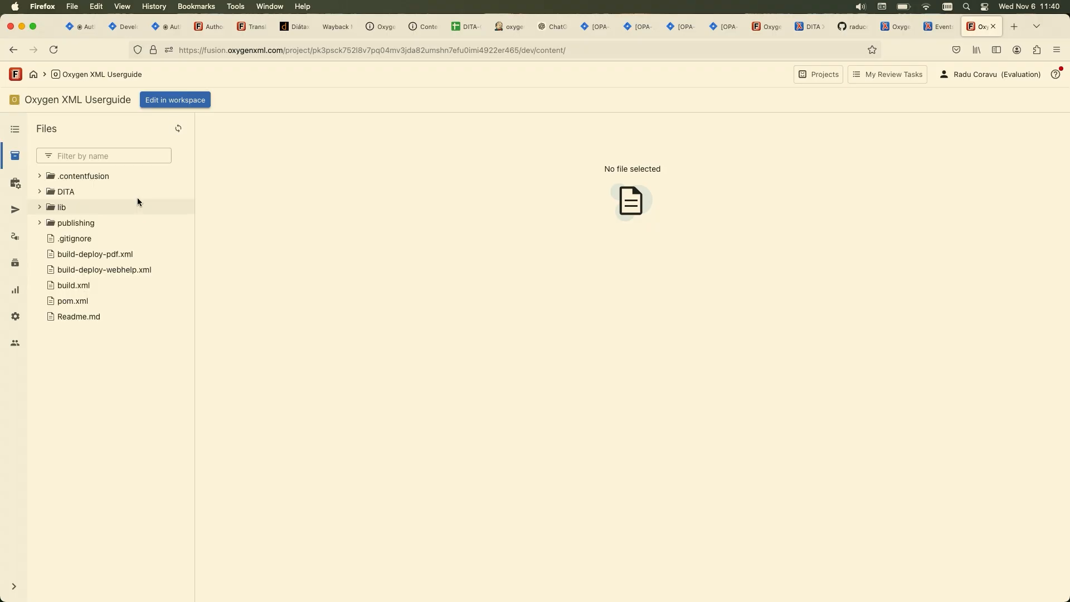
pyautogui.click(73, 195)
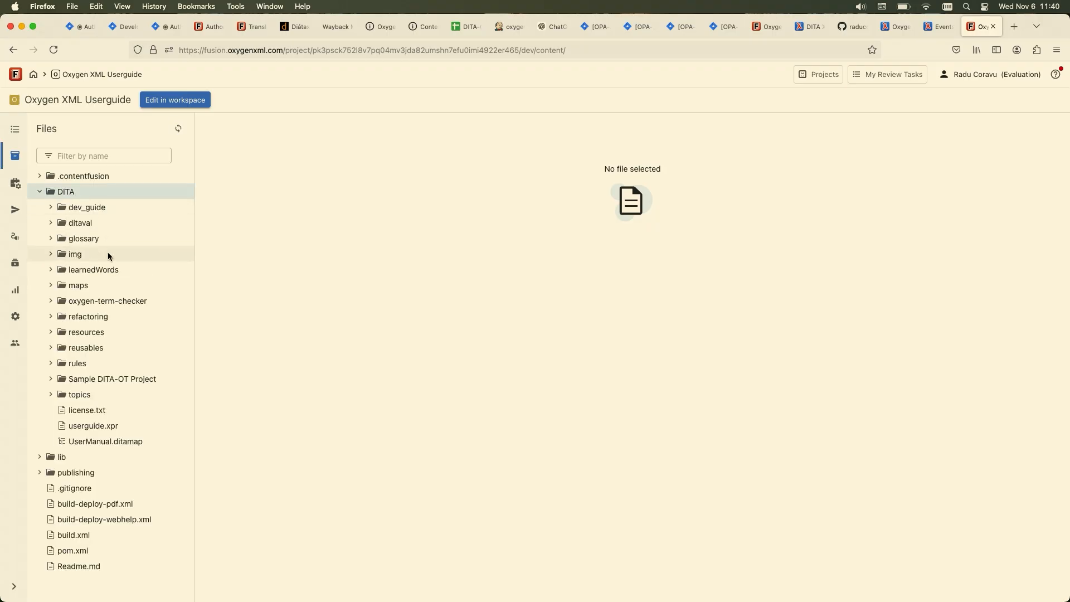
pyautogui.click(100, 400)
pyautogui.click(111, 411)
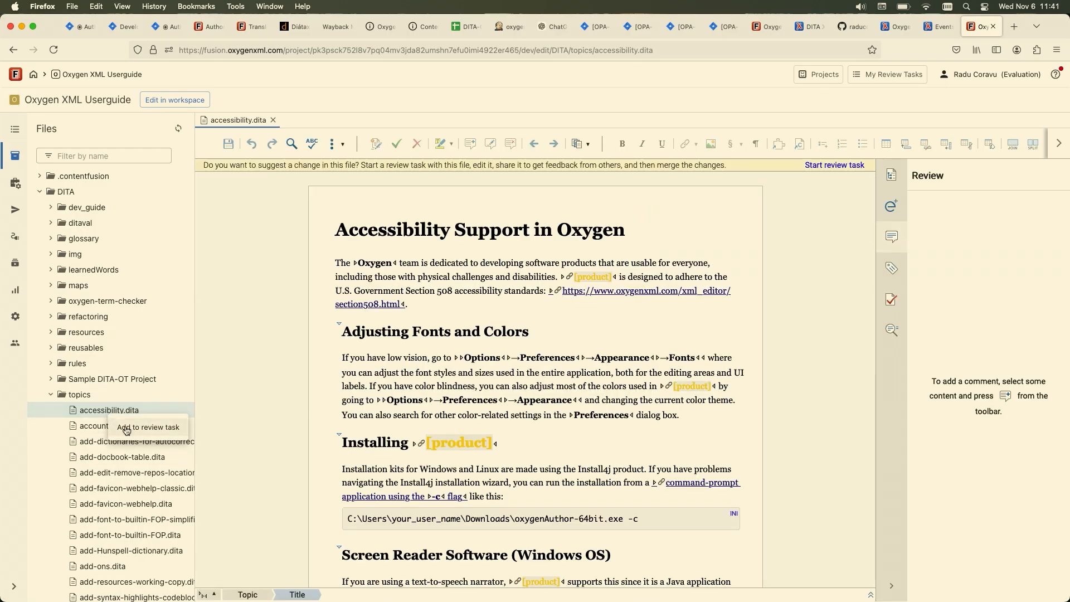
pyautogui.click(109, 415)
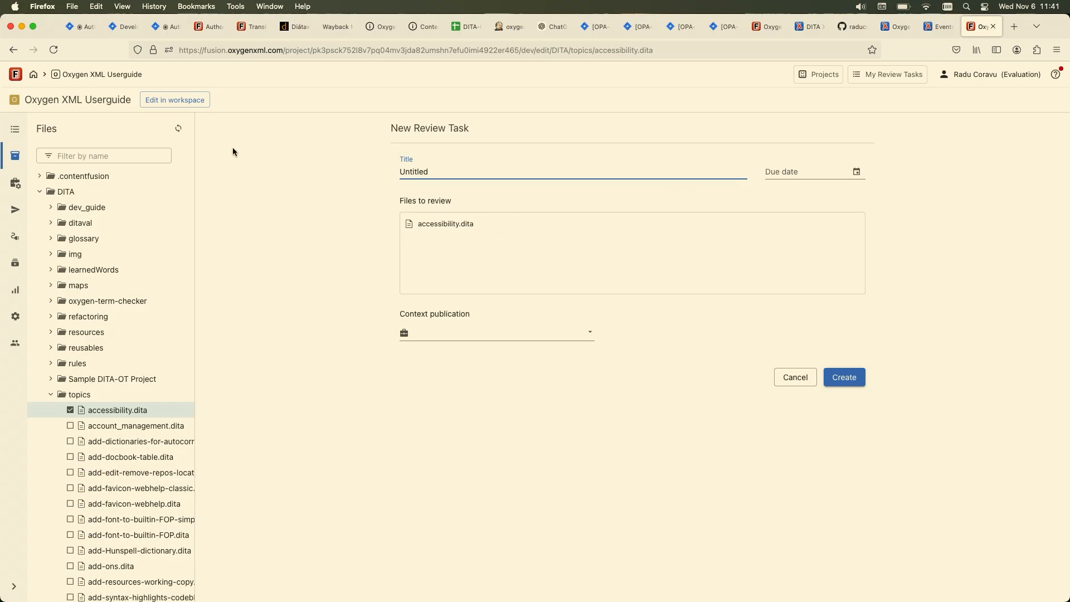
# Step: Edit the project in the personal workspace, insert "fdfds" into "dedicated" in accessibility.dita, and open account_management.dita
pyautogui.click(172, 102)
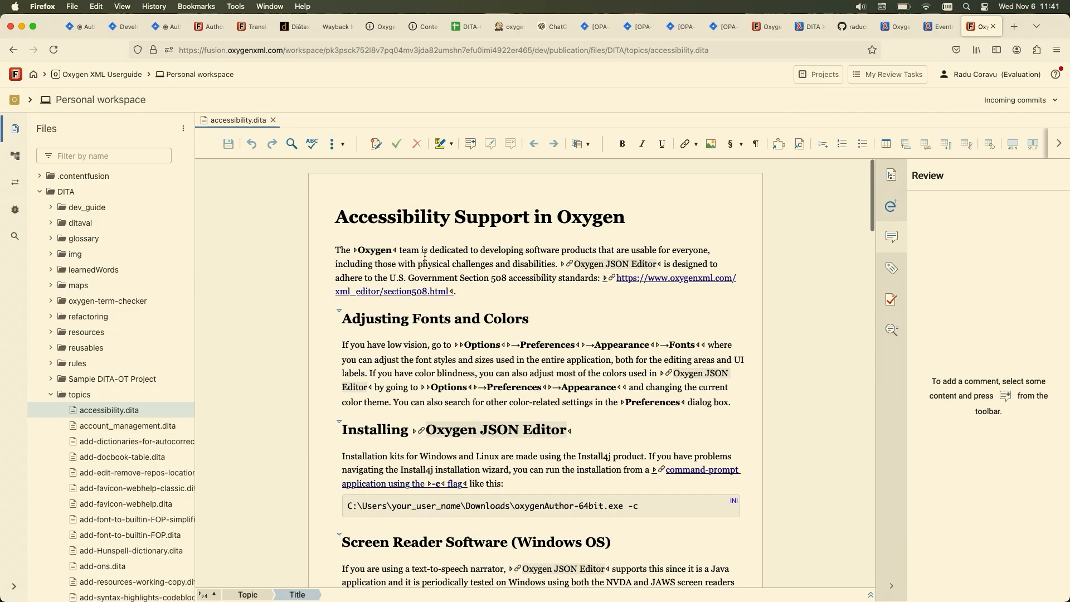
pyautogui.click(461, 248)
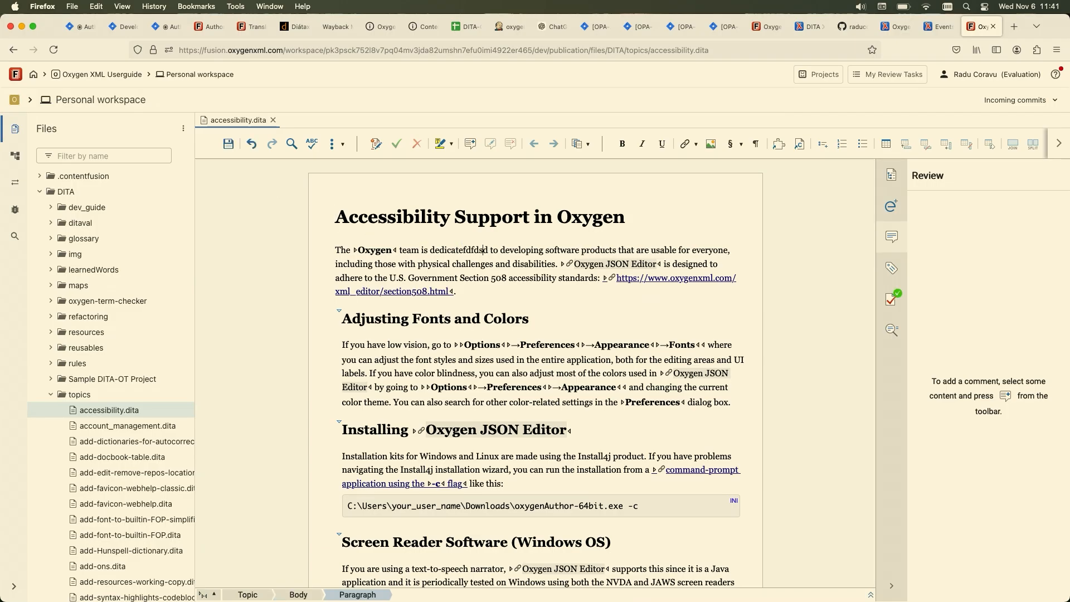
pyautogui.click(126, 430)
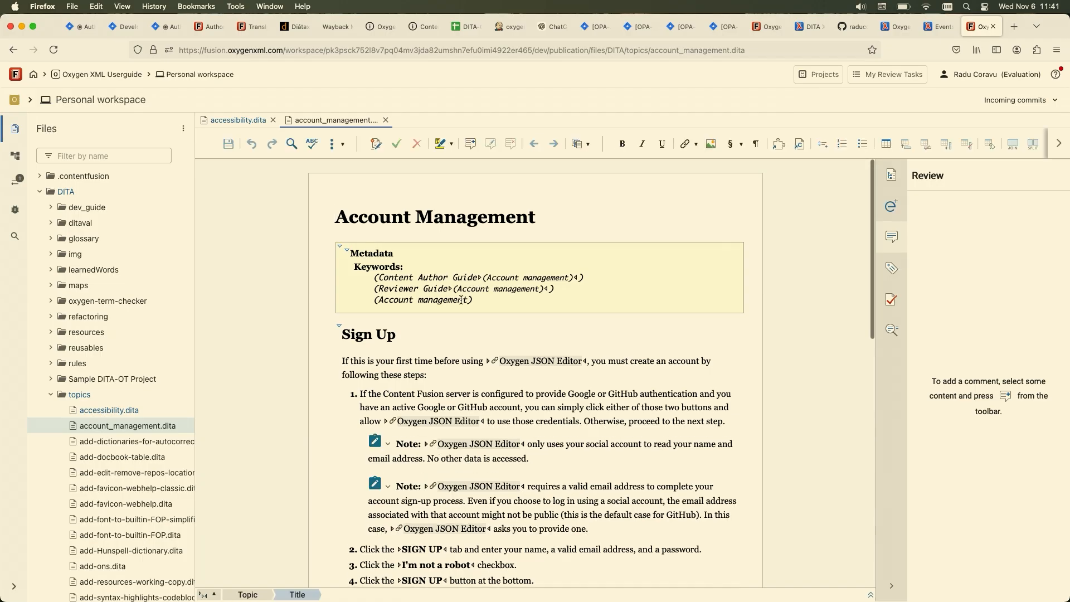
# Step: Insert "fdsfds" before "using" in the Sign Up introduction of account_management.dita, and switch the current publication to Oxygen XML Author
pyautogui.click(462, 360)
pyautogui.write('fdsfds')
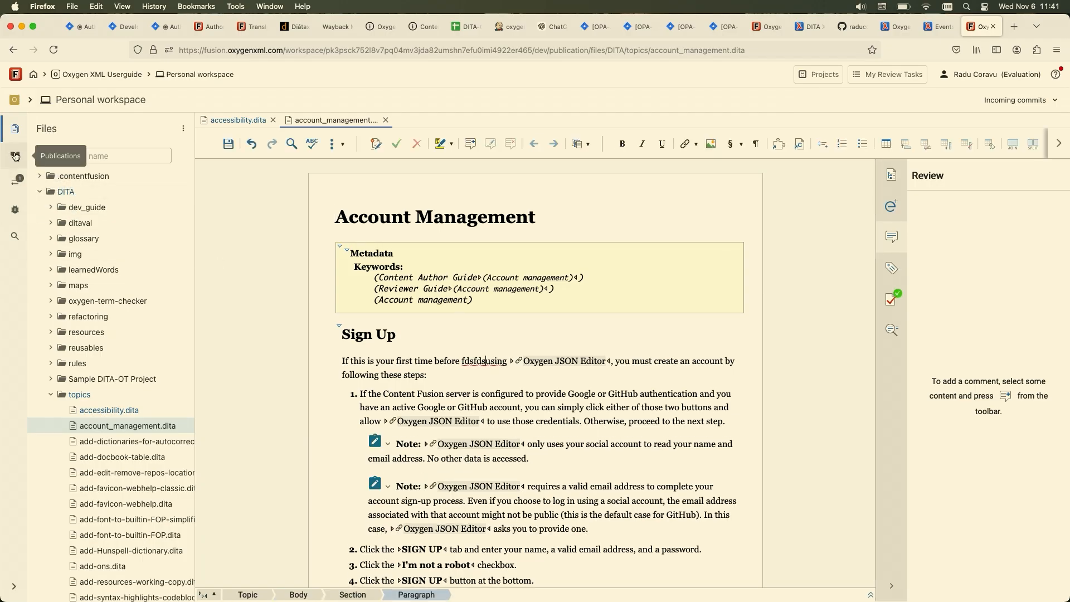
pyautogui.click(15, 156)
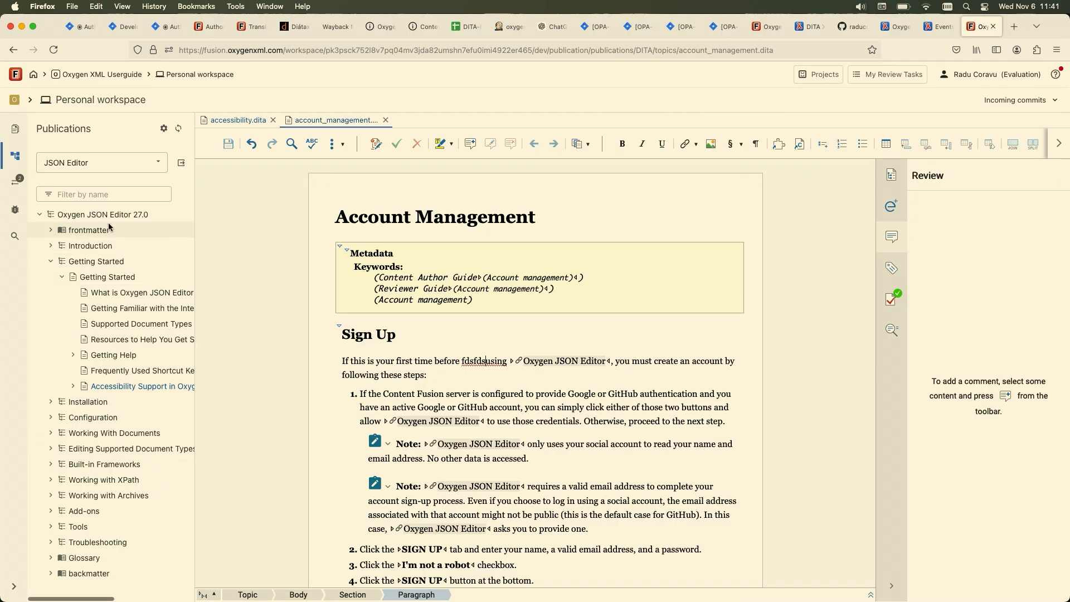
pyautogui.click(159, 162)
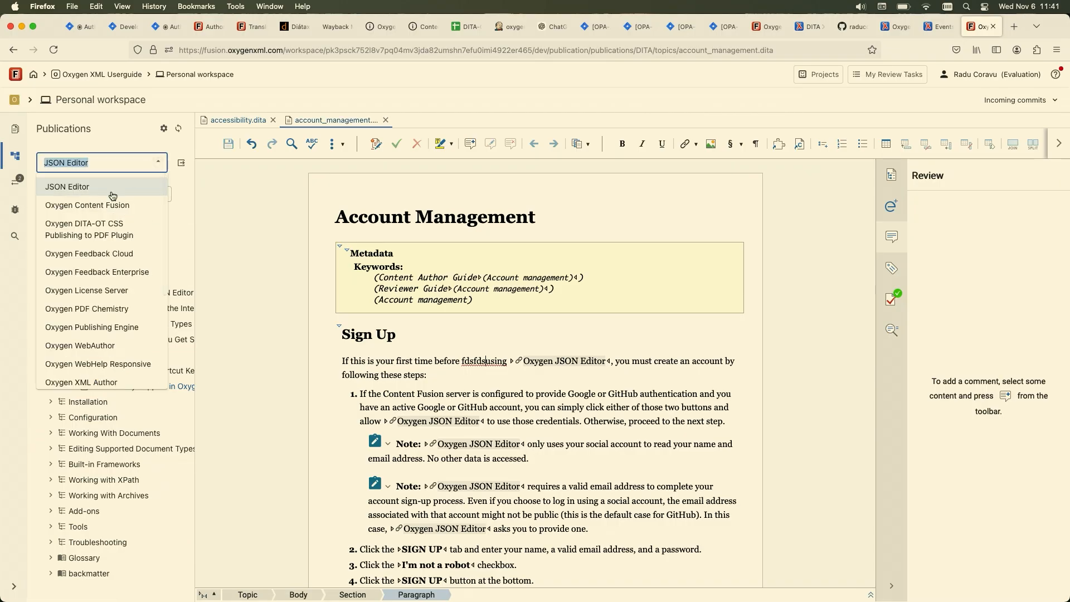
pyautogui.scroll(-3, 98, 214)
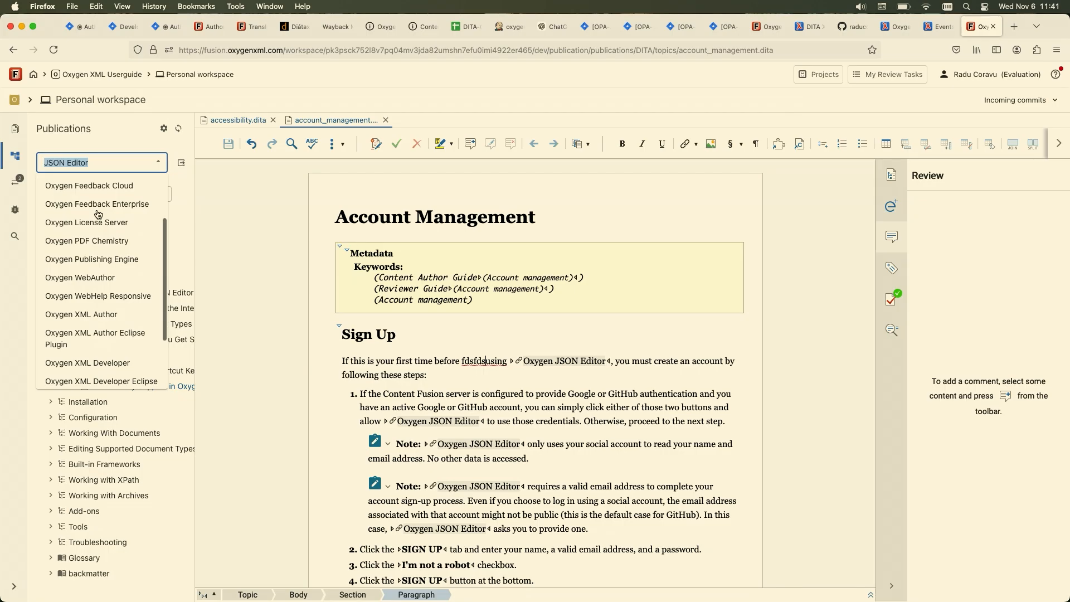
pyautogui.scroll(-3, 98, 215)
pyautogui.click(88, 246)
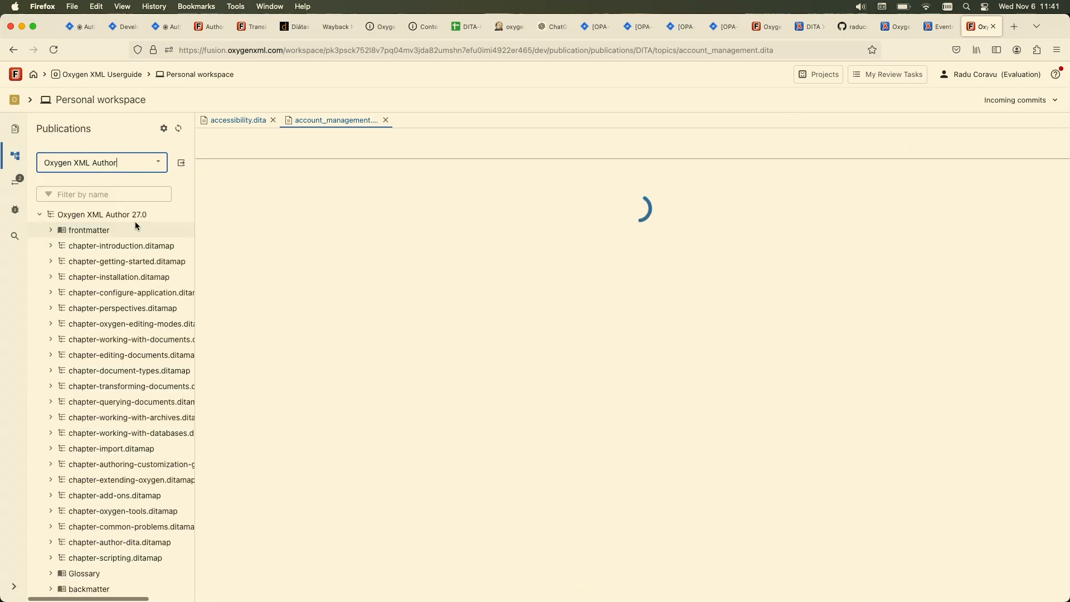
# Step: Insert "fsfds" into "Management" in the topic title and "fdfds" into "provide" in the first Sign Up list item
pyautogui.click(435, 216)
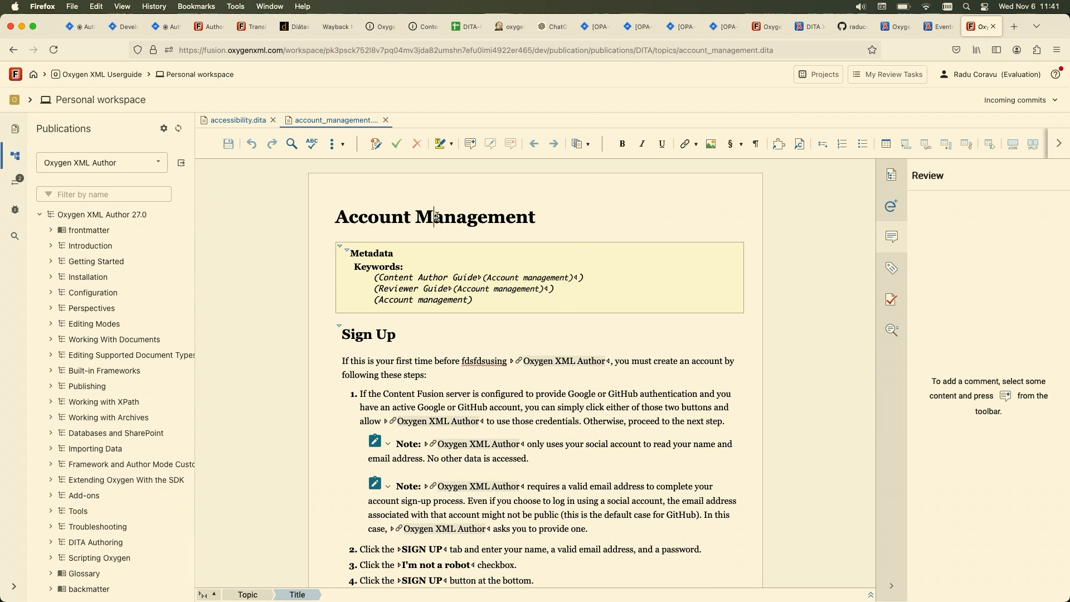
pyautogui.write('fsfds')
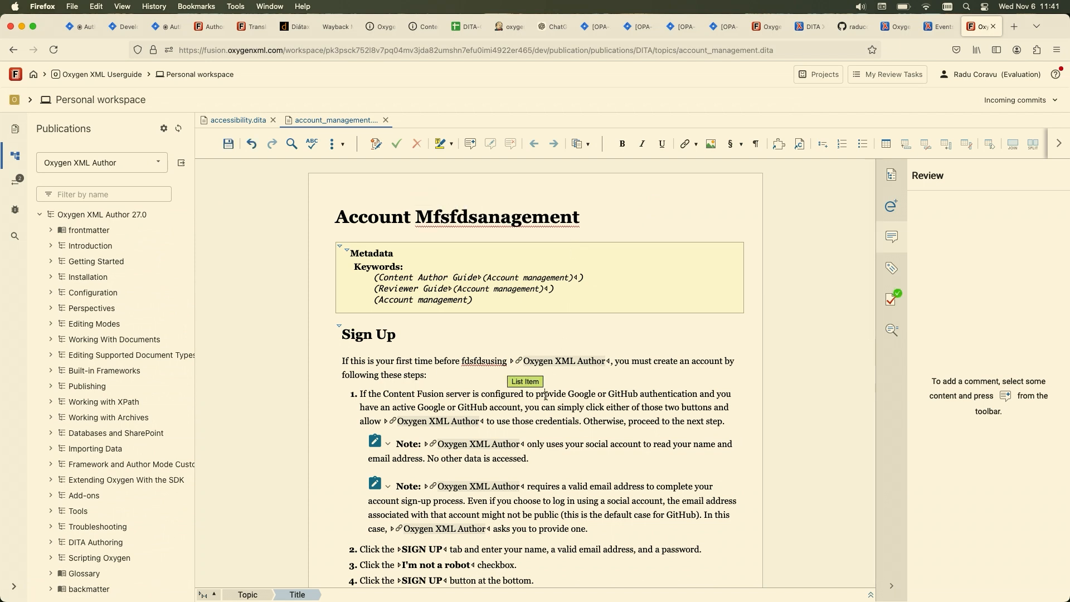
pyautogui.click(545, 395)
pyautogui.write('fdfds')
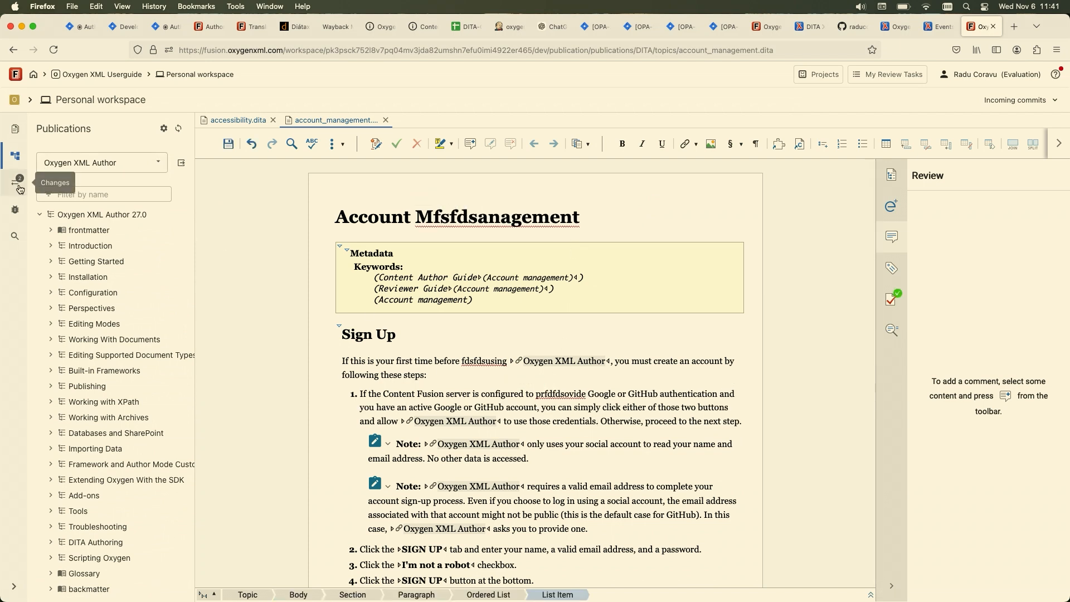
# Step: Compare the changed accessibility.dita and account_management.dita with their original project versions, and view the workspace commit form without committing
pyautogui.click(17, 186)
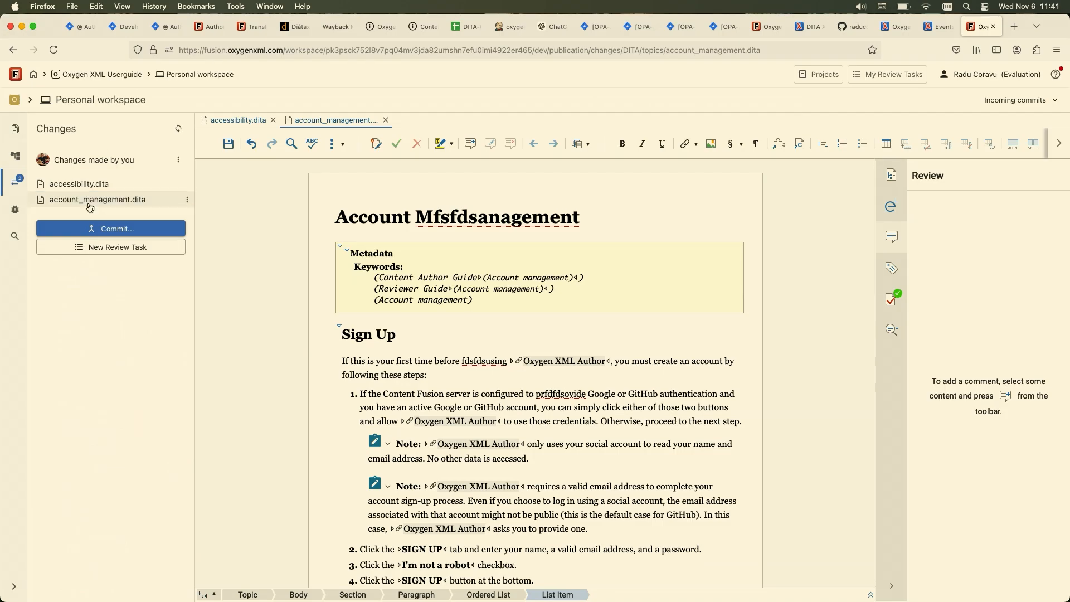
pyautogui.click(99, 190)
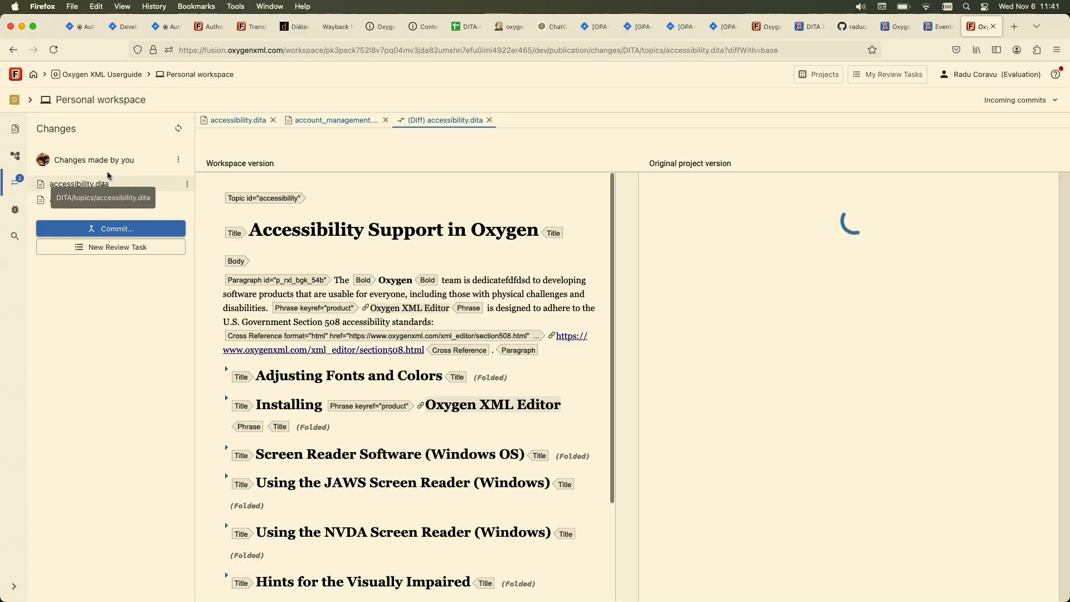
pyautogui.click(96, 204)
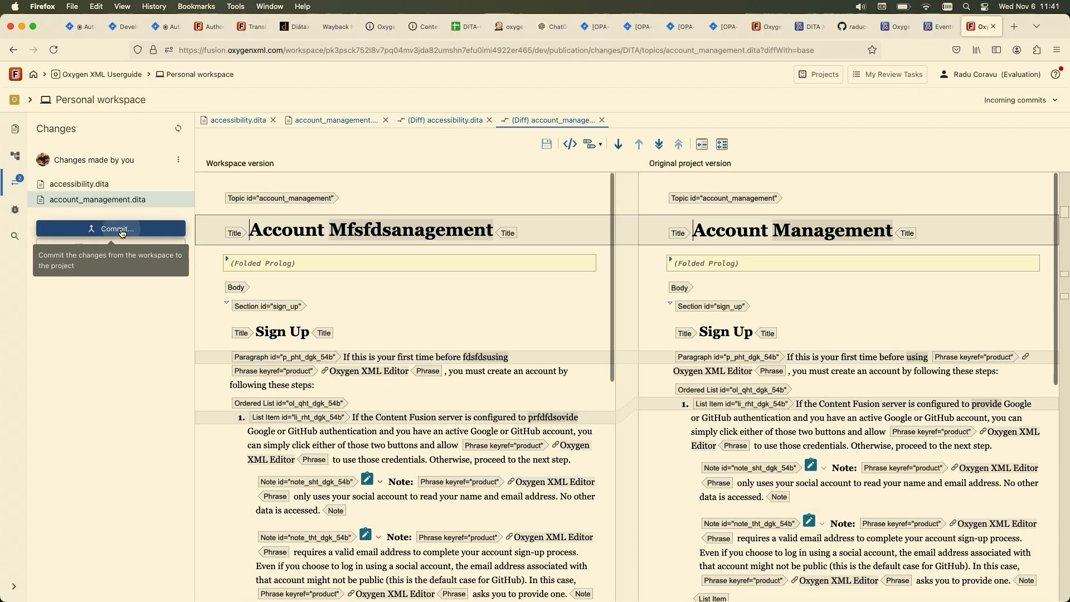
pyautogui.click(122, 229)
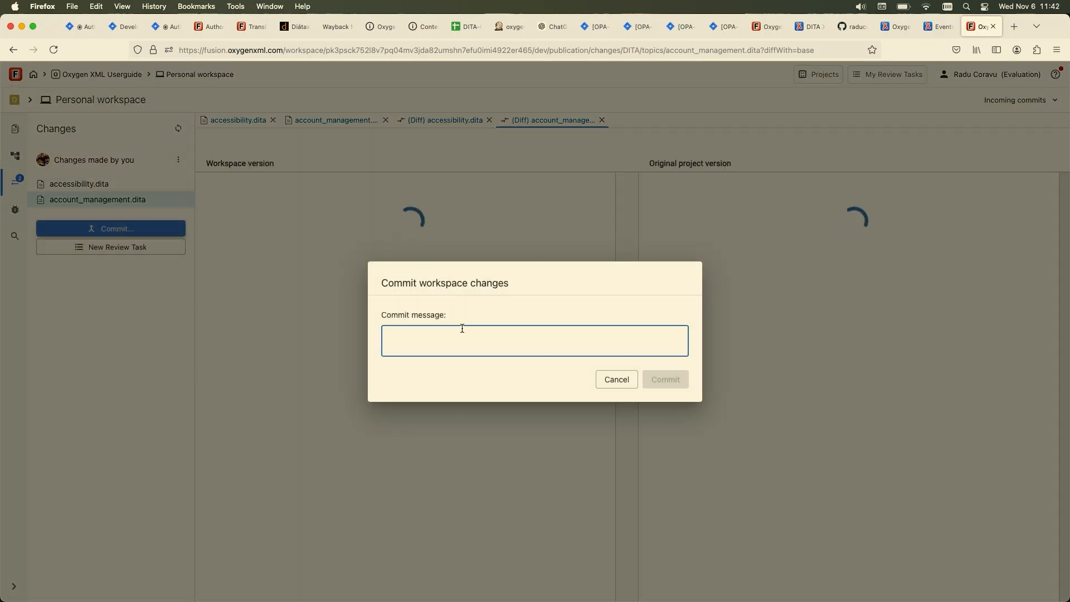
pyautogui.click(611, 379)
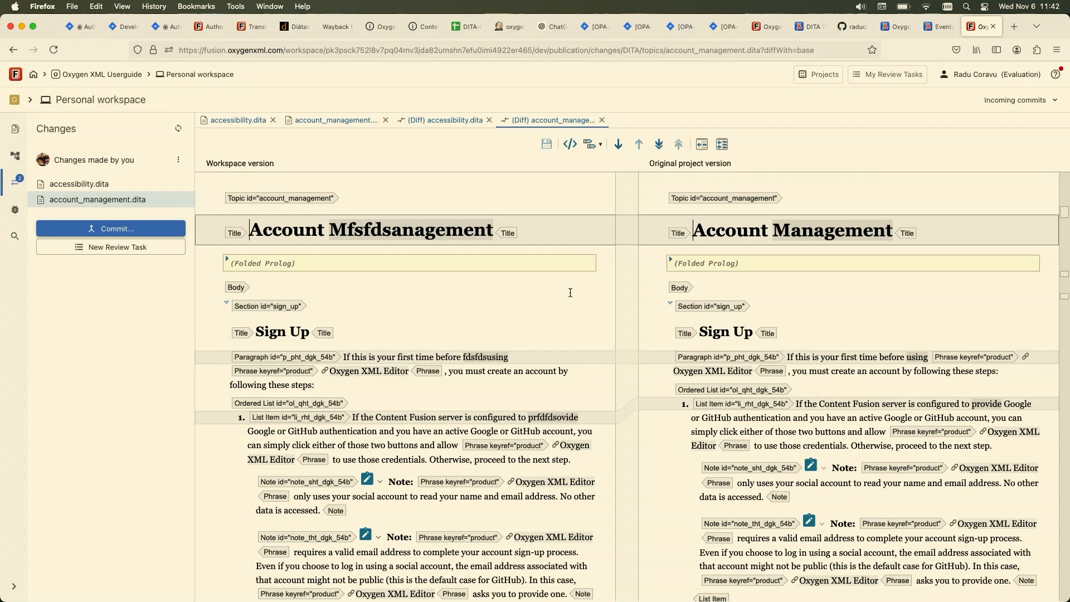
# Step: Search the workspace content for "account" and look through the matching topics
pyautogui.click(212, 76)
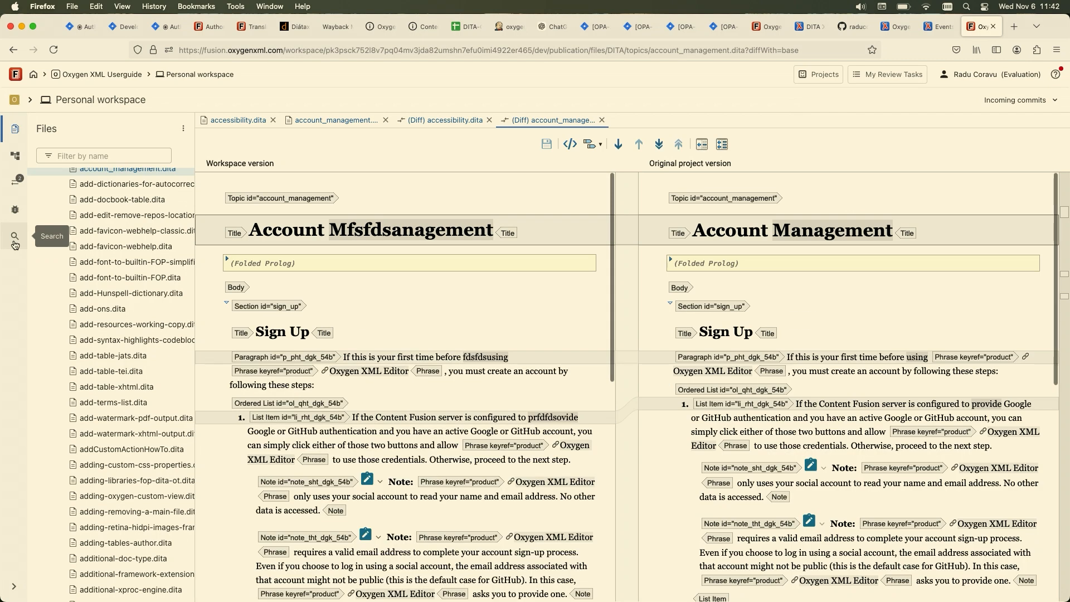
pyautogui.click(15, 244)
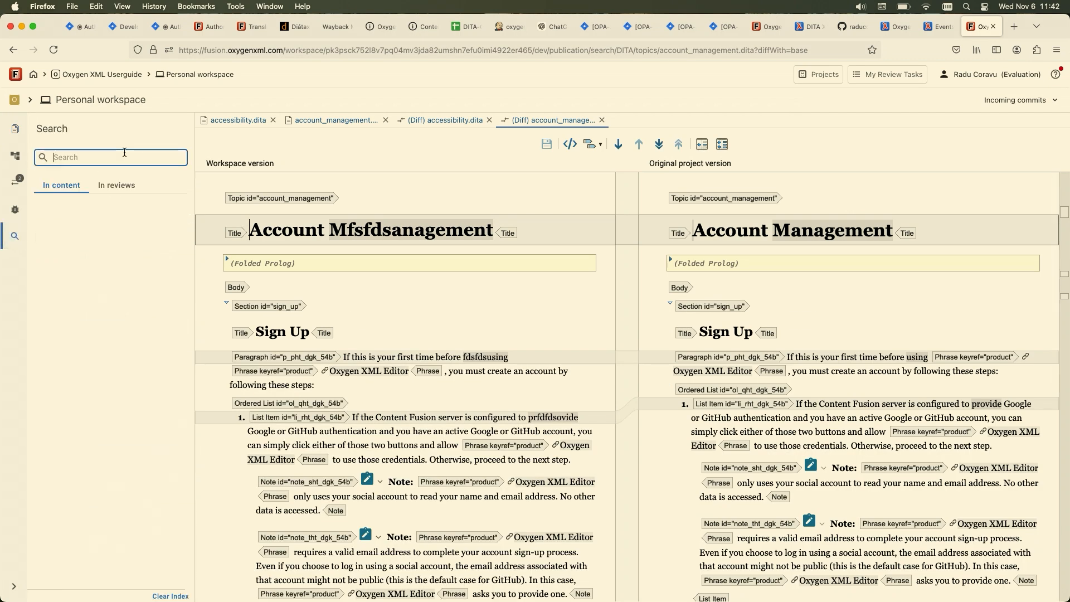
pyautogui.write('aco')
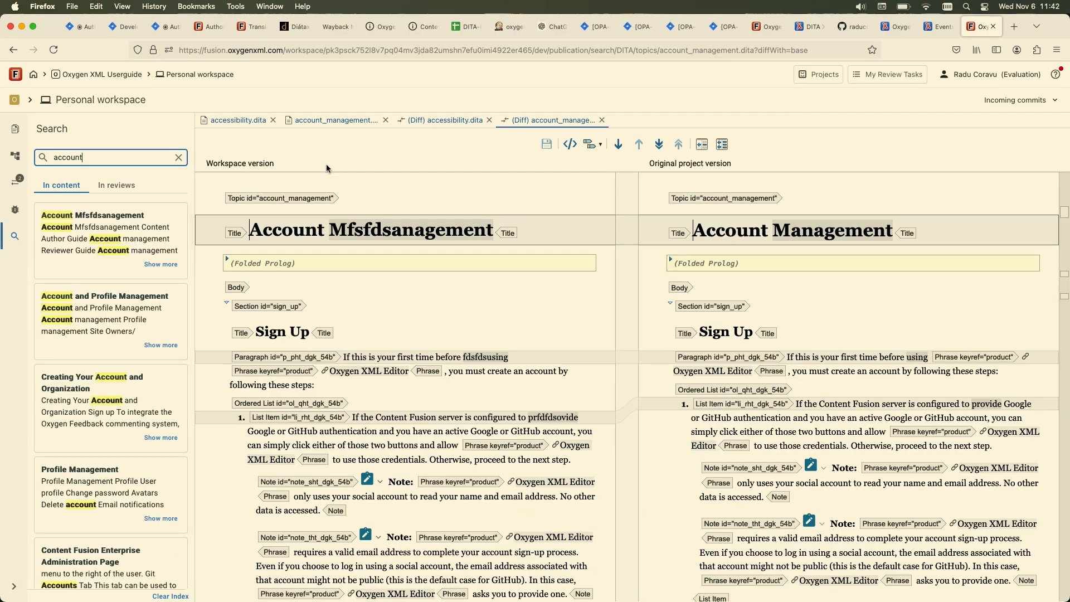
pyautogui.scroll(-2, 107, 242)
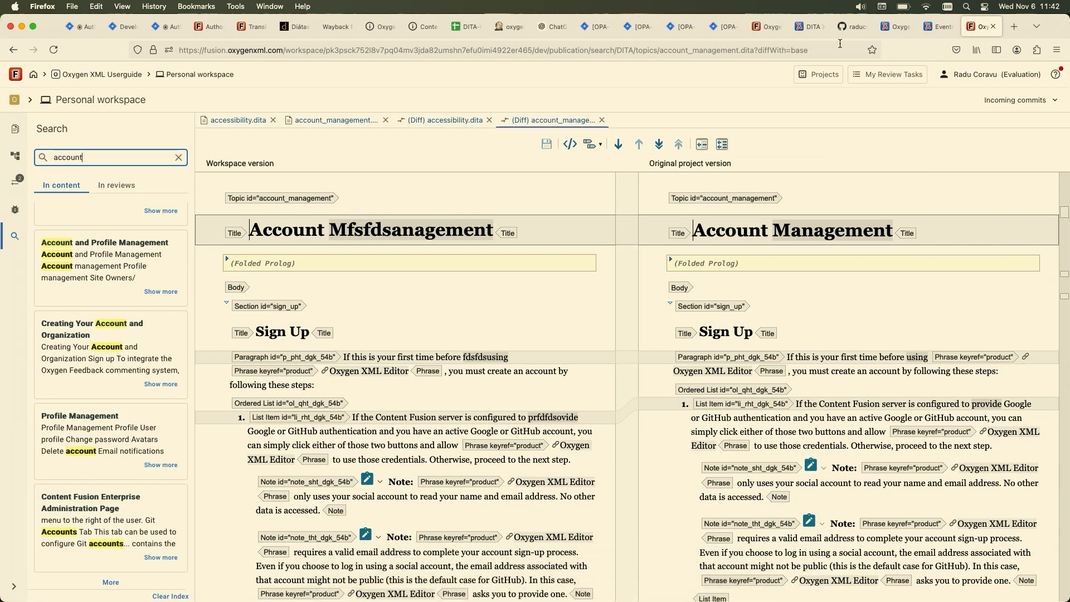
# Step: Switch to the DITA XML Editing, Collaboration and Publishing Overview blog article and read its Translate and Publishing sections
pyautogui.click(884, 30)
pyautogui.click(939, 26)
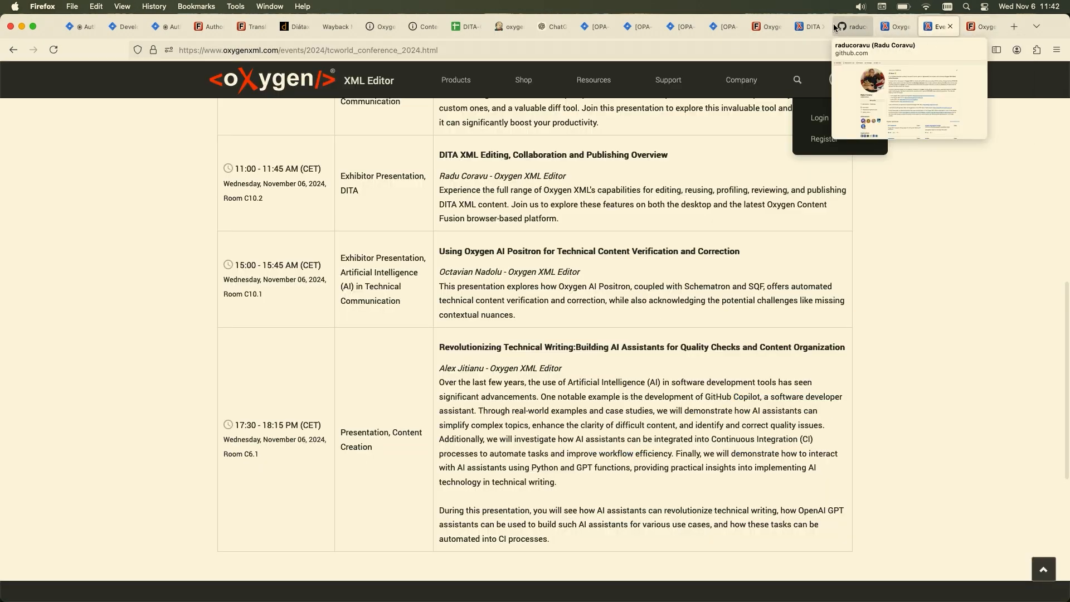
pyautogui.click(808, 26)
pyautogui.scroll(-5, 434, 333)
pyautogui.scroll(-2, 434, 333)
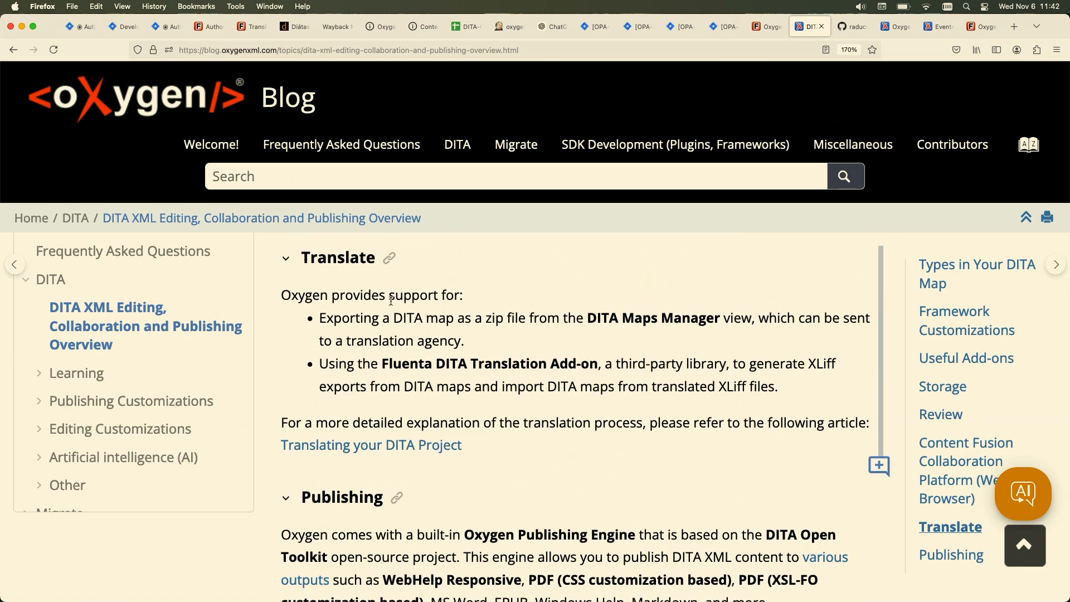
pyautogui.moveTo(390, 292); pyautogui.dragTo(518, 340)
pyautogui.click(517, 337)
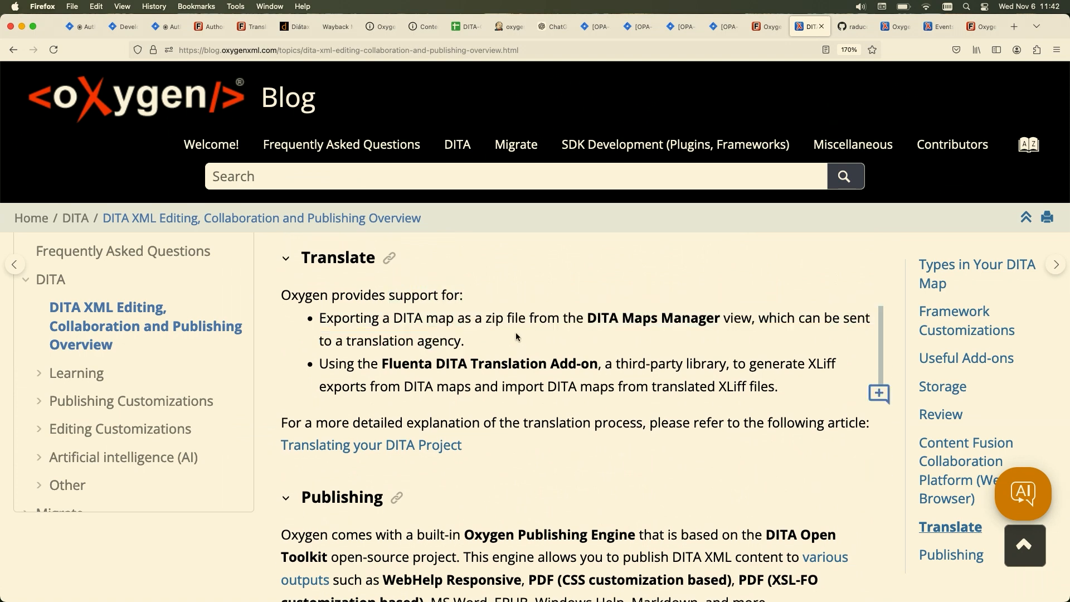
pyautogui.moveTo(428, 320); pyautogui.dragTo(554, 341)
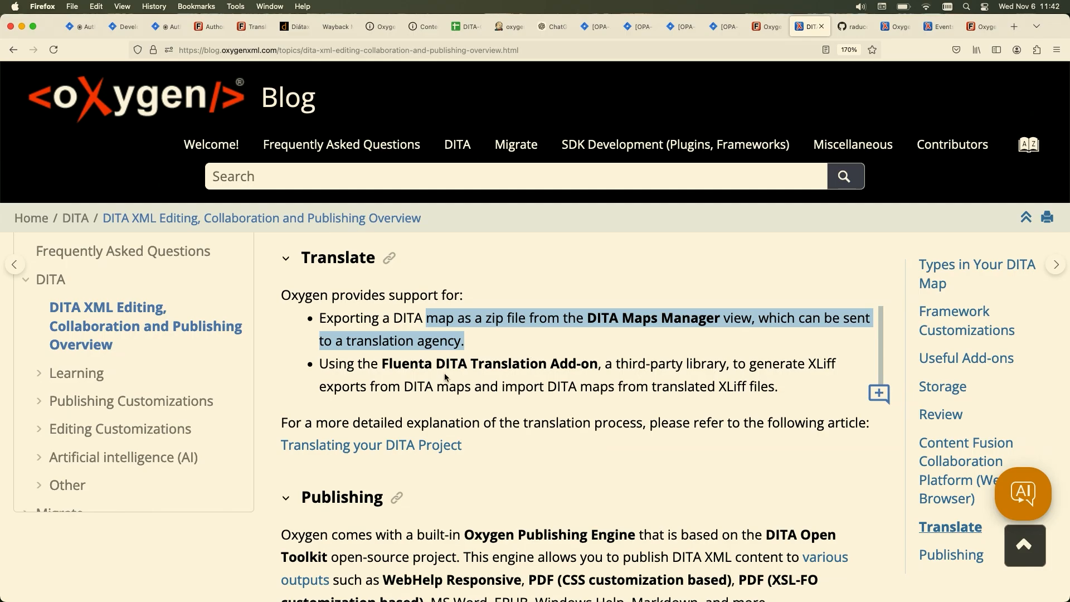
pyautogui.moveTo(613, 365); pyautogui.dragTo(814, 390)
pyautogui.scroll(-5, 632, 374)
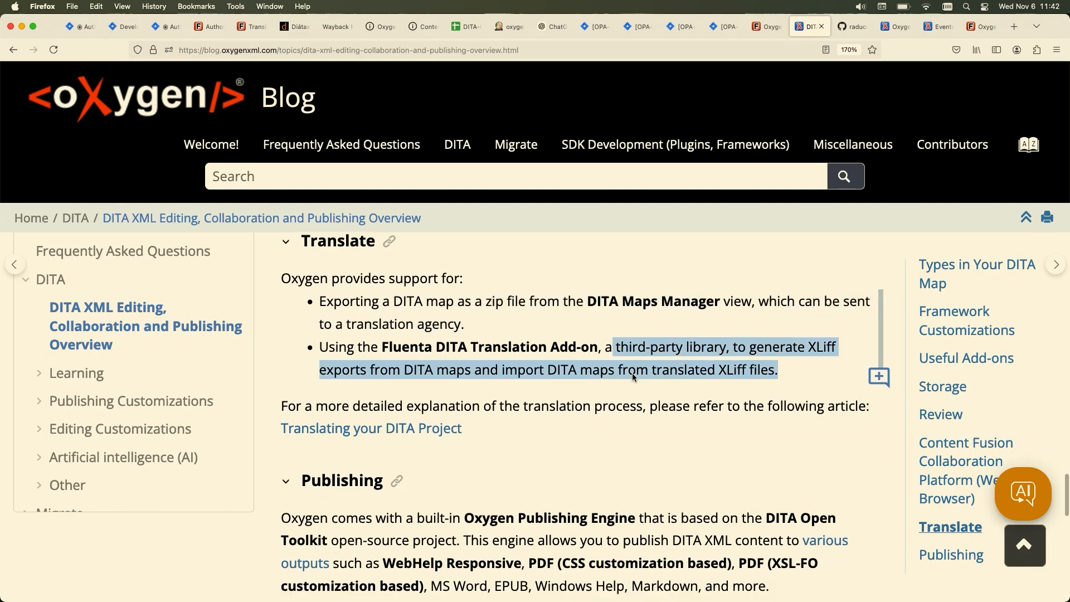
pyautogui.scroll(-5, 632, 374)
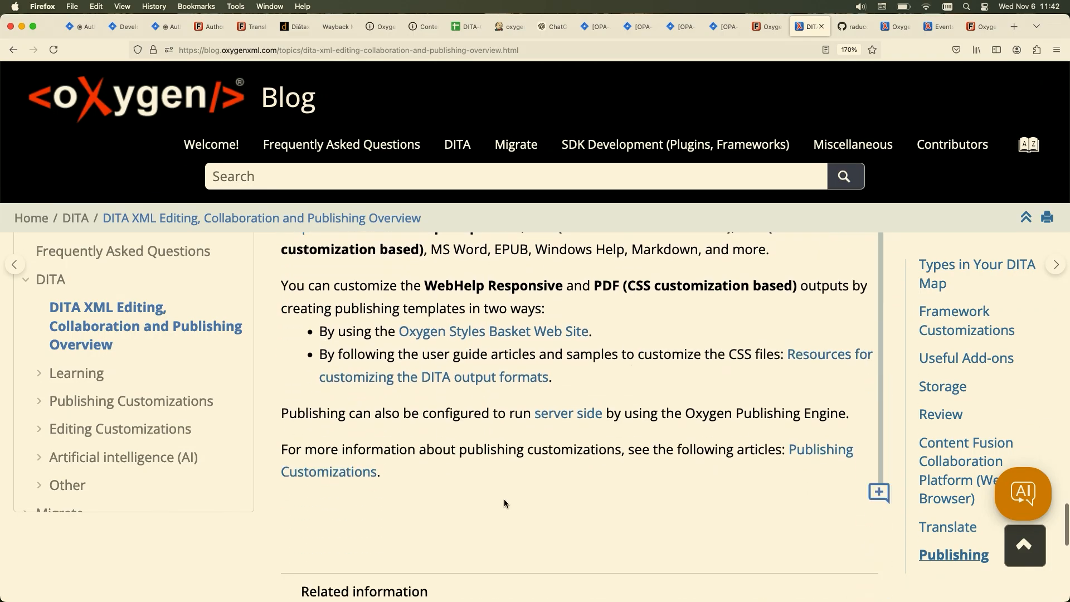
# Step: Switch to Oxygen XML Editor, duplicate the DITA Map WebHelp Responsive scenario for flowers.ditamap in the project options, and apply the copy
pyautogui.moveTo(484, 600)
pyautogui.click(521, 582)
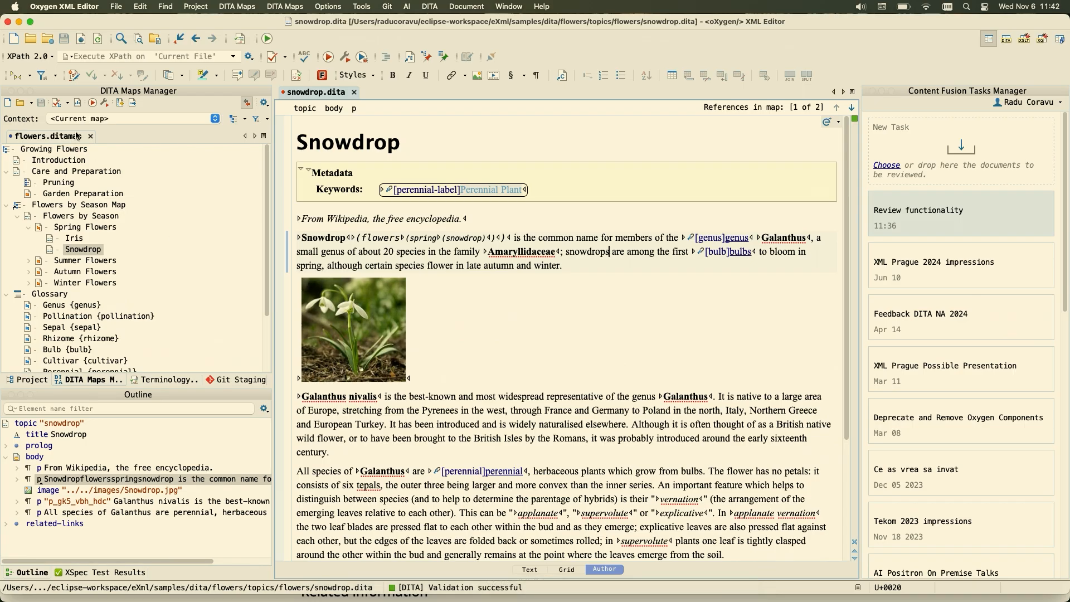
pyautogui.click(108, 104)
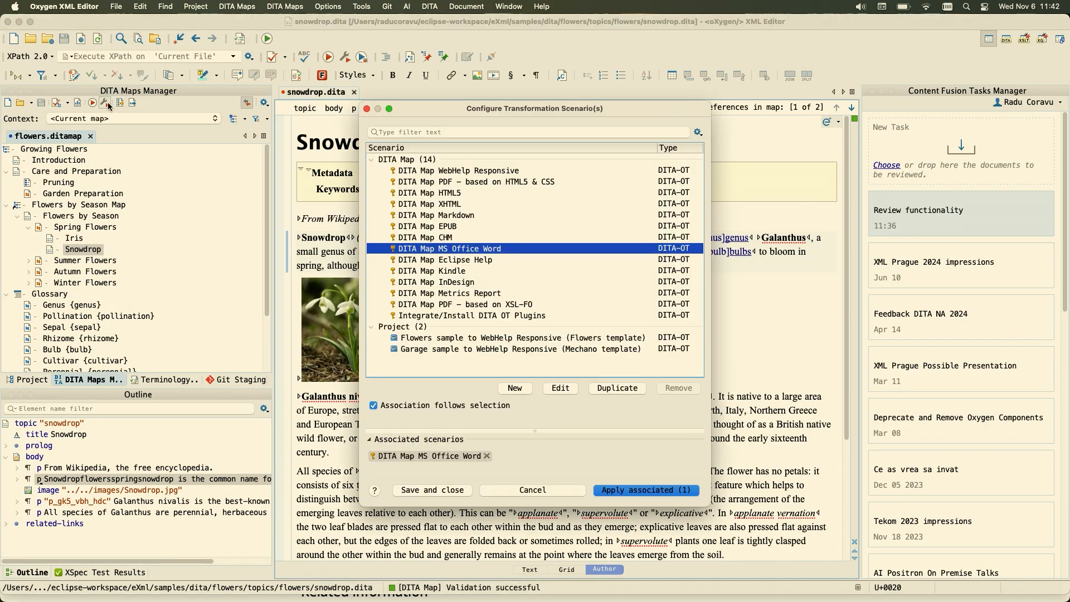
pyautogui.click(474, 172)
pyautogui.click(624, 394)
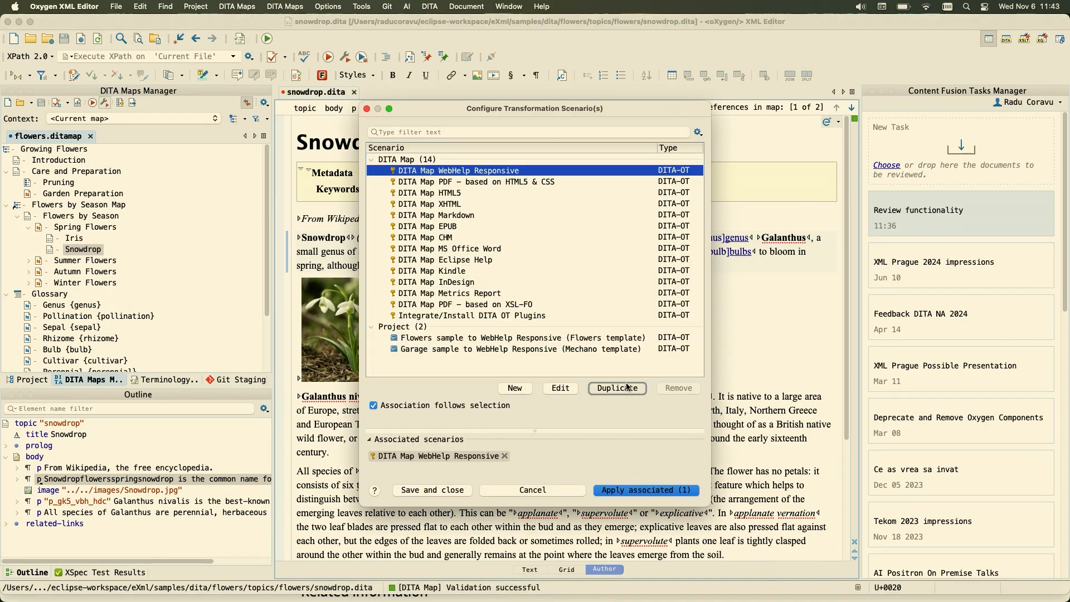
pyautogui.scroll(5, 538, 294)
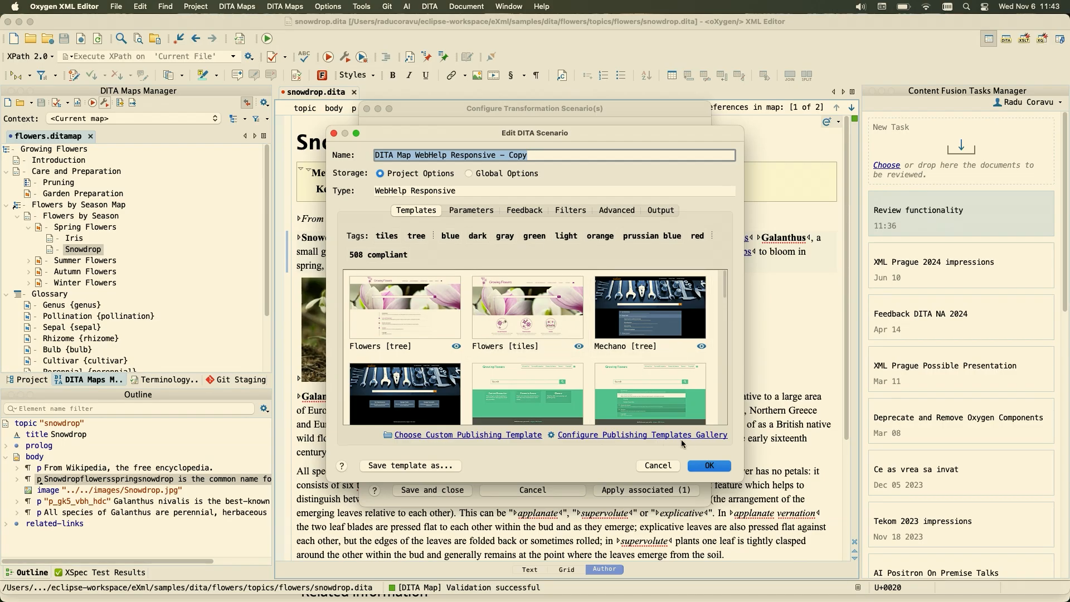
pyautogui.click(700, 466)
pyautogui.click(658, 490)
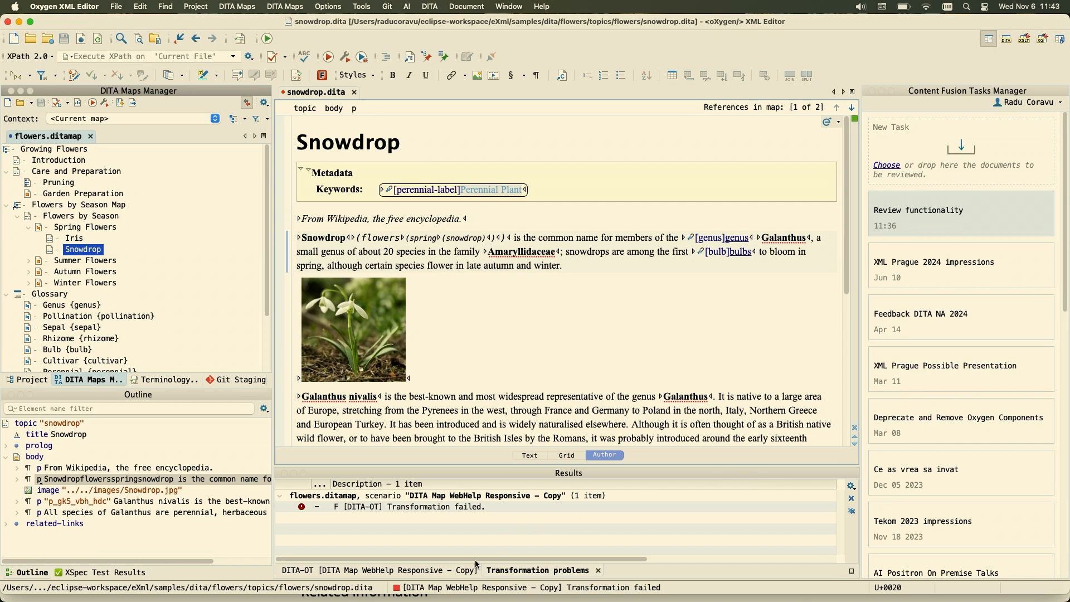
# Step: Check the transformation's DITA-OT log and set the DITA Open Toolkit to Built-in Oxygen Publishing Engine (based on DITA-OT 4.x)
pyautogui.click(462, 570)
pyautogui.scroll(-3, 490, 532)
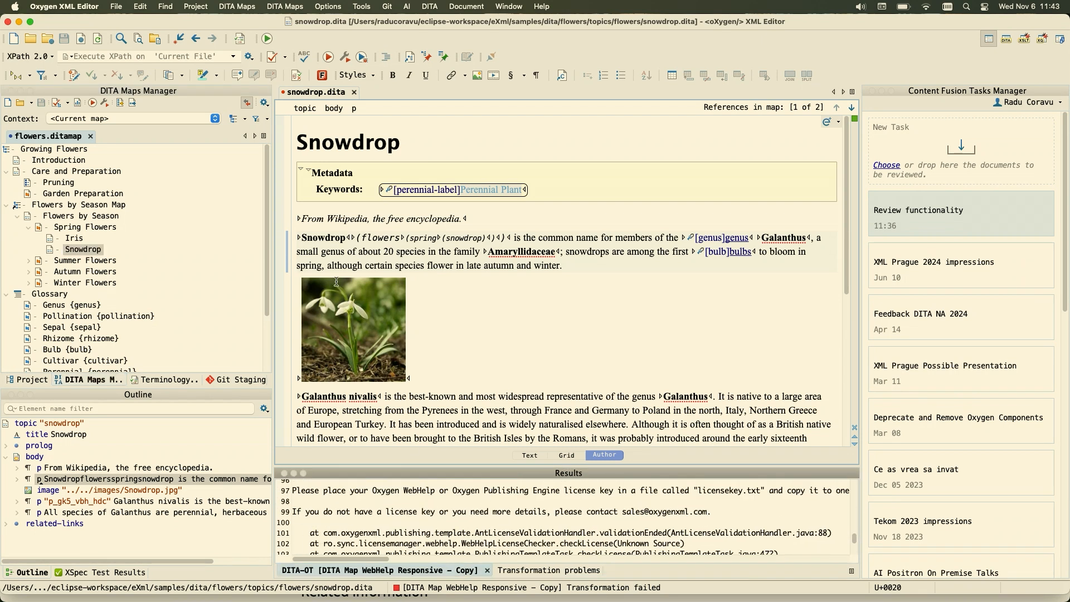
pyautogui.click(343, 5)
pyautogui.click(343, 26)
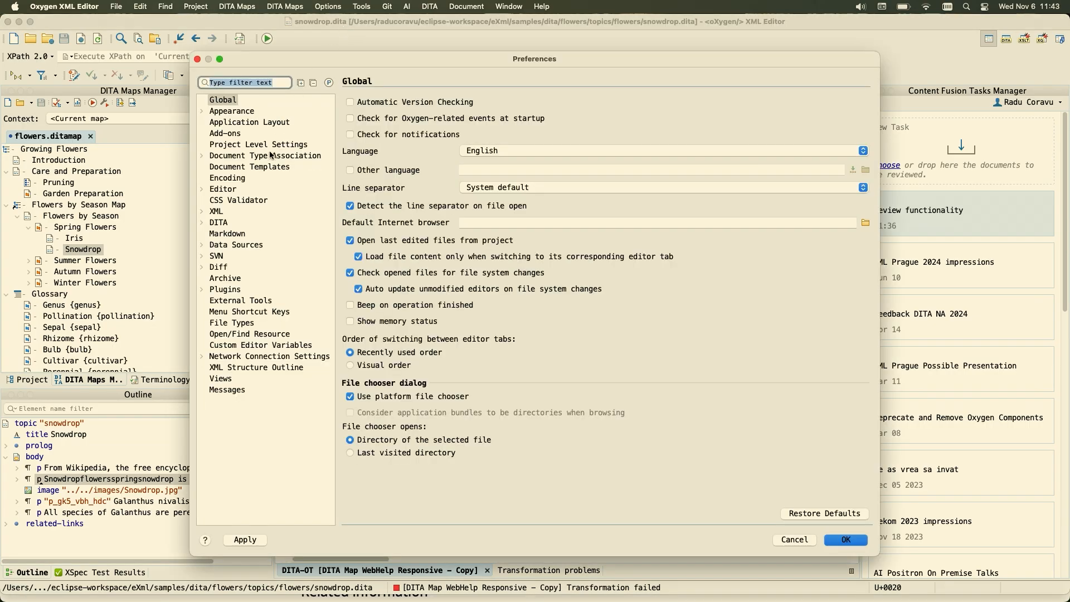
pyautogui.click(226, 223)
pyautogui.click(437, 114)
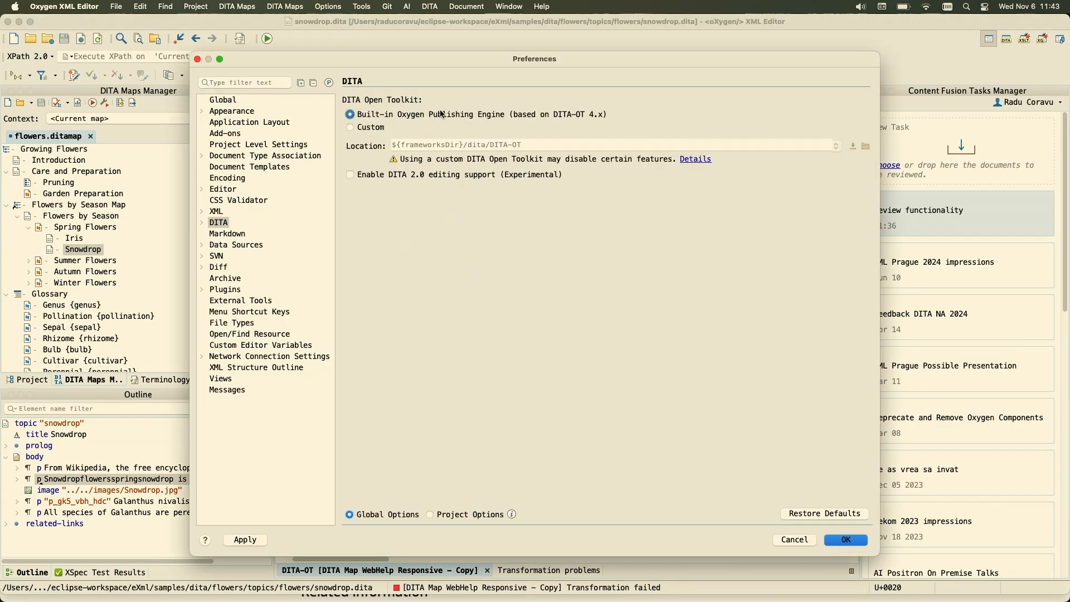
pyautogui.click(840, 542)
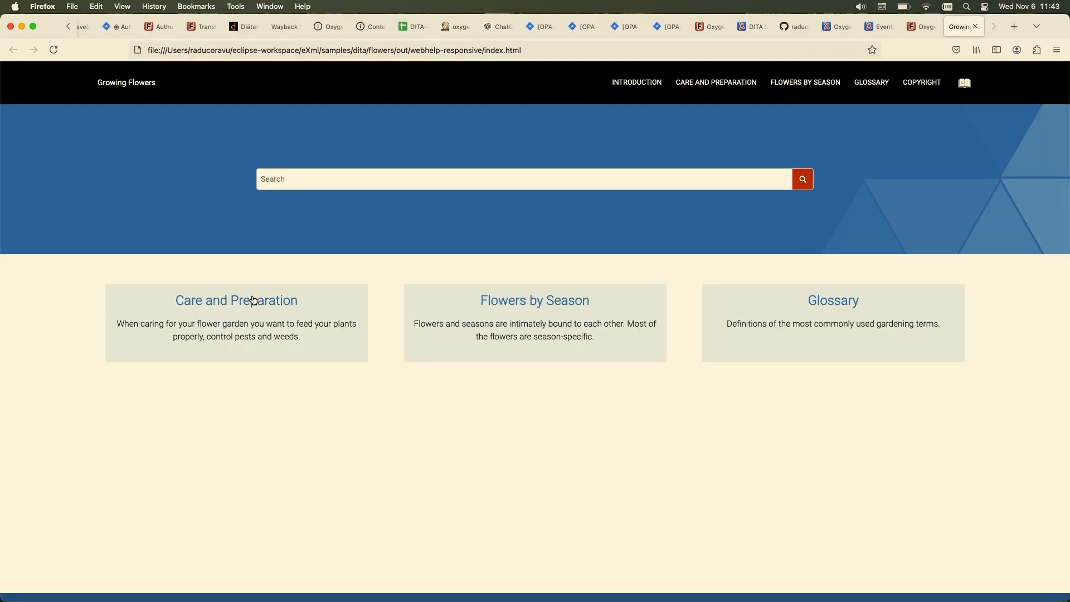
# Step: View the output's Care and Preparation page, switch to Oxygen XML Editor, and transform flowers.ditamap with DITA Map PDF - based on HTML5 & CSS
pyautogui.click(253, 301)
pyautogui.moveTo(337, 599)
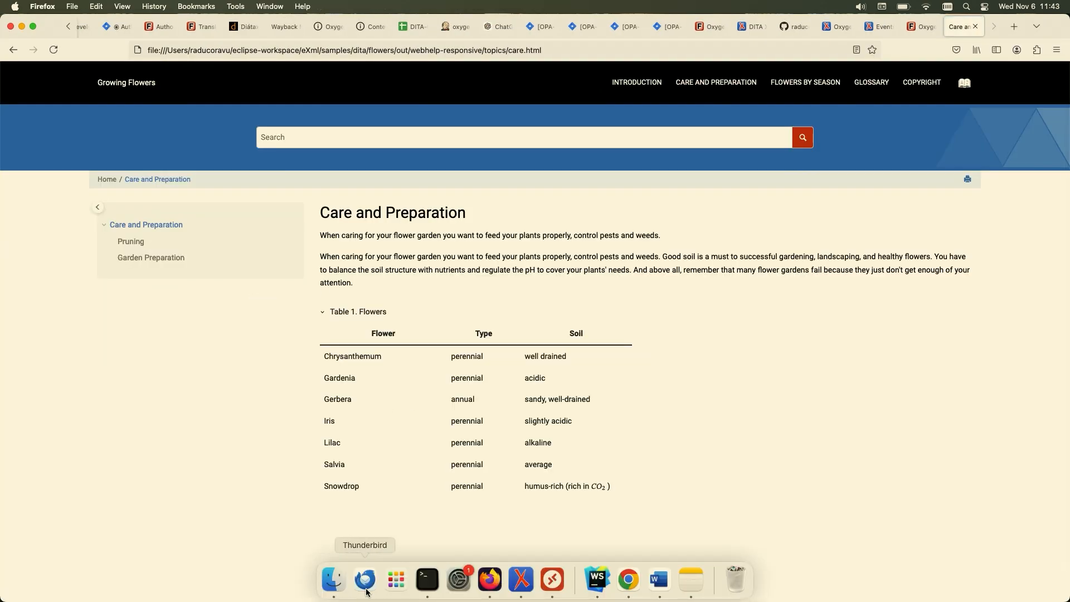
pyautogui.click(521, 578)
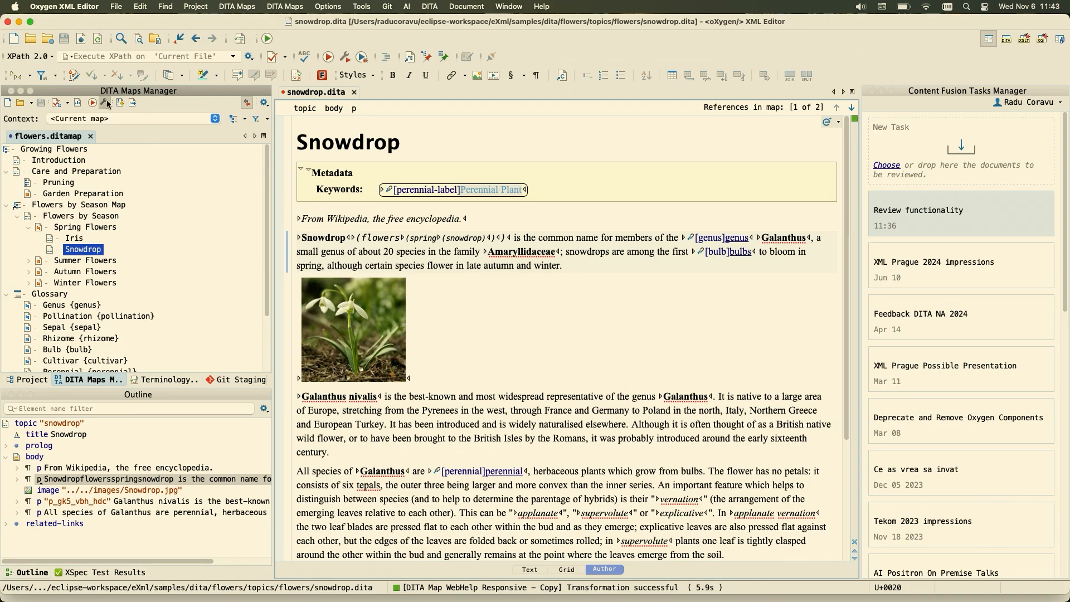
pyautogui.click(104, 103)
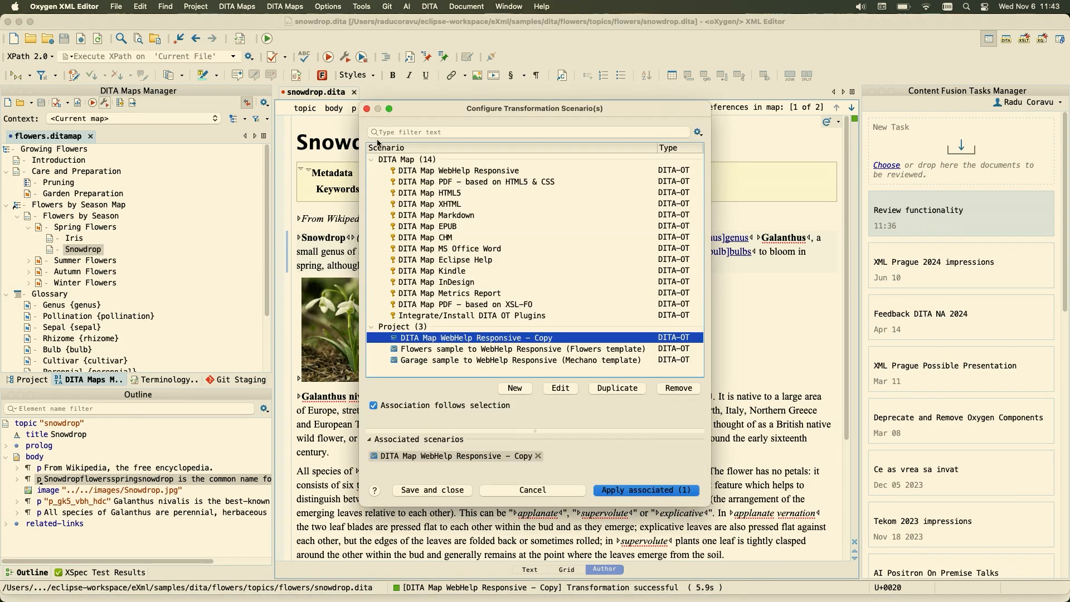
pyautogui.click(472, 182)
pyautogui.click(635, 490)
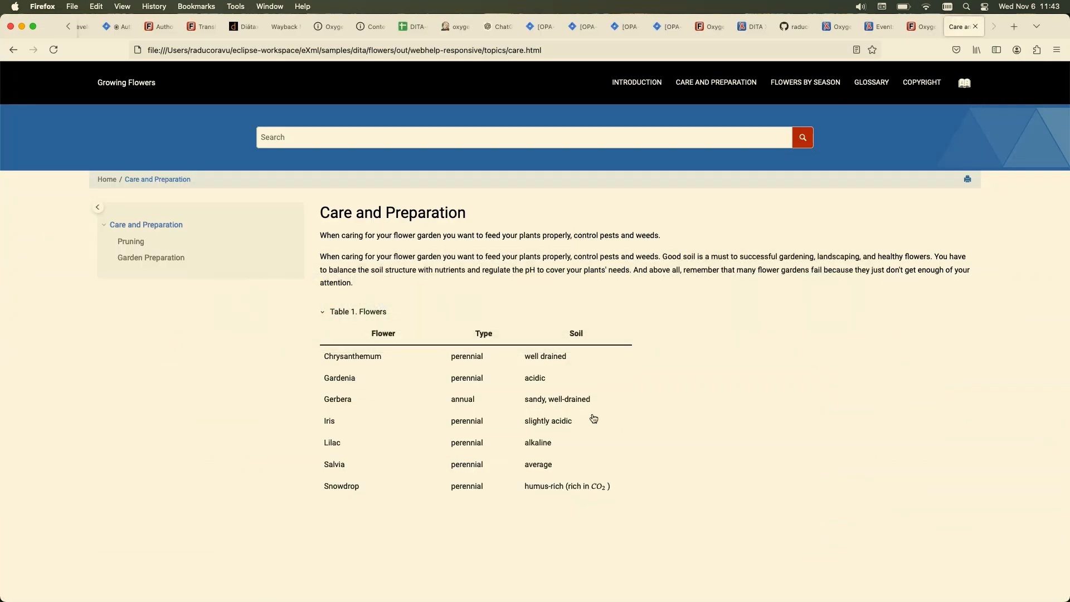
# Step: Close the WebHelp output and open the Oxygen Styles Basket application through the blog article's link
pyautogui.click(975, 26)
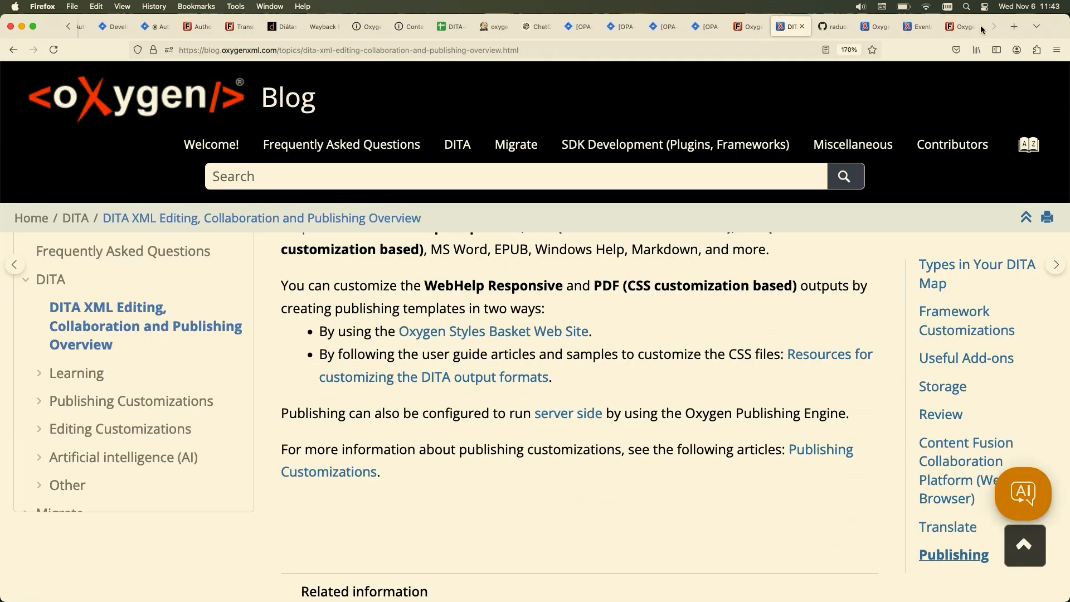
pyautogui.click(559, 330)
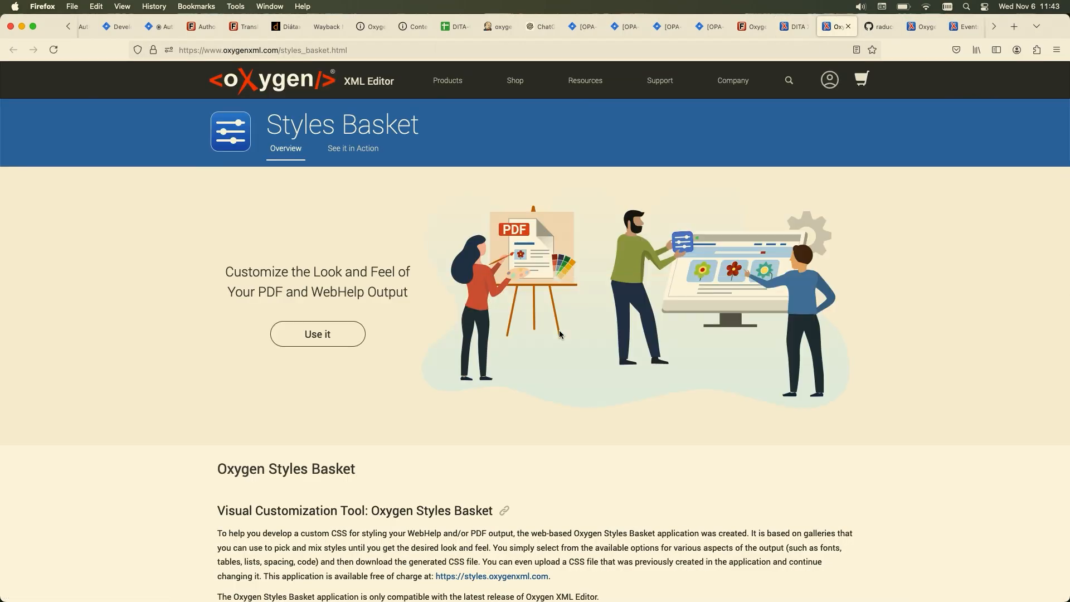
pyautogui.click(314, 343)
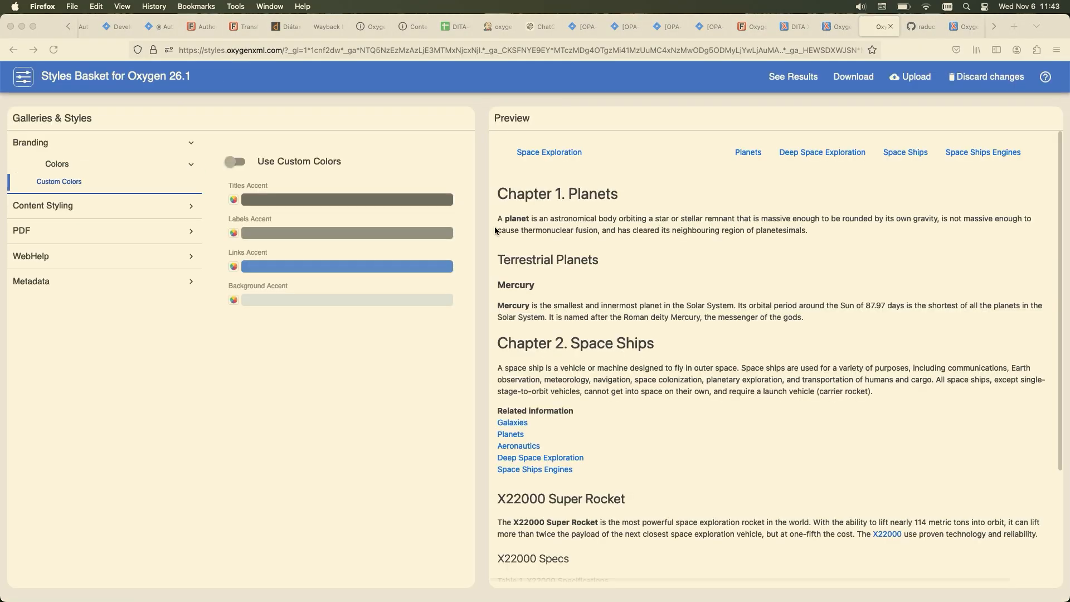
# Step: Switch to Preview, look through the Introduction and Glossary chapters of the generated flowers.pdf, and close it
pyautogui.press('super+Tab')
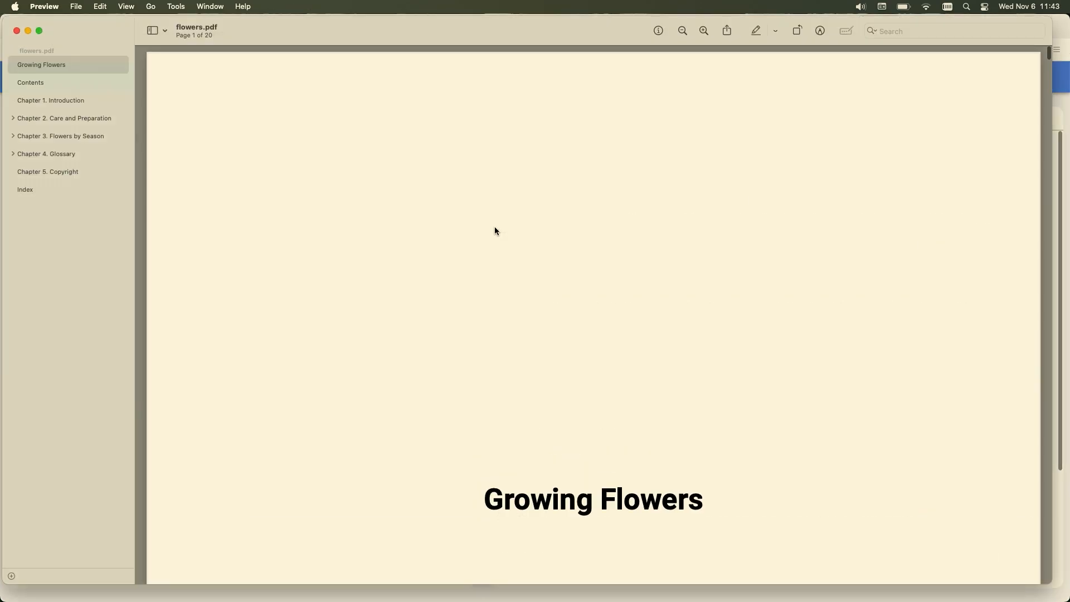
pyautogui.click(51, 102)
pyautogui.click(53, 154)
pyautogui.click(16, 31)
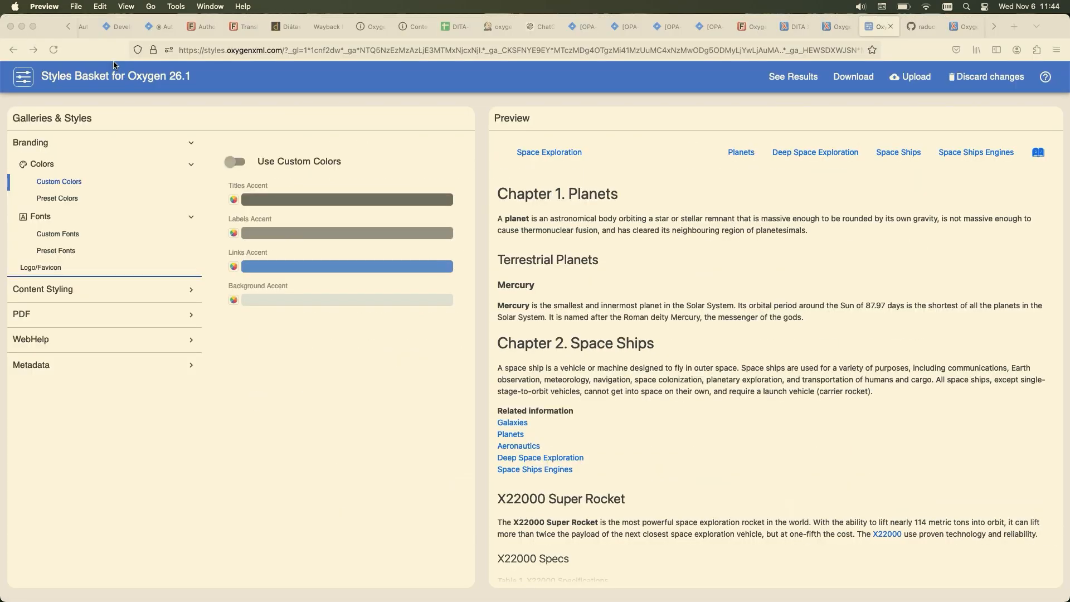
# Step: Enable custom colors in the Styles Basket branding and try the Arial preset fonts before applying Open Sans Bold, Open Sans
pyautogui.click(55, 188)
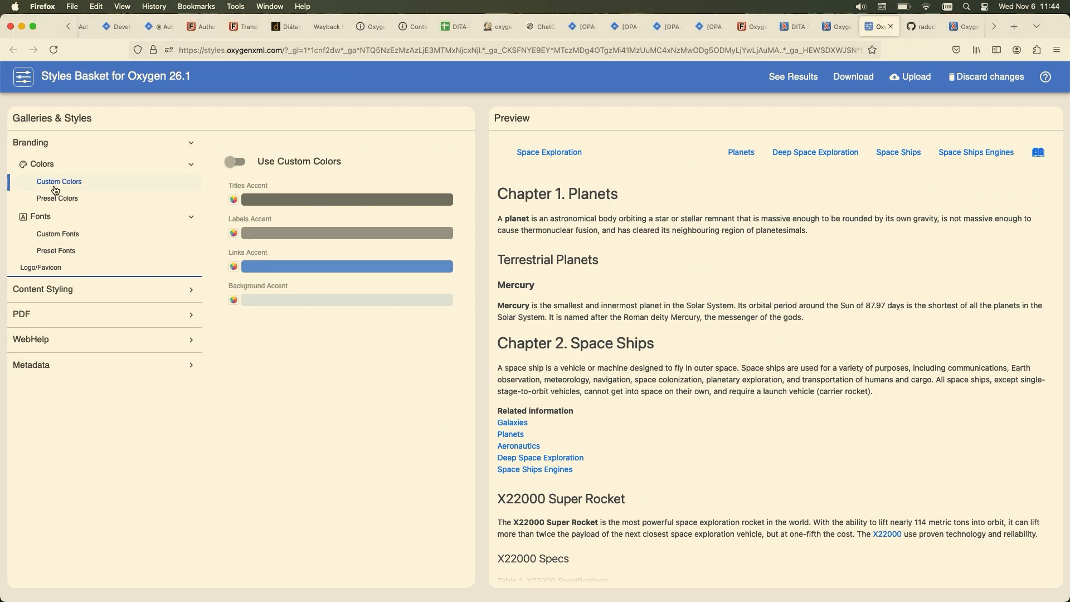
pyautogui.click(235, 162)
pyautogui.click(39, 216)
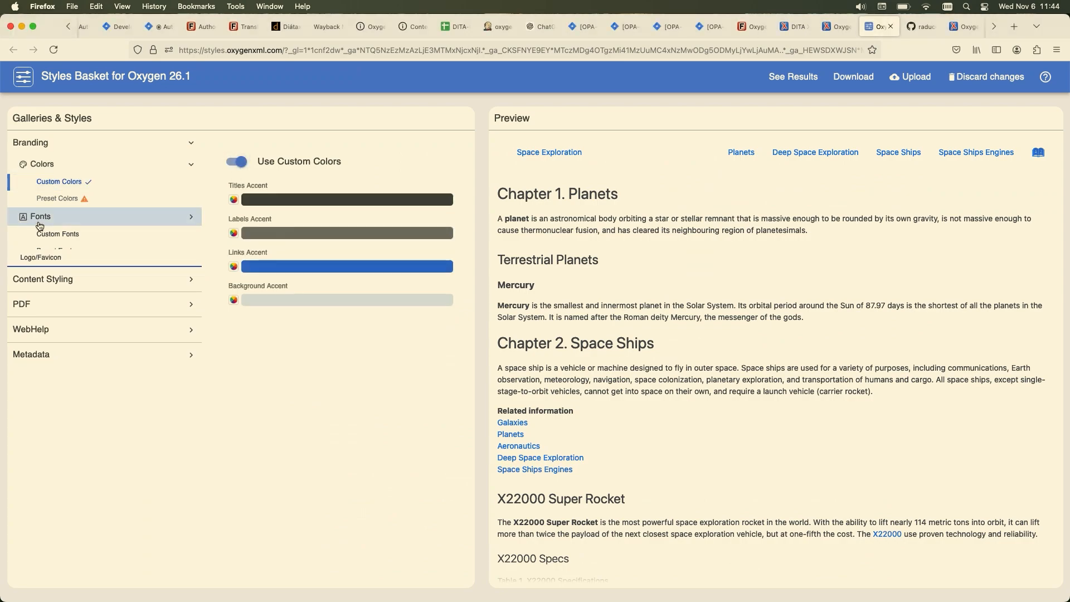
pyautogui.click(66, 223)
pyautogui.click(64, 235)
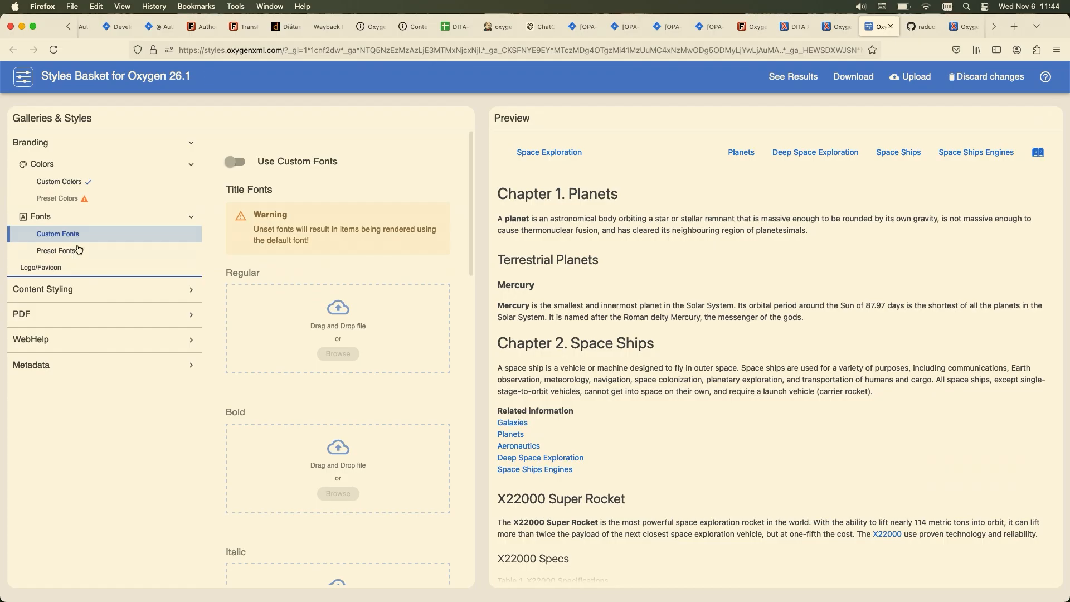
pyautogui.click(81, 251)
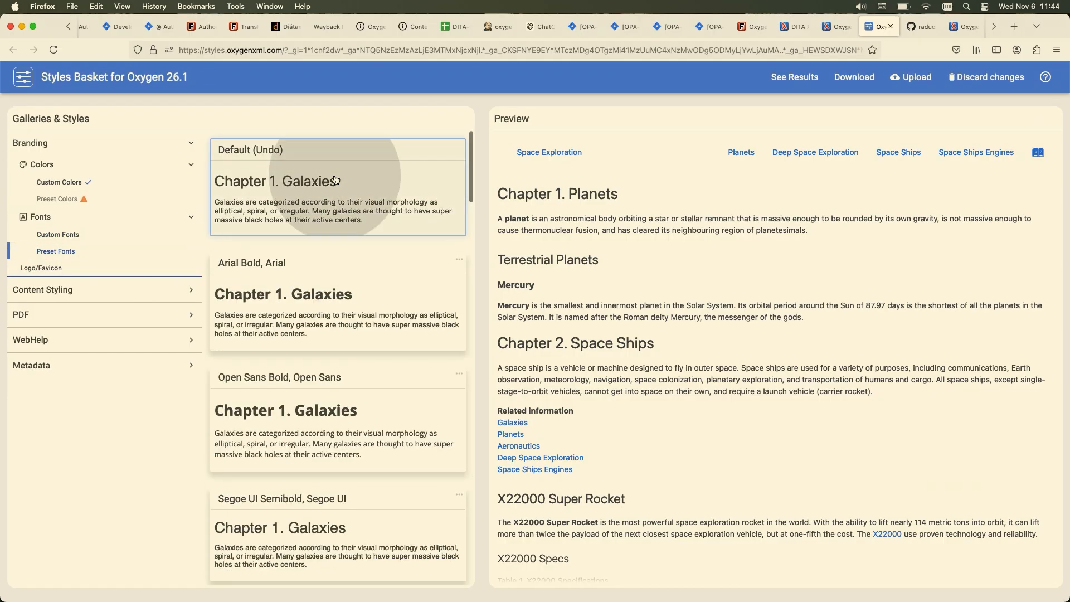
pyautogui.click(321, 294)
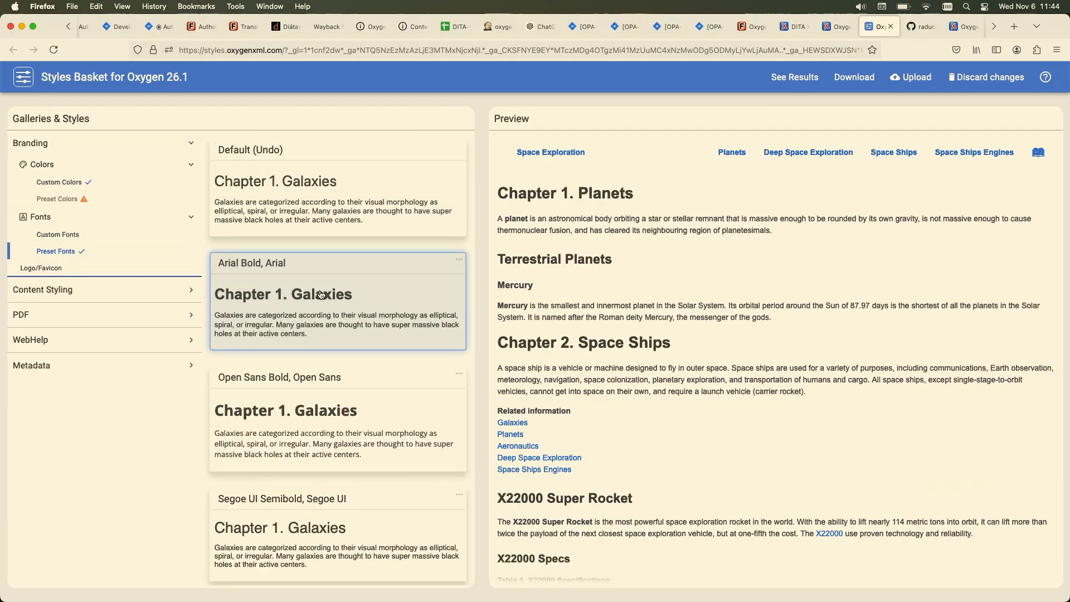
pyautogui.click(318, 374)
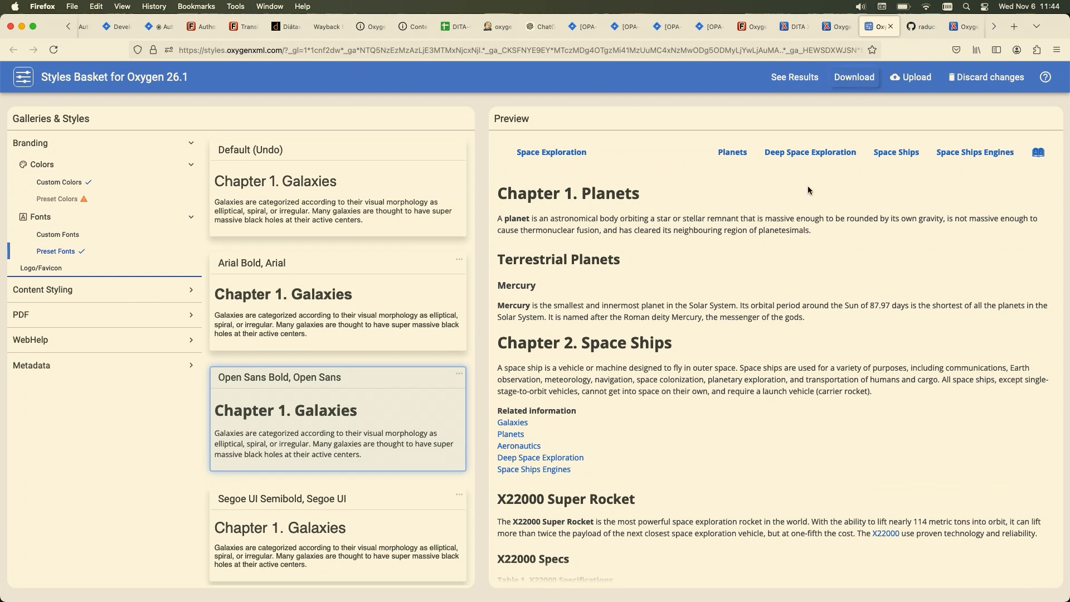
# Step: Return to the blog article's Publishing section, switch to Oxygen XML Editor, and open the Iris topic from flowers.ditamap
pyautogui.click(804, 25)
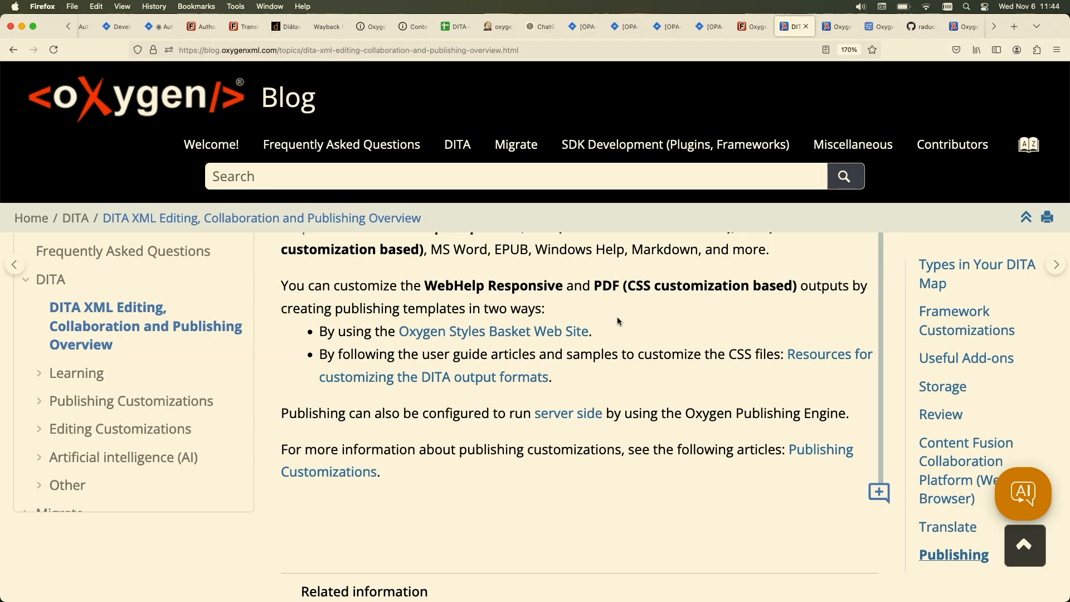
pyautogui.click(520, 580)
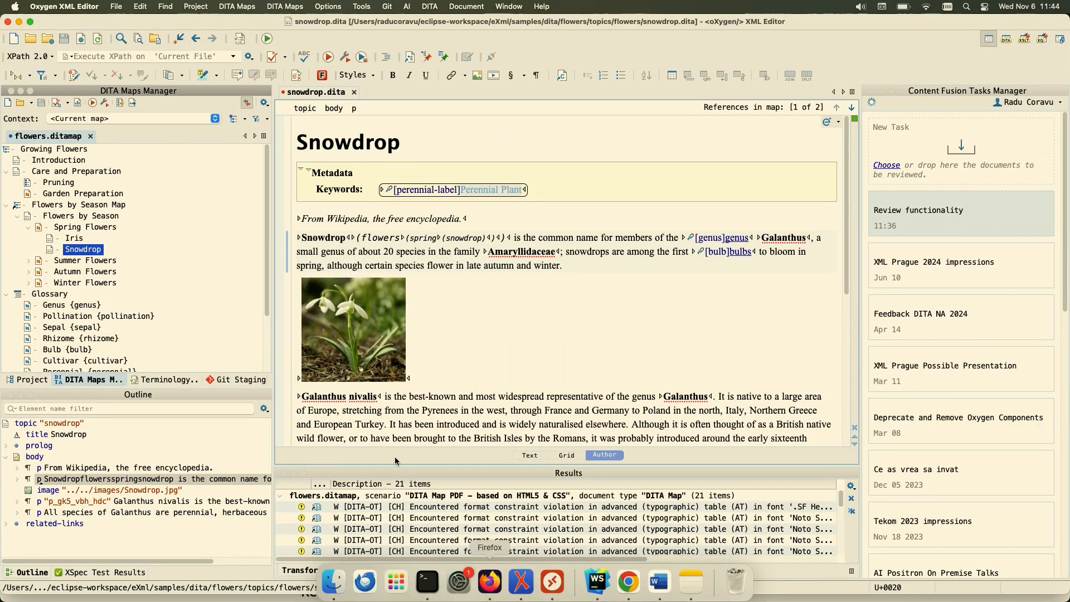
pyautogui.doubleClick(81, 239)
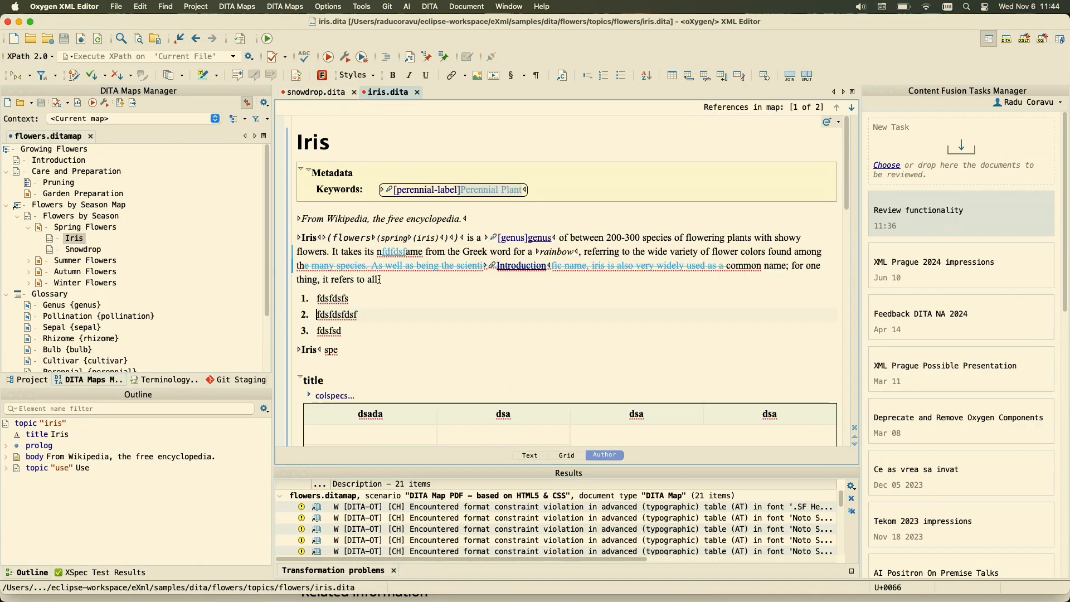
pyautogui.scroll(-10, 378, 279)
# Step: Set the scale attribute of the Iris_sanguinea.jpg image in the Iris topic to 100
pyautogui.click(331, 219)
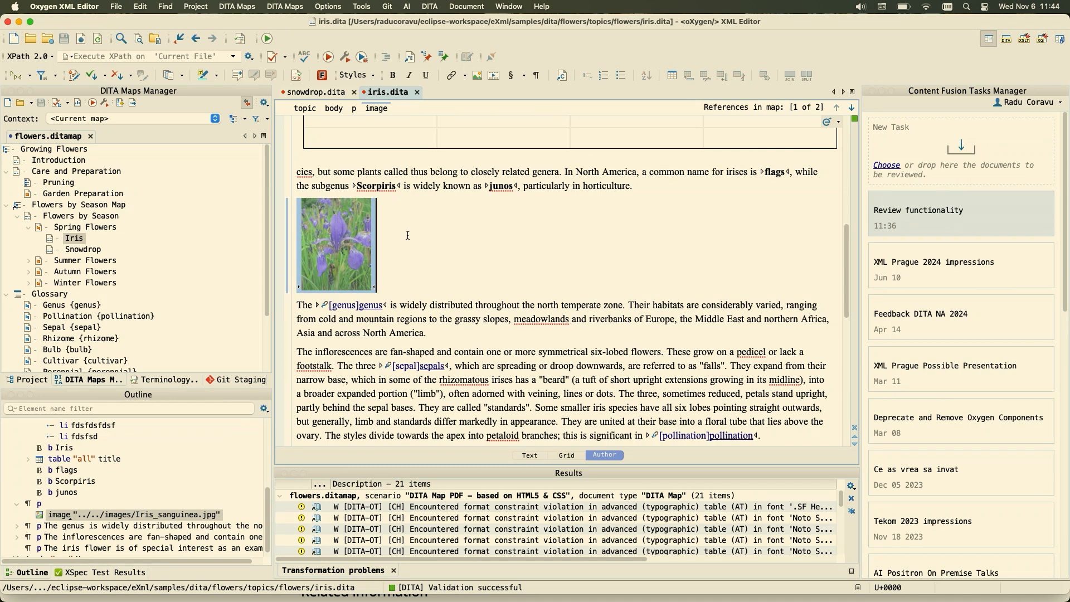
pyautogui.hotkey('alt', 'Return')
pyautogui.write('sca')
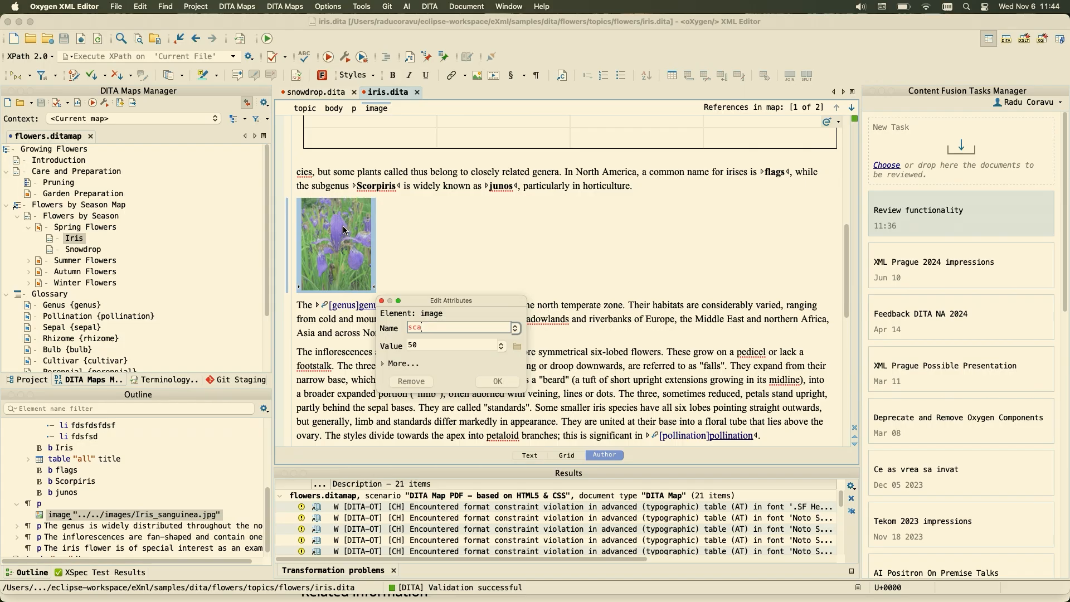
pyautogui.write('le')
pyautogui.press('Tab')
pyautogui.write('100')
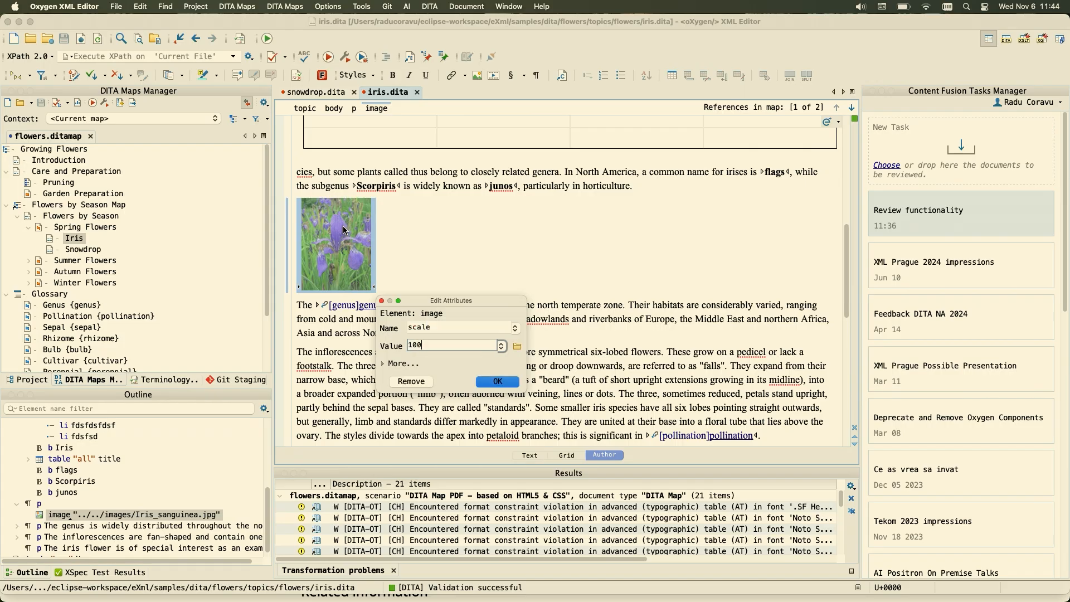
pyautogui.press('Return')
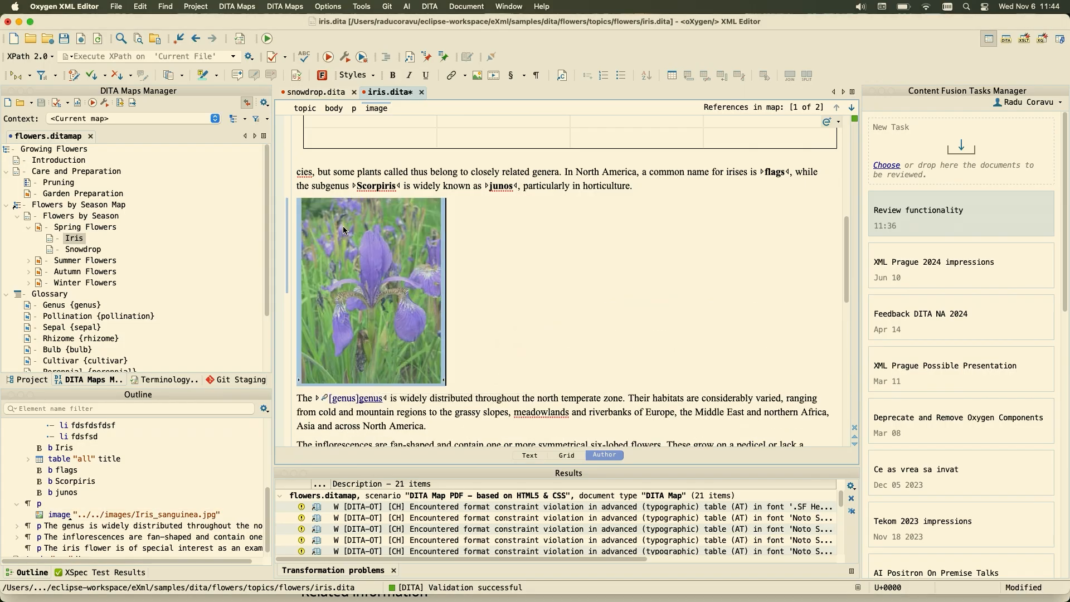